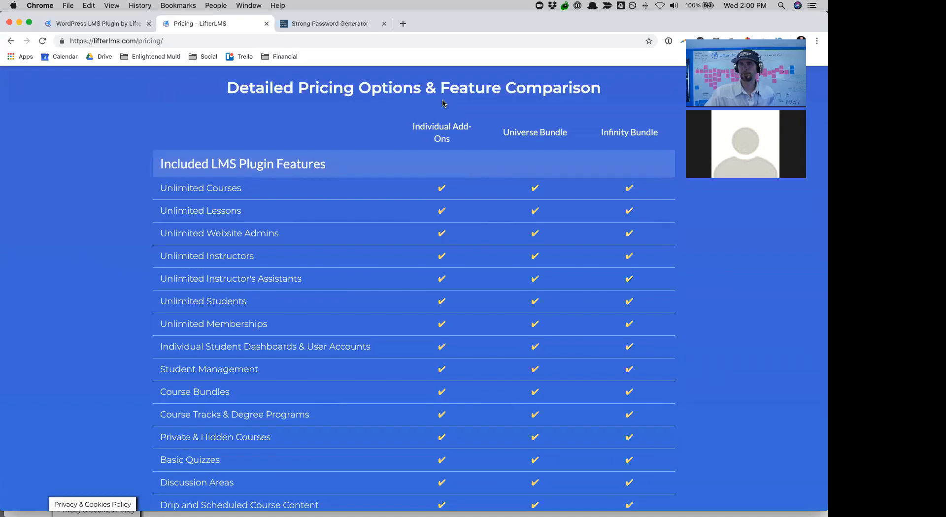
- Look at the Stripe add-on's product page, then return to the pricing page
scroll(439, 465, "down", 5)
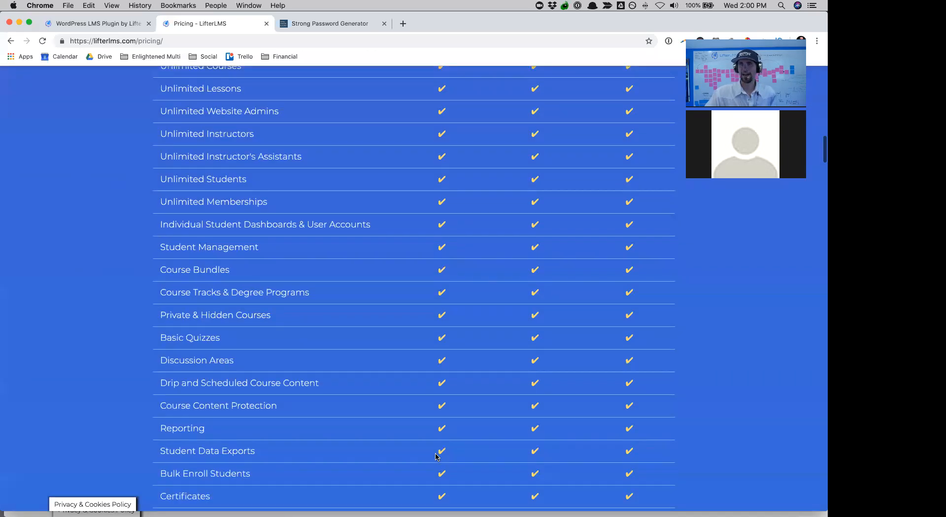
scroll(353, 182, "up", 15)
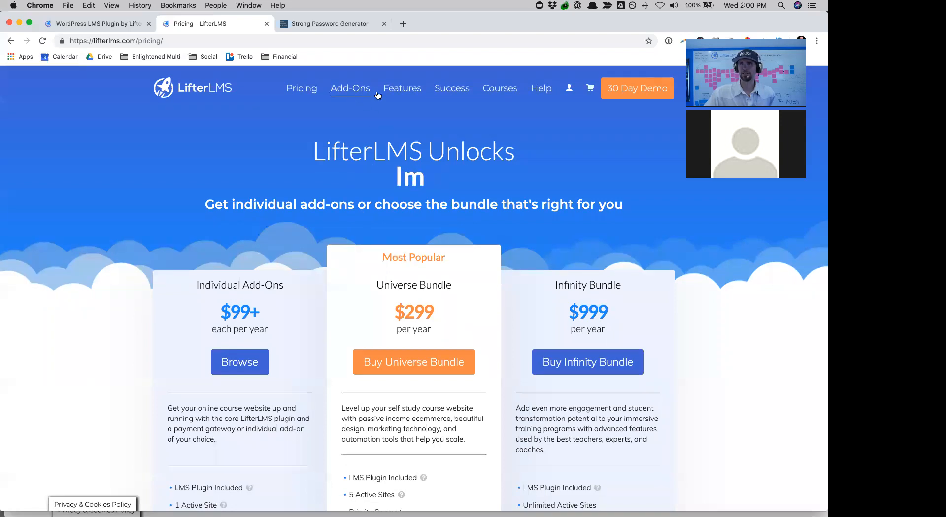
scroll(384, 303, "down", 15)
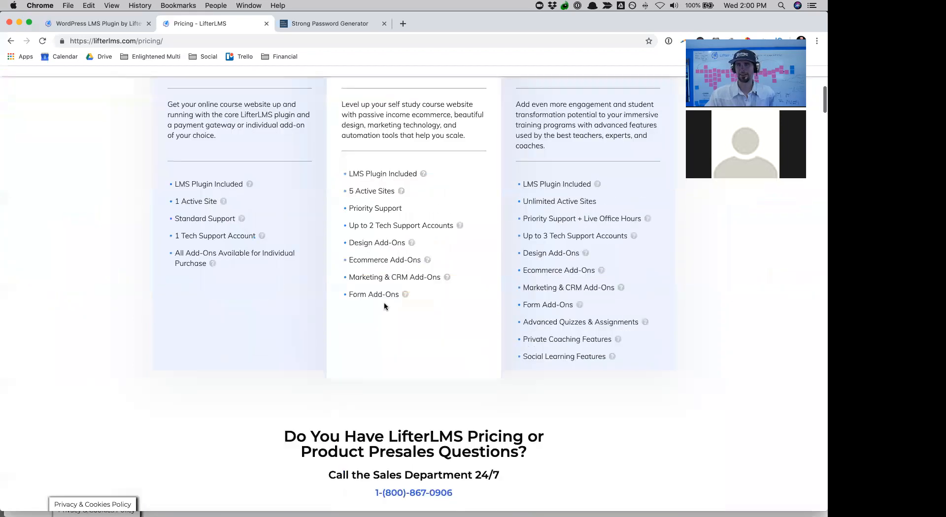
scroll(385, 306, "down", 20)
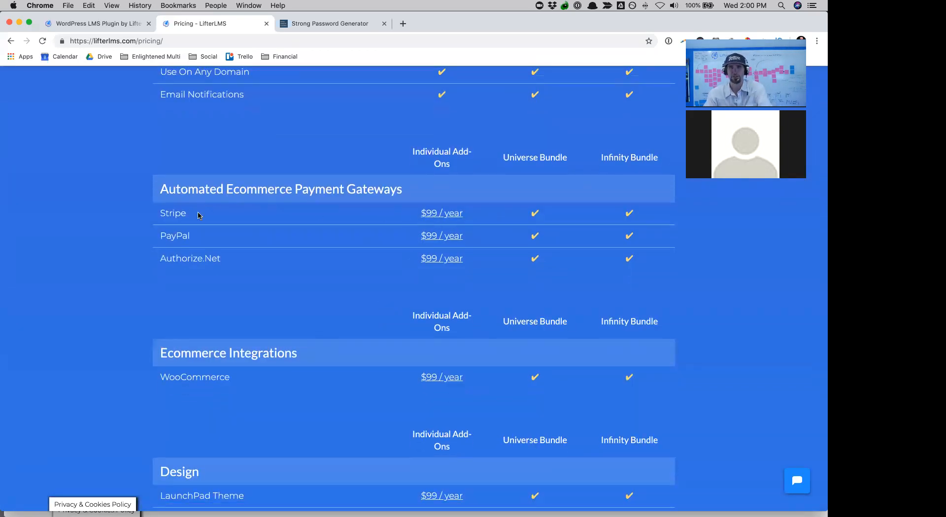
left_click(430, 217)
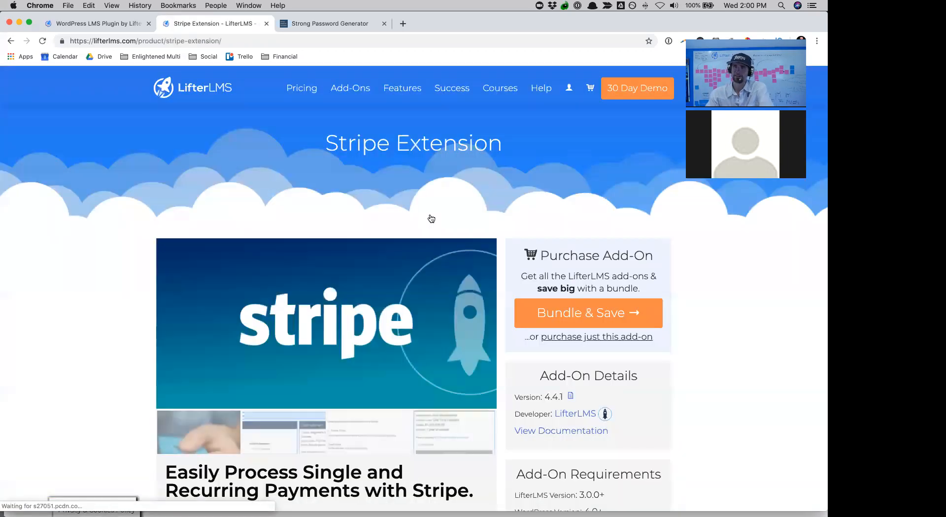
left_click(10, 41)
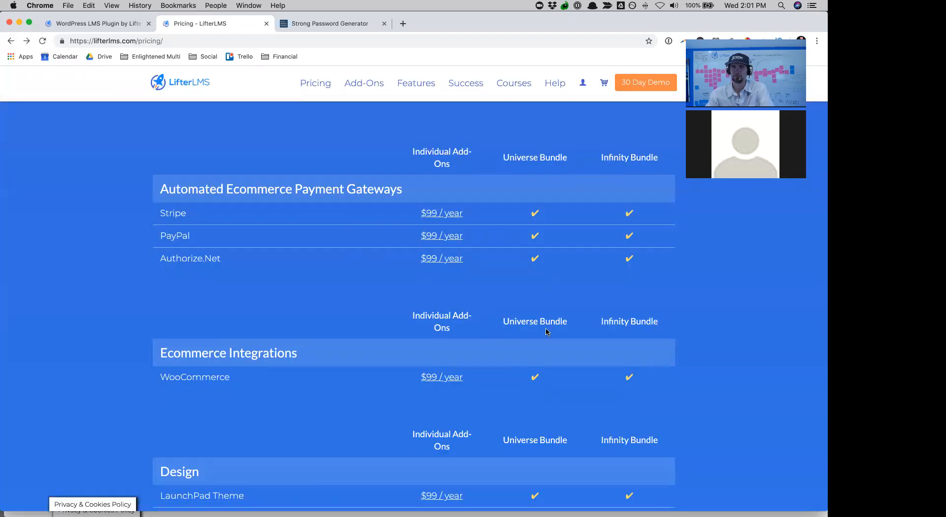
- Scroll through the lifterlms.com pricing page to review the plans and add-ons
scroll(546, 332, "down", 10)
scroll(546, 332, "down", 4)
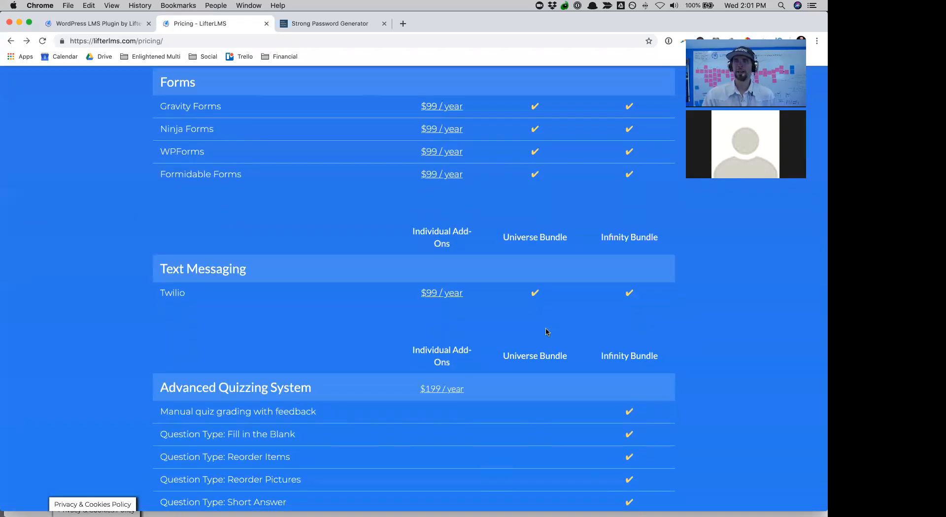
scroll(546, 332, "up", 5)
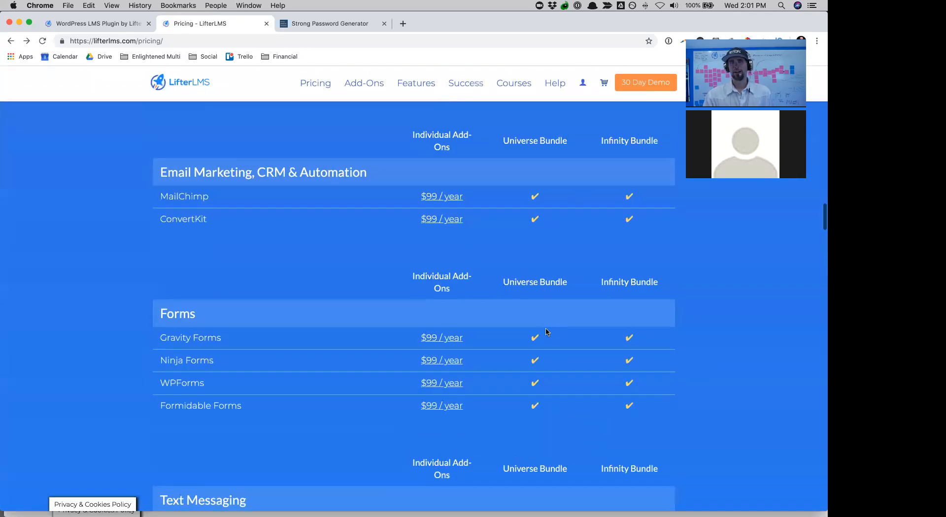
scroll(546, 332, "up", 8)
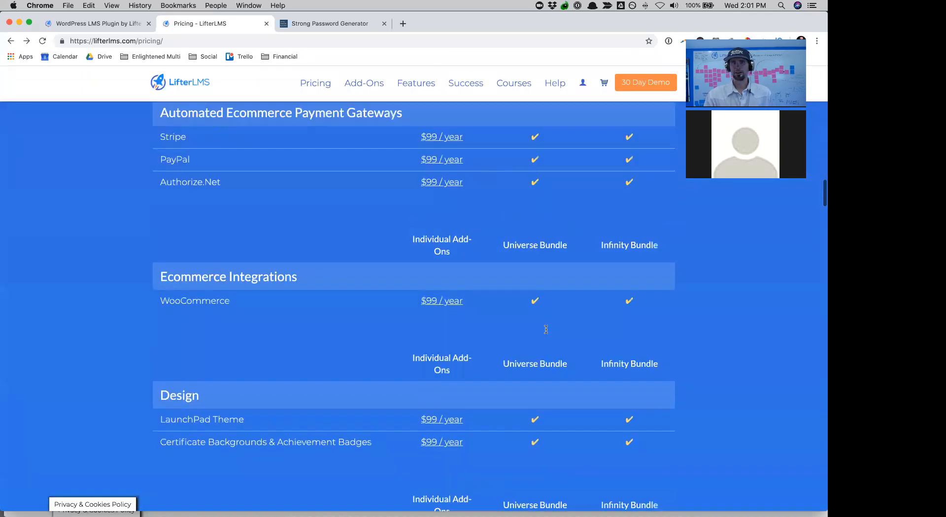
scroll(546, 329, "up", 5)
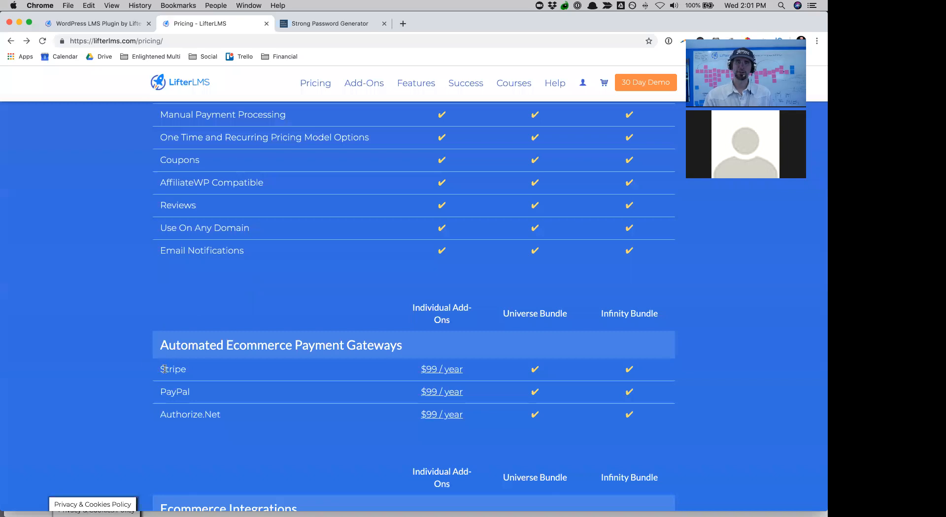
scroll(268, 440, "down", 7)
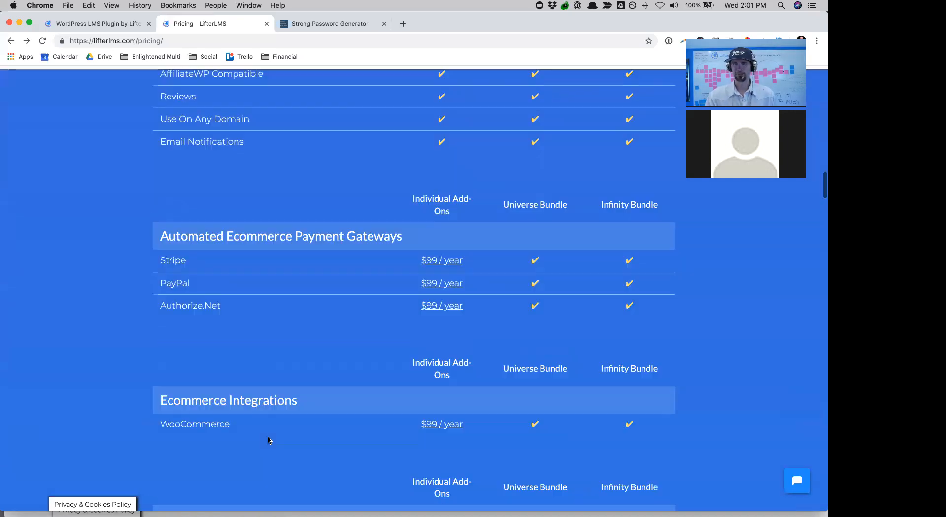
scroll(269, 438, "down", 1)
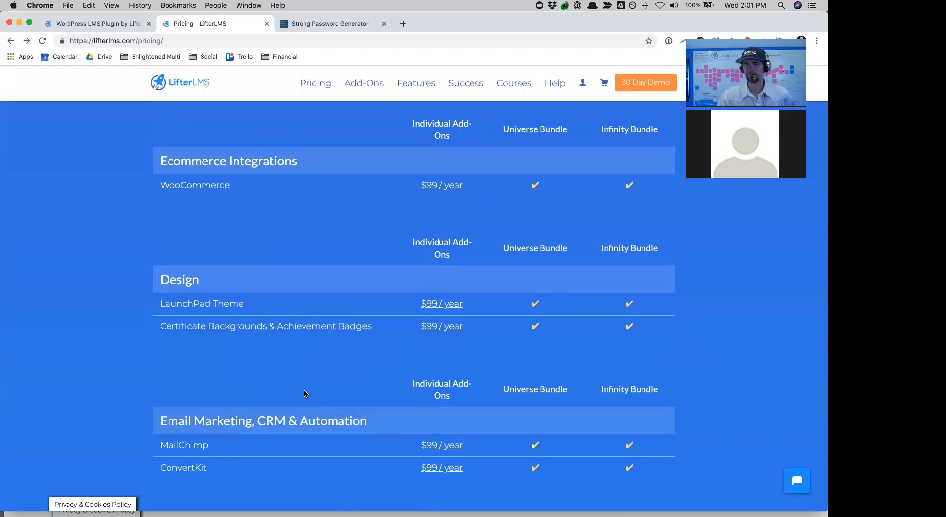
scroll(305, 395, "down", 4)
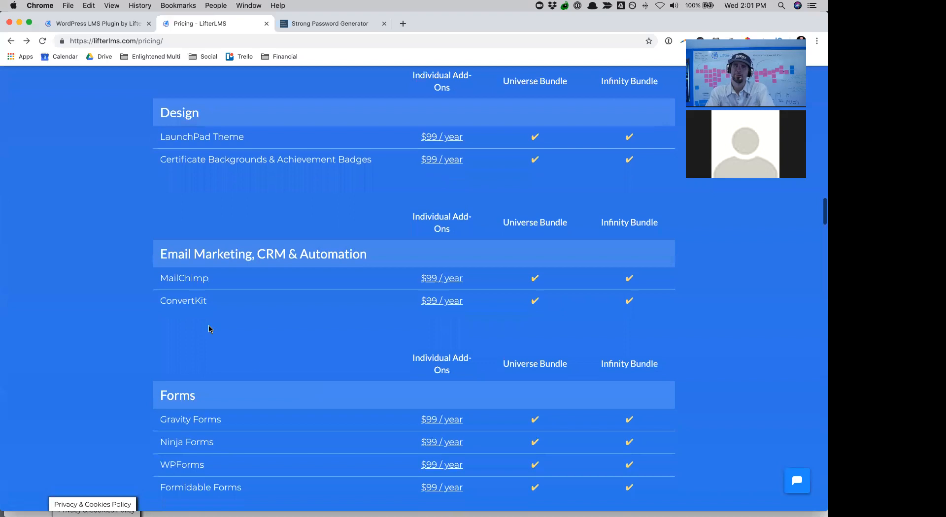
scroll(304, 346, "down", 3)
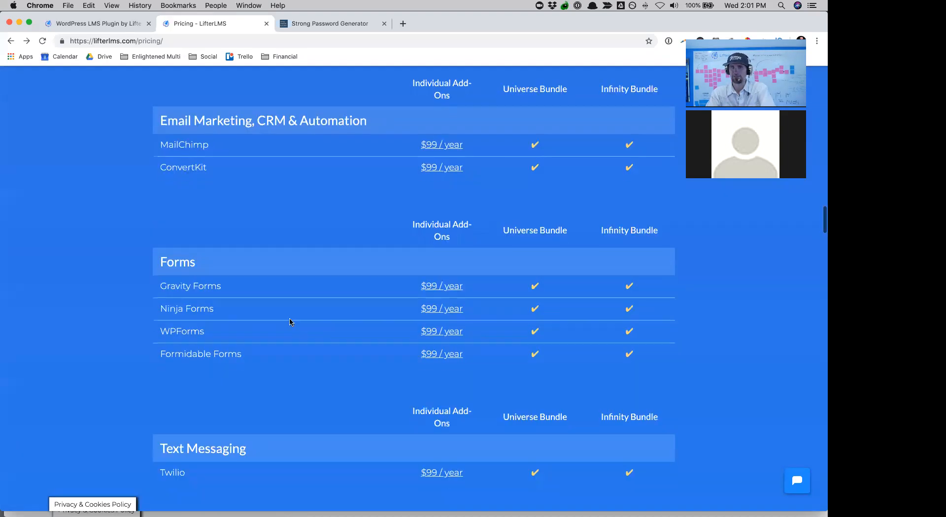
scroll(380, 341, "down", 3)
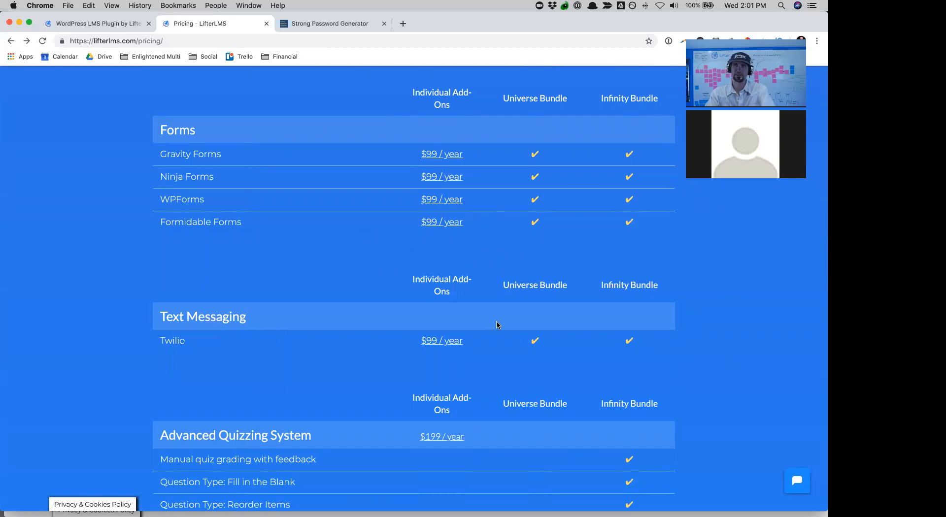
scroll(544, 168, "up", 1)
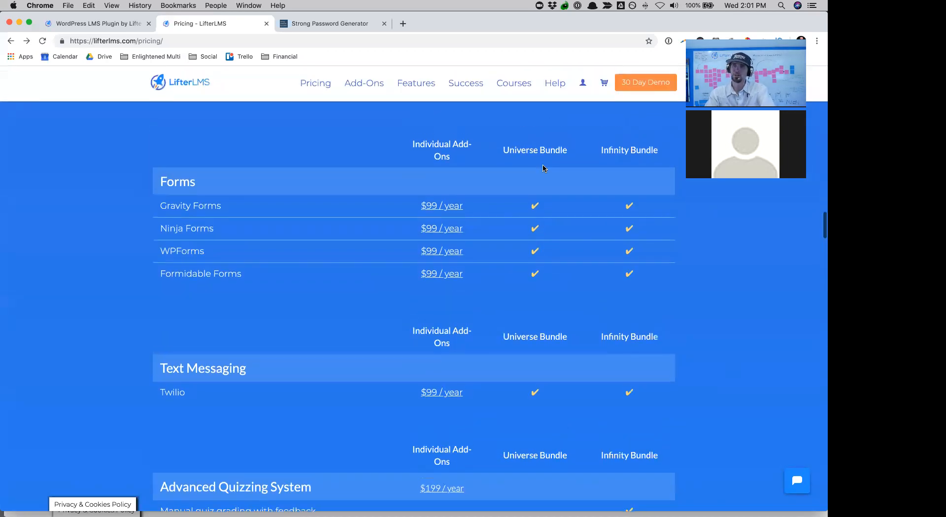
scroll(637, 304, "down", 4)
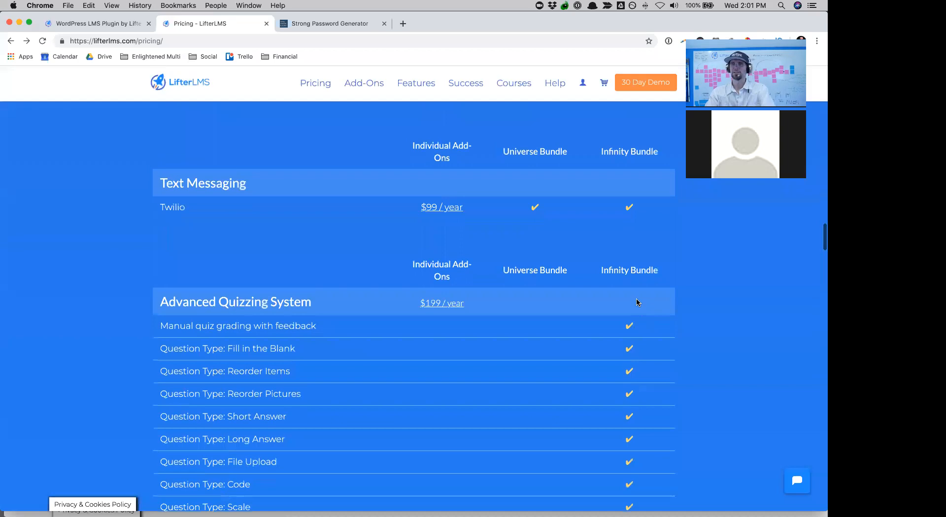
scroll(637, 301, "down", 2)
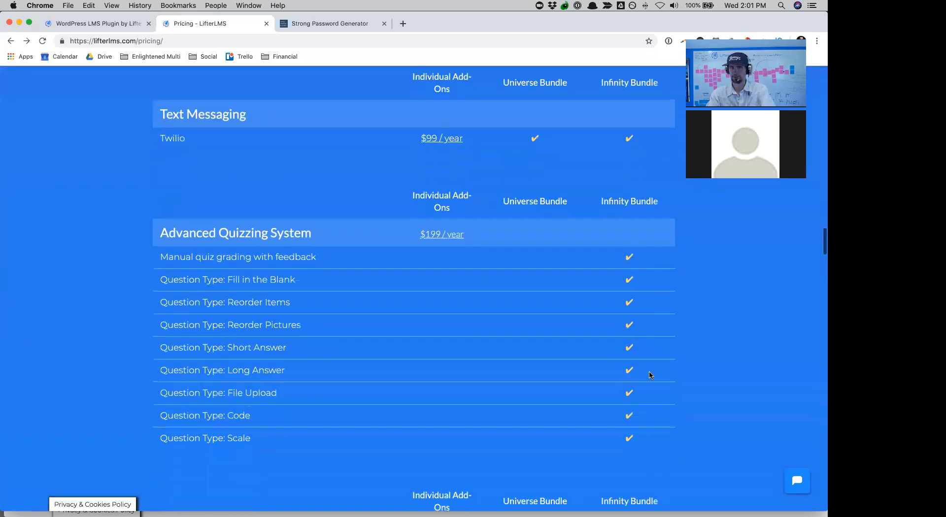
scroll(697, 422, "down", 7)
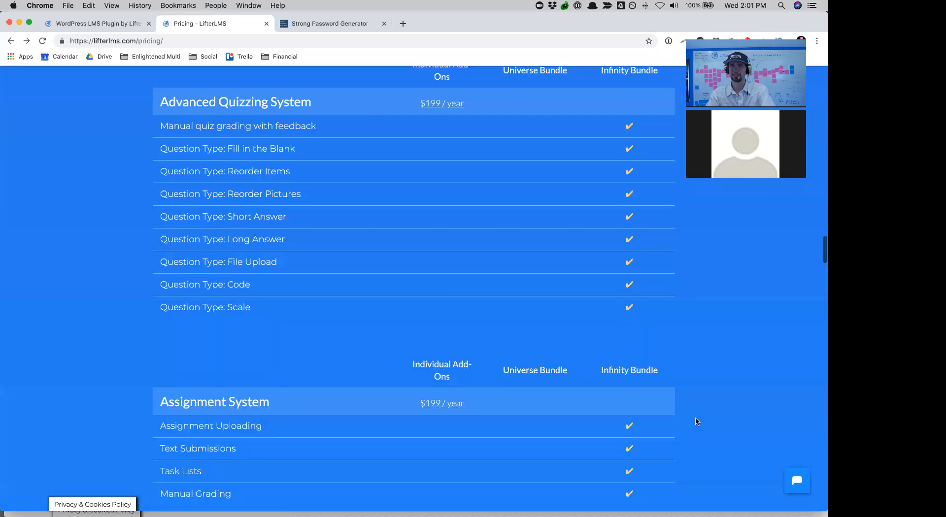
scroll(697, 422, "down", 4)
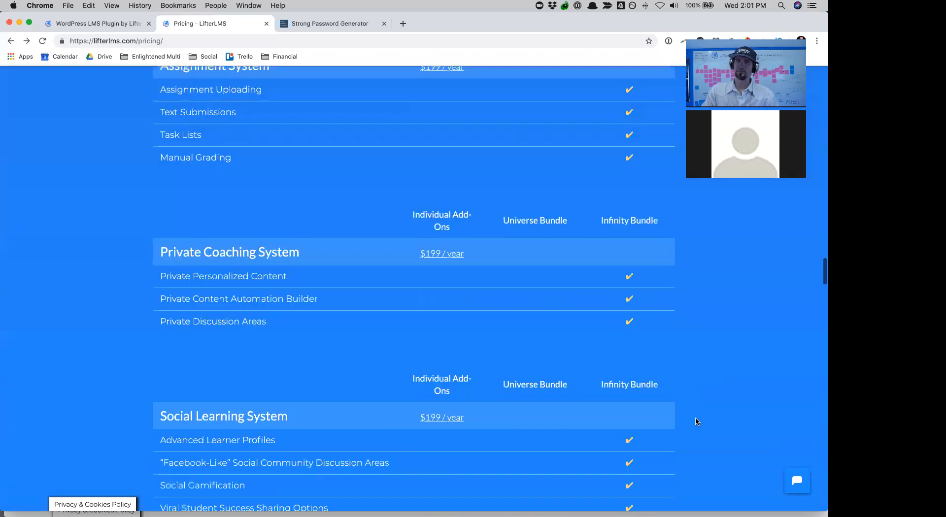
scroll(697, 422, "down", 4)
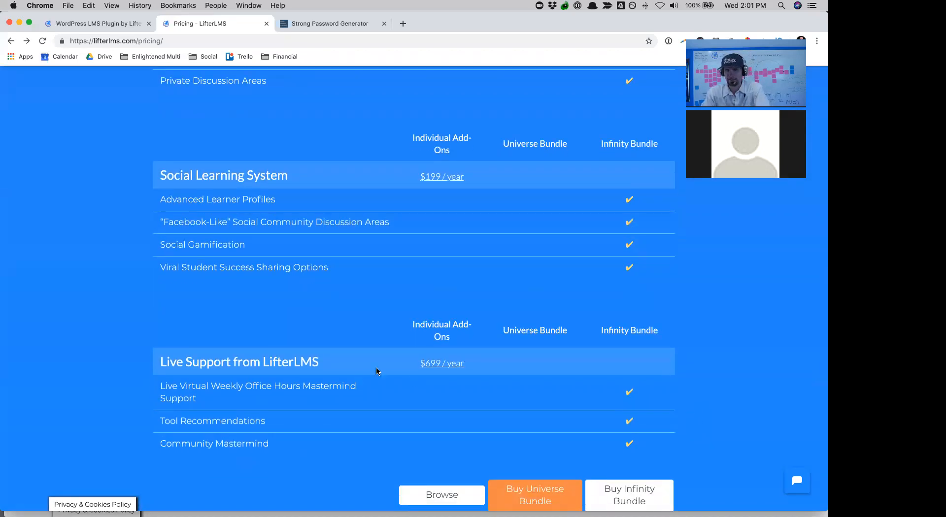
scroll(507, 305, "up", 20)
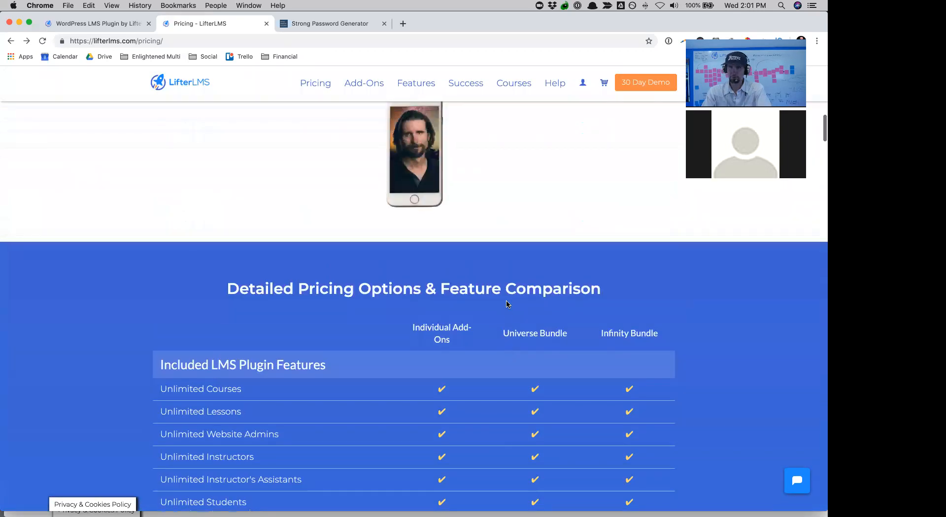
scroll(506, 304, "down", 3)
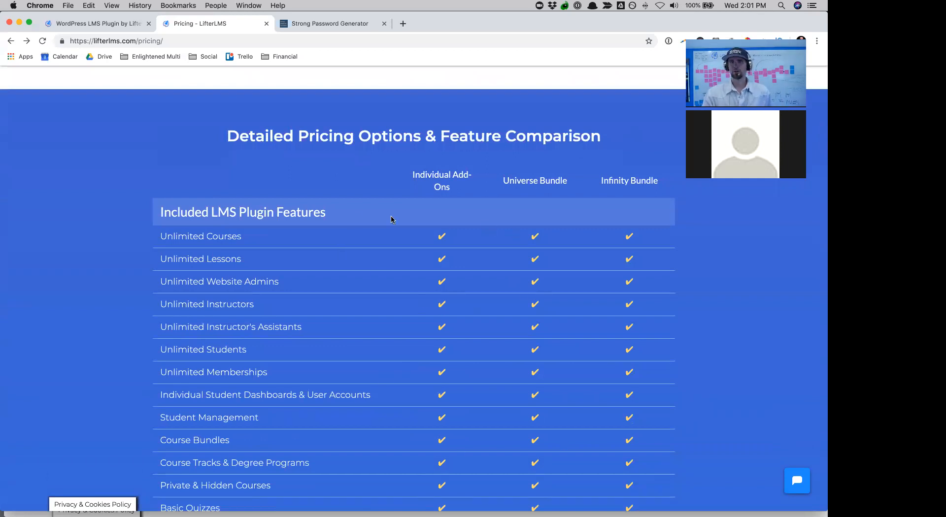
scroll(328, 326, "down", 3)
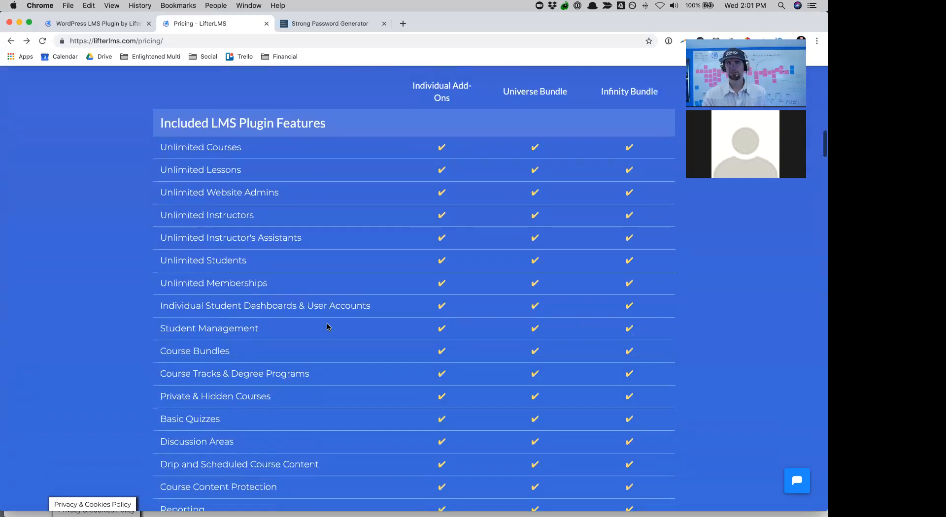
scroll(281, 212, "up", 2)
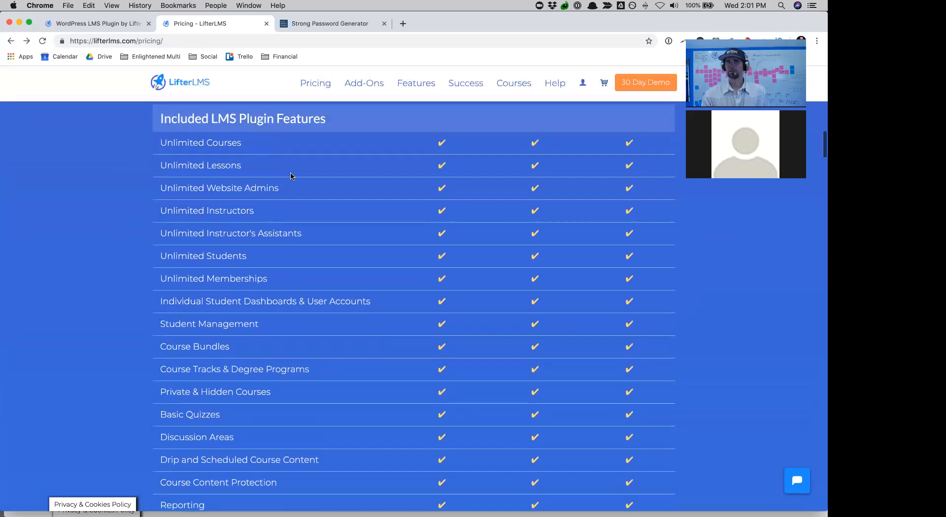
scroll(353, 348, "down", 1)
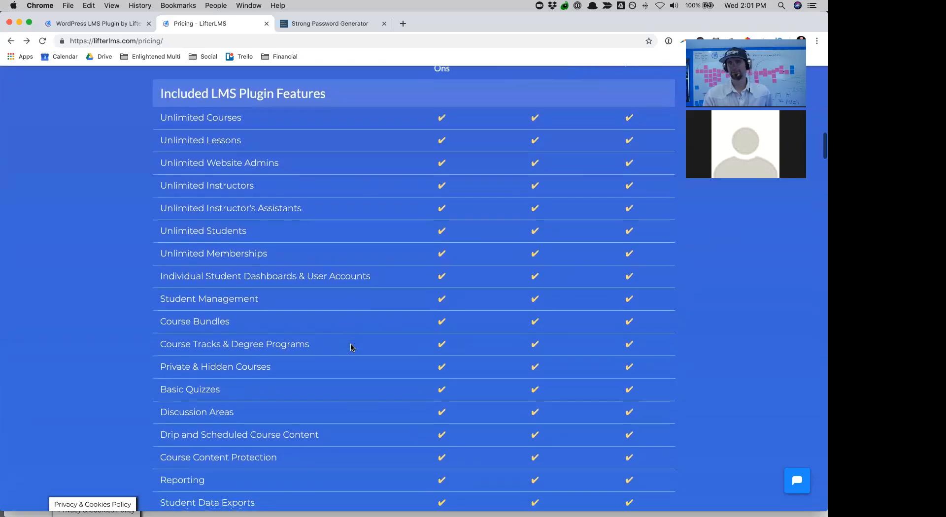
scroll(297, 390, "down", 2)
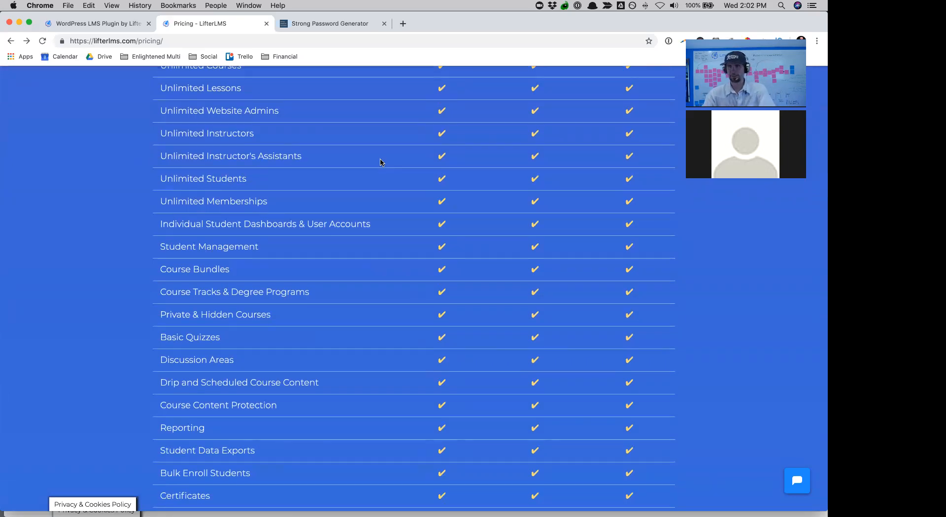
scroll(380, 162, "down", 15)
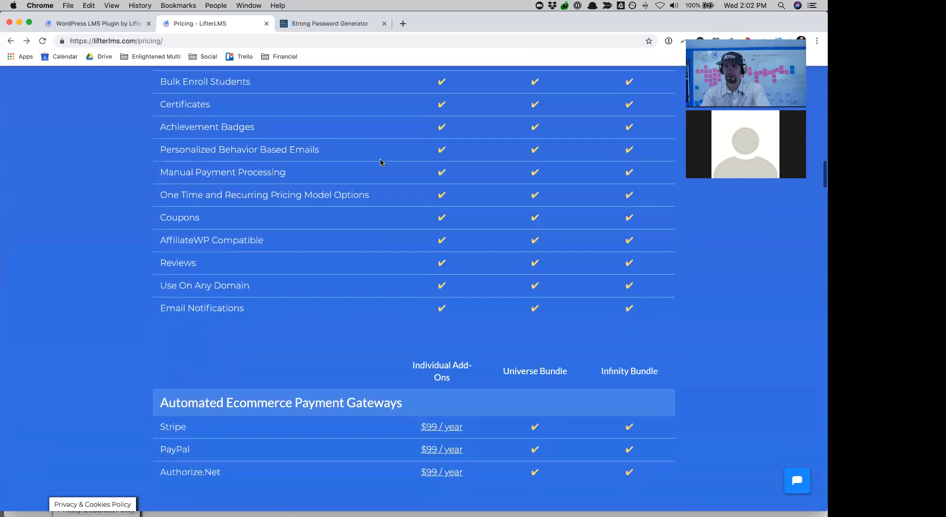
scroll(380, 163, "down", 20)
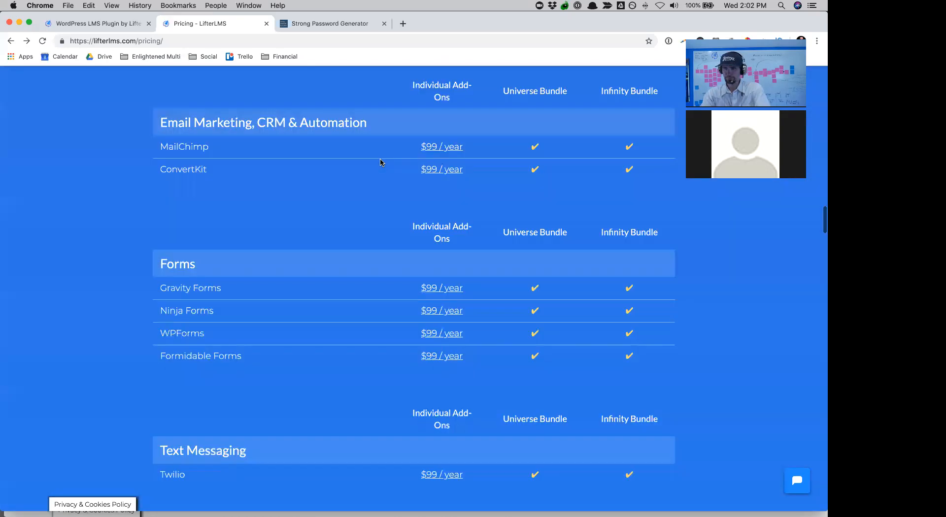
scroll(380, 163, "down", 20)
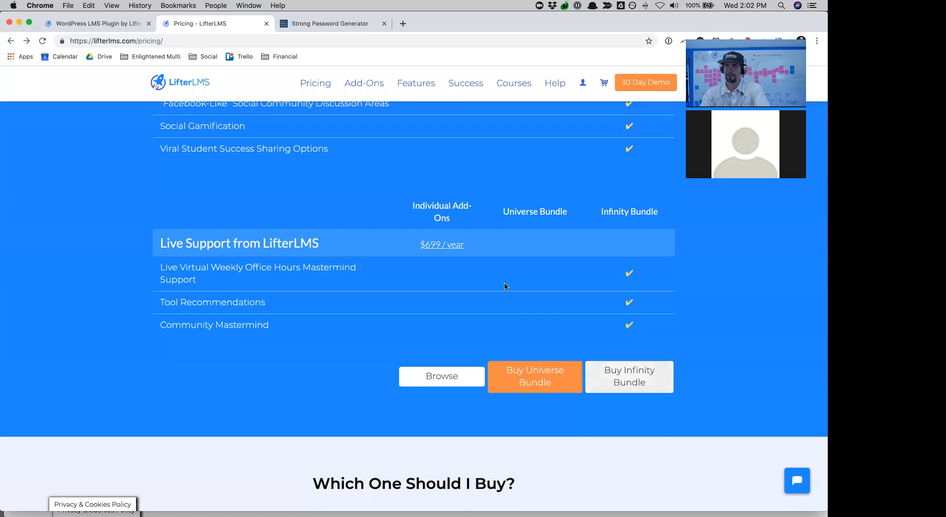
scroll(506, 204, "up", 10)
scroll(506, 203, "up", 20)
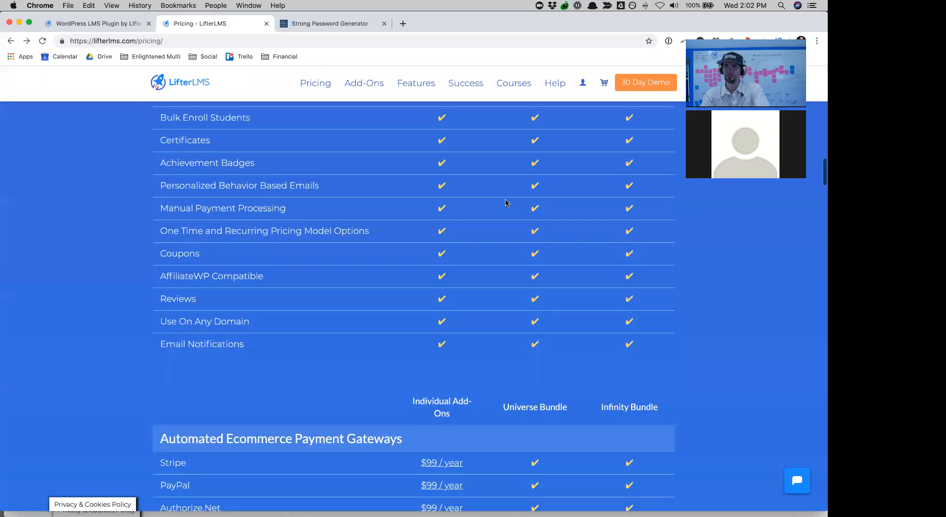
scroll(505, 202, "up", 4)
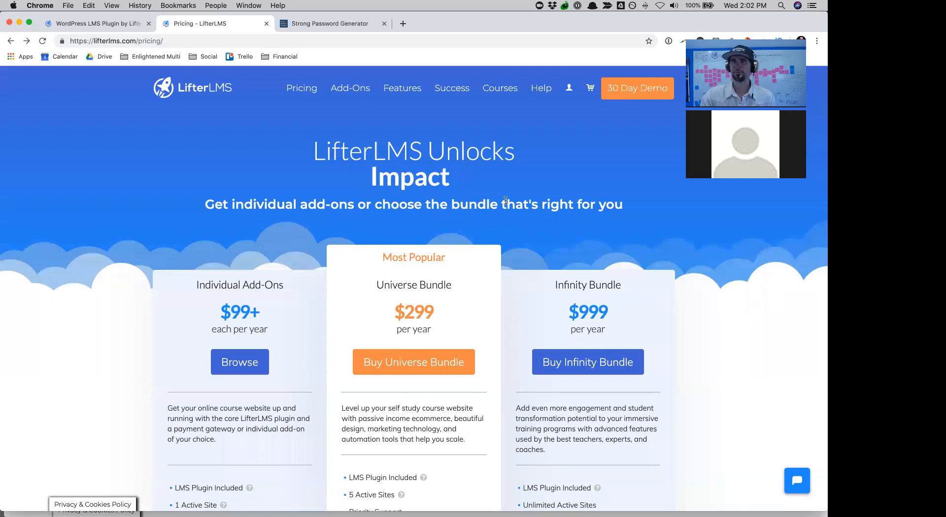
- Move from Chrome to the Firefox window and close the live chat box
left_click(19, 24)
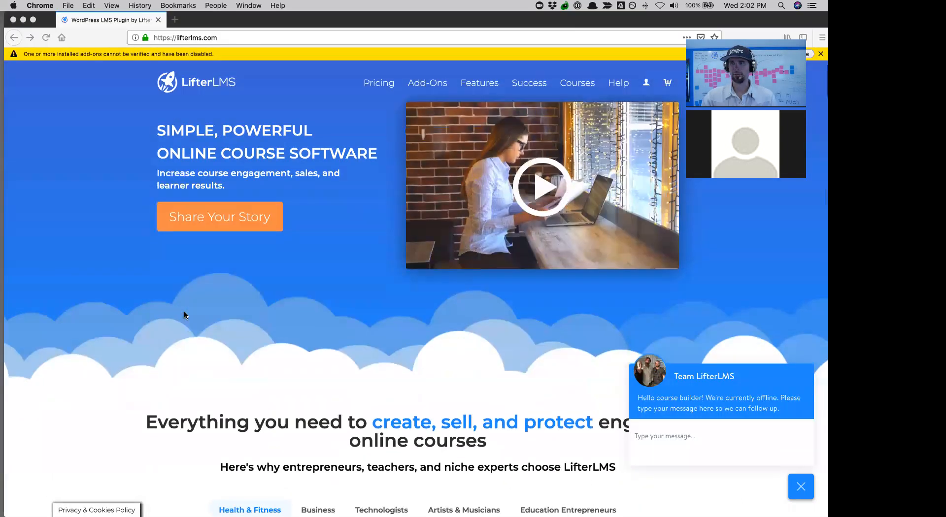
left_click(805, 490)
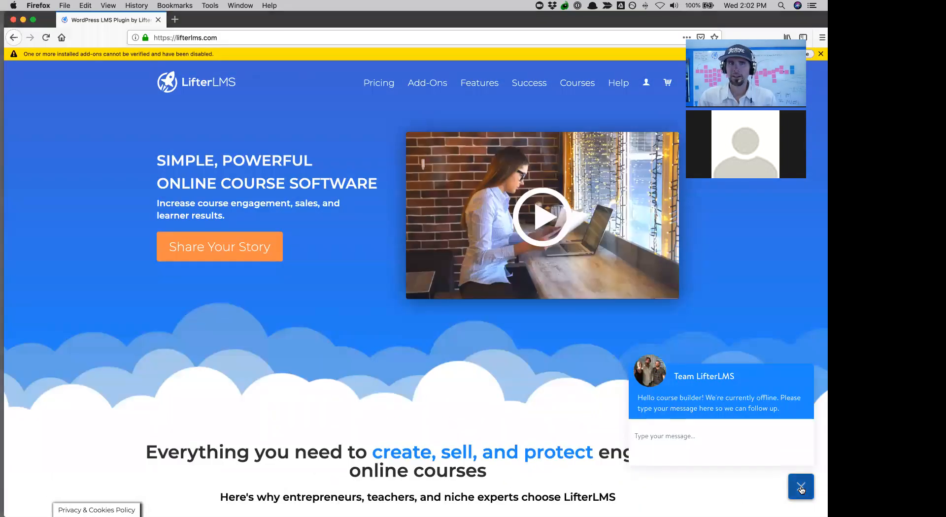
left_click(812, 495)
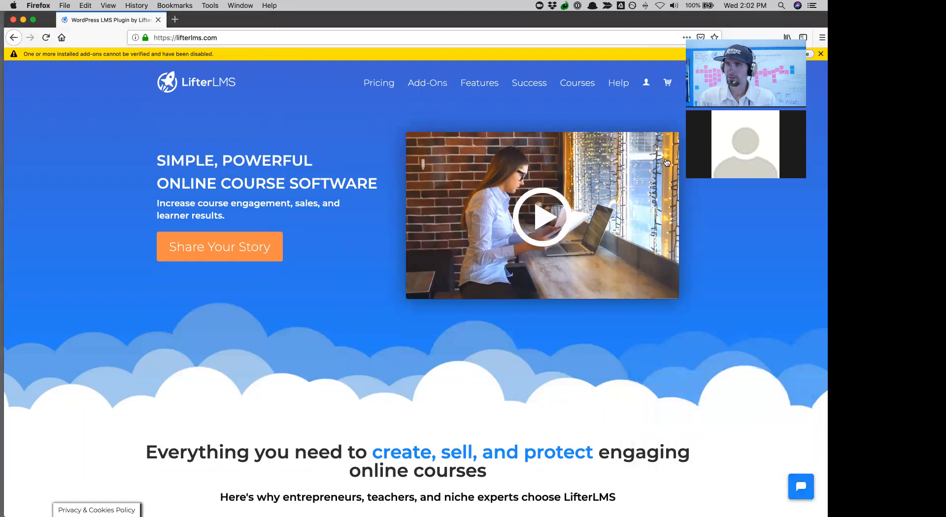
- Review the active Infinity Bundle license under My Account, then return to the lifterlms.com home page
mouse_move(645, 86)
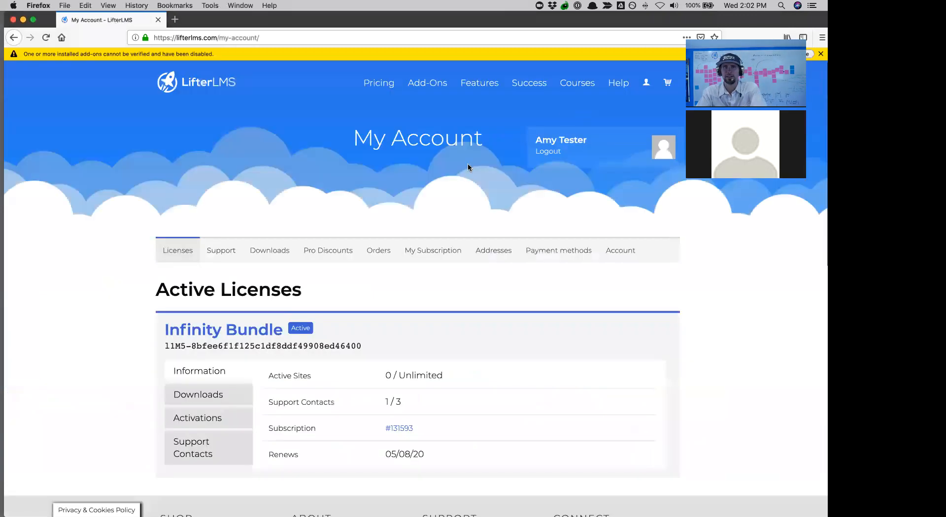
scroll(469, 166, "down", 2)
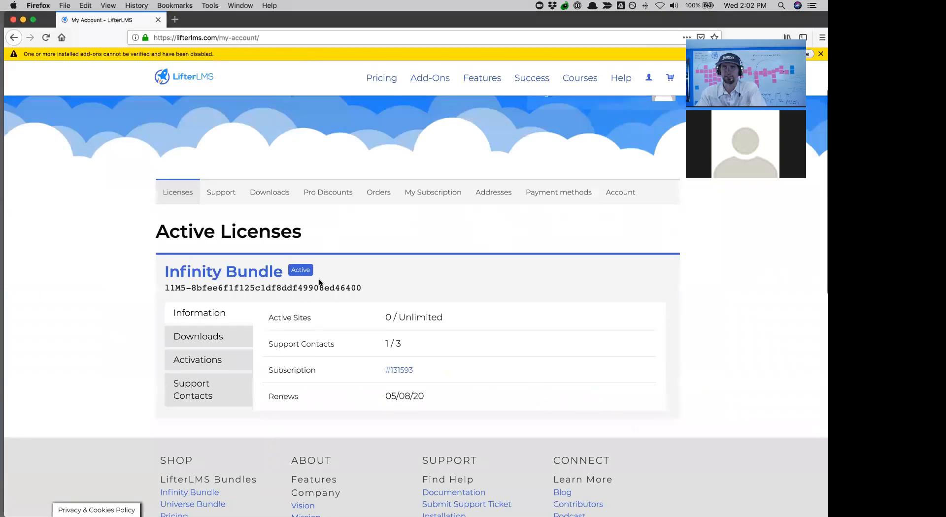
scroll(373, 289, "up", 2)
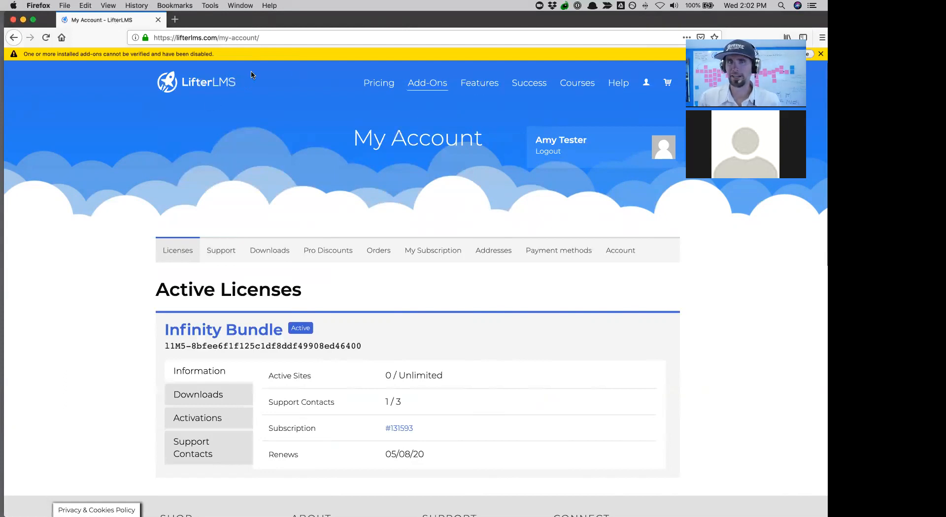
left_click(222, 89)
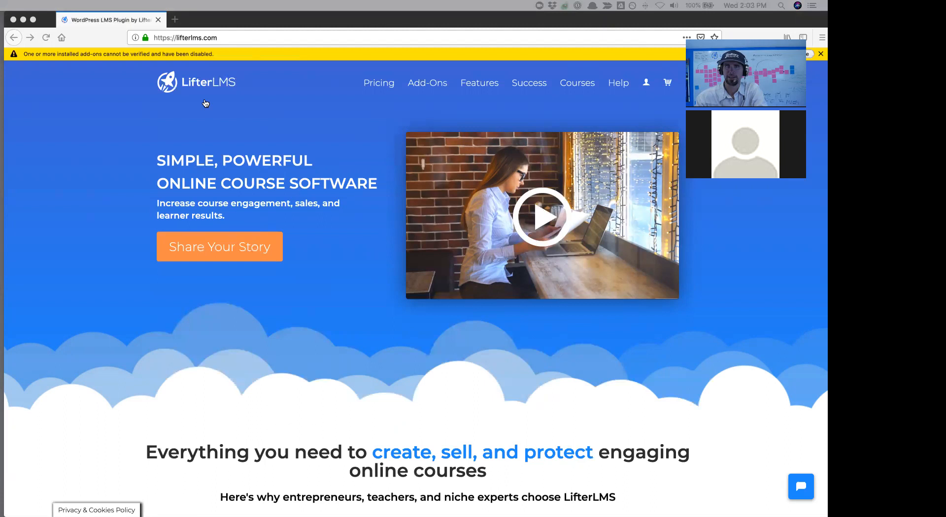
- Load the Sandbox wp-admin dashboard in a new tab and dismiss the install-deletion notice
left_click(175, 19)
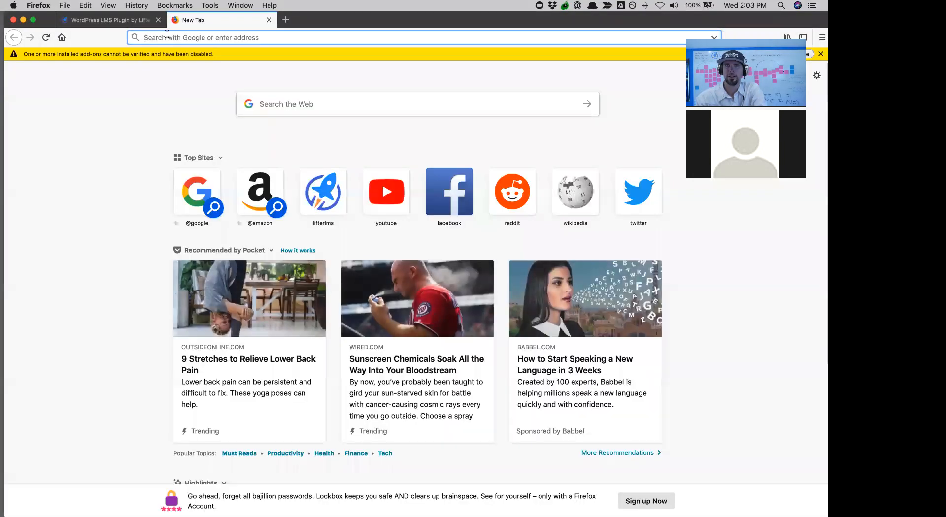
key("Return")
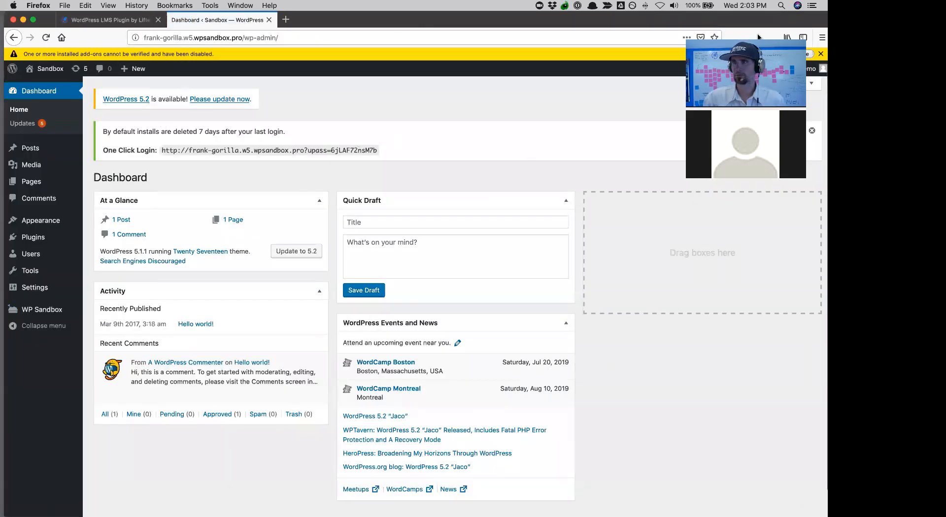
left_click(813, 133)
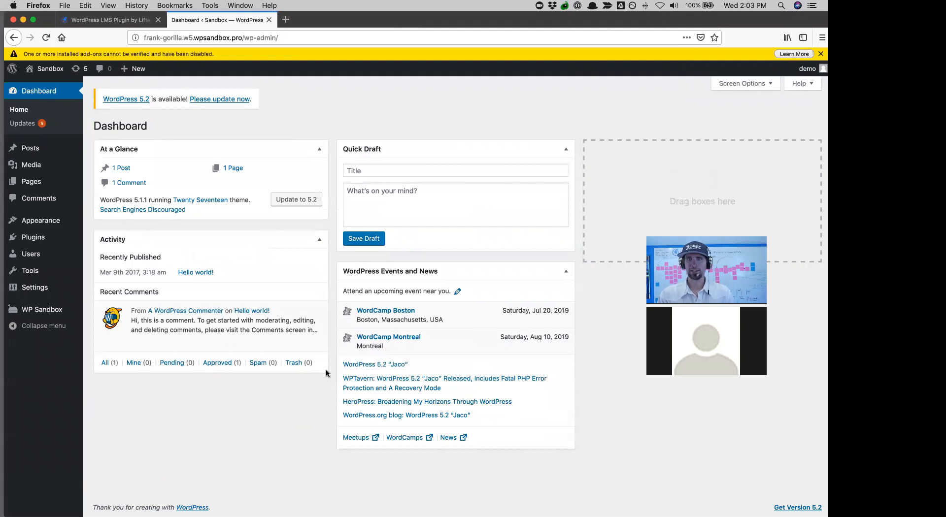
- Preview the Sandbox site's public front page via Visit Site
left_click(48, 86)
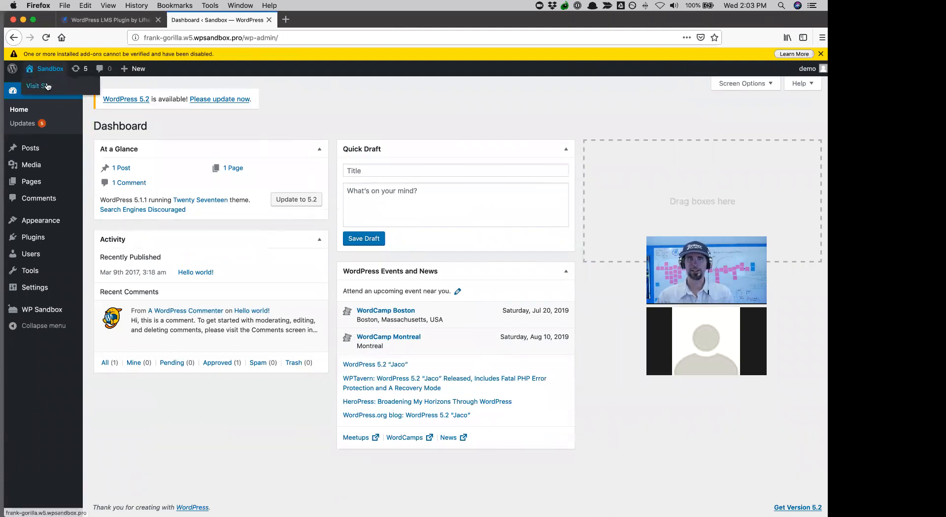
scroll(365, 311, "down", 10)
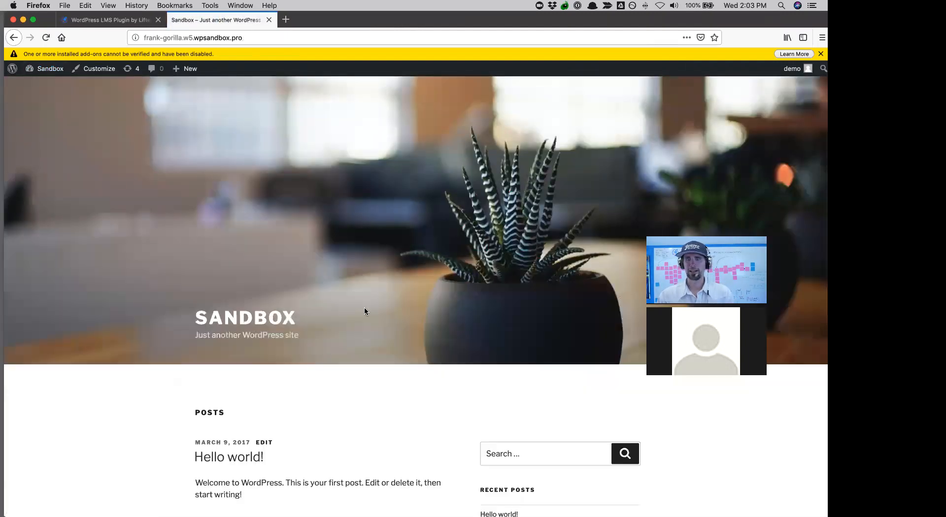
scroll(365, 311, "up", 10)
scroll(365, 311, "down", 10)
scroll(365, 312, "up", 10)
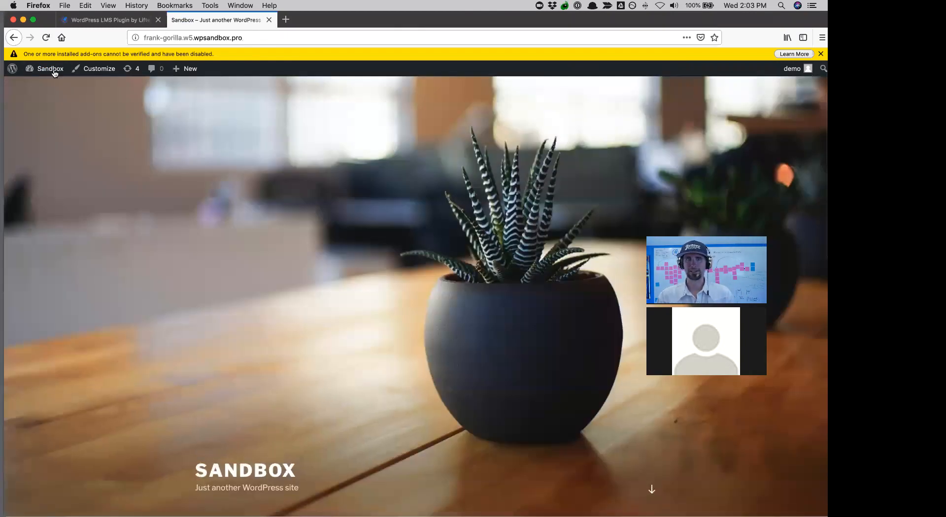
mouse_move(52, 70)
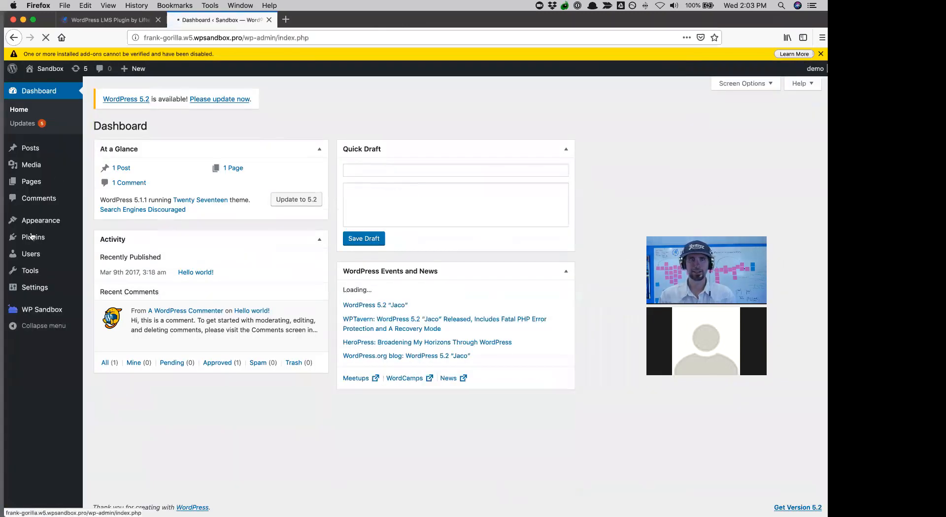
- View the empty installed plugins list, then switch back to the lifterlms.com tab
left_click(32, 237)
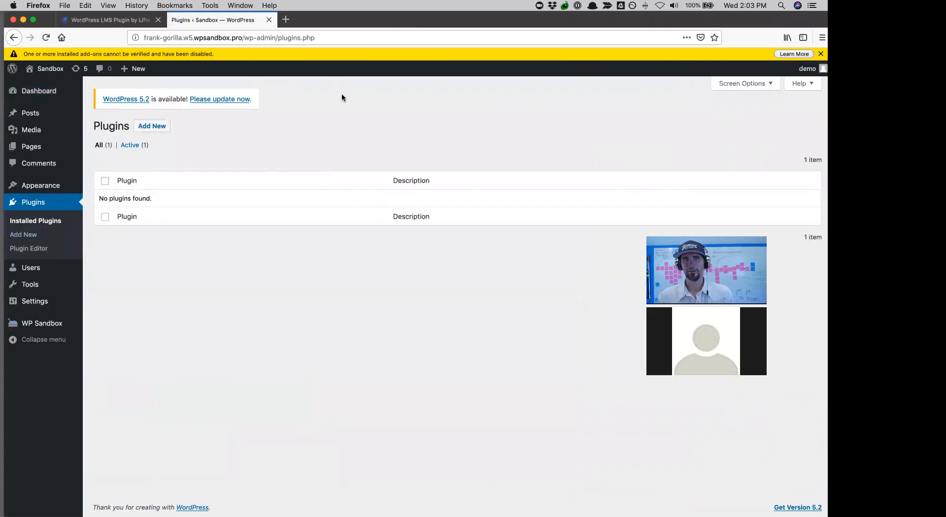
left_click(103, 22)
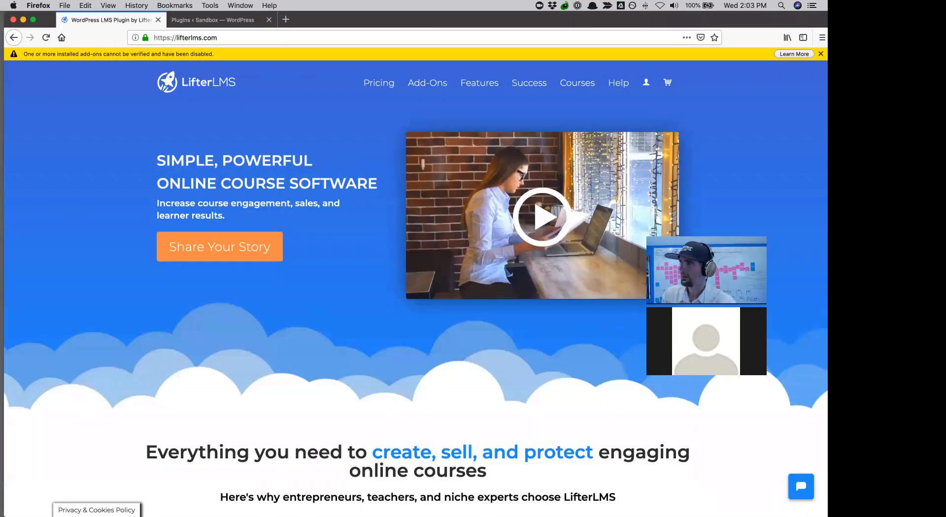
- Open My Account on lifterlms.com and show the account's Downloads list
mouse_move(646, 83)
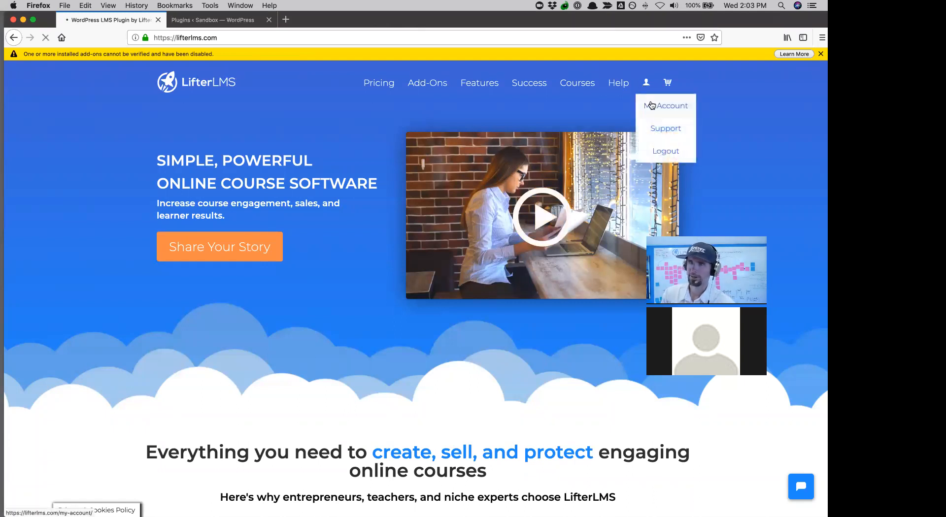
left_click(650, 104)
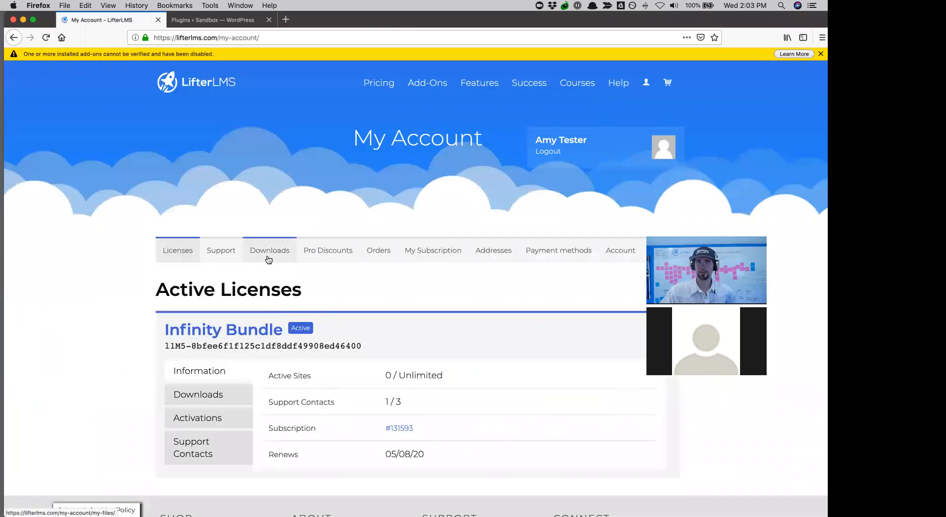
left_click(268, 252)
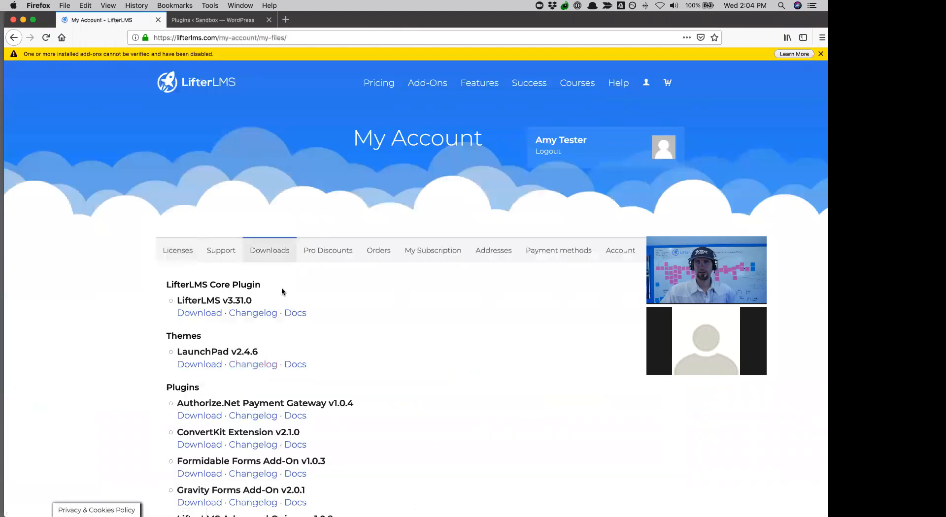
scroll(293, 316, "down", 2)
- Download and save the LifterLMS v3.31.0 core plugin zip
left_click(199, 273)
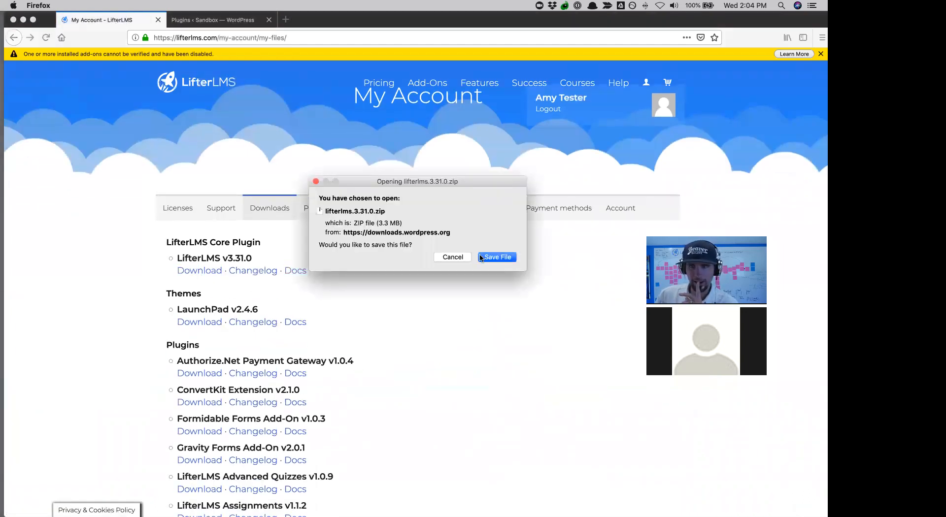
left_click(491, 257)
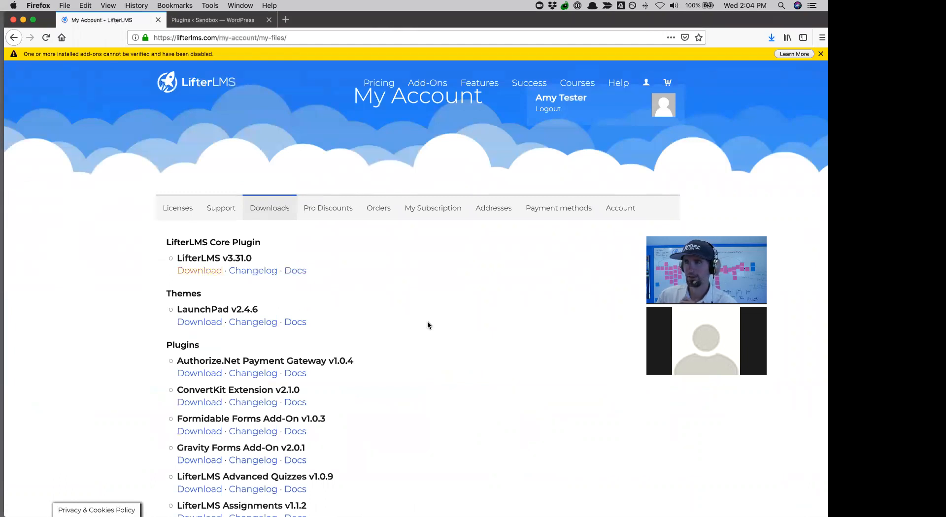
scroll(427, 326, "down", 3)
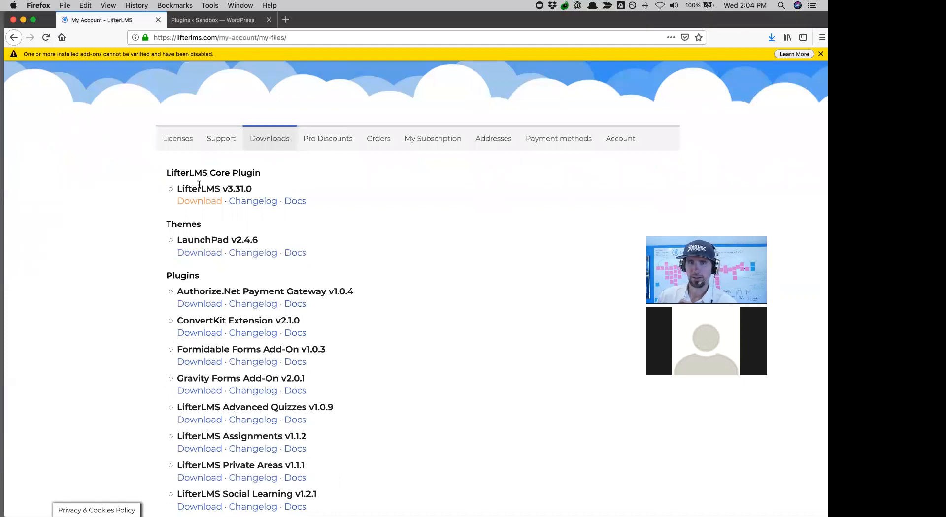
left_click(196, 202)
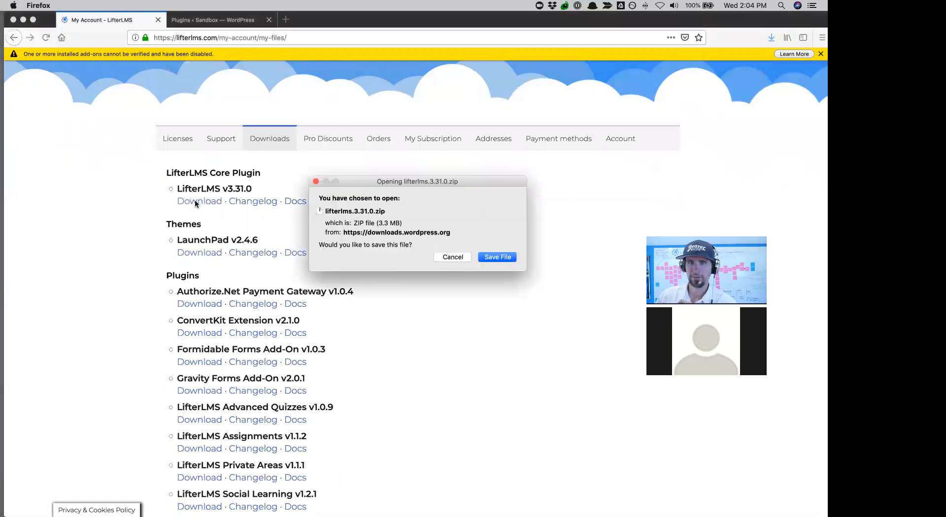
left_click(492, 258)
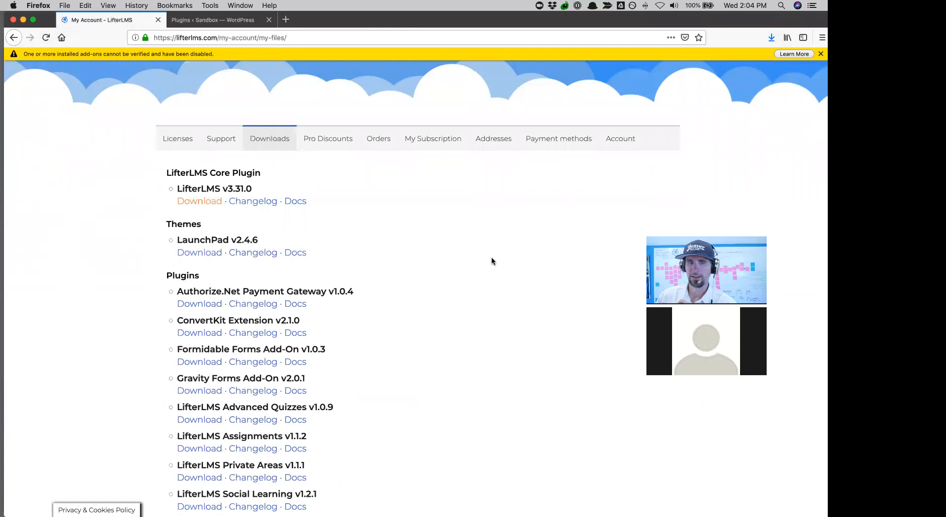
- Download and save the LifterLMS Helper v3.0.2 plugin zip
scroll(492, 261, "down", 15)
scroll(492, 261, "up", 3)
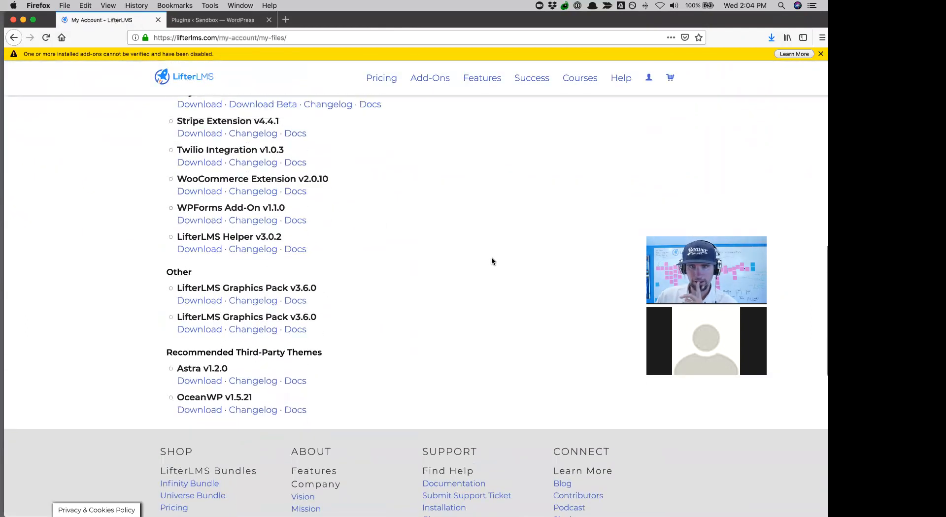
scroll(492, 261, "up", 1)
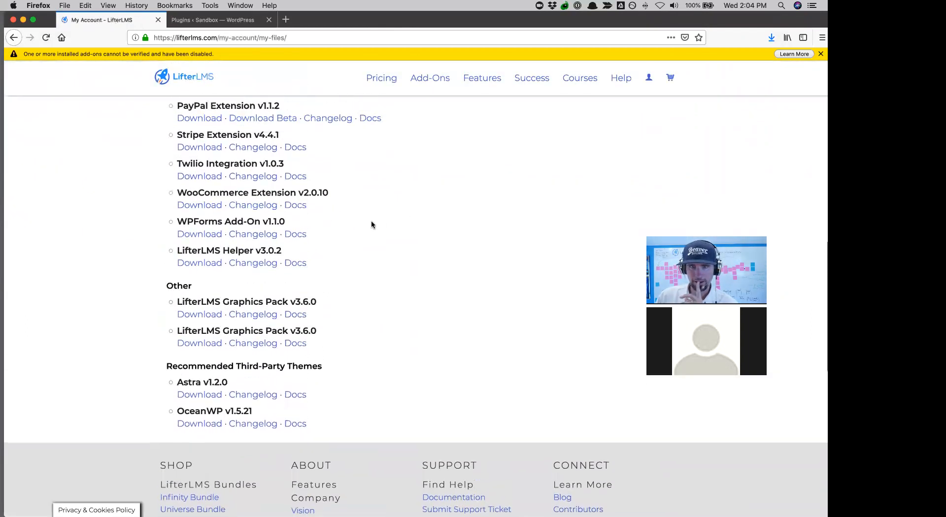
left_click(197, 263)
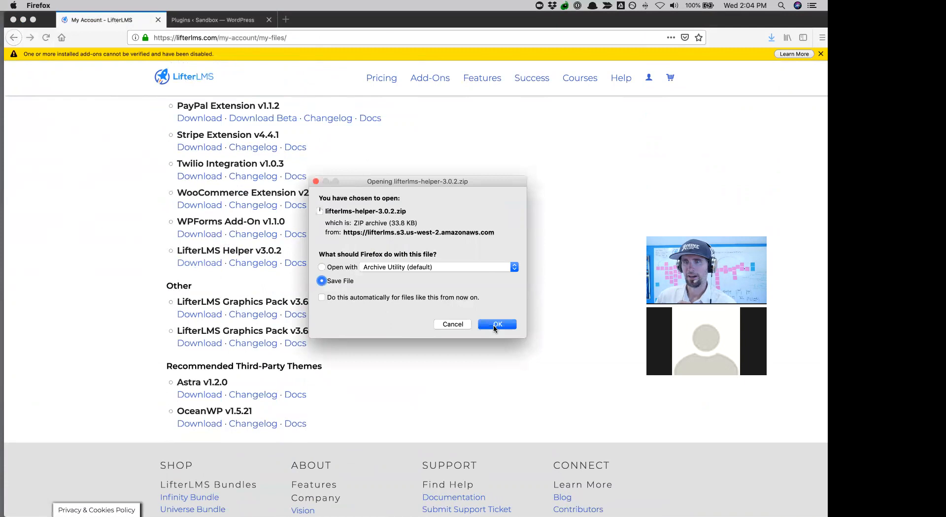
left_click(496, 325)
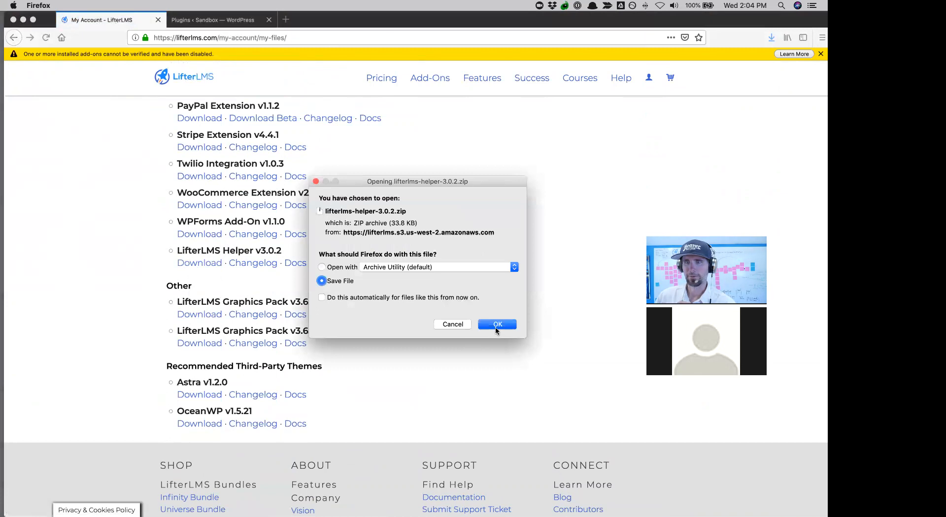
left_click(496, 328)
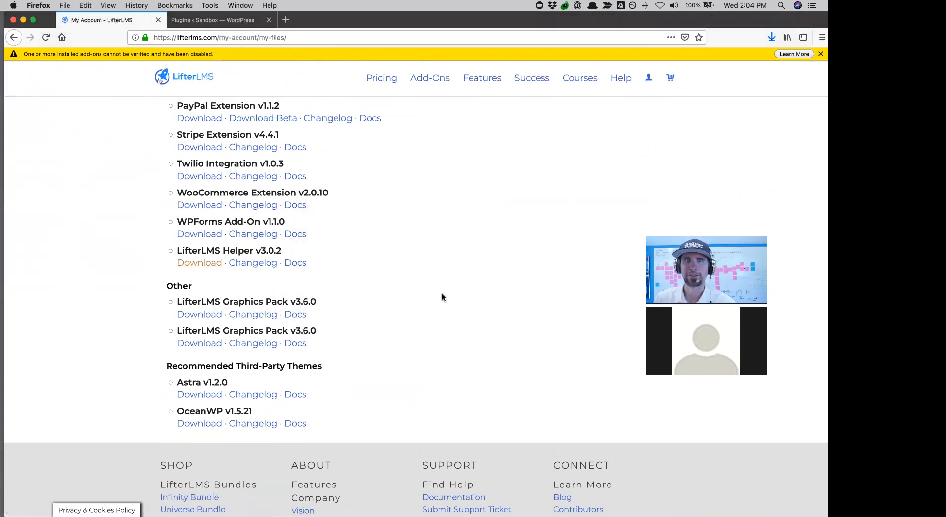
scroll(401, 203, "up", 15)
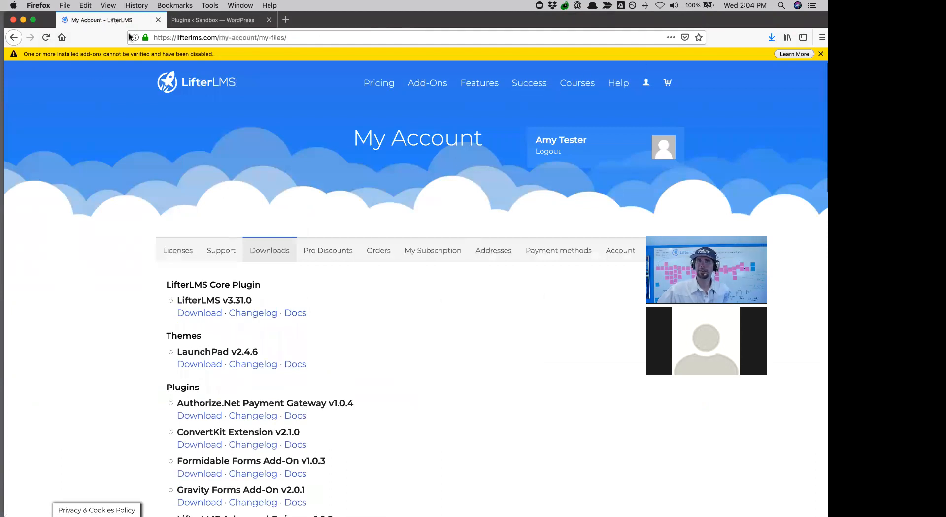
left_click(179, 22)
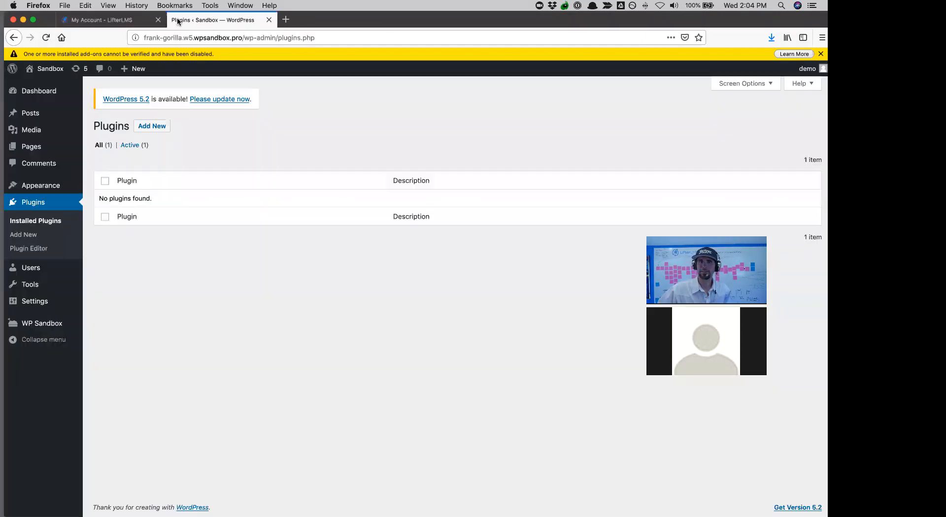
mouse_move(50, 313)
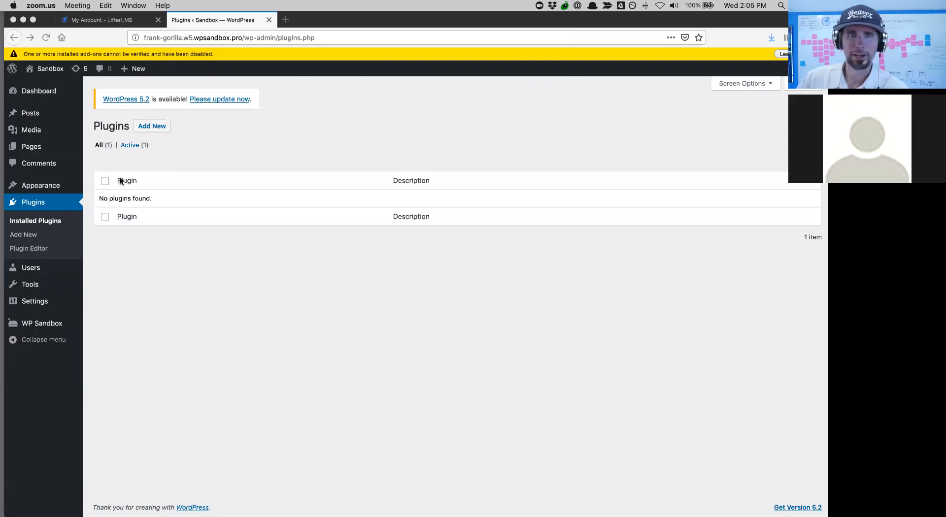
- Update WordPress core to version 5.2 from Dashboard > Updates
left_click(39, 91)
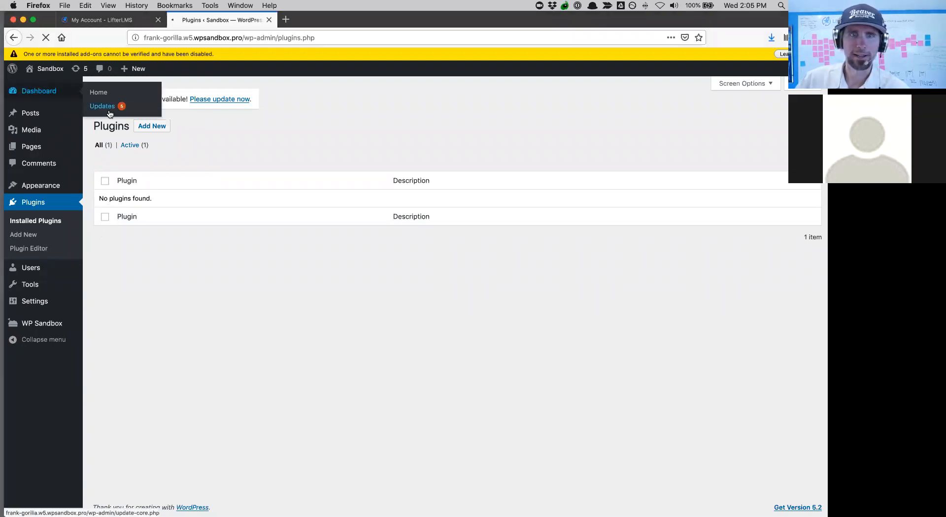
left_click(27, 125)
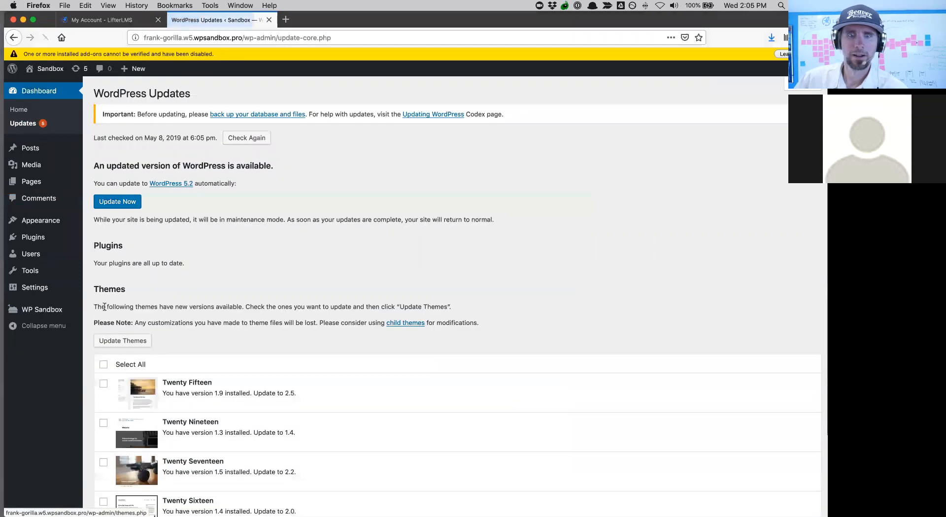
left_click(116, 206)
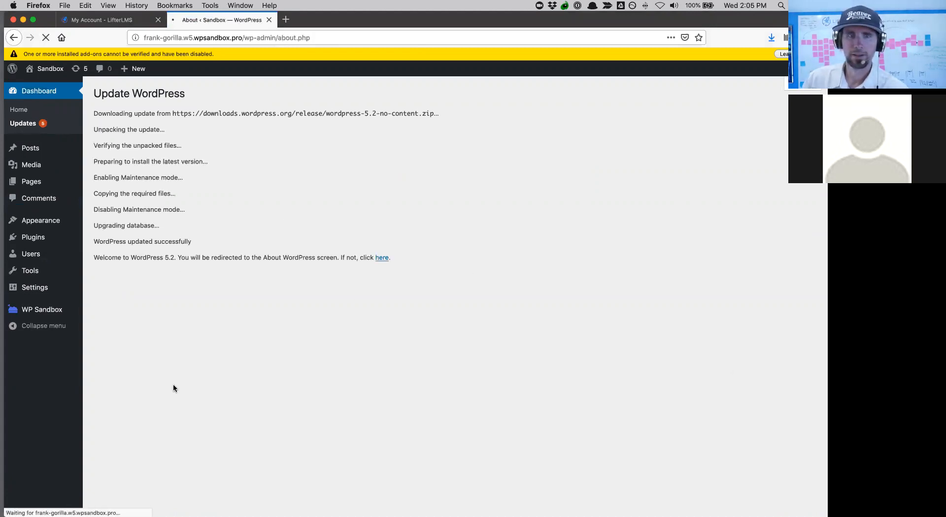
scroll(173, 384, "up", 1)
scroll(173, 383, "down", 2)
scroll(173, 383, "up", 2)
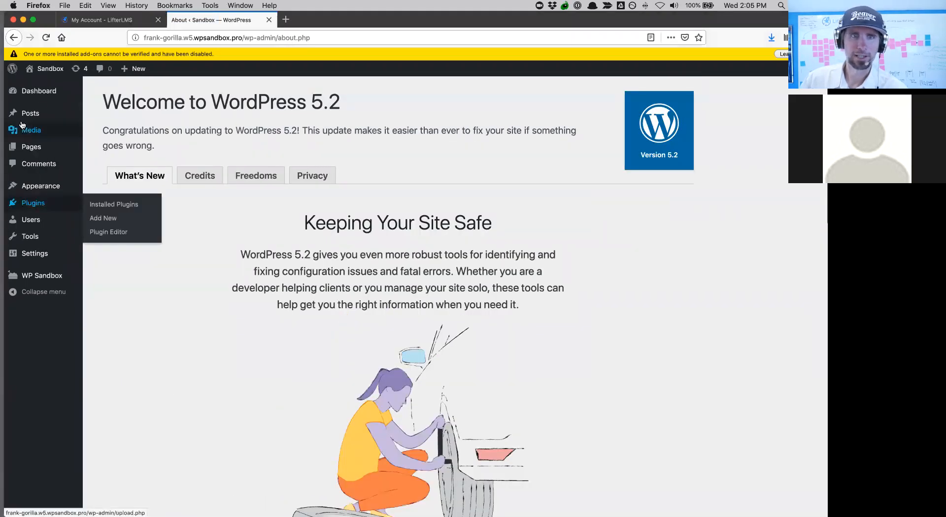
- Update all four themes: Twenty Fifteen, Nineteen, Seventeen and Sixteen
mouse_move(42, 93)
left_click(104, 112)
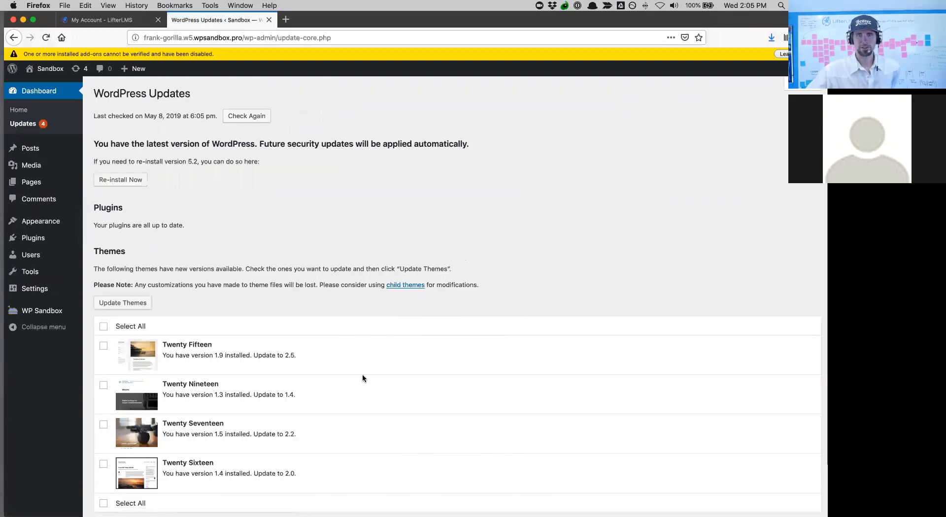
scroll(362, 377, "down", 2)
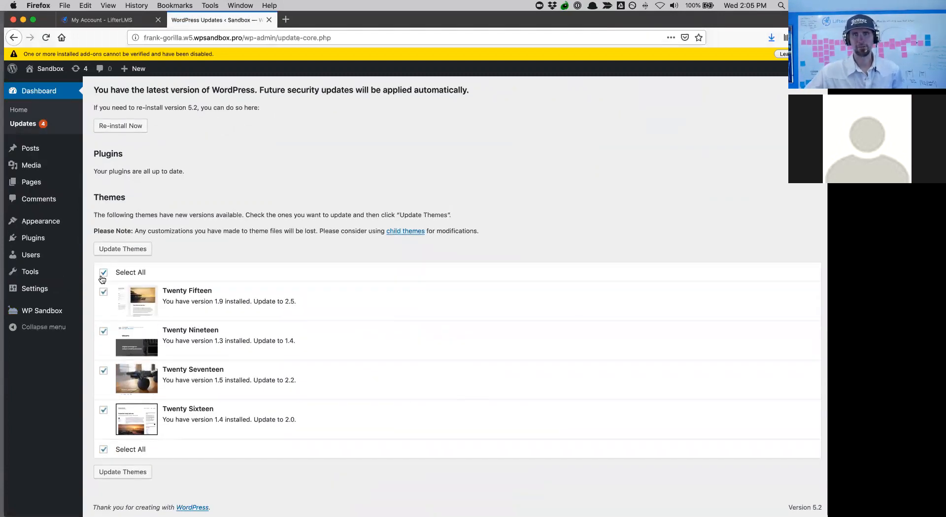
left_click(129, 472)
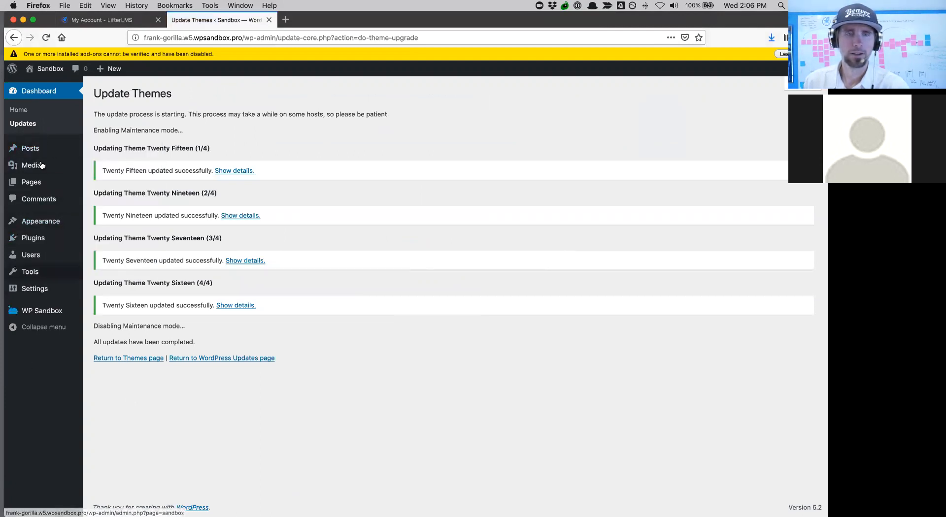
mouse_move(41, 76)
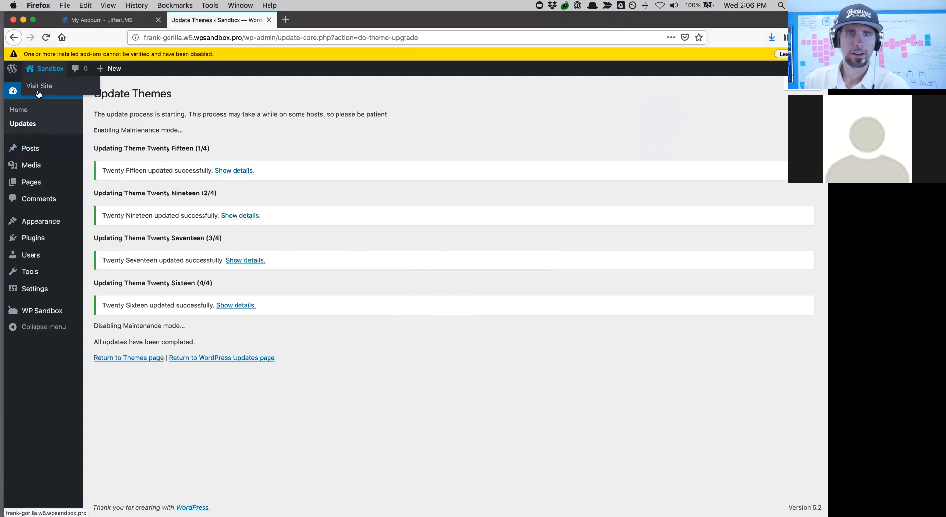
- Upload lifterlms.3.31.0.zip from Downloads via Plugins > Add New > Upload Plugin and install it
left_click(36, 236)
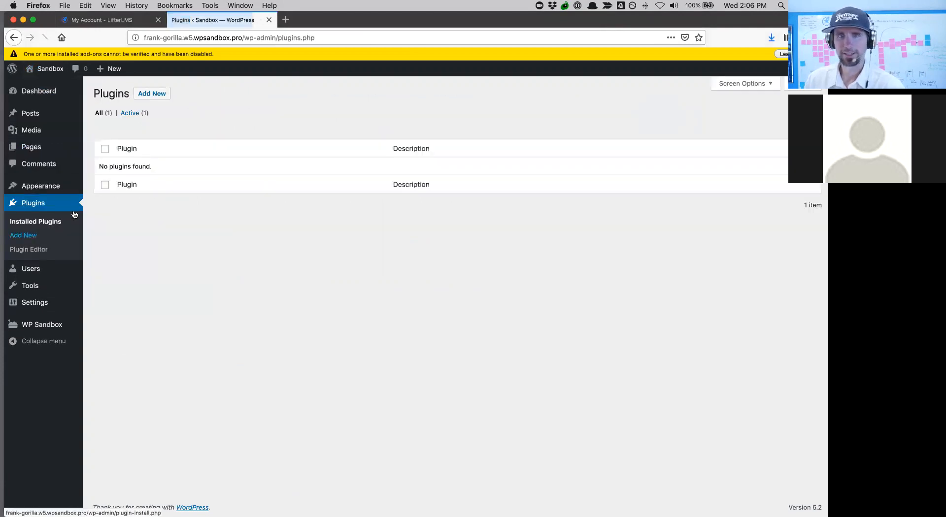
left_click(153, 97)
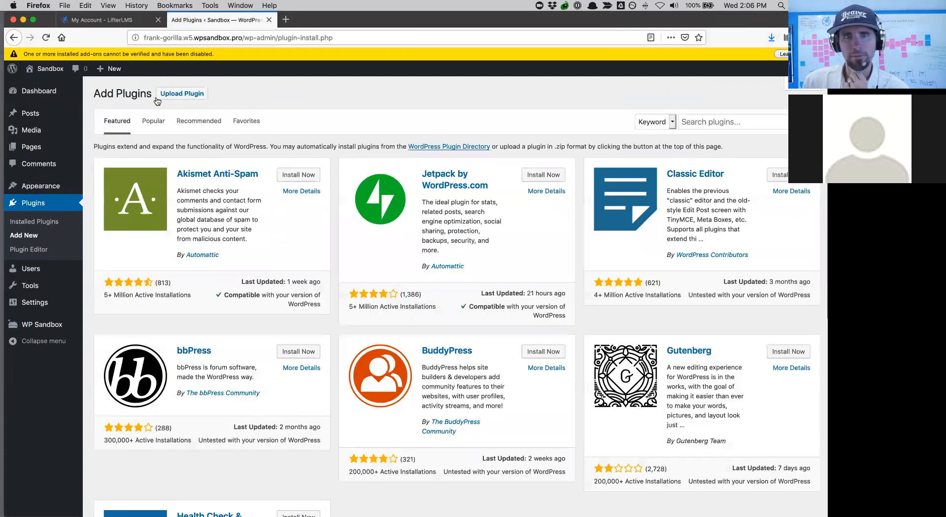
left_click(168, 94)
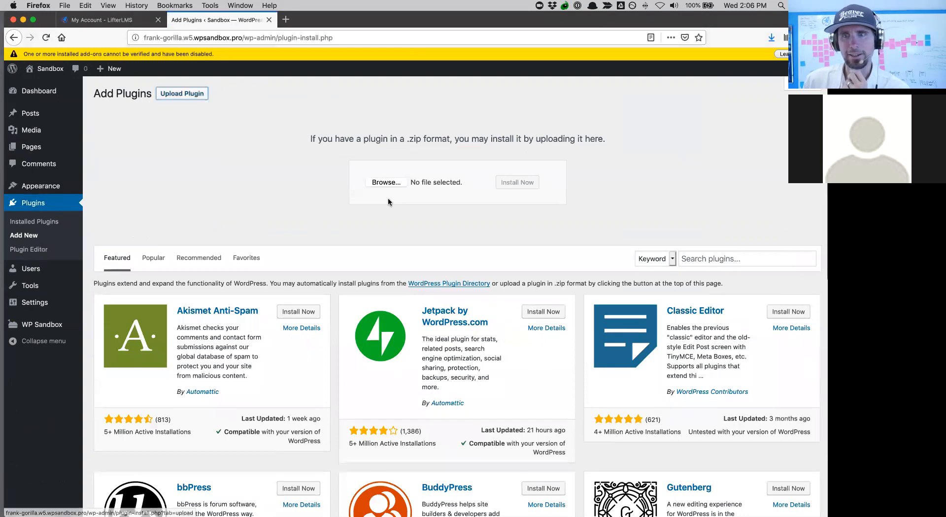
left_click(381, 186)
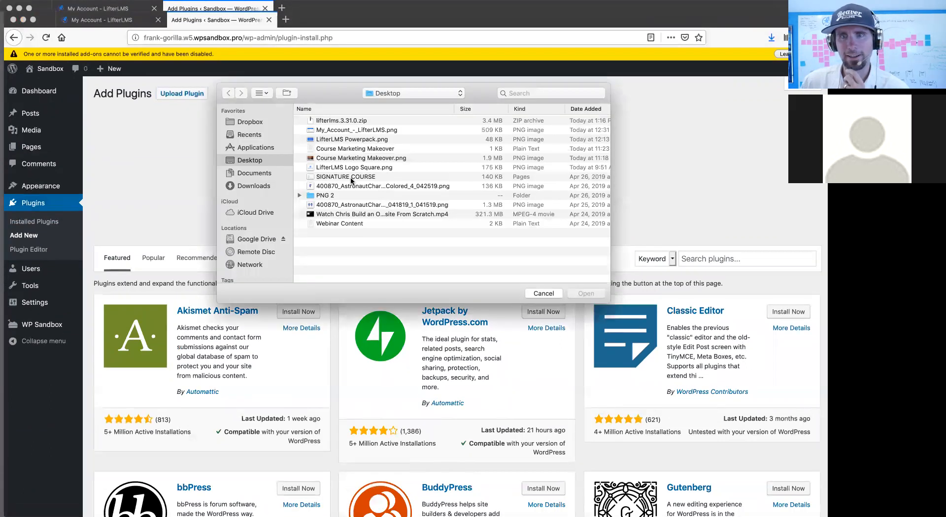
left_click(254, 173)
left_click(252, 189)
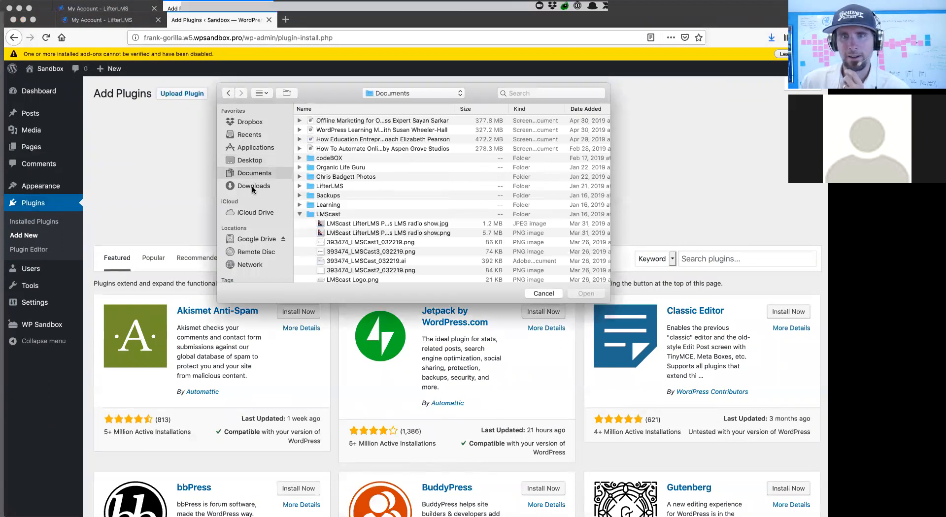
left_click(341, 140)
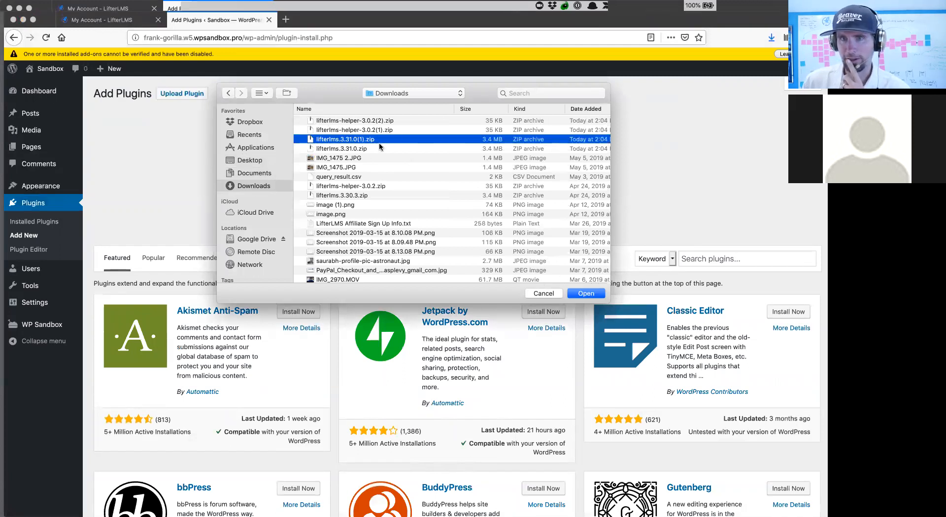
left_click(372, 149)
left_click(585, 294)
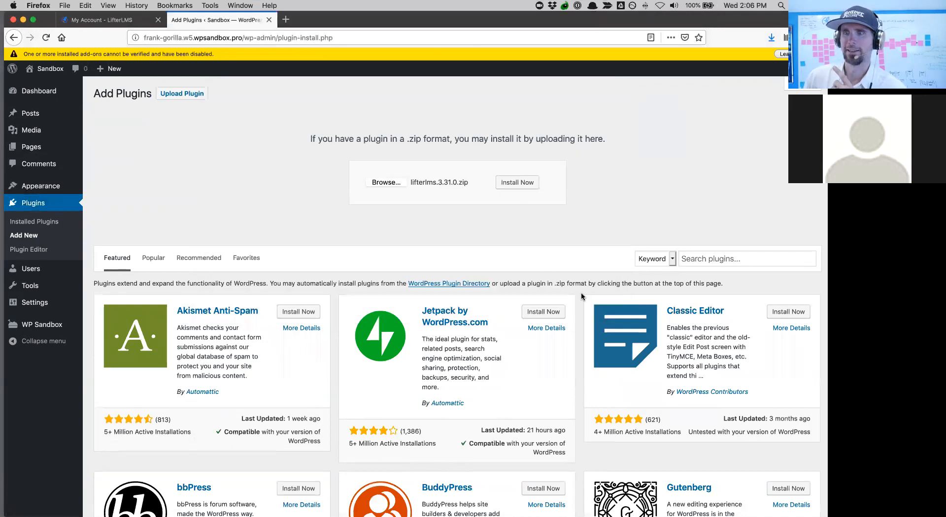
left_click(513, 184)
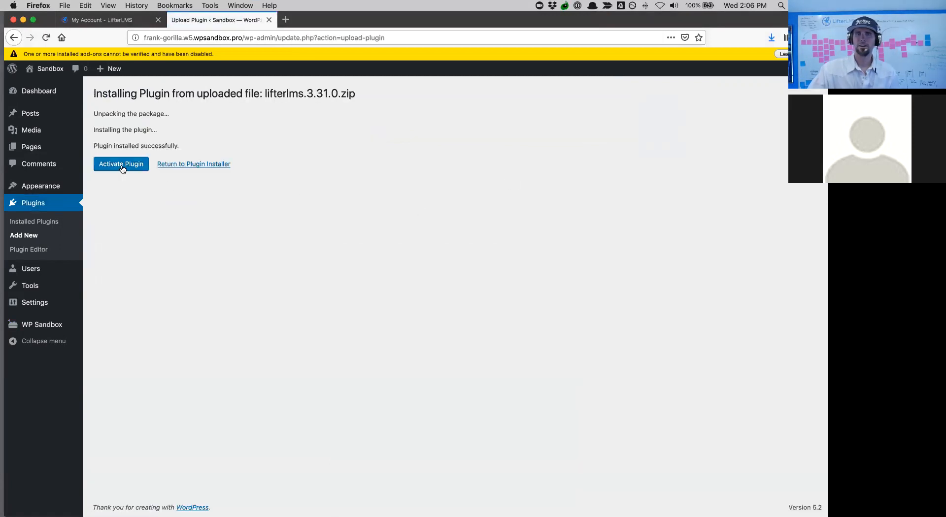
- Activate LifterLMS, start its setup wizard and accept the essential pages
left_click(123, 169)
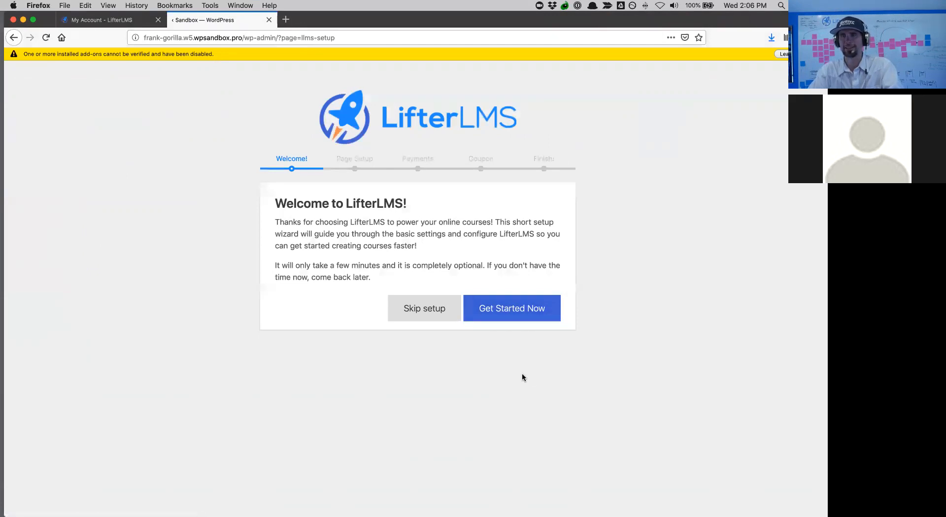
left_click(519, 309)
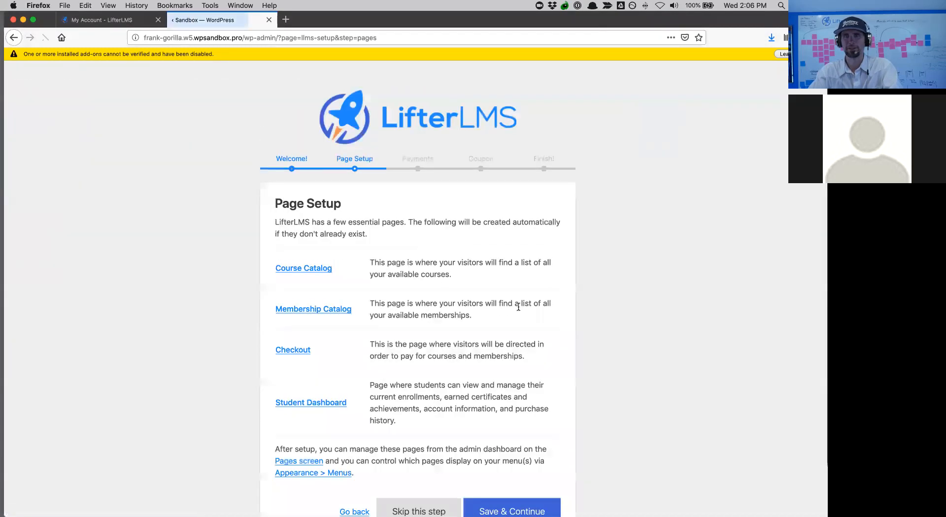
scroll(454, 306, "down", 2)
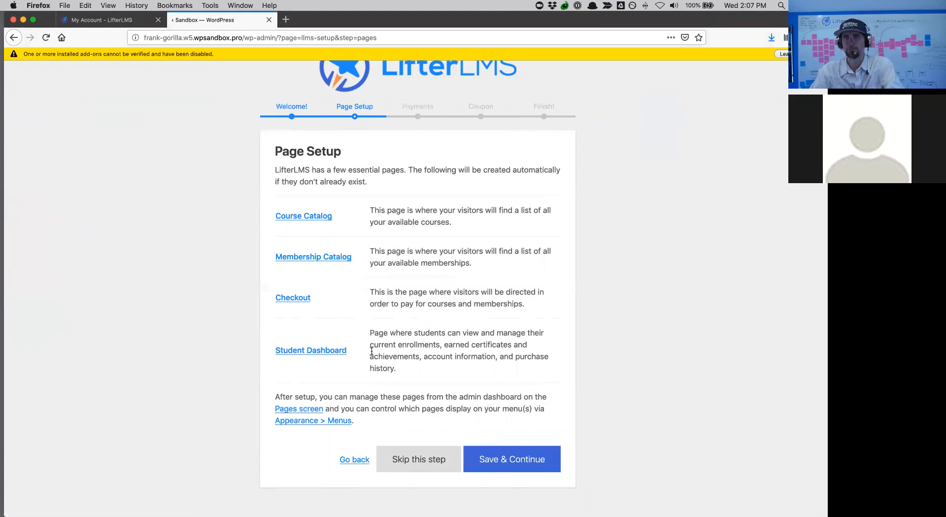
left_click(513, 465)
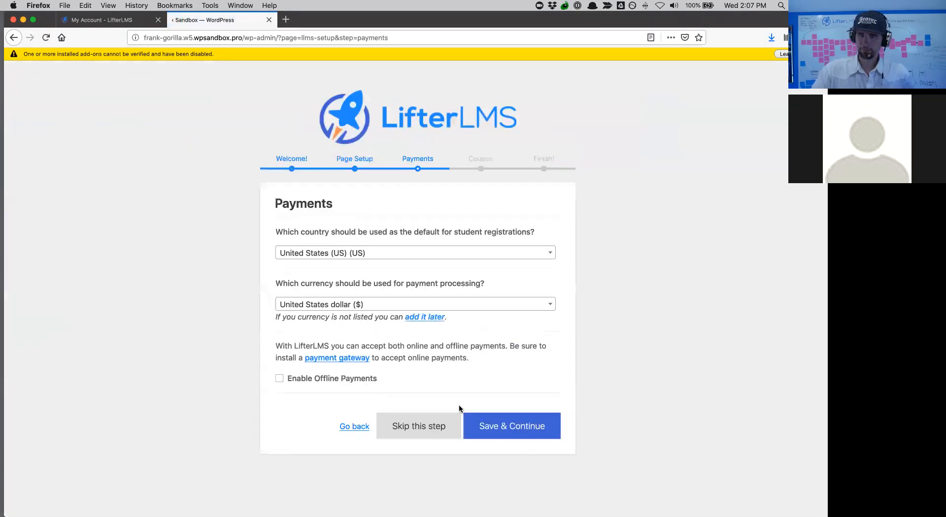
- Enable offline payments with US dollar currency and decline the usage-data coupon offer
left_click(280, 380)
left_click(335, 306)
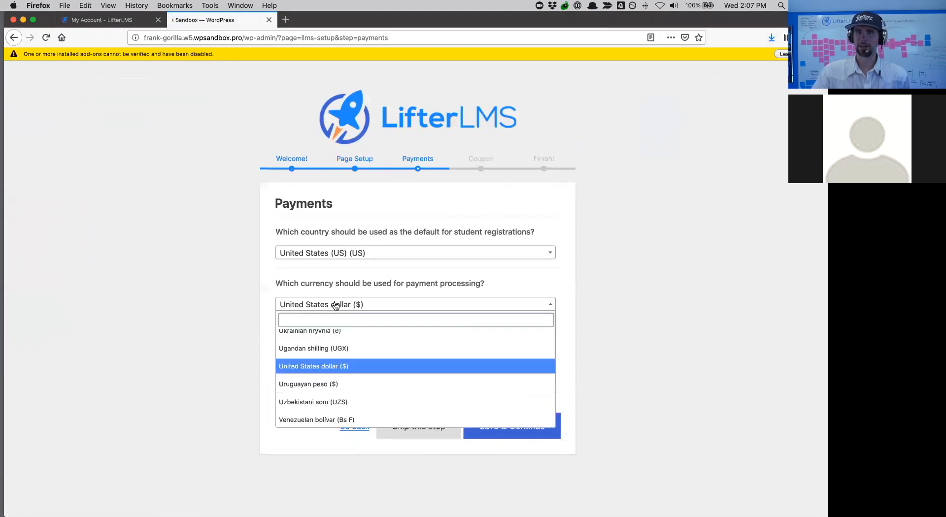
left_click(195, 324)
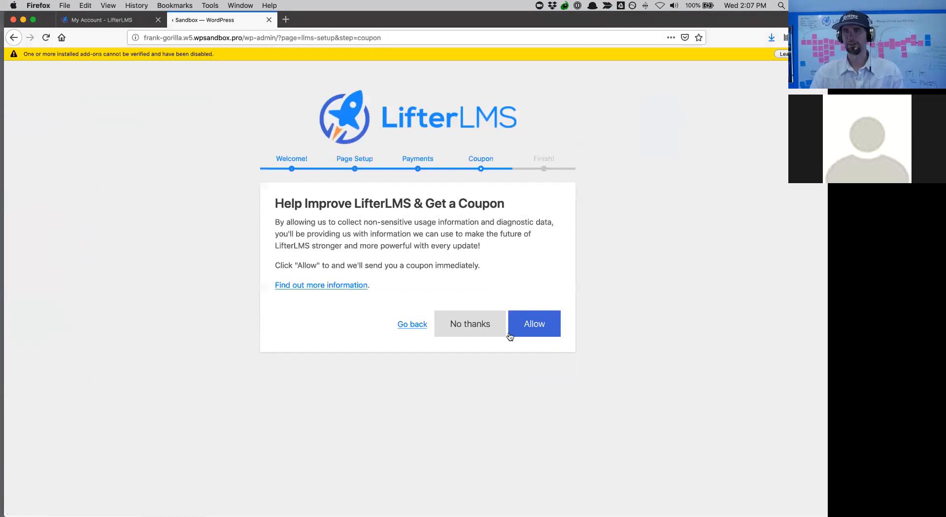
left_click(477, 331)
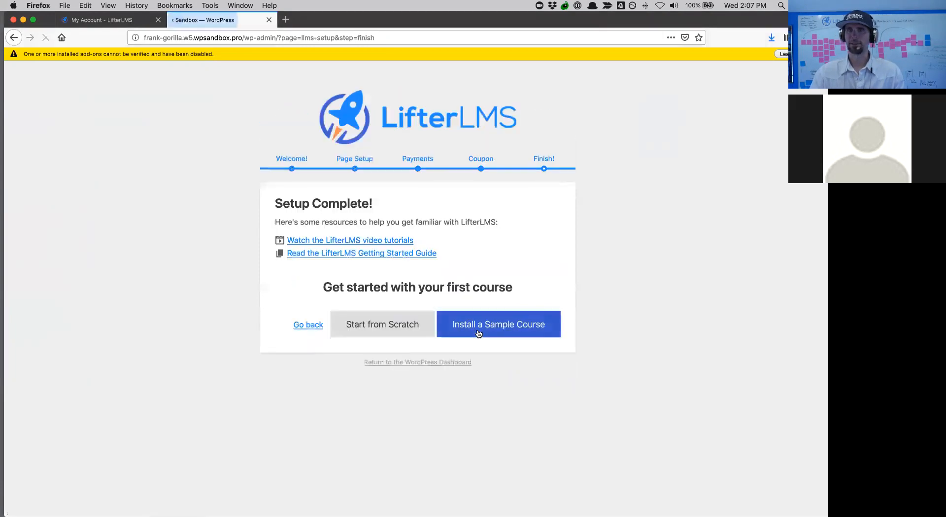
- Install the sample Official Quickstart Course for LifterLMS
left_click(505, 327)
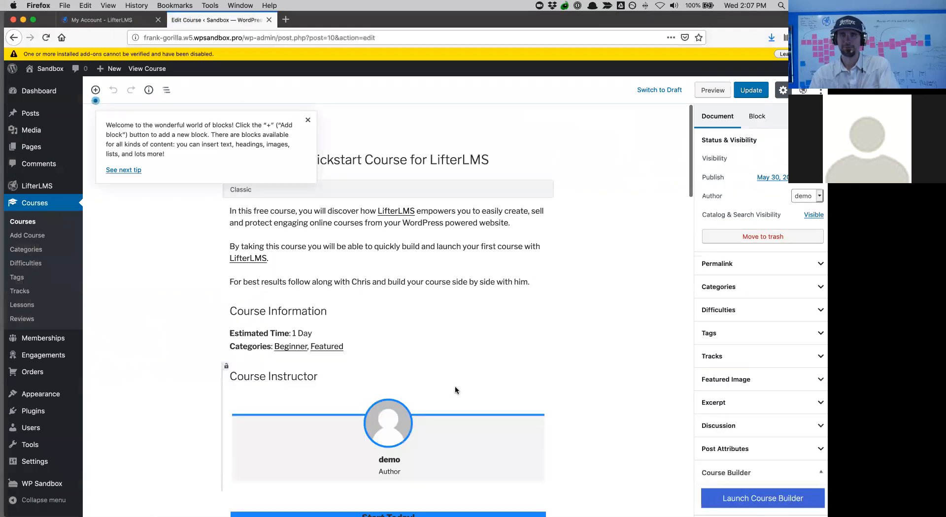
scroll(455, 391, "down", 1)
scroll(455, 390, "up", 1)
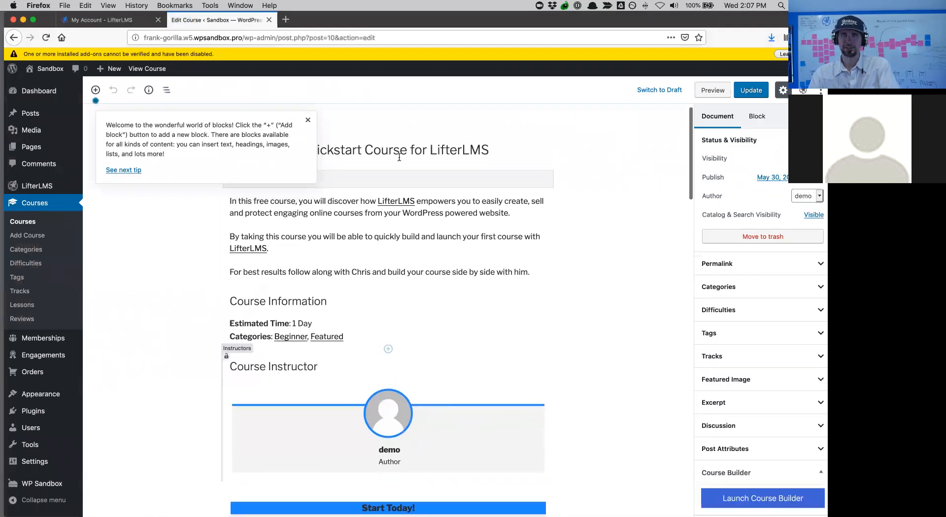
- Dismiss the editor's welcome tip and visit the Sandbox site's public front page
left_click(309, 121)
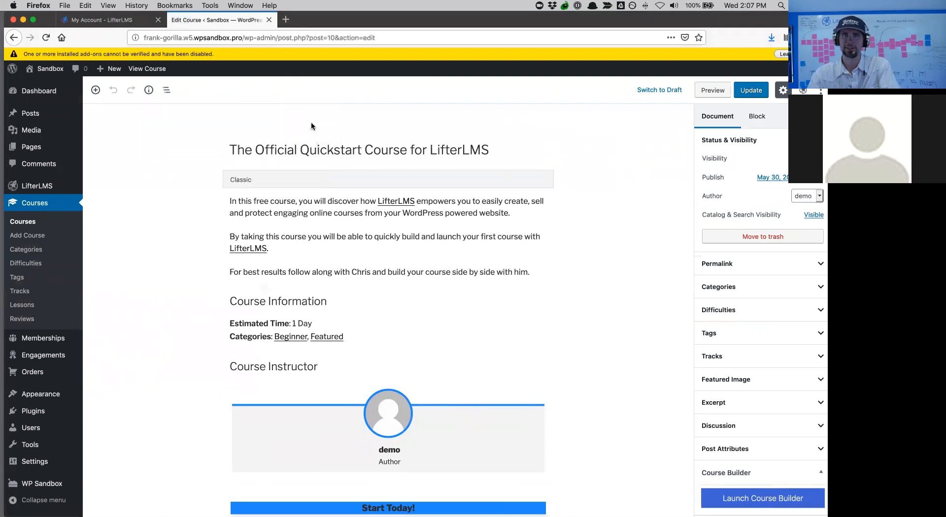
mouse_move(49, 69)
left_click(48, 87)
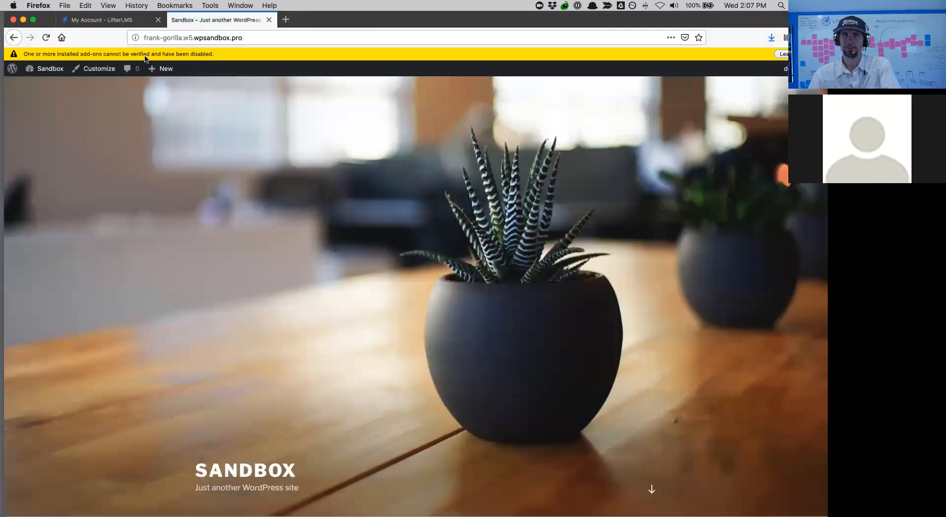
- Load the site's course catalog by appending /course to the site address
left_click_drag(667, 17, 664, 59)
left_click(270, 78)
double_click(270, 80)
triple_click(270, 79)
left_click(270, 80)
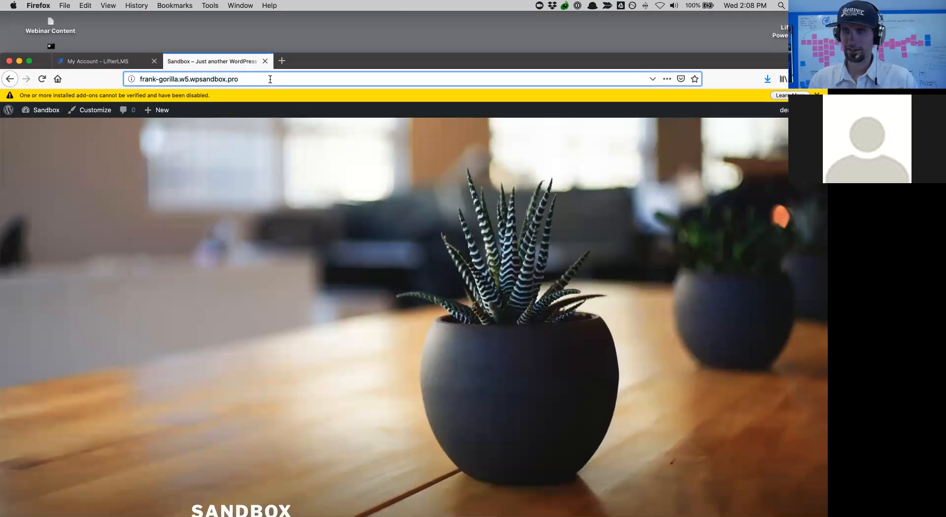
type("/course")
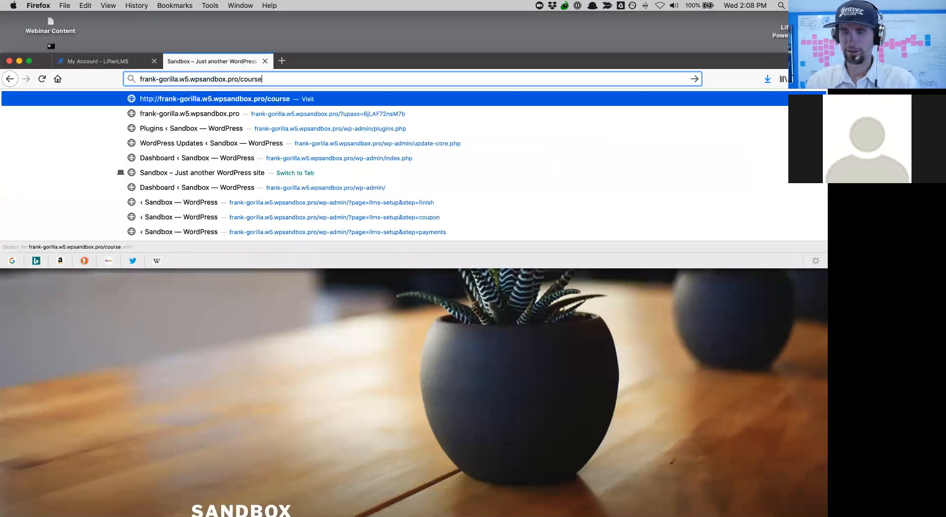
key("Return")
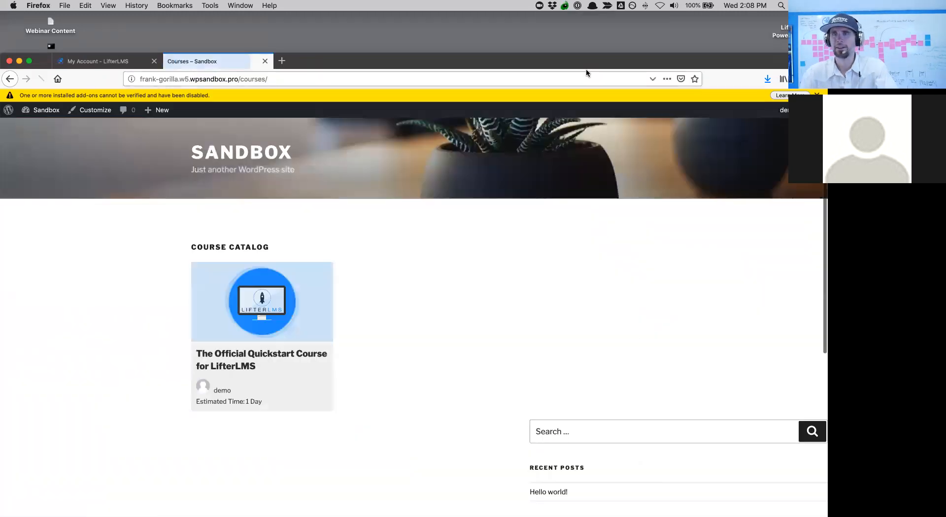
left_click_drag(581, 61, 588, 19)
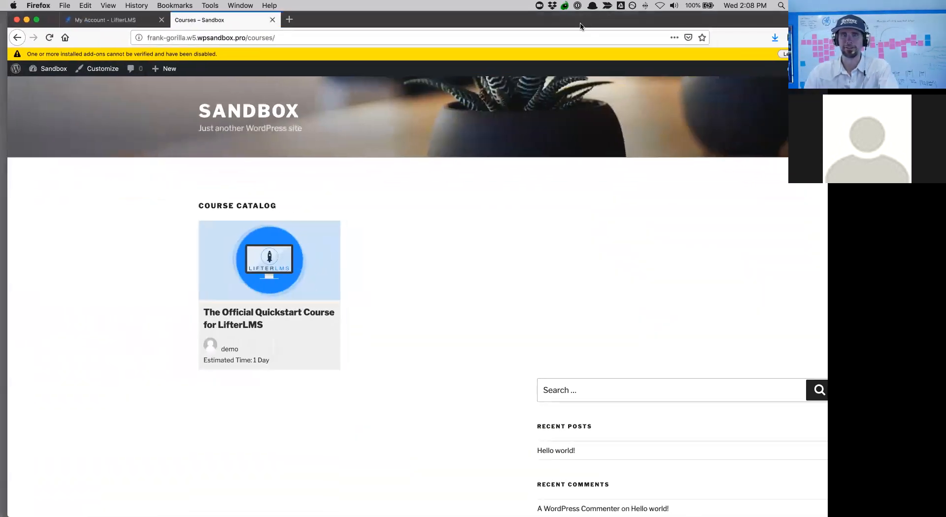
- Open The Official Quickstart Course for LifterLMS and look over its lessons
left_click(259, 266)
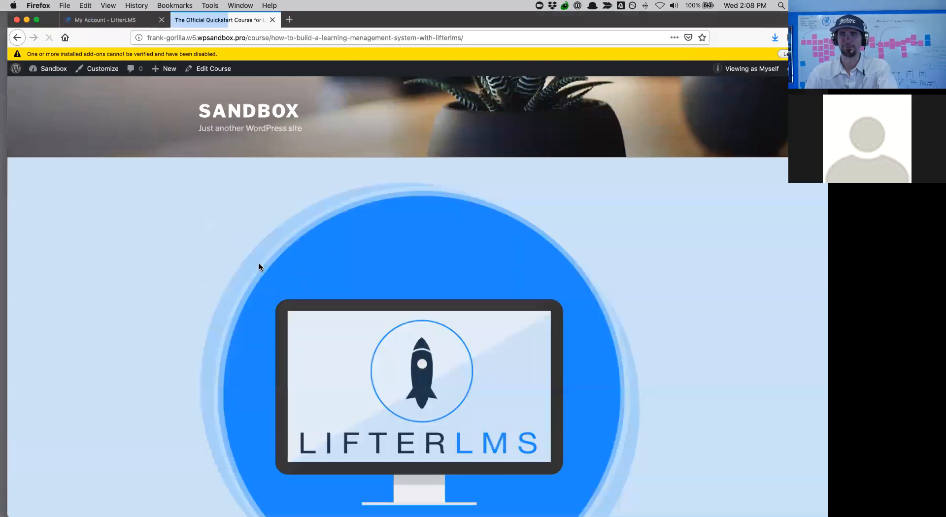
scroll(258, 264, "down", 20)
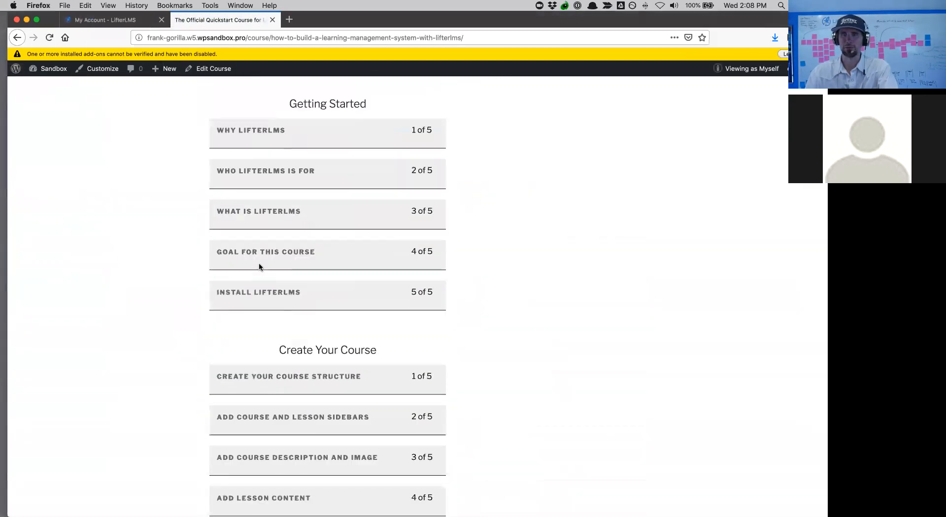
scroll(259, 266, "down", 5)
scroll(259, 267, "up", 20)
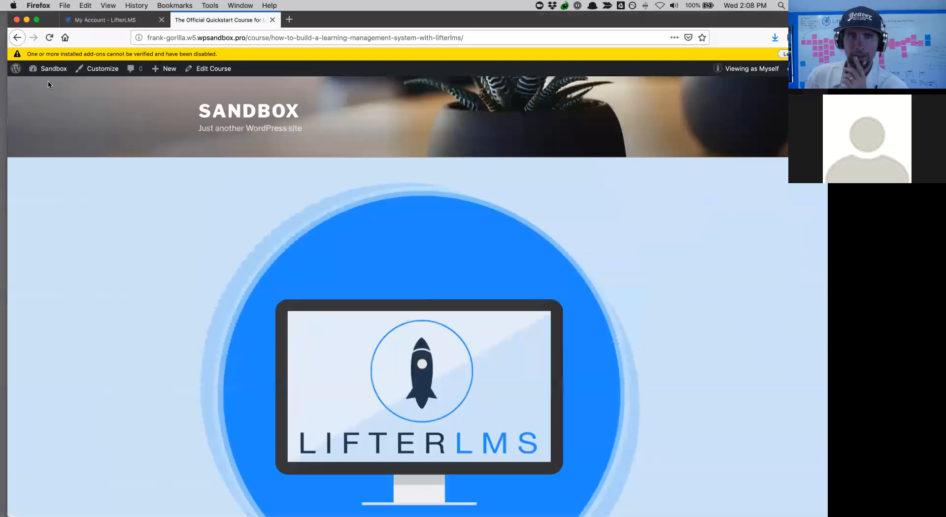
left_click(48, 85)
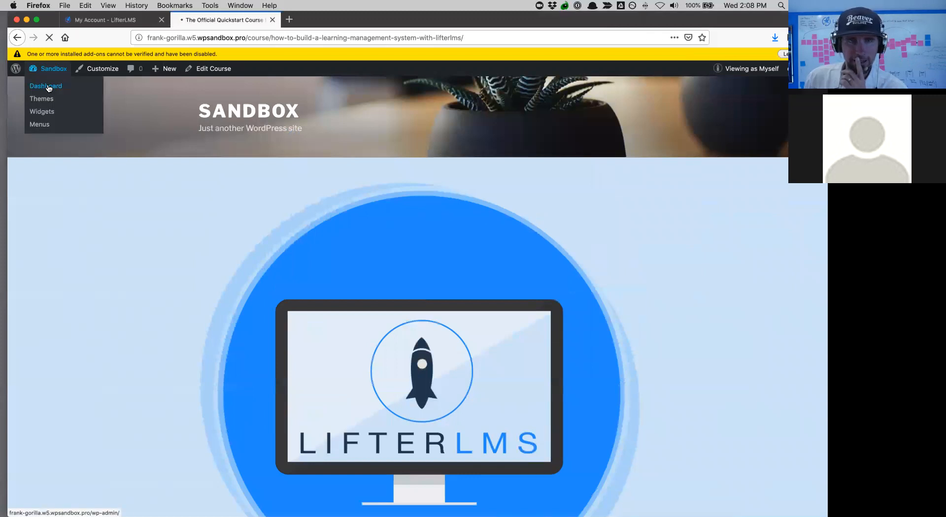
- Upload lifterlms-helper-3.0.2(1).zip through Plugins > Add New, install it and activate LifterLMS Helper
mouse_move(46, 223)
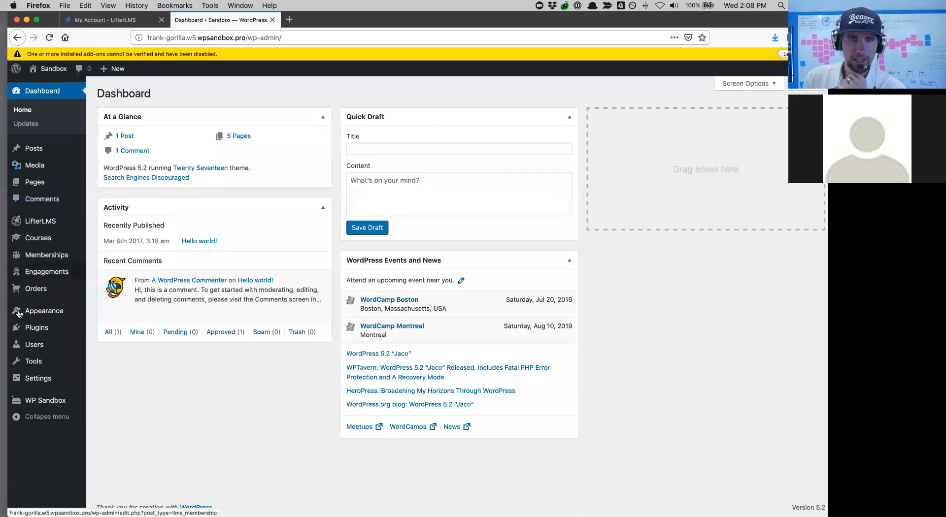
left_click(24, 331)
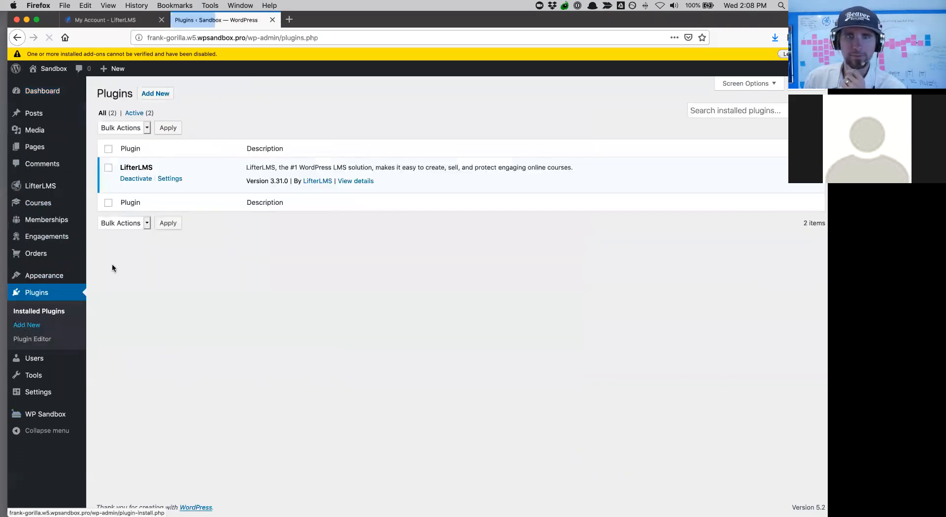
left_click(157, 94)
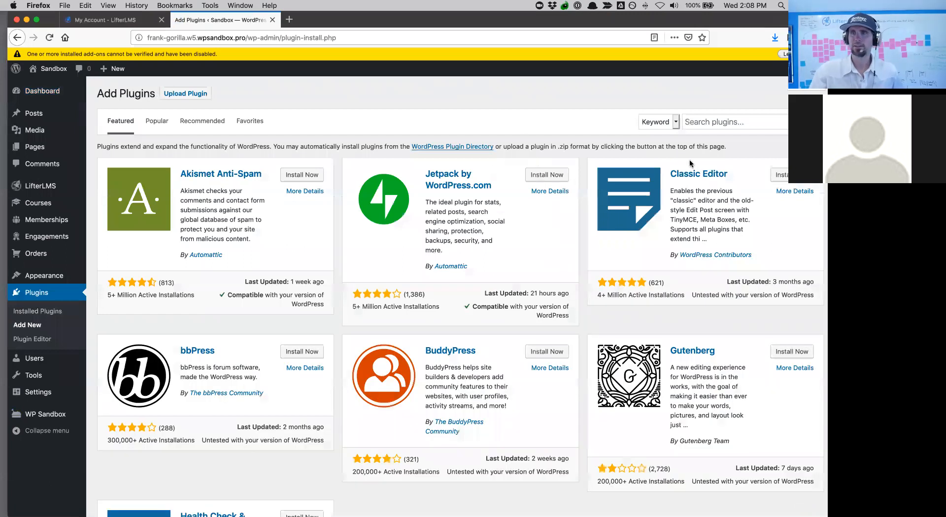
left_click(196, 95)
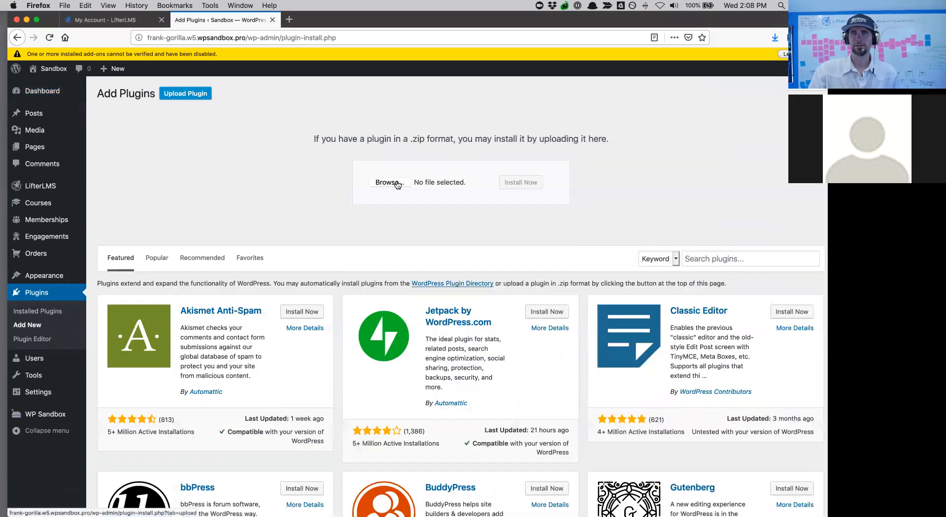
left_click(384, 184)
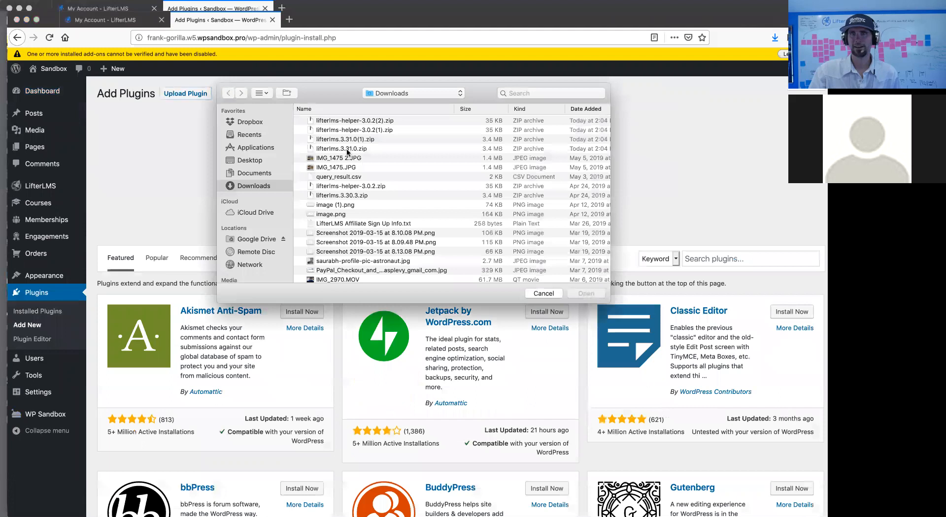
left_click(359, 131)
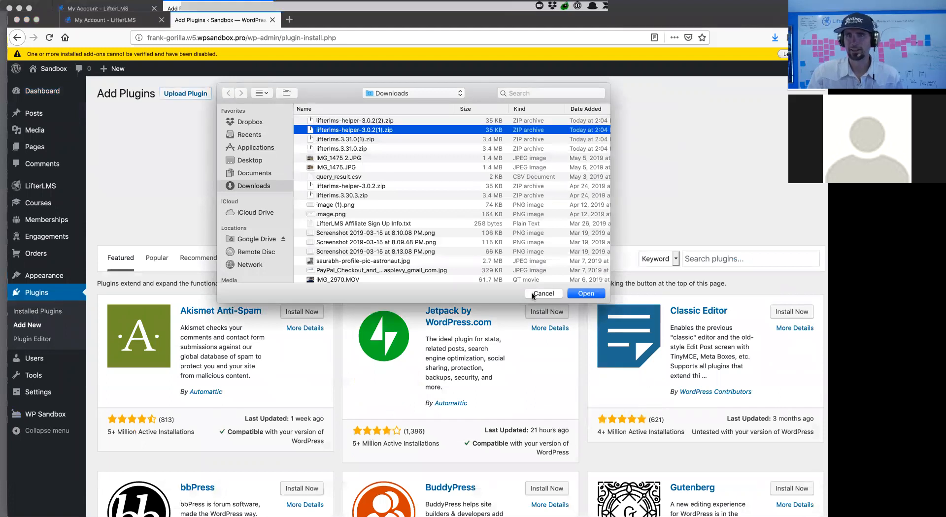
left_click(586, 294)
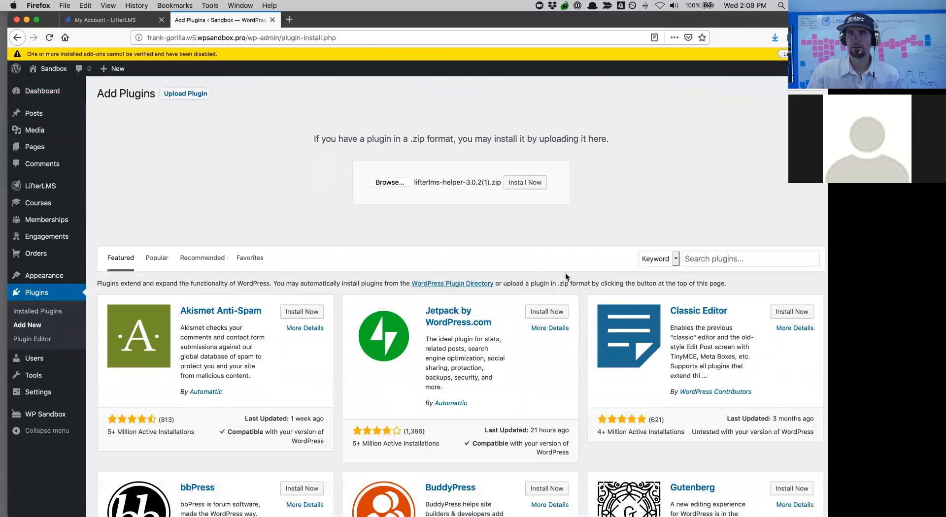
left_click(530, 183)
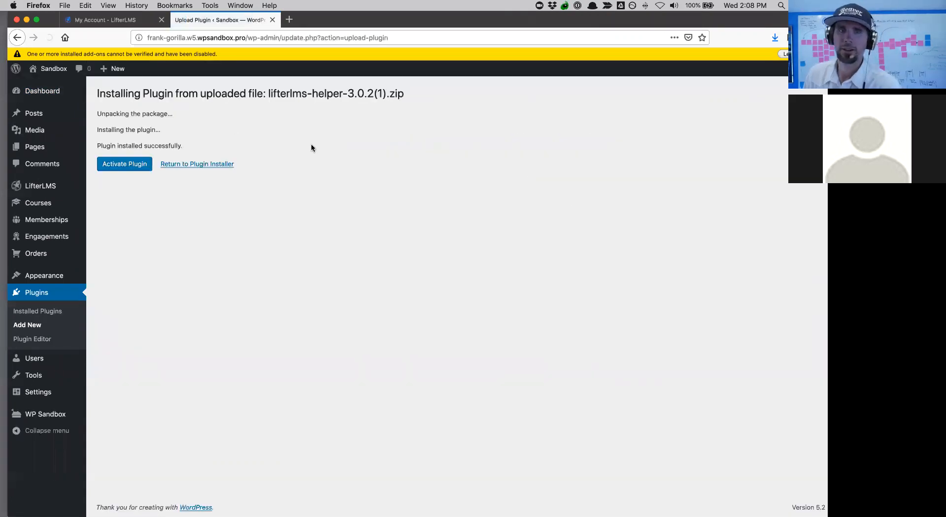
left_click(133, 164)
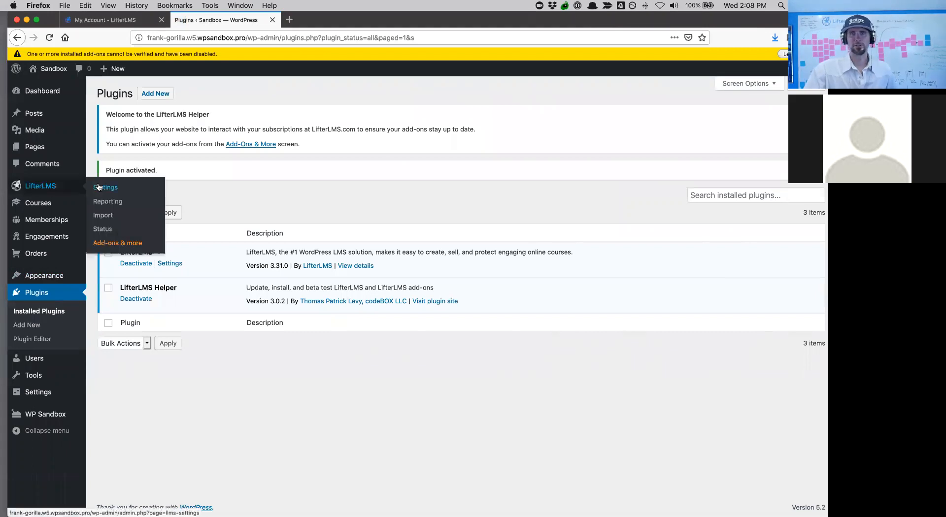
- Copy the Infinity Bundle license key from the LifterLMS.com account and add it under My License Keys on the Add-ons page
left_click(98, 187)
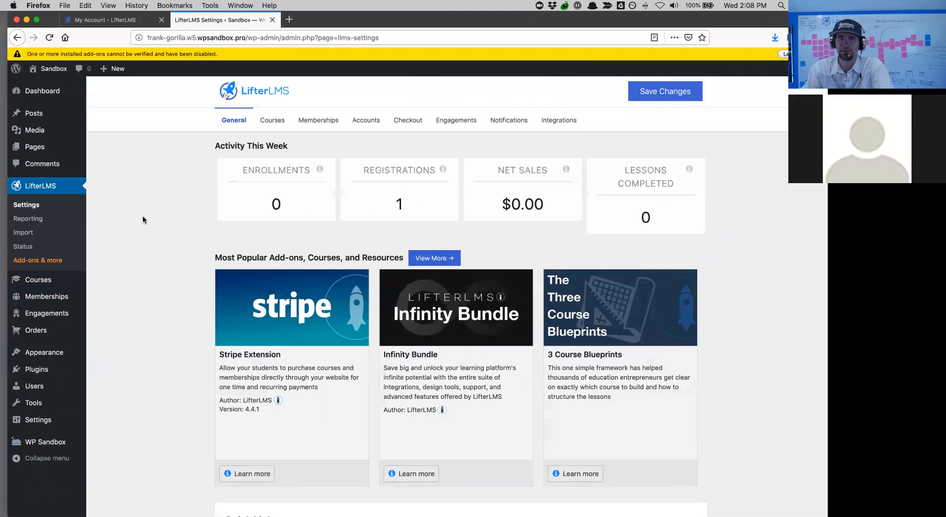
left_click(52, 262)
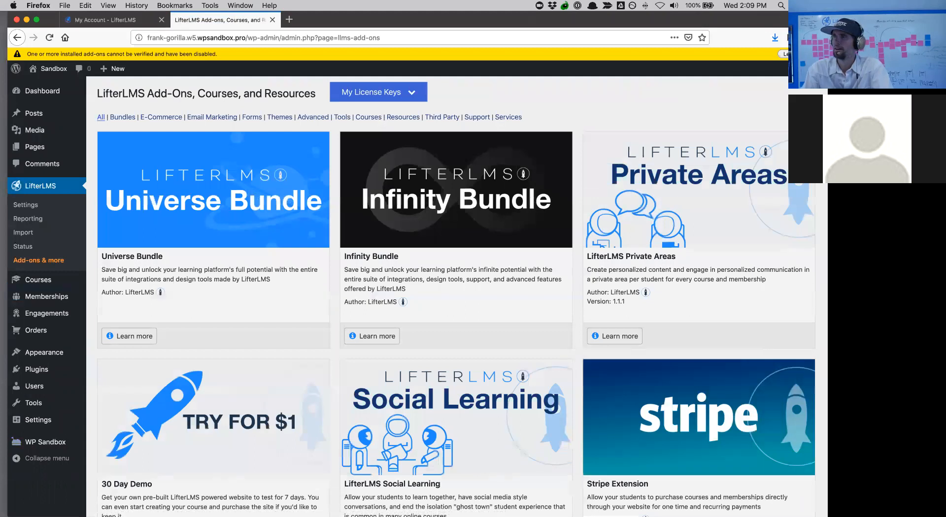
key("ctrl+Up")
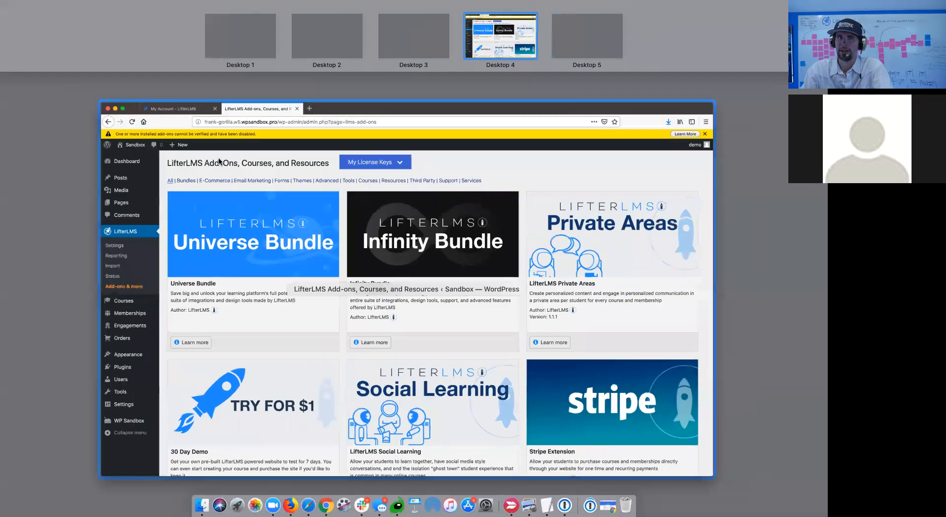
left_click(217, 161)
left_click(105, 19)
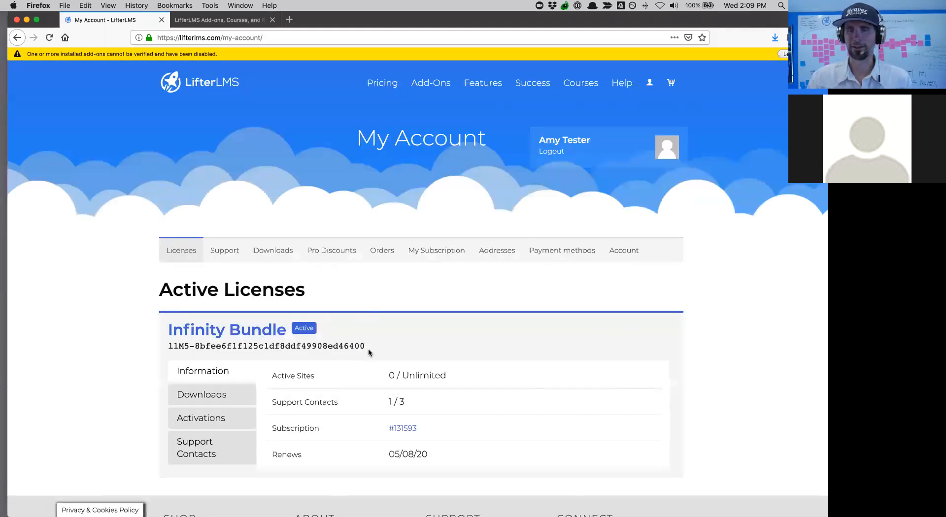
left_click_drag(368, 352, 167, 351)
key("super+c")
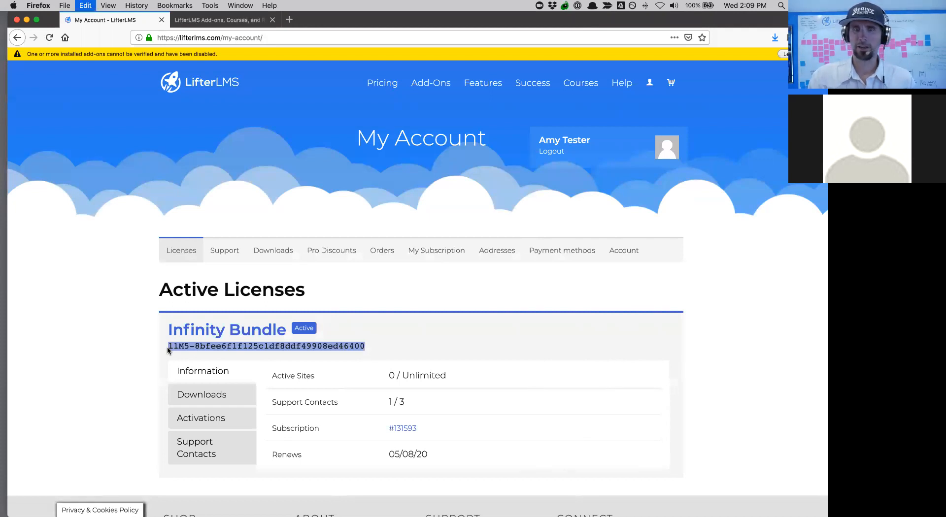
left_click(186, 20)
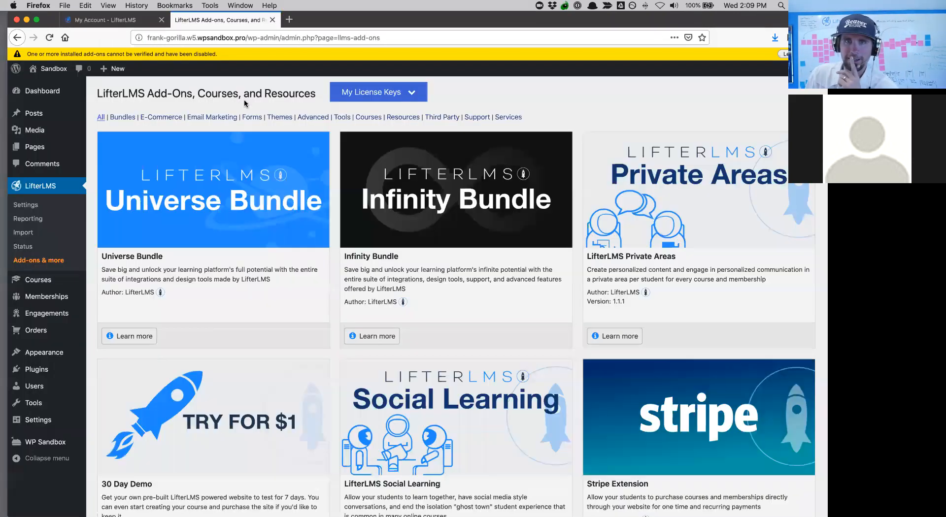
left_click(372, 100)
left_click(365, 134)
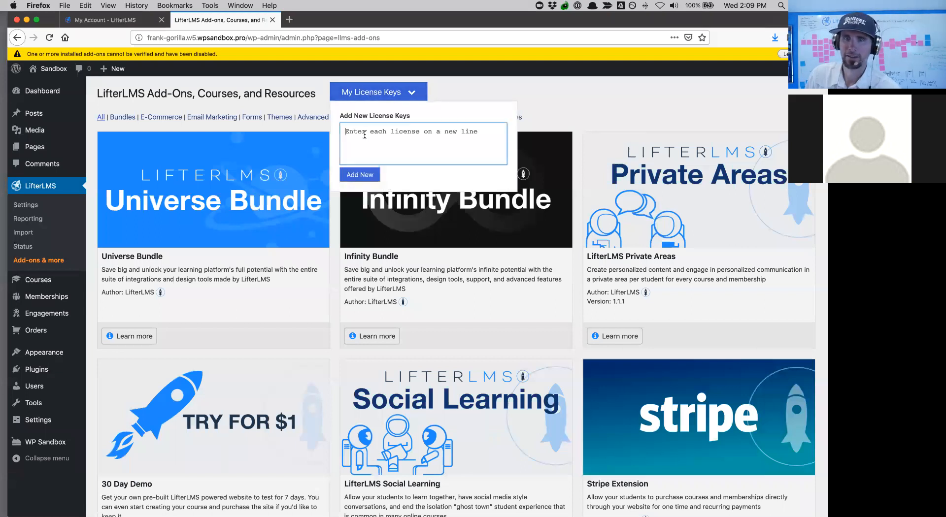
key("super+v")
left_click(360, 175)
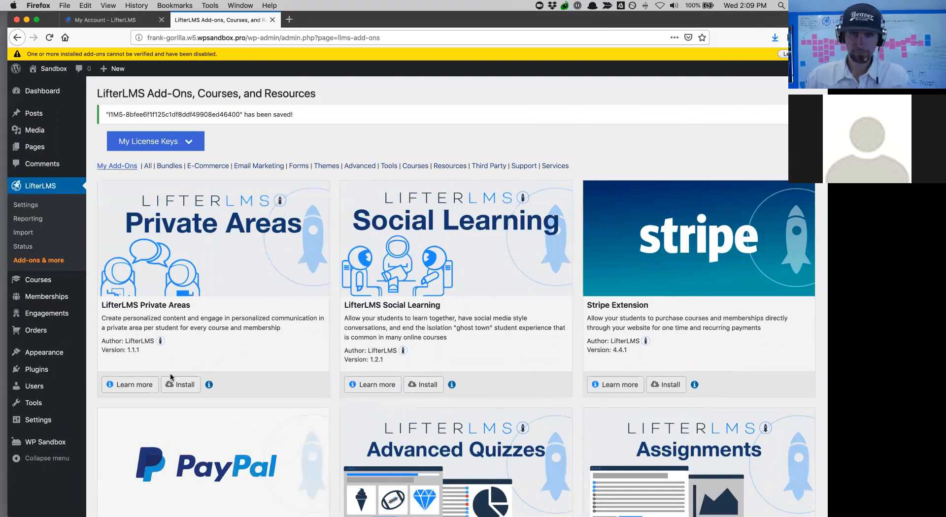
- Install and activate LifterLMS Private Areas, then queue Social Learning for installation
left_click(181, 386)
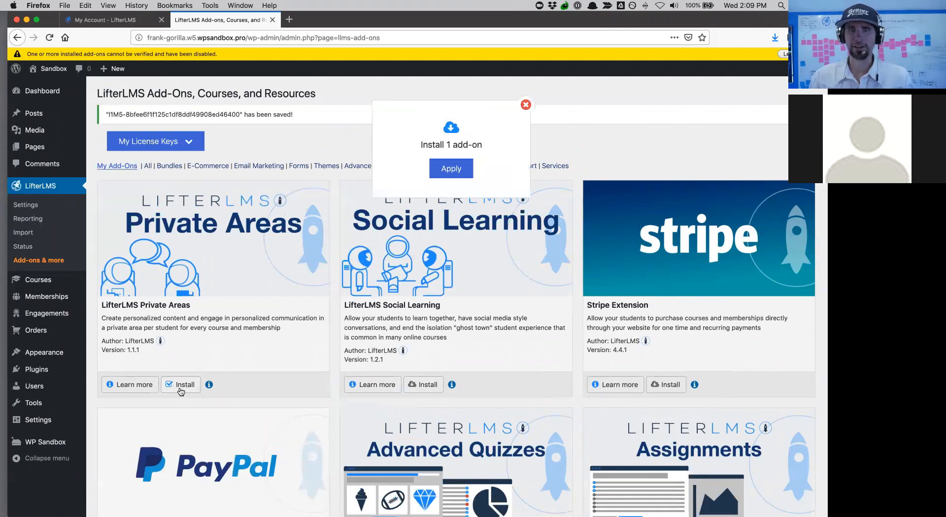
left_click(446, 175)
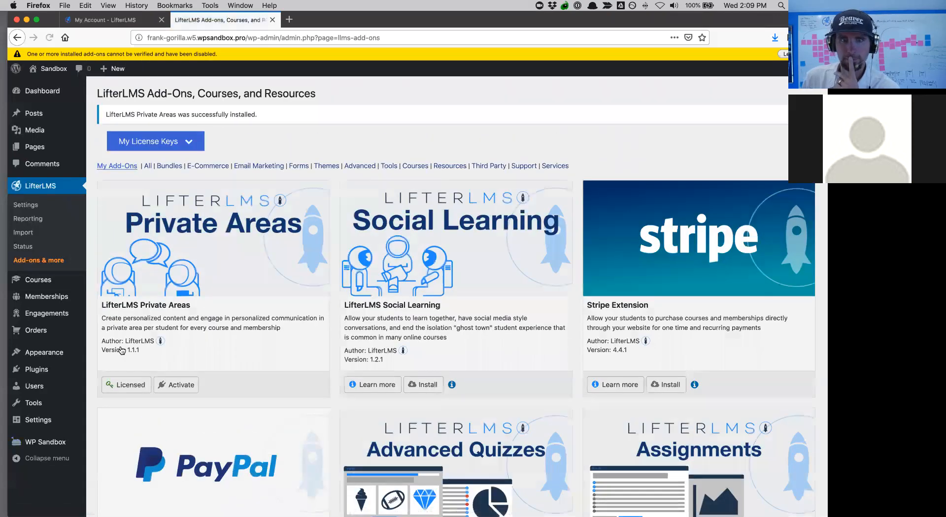
left_click(172, 390)
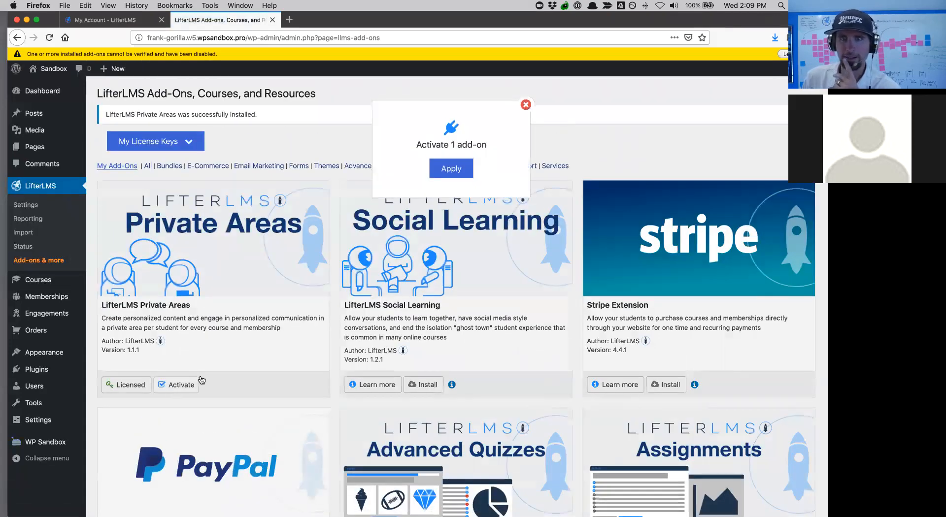
left_click(453, 172)
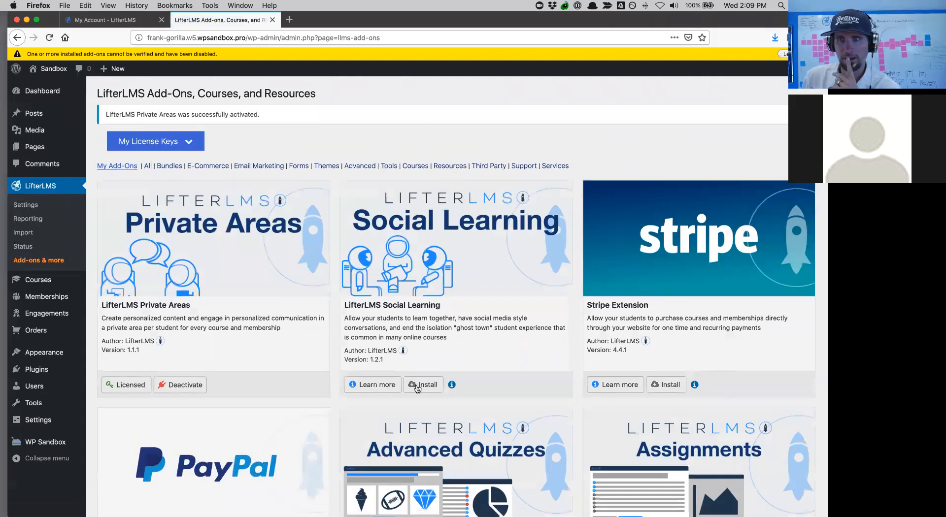
left_click(417, 387)
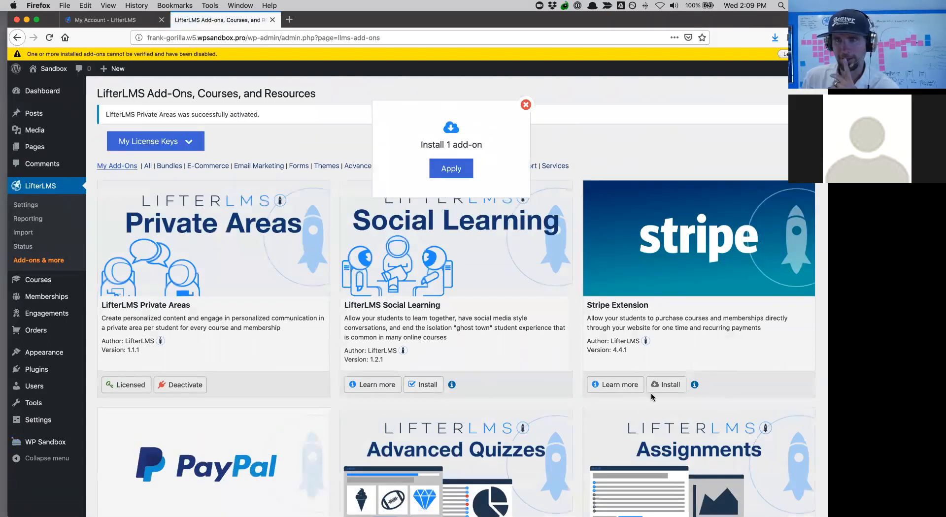
- Queue the Stripe, PayPal, Advanced Quizzes and Assignments add-ons for installation
left_click(667, 391)
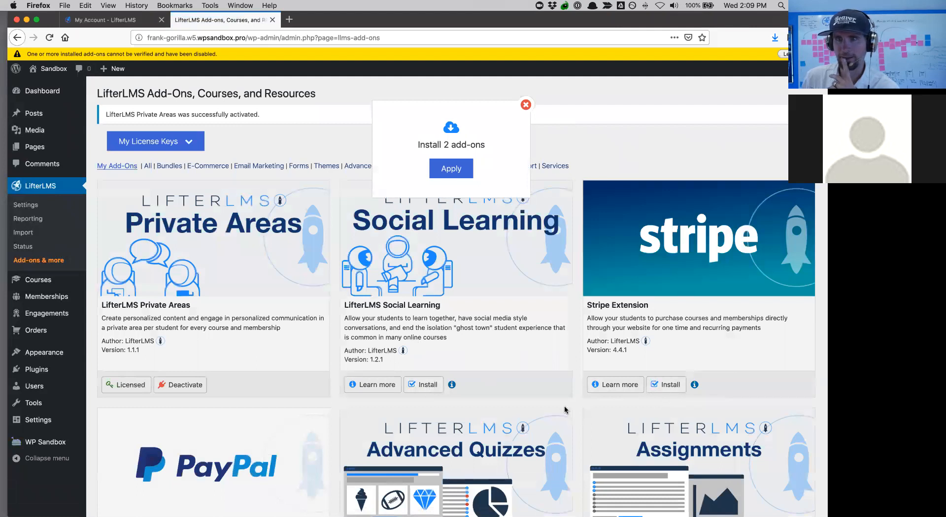
scroll(562, 412, "down", 4)
left_click(182, 453)
left_click(424, 456)
left_click(670, 453)
scroll(677, 442, "down", 3)
scroll(678, 442, "down", 2)
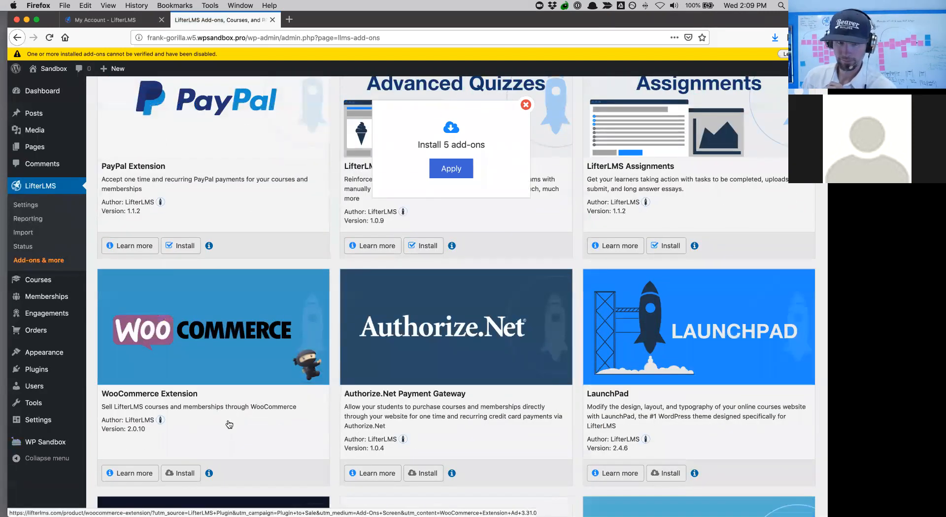
- Queue WooCommerce, Authorize.Net, Twilio and MailChimp as well, then install all ten queued add-ons
left_click(184, 475)
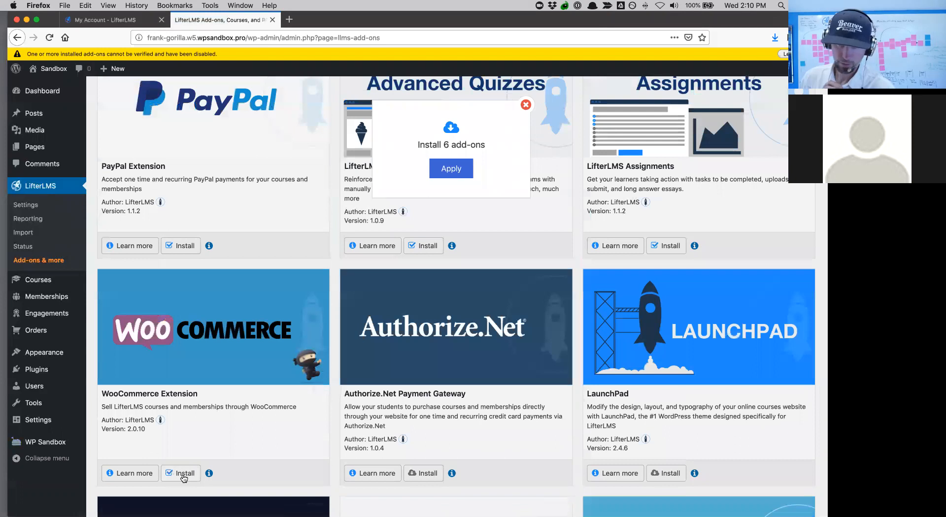
left_click(422, 474)
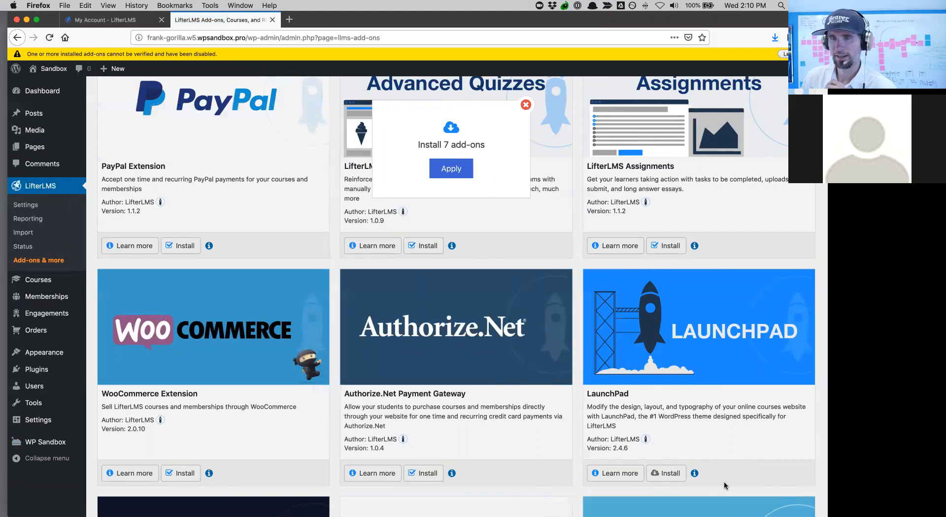
scroll(719, 481, "down", 5)
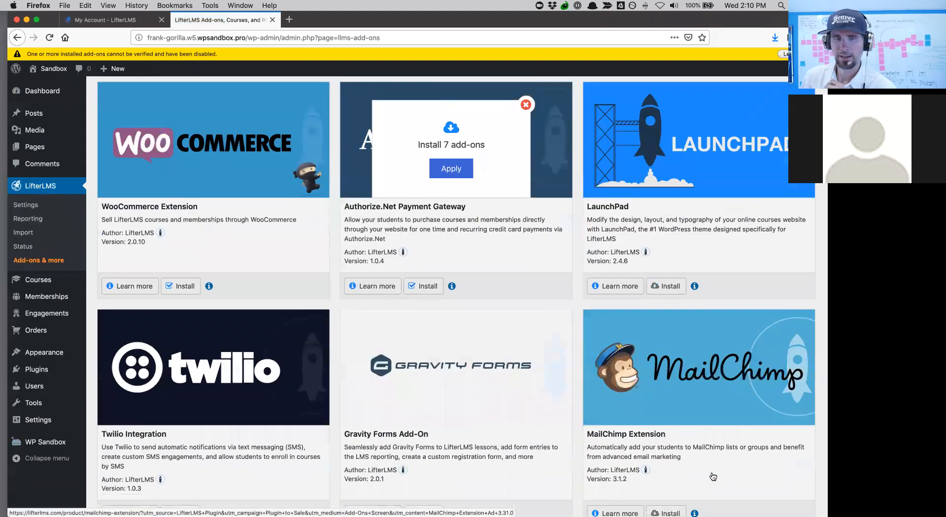
scroll(443, 463, "down", 2)
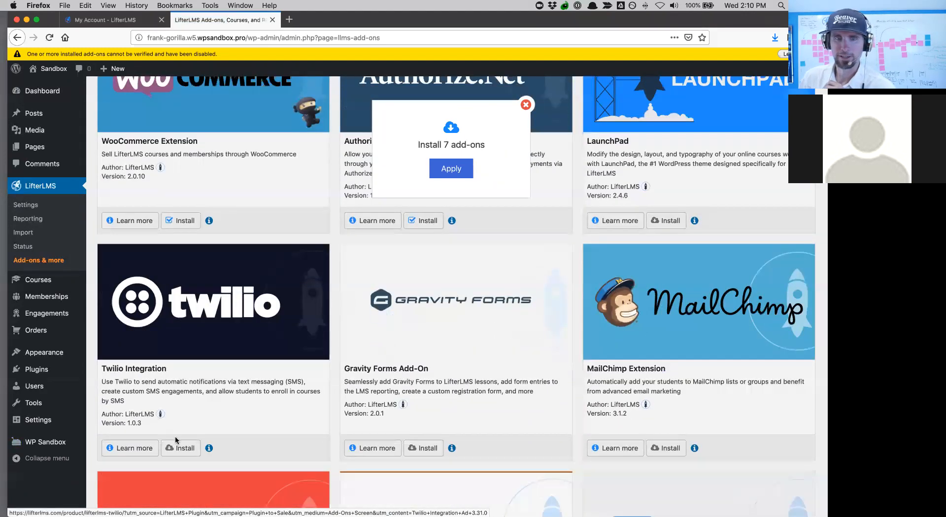
left_click(178, 449)
scroll(414, 456, "down", 1)
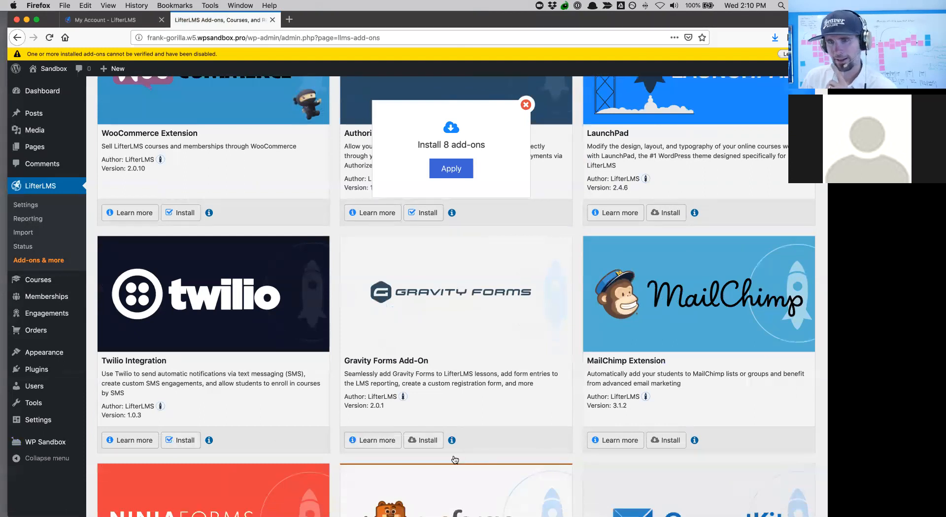
left_click(670, 428)
scroll(670, 429, "down", 10)
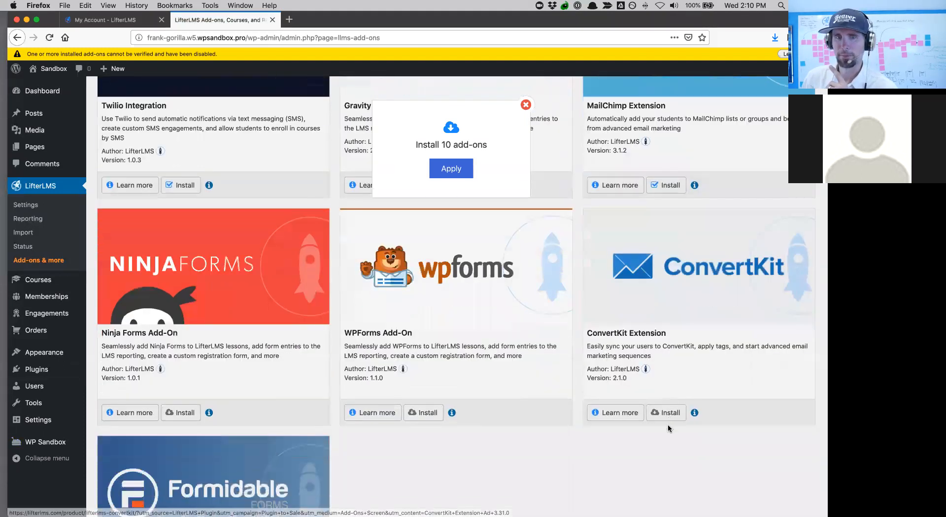
scroll(667, 424, "up", 12)
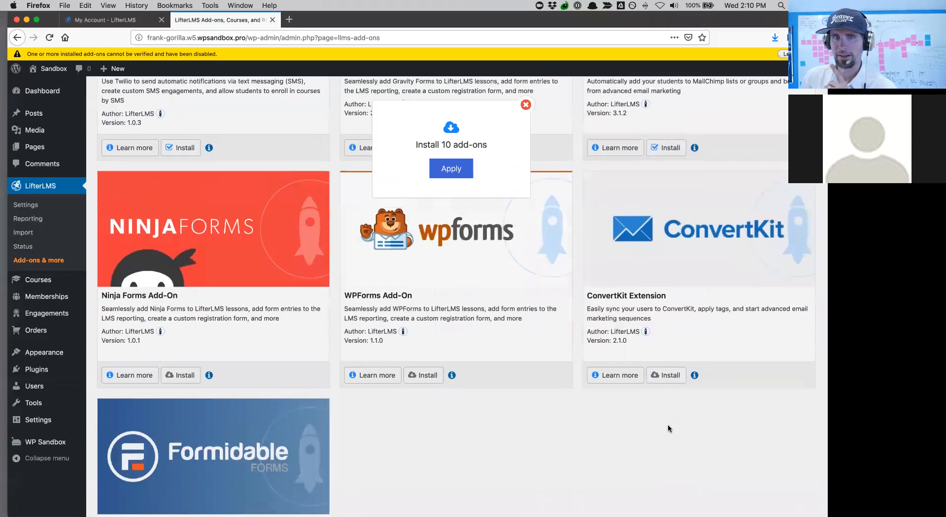
scroll(519, 190, "up", 15)
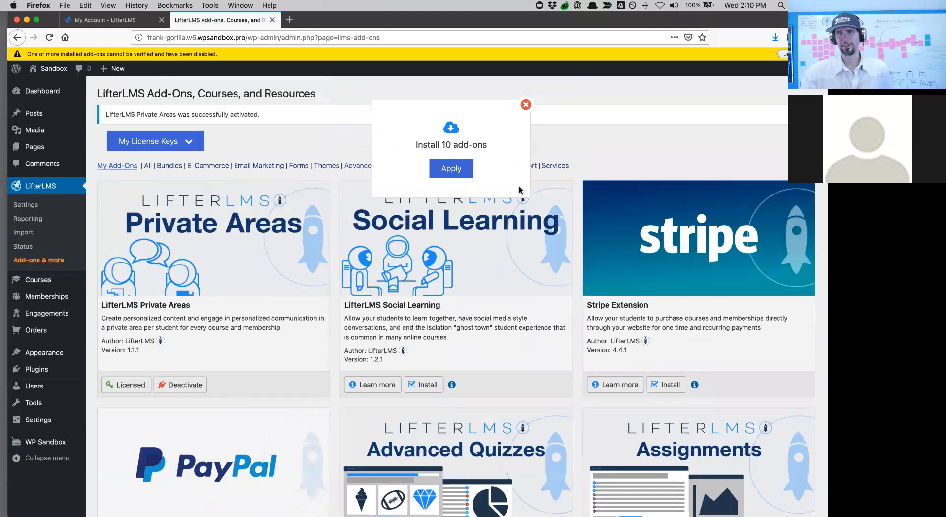
left_click(452, 169)
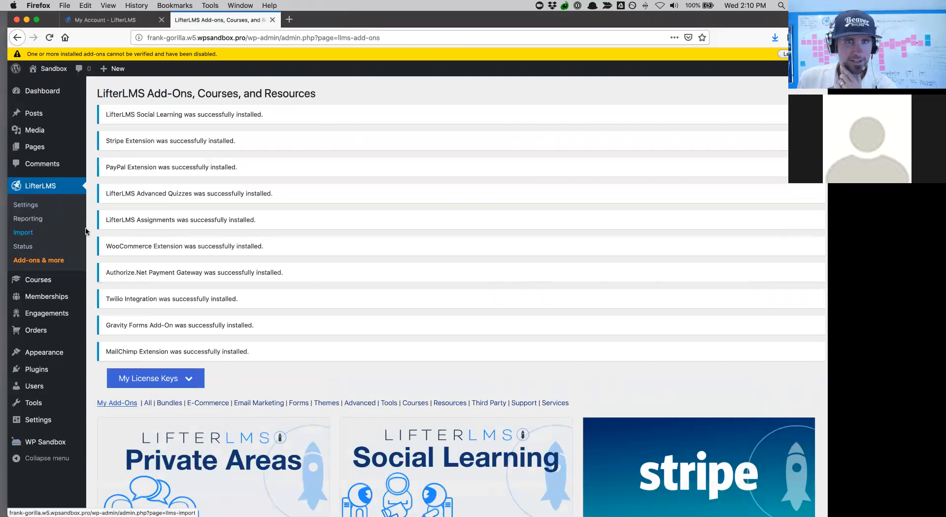
- Reload the Add-ons page and queue Social Learning, Stripe, Assignments and Advanced Quizzes for activation
mouse_move(38, 125)
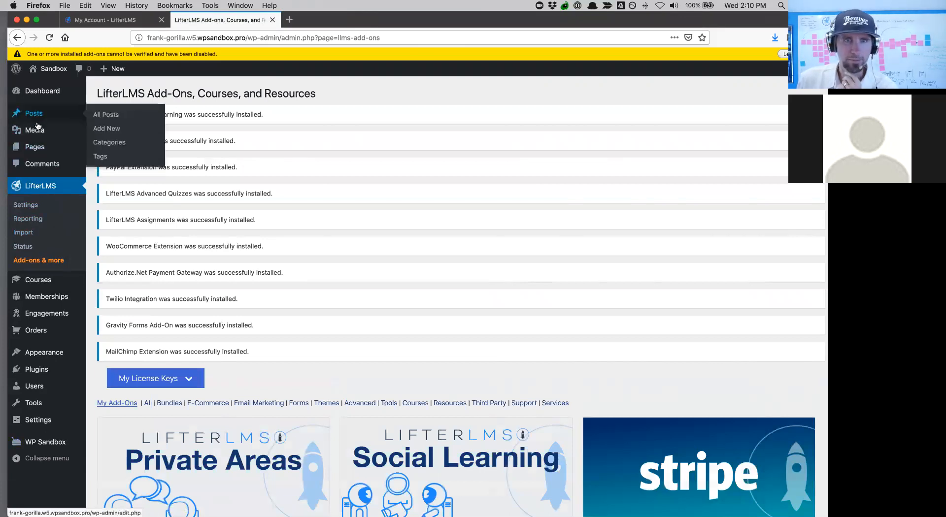
left_click(36, 264)
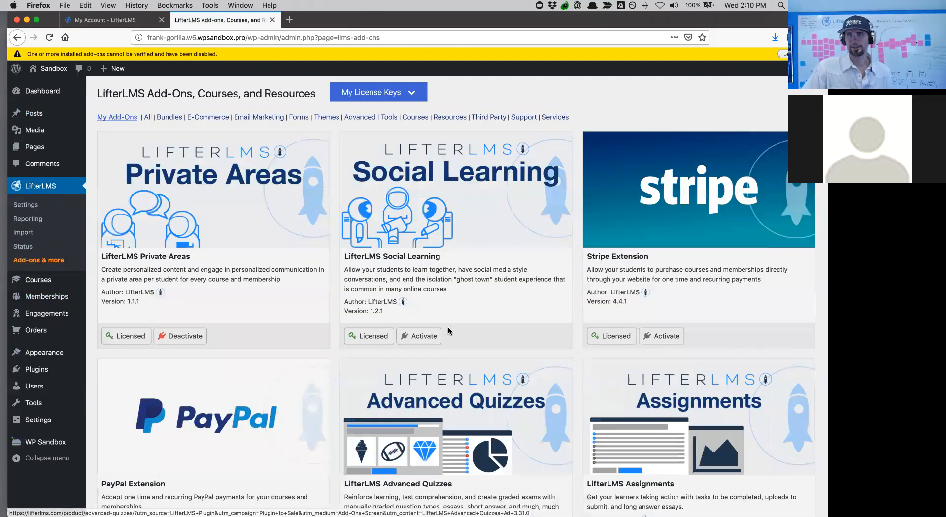
left_click(432, 337)
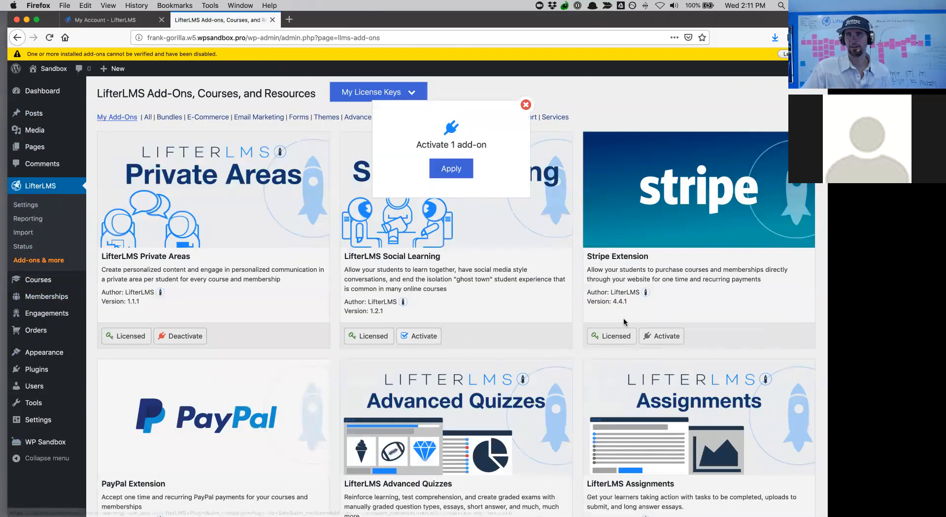
left_click(671, 337)
scroll(670, 337, "down", 5)
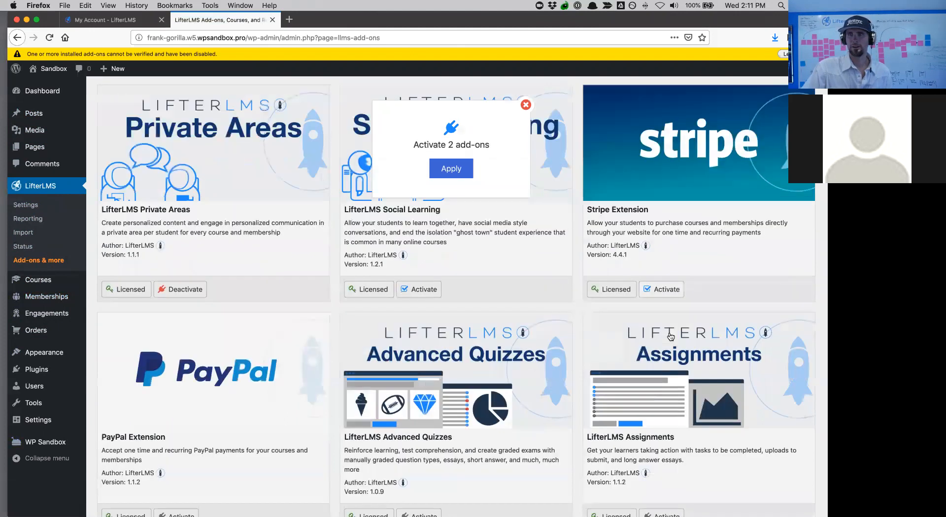
left_click(665, 322)
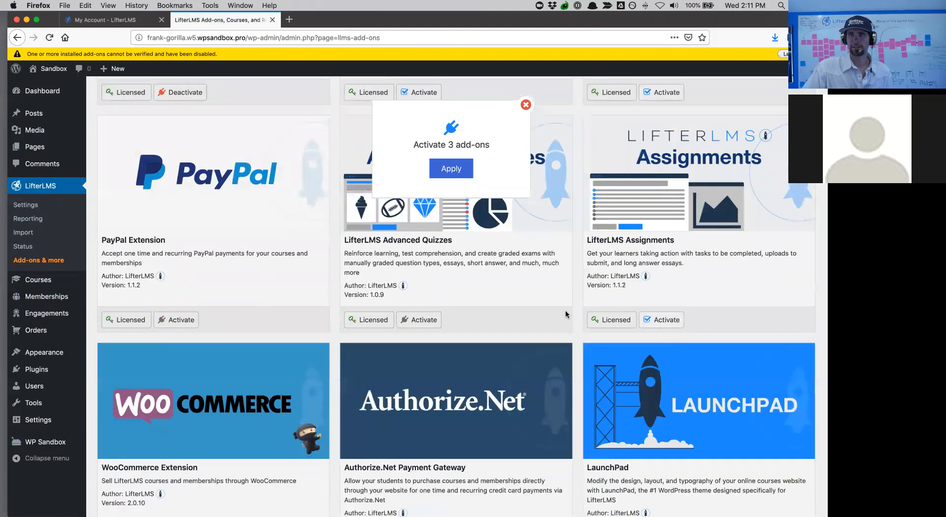
left_click(429, 320)
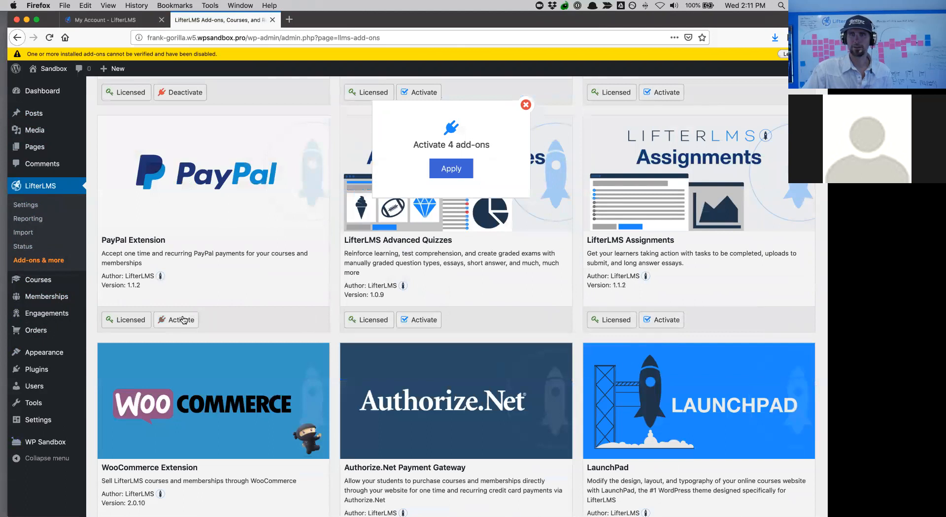
- Queue Twilio, Gravity Forms and MailChimp too, then activate all eight queued add-ons
scroll(270, 373, "down", 3)
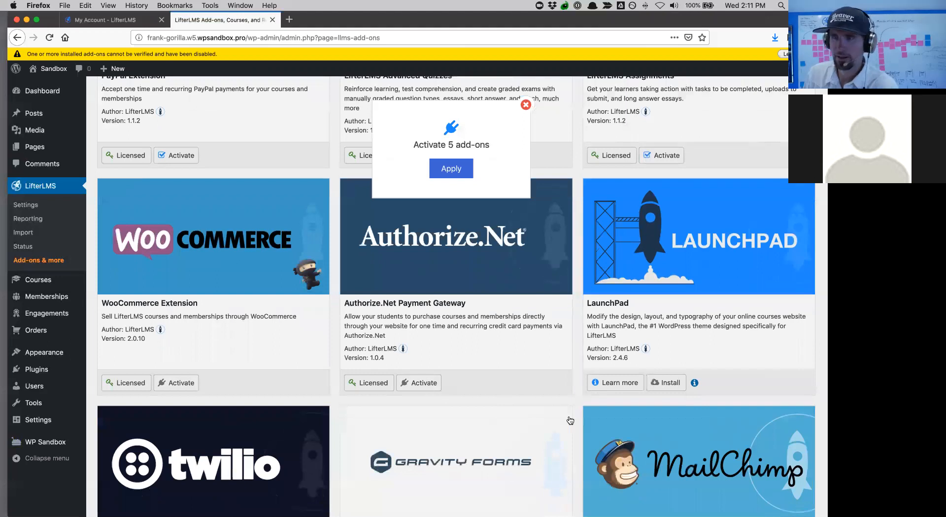
scroll(296, 433, "down", 3)
left_click(182, 435)
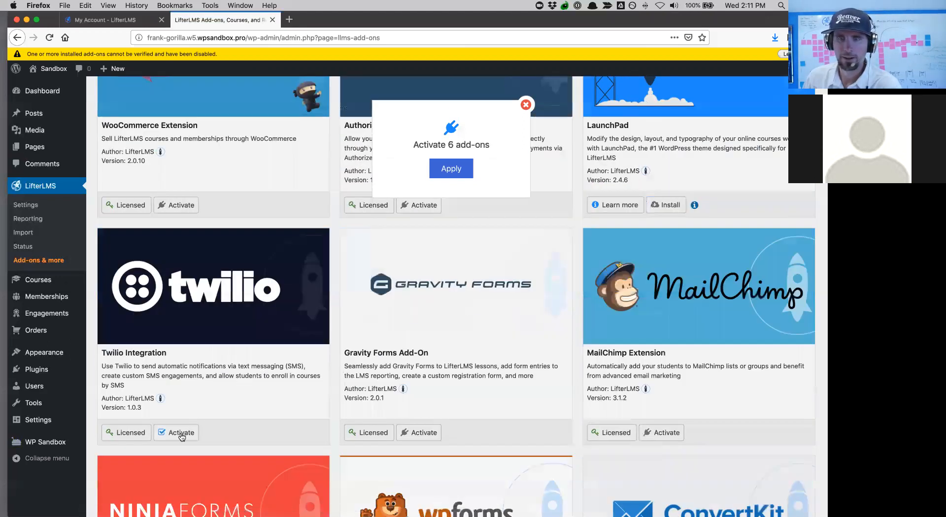
left_click(434, 434)
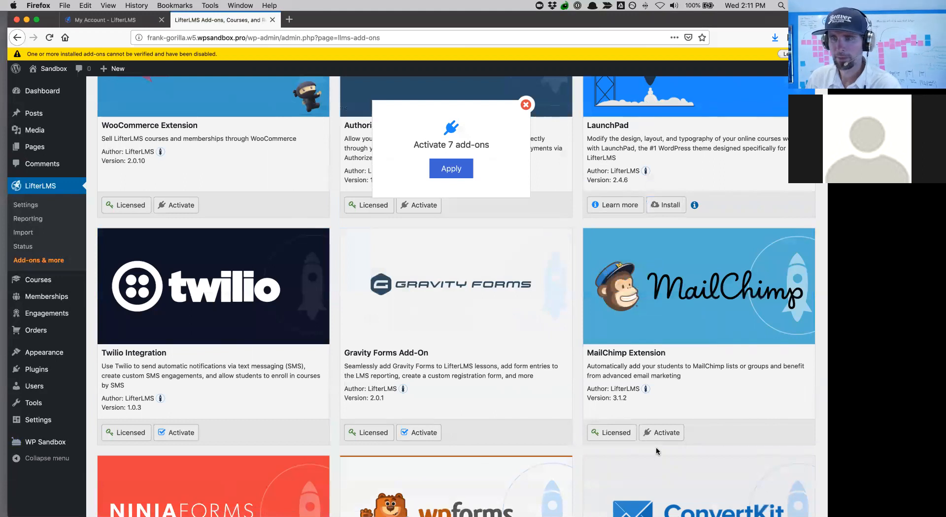
left_click(666, 433)
scroll(595, 382, "down", 3)
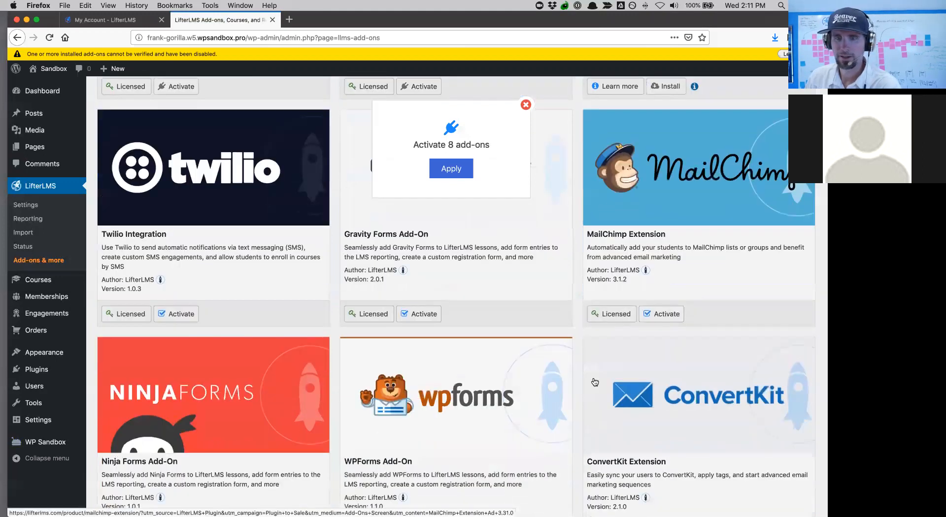
scroll(595, 382, "down", 4)
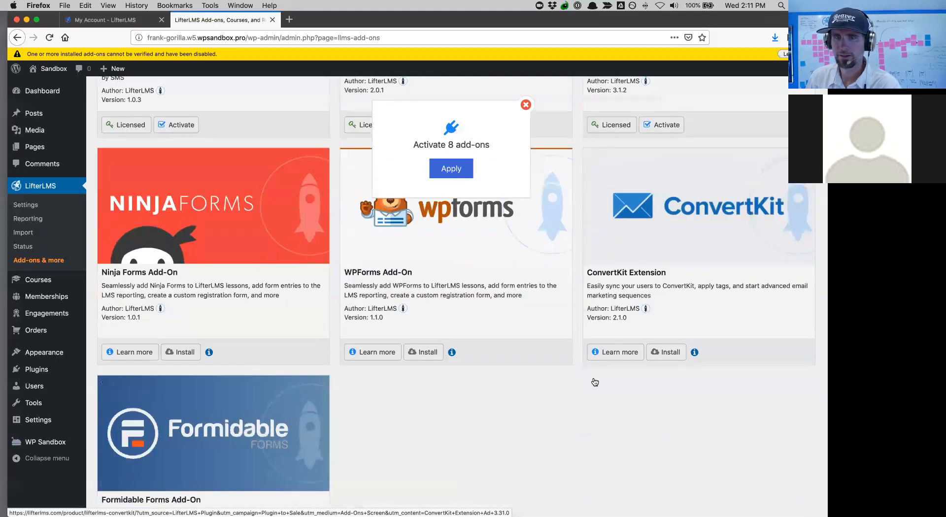
scroll(595, 382, "up", 4)
left_click(462, 170)
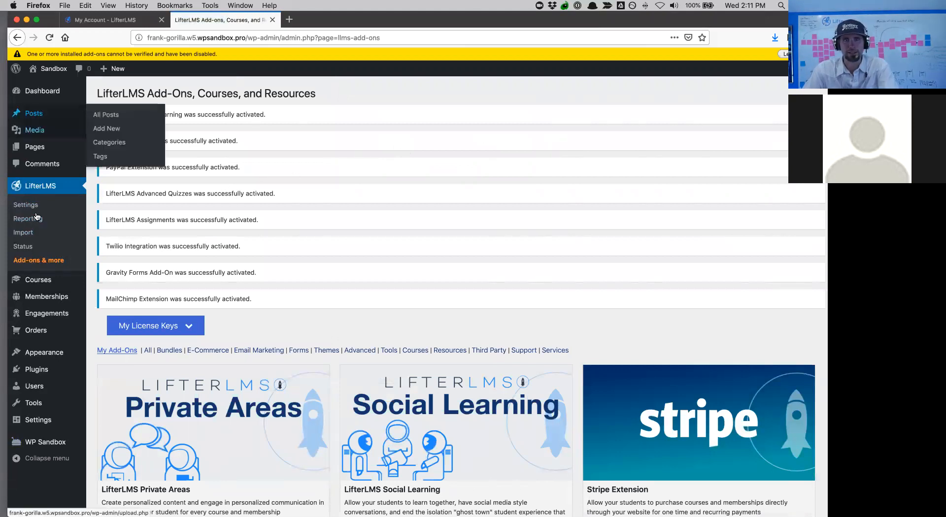
- Review the Installed Plugins list showing LifterLMS and its new add-ons
left_click(26, 370)
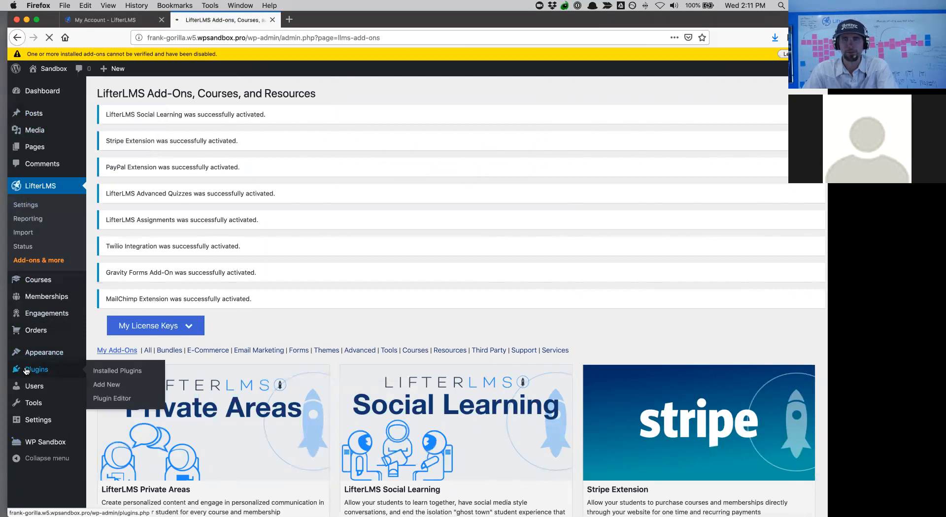
scroll(161, 123, "down", 5)
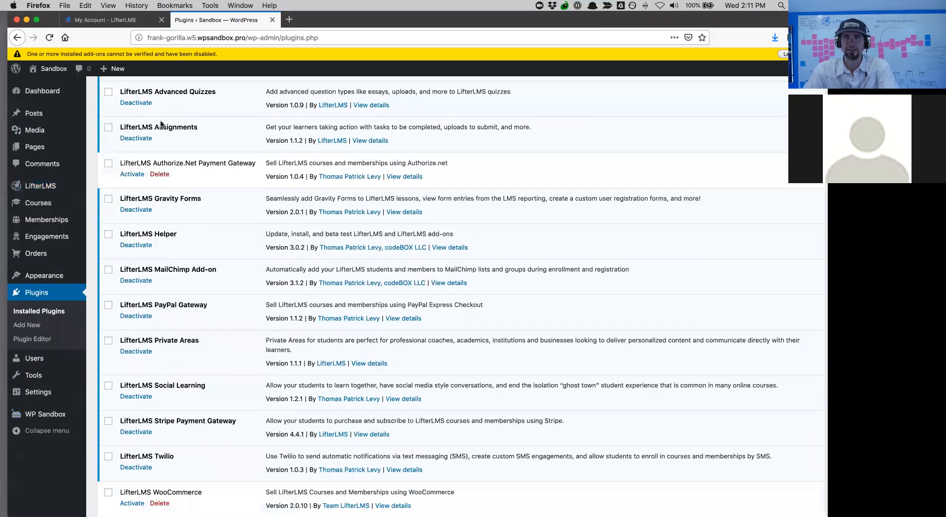
scroll(131, 406, "down", 3)
scroll(132, 406, "up", 10)
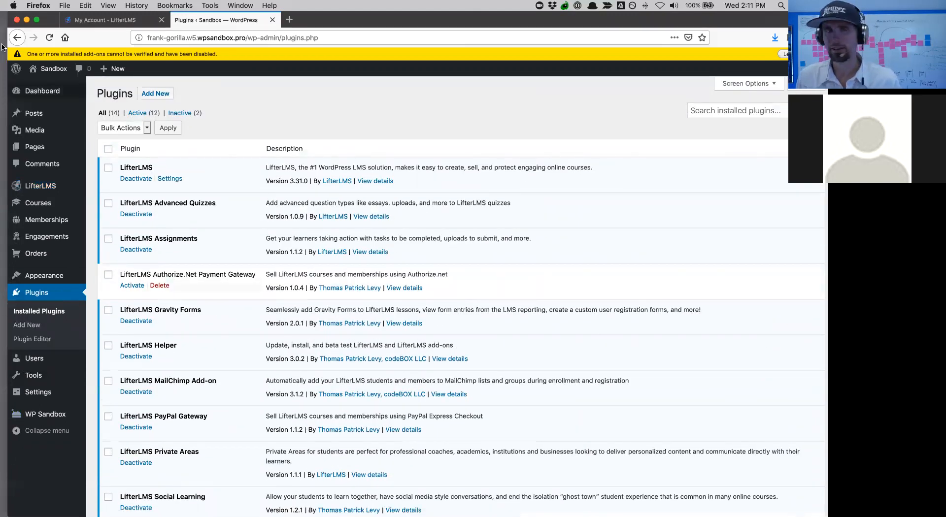
mouse_move(39, 132)
scroll(42, 135, "down", 4)
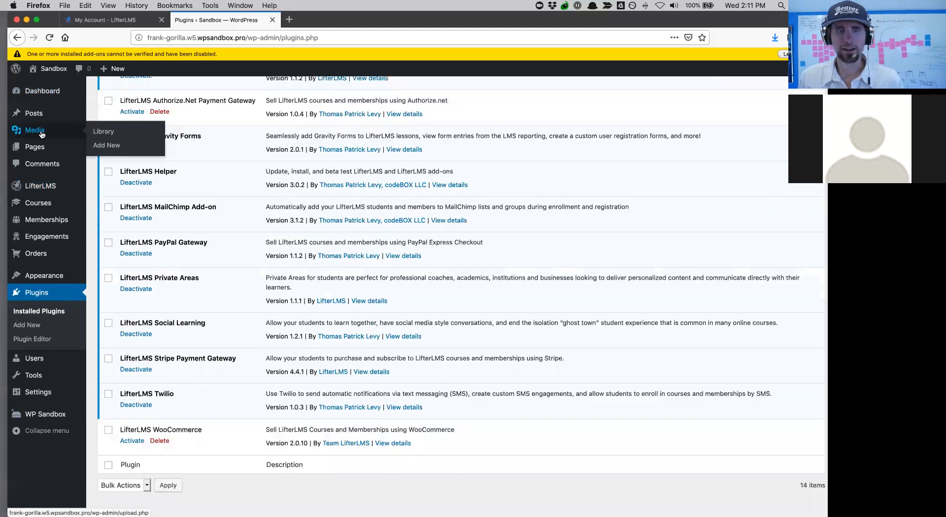
scroll(42, 135, "down", 1)
scroll(303, 128, "up", 4)
scroll(302, 128, "down", 3)
scroll(303, 128, "up", 3)
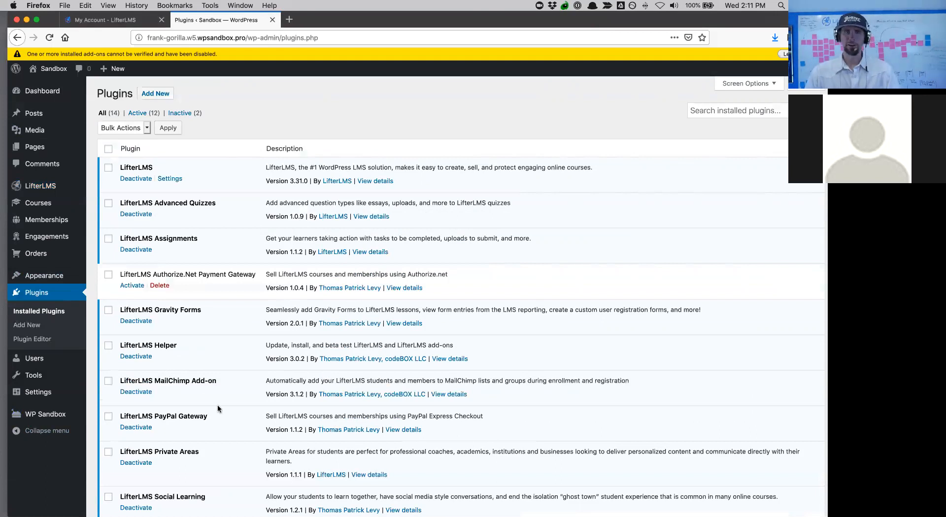
- Search the theme directory for Astra, install it and activate it
mouse_move(39, 364)
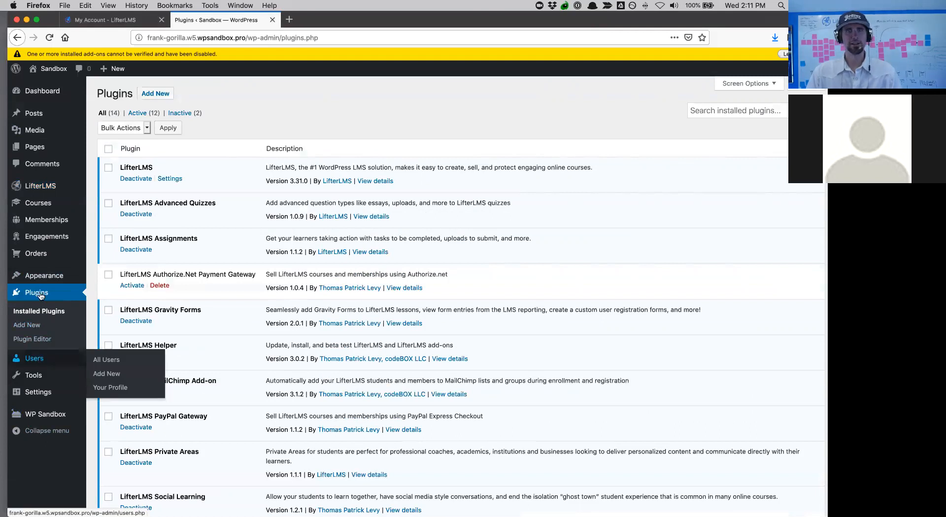
mouse_move(47, 279)
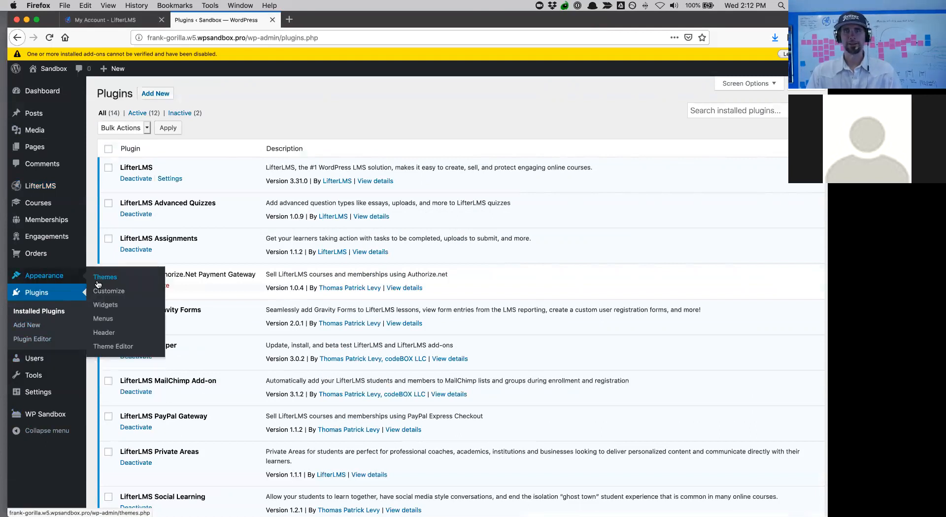
left_click(98, 284)
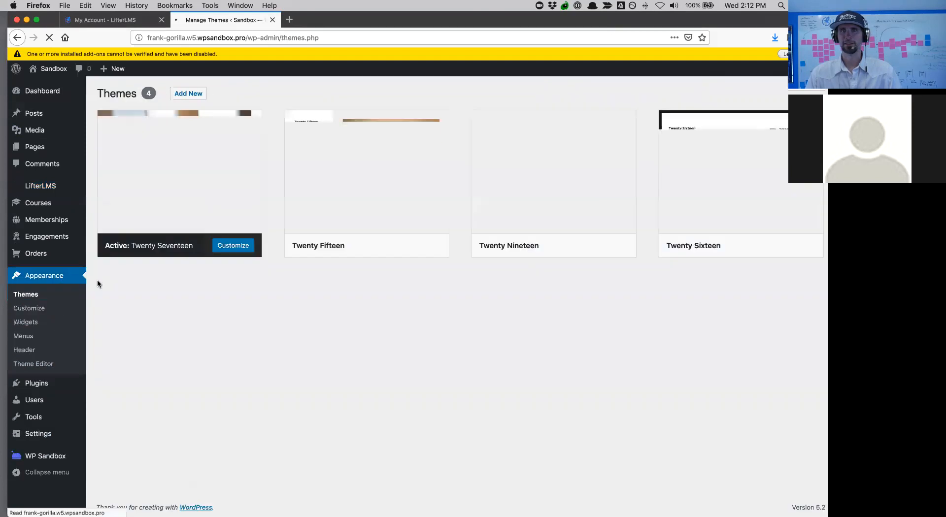
left_click(198, 94)
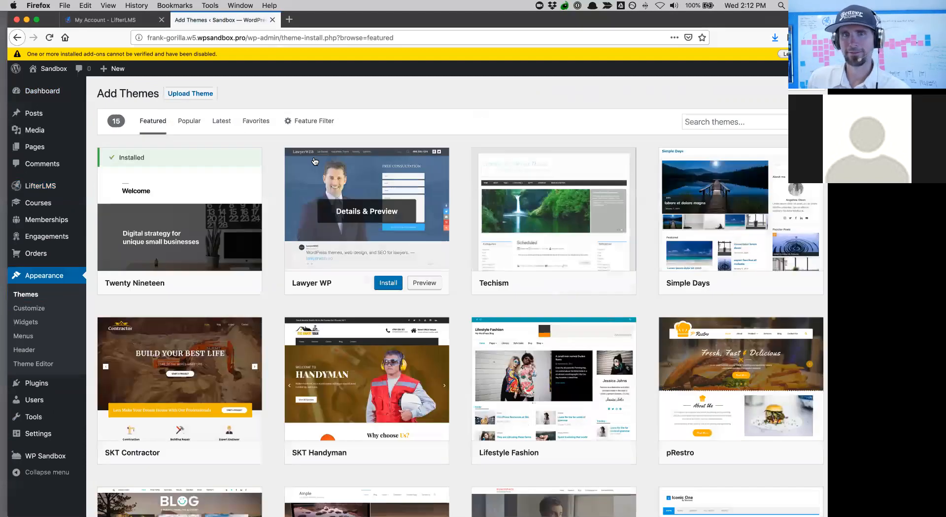
left_click(697, 125)
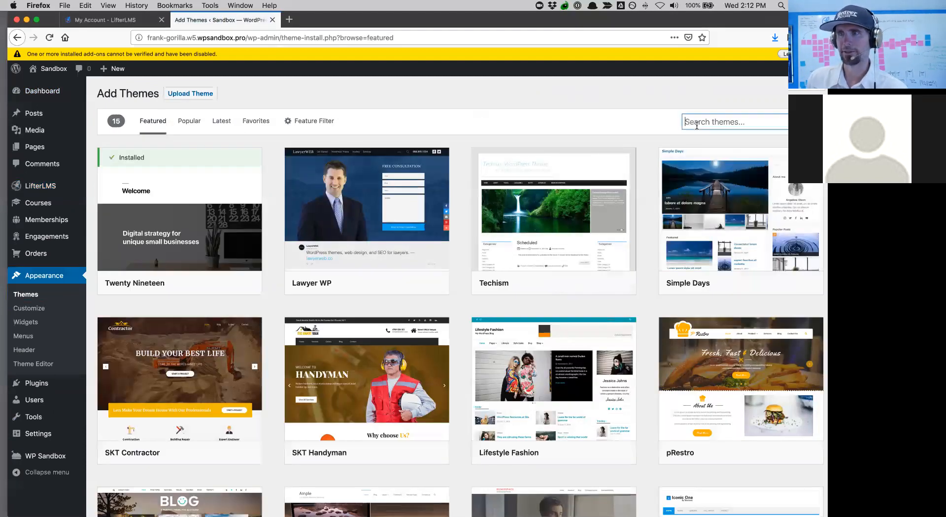
type("astra")
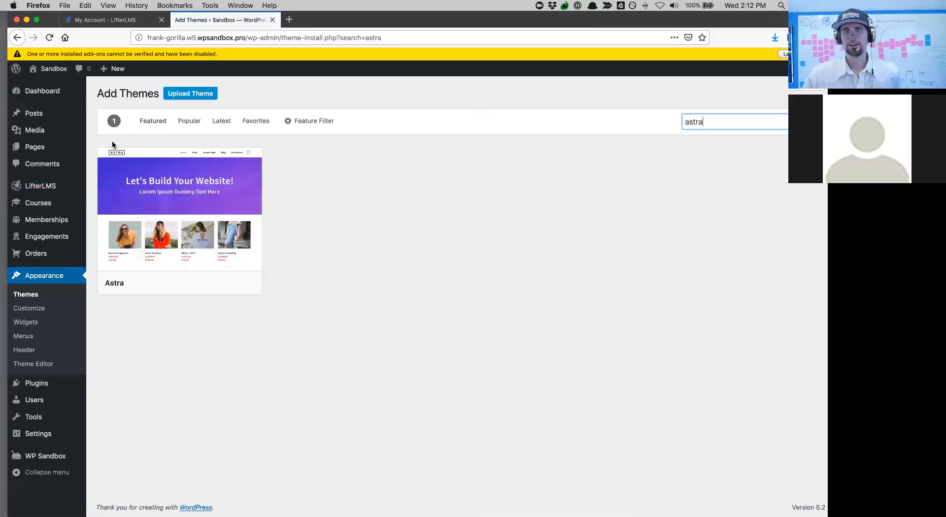
mouse_move(201, 259)
left_click(201, 284)
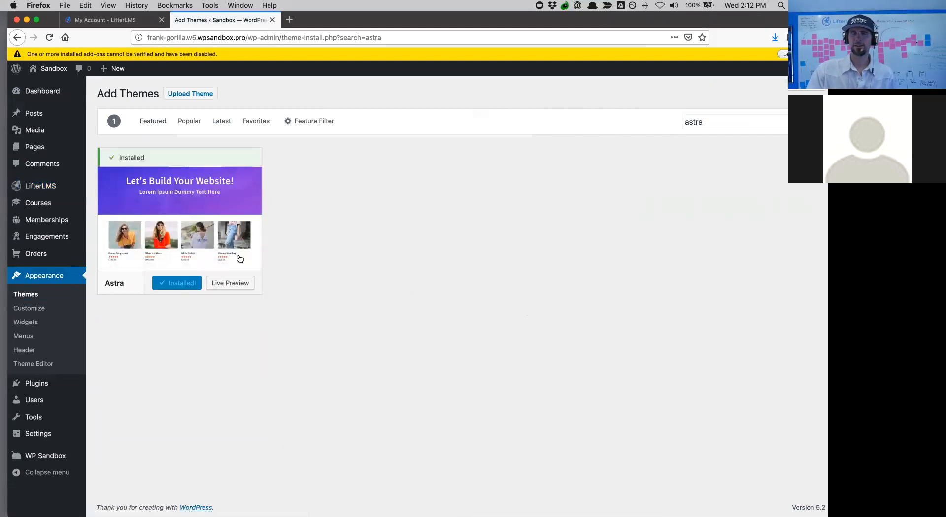
left_click(184, 284)
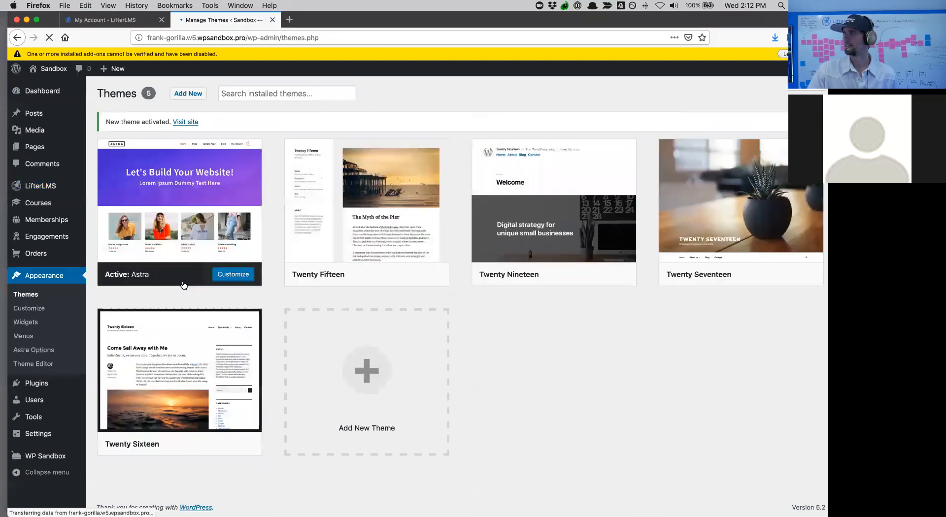
- On the live site, go through Course Catalog to The Official Quickstart Course and its Why LifterLMS lesson
mouse_move(49, 69)
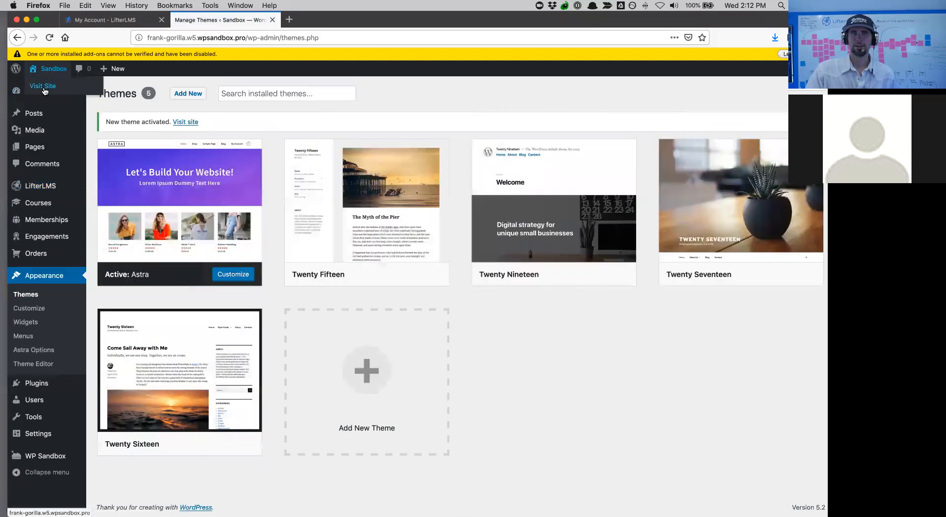
left_click(43, 86)
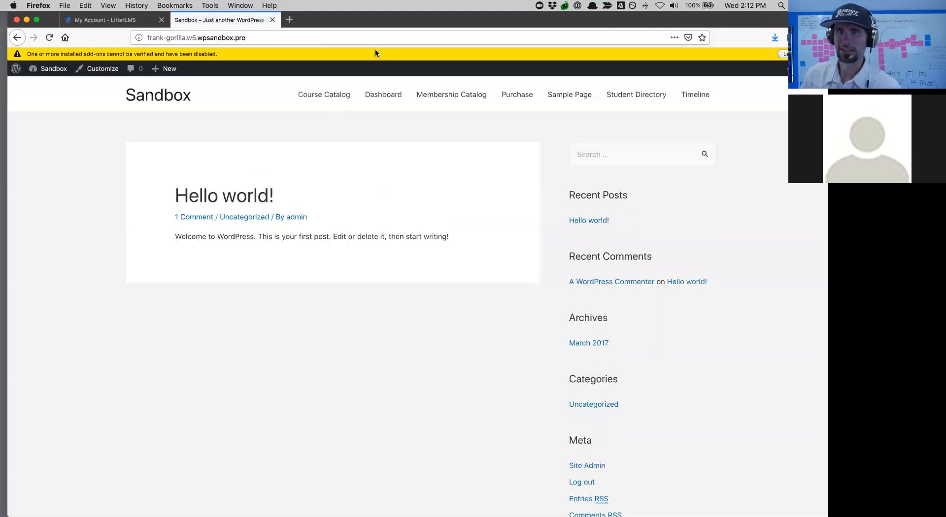
left_click(326, 95)
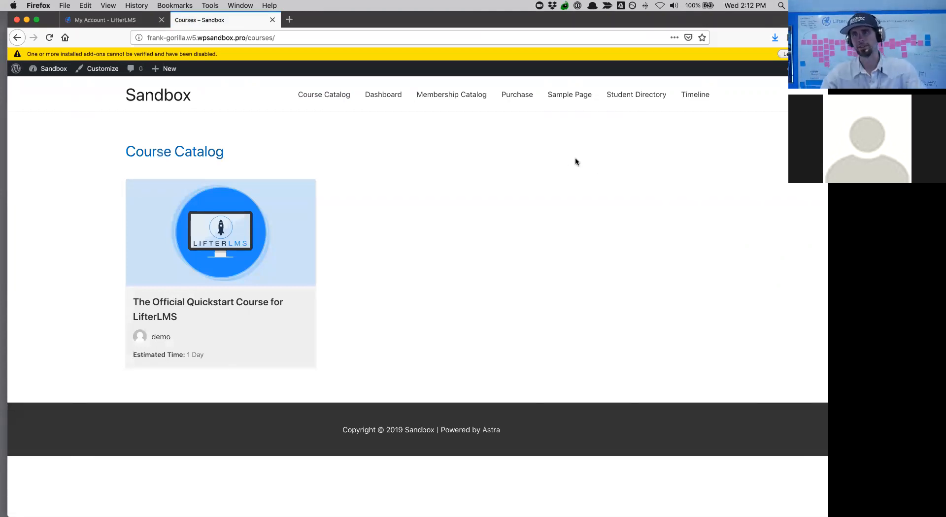
left_click(305, 94)
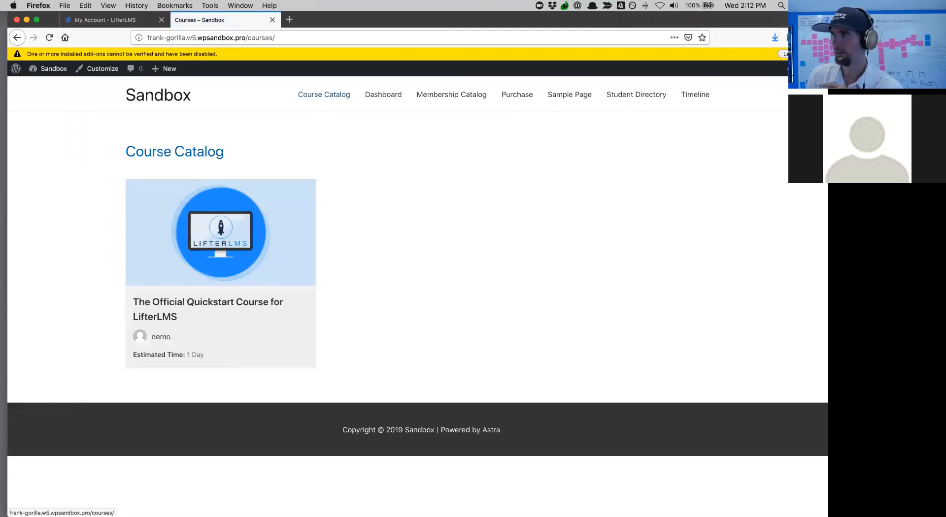
left_click(302, 215)
scroll(251, 213, "down", 15)
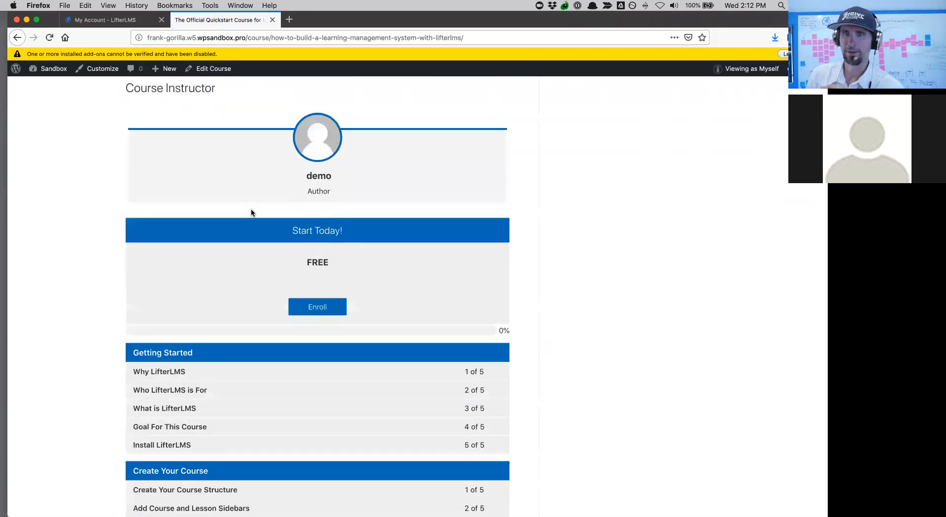
scroll(252, 212, "up", 5)
scroll(250, 209, "up", 8)
scroll(250, 208, "down", 10)
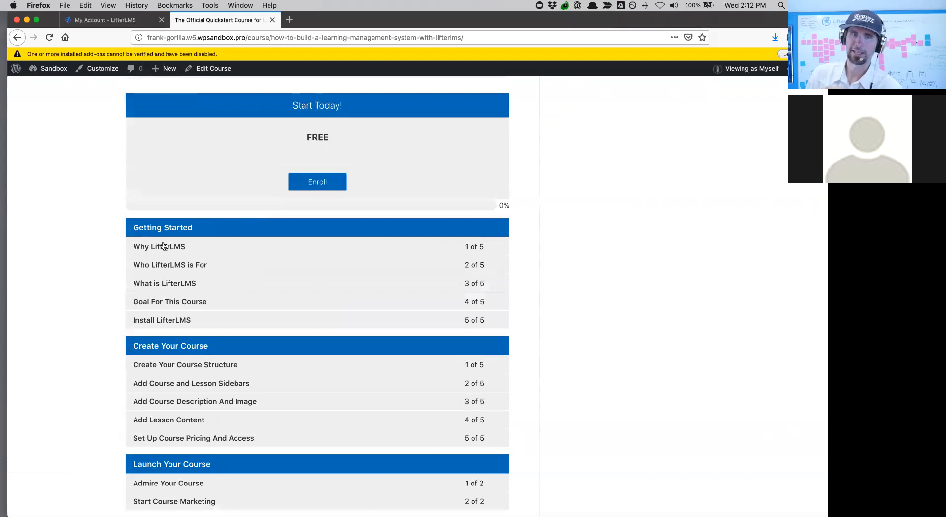
left_click(190, 249)
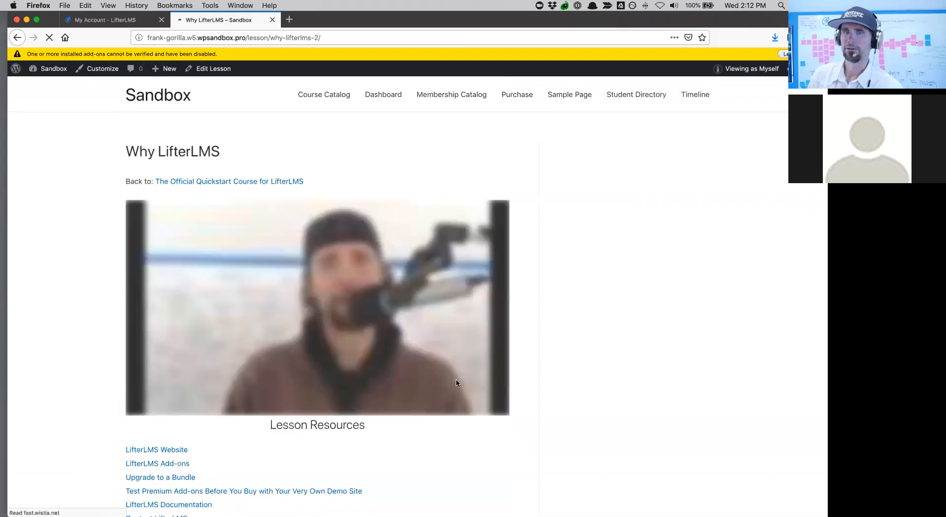
scroll(456, 382, "down", 5)
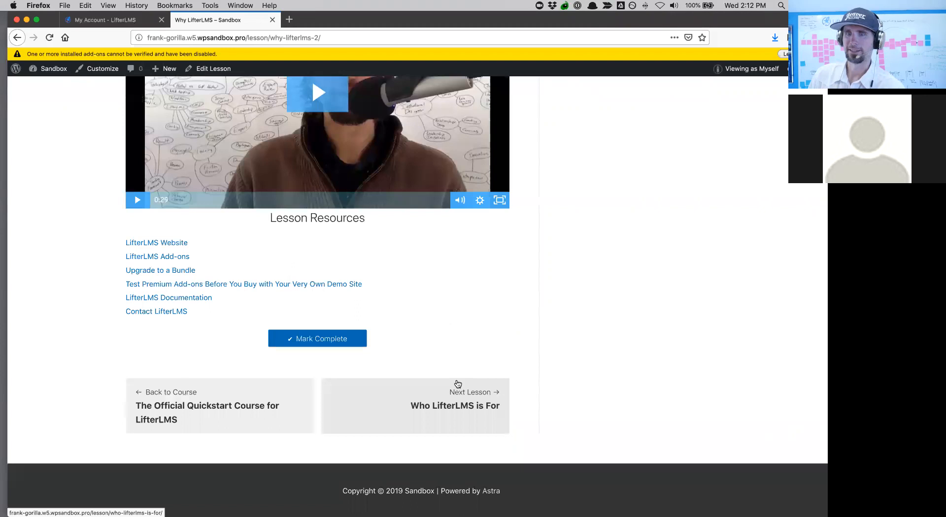
scroll(457, 385, "up", 5)
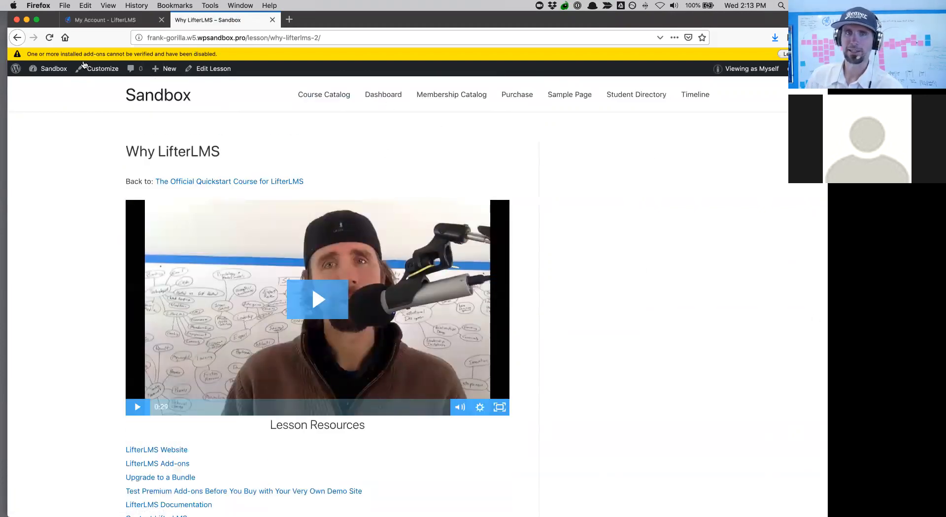
- Go from the live site back to the admin and open Appearance > Widgets
mouse_move(48, 69)
left_click(46, 87)
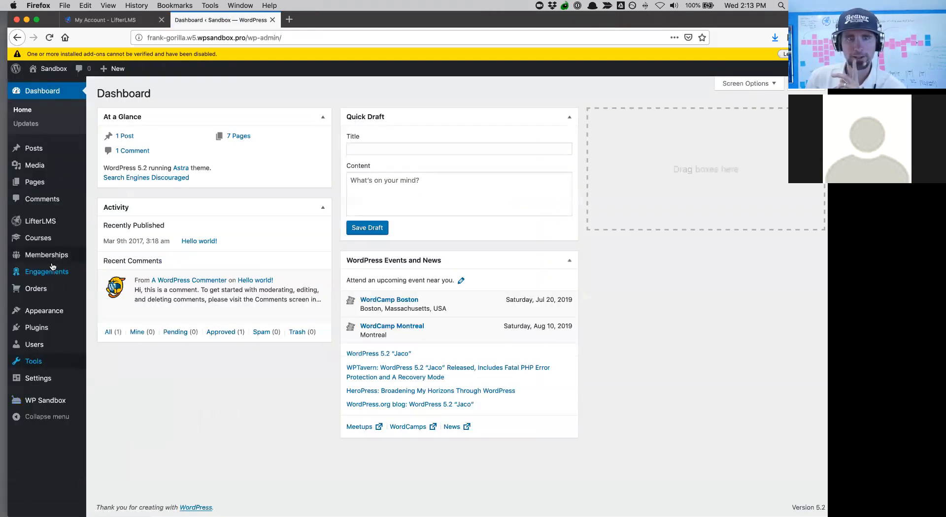
mouse_move(49, 312)
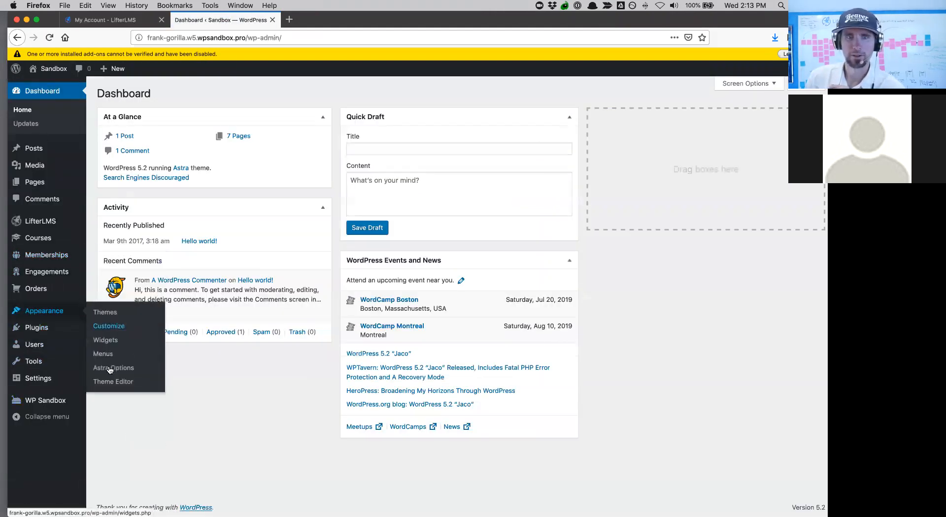
left_click(105, 340)
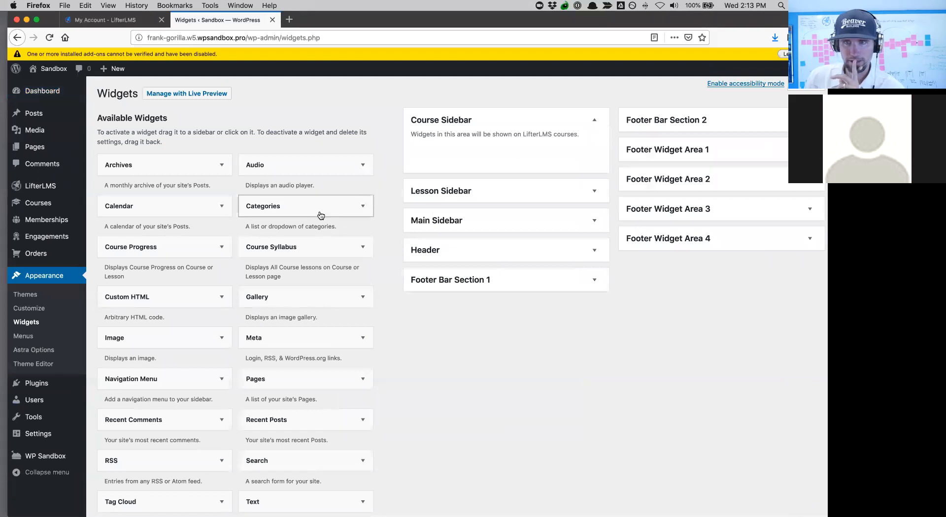
- Add a Course Progress widget titled 'Progress' and a Course Syllabus widget titled 'Lessons' to Course Sidebar
left_click_drag(158, 251, 476, 152)
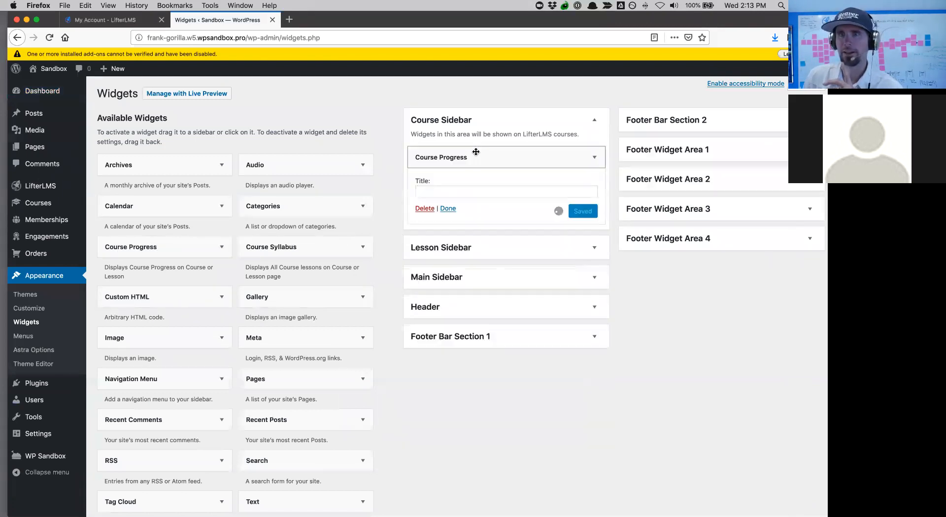
left_click(490, 191)
type("Progress")
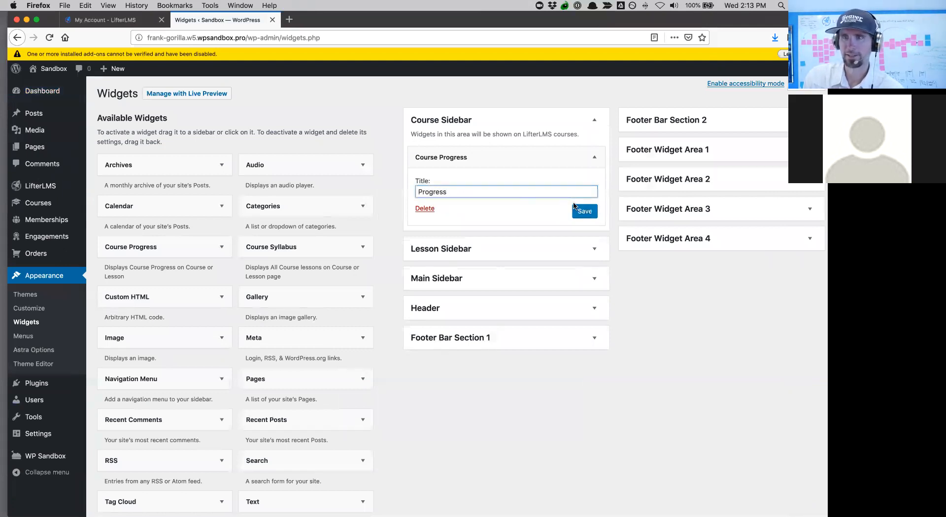
left_click(591, 212)
left_click_drag(281, 249, 435, 244)
left_click(435, 276)
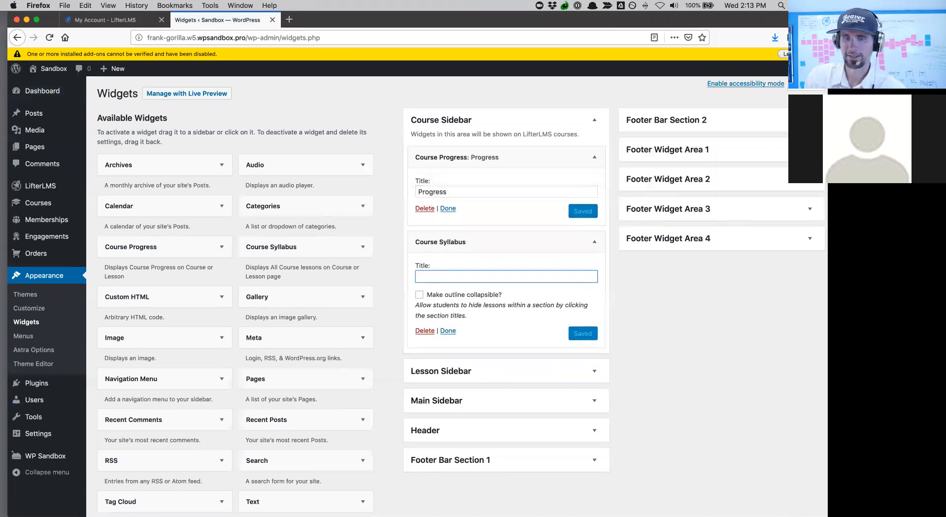
type("Lessons")
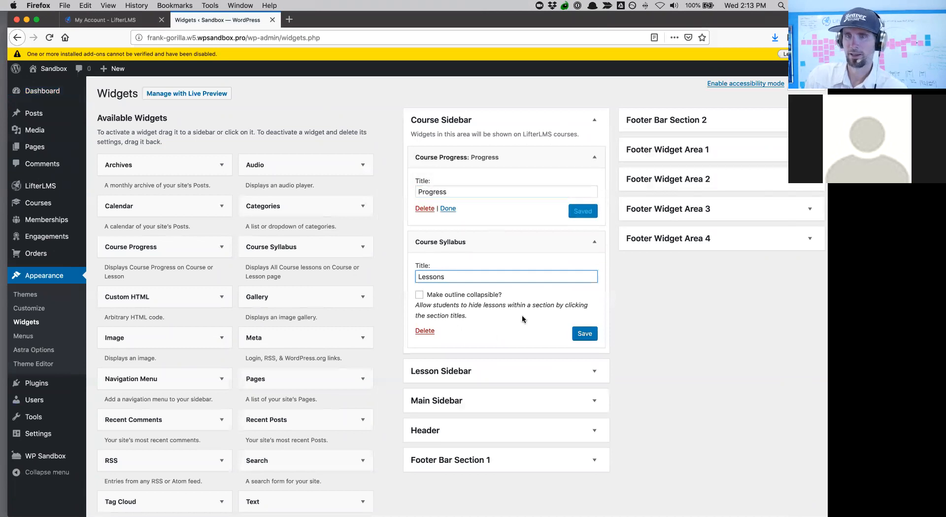
left_click(583, 333)
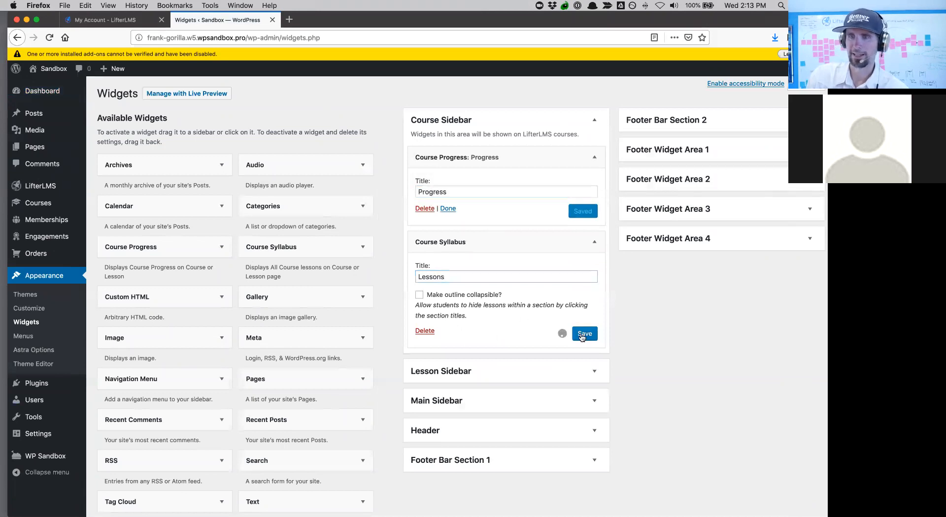
- Add a Progress widget and a collapsible Lessons syllabus widget to the Lesson Sidebar
left_click(550, 374)
scroll(551, 374, "down", 3)
left_click_drag(170, 189, 467, 339)
left_click(452, 382)
type("Progress")
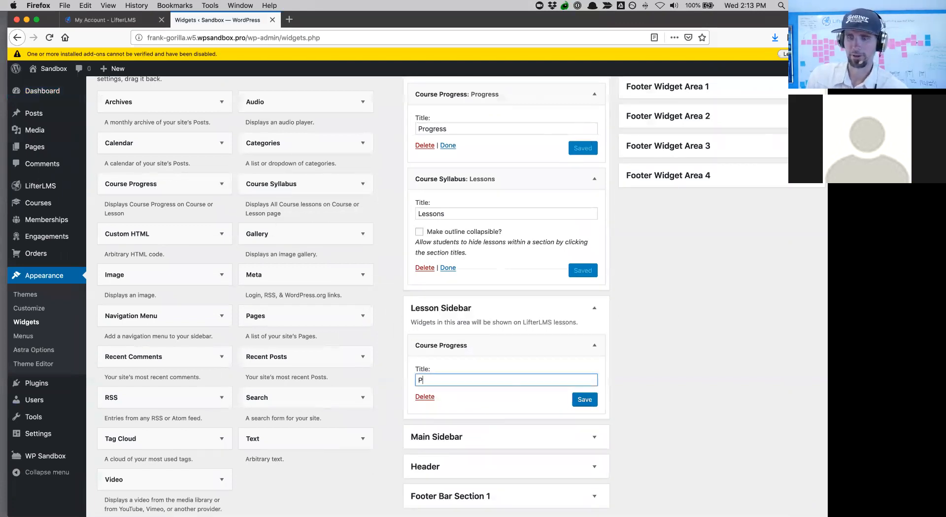
left_click(580, 402)
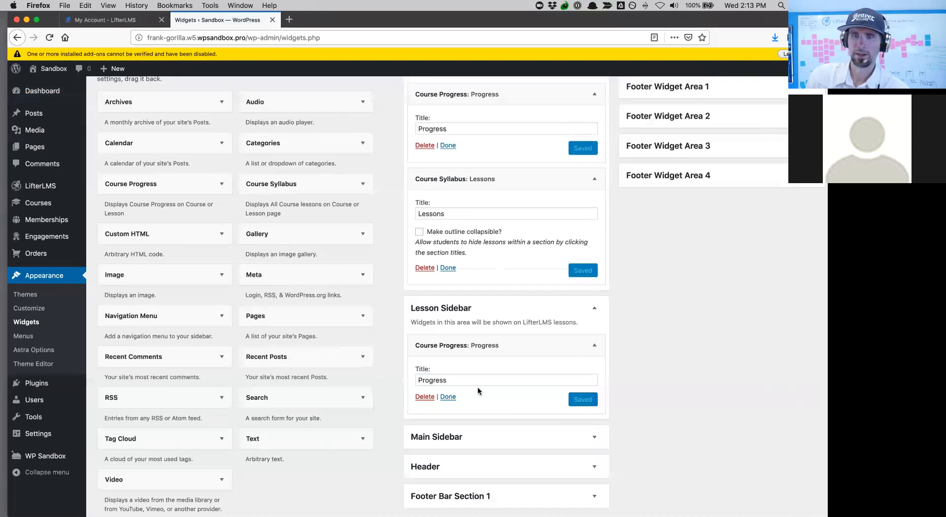
left_click_drag(269, 196, 467, 420)
left_click(451, 460)
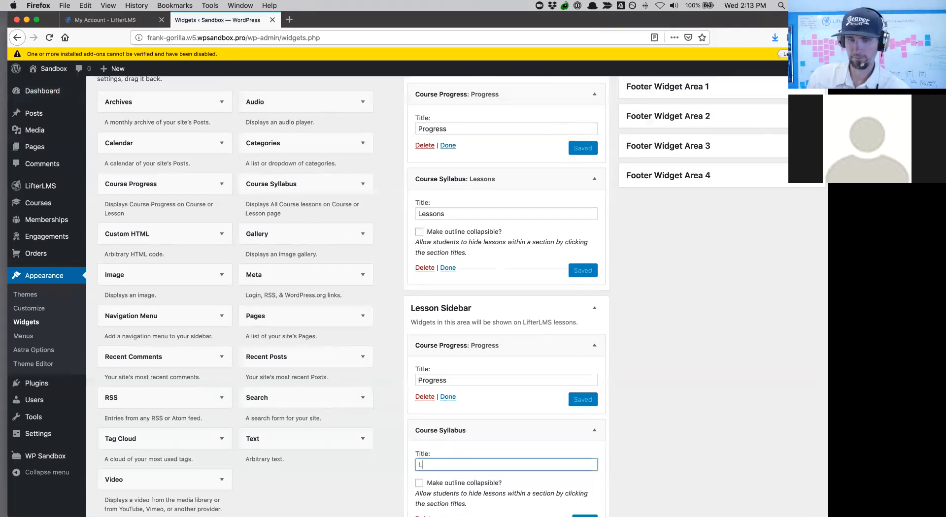
scroll(438, 451, "down", 5)
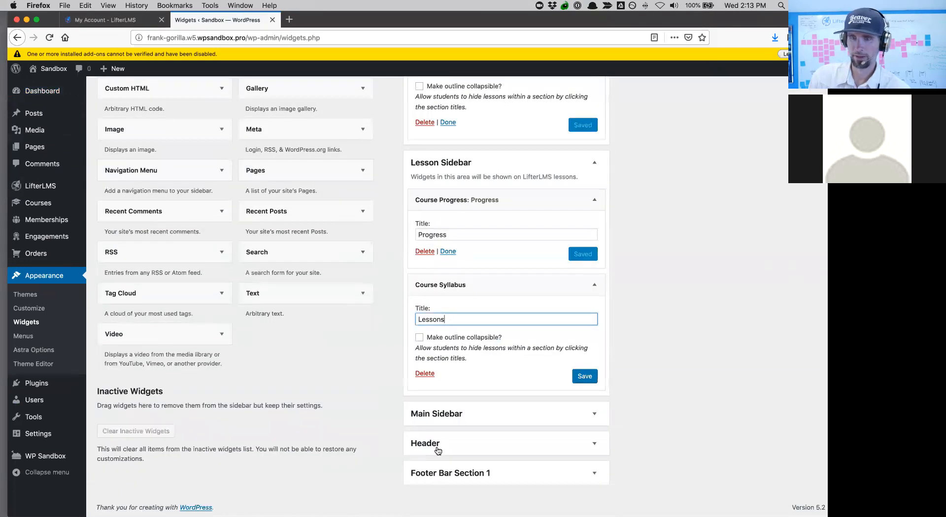
left_click(420, 338)
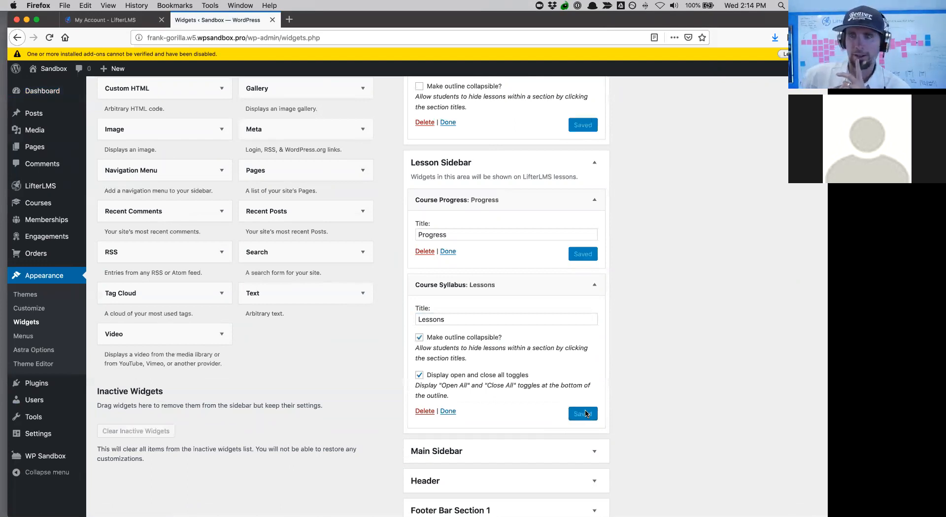
scroll(586, 414, "down", 2)
scroll(587, 414, "up", 5)
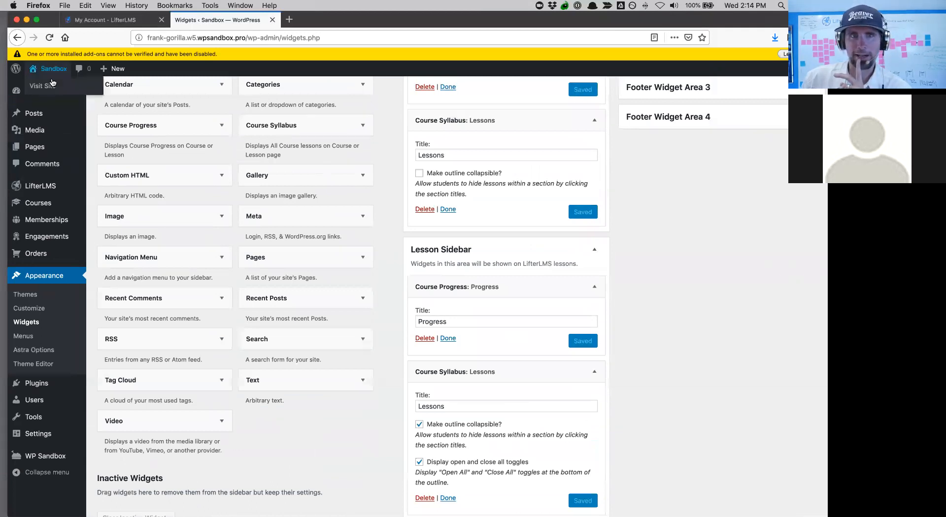
- Visit the live site's Course Catalog and get back to the course page window
left_click(53, 84)
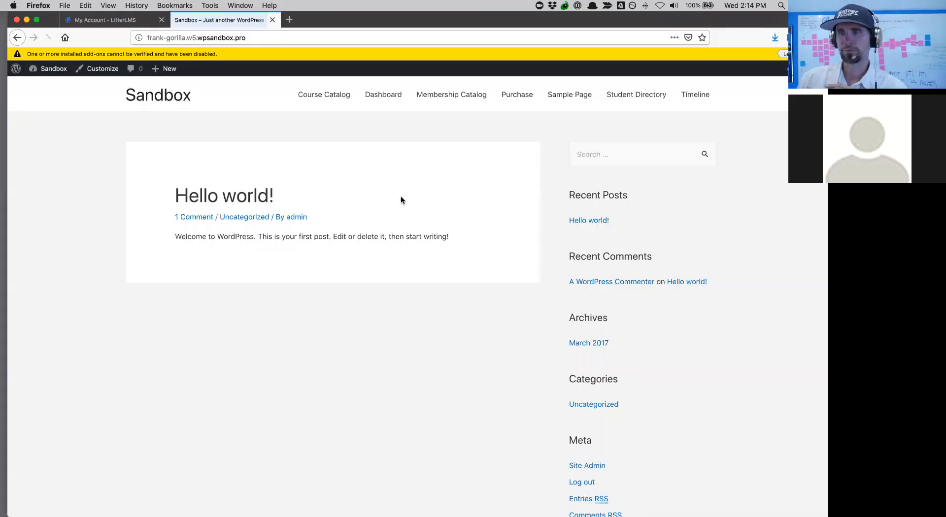
left_click(334, 100)
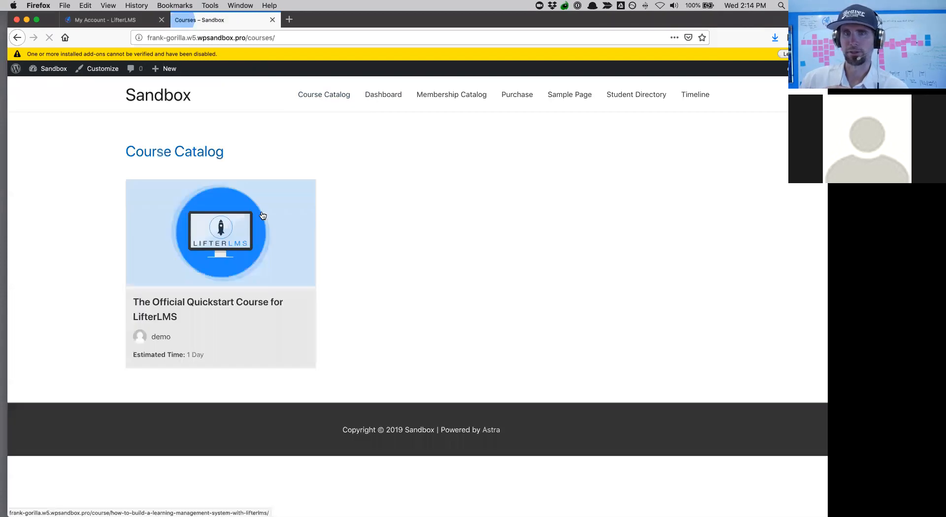
scroll(616, 307, "down", 2)
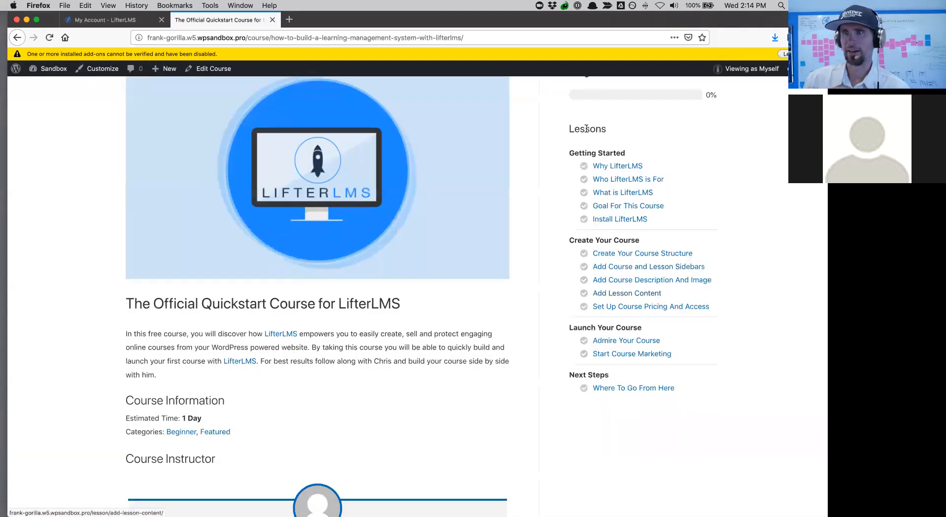
scroll(760, 108, "up", 2)
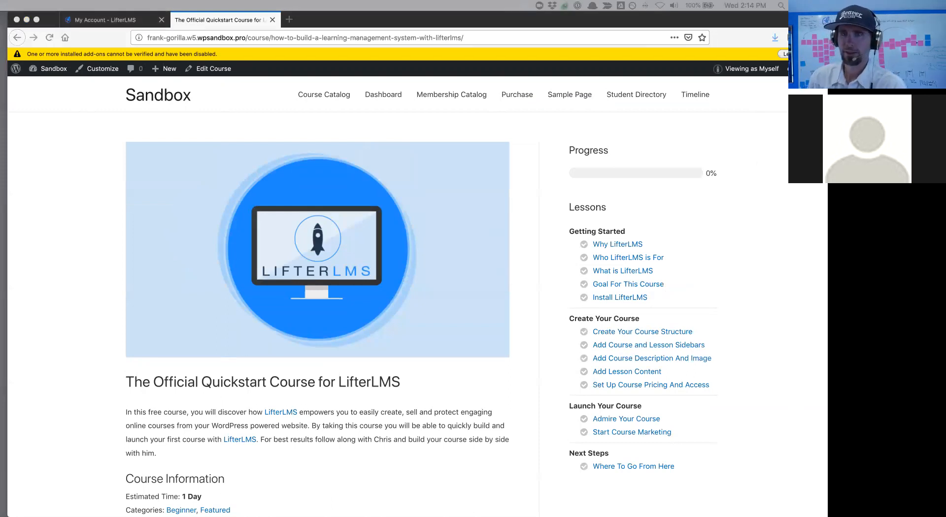
key("ctrl+Up")
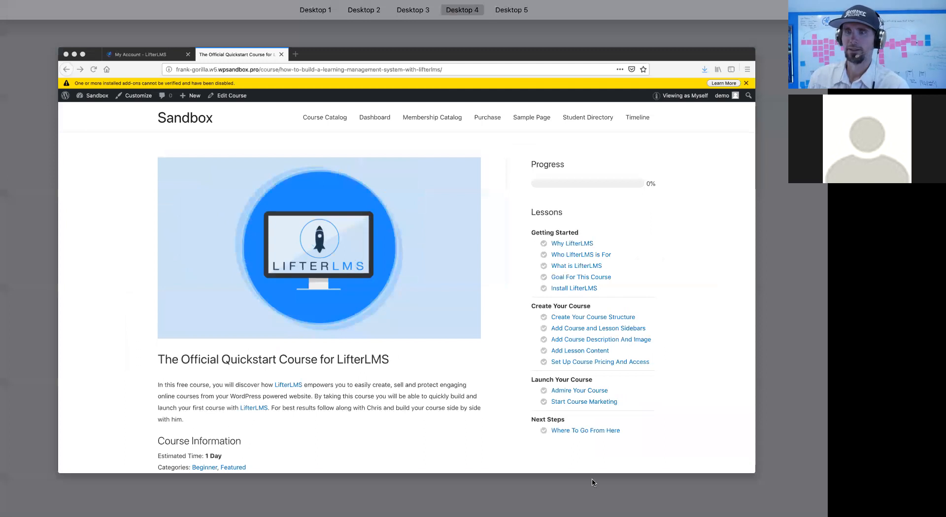
left_click(508, 451)
scroll(611, 305, "down", 10)
scroll(602, 319, "up", 10)
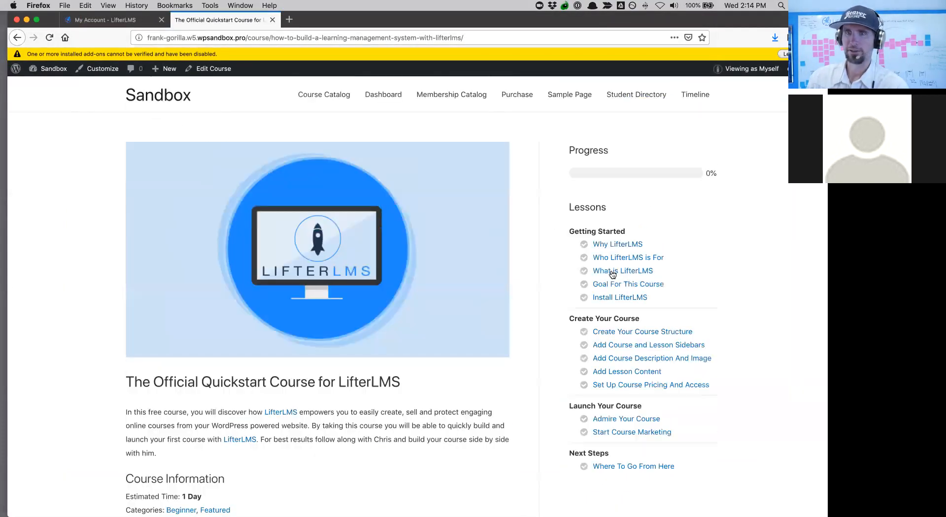
- Open the Why LifterLMS lesson and expand the Create Your Course group in its Lessons sidebar
left_click(619, 245)
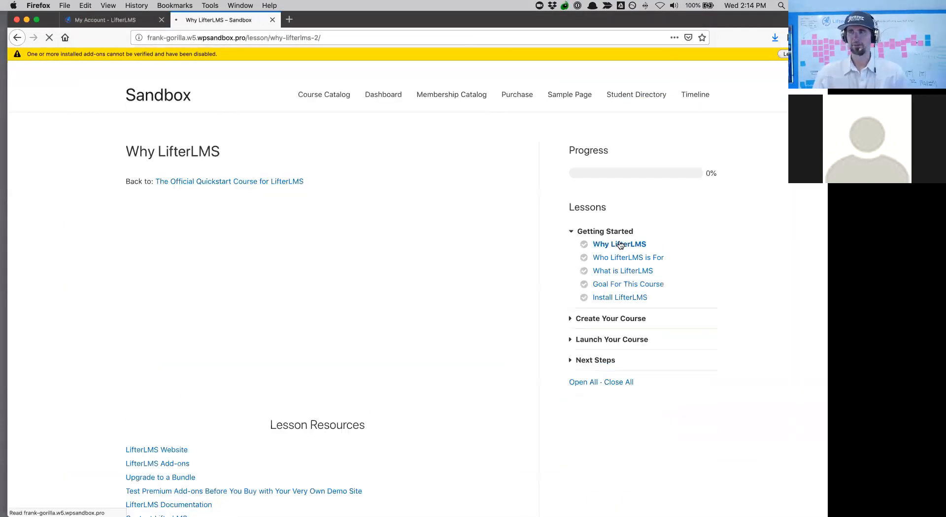
left_click(571, 322)
left_click(571, 323)
left_click(571, 323)
left_click(571, 323)
left_click(571, 323)
left_click(571, 323)
left_click(571, 323)
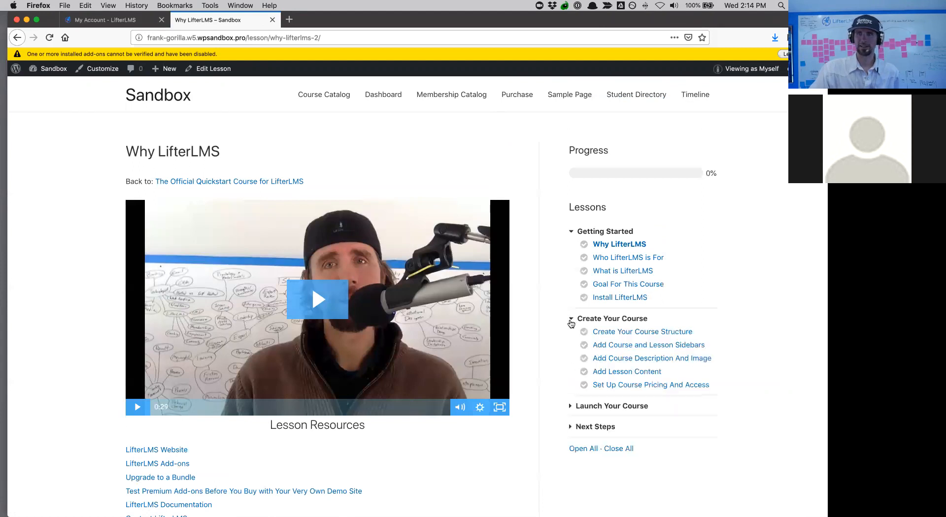
scroll(570, 323, "down", 5)
scroll(568, 323, "up", 5)
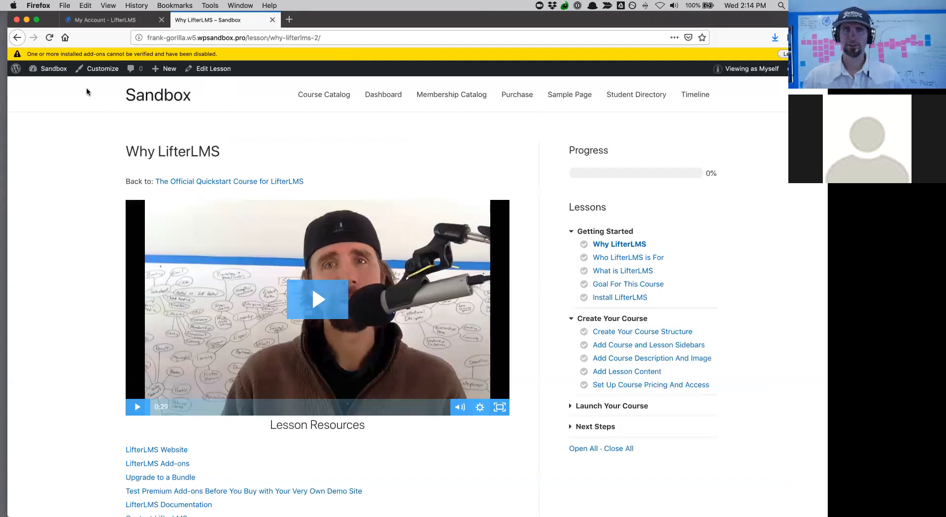
mouse_move(52, 72)
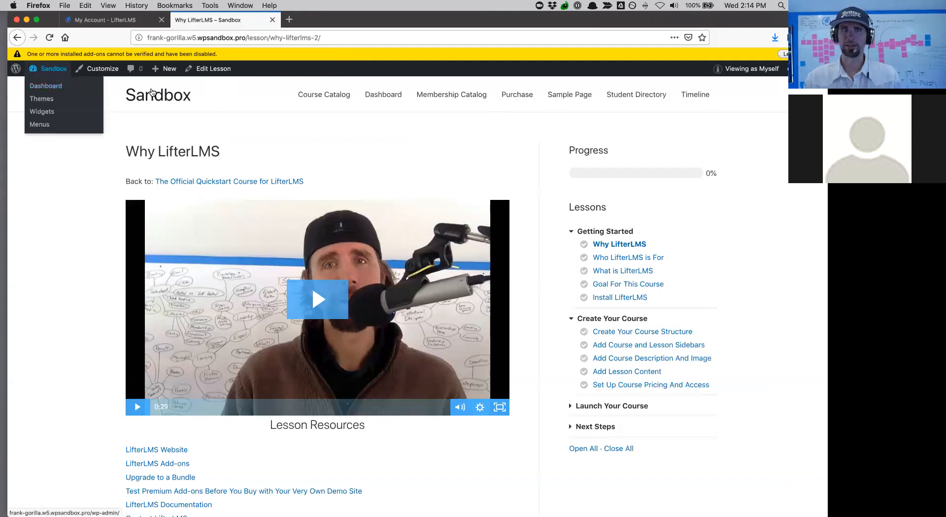
- Start a new page titled 'About'
mouse_move(167, 72)
left_click(167, 117)
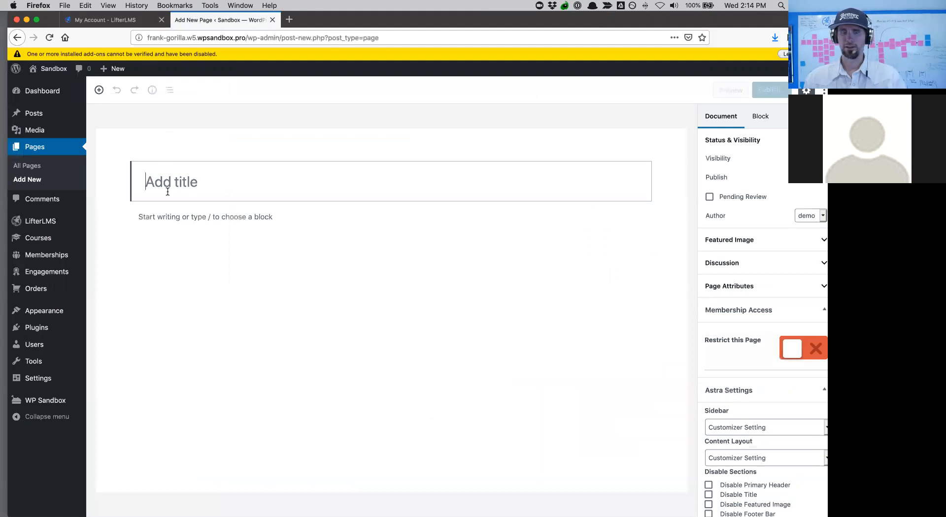
type("About")
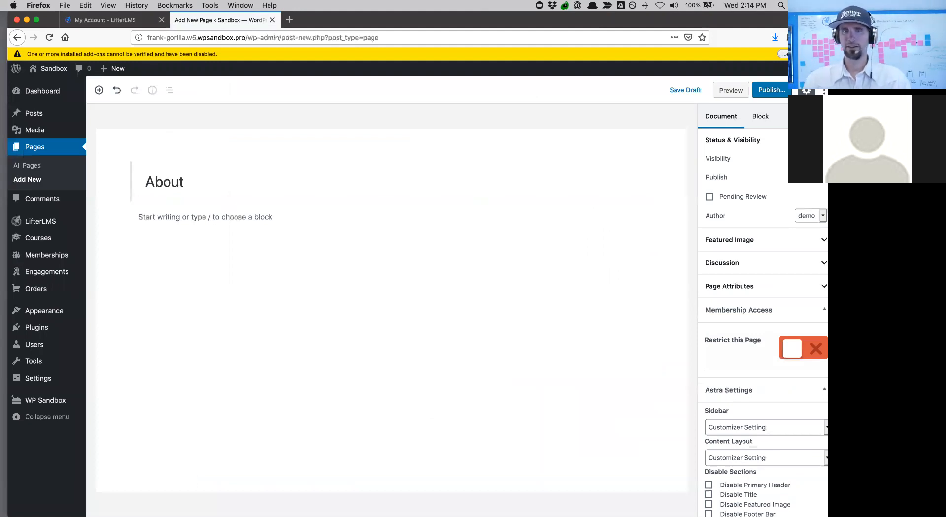
- Add a Columns block with an Image block in the left column and begin uploading a photo
left_click(98, 89)
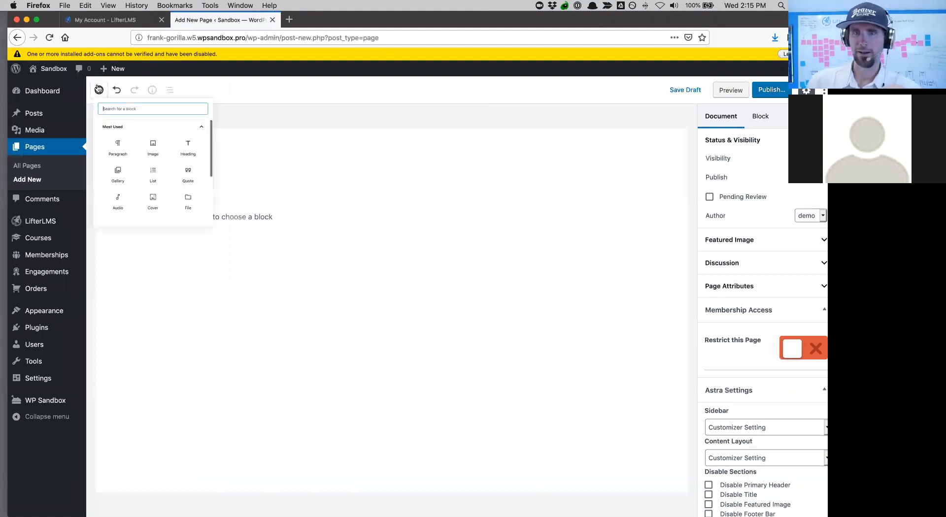
scroll(228, 241, "down", 5)
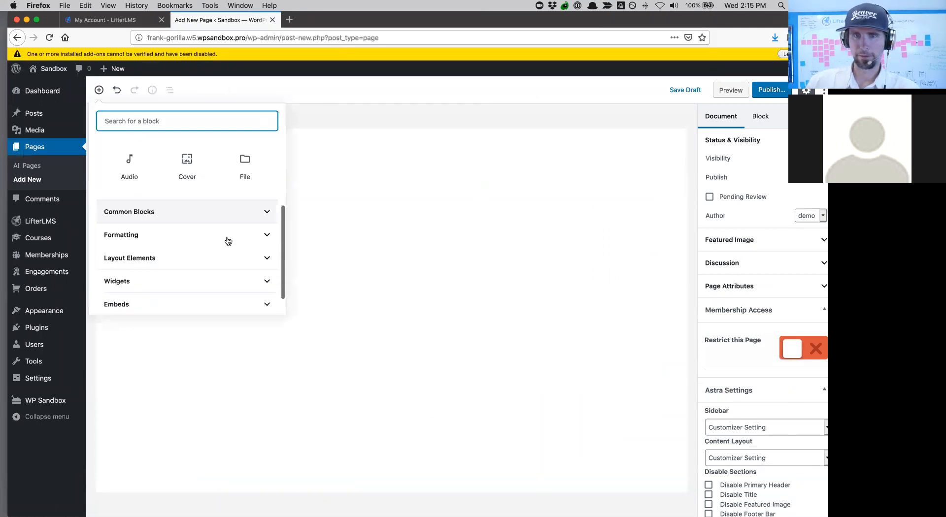
left_click(230, 211)
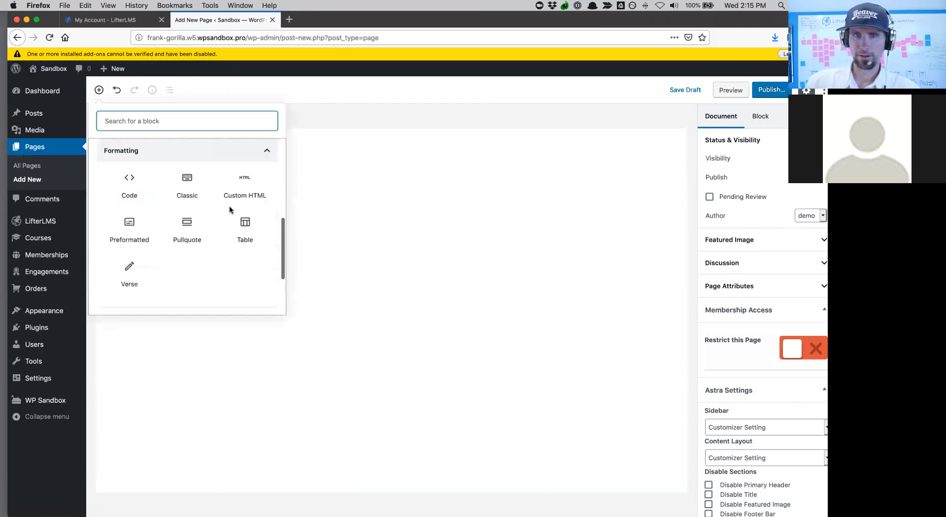
left_click(266, 152)
left_click(215, 242)
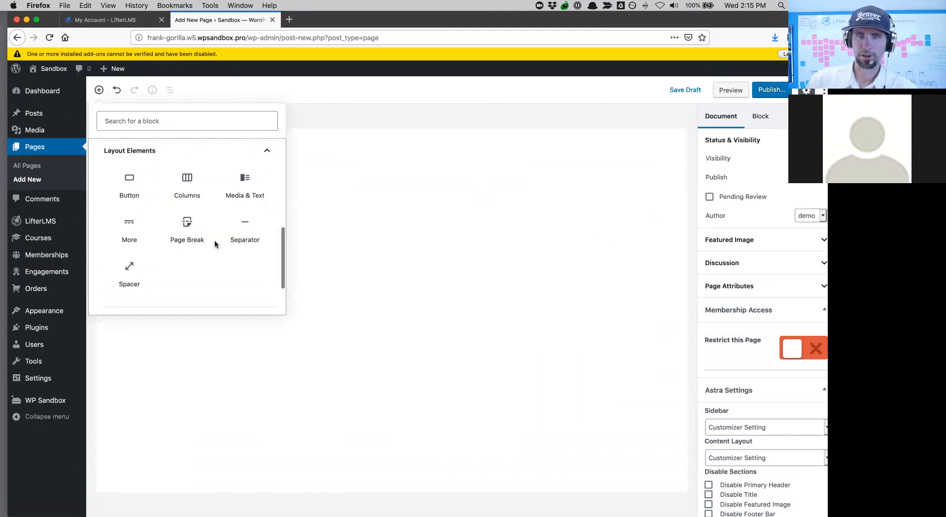
key("Escape")
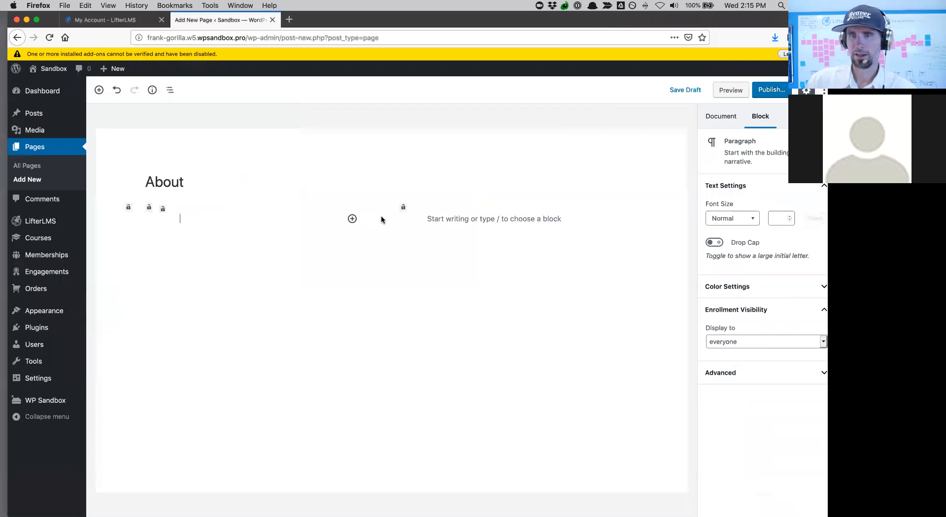
left_click(352, 219)
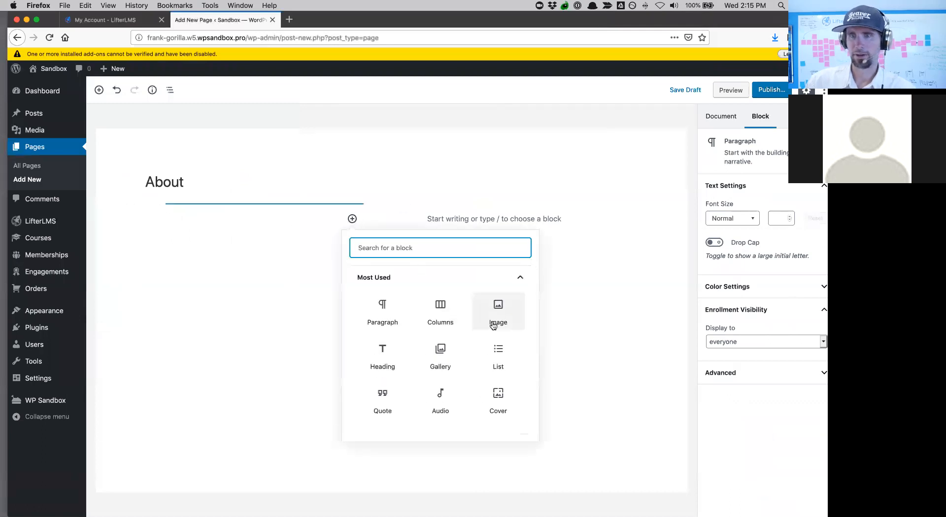
left_click(499, 308)
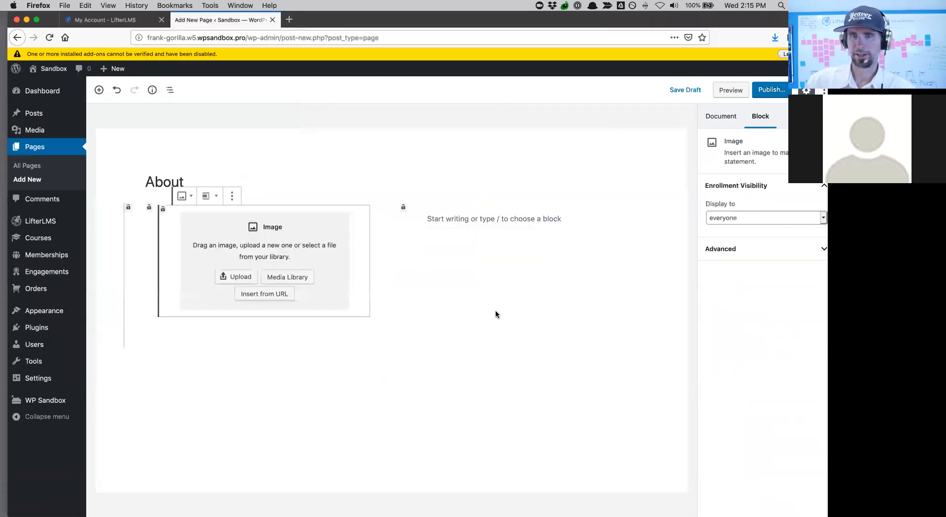
left_click(239, 283)
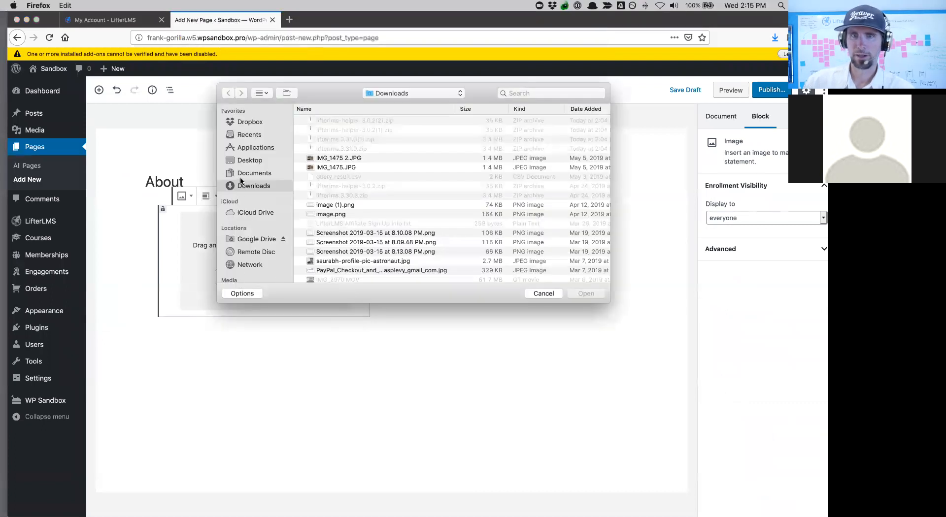
- Upload the square headshot from the personal photos folder into the left column's Image block
left_click(244, 174)
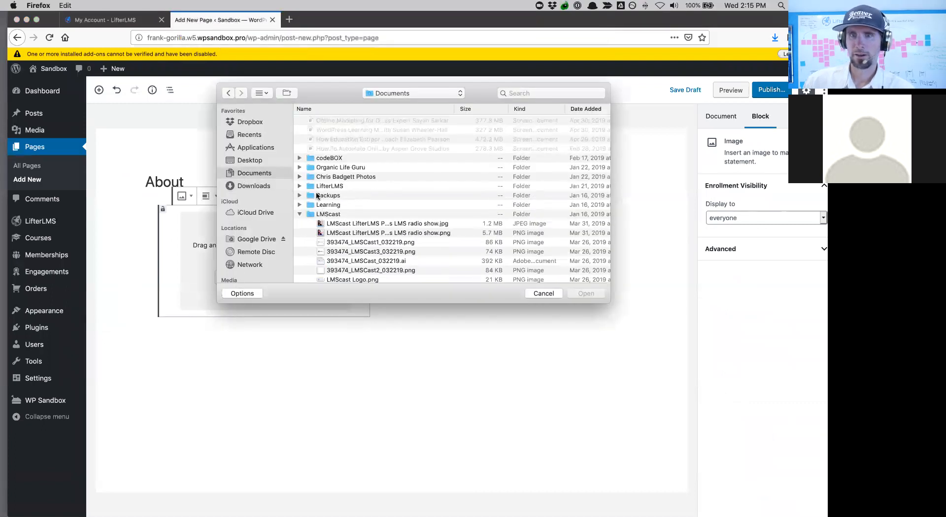
left_click(300, 176)
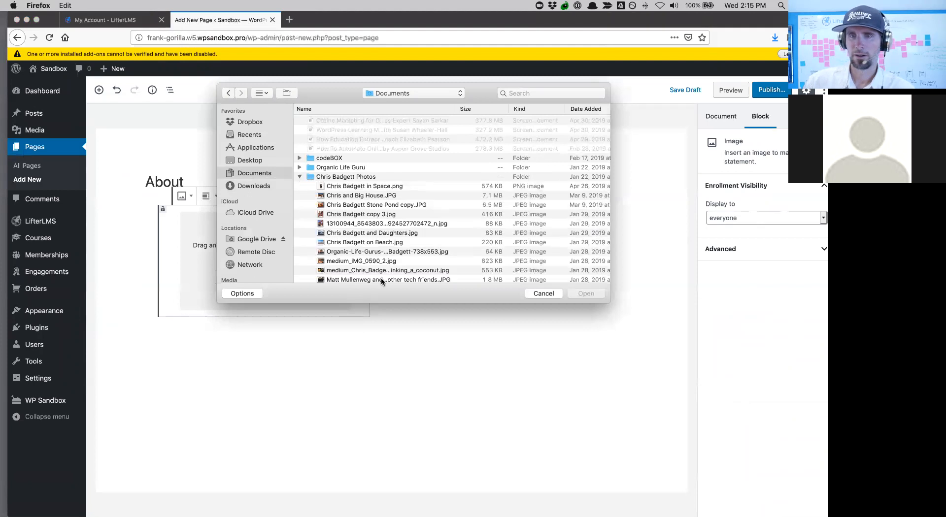
scroll(380, 277, "down", 5)
scroll(381, 277, "down", 10)
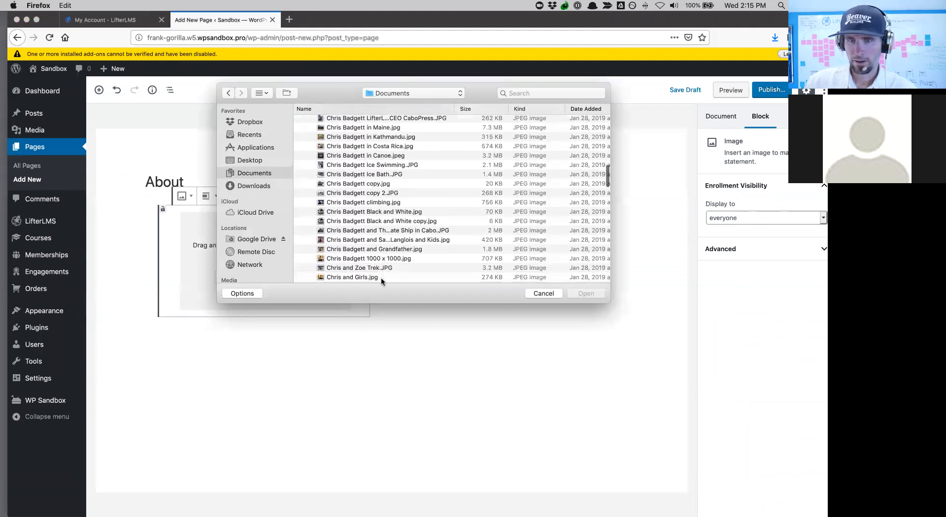
scroll(366, 258, "down", 2)
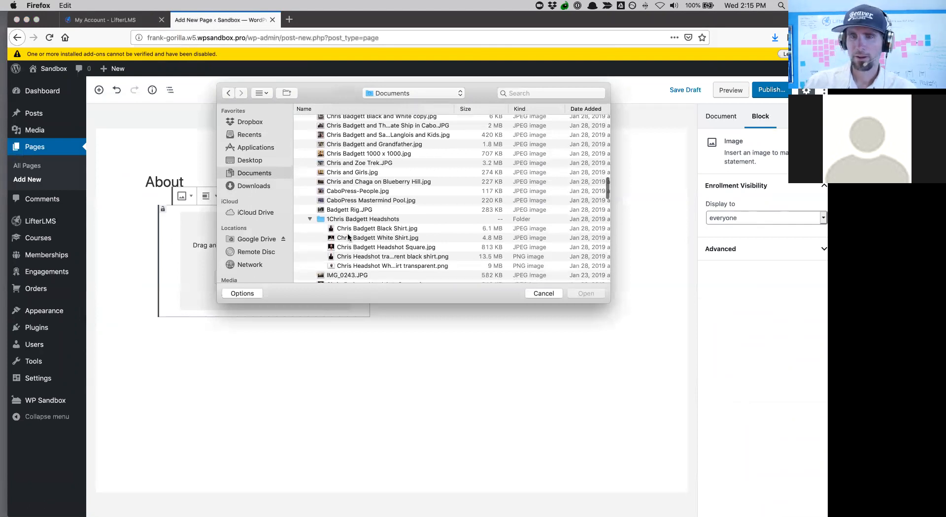
left_click(347, 239)
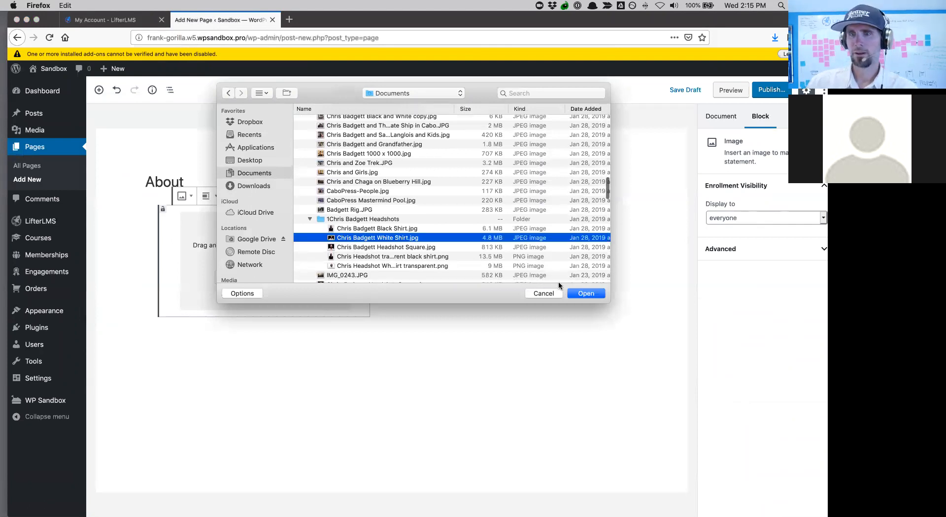
left_click(432, 249)
left_click(586, 294)
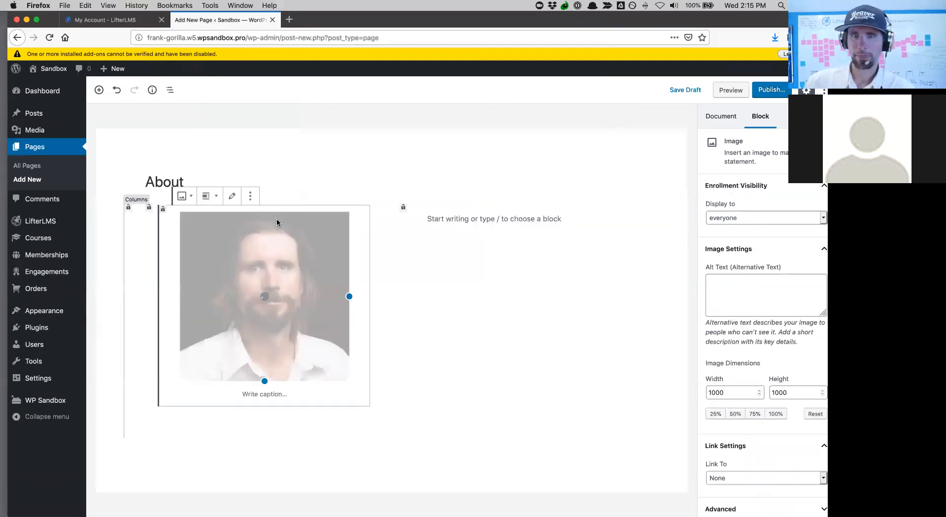
- Align the headshot centered, then change it to wide width
left_click(217, 198)
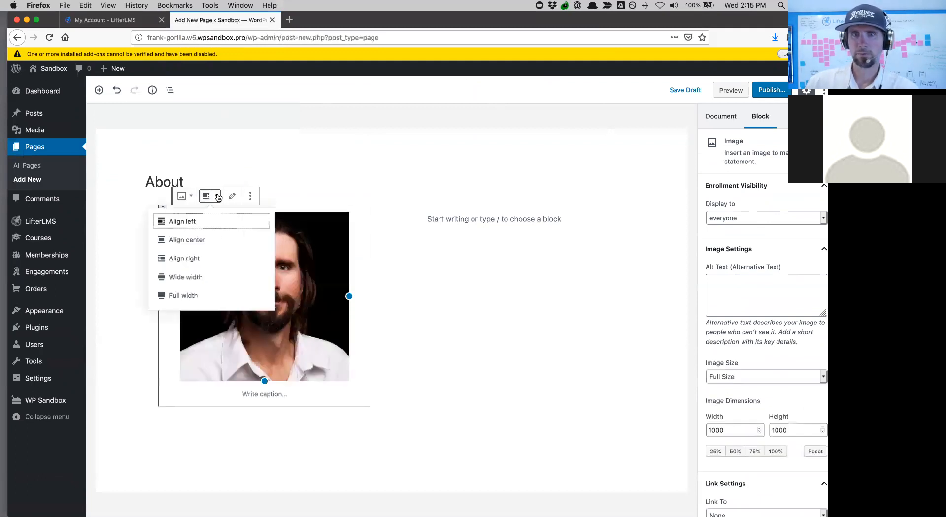
left_click(206, 241)
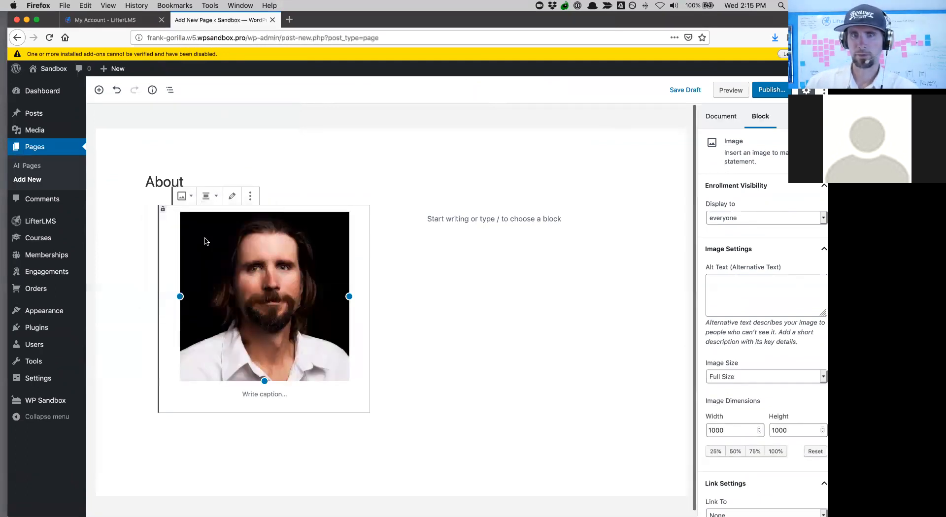
left_click(216, 197)
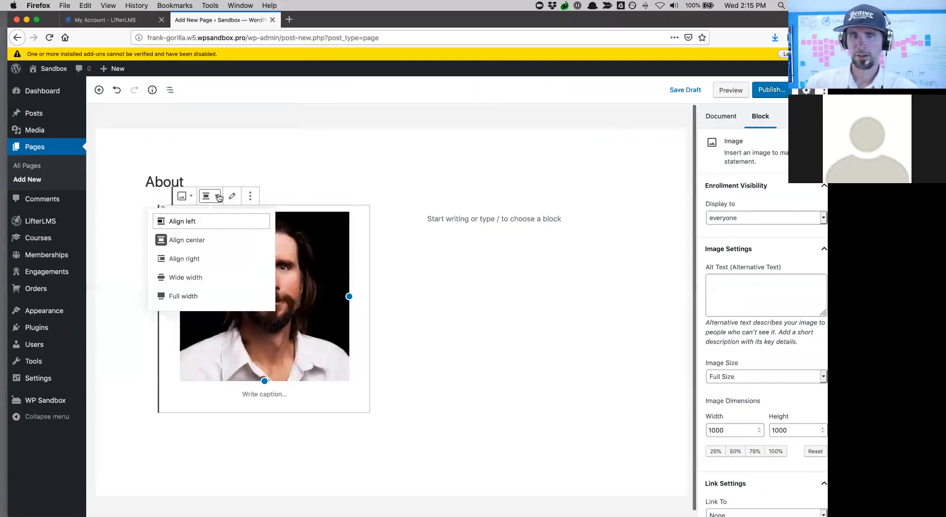
left_click(211, 278)
- Place the caret in the empty right column and start a new browser tab
left_click(448, 270)
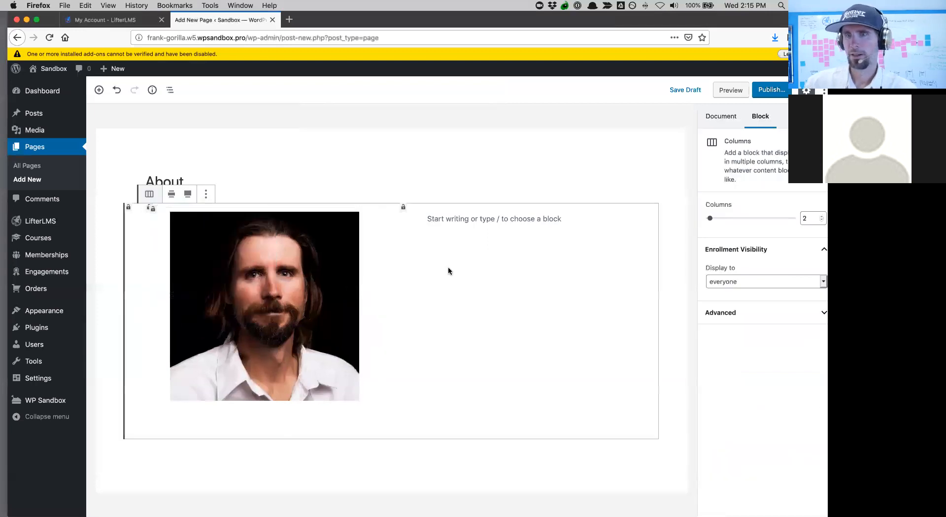
left_click(435, 217)
left_click_drag(649, 23, 649, 57)
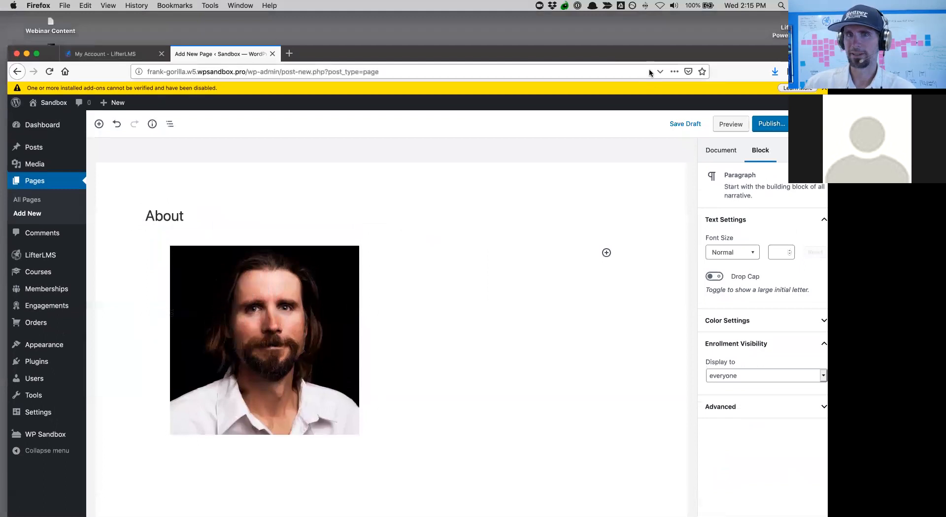
left_click(289, 54)
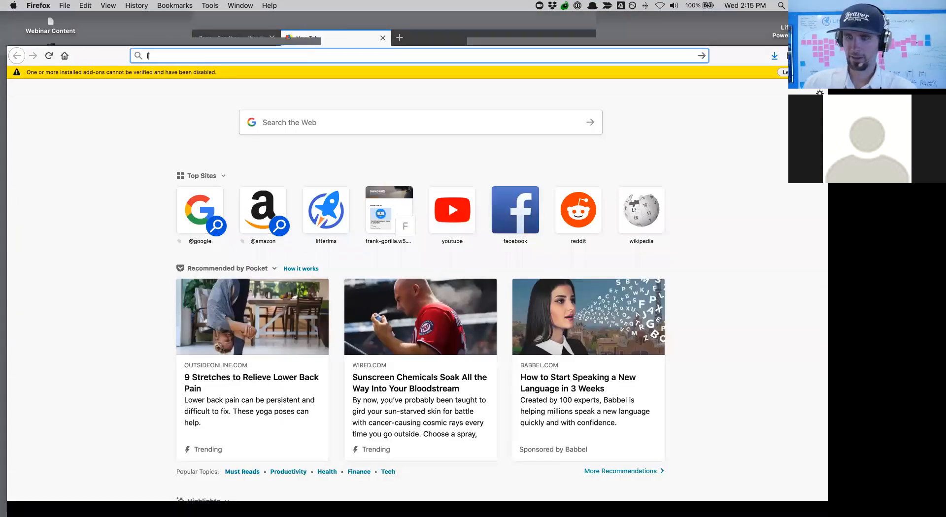
- Search for 'lorem ipsum' and open the lipsum.com result
type("lorem ipsum")
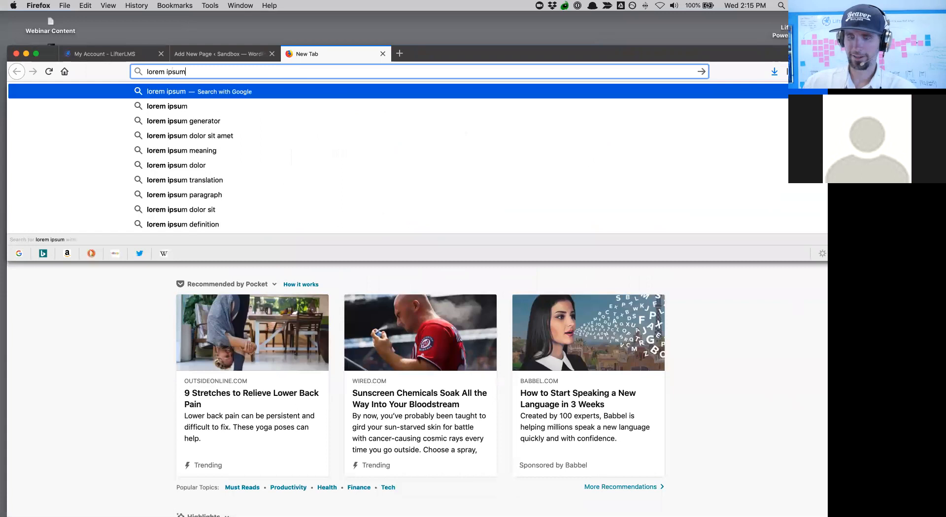
key("Return")
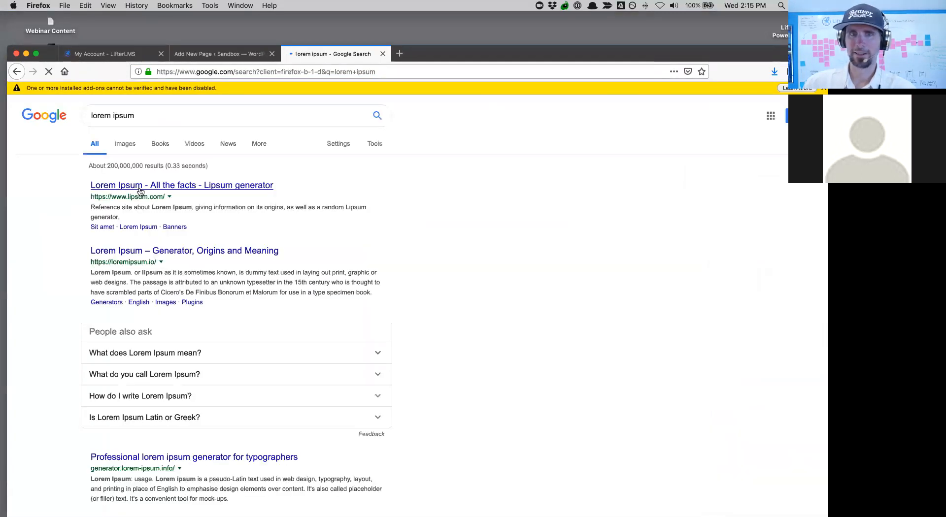
left_click(227, 187)
left_click_drag(516, 55, 514, 38)
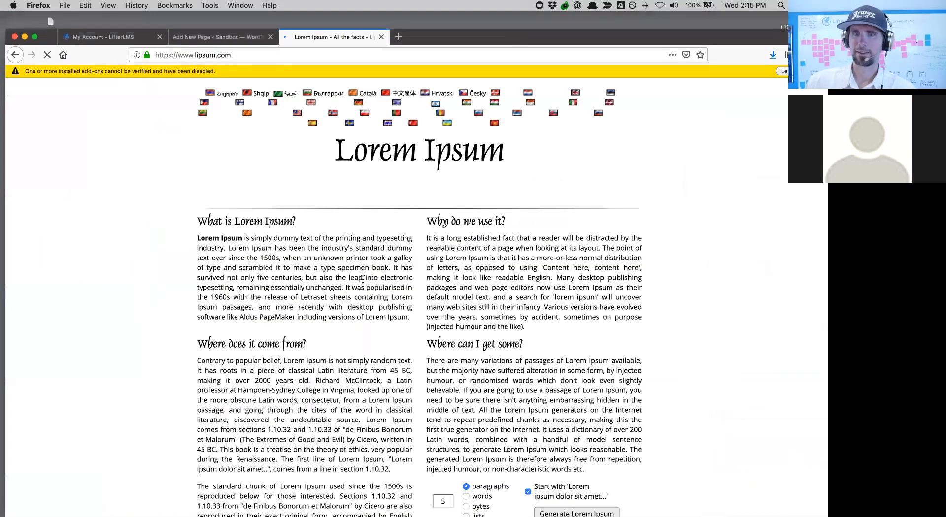
- Select the first generated lorem ipsum paragraph and return to the About page editor
scroll(555, 341, "down", 5)
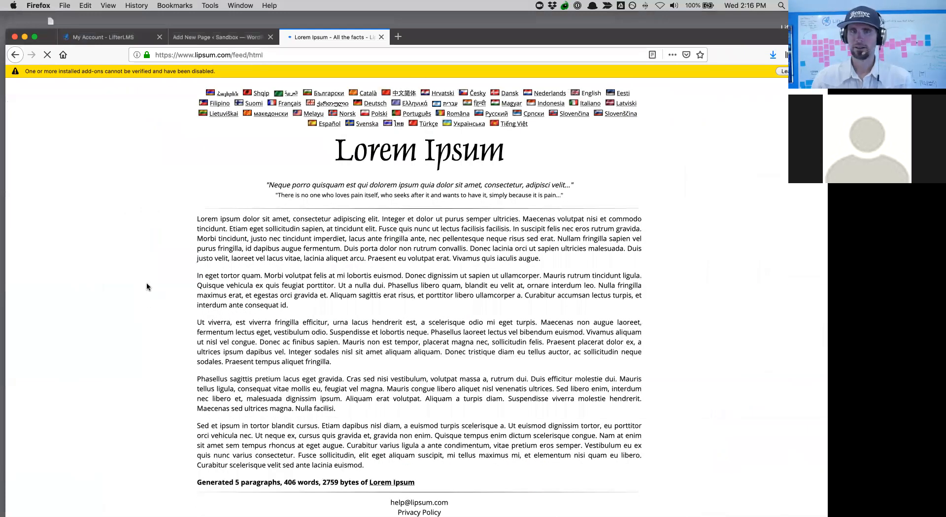
left_click_drag(197, 219, 340, 248)
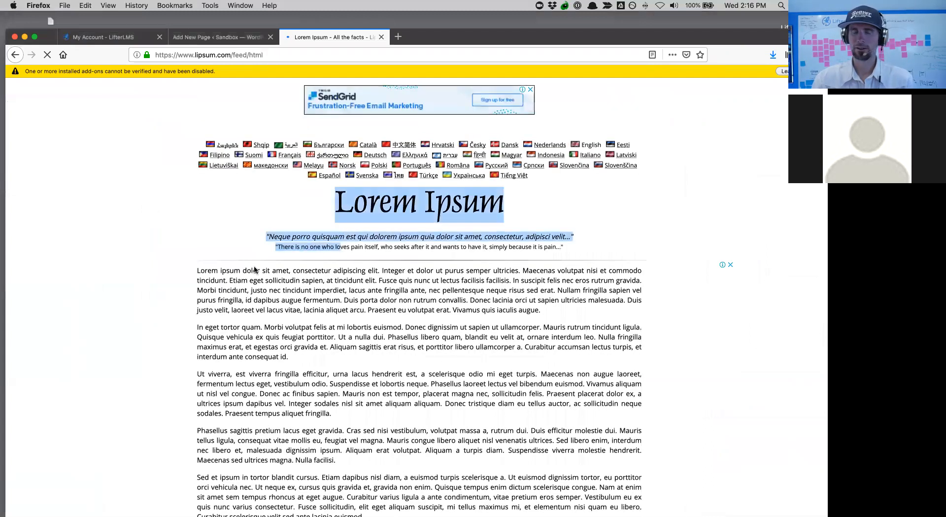
left_click_drag(198, 271, 567, 313)
key("super+c")
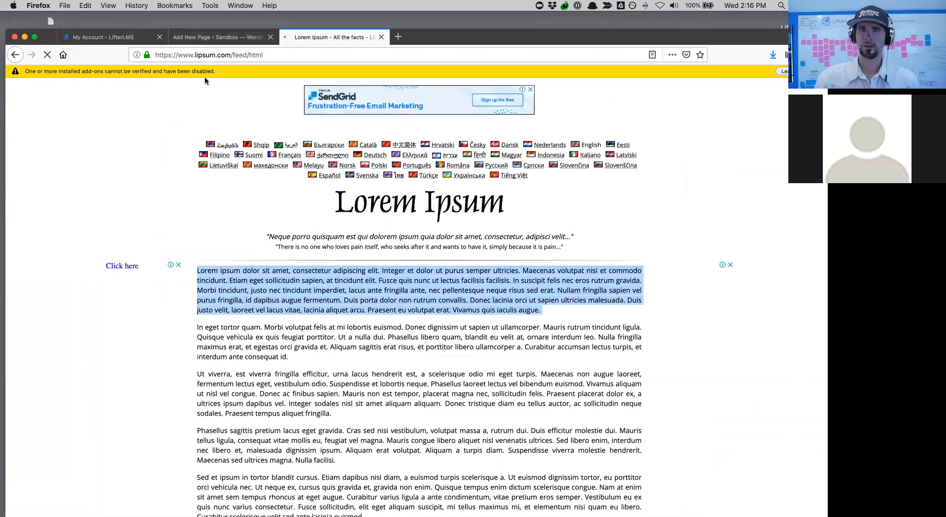
left_click(175, 39)
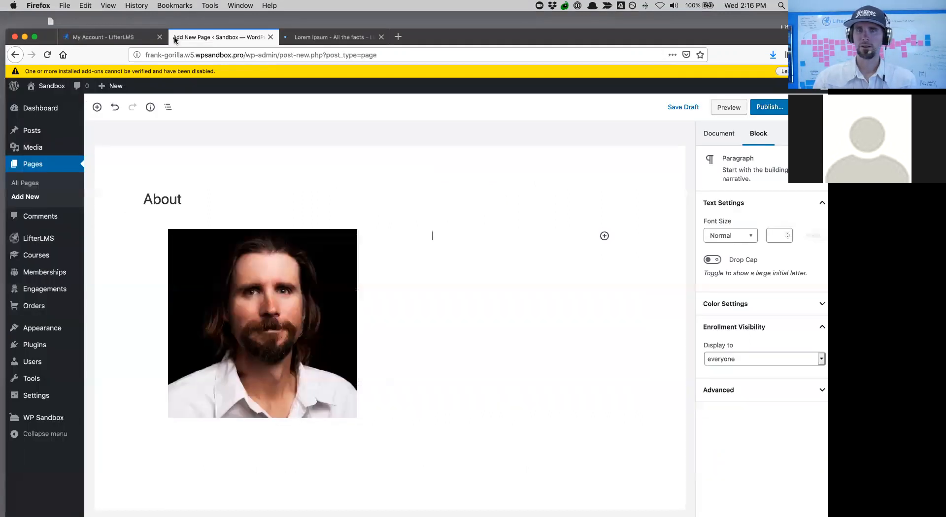
- Paste the lorem ipsum into the right column and split it before 'Fusce' and 'Nullam'
left_click(444, 251)
left_click(443, 240)
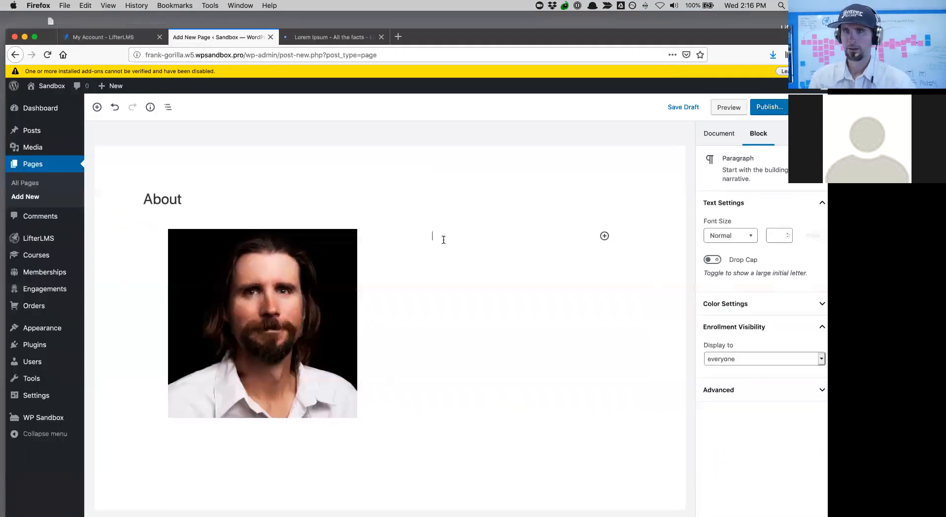
key("super+v")
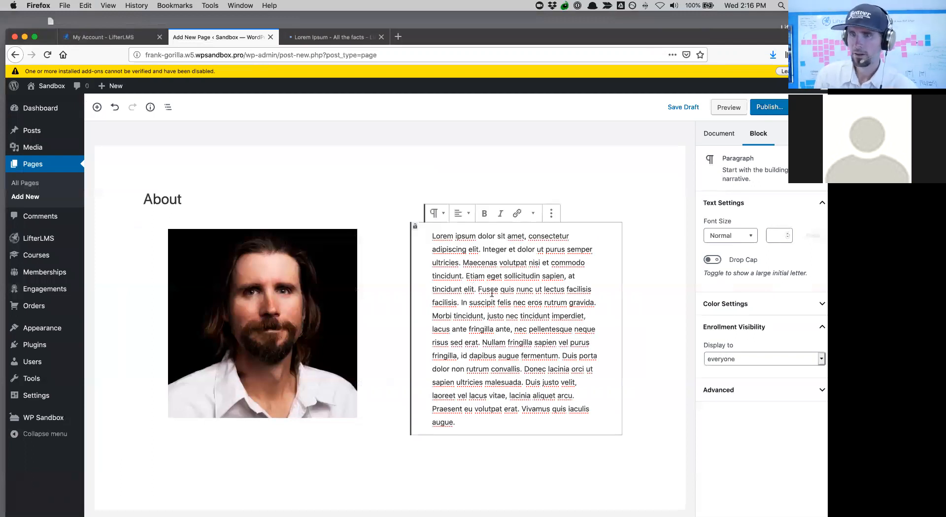
left_click(478, 290)
key("Return")
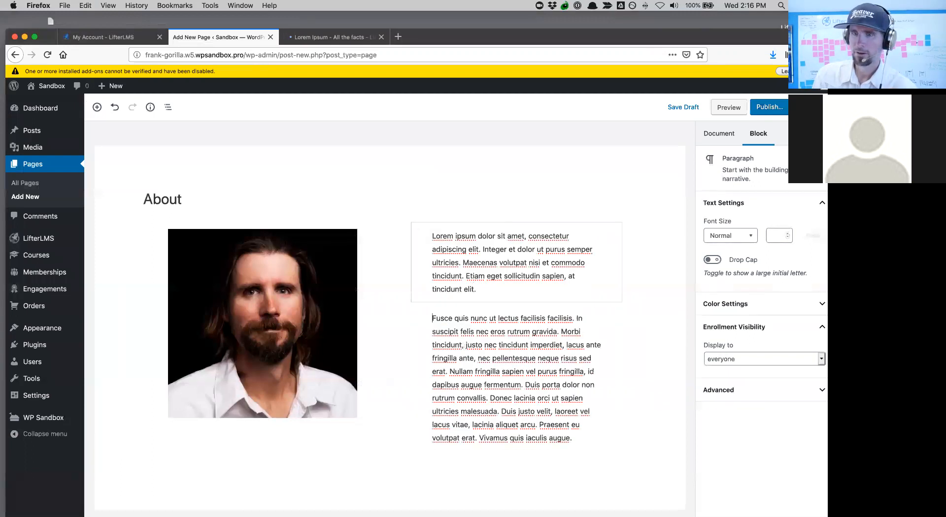
left_click(449, 372)
key("Return")
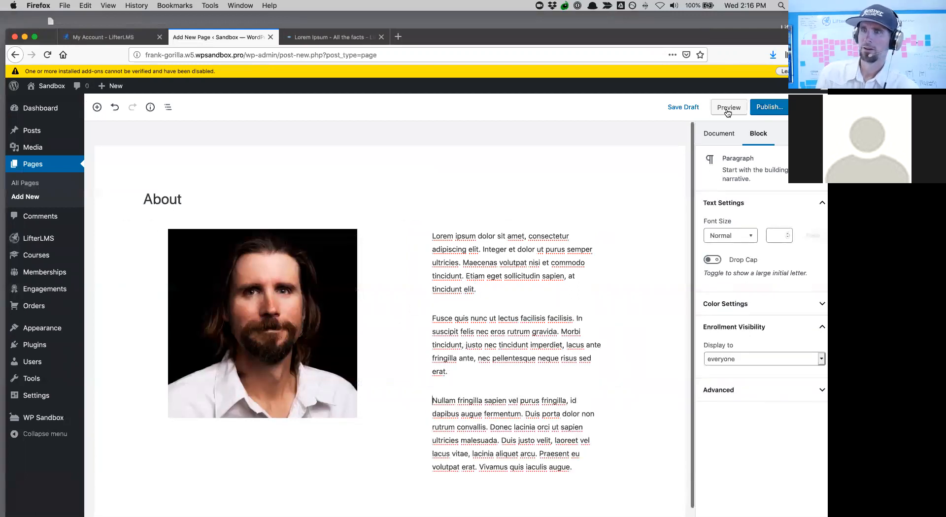
- Publish the About page and view it live
left_click(769, 107)
left_click(770, 108)
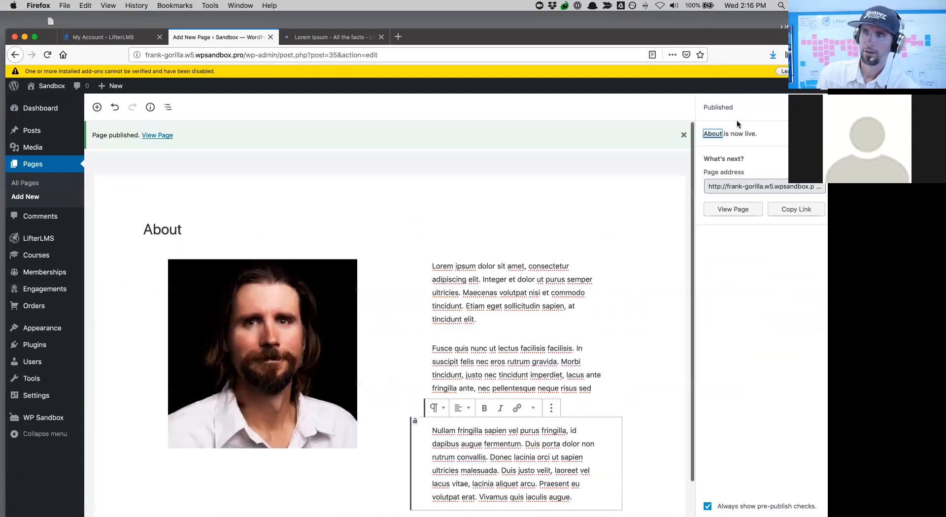
left_click(739, 211)
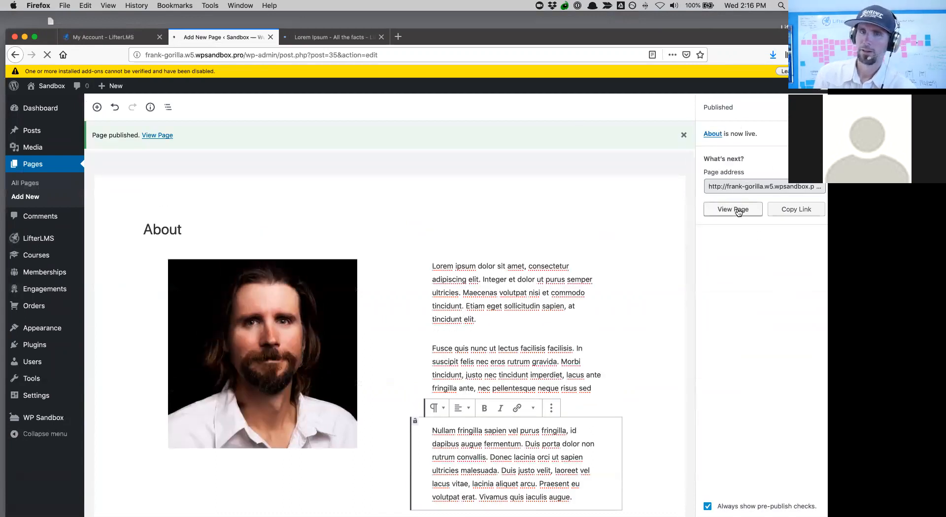
scroll(504, 284, "down", 2)
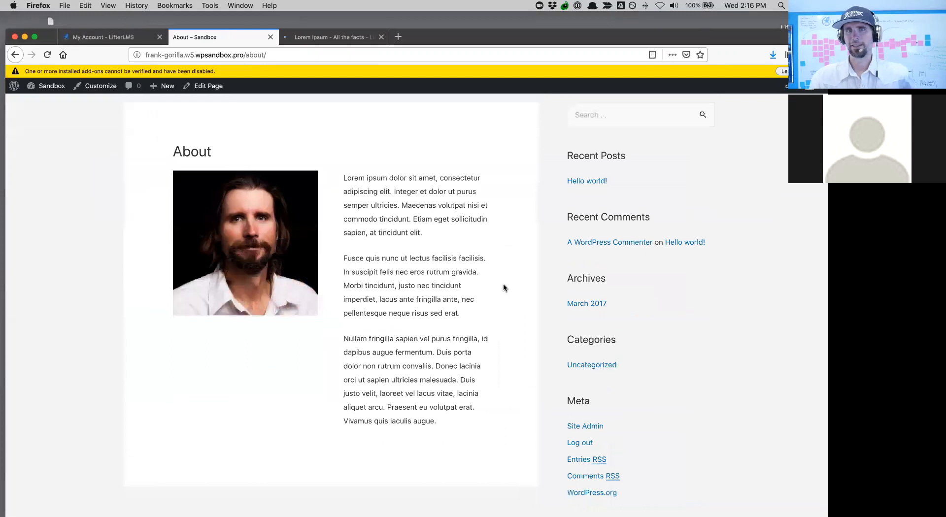
scroll(503, 284, "up", 2)
- Set the About page's Astra Sidebar option to No Sidebar and update the page
left_click(200, 87)
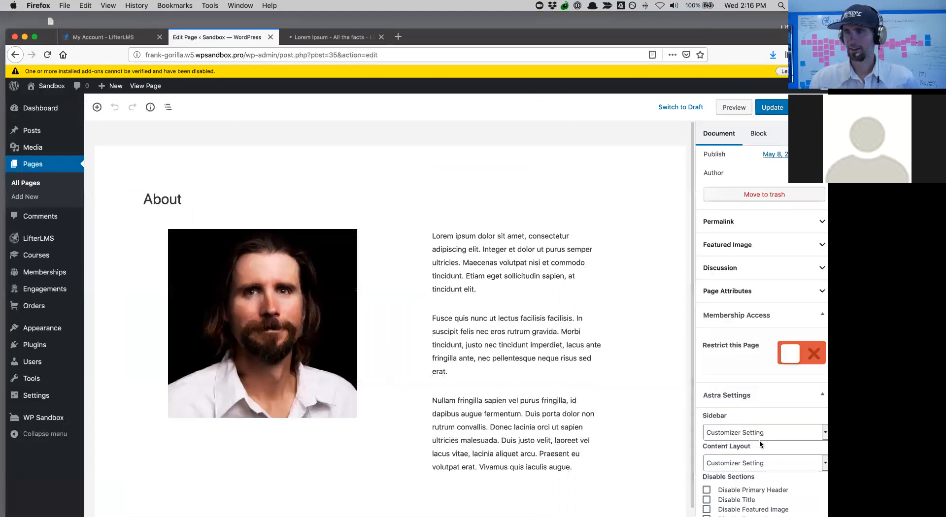
scroll(761, 444, "down", 2)
left_click(724, 397)
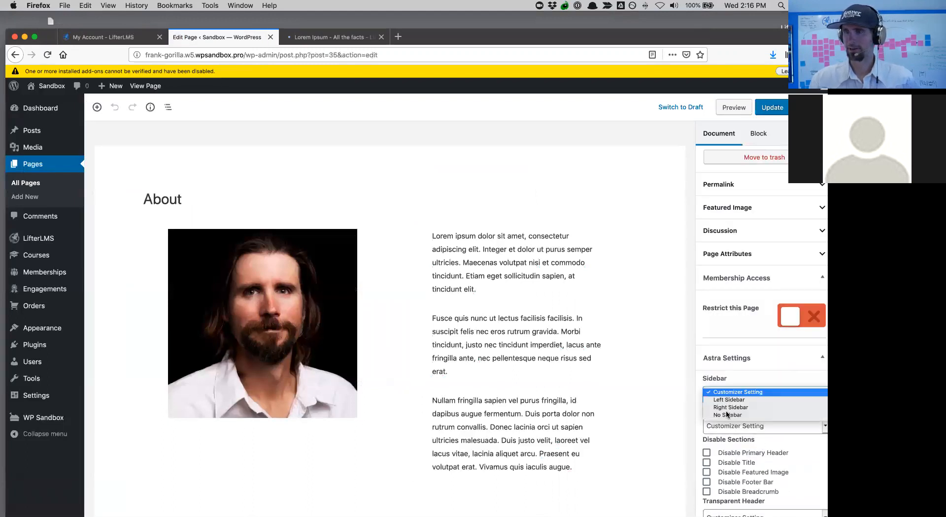
left_click(727, 415)
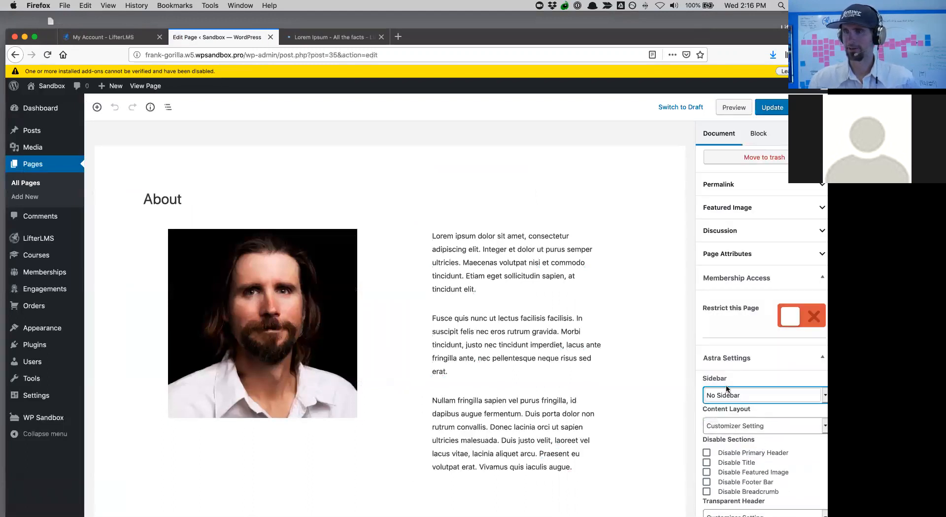
left_click(773, 108)
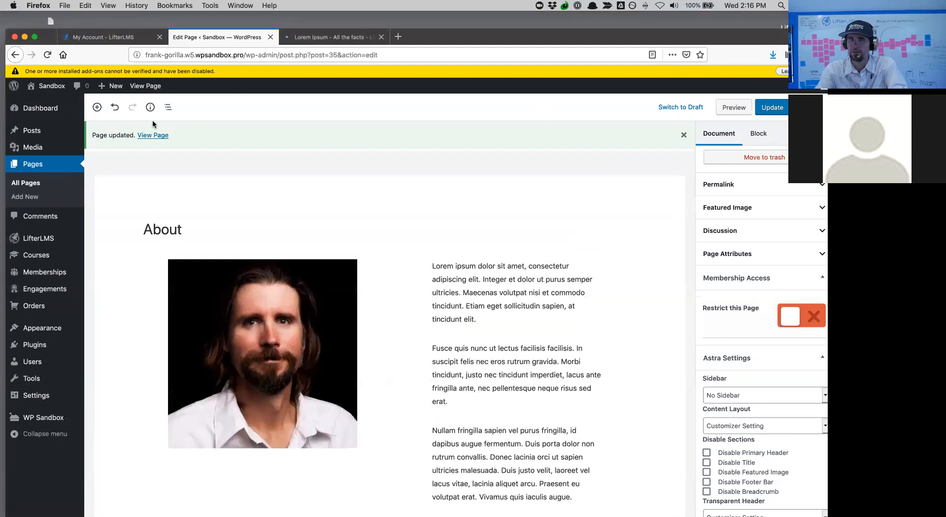
- View the updated full-width About page
left_click(153, 138)
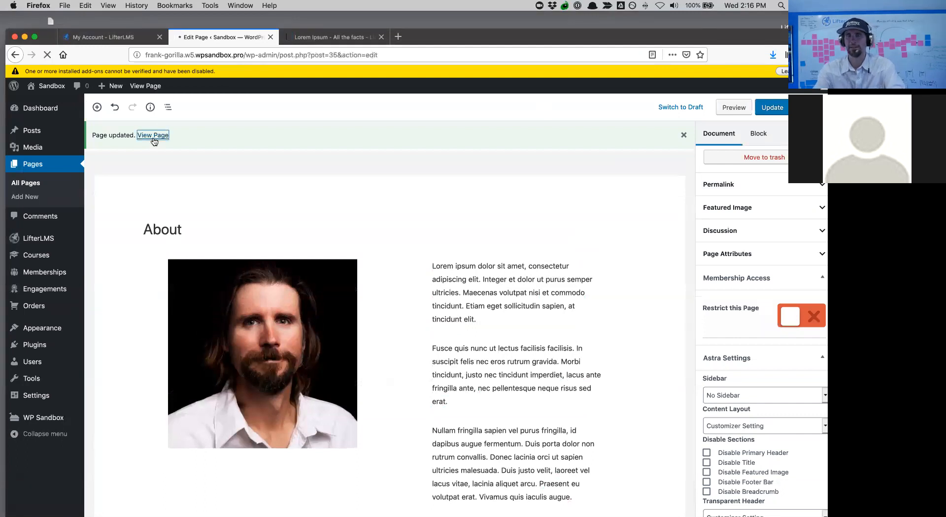
scroll(377, 374, "down", 3)
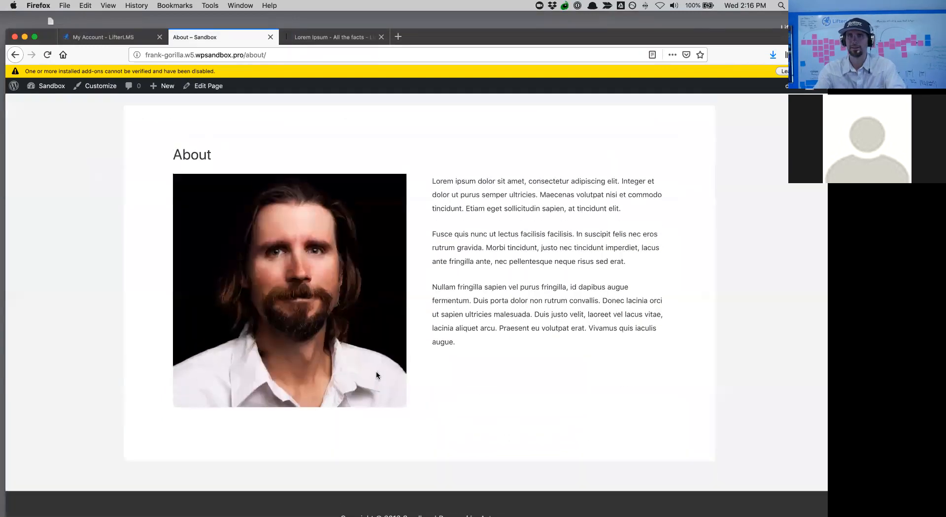
scroll(376, 375, "up", 2)
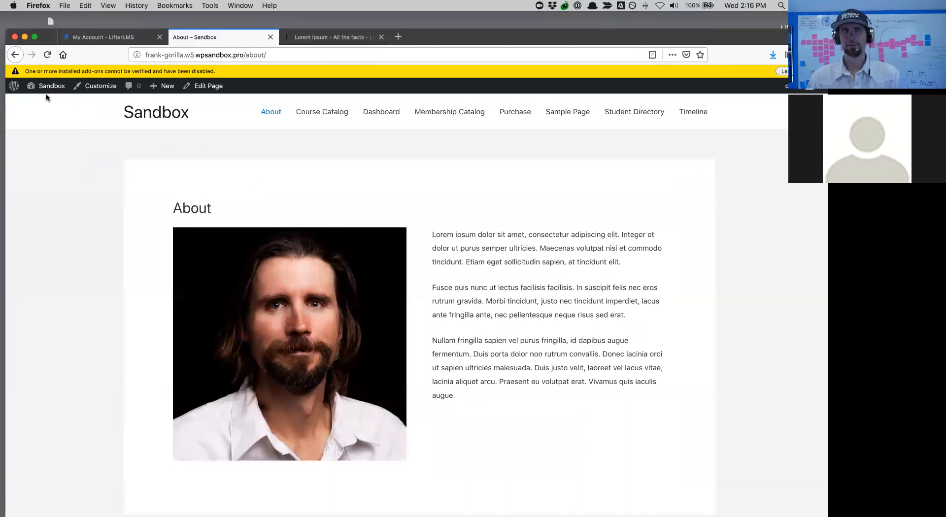
- Create a new page from the admin bar's + New menu
mouse_move(170, 91)
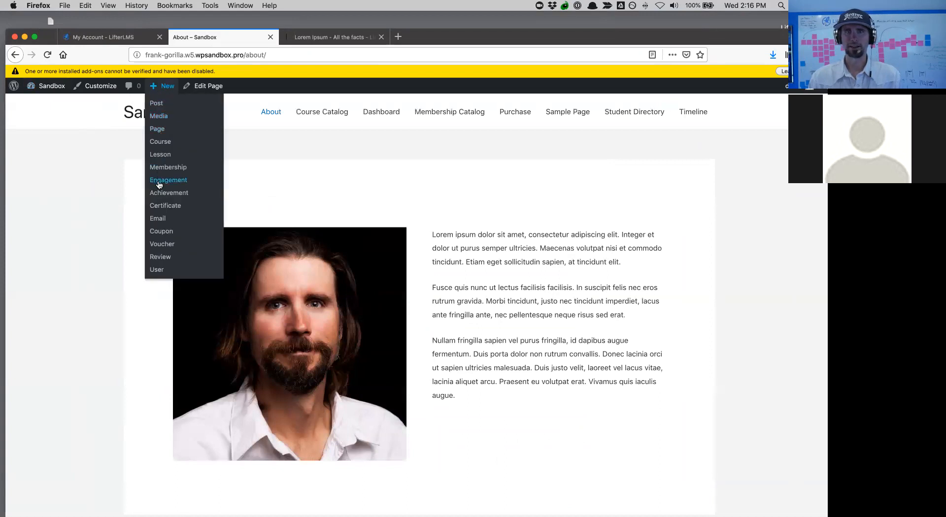
left_click(158, 130)
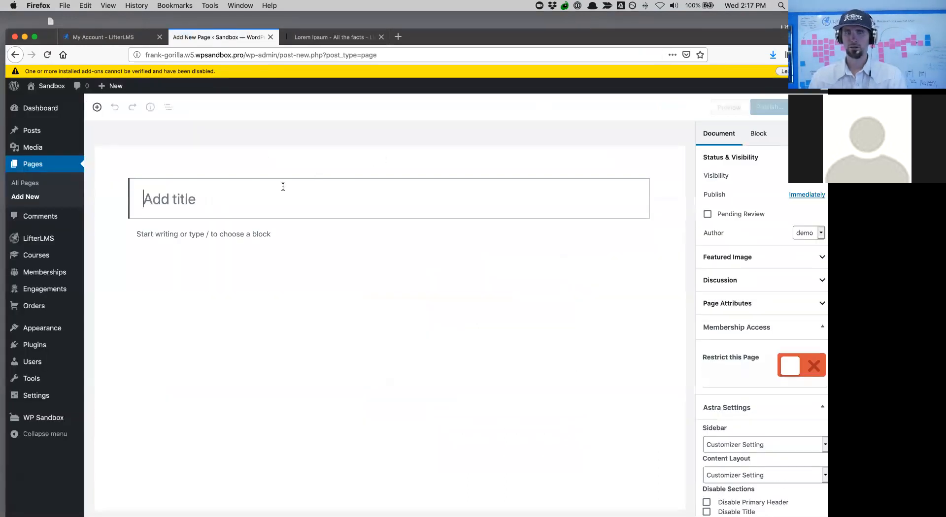
- Title the page 'Contact' and begin typing 'Contact Form' as its first paragraph
type("Contact")
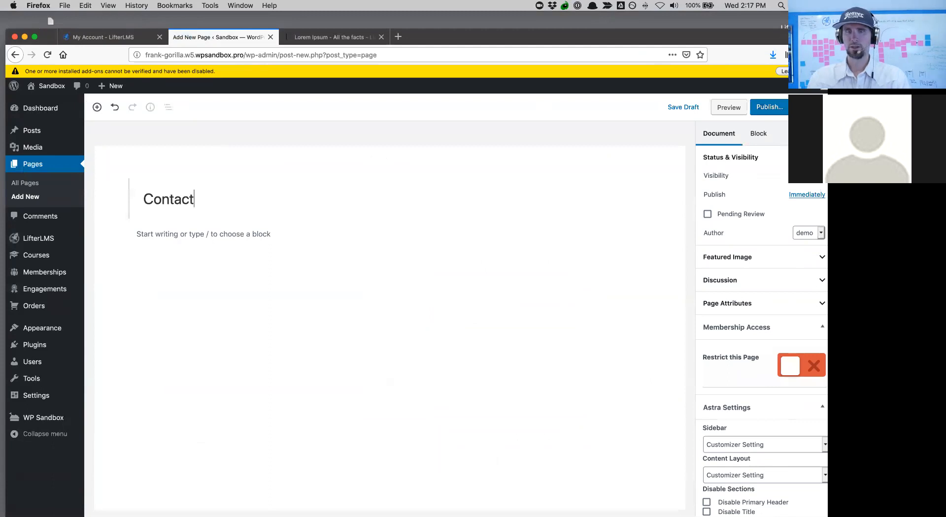
left_click(206, 234)
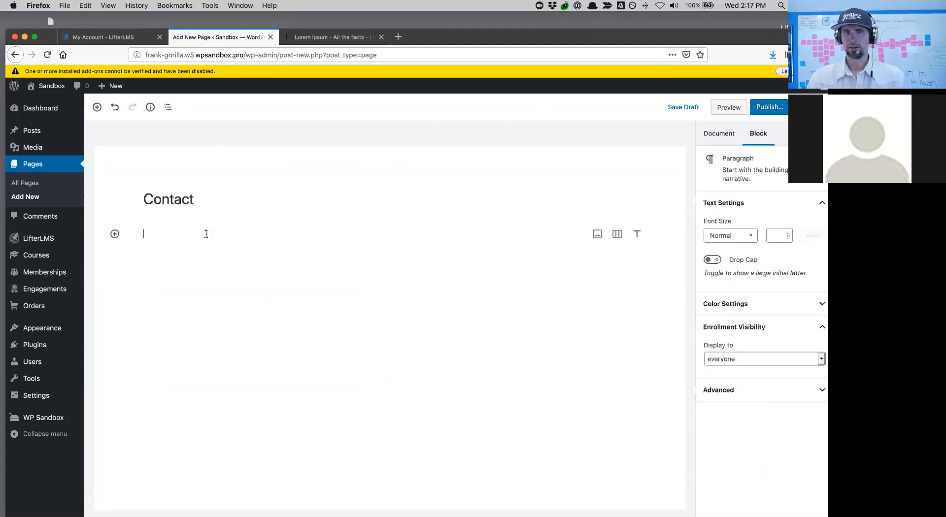
type("Contact Form")
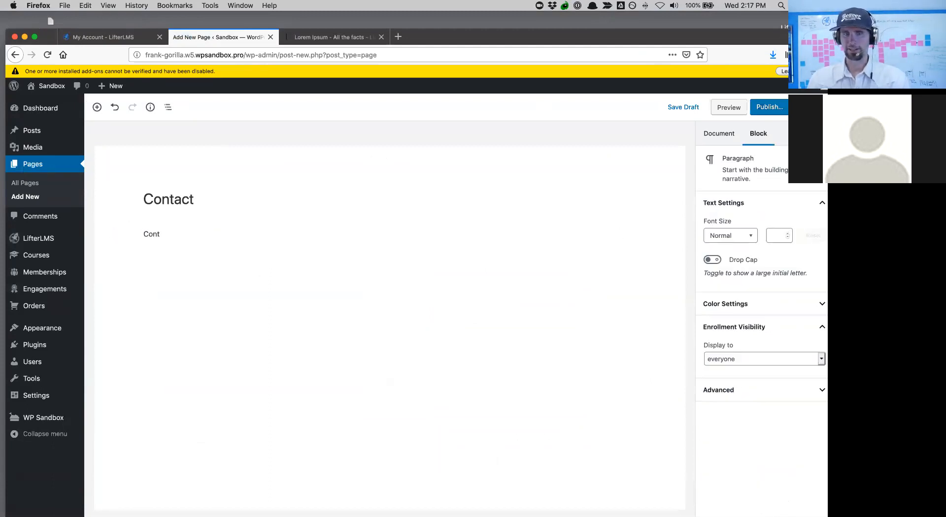
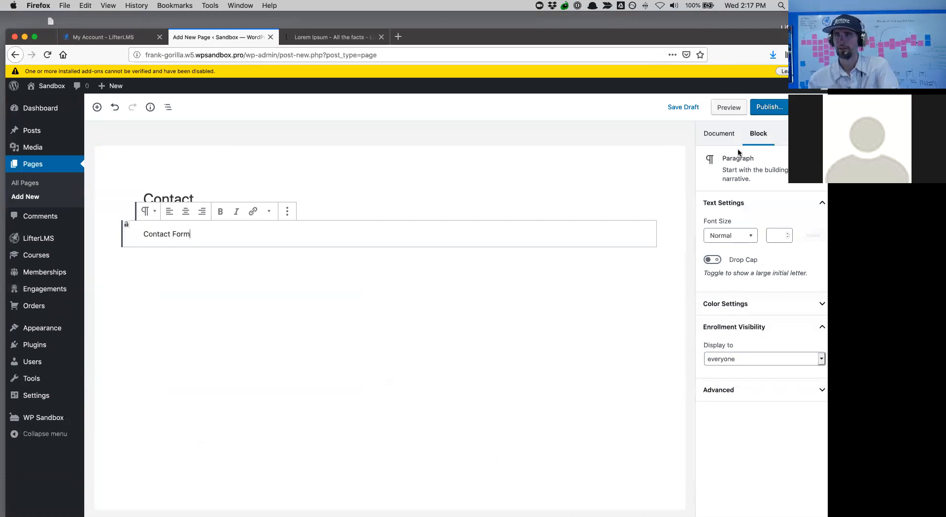
- Set the Contact page's Astra sidebar layout to No Sidebar
left_click(720, 135)
left_click(718, 445)
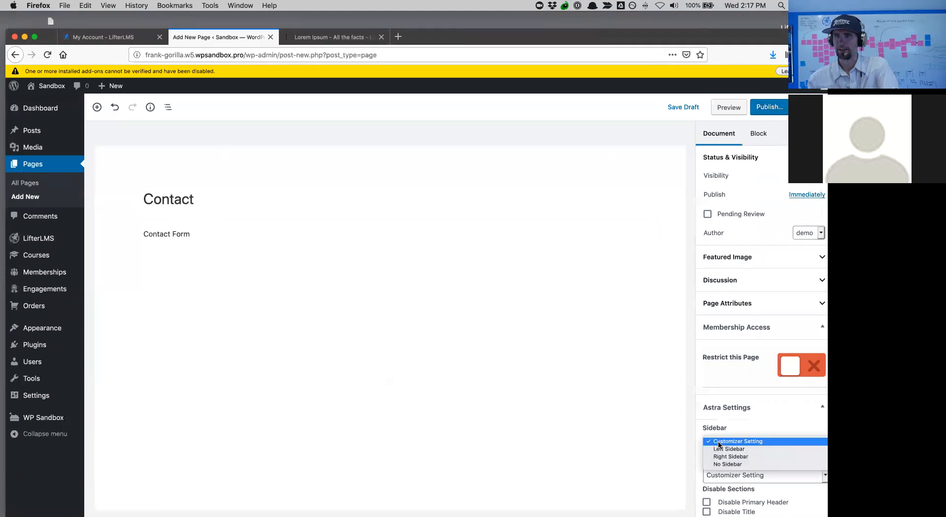
left_click(723, 465)
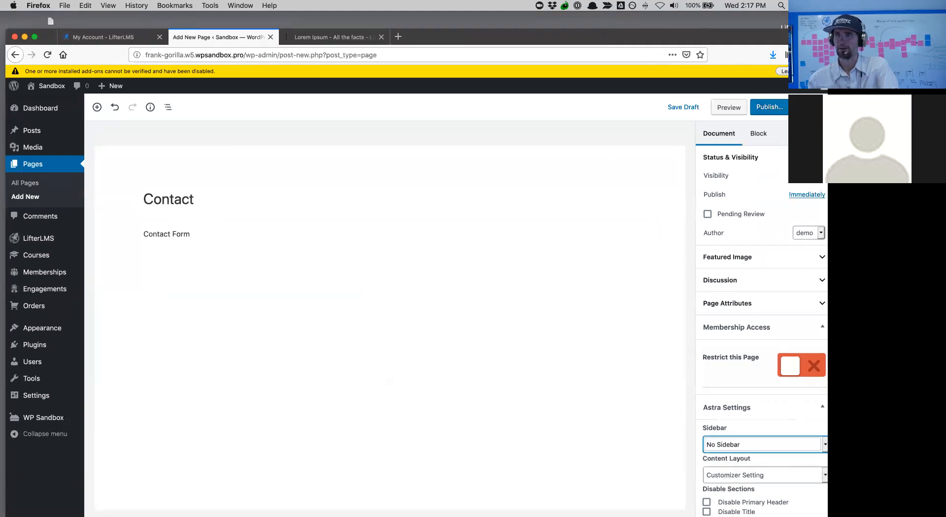
- Publish the Contact page
left_click(771, 110)
left_click(772, 110)
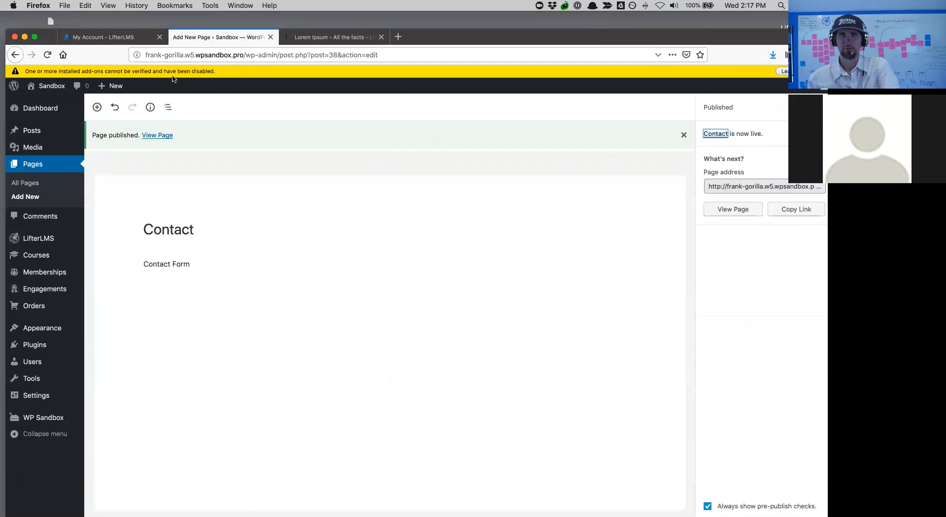
mouse_move(115, 86)
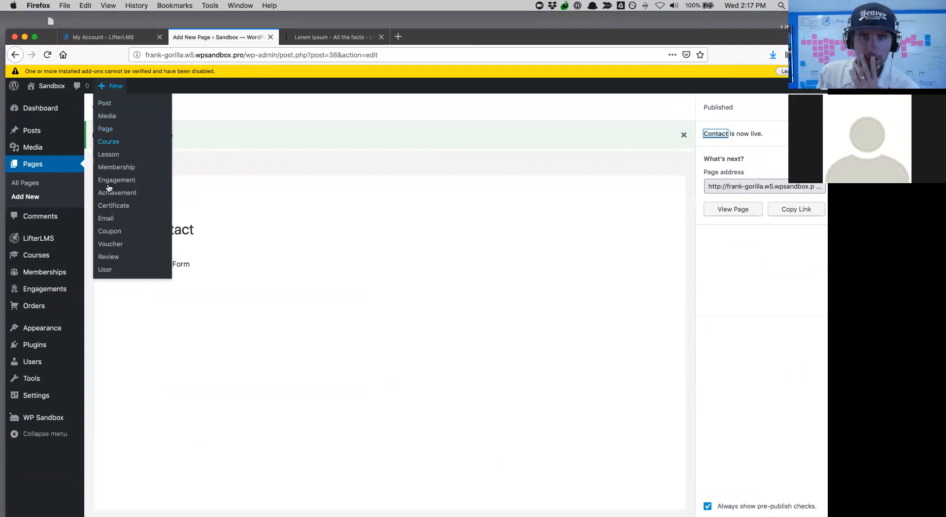
- Create a new page titled 'Welcome' and set its sidebar to No Sidebar
left_click(106, 129)
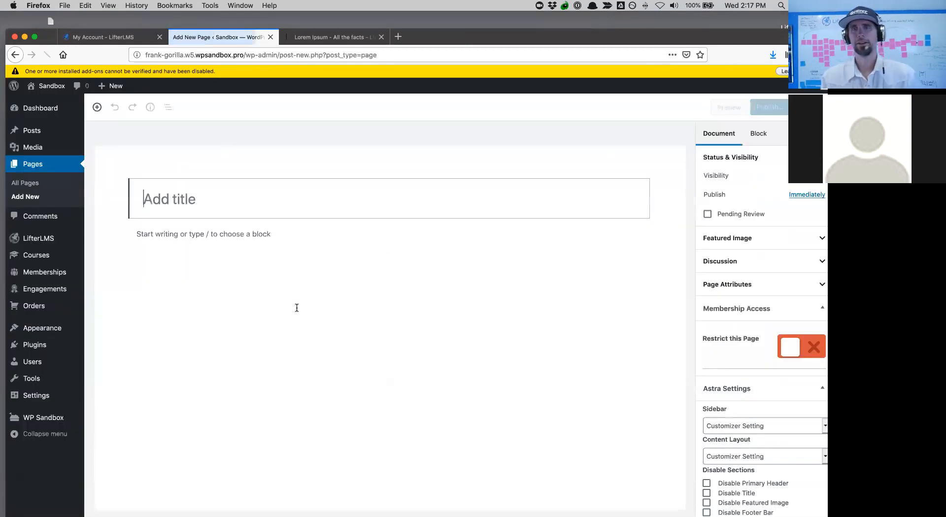
type("W")
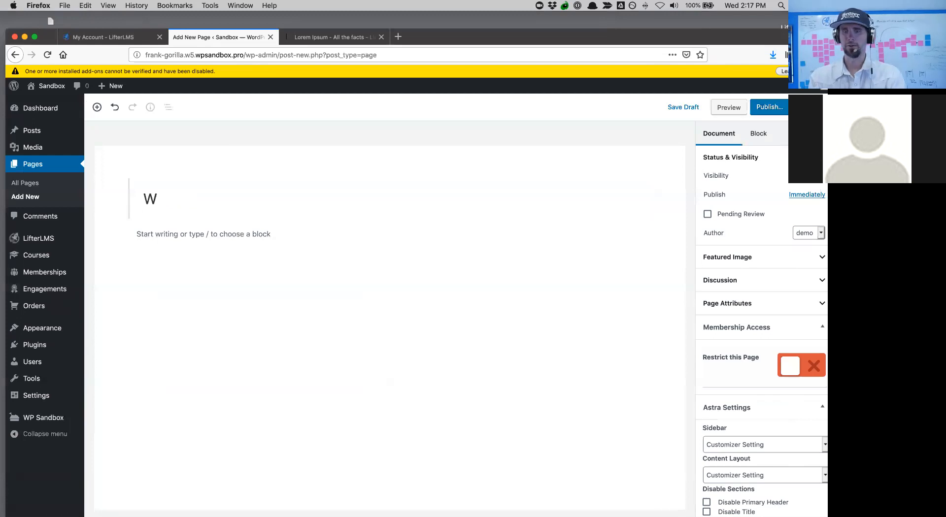
type("elcome")
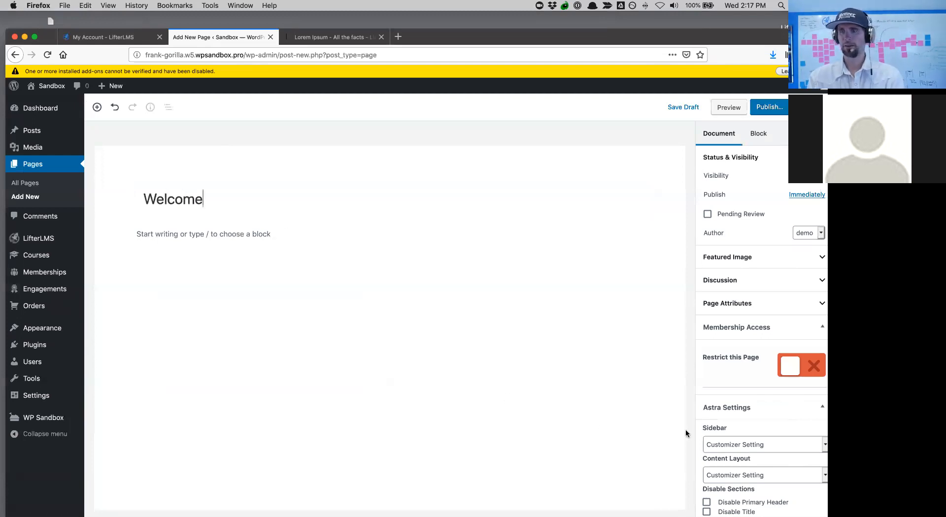
left_click(709, 439)
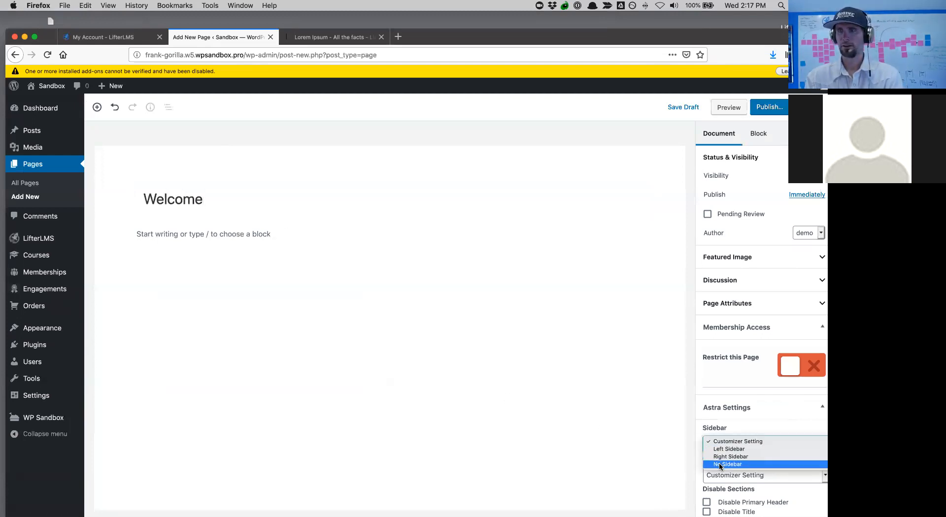
left_click(725, 464)
- Copy the first four lorem ipsum paragraphs into the Welcome page body
left_click(204, 238)
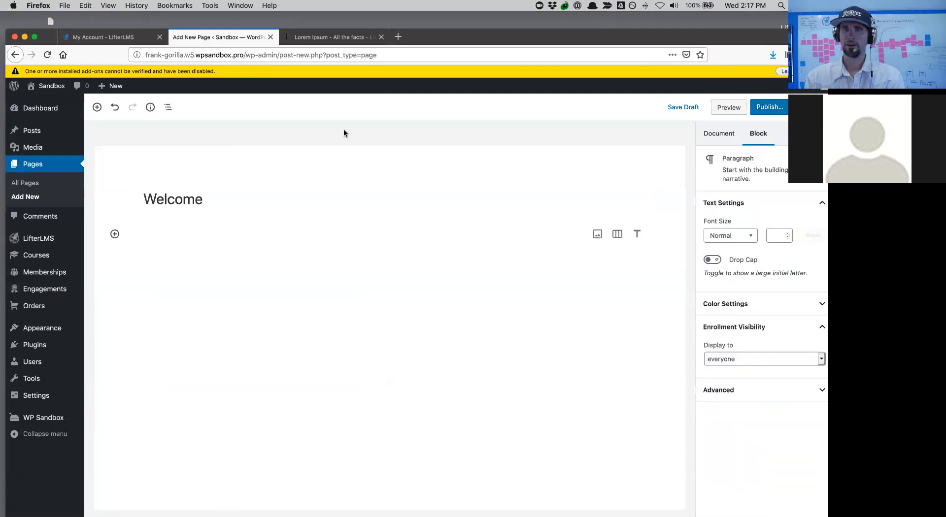
left_click(296, 39)
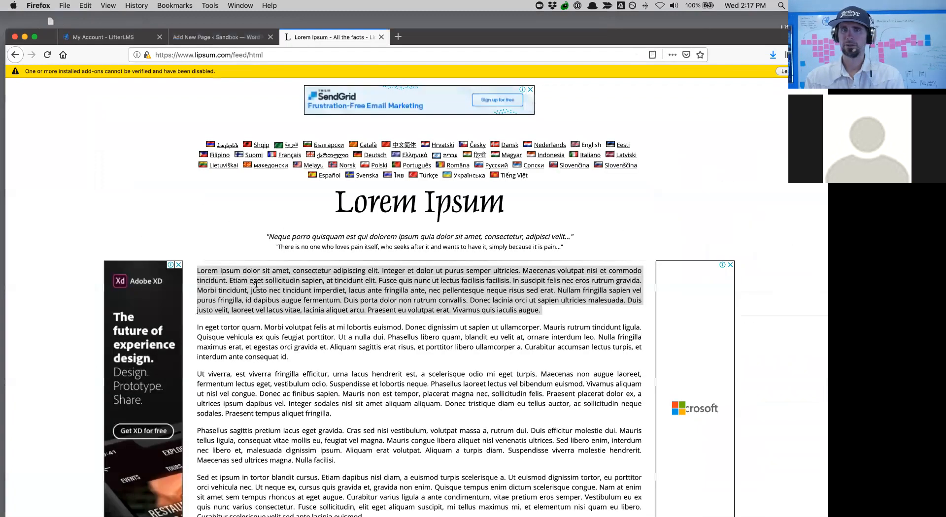
left_click_drag(198, 270, 458, 466)
key("super+c")
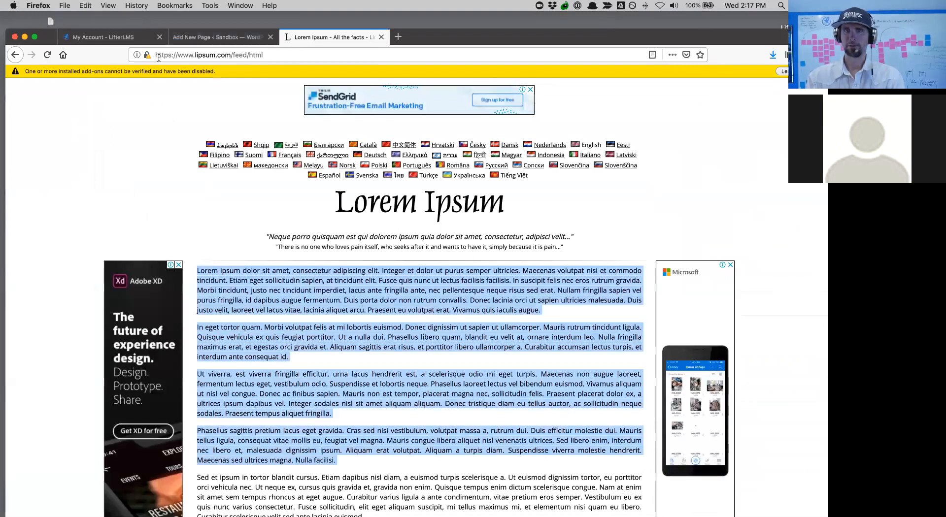
left_click(212, 37)
key("super+v")
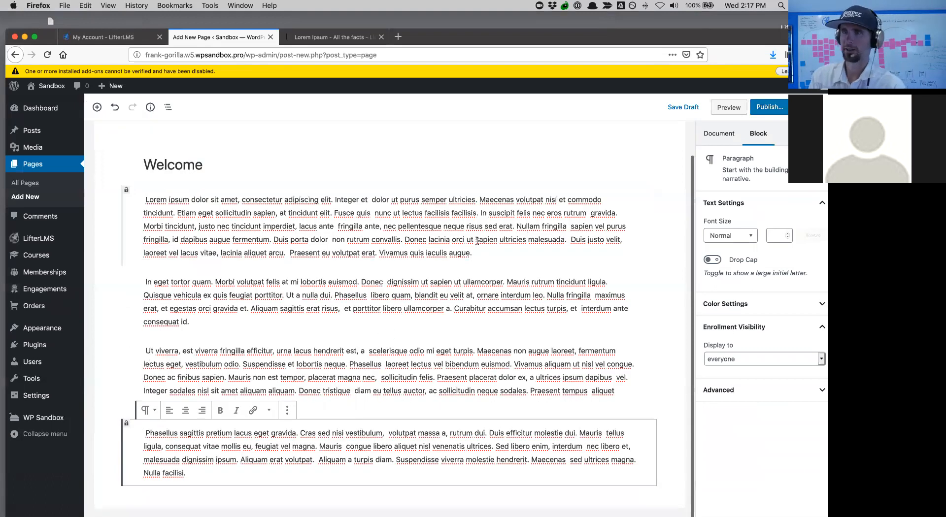
- Confirm No Sidebar in the page settings and publish the Welcome page
left_click(719, 134)
left_click(737, 446)
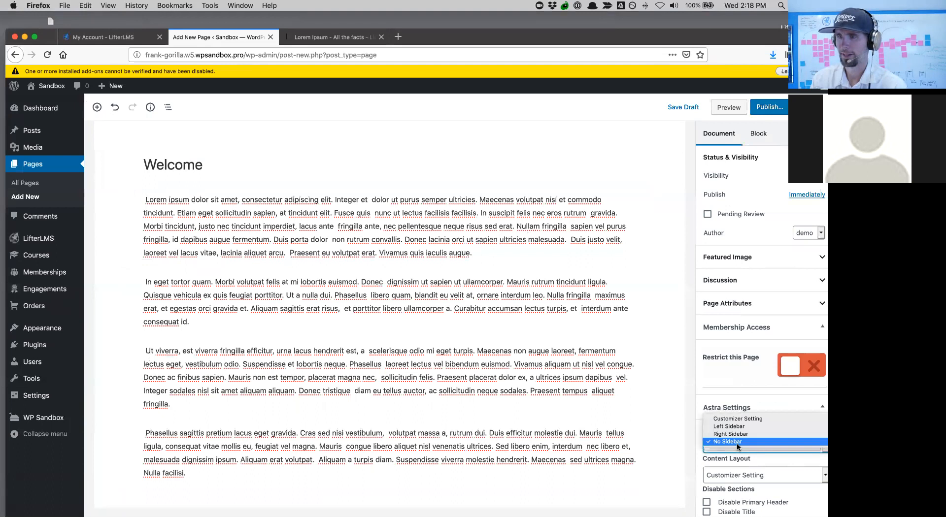
left_click(734, 443)
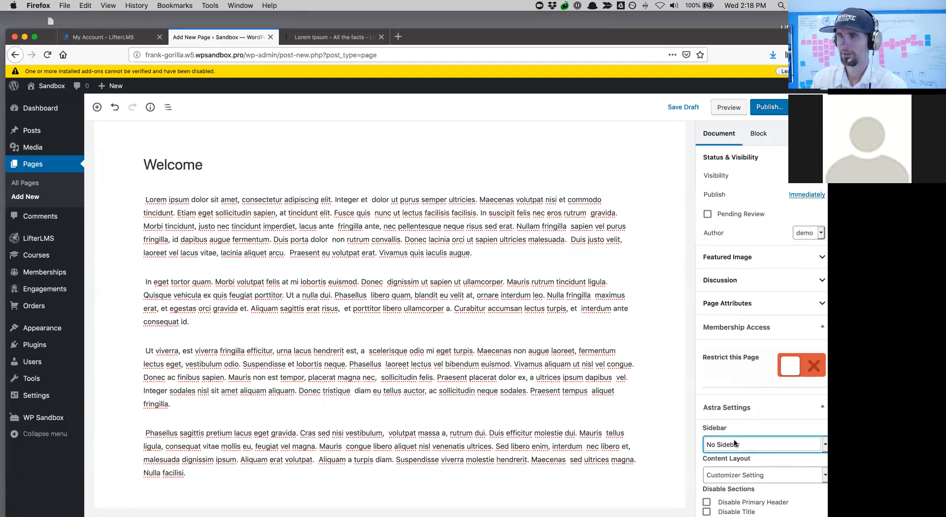
left_click(774, 112)
left_click(773, 110)
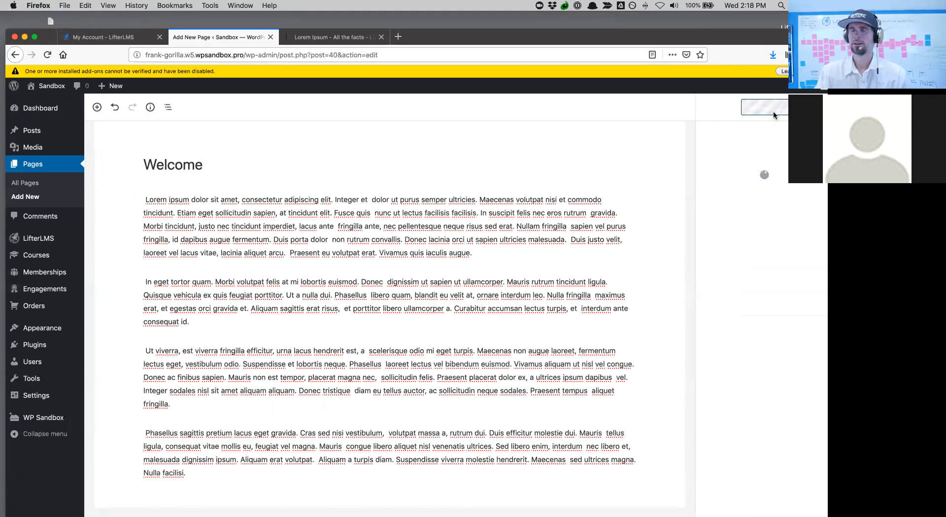
- View the published Welcome page on the live site
left_click(166, 136)
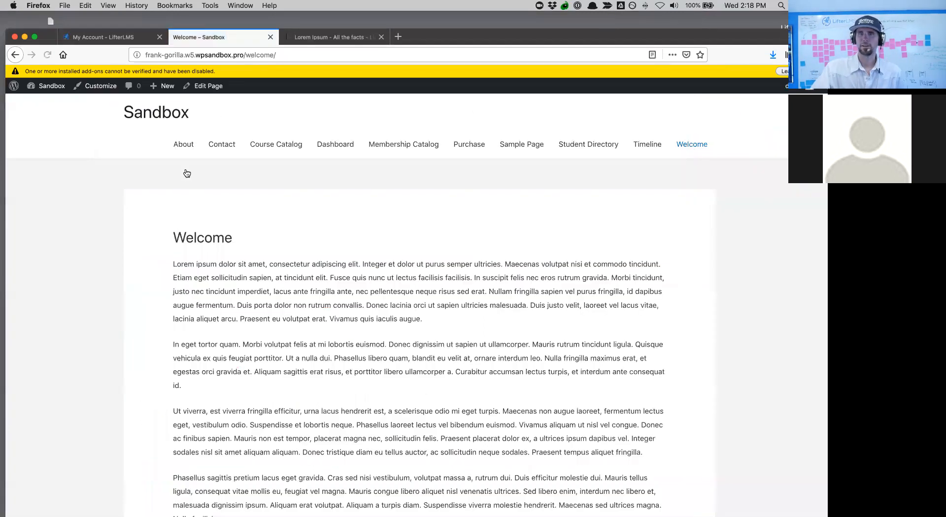
scroll(282, 357, "down", 5)
scroll(282, 356, "up", 5)
scroll(282, 357, "down", 4)
scroll(99, 255, "up", 4)
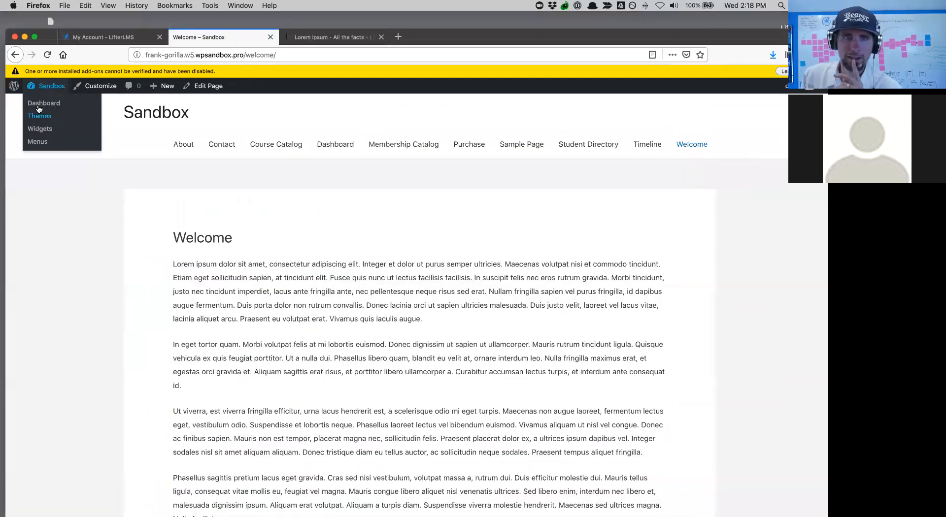
- Turn off At a Glance, Activity, Quick Draft and WordPress Events and News in Dashboard Screen Options
left_click(39, 105)
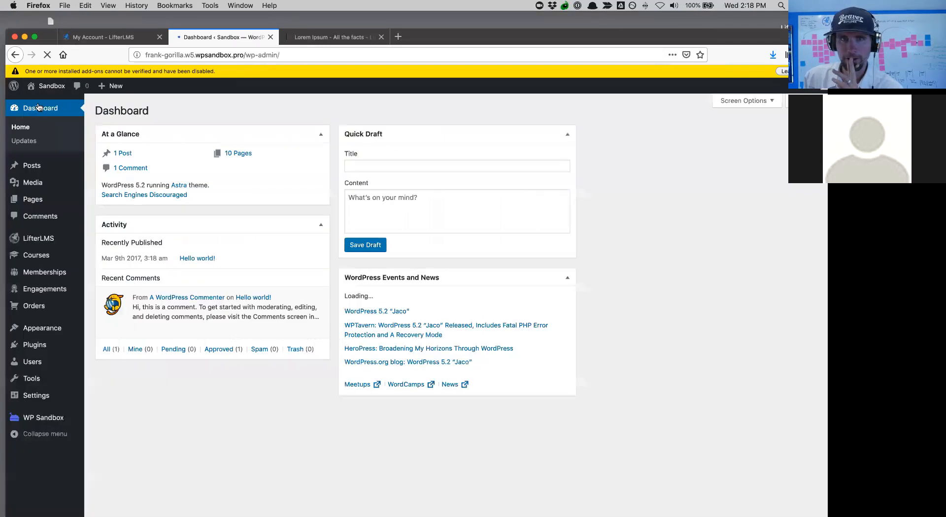
mouse_move(29, 263)
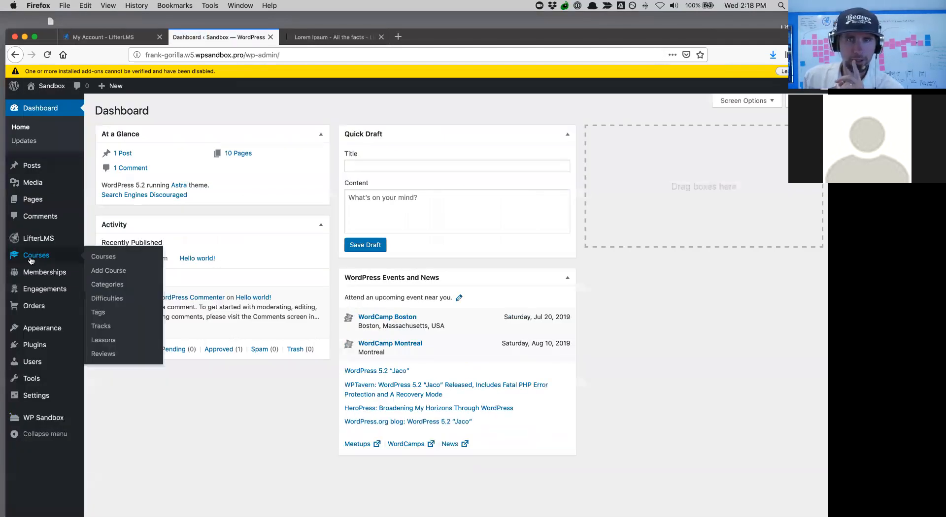
left_click(755, 100)
left_click(250, 122)
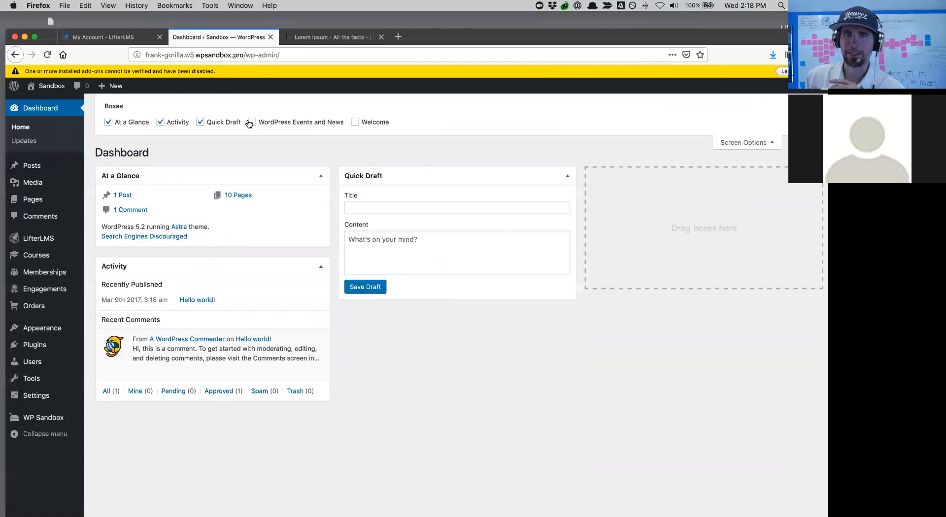
left_click(200, 123)
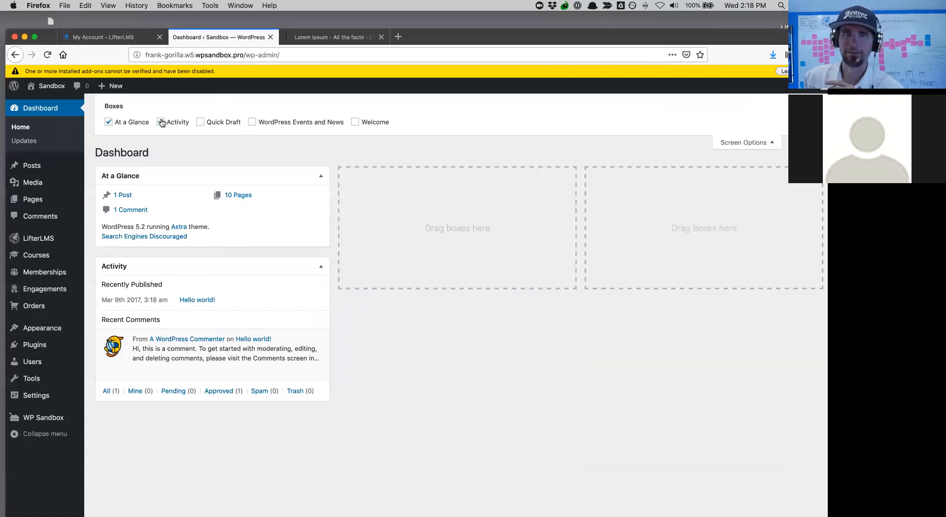
left_click(161, 122)
left_click(108, 122)
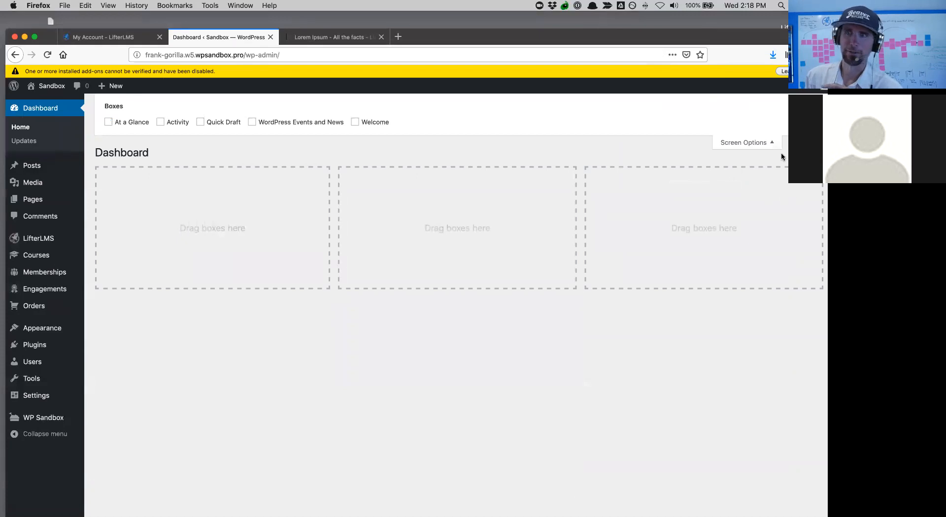
left_click(739, 143)
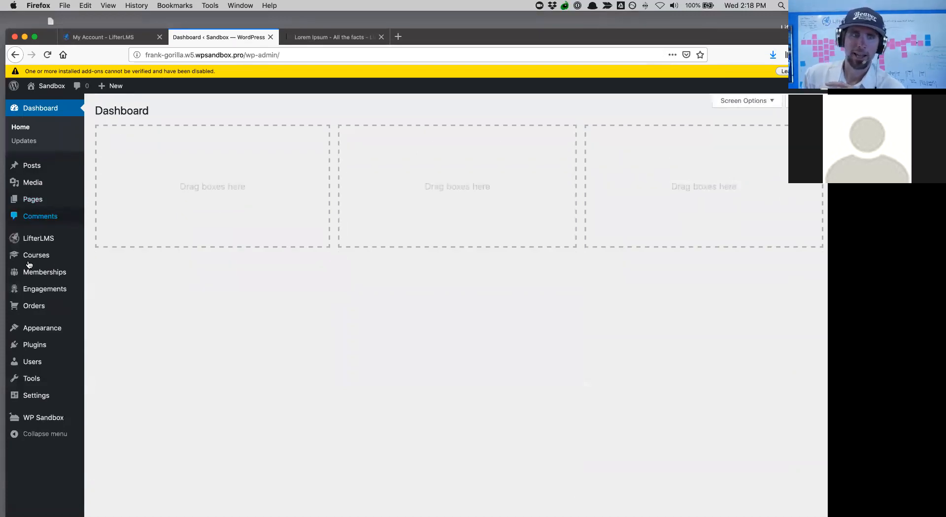
- Under Appearance > Menus, create an empty menu named 'Main Menu'
mouse_move(38, 327)
left_click(108, 372)
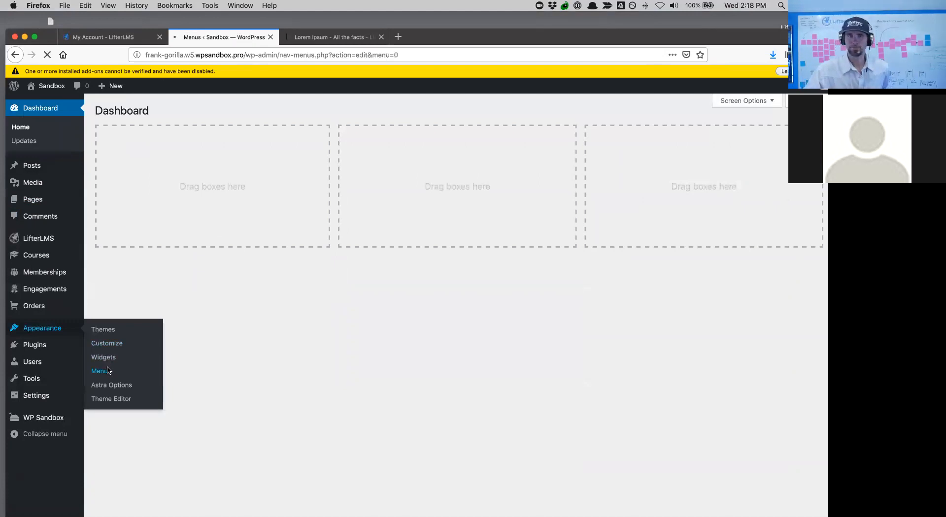
left_click(301, 218)
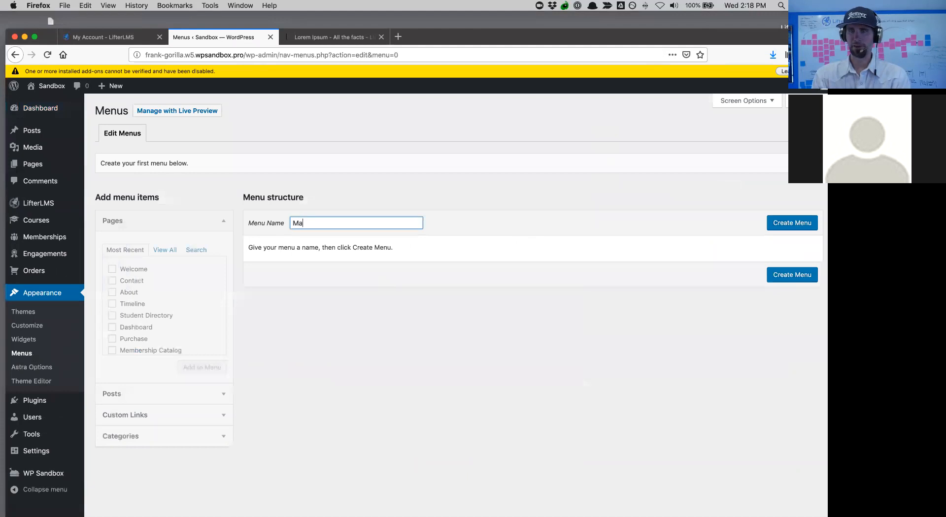
type("Main Menu")
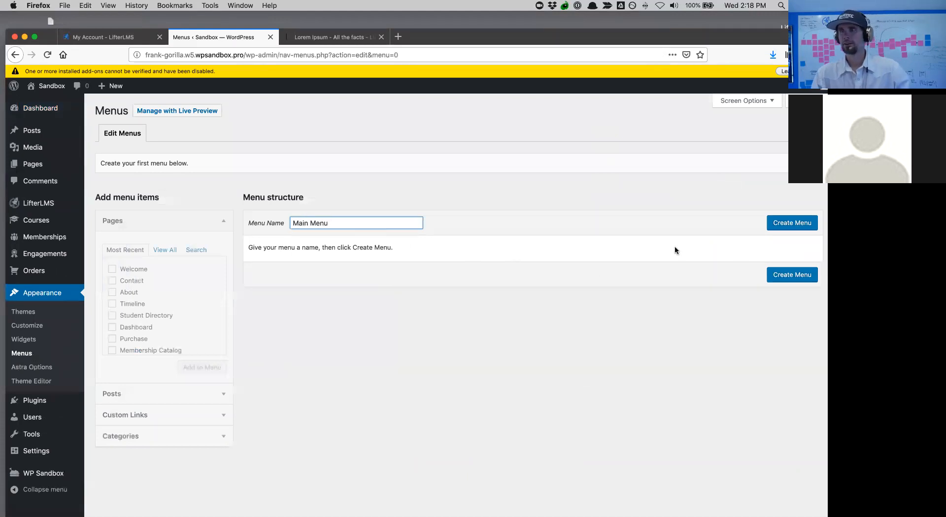
left_click(782, 230)
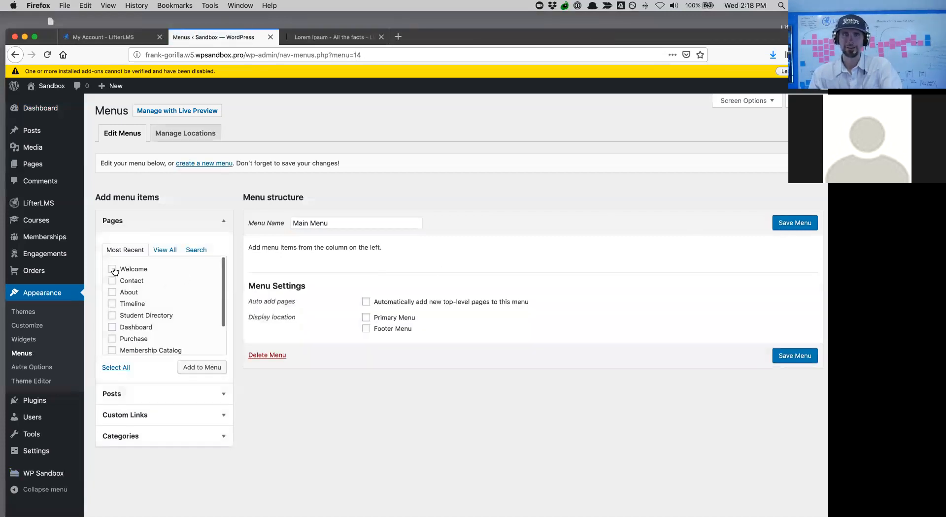
scroll(144, 327, "down", 2)
scroll(145, 328, "up", 2)
scroll(146, 329, "down", 2)
scroll(147, 330, "up", 2)
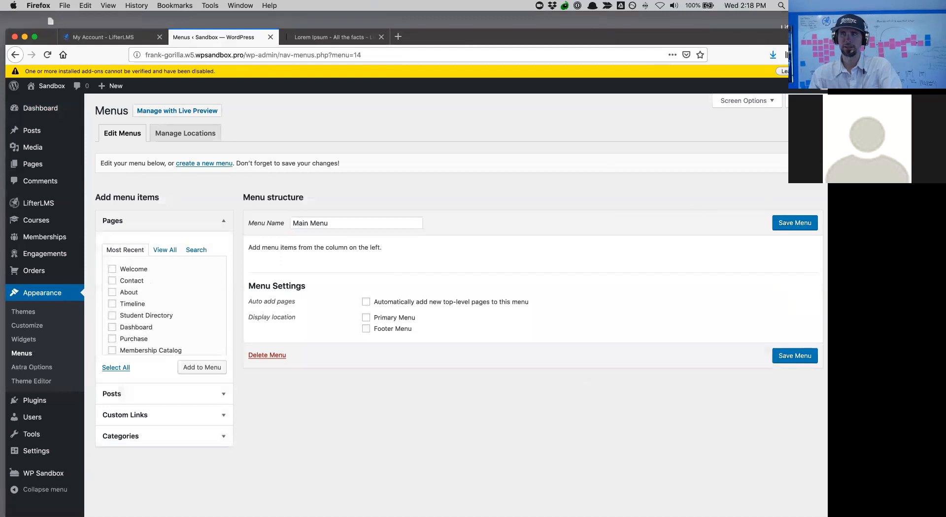
- Dismiss the add-on warning and enable LifterLMS items in the Menus Screen Options
left_click(823, 71)
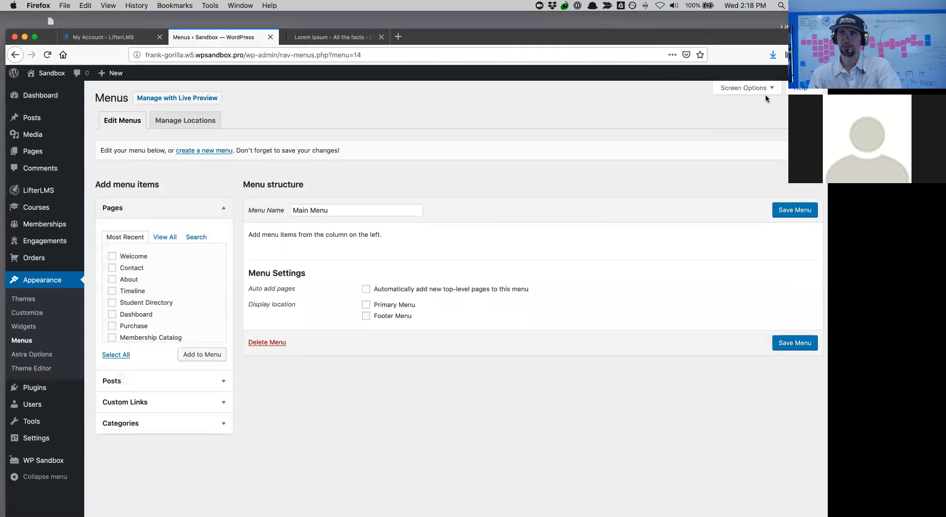
left_click(753, 87)
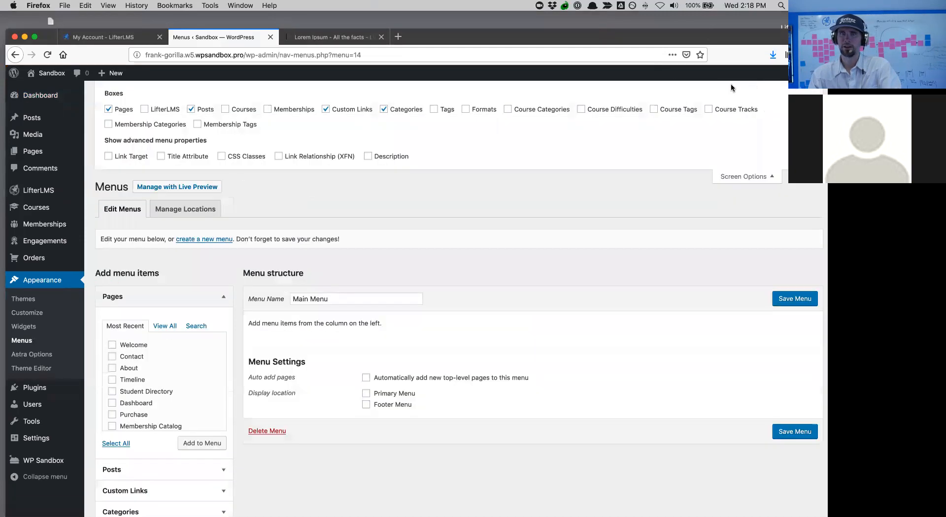
left_click(166, 109)
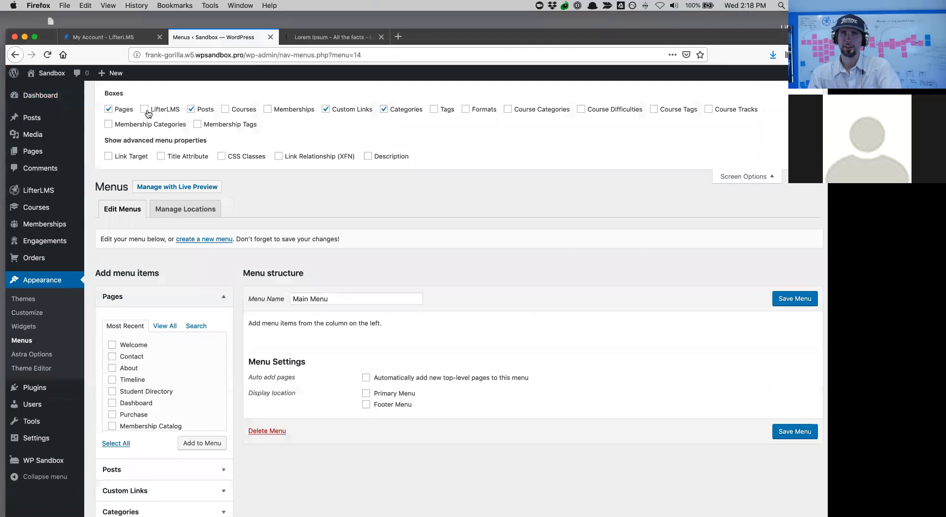
left_click(753, 177)
- Tick Course Catalog and Dashboard in the Pages box and expand the LifterLMS box
scroll(151, 298, "down", 2)
scroll(148, 298, "up", 2)
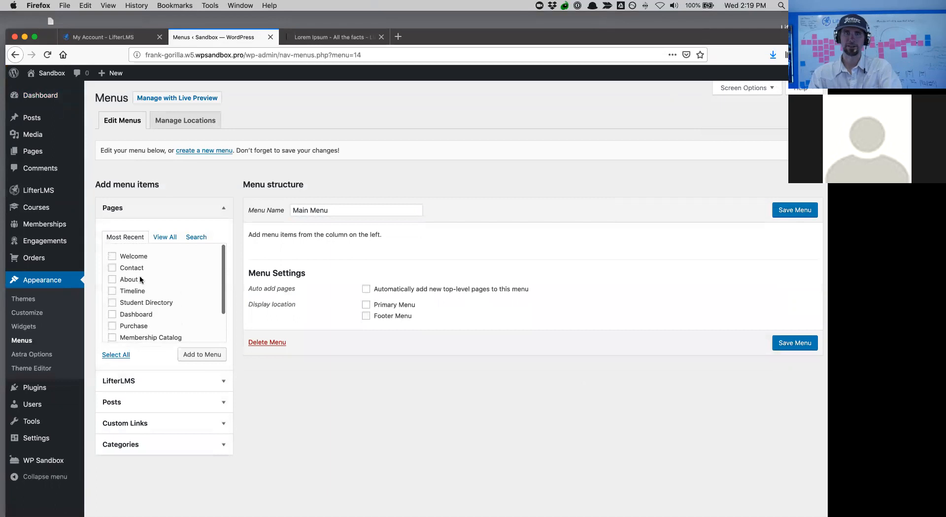
scroll(145, 297, "down", 2)
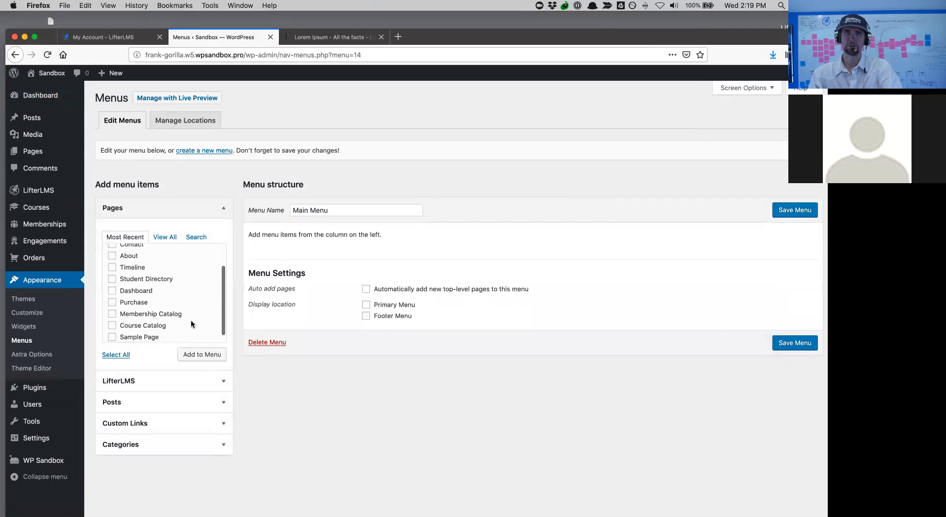
scroll(190, 311, "up", 2)
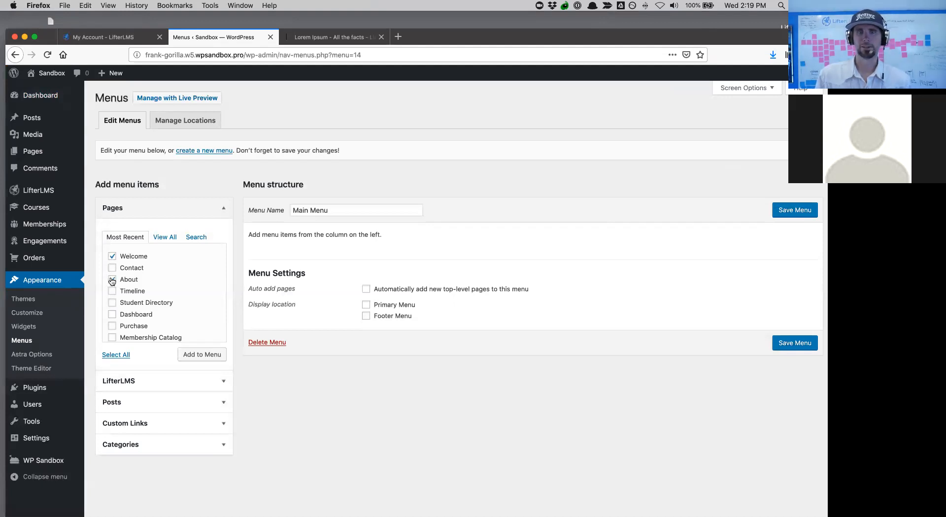
scroll(198, 324, "down", 2)
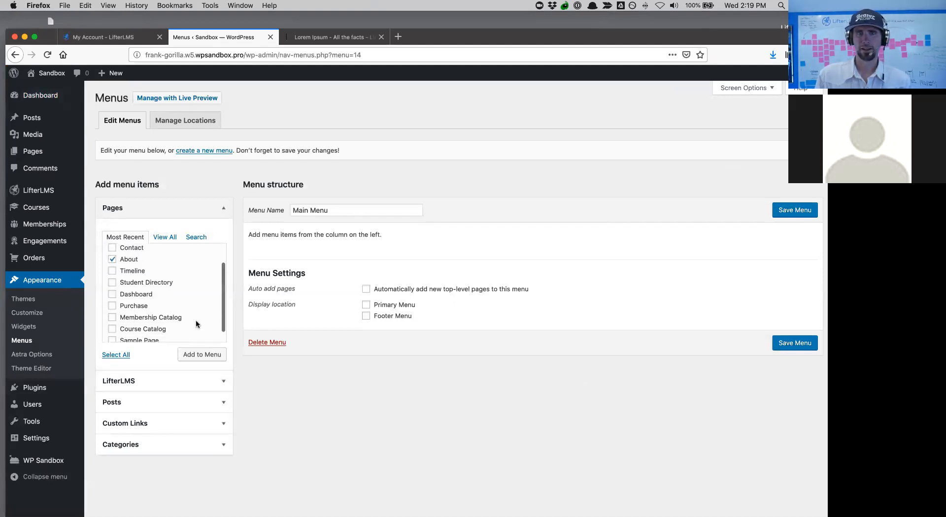
left_click(113, 329)
scroll(183, 308, "down", 1)
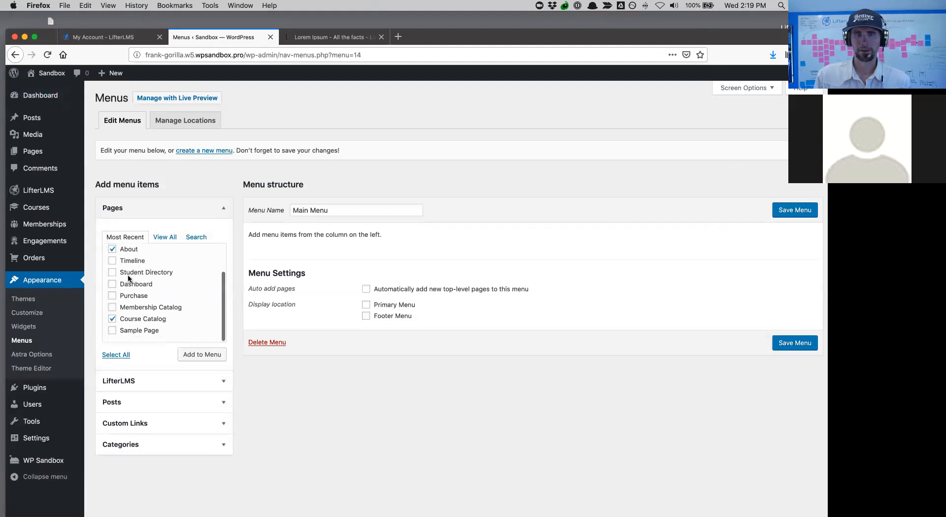
left_click(113, 285)
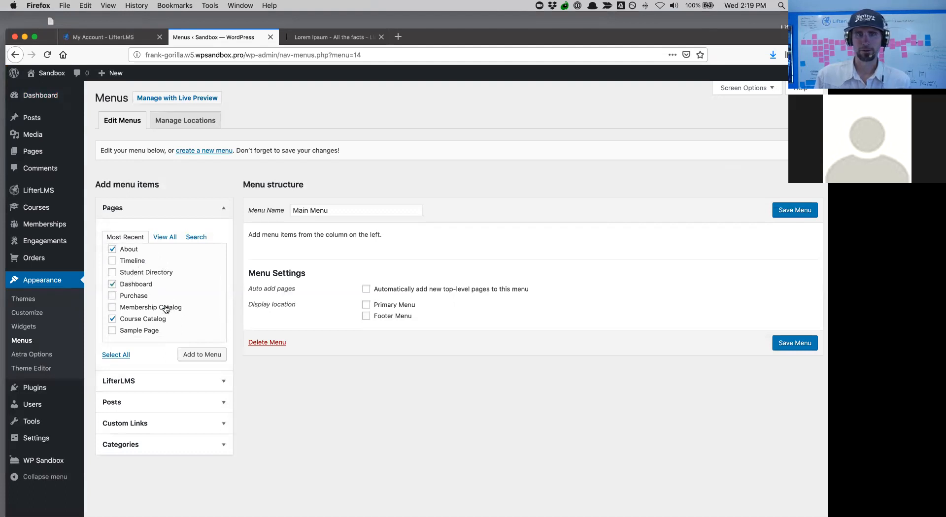
scroll(164, 309, "up", 2)
scroll(164, 309, "up", 1)
scroll(163, 309, "down", 3)
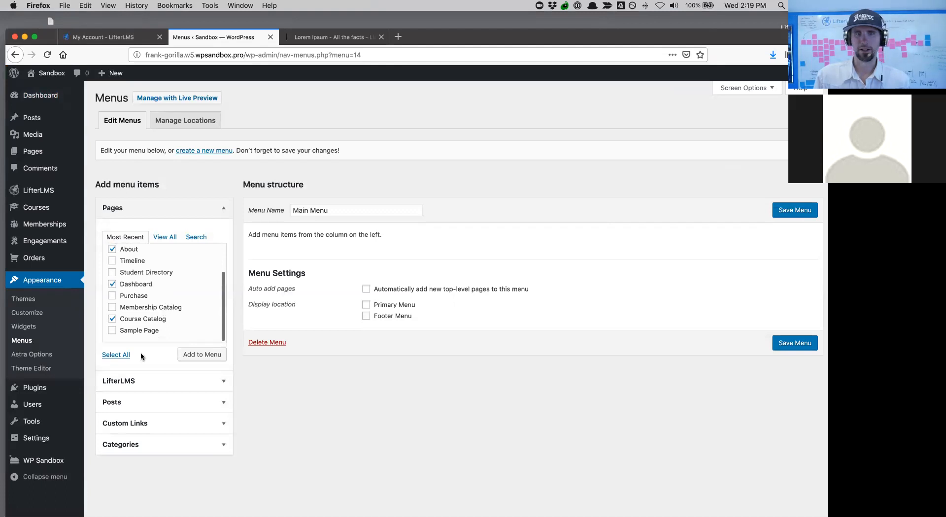
left_click(140, 379)
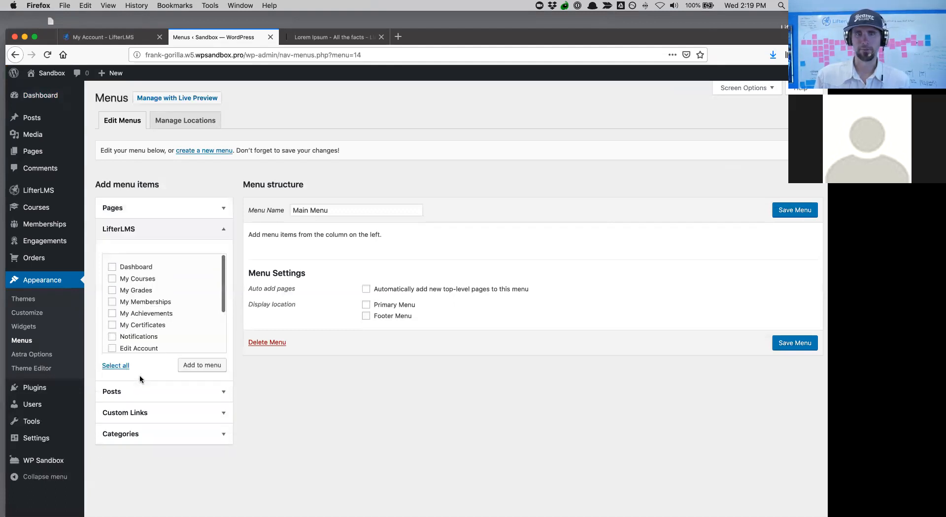
- Add the ticked pages to Main Menu and tick Sign Out in the LifterLMS box
left_click(167, 220)
left_click(202, 355)
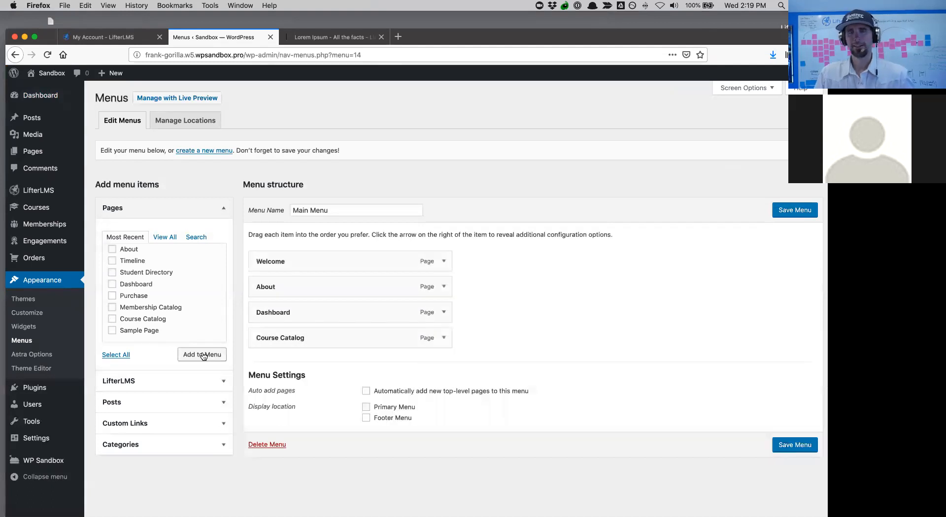
left_click(148, 381)
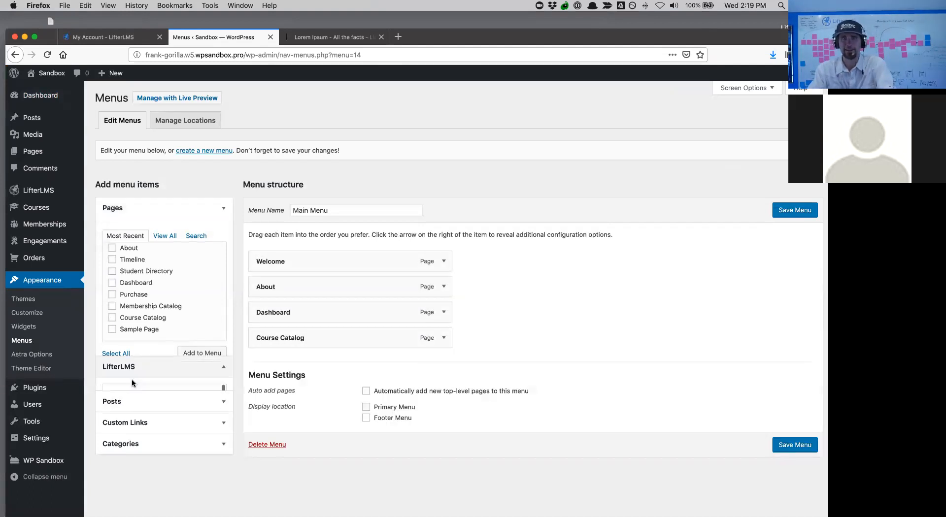
scroll(155, 338, "down", 2)
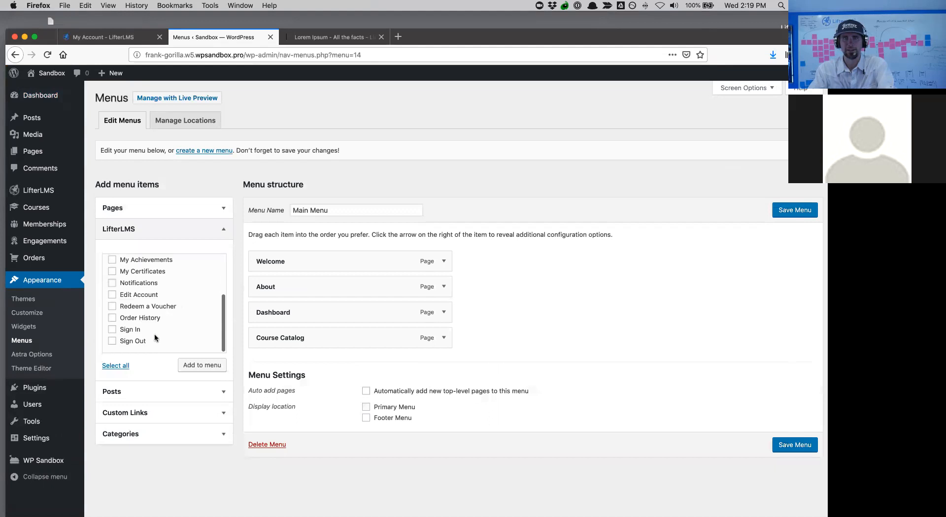
left_click(112, 341)
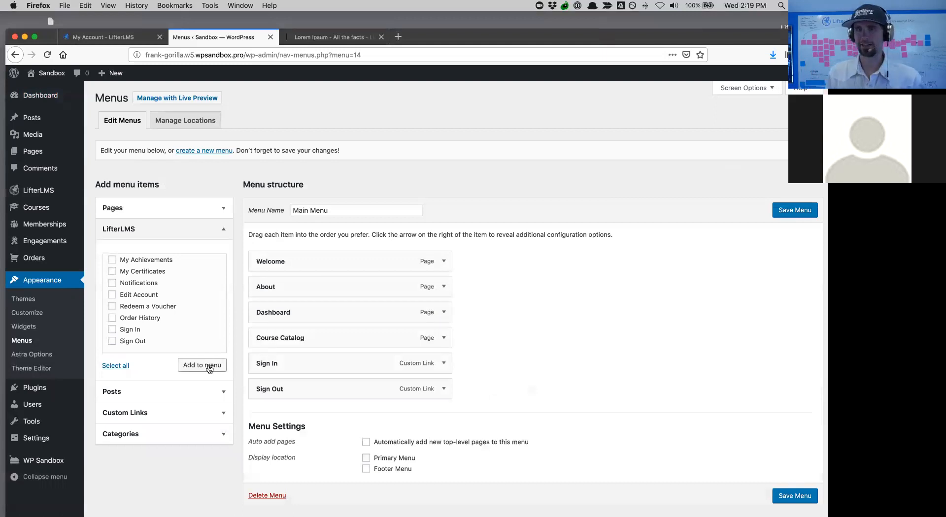
- Rename the Welcome menu item to 'Home' and move Dashboard below Course Catalog
left_click(443, 262)
left_click_drag(345, 295, 237, 287)
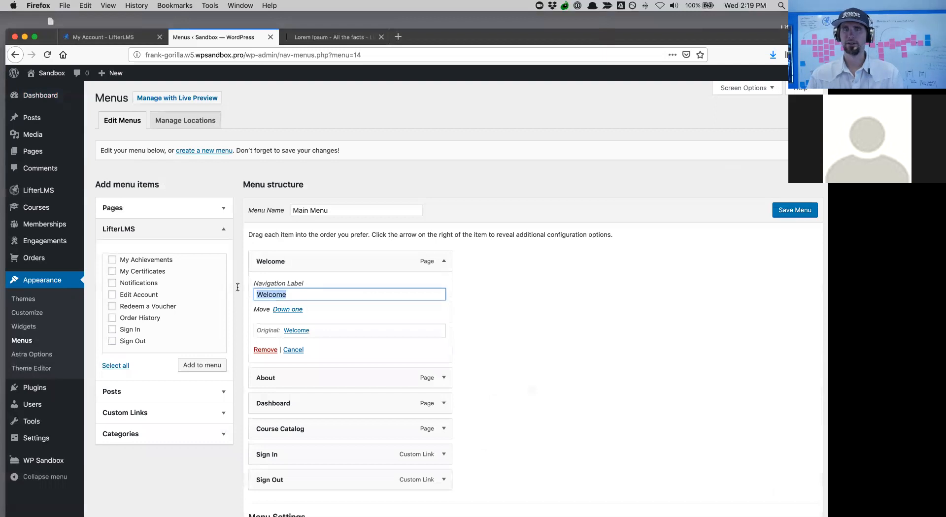
type("H")
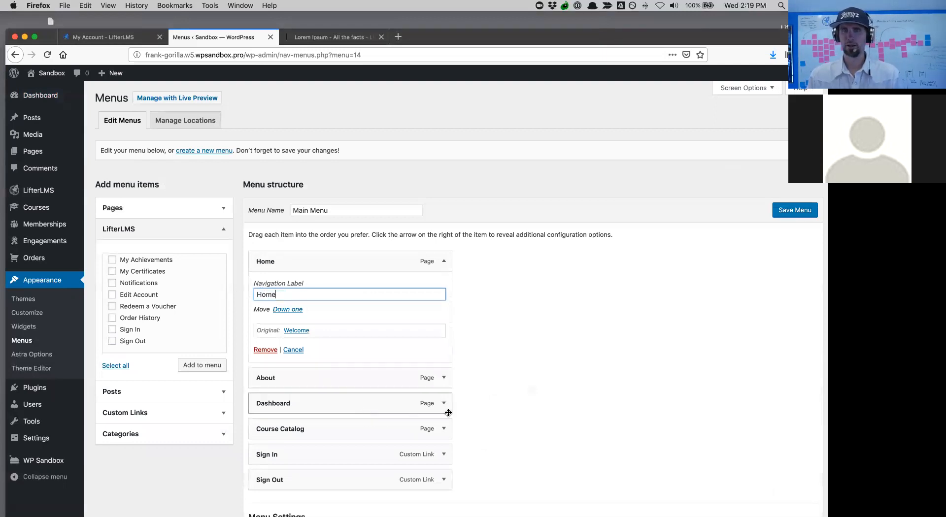
left_click_drag(359, 406, 356, 430)
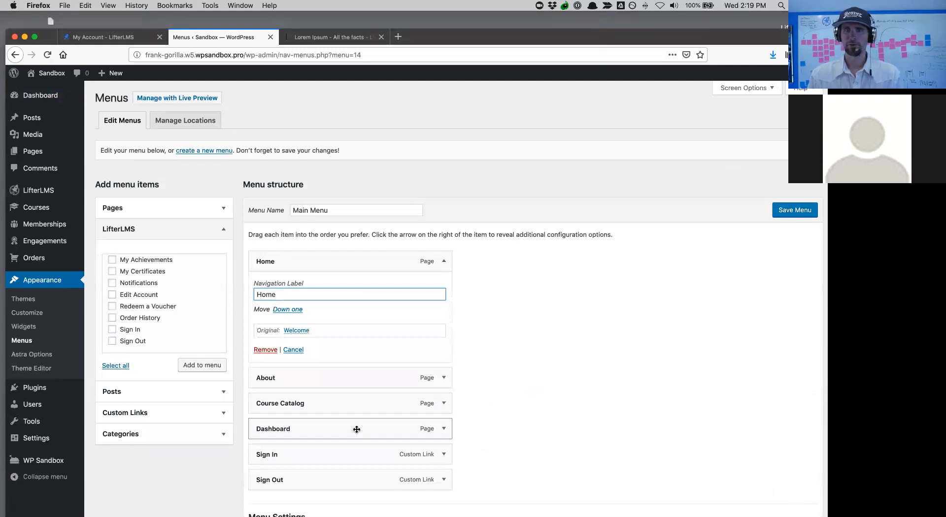
- Rename Course Catalog to 'Courses', save the Main Menu and view the live site
left_click(444, 404)
left_click(317, 434)
left_click_drag(318, 434, 278, 434)
type("ses")
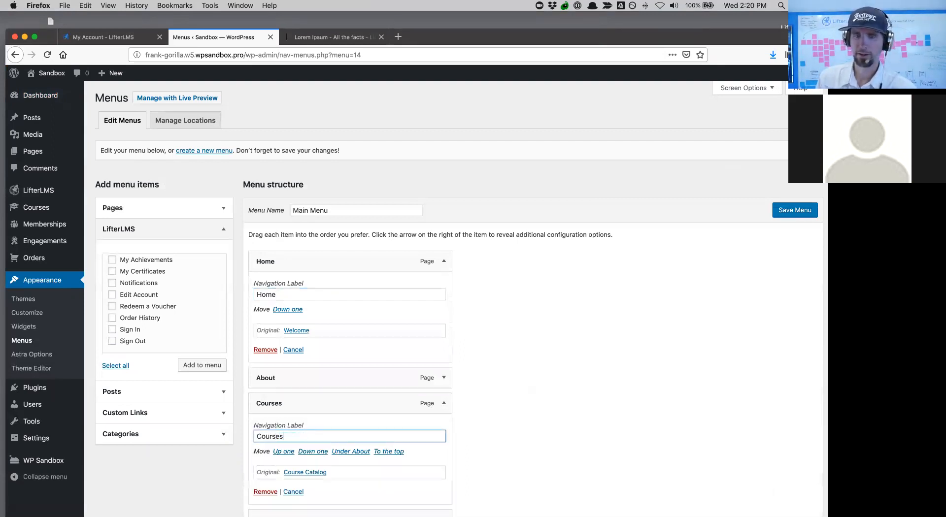
scroll(436, 429, "down", 5)
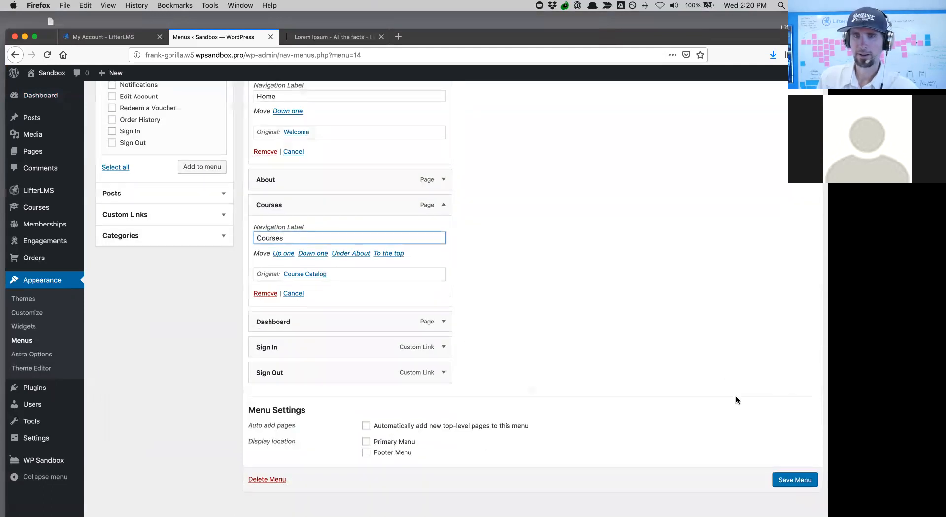
left_click(782, 478)
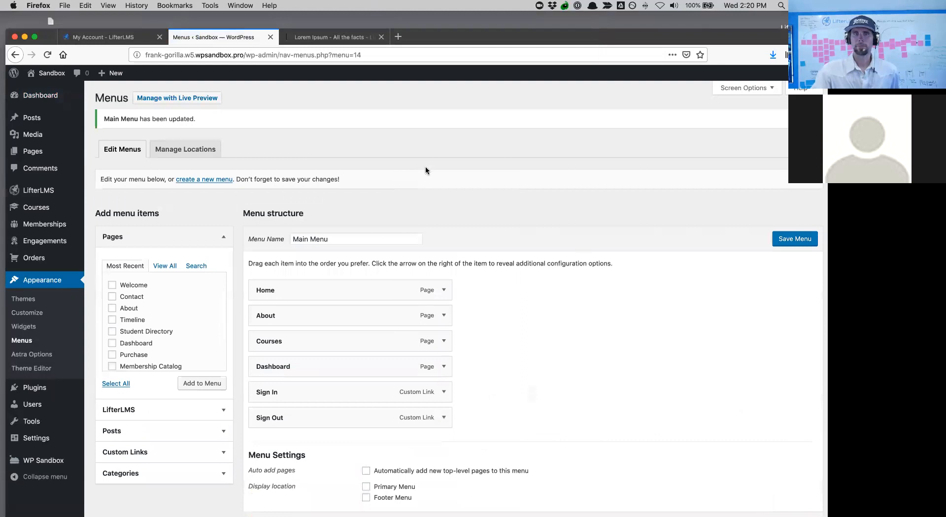
left_click(43, 90)
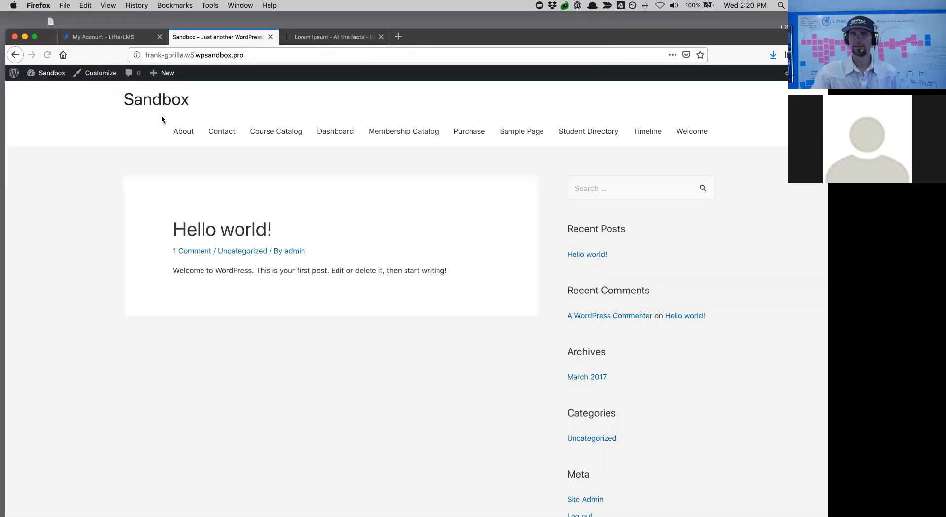
- Assign Main Menu to the Primary Menu location, save, and check the live site header
mouse_move(54, 76)
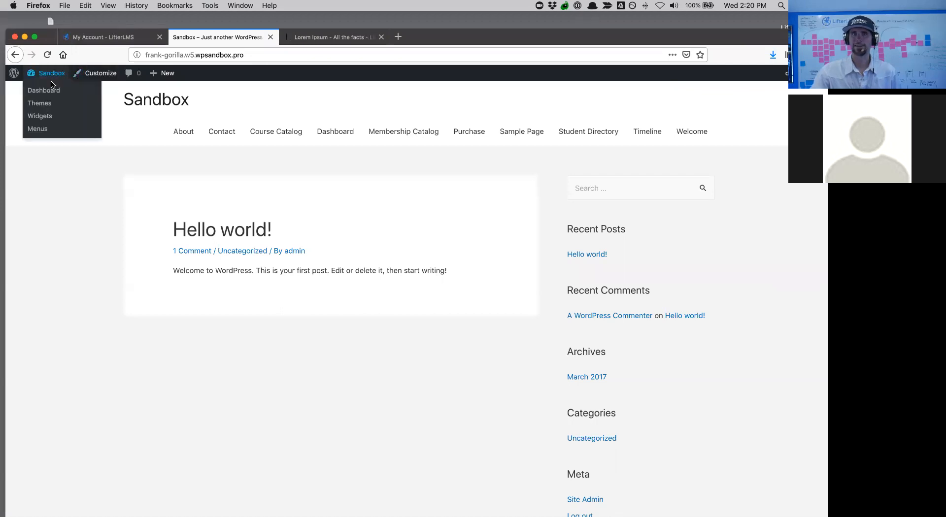
left_click(51, 89)
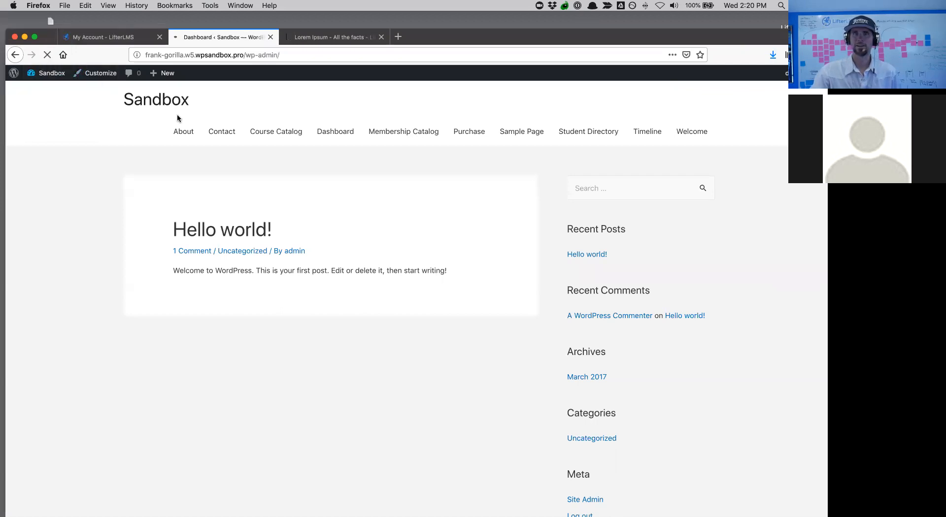
mouse_move(35, 318)
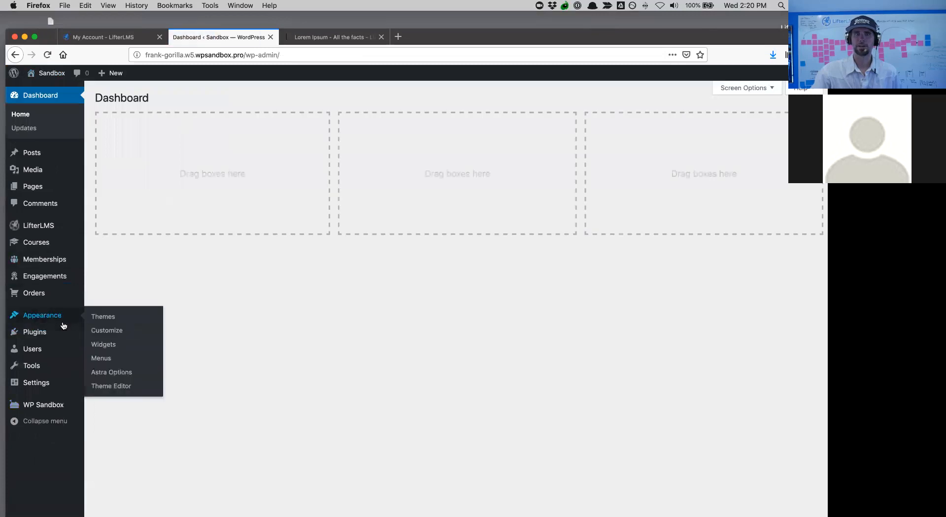
left_click(95, 359)
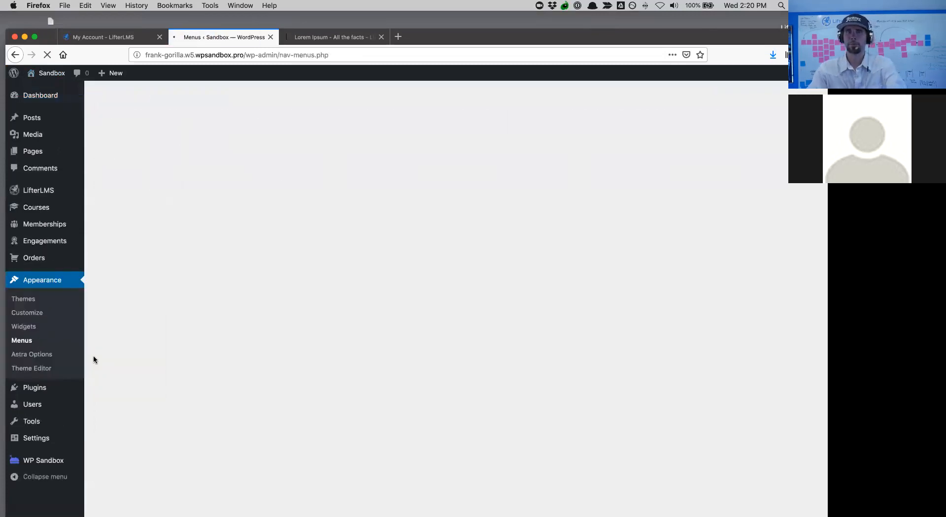
scroll(358, 409, "down", 1)
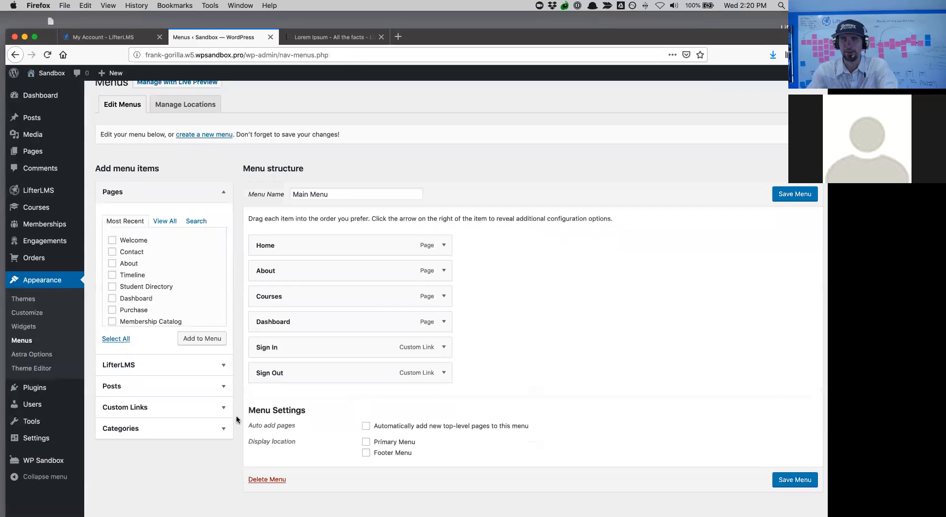
left_click(366, 442)
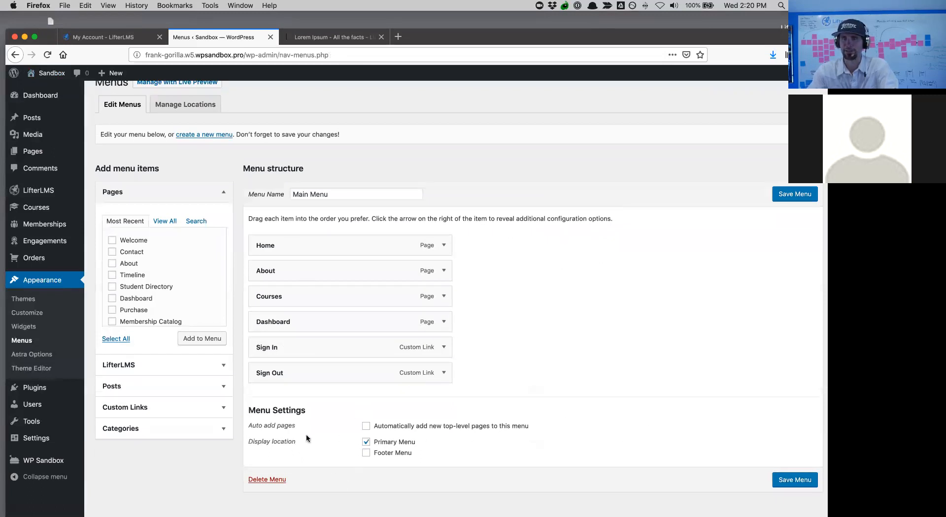
left_click(785, 485)
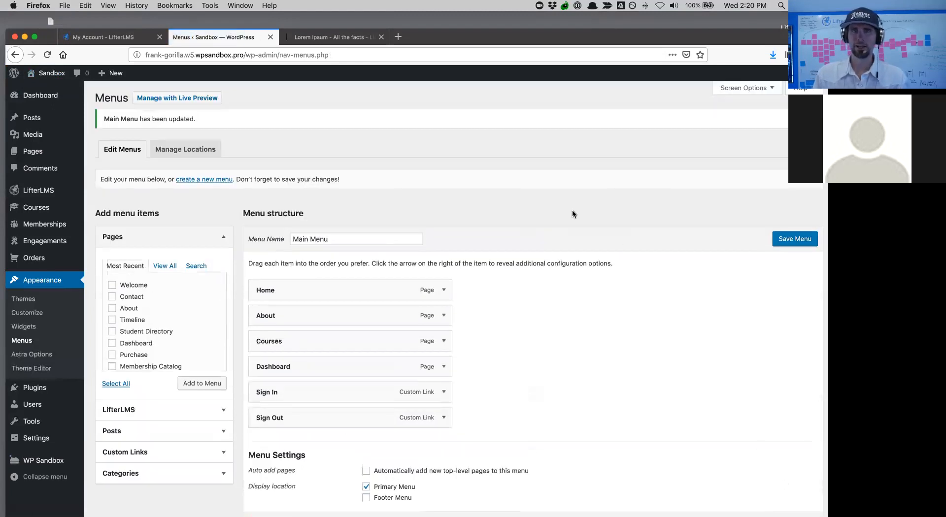
left_click(42, 91)
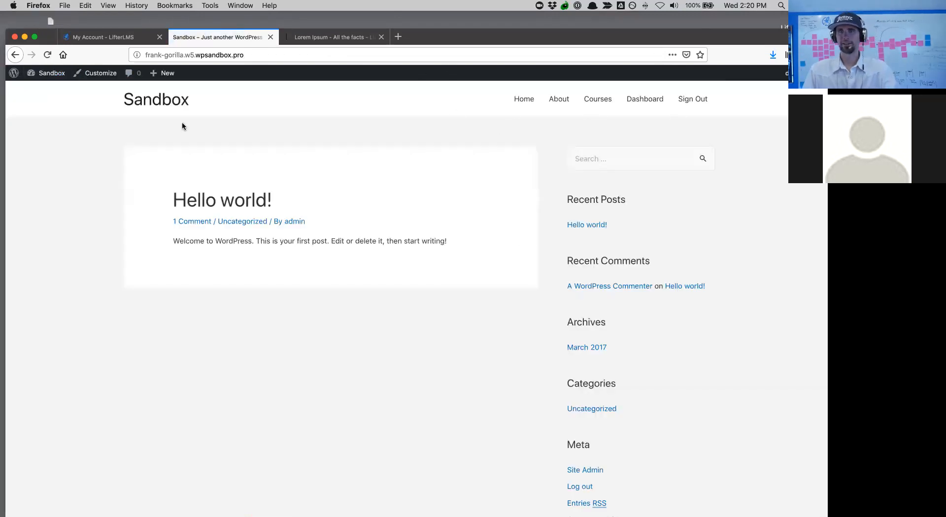
- From the admin dashboard, open Appearance > Customize for the Sandbox site
left_click(43, 91)
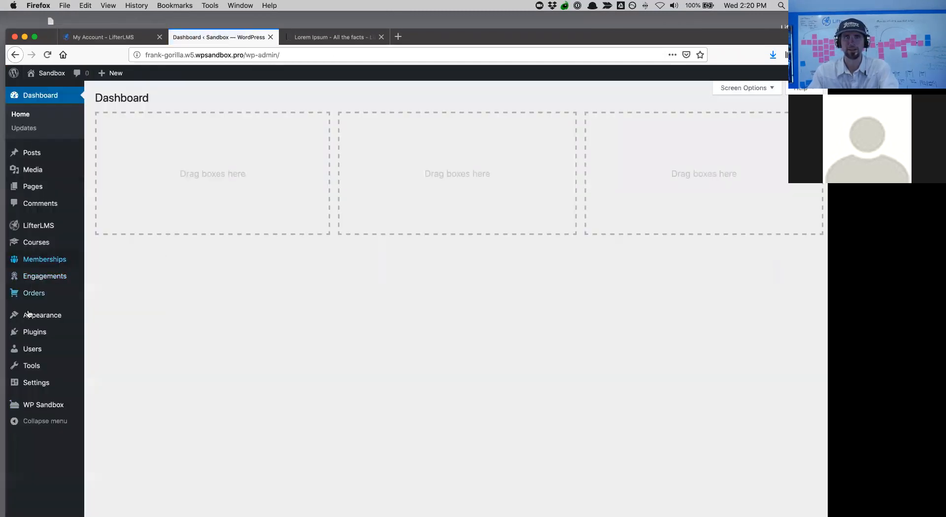
mouse_move(28, 317)
left_click(95, 333)
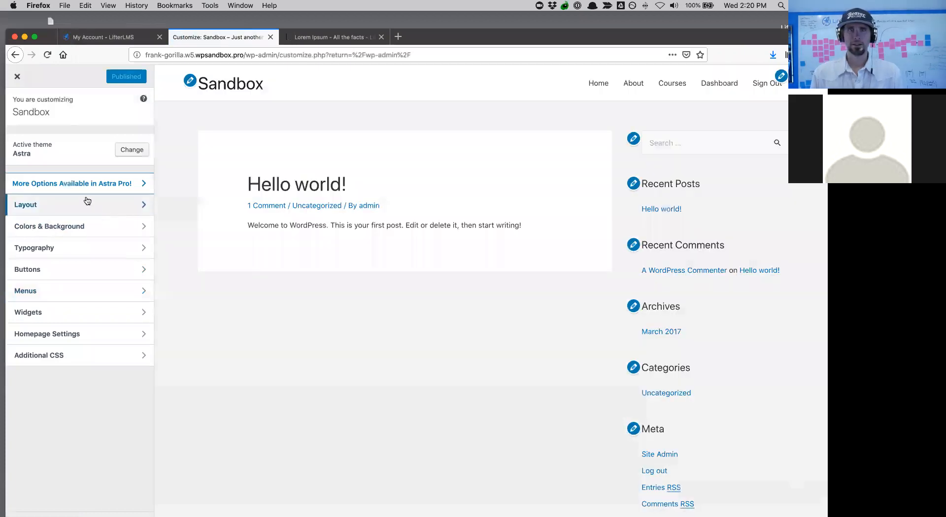
- In Site Identity, change the title from Sandbox to 'My Academy', replace the tagline, and publish
left_click(70, 210)
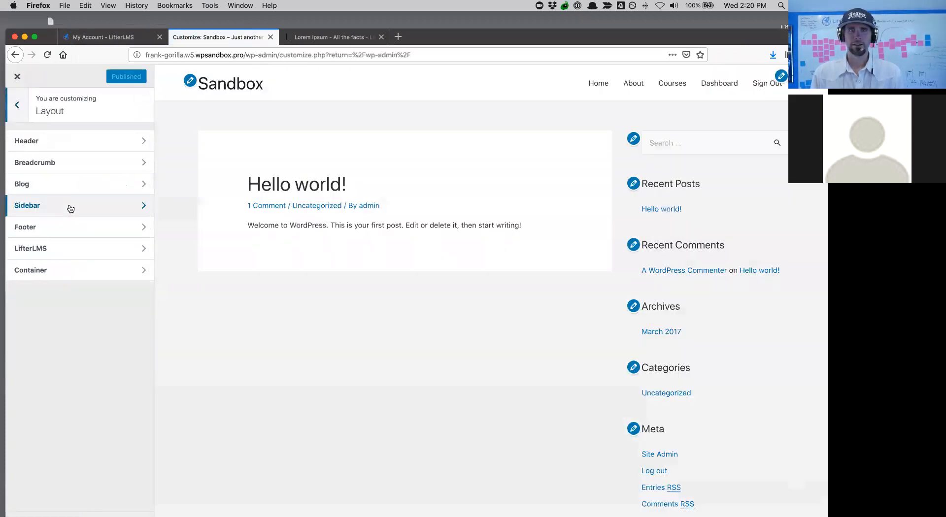
left_click(54, 137)
left_click(54, 139)
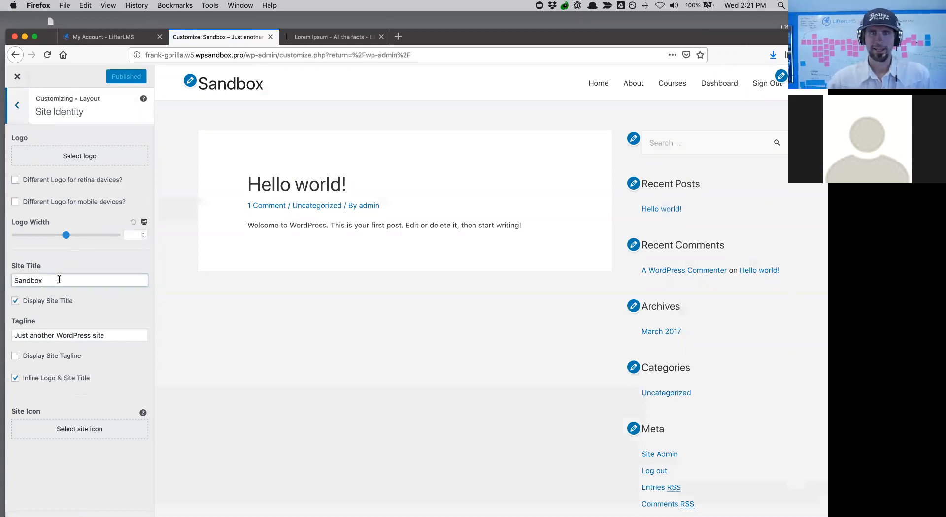
left_click_drag(57, 279, 2, 270)
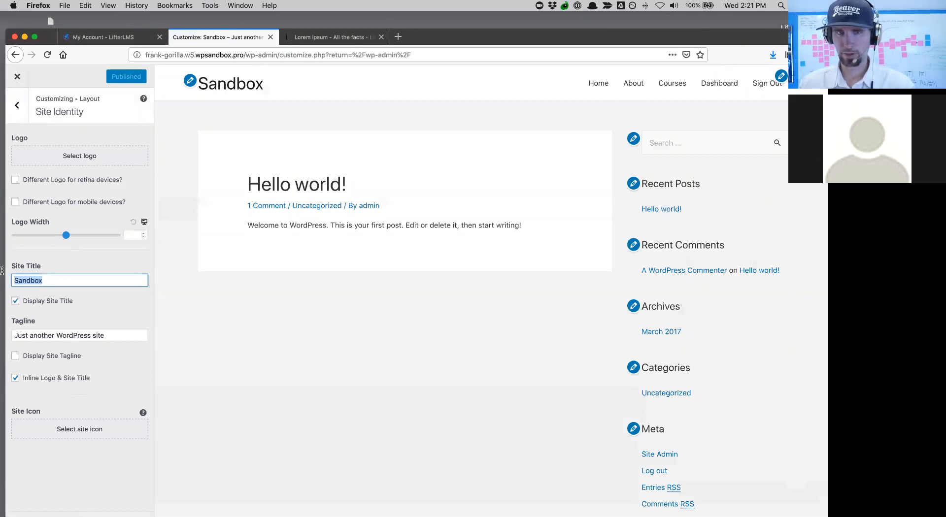
type("C")
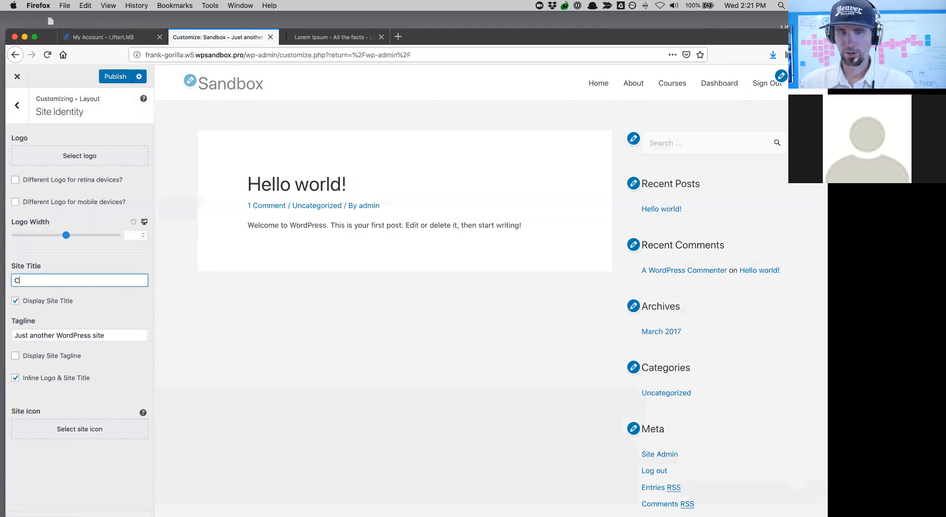
type("My Academy")
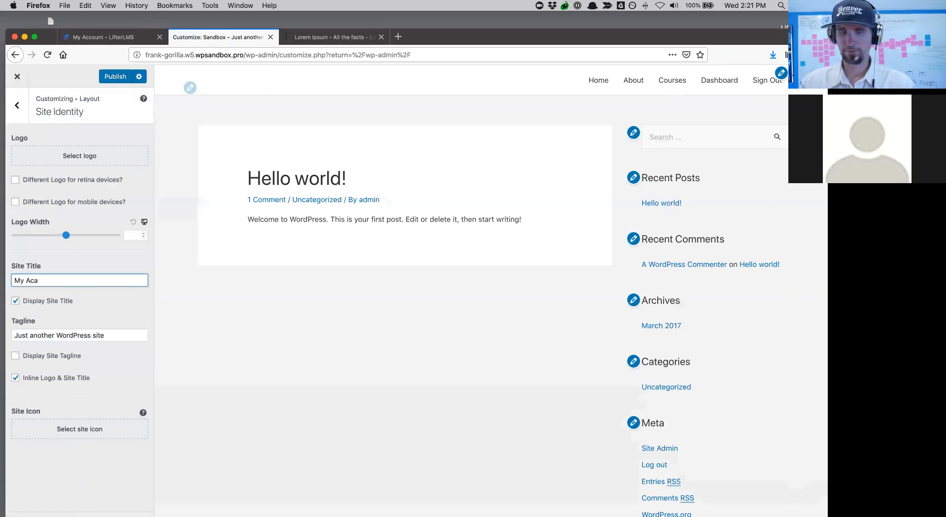
left_click(116, 337)
left_click_drag(105, 336, 5, 331)
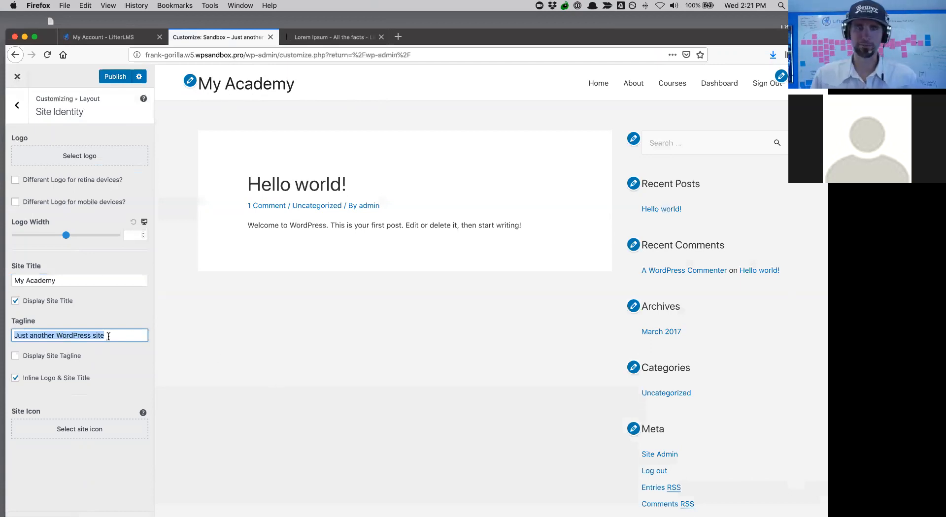
type("Chris's")
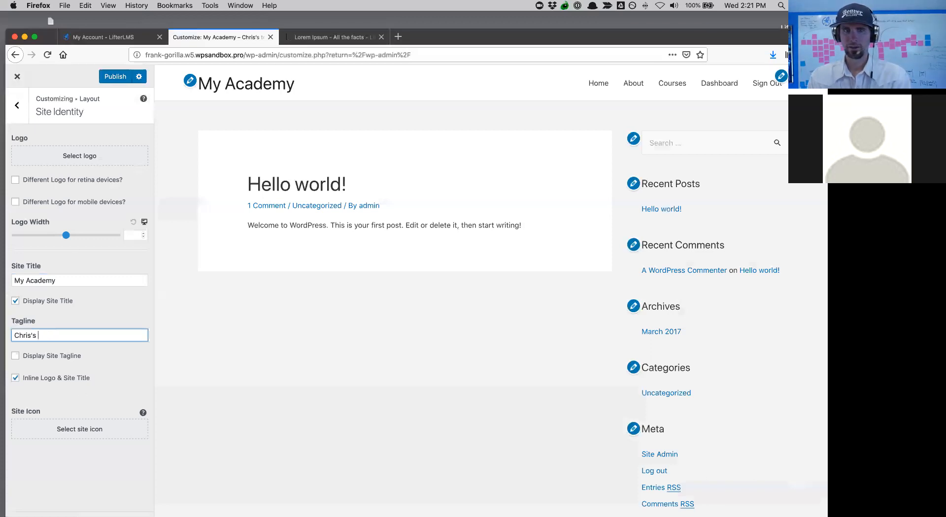
type("Training Academy")
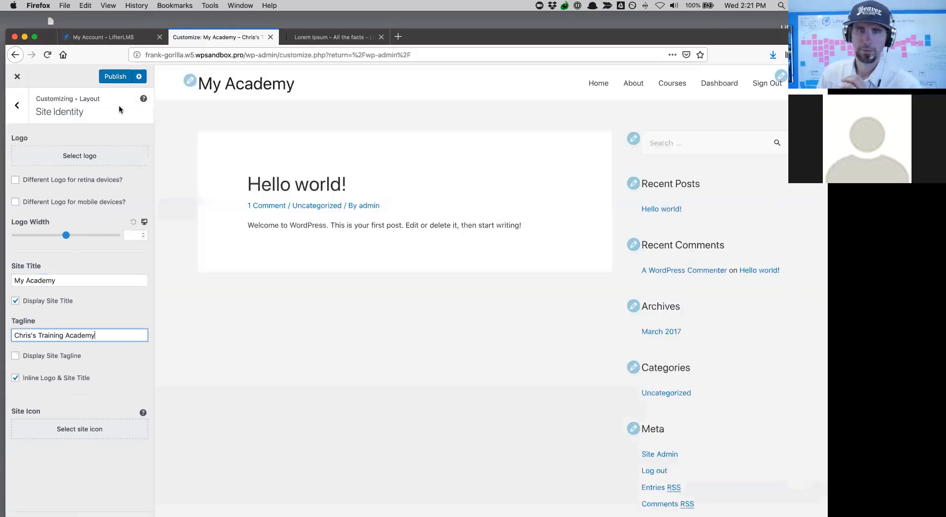
left_click(113, 77)
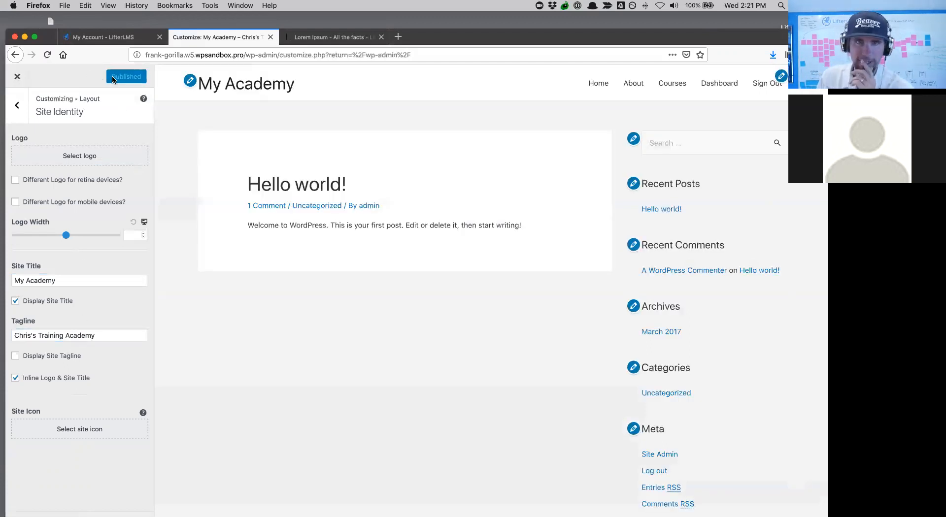
left_click(17, 105)
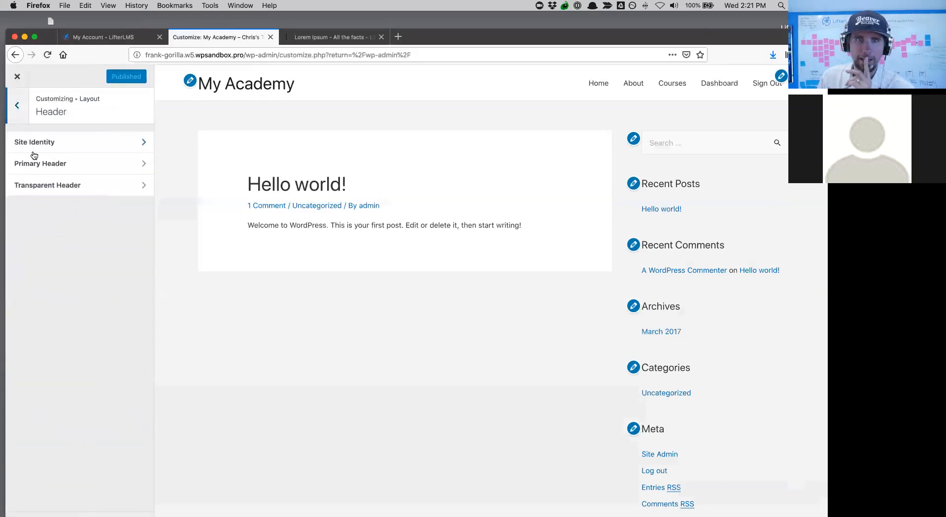
- Scroll through the Header > Primary Header options, then close the Customizer back to the Dashboard
left_click(36, 168)
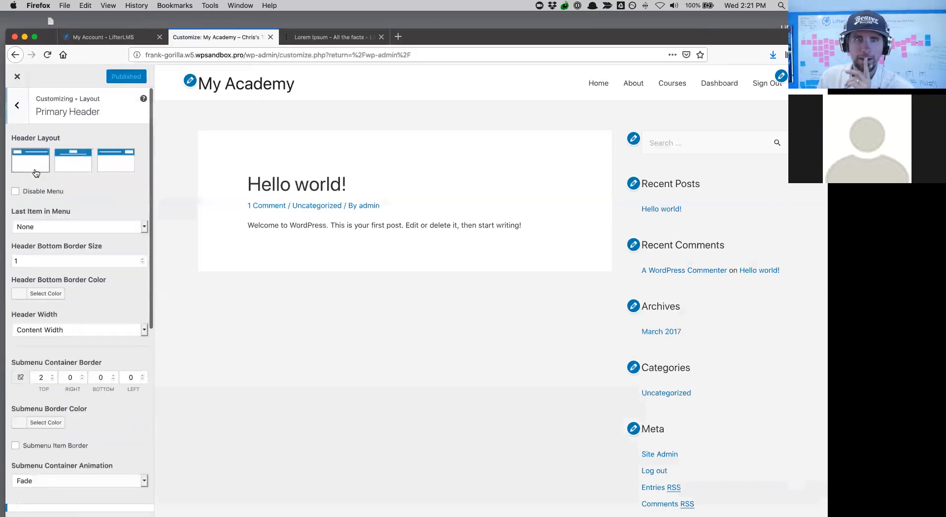
left_click(17, 105)
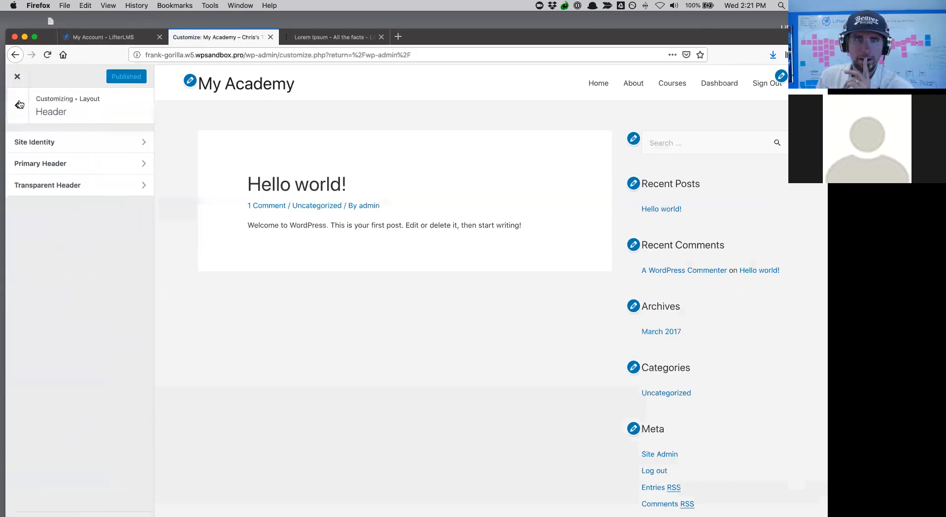
left_click(17, 105)
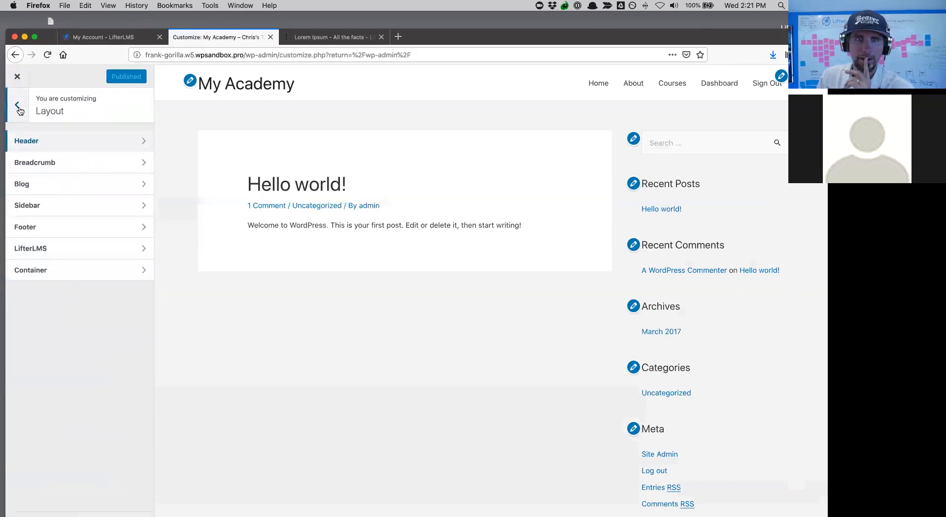
left_click(30, 147)
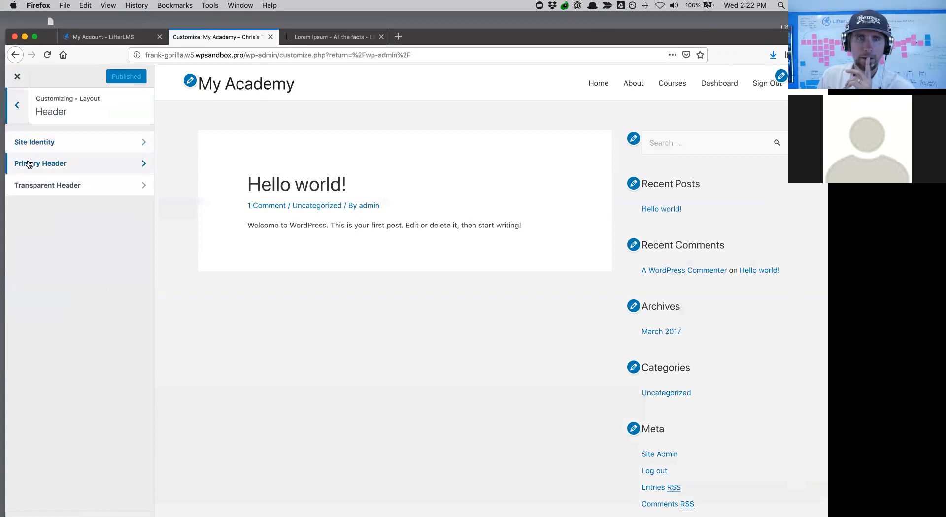
left_click(28, 163)
scroll(37, 270, "down", 3)
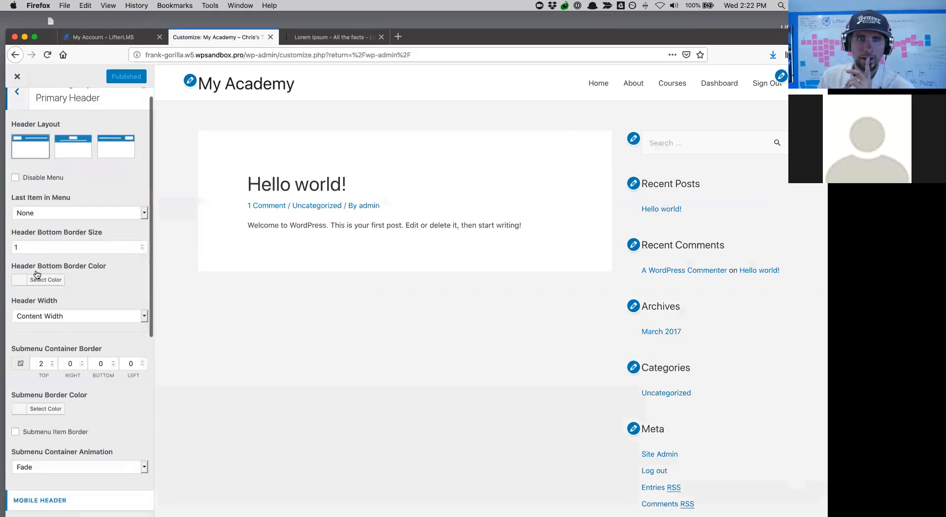
scroll(37, 274, "down", 2)
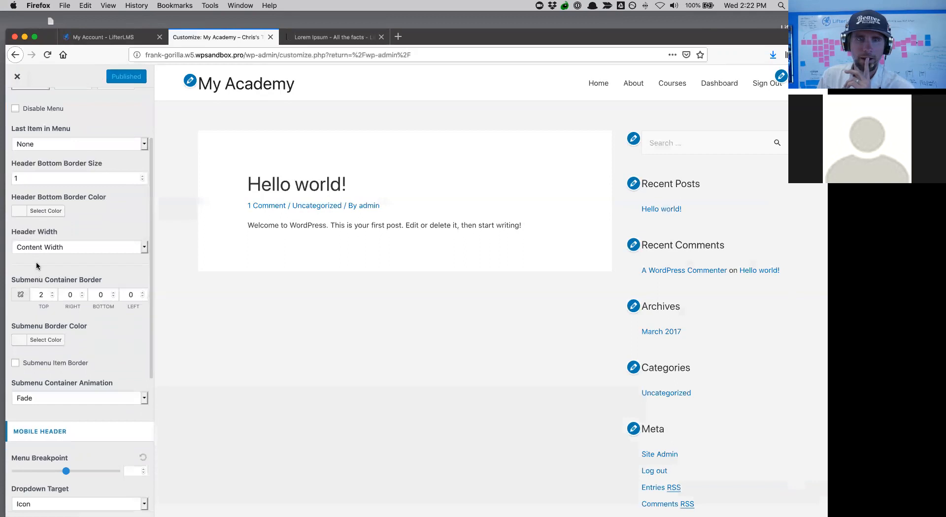
scroll(109, 277, "down", 8)
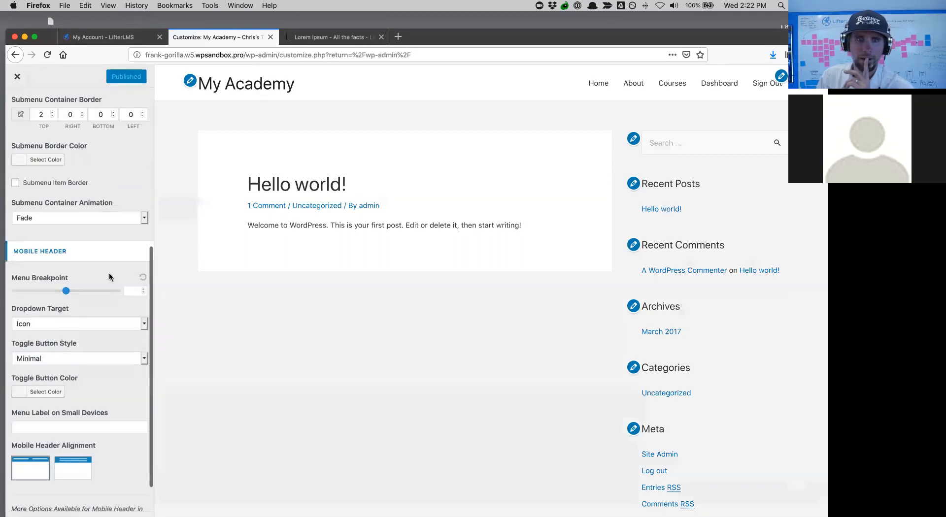
scroll(109, 277, "down", 2)
scroll(109, 277, "up", 12)
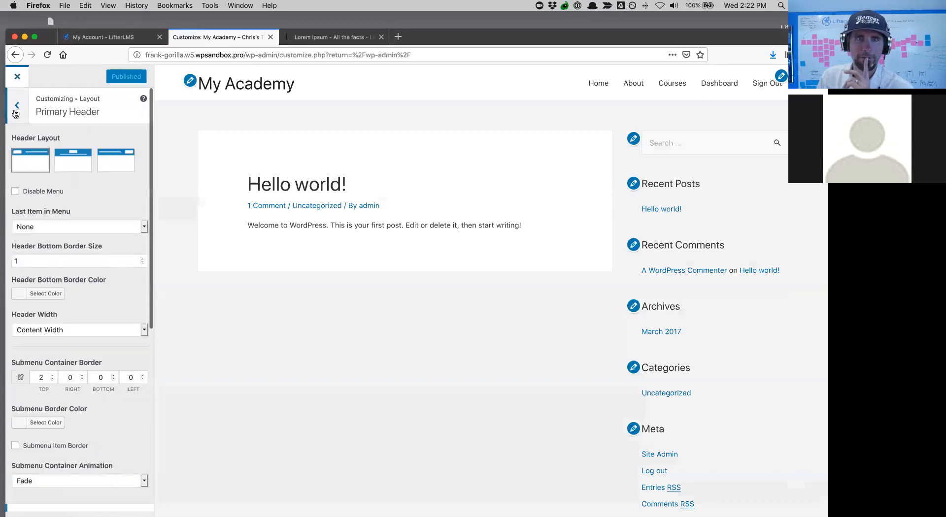
left_click(15, 112)
left_click(19, 84)
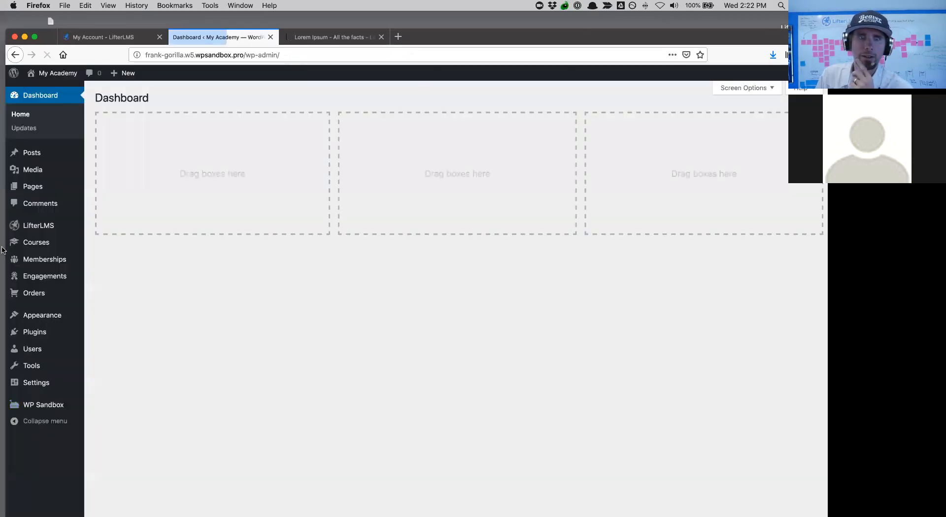
- In Reading settings, set the homepage to the static Welcome page and save
mouse_move(20, 381)
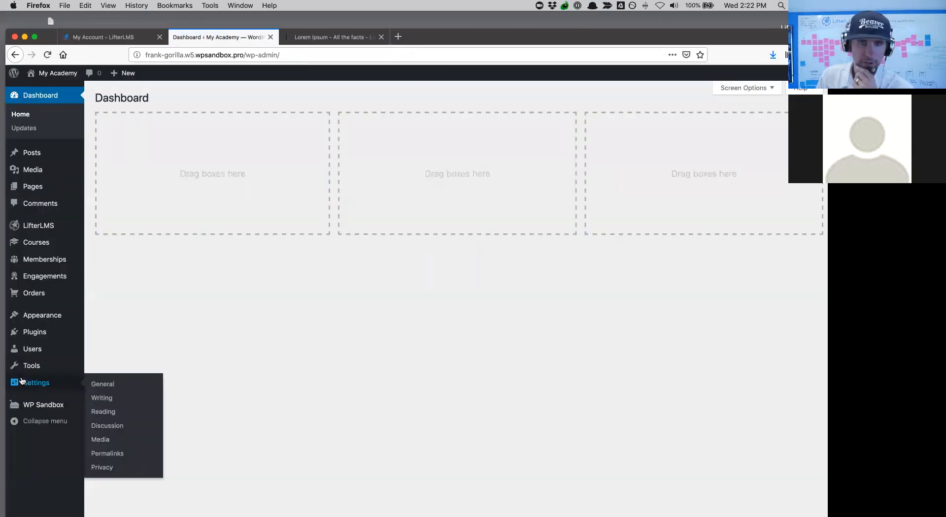
left_click(102, 414)
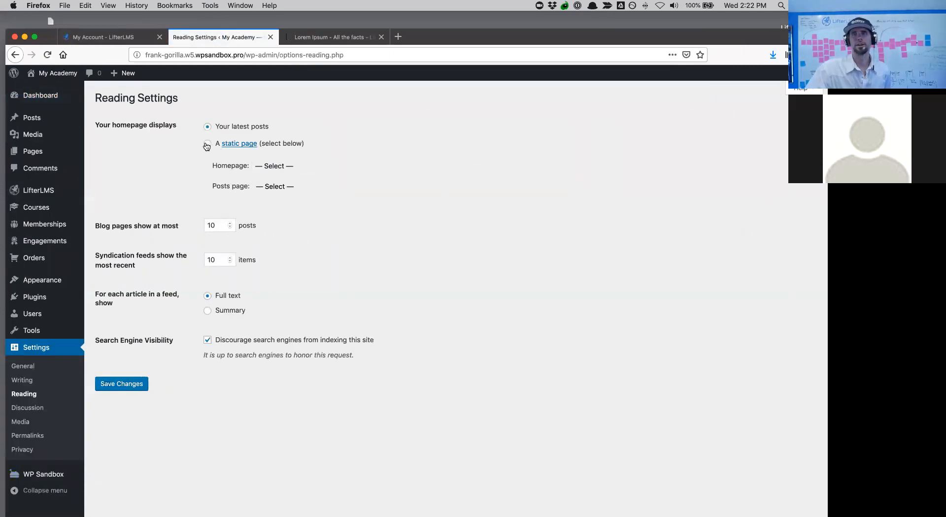
left_click(207, 145)
left_click(288, 170)
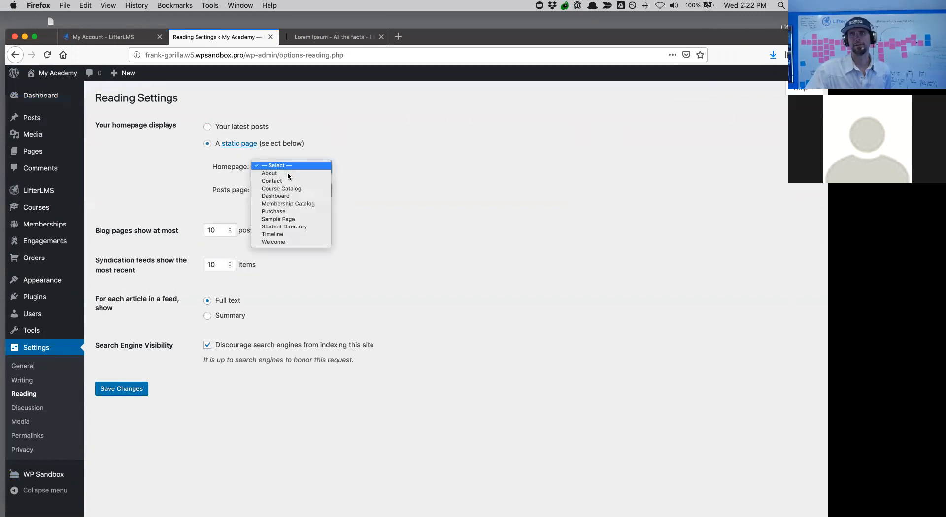
left_click(274, 241)
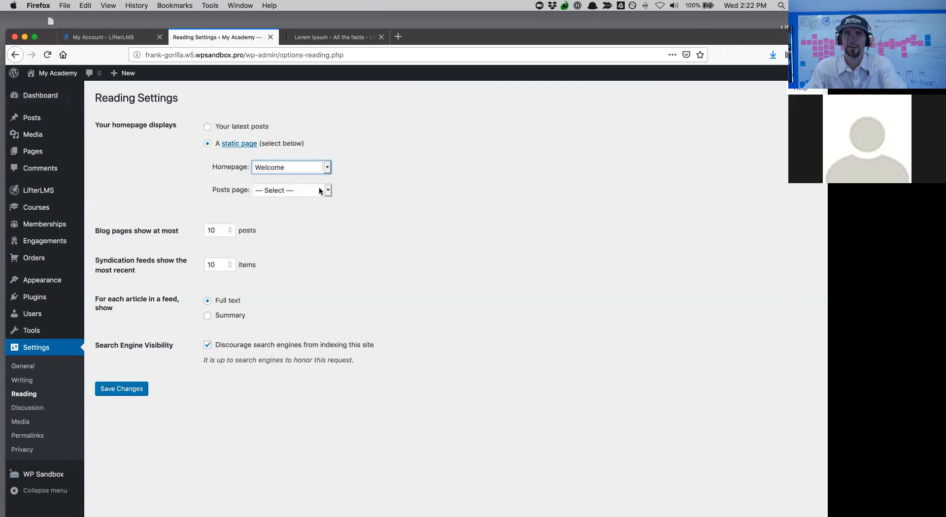
left_click(120, 389)
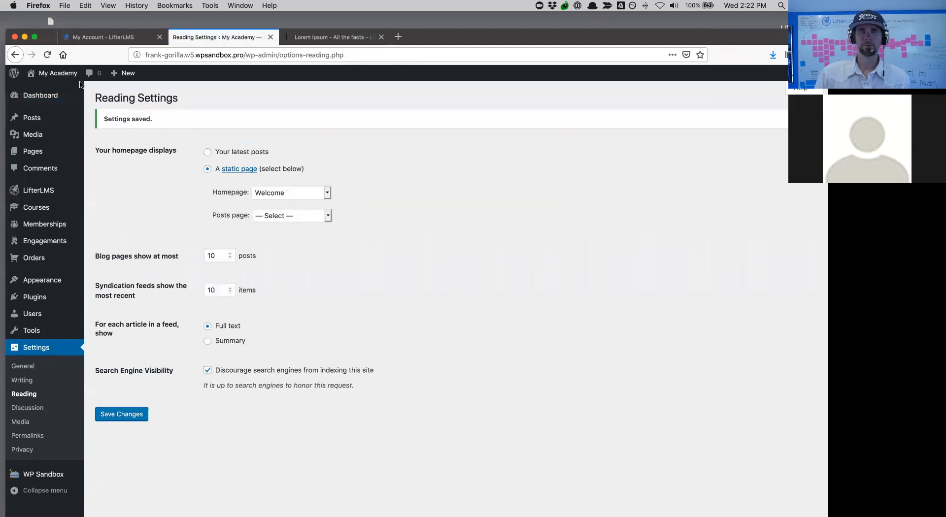
mouse_move(62, 76)
left_click(51, 92)
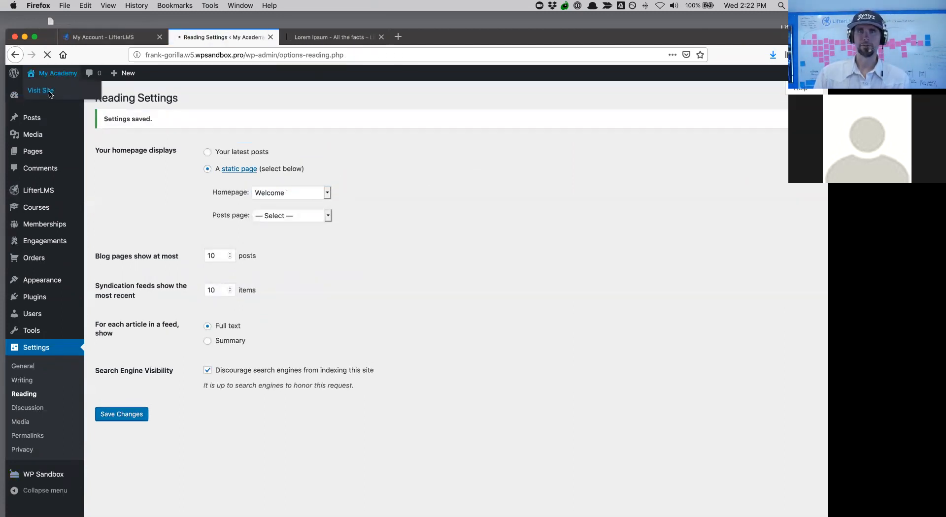
- Browse the live site's Home, About, Courses and Dashboard pages
scroll(507, 353, "down", 3)
scroll(507, 353, "up", 3)
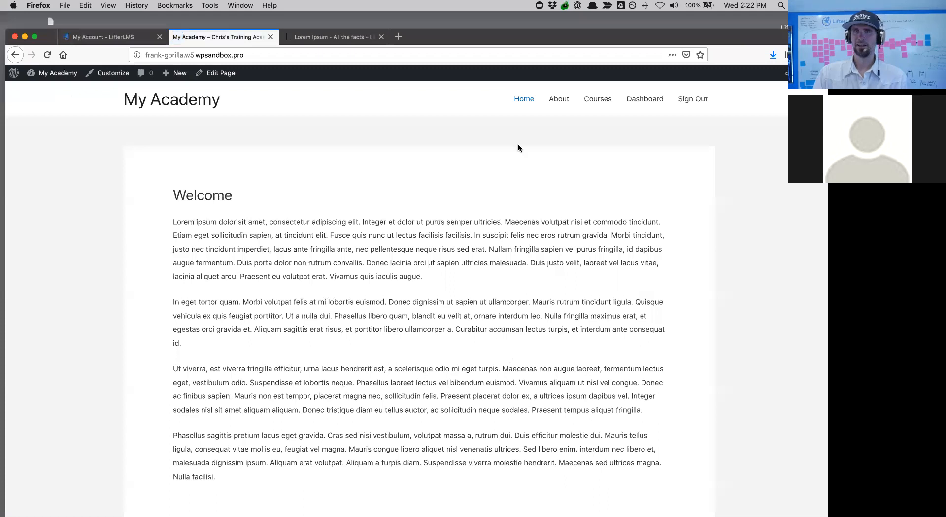
left_click(523, 99)
left_click(554, 100)
left_click(600, 101)
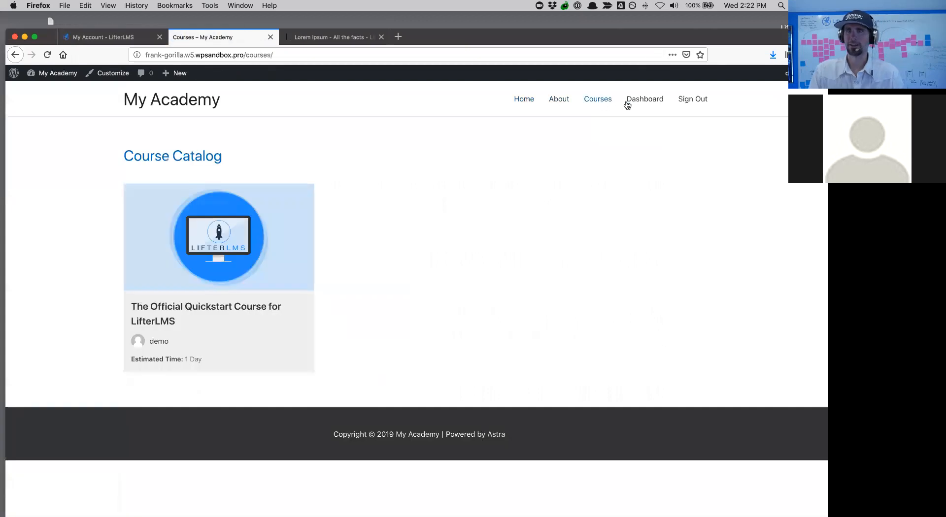
left_click(654, 106)
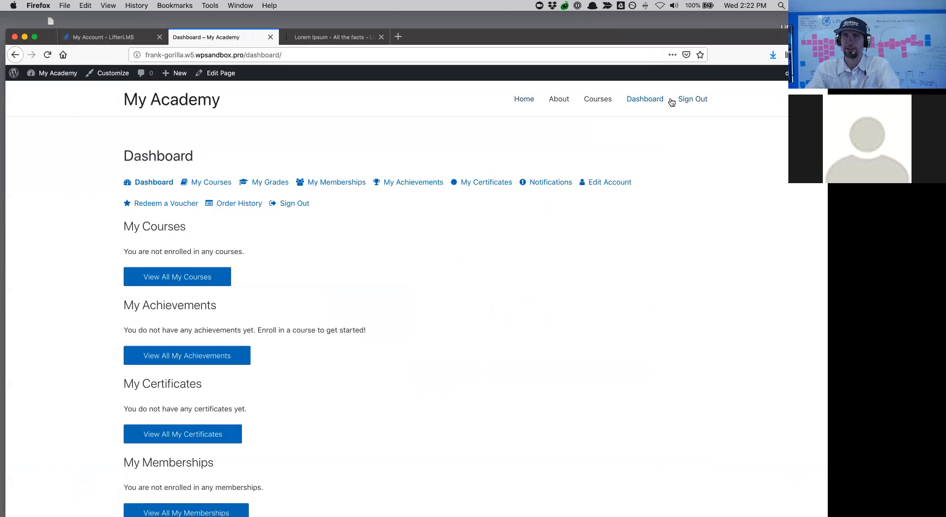
- Return to the Welcome homepage, scroll through it, then reopen the Course Catalog
left_click(179, 101)
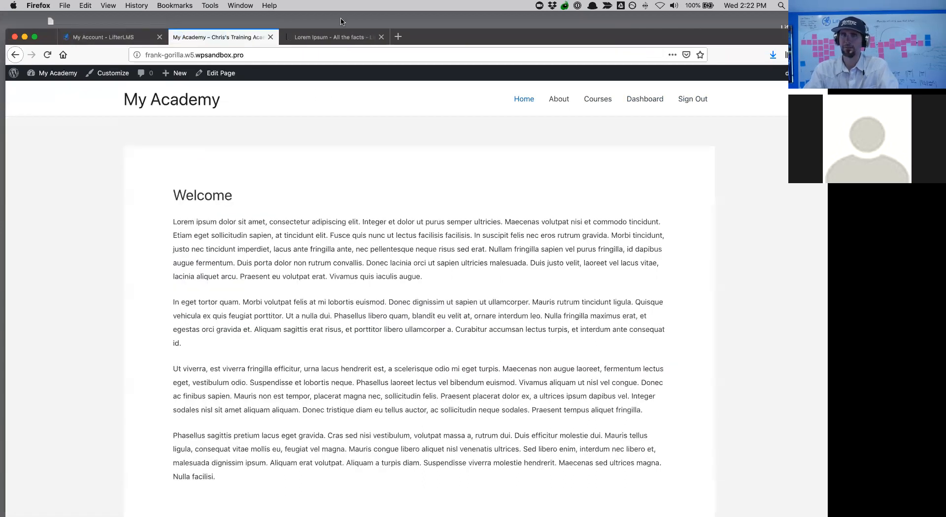
scroll(347, 245, "down", 3)
scroll(346, 243, "up", 3)
scroll(346, 243, "down", 3)
scroll(346, 245, "up", 3)
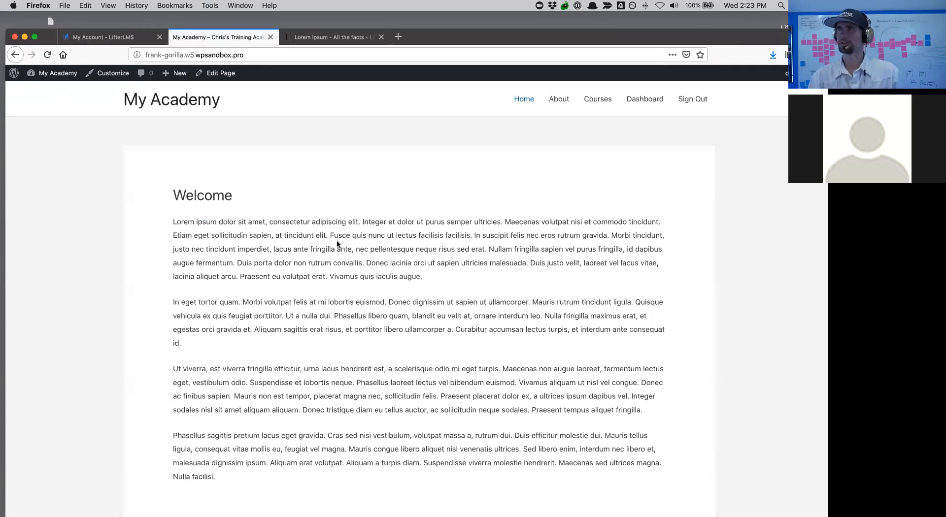
scroll(182, 285, "down", 3)
scroll(182, 286, "up", 3)
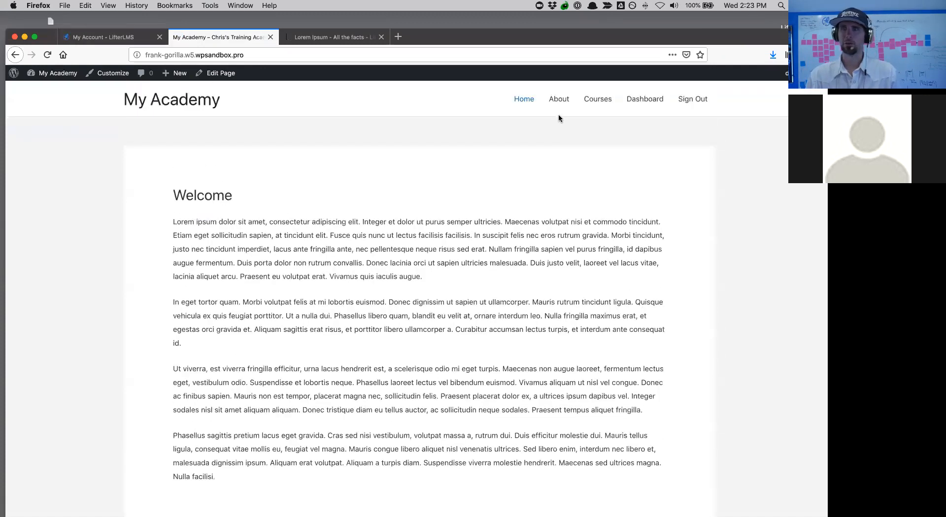
left_click(594, 100)
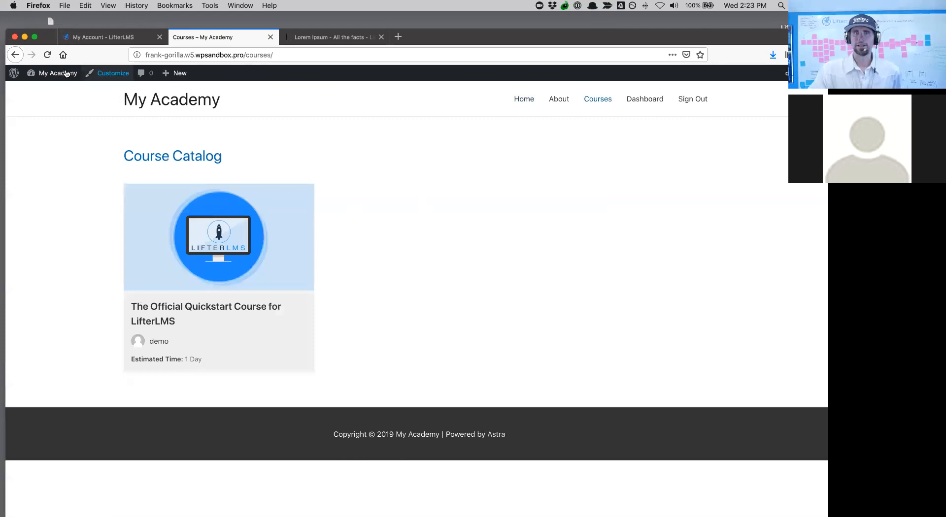
mouse_move(55, 74)
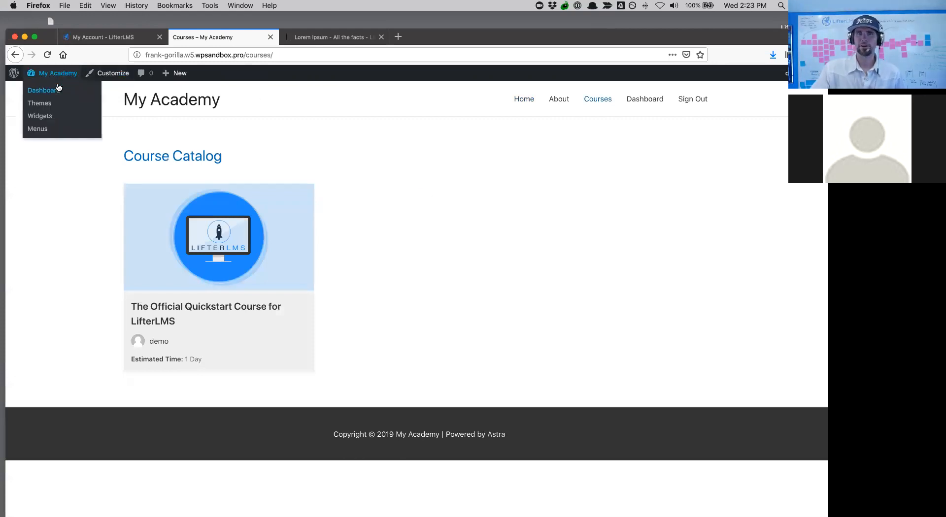
- From the admin Courses list, start a new course in the Add New Course editor
left_click(58, 88)
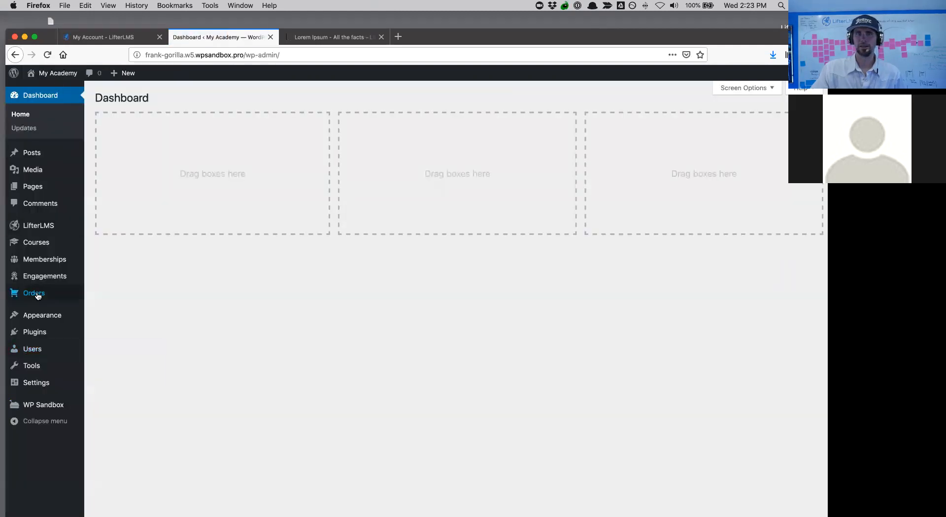
left_click(38, 243)
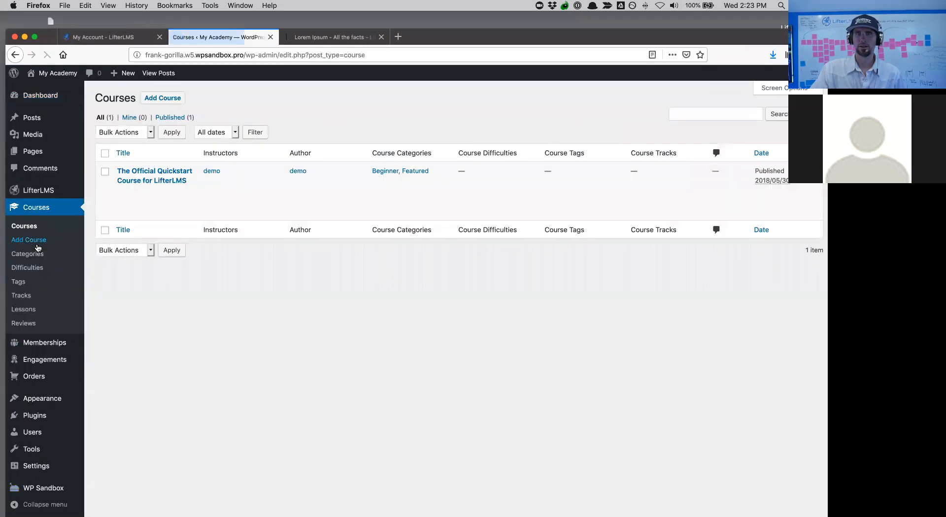
left_click(154, 101)
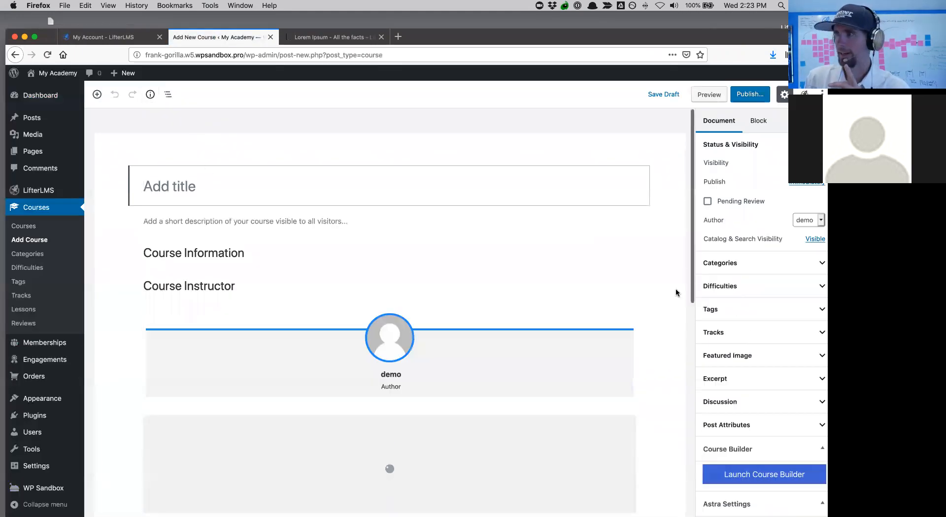
- Bring the TextEdit outline over the browser and copy its course title line
key("ctrl+Up")
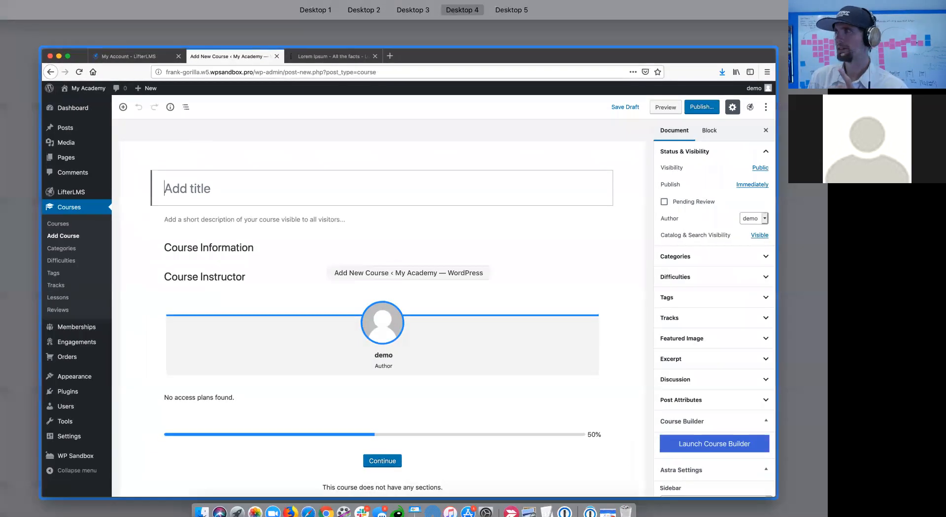
key("ctrl+Up")
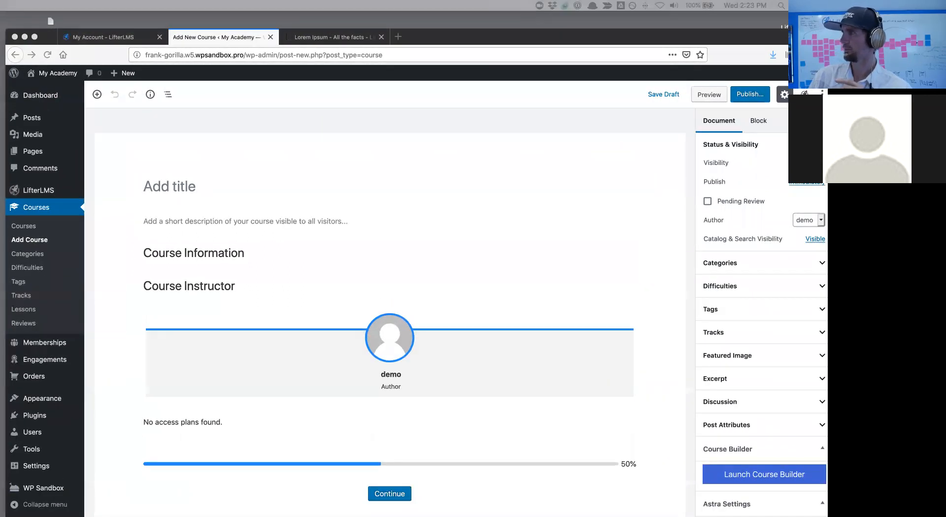
left_click_drag(828, 262, 752, 76)
scroll(725, 129, "down", 10)
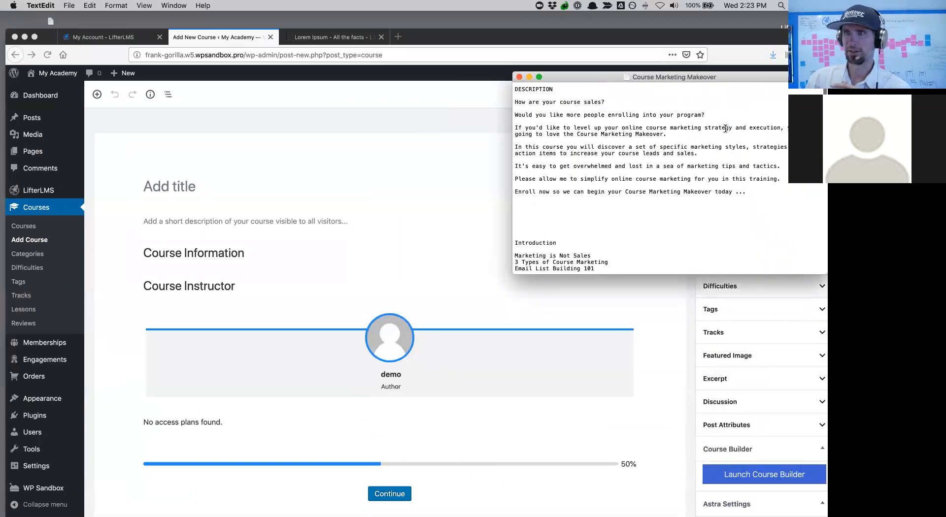
scroll(724, 127, "down", 5)
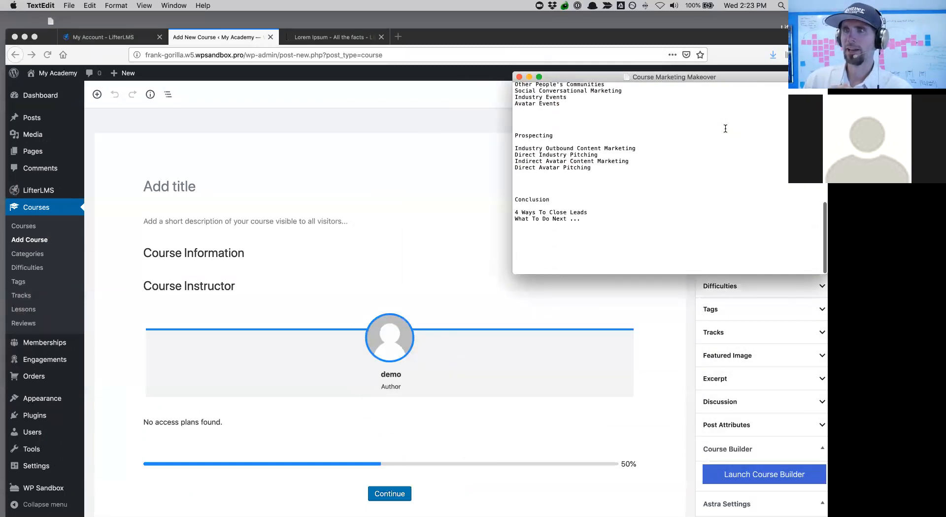
scroll(642, 177, "up", 8)
left_click(642, 179)
scroll(642, 180, "down", 5)
left_click_drag(608, 221, 504, 113)
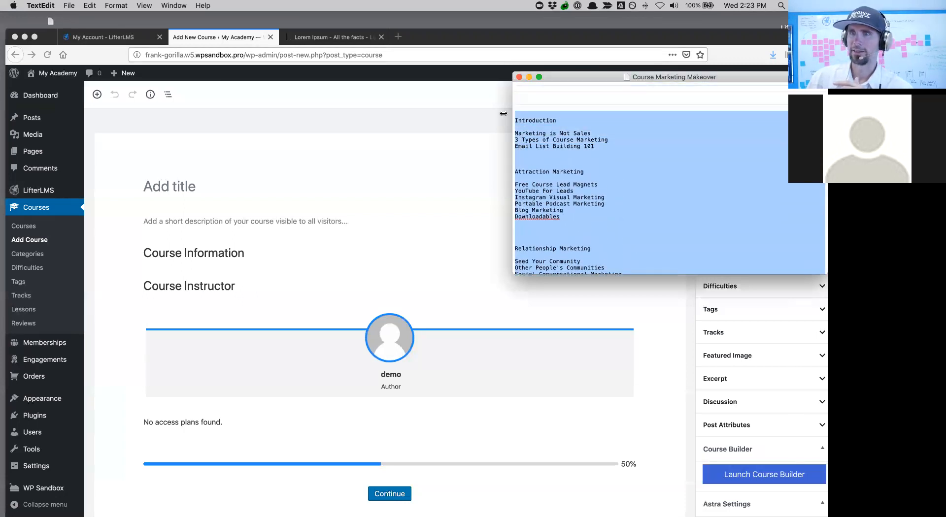
scroll(696, 176, "up", 10)
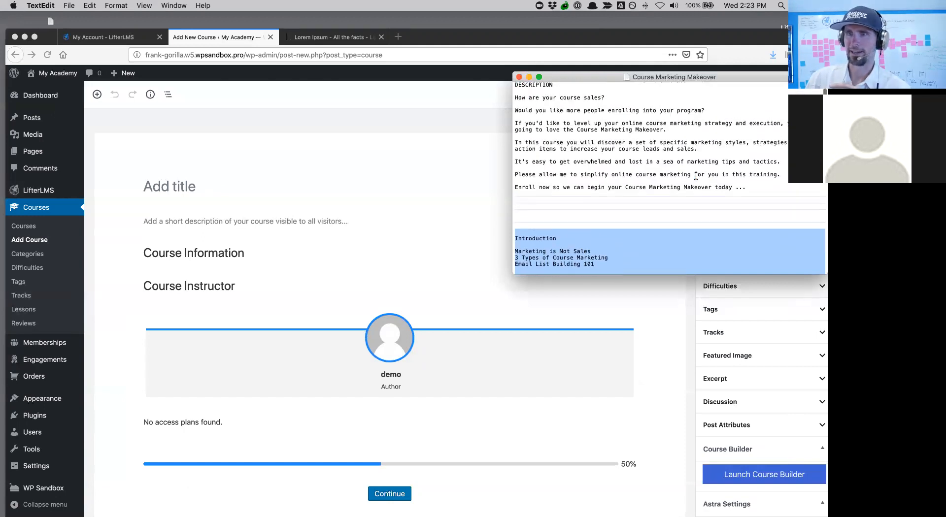
left_click_drag(517, 97, 710, 214)
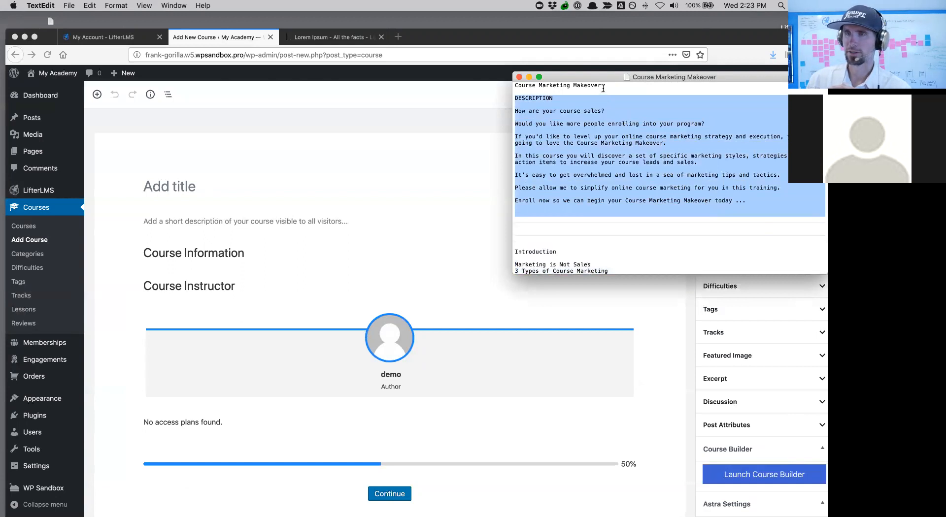
left_click_drag(603, 88, 582, 85)
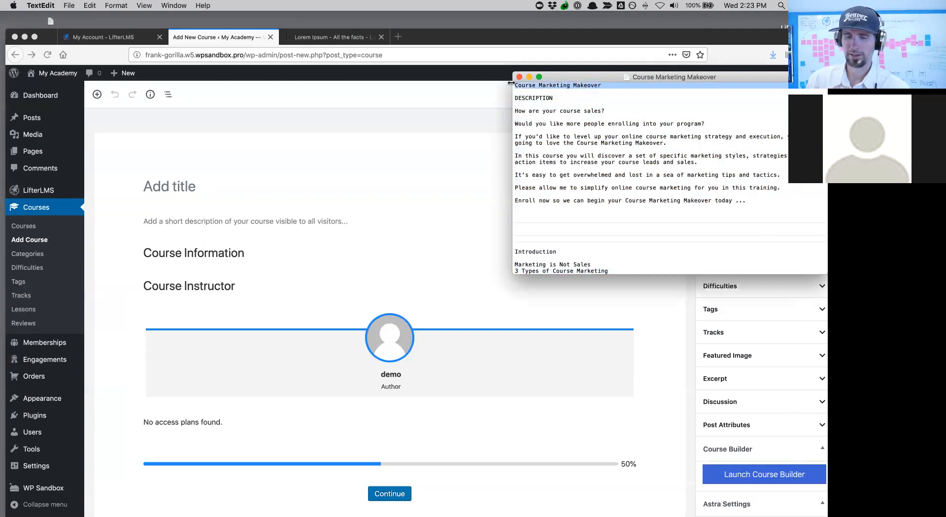
- Paste 'Course Marketing Makeover' as the course title, trim the trailing space, and publish
left_click(194, 187)
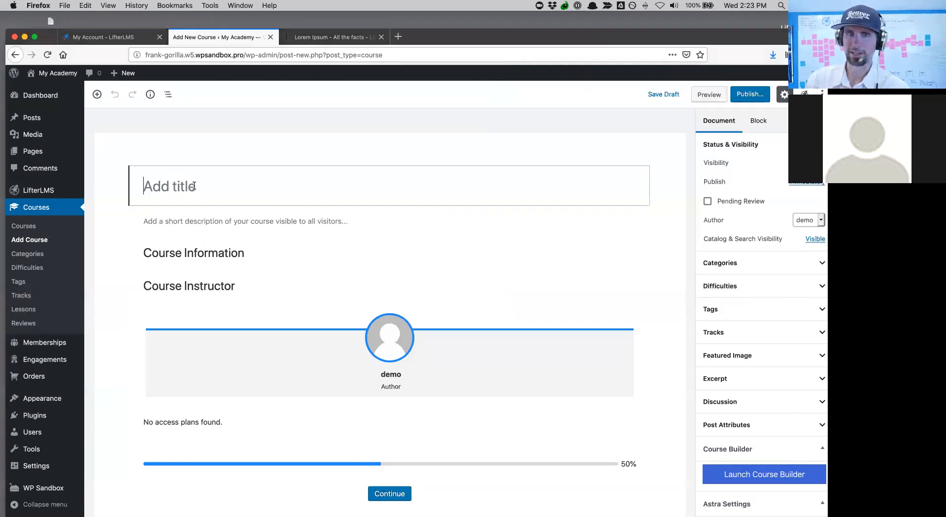
type("Course Marketing Makeover")
key("BackSpace")
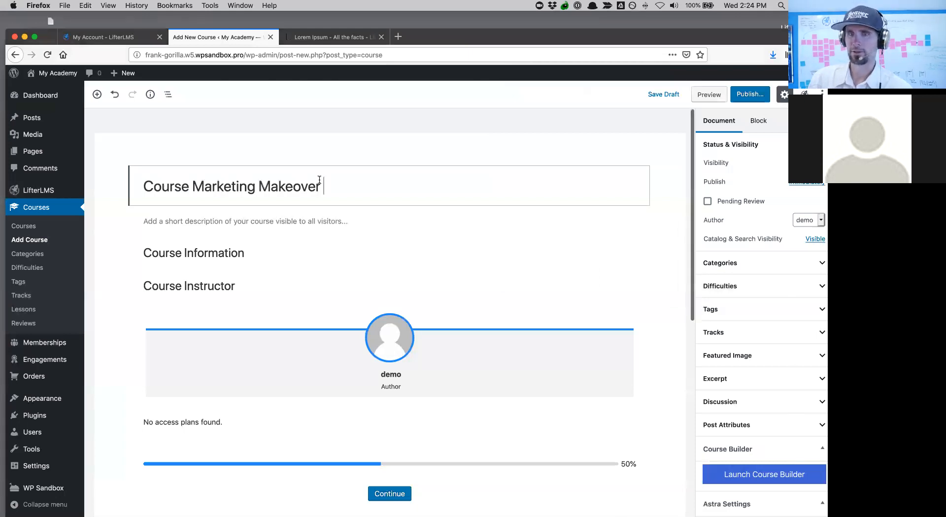
left_click(751, 93)
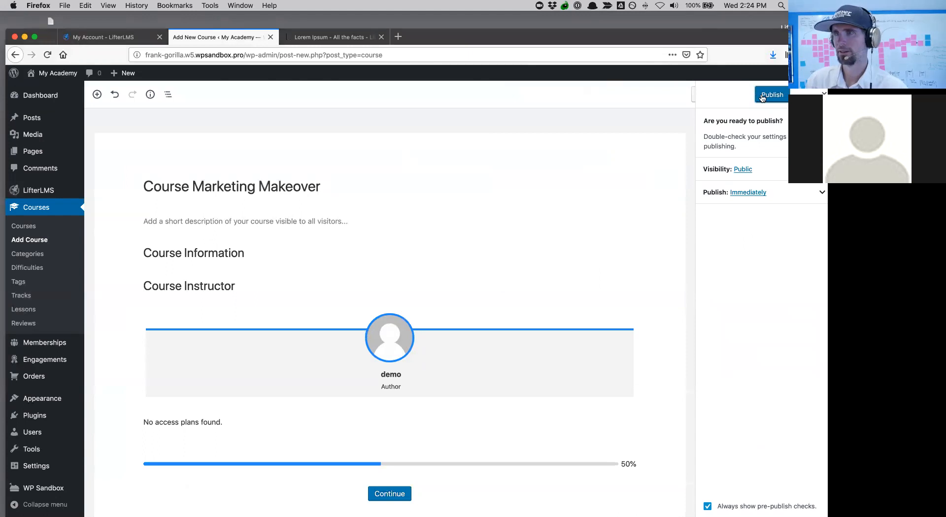
left_click(763, 96)
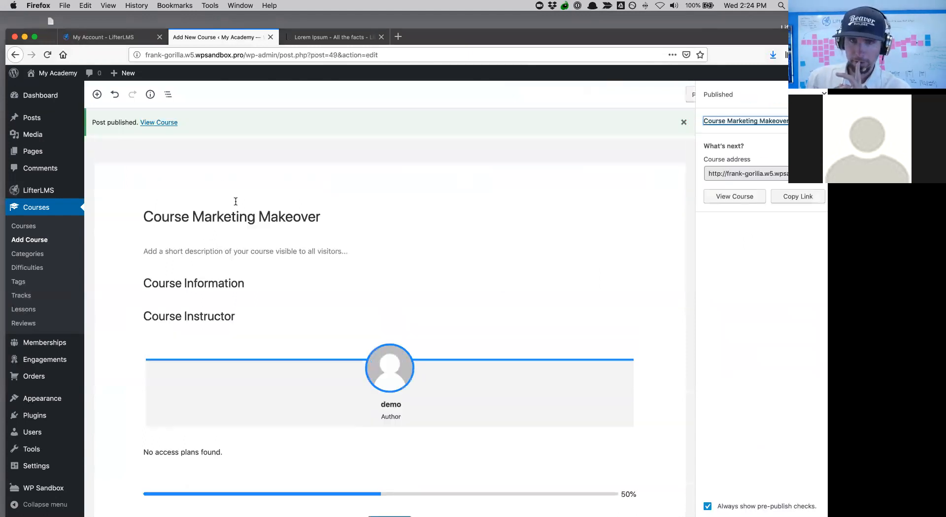
left_click(174, 250)
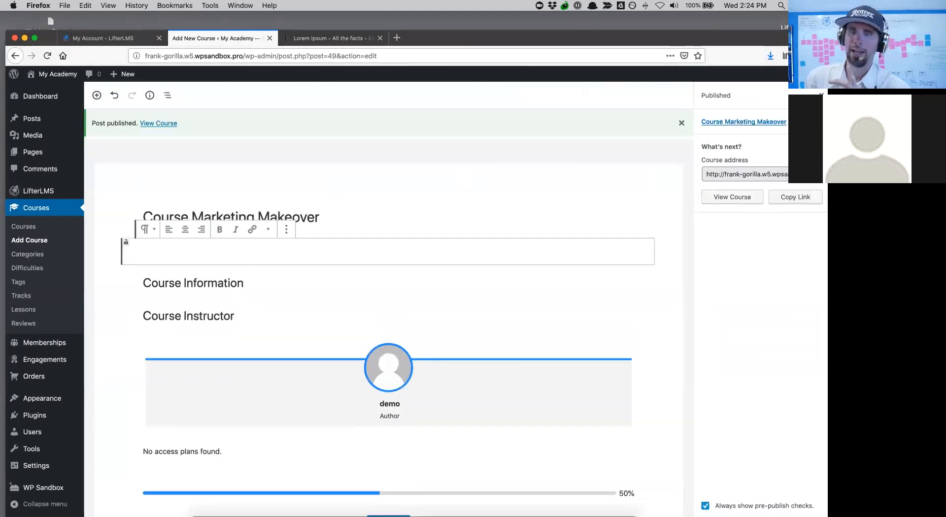
- Paste the outline's seven sales paragraphs into the course description and update the course
key("ctrl+Up")
left_click(751, 123)
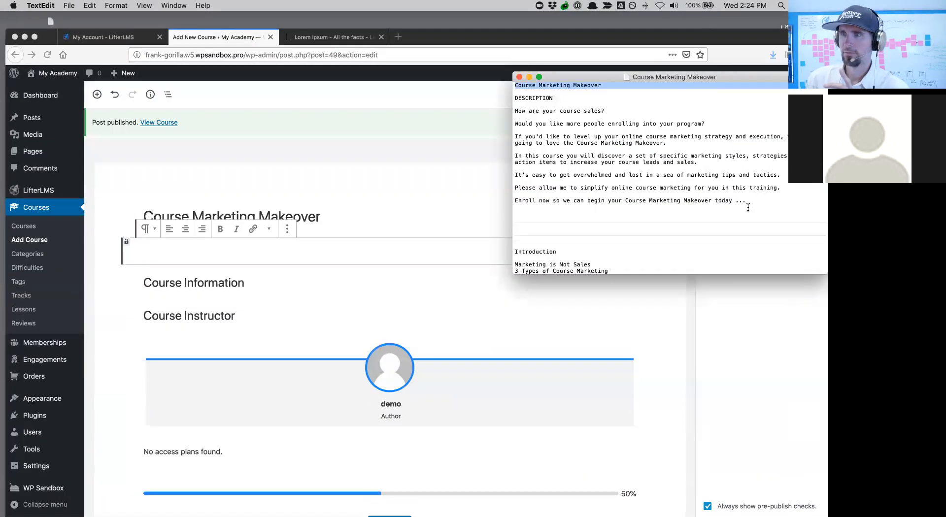
left_click_drag(749, 203, 514, 112)
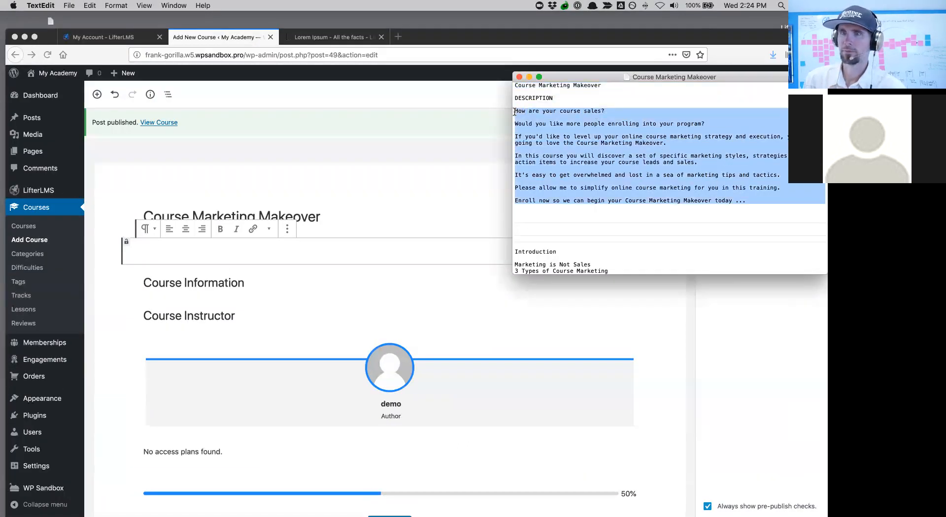
left_click(175, 248)
key("super+v")
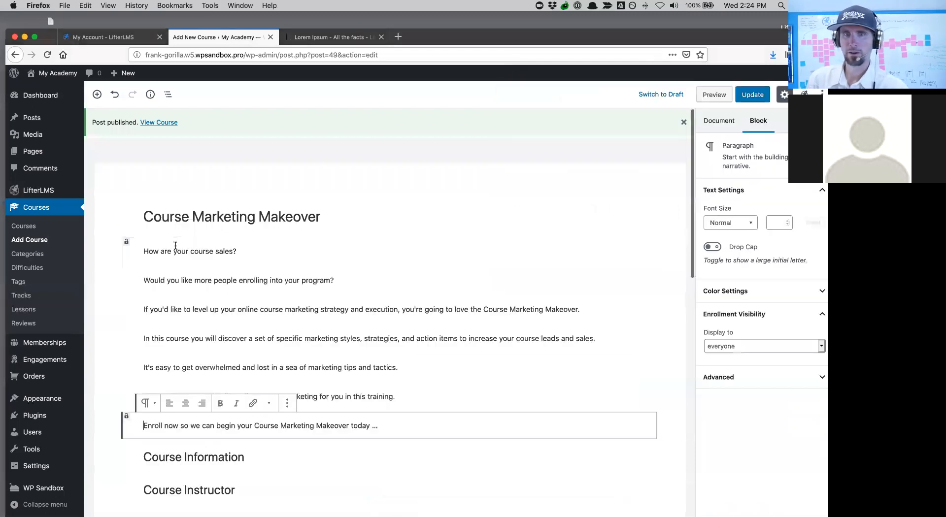
scroll(404, 306, "down", 1)
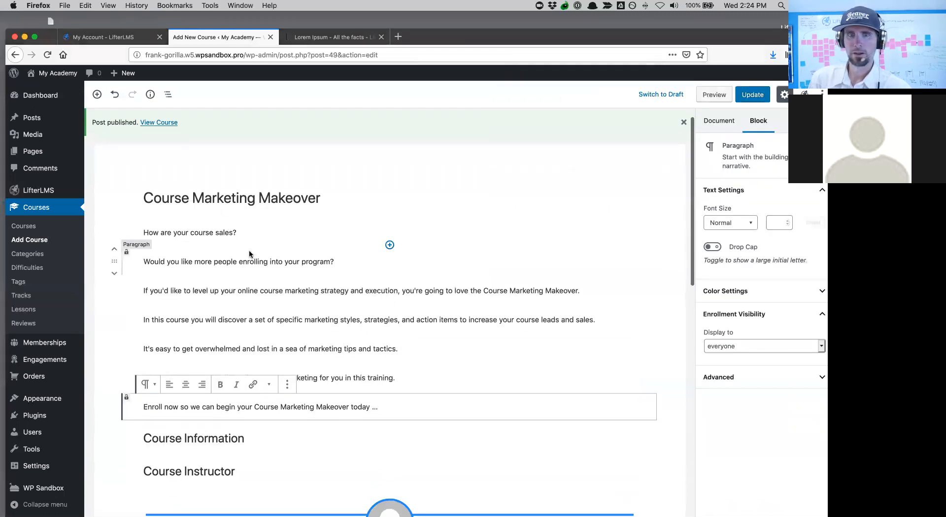
left_click(753, 94)
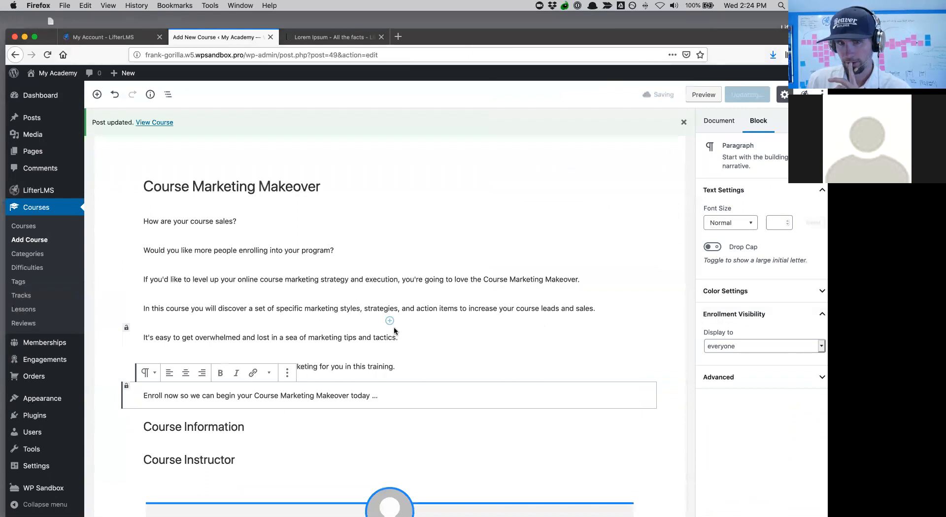
left_click(274, 422)
- Enter 2 Day as the Estimated Completion Time and update the course
scroll(790, 387, "down", 1)
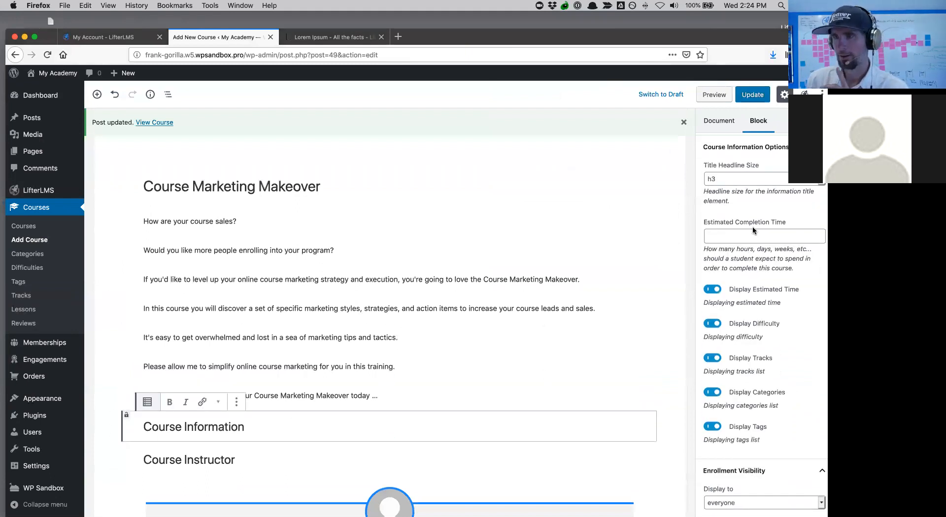
left_click(743, 236)
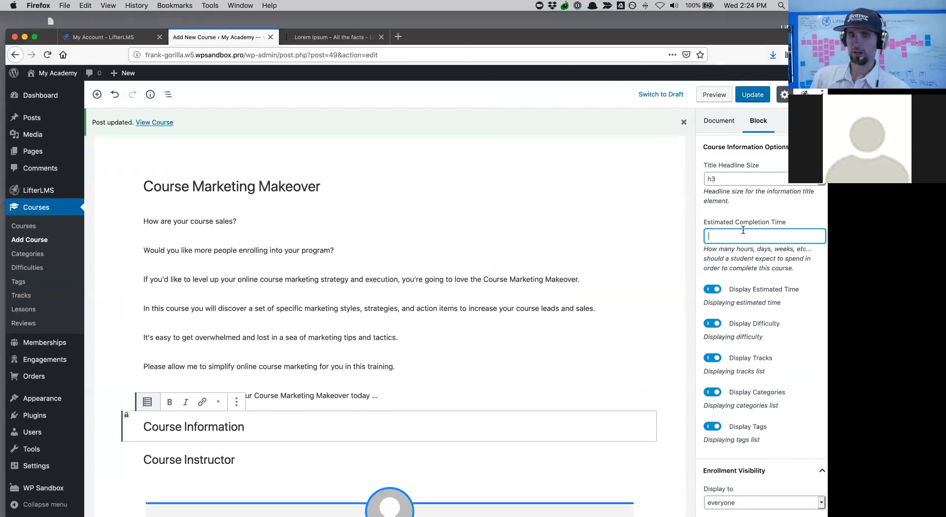
type("2 Day")
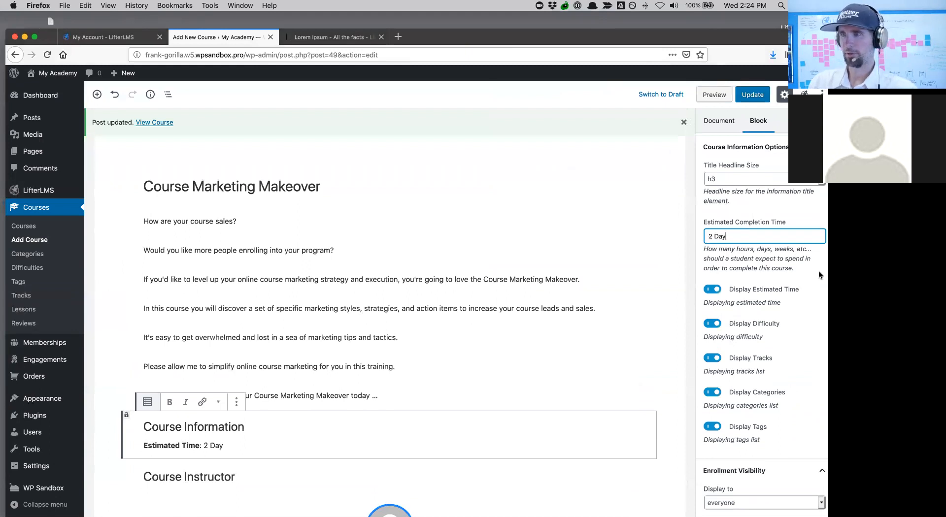
scroll(818, 271, "down", 1)
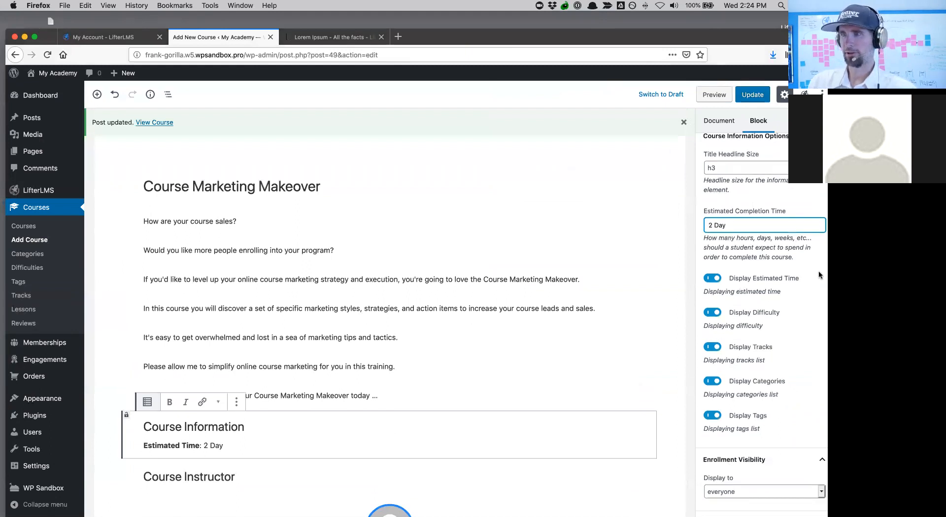
left_click(753, 95)
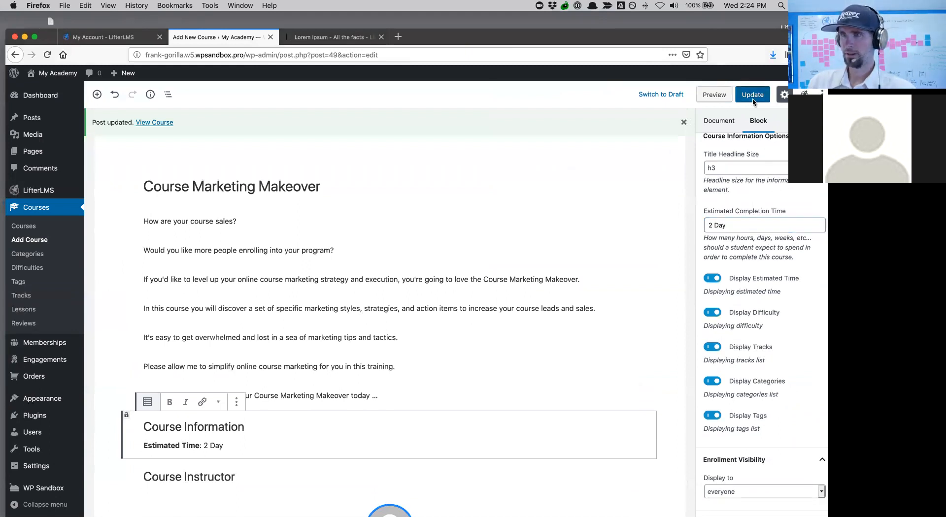
- Untick the Beginner category and create a new Marketing course category
left_click(719, 123)
scroll(756, 296, "down", 2)
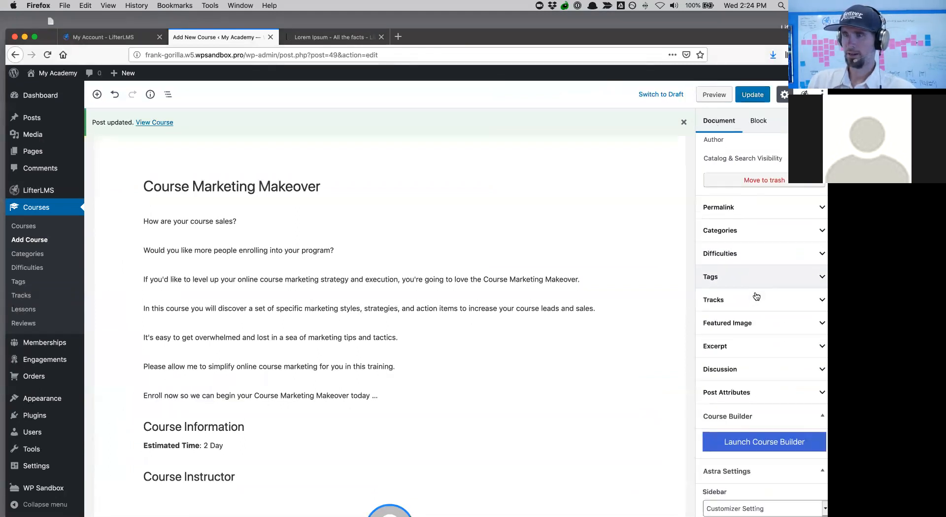
scroll(757, 295, "down", 2)
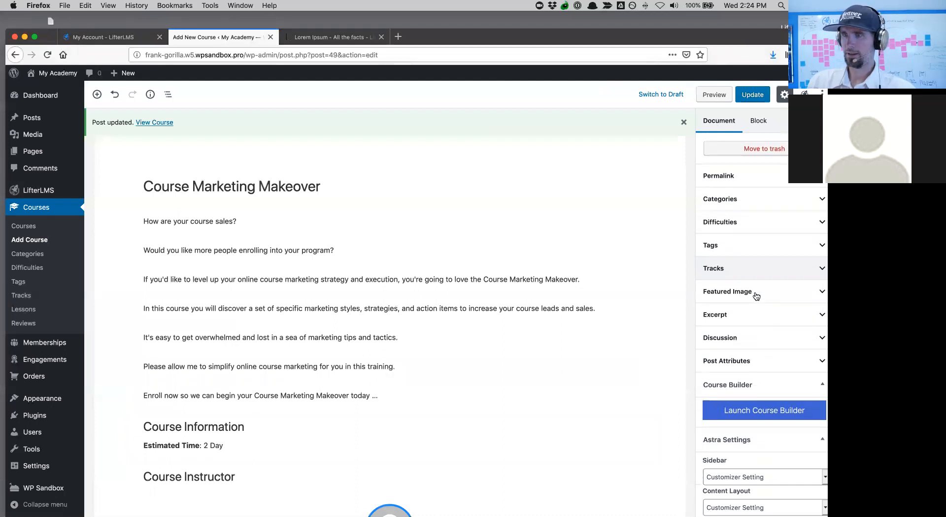
left_click(735, 195)
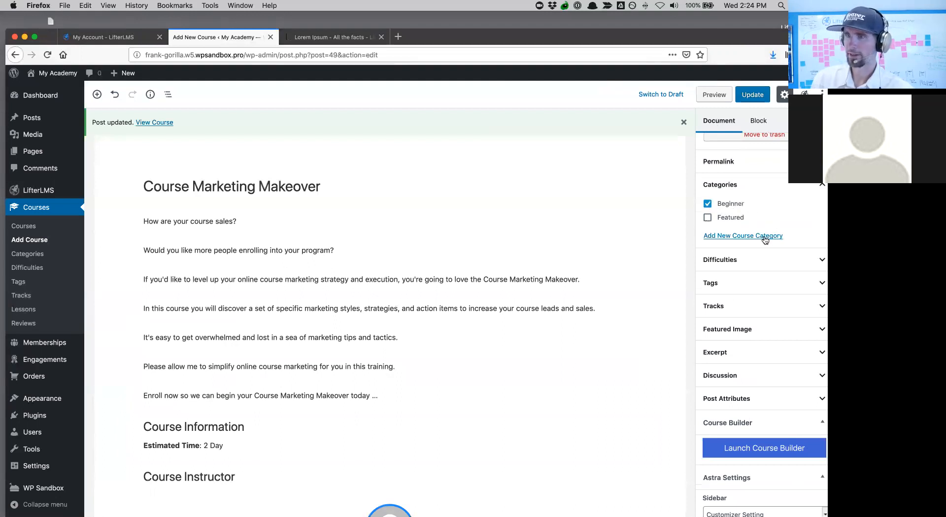
left_click(708, 206)
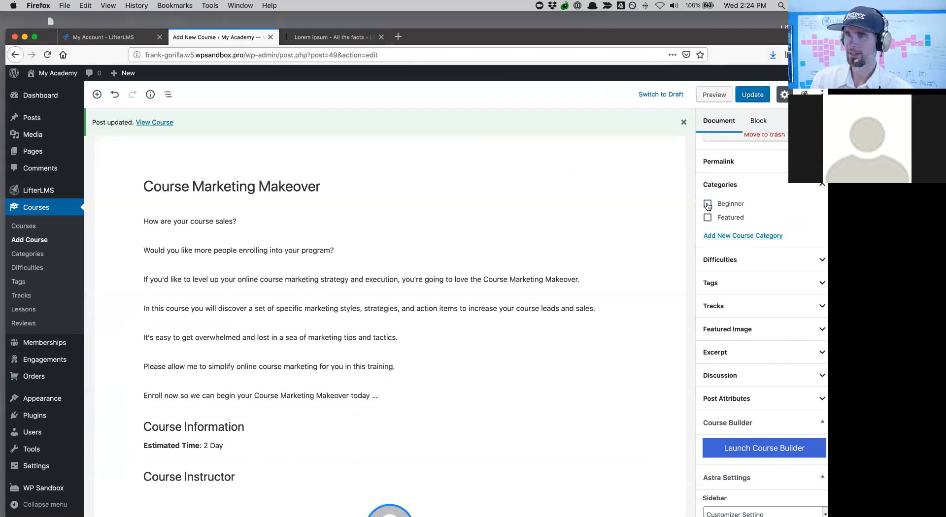
left_click(718, 236)
left_click(719, 264)
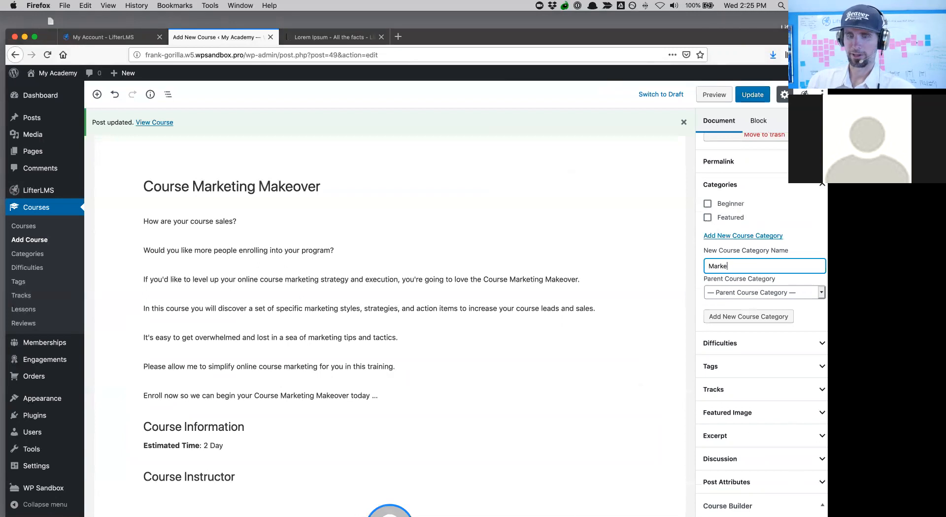
left_click(749, 319)
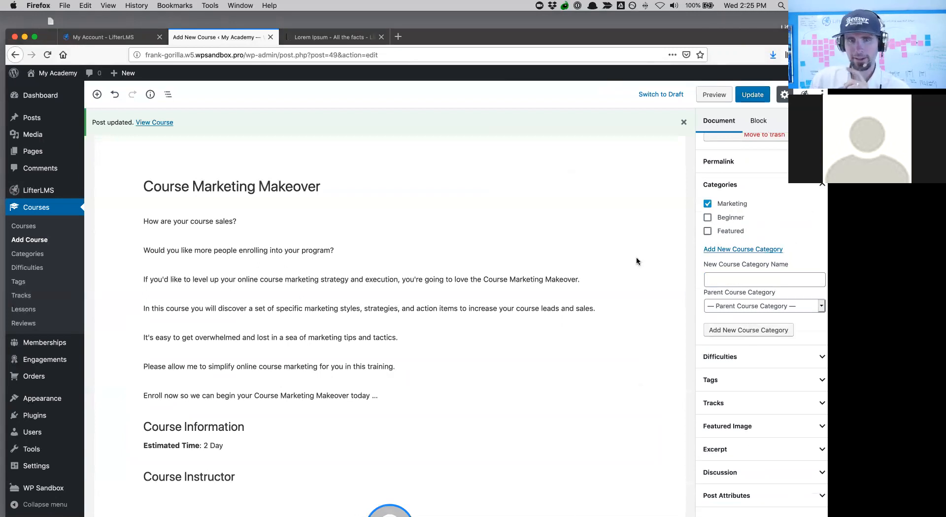
- Update the course so it shows Categories: Marketing
scroll(446, 320, "down", 1)
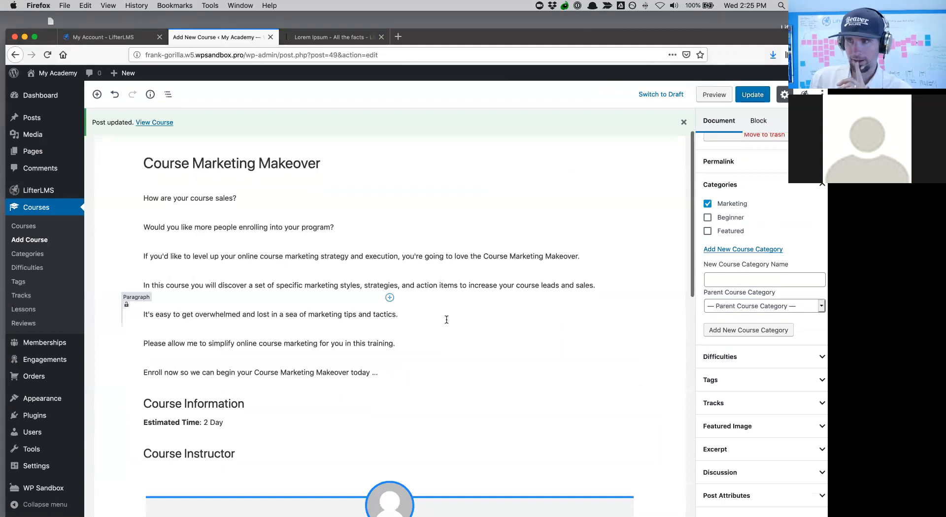
left_click(759, 89)
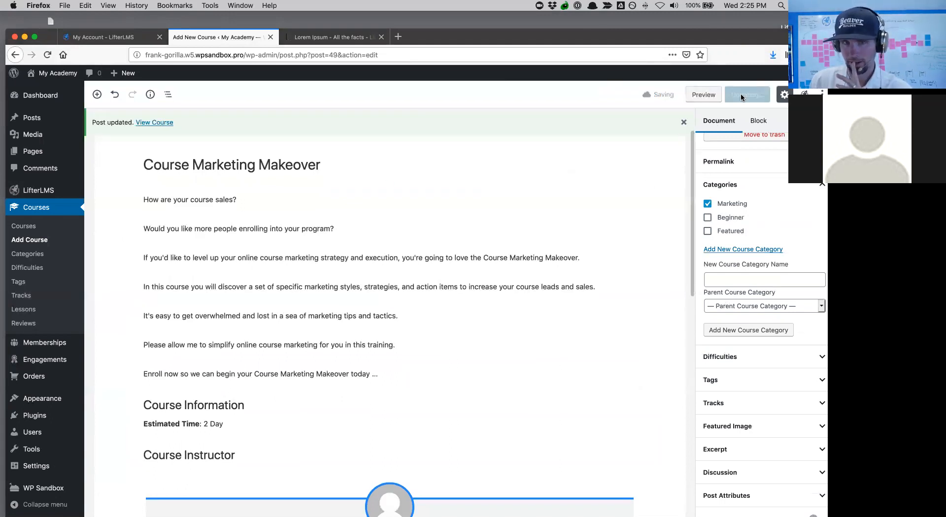
scroll(537, 232, "down", 5)
scroll(537, 232, "down", 2)
scroll(537, 233, "up", 8)
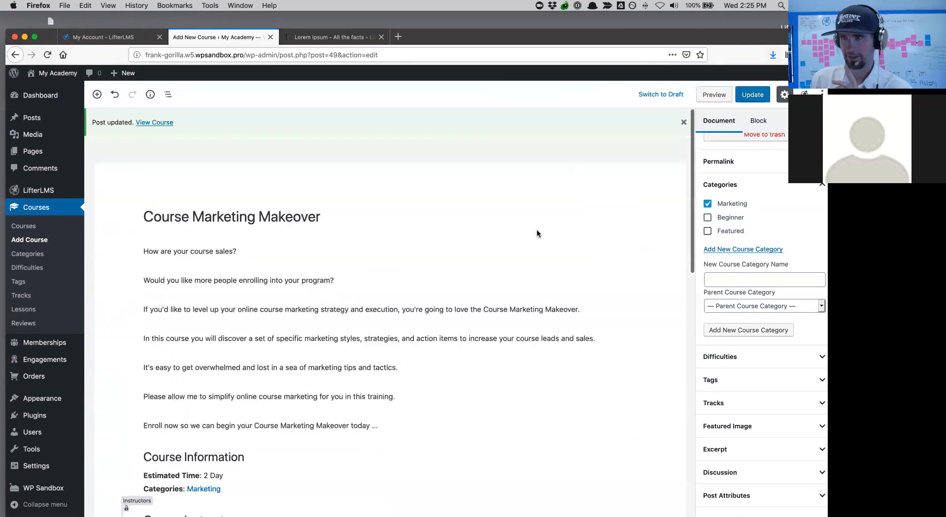
- Upload Course Marketing Makeover.png from the Desktop to the media library
scroll(768, 452, "down", 5)
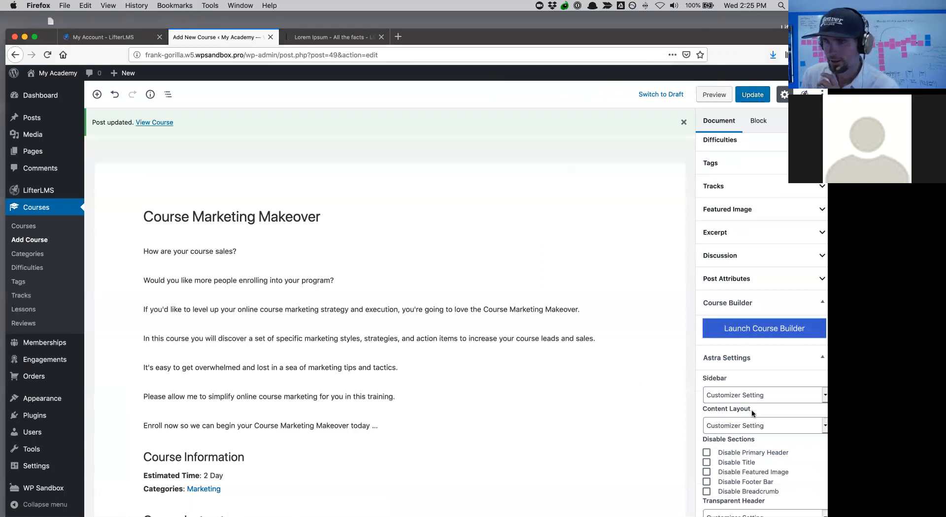
left_click(733, 211)
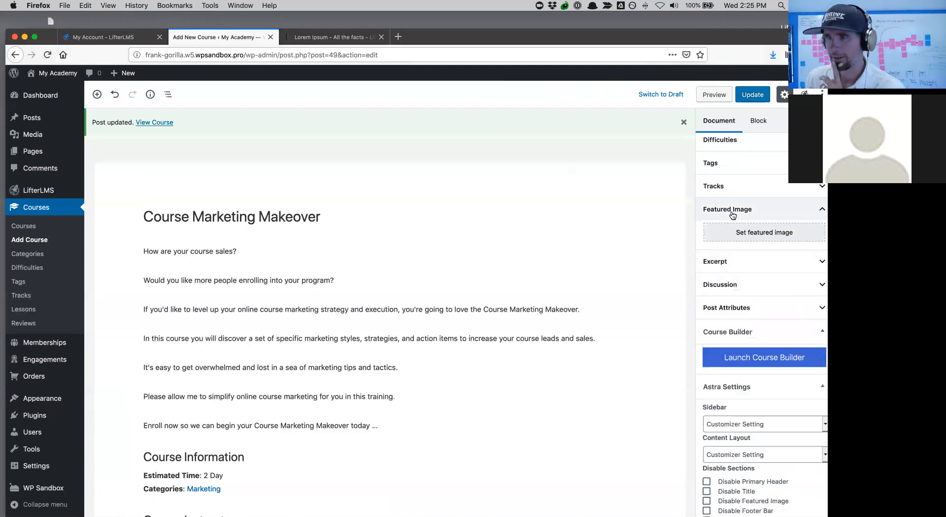
left_click(752, 235)
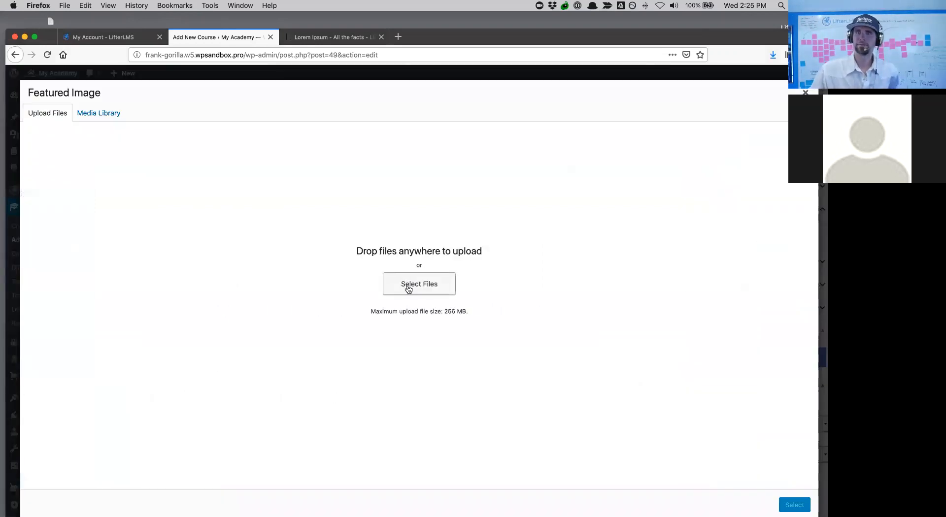
left_click(409, 289)
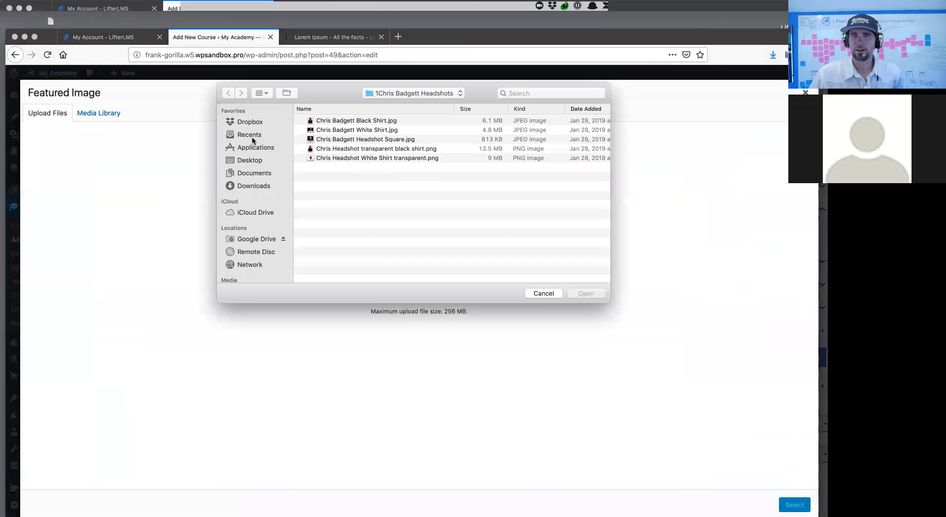
left_click(252, 159)
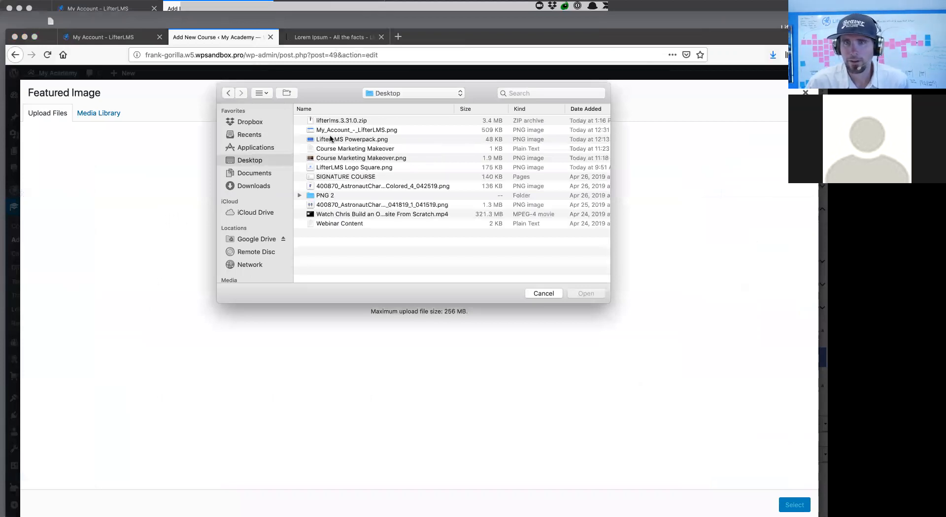
left_click(331, 158)
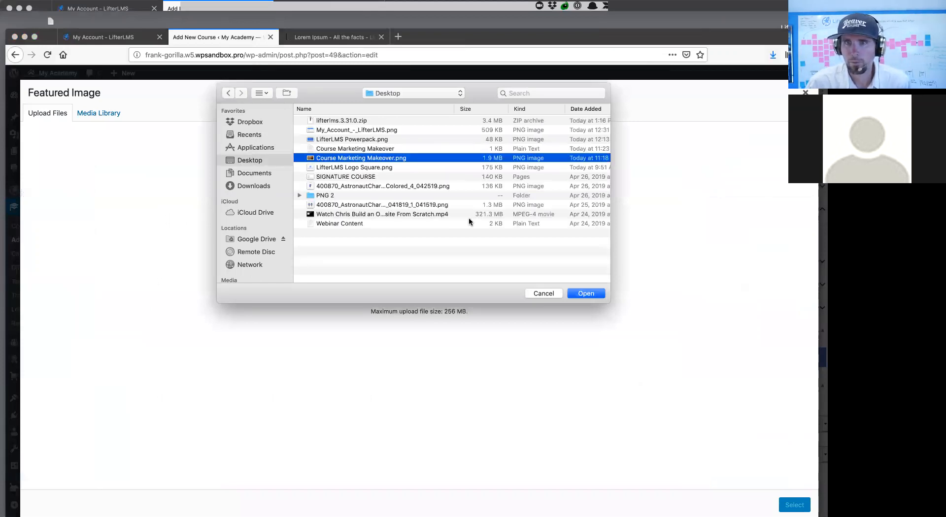
left_click(586, 293)
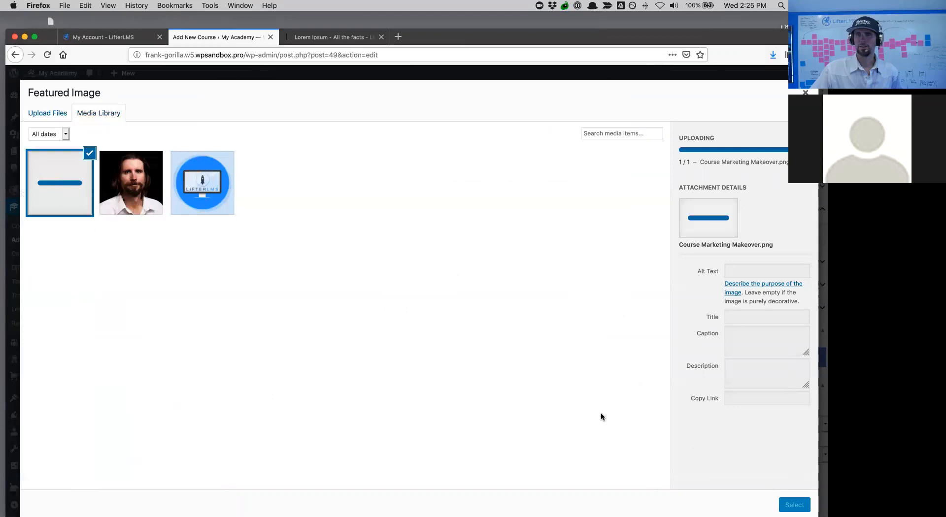
- Set the uploaded Course Marketing image as the featured image and update the course
left_click(62, 190)
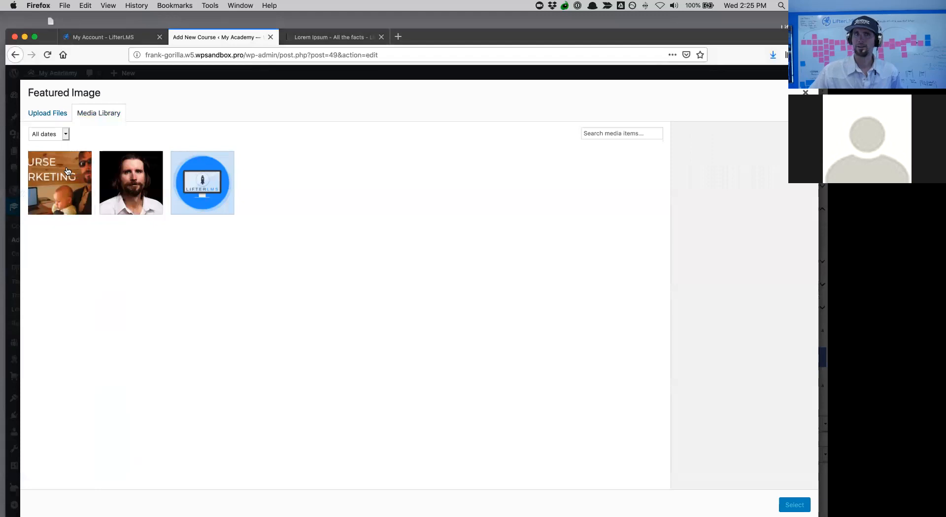
left_click(73, 171)
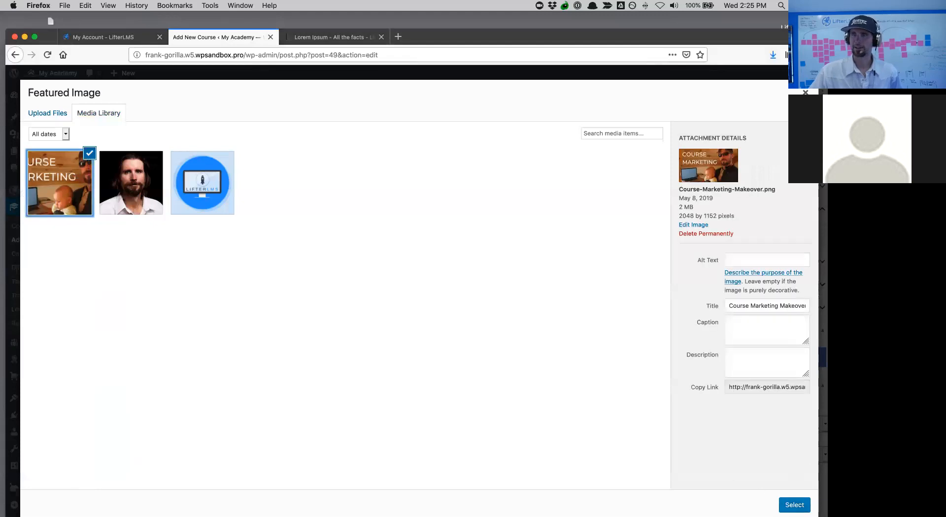
left_click(784, 502)
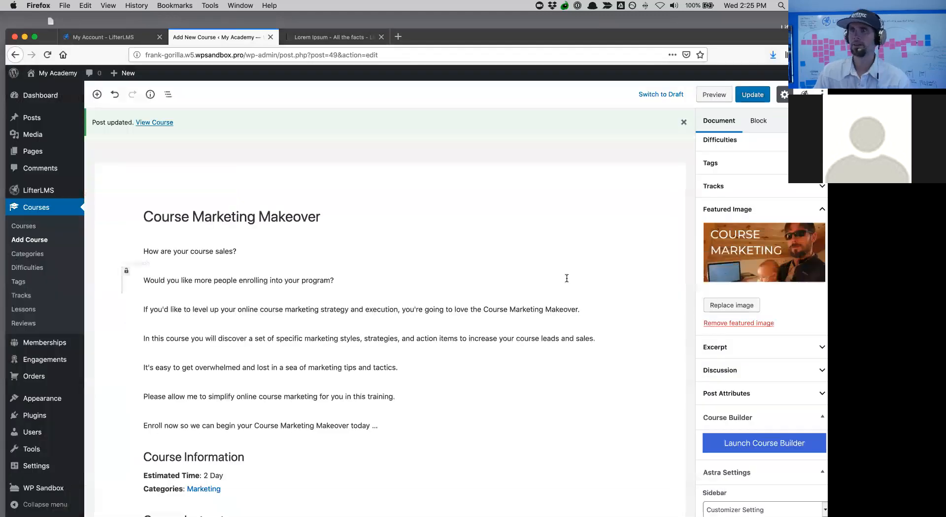
left_click(751, 95)
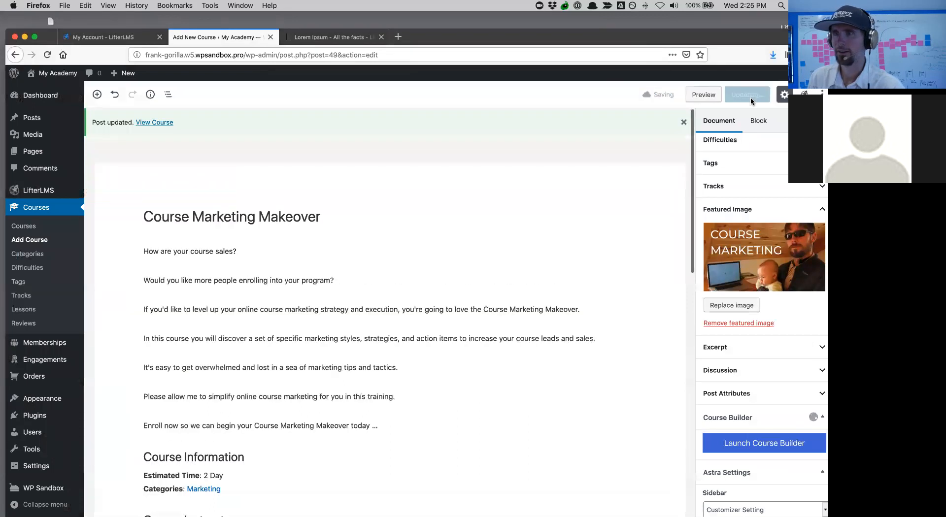
- View the public Course Marketing Makeover page and scroll through its image, description and lessons
left_click(162, 123)
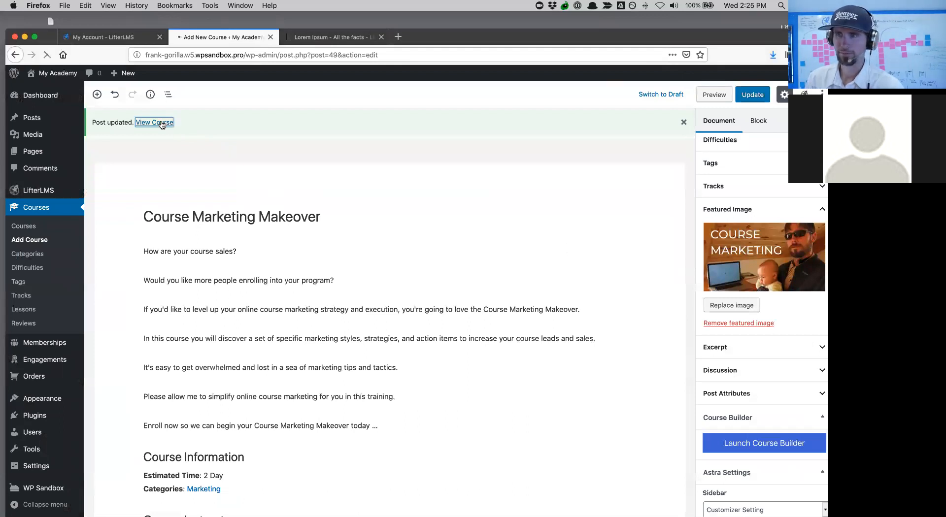
scroll(358, 337, "down", 4)
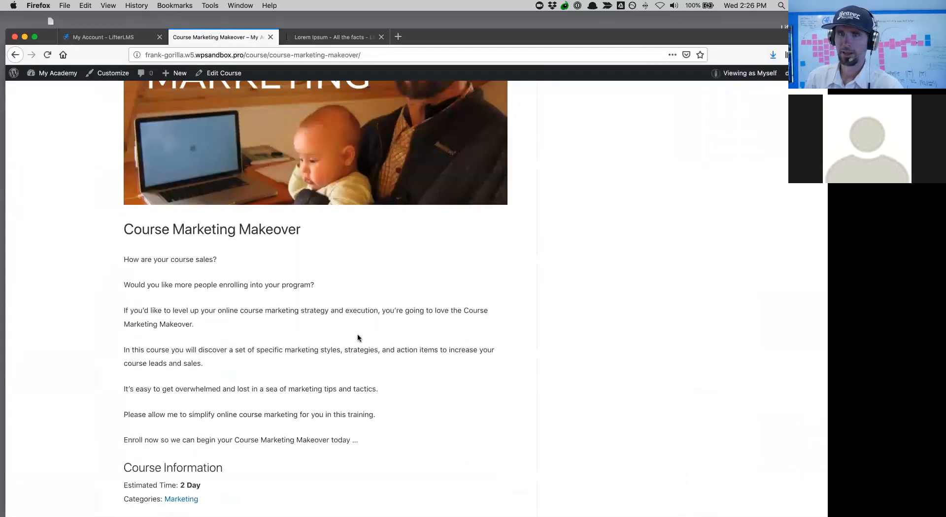
scroll(430, 318, "up", 4)
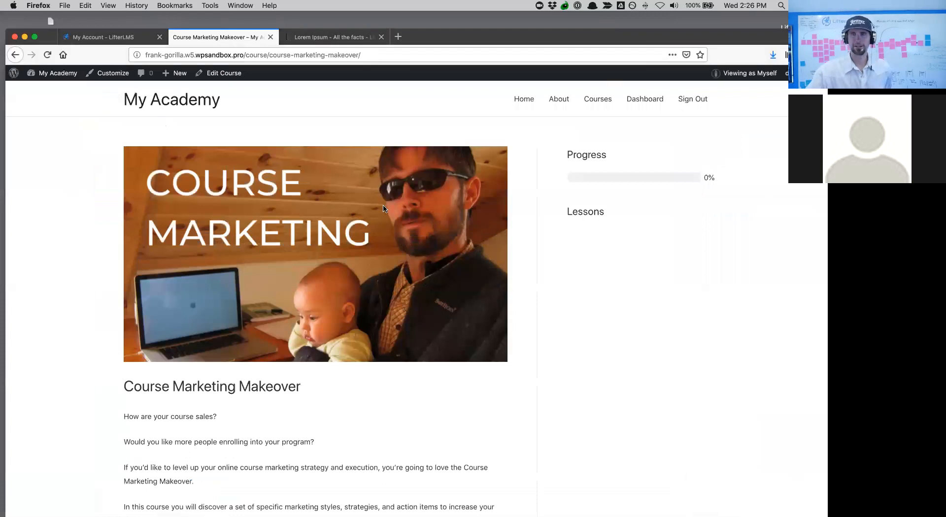
scroll(348, 397, "down", 3)
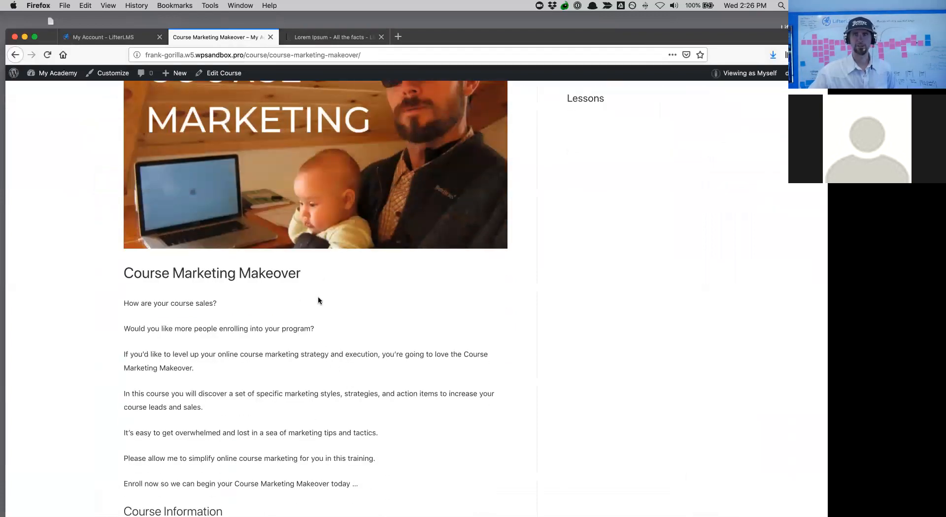
scroll(296, 286, "down", 3)
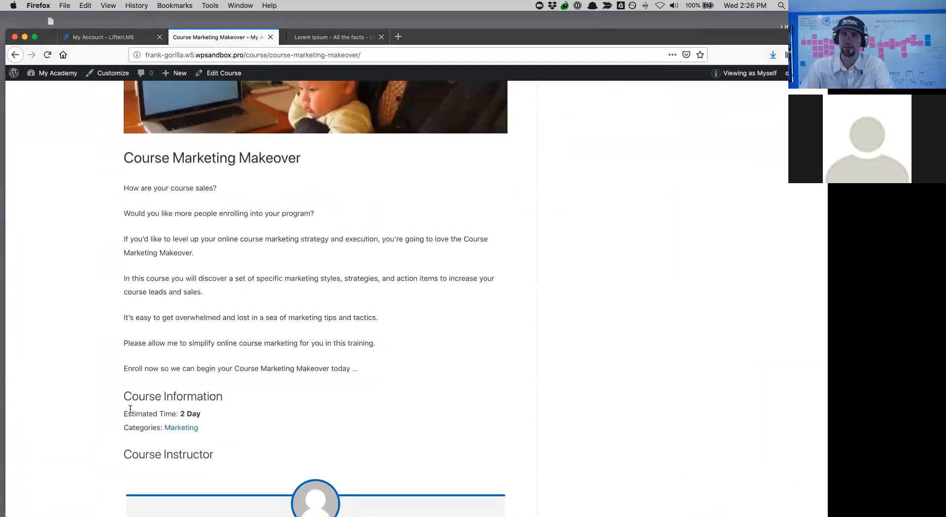
scroll(368, 376, "down", 3)
scroll(370, 369, "down", 3)
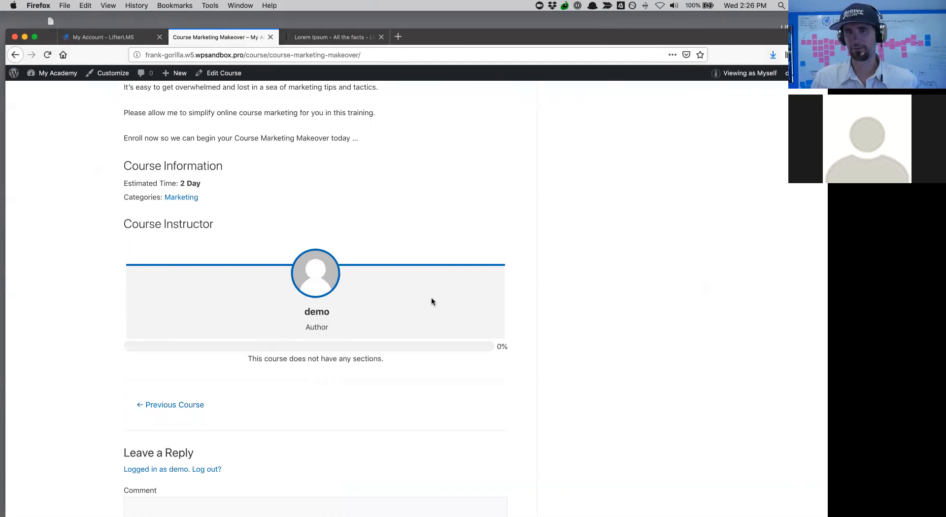
scroll(511, 318, "down", 2)
scroll(510, 318, "up", 10)
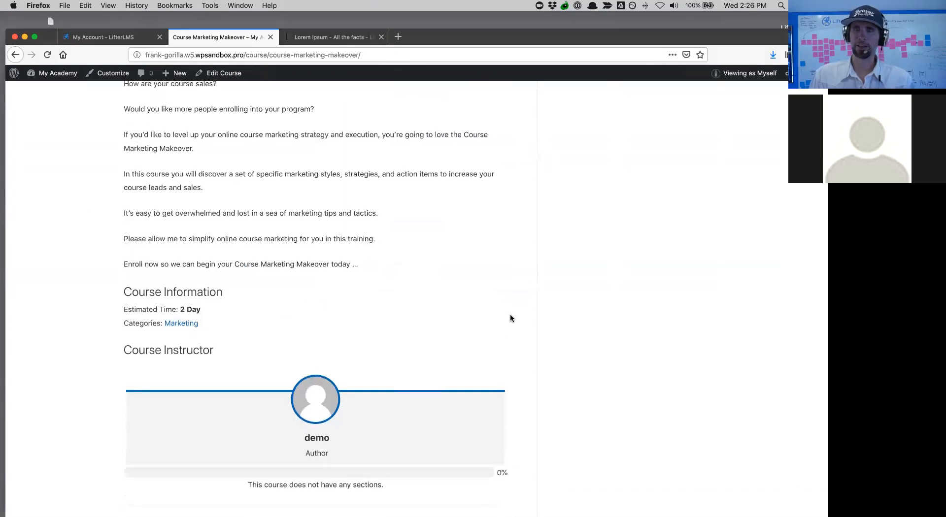
scroll(510, 318, "up", 4)
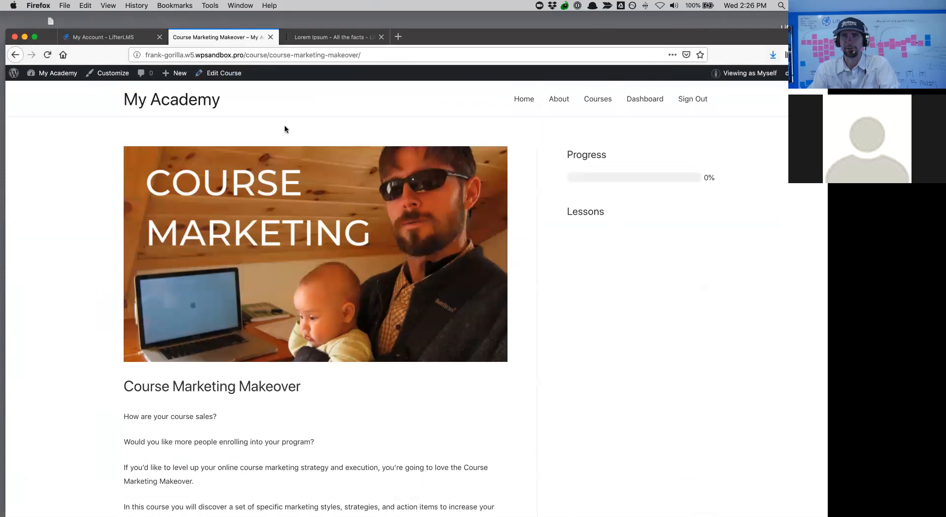
- Uncheck Allow Comments under Discussion and update the course
left_click(225, 78)
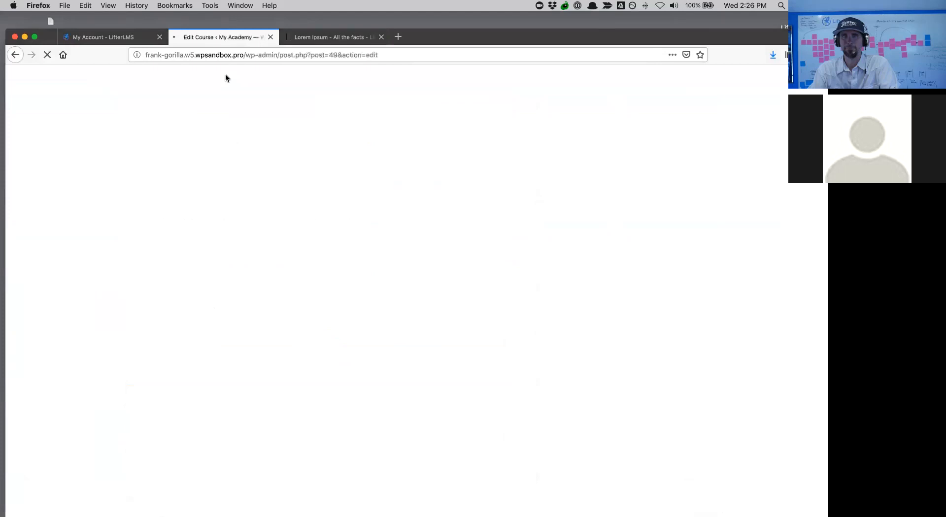
scroll(220, 309, "down", 15)
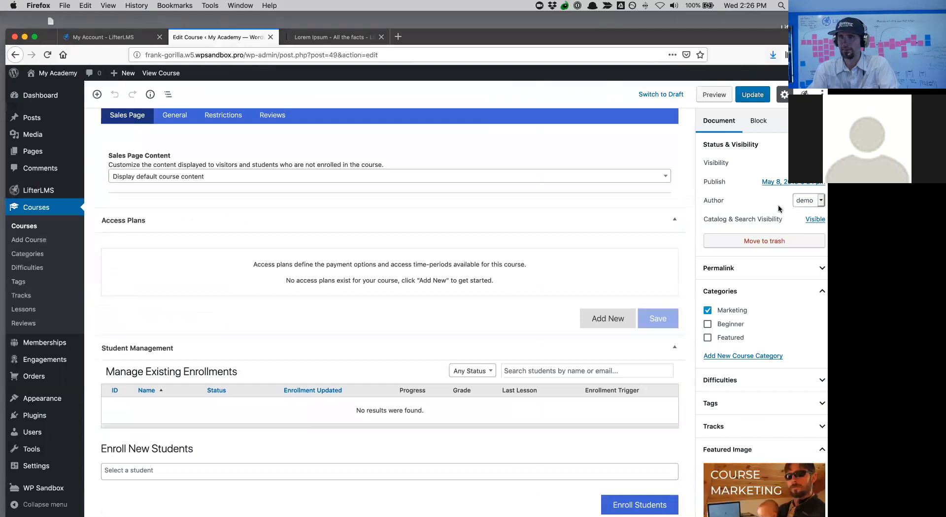
scroll(759, 236, "down", 6)
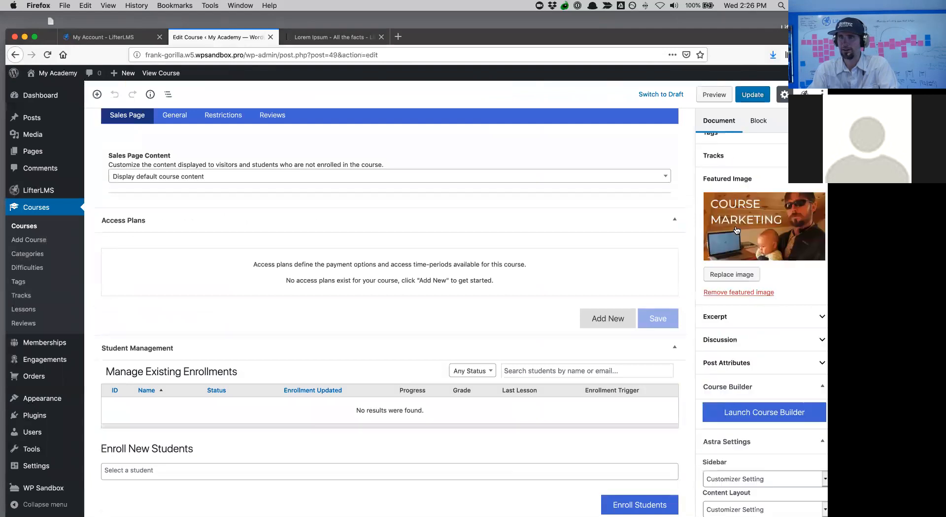
left_click(747, 307)
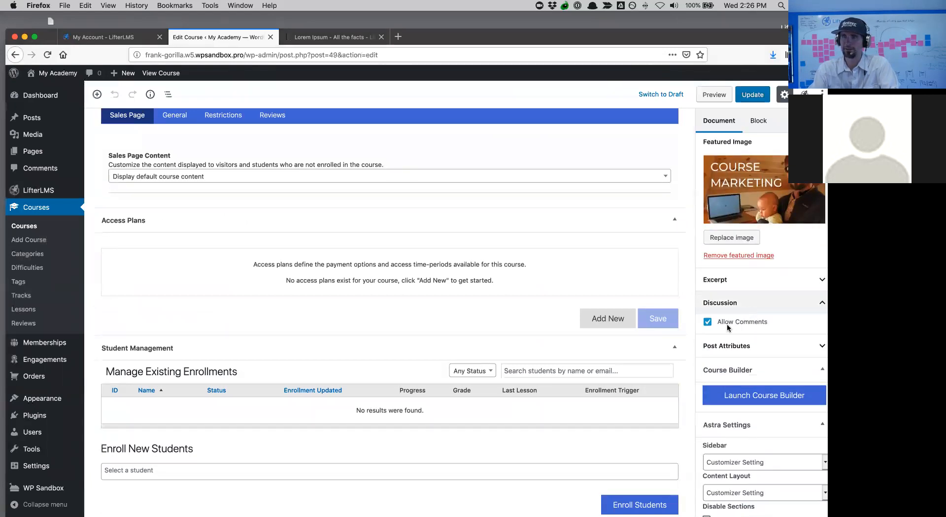
left_click(708, 323)
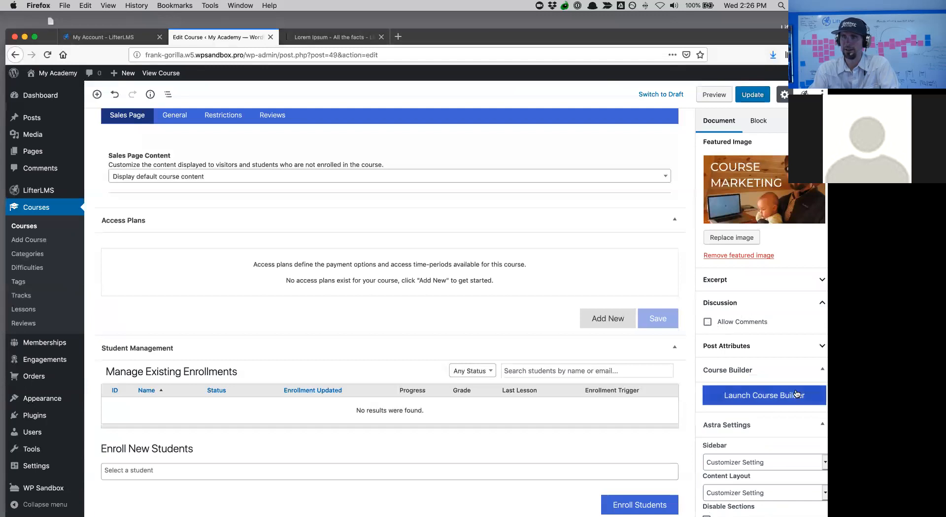
scroll(794, 392, "down", 2)
scroll(795, 389, "up", 6)
left_click(756, 98)
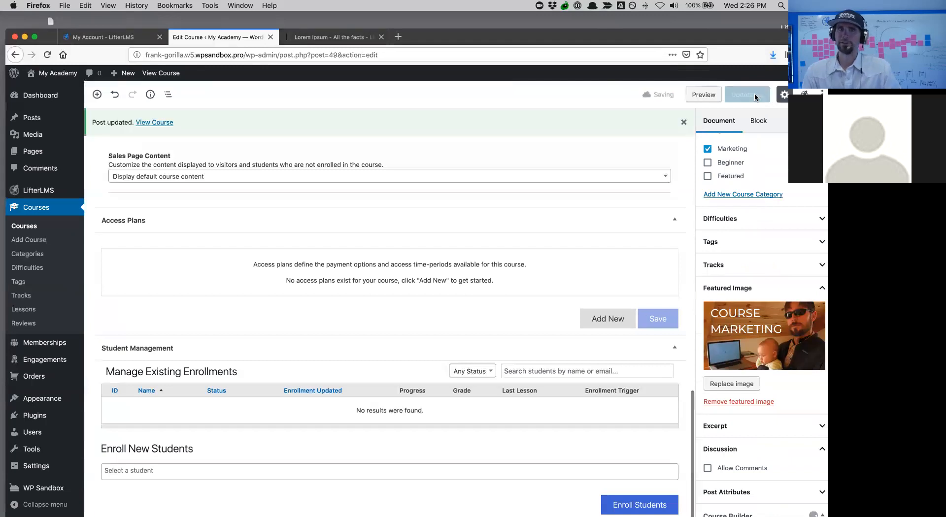
scroll(309, 364, "up", 1)
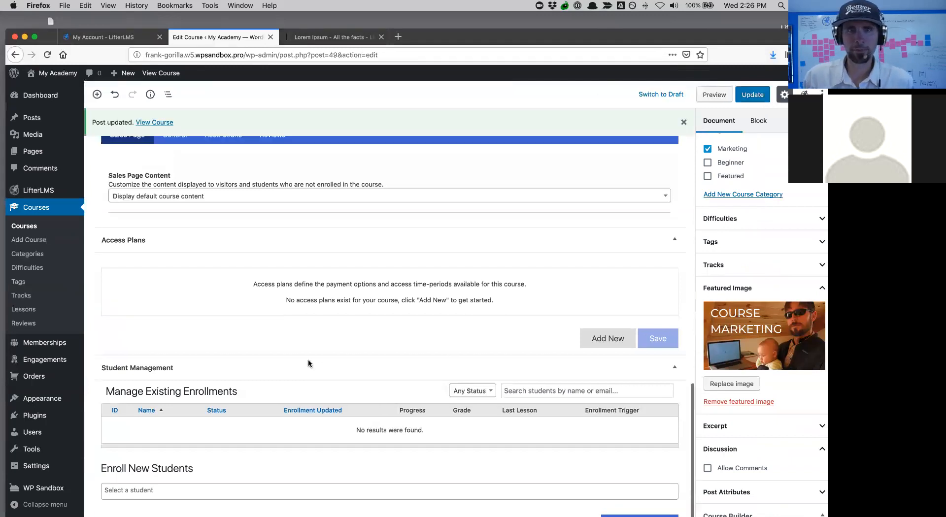
scroll(308, 364, "up", 3)
left_click(161, 125)
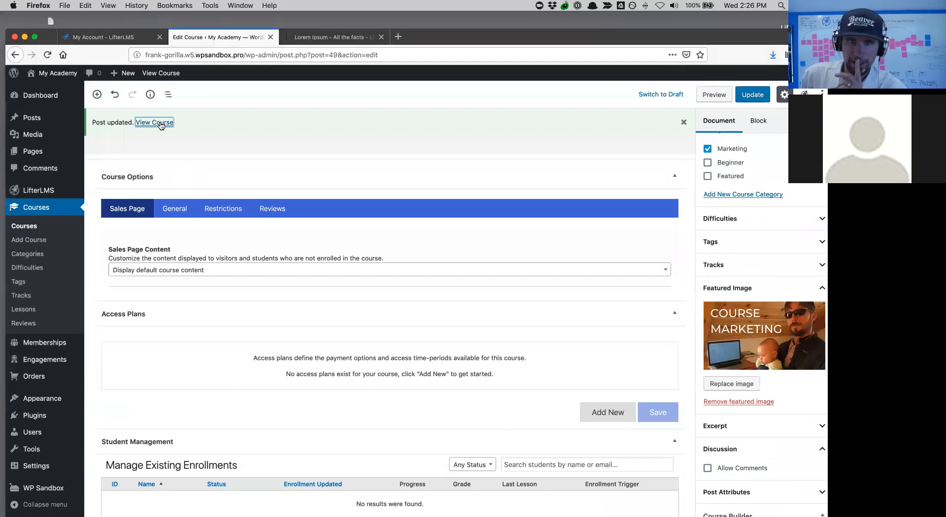
scroll(371, 280, "down", 10)
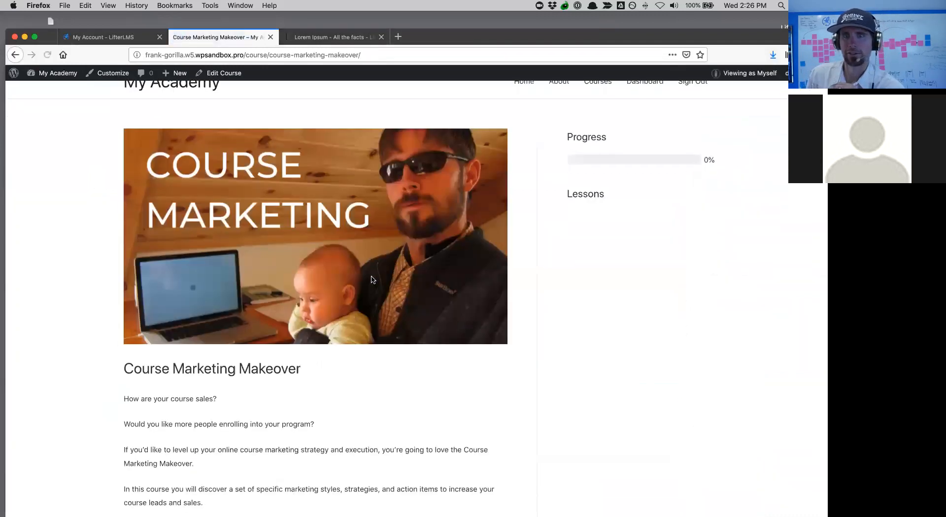
scroll(449, 287, "up", 10)
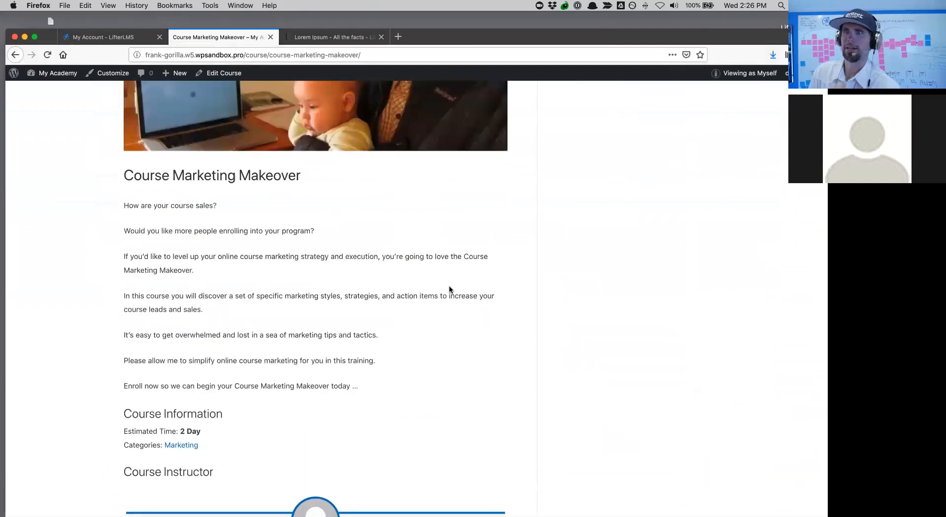
scroll(449, 290, "down", 2)
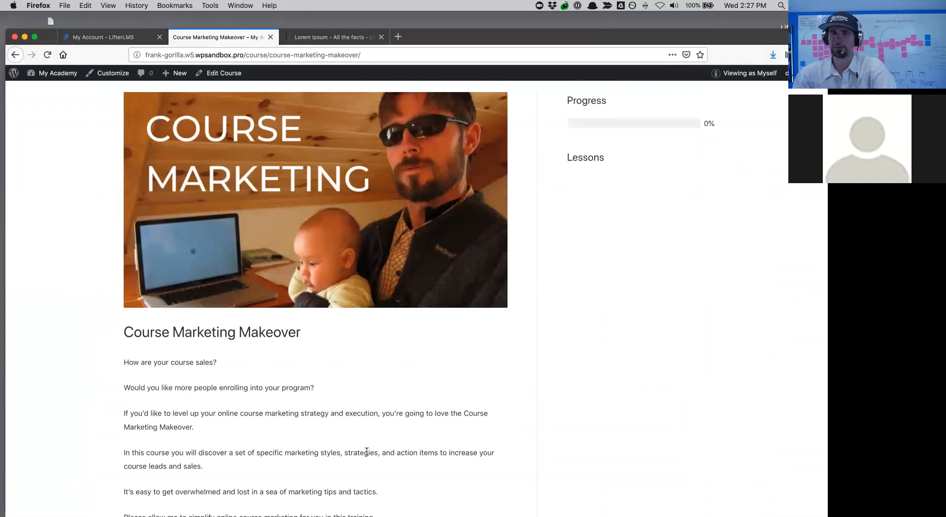
scroll(366, 450, "down", 5)
scroll(365, 451, "up", 7)
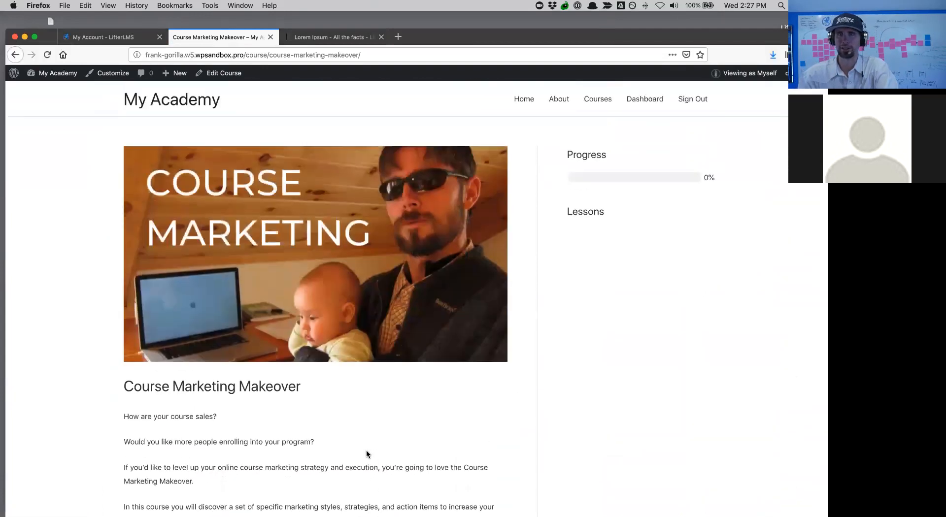
left_click(599, 101)
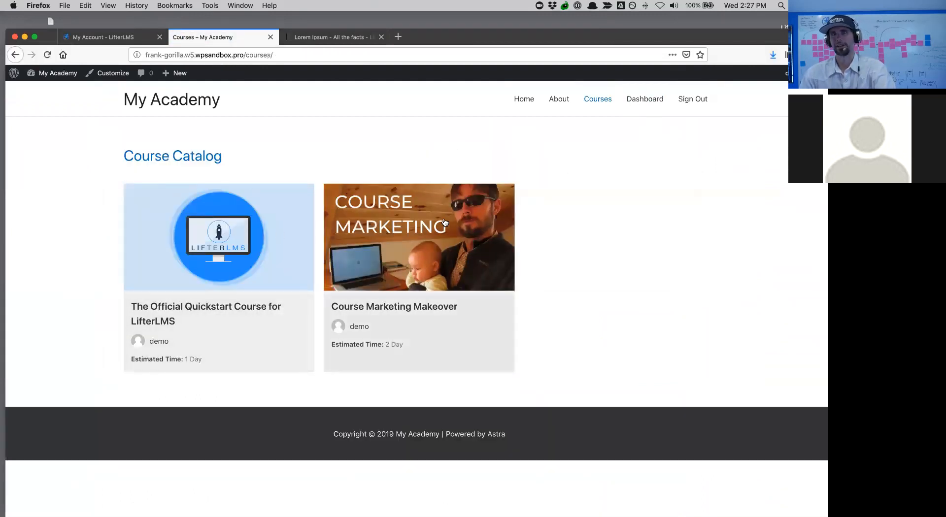
left_click(216, 237)
scroll(214, 236, "down", 10)
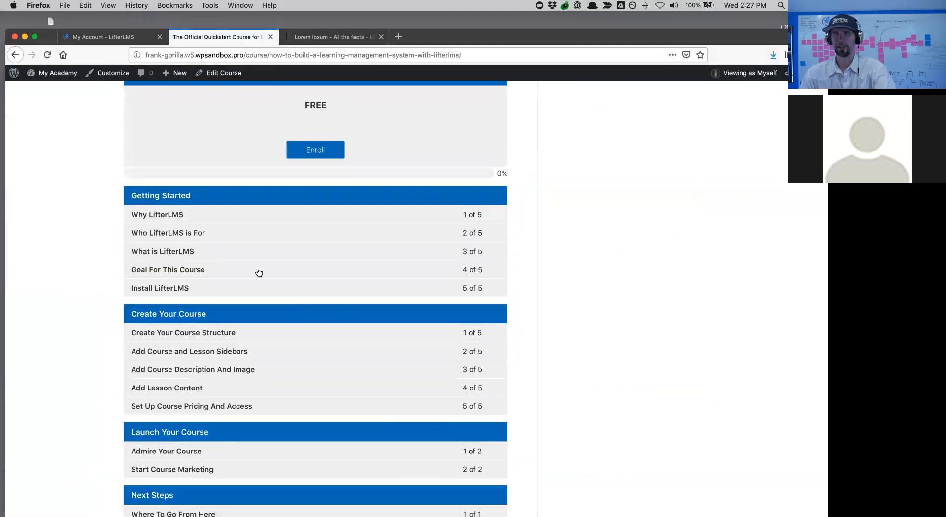
scroll(258, 274, "up", 5)
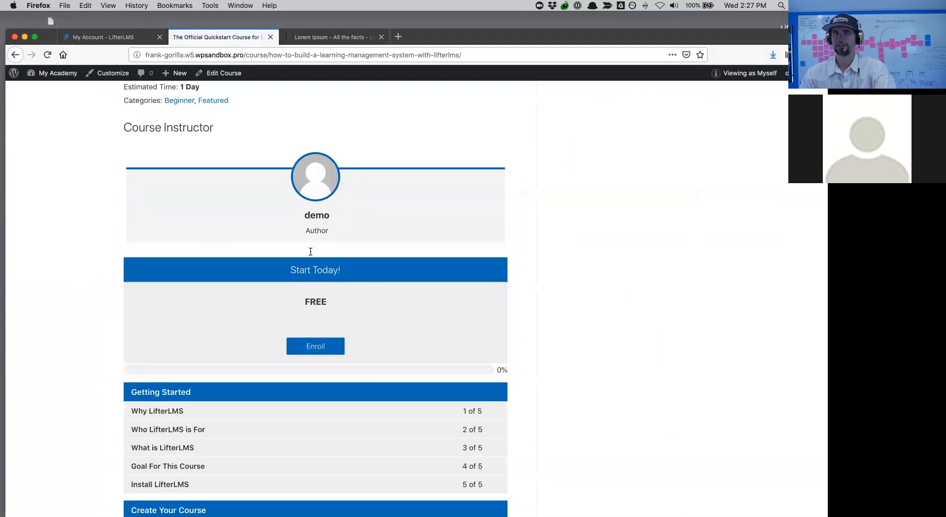
scroll(346, 427, "down", 7)
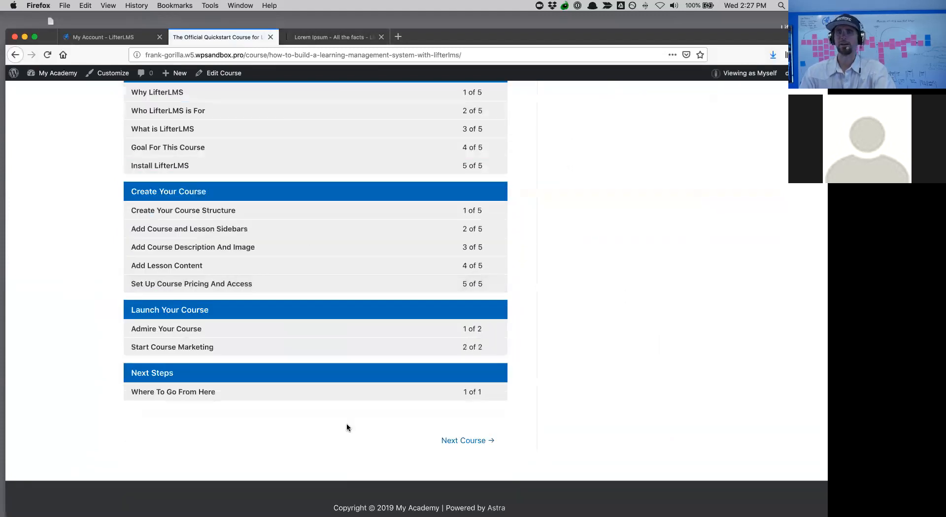
scroll(347, 428, "up", 15)
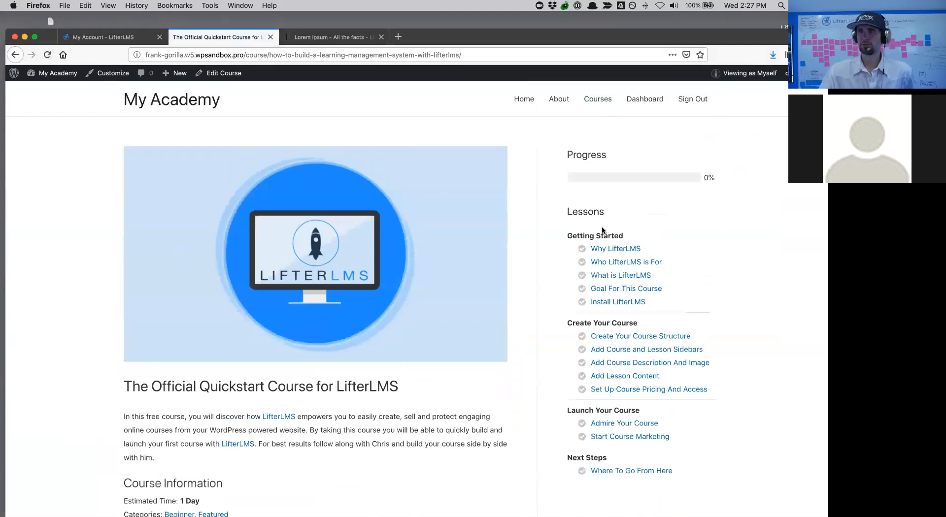
left_click_drag(622, 232, 577, 232)
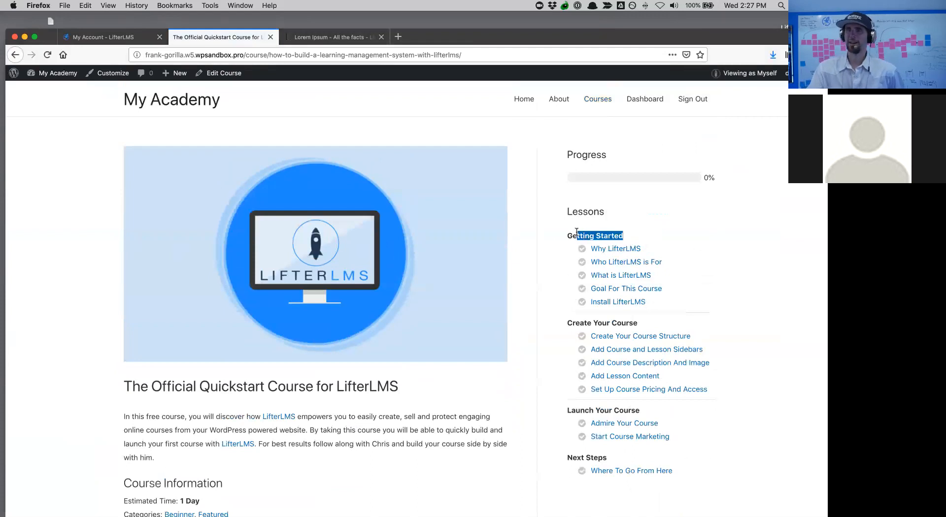
left_click_drag(642, 249, 620, 249)
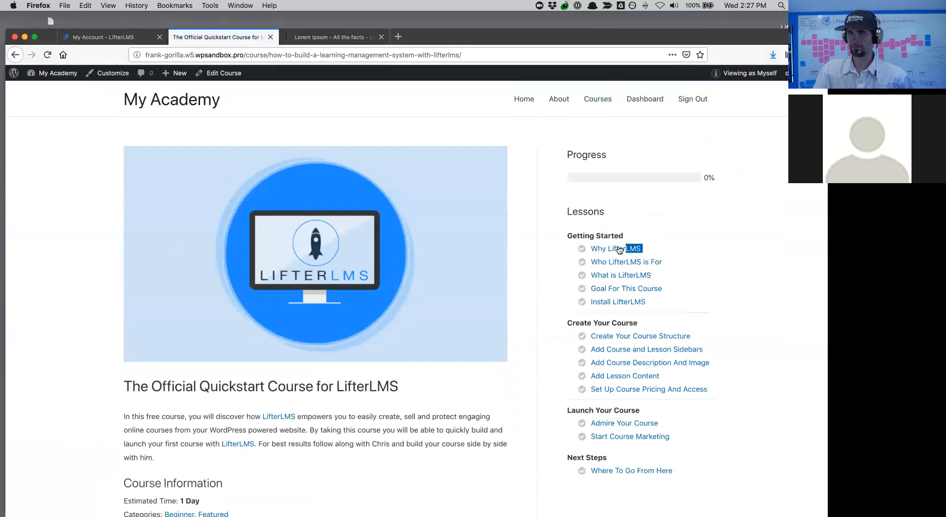
left_click(604, 231)
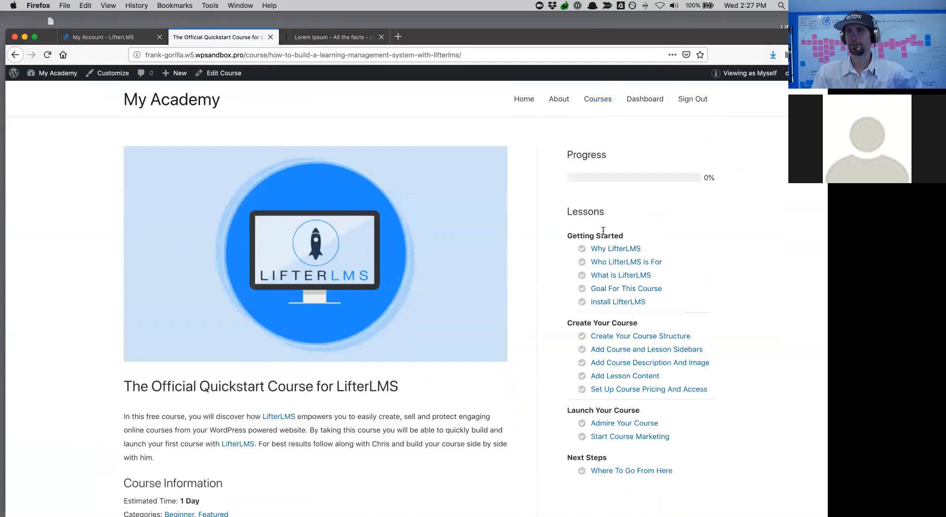
left_click(598, 99)
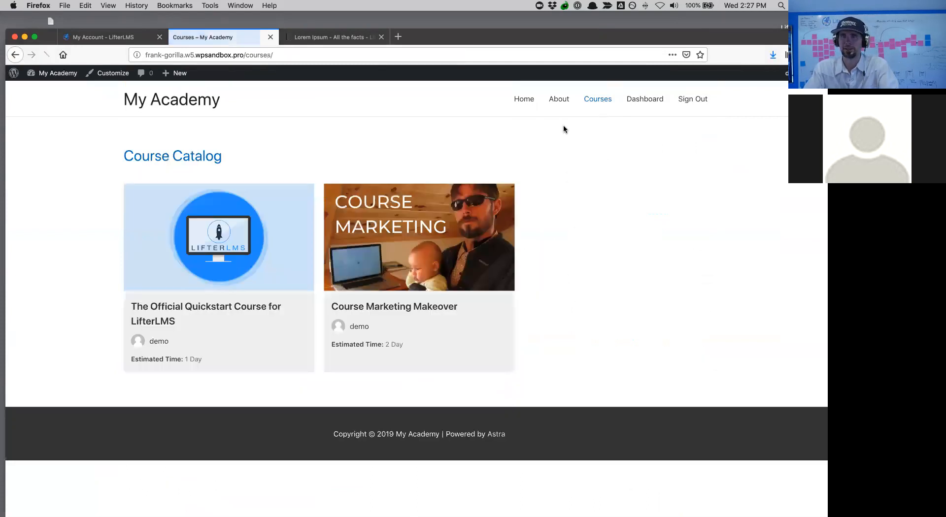
left_click(400, 251)
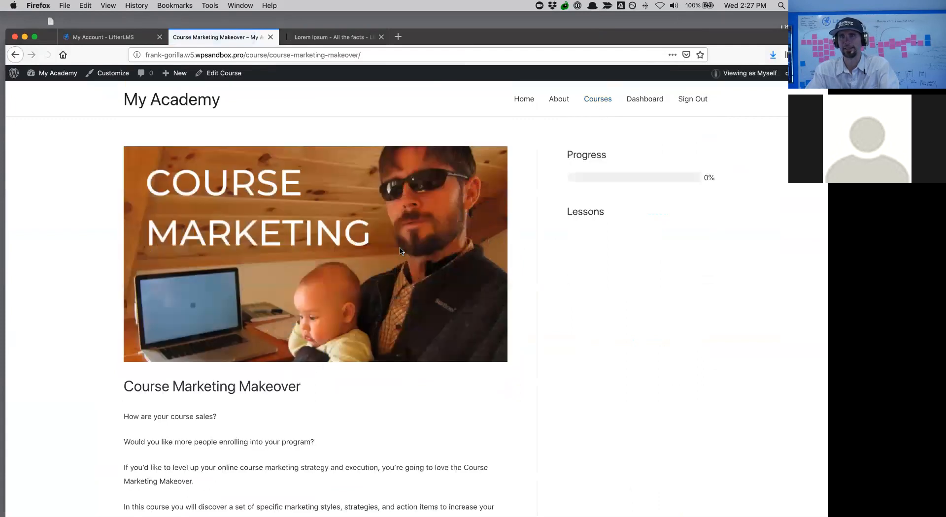
- Launch the Course Builder for Course Marketing Makeover and bring the TextEdit outline alongside it
left_click(230, 77)
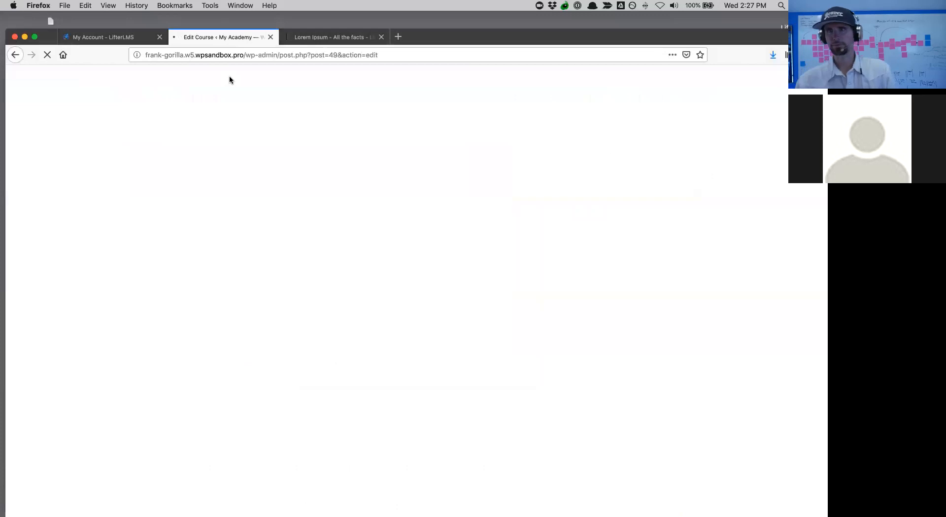
left_click_drag(627, 32, 620, 14)
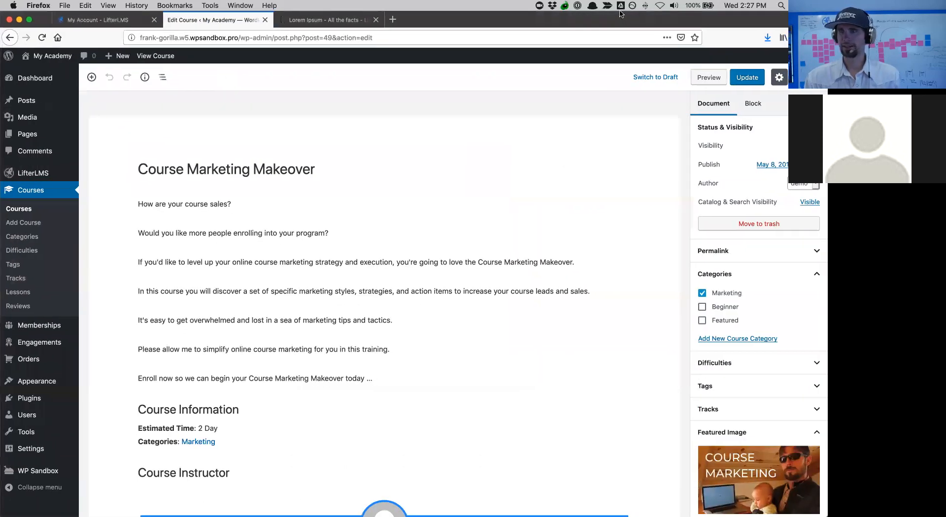
scroll(741, 338, "down", 8)
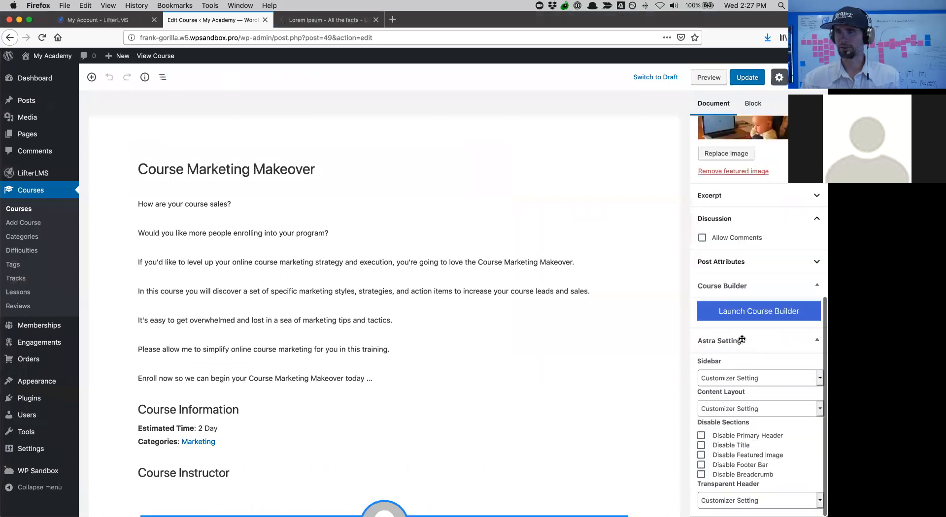
left_click(725, 313)
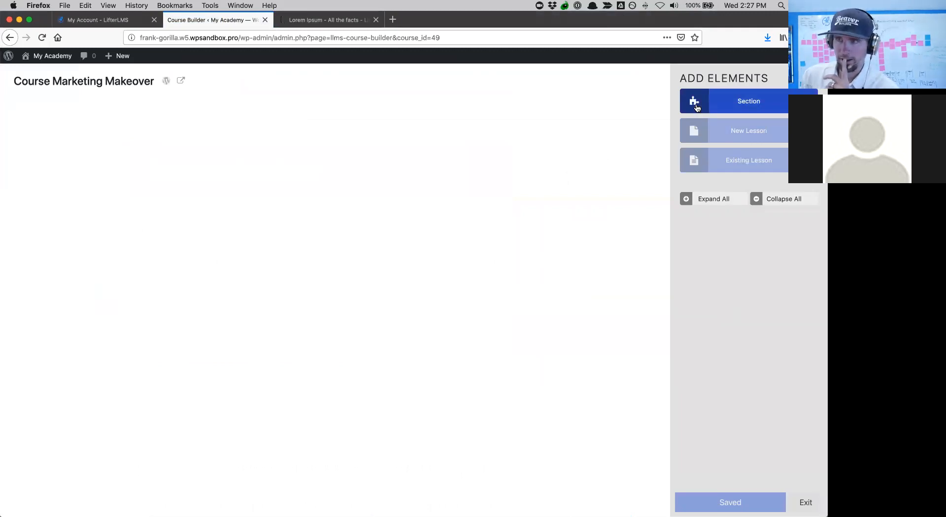
key("ctrl+Up")
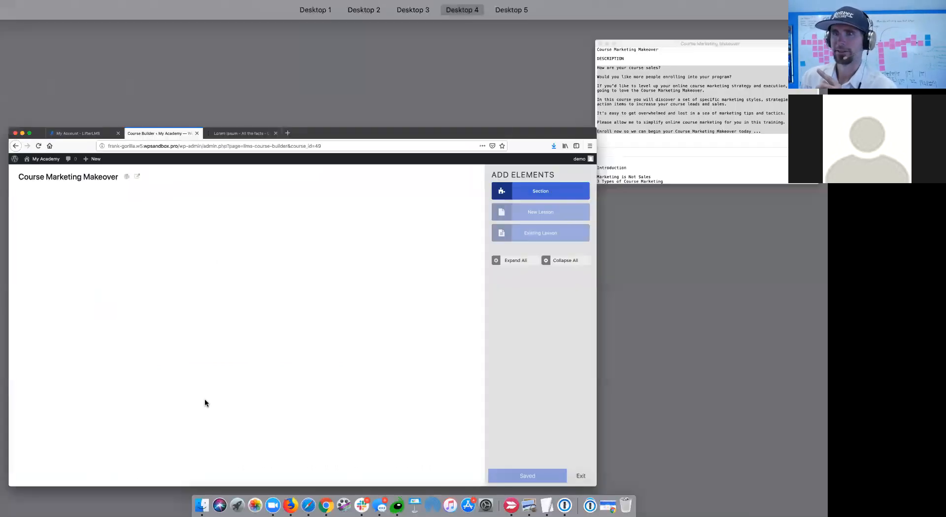
left_click(652, 153)
- Select 'Introduction' in the TextEdit outline, arranging the windows so both stay visible
scroll(594, 244, "down", 3)
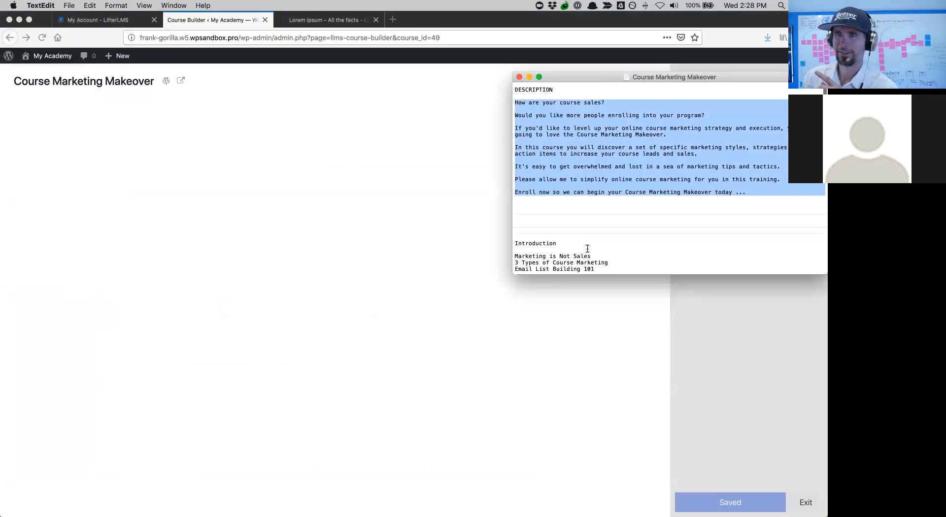
left_click(562, 212)
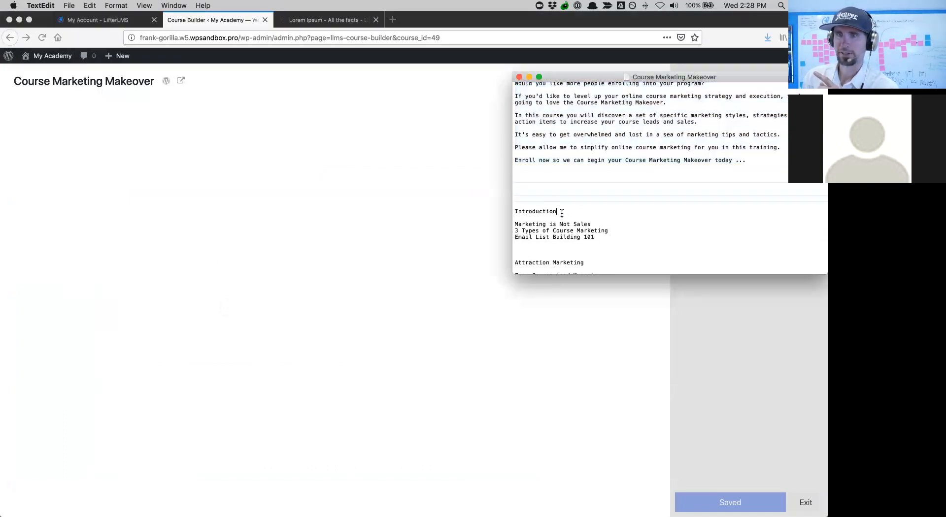
left_click_drag(510, 214, 497, 213)
key("super+c")
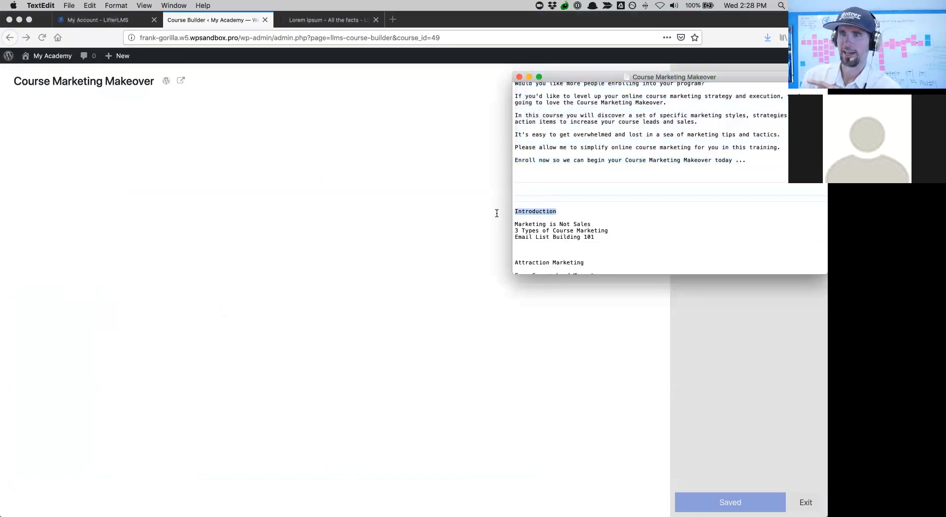
left_click(493, 190)
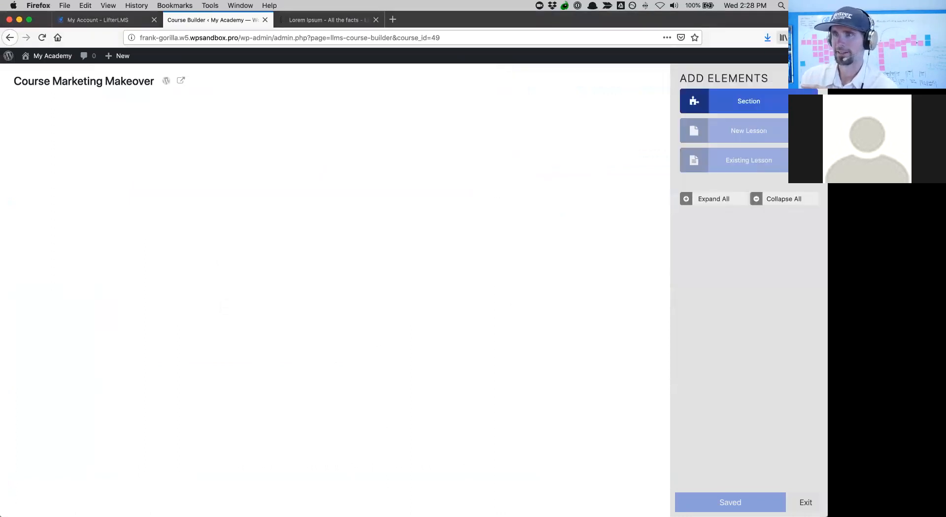
left_click_drag(828, 62, 630, 62)
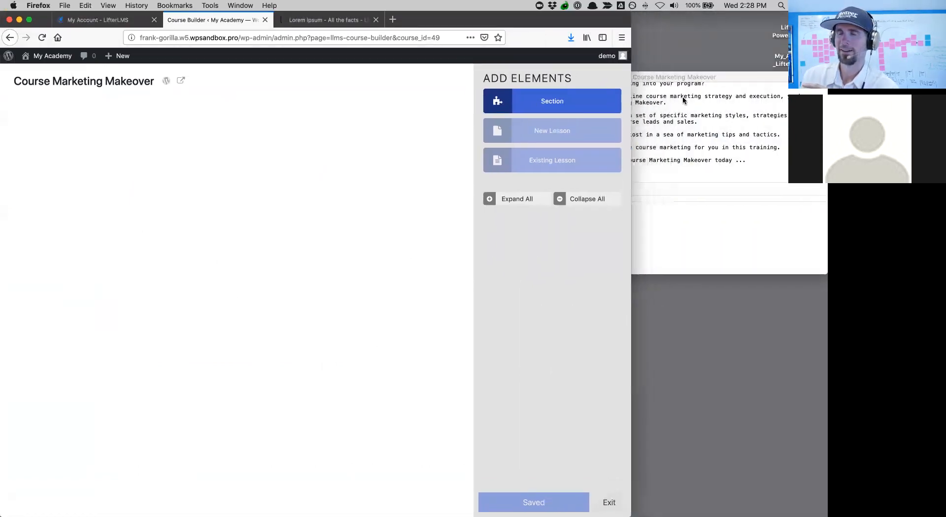
left_click(691, 109)
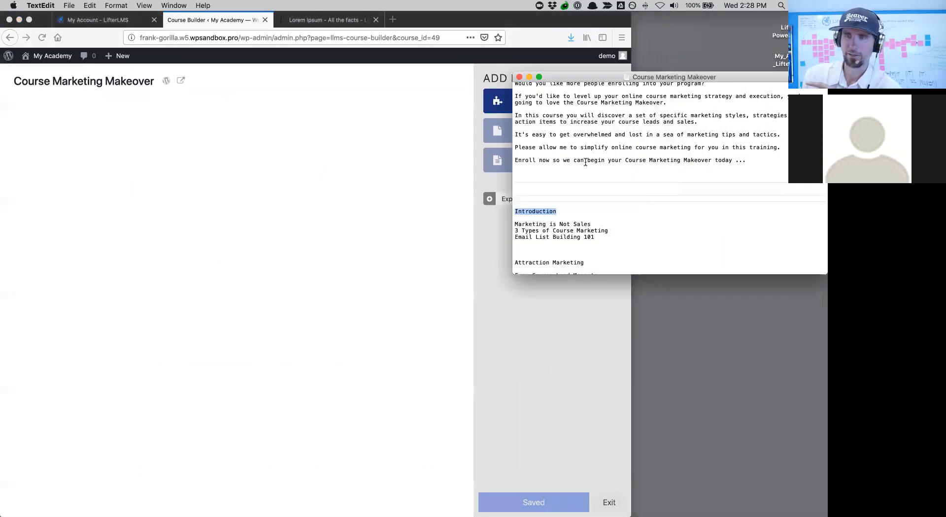
left_click(486, 259)
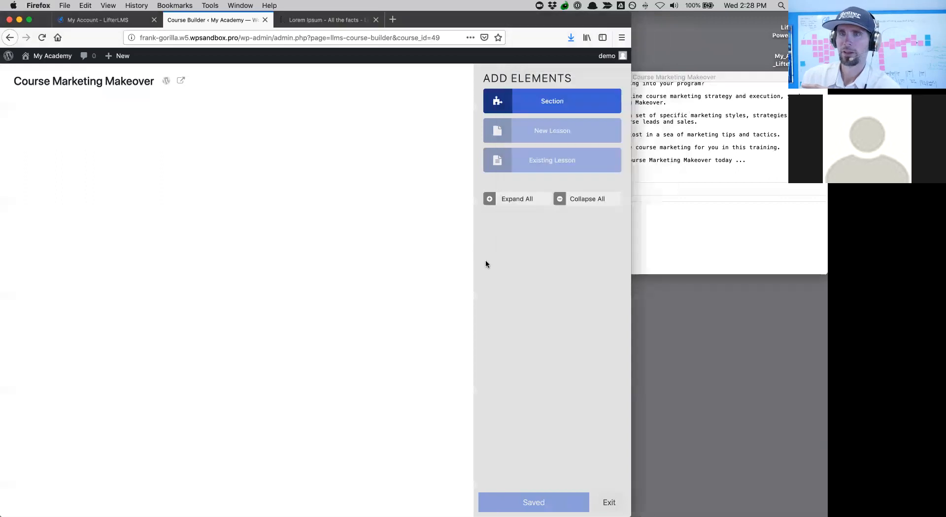
- Add a new section and paste 'Introduction' as its title
right_click(515, 103)
left_click(509, 104)
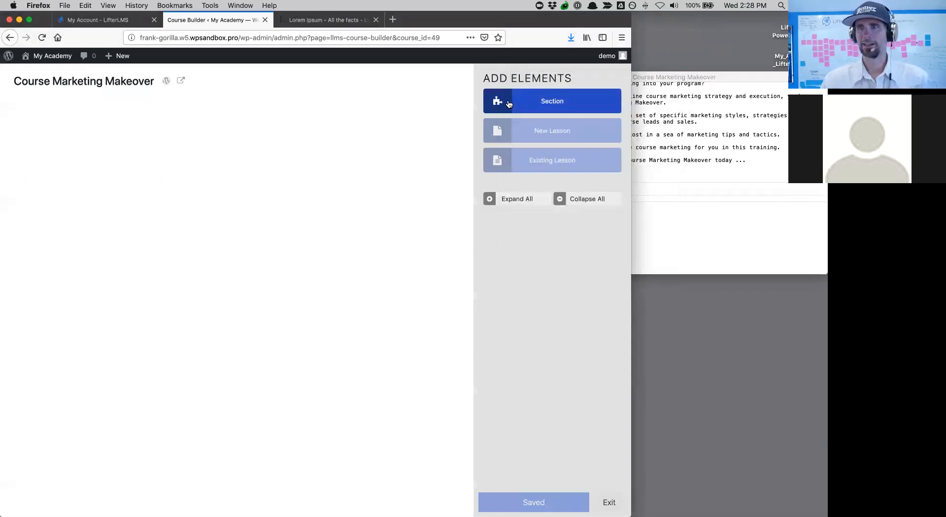
left_click(509, 104)
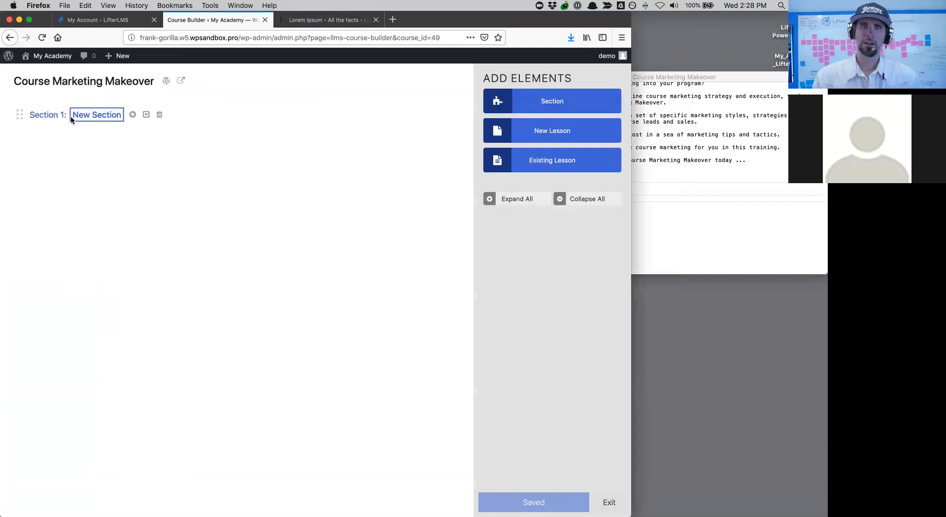
left_click_drag(97, 117, 122, 114)
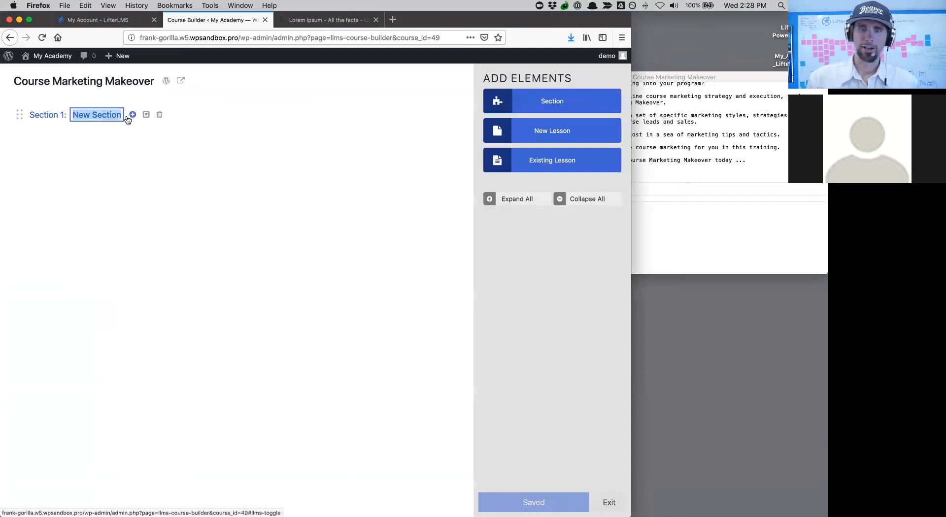
key("super+v")
left_click(183, 153)
- Add three placeholder lessons to the Introduction section
left_click(741, 136)
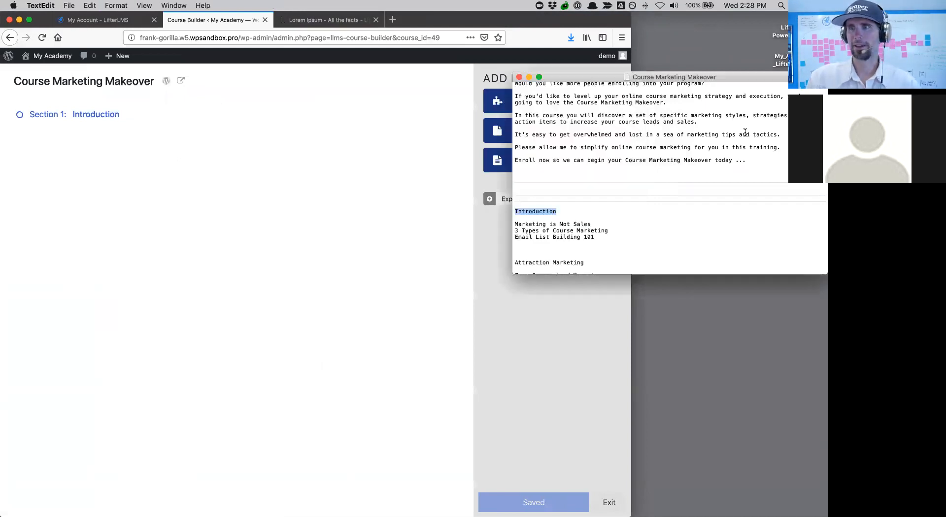
scroll(637, 250, "down", 3)
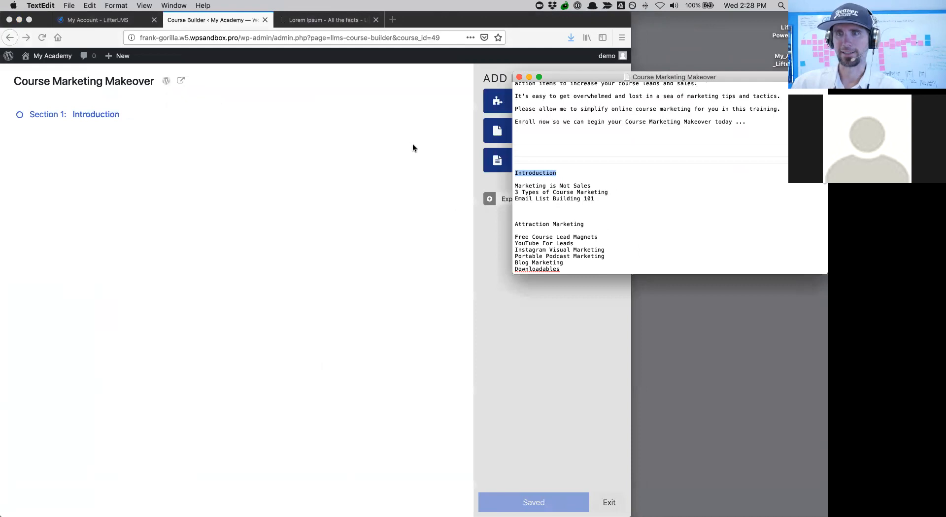
left_click(545, 68)
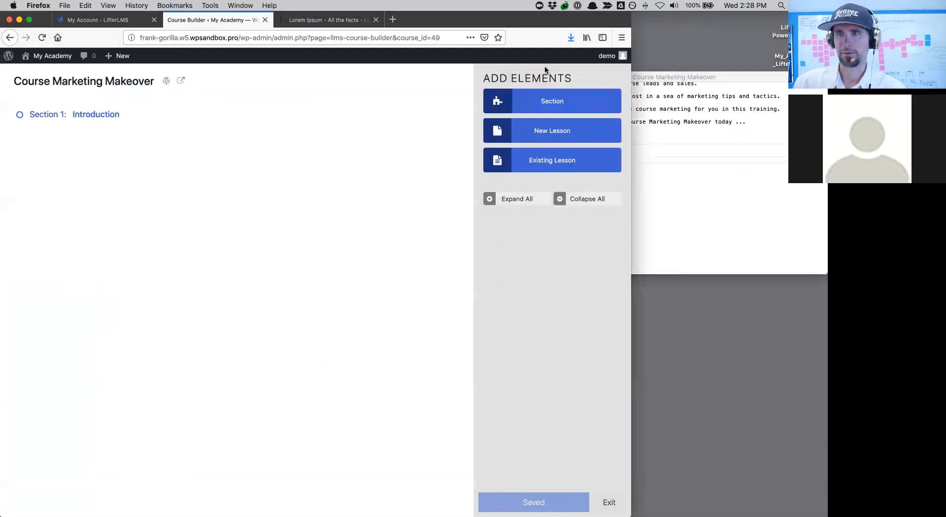
left_click(558, 137)
left_click(559, 137)
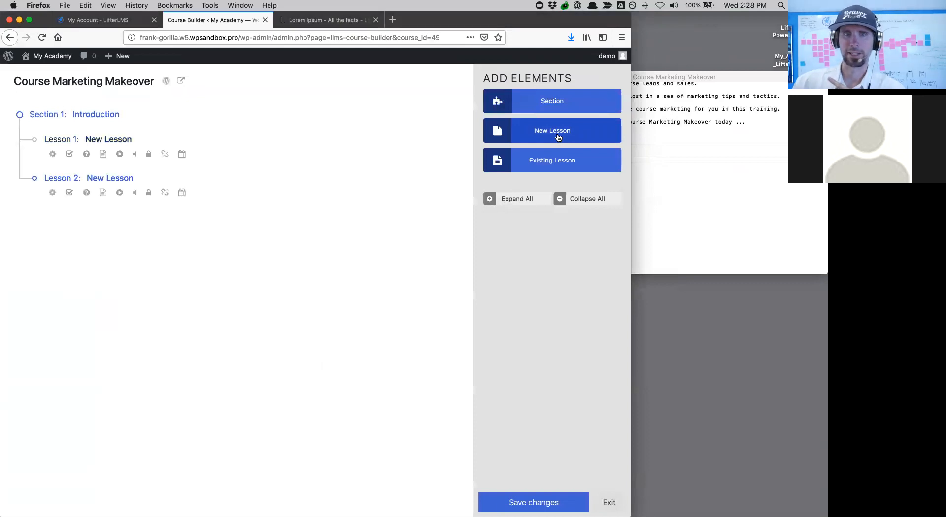
left_click(559, 138)
- Rename Lesson 1 to 'Marketing is Not Sales', copied from the outline
left_click(768, 128)
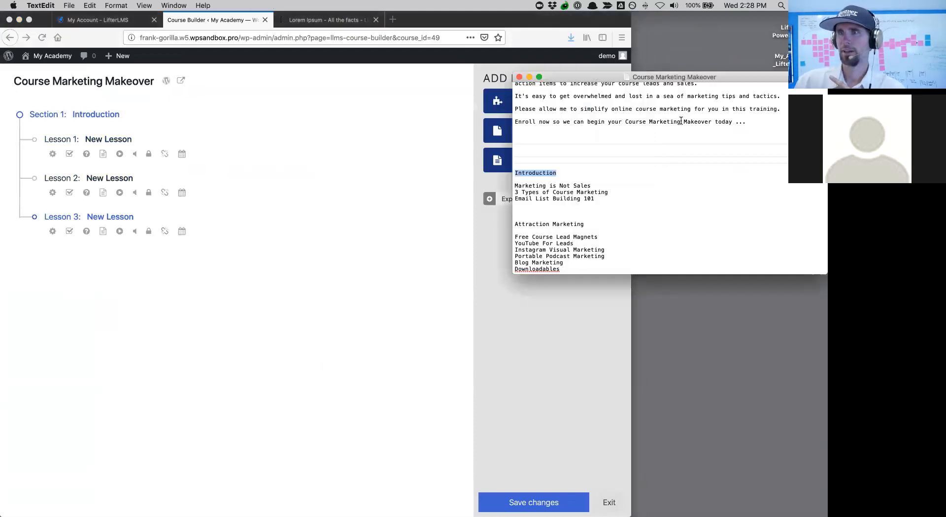
left_click_drag(592, 185, 516, 186)
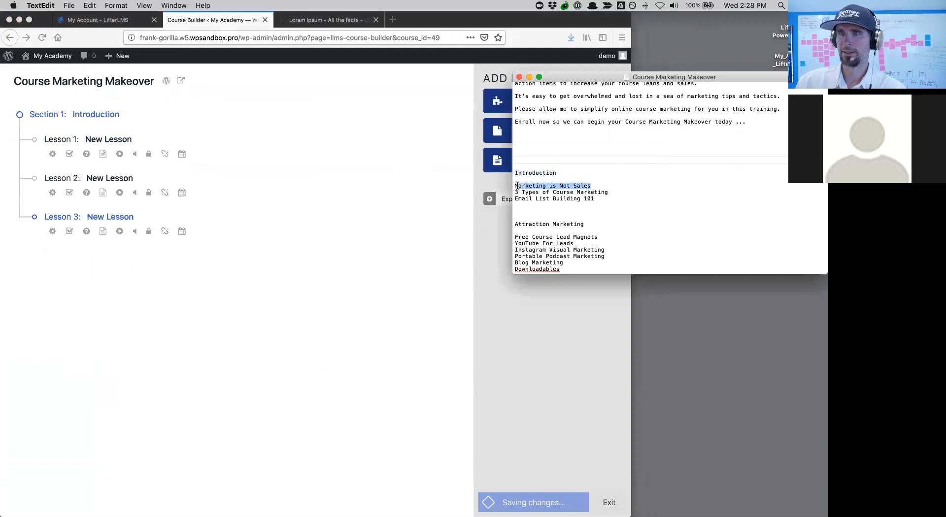
key("super+c")
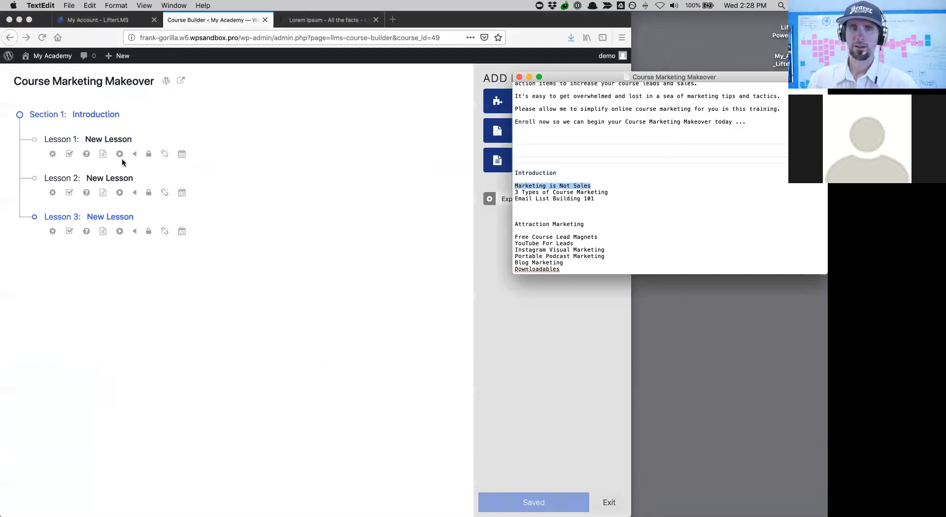
left_click(99, 142)
left_click_drag(87, 140, 131, 140)
key("super+v")
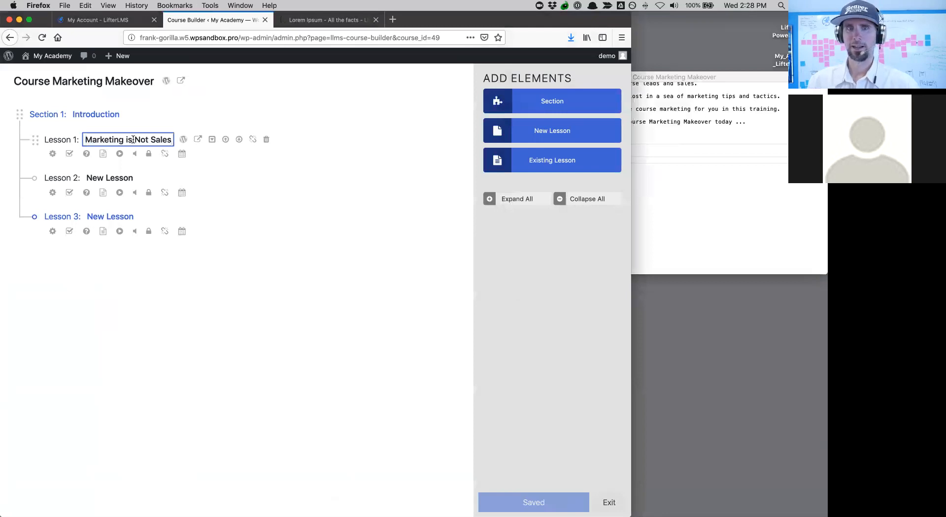
left_click(133, 179)
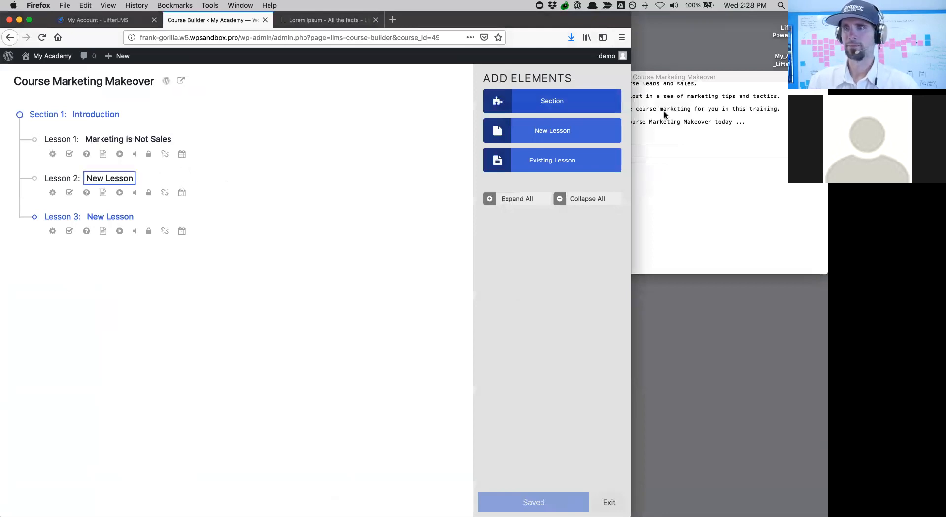
- Rename Lesson 2 to '3 Types of Course Marketing' from the outline
left_click(663, 118)
left_click_drag(619, 191, 514, 194)
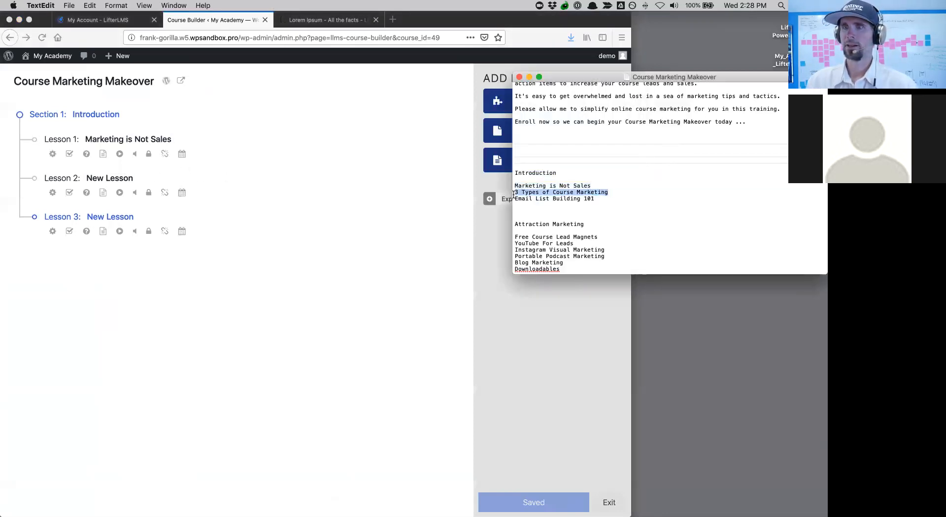
left_click(127, 179)
left_click_drag(131, 177, 81, 175)
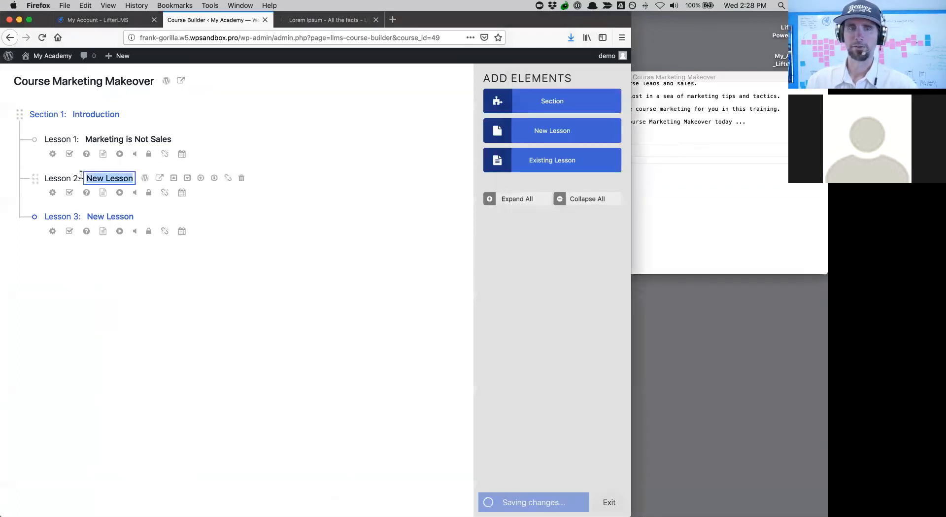
key("super+v")
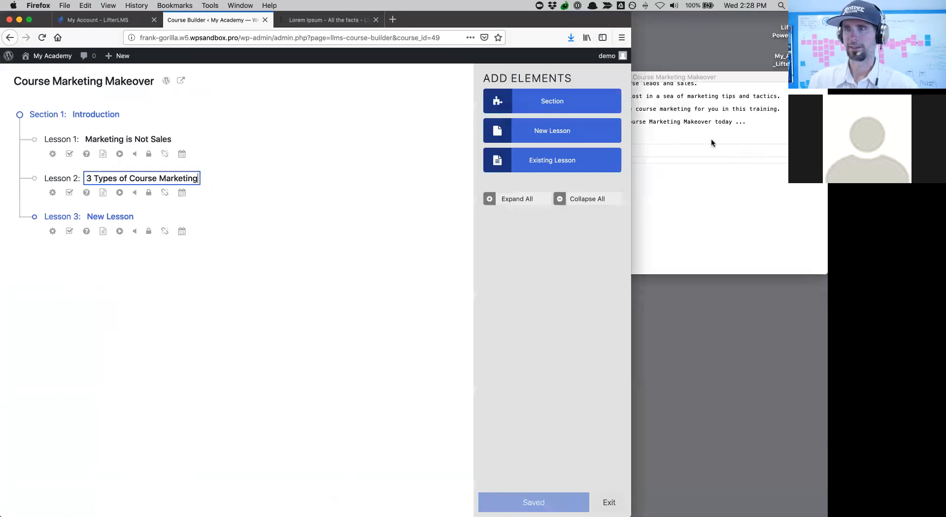
- Rename Lesson 3 to 'Email List Building 101', save, and view the course page
left_click(700, 124)
left_click_drag(611, 198, 514, 199)
right_click(126, 214)
left_click(126, 214)
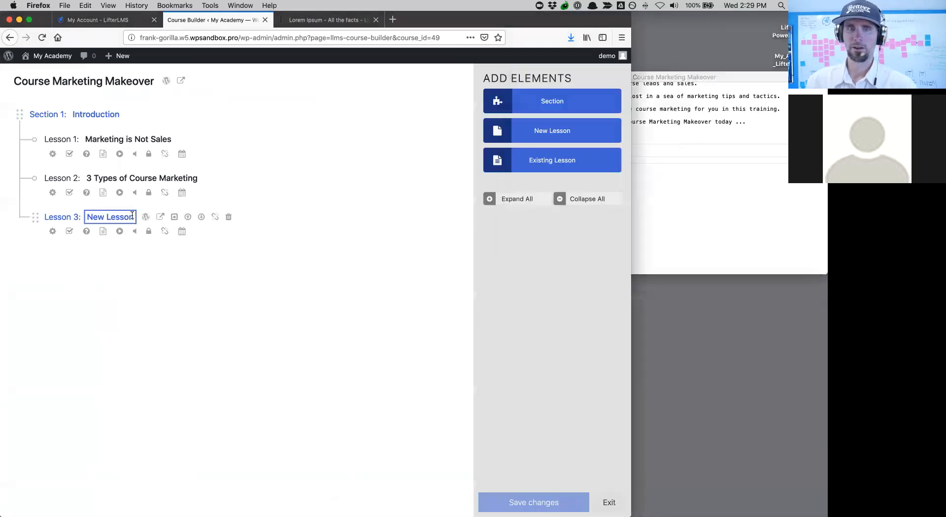
key("super+a")
key("super+v")
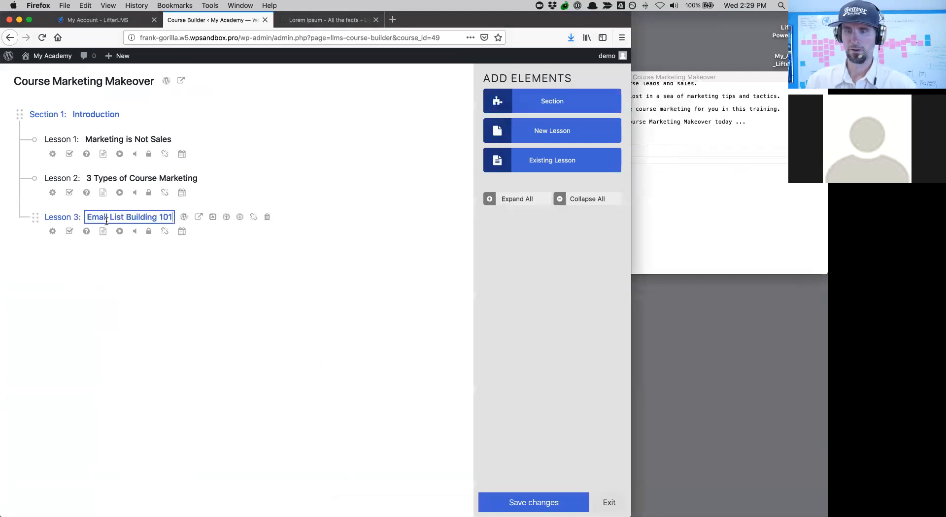
left_click(537, 496)
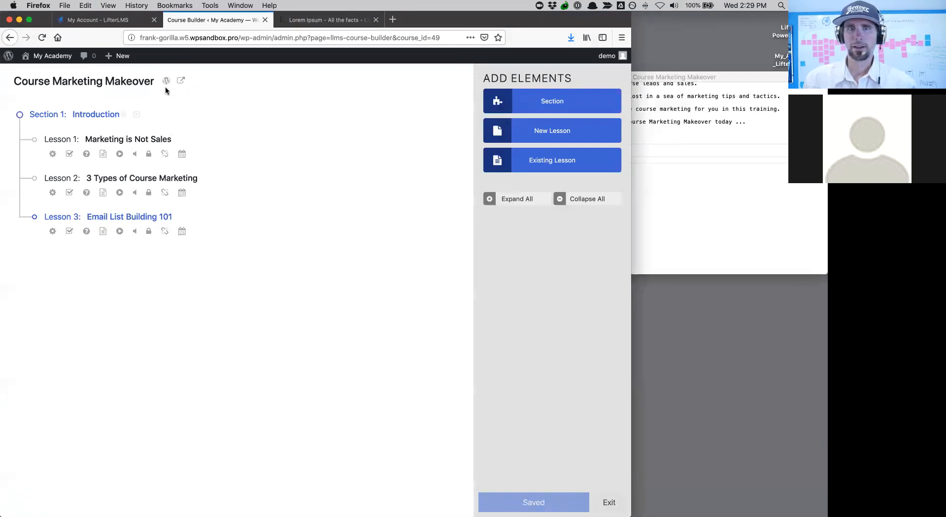
left_click(181, 82)
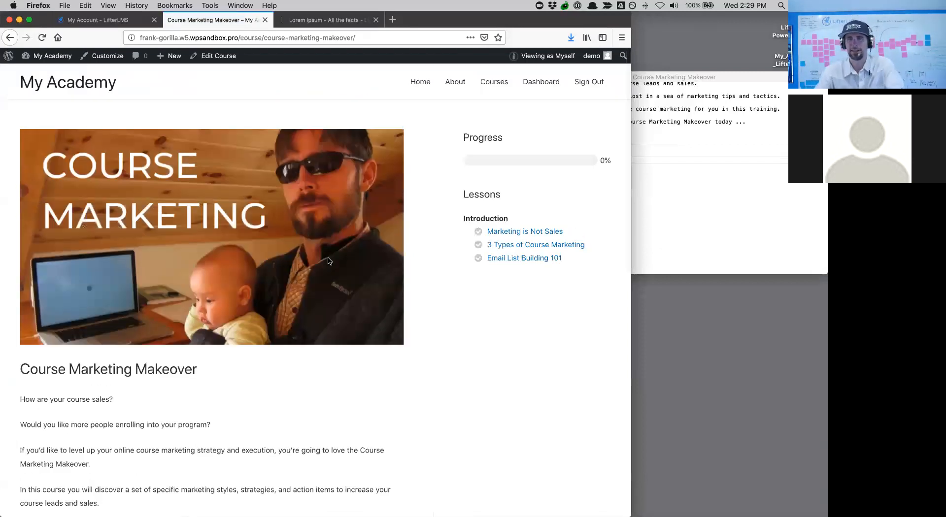
scroll(330, 316, "down", 2)
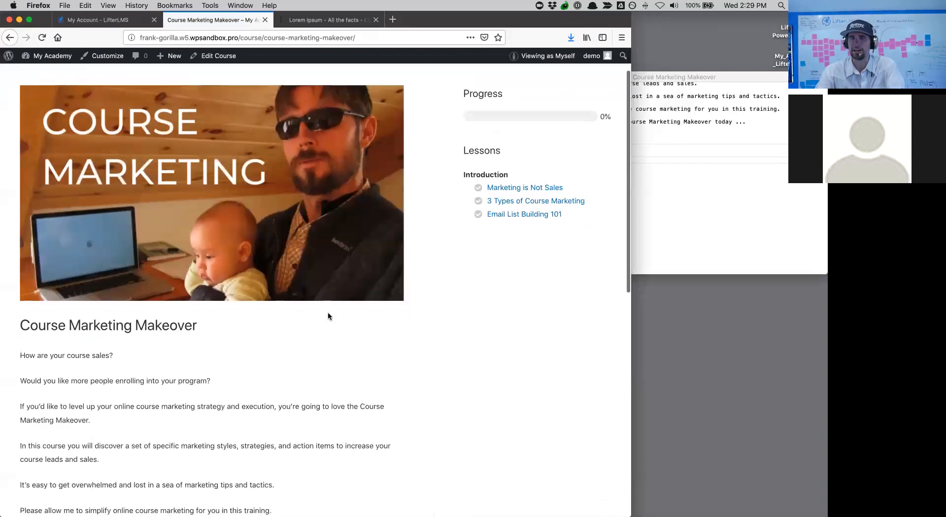
scroll(189, 158, "up", 2)
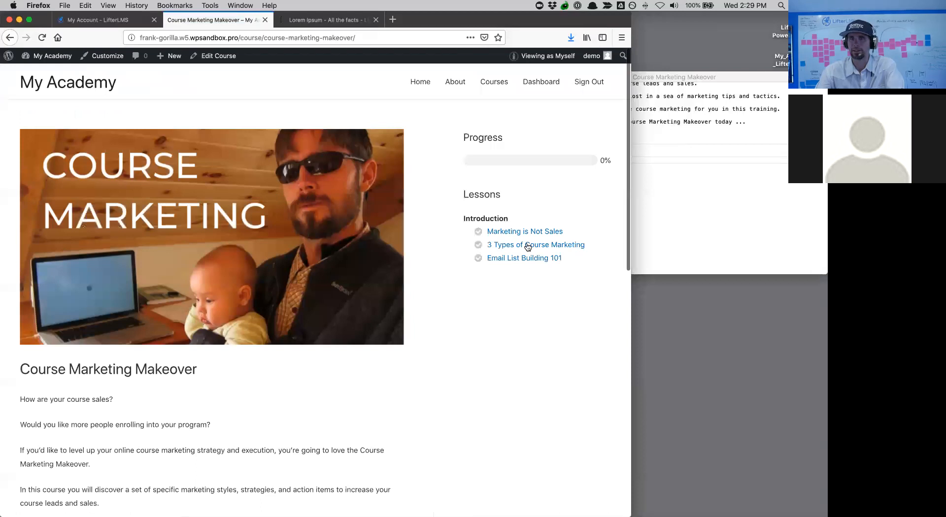
left_click(505, 233)
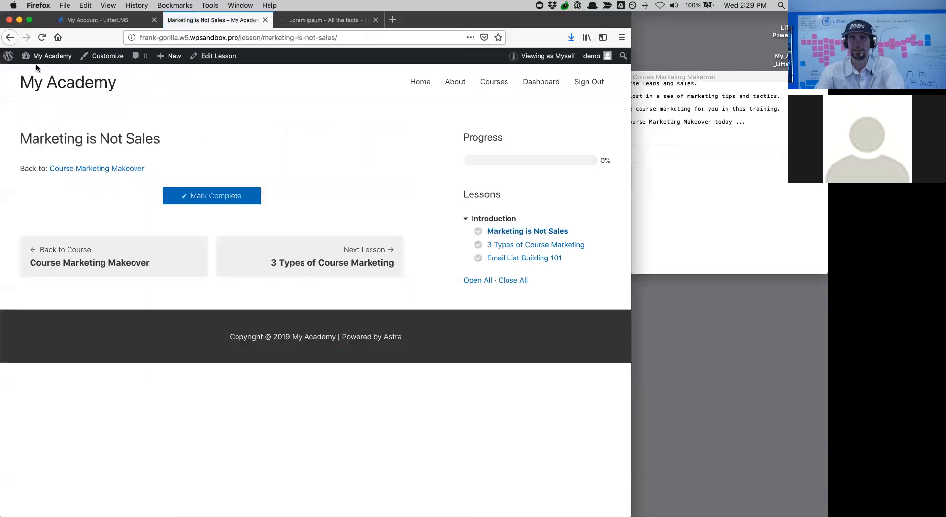
left_click(9, 38)
scroll(206, 359, "down", 10)
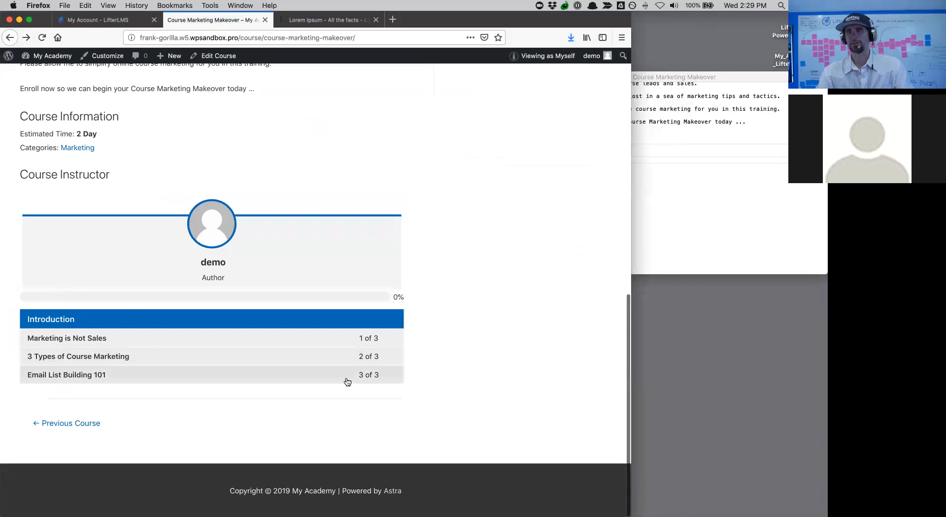
scroll(347, 381, "up", 10)
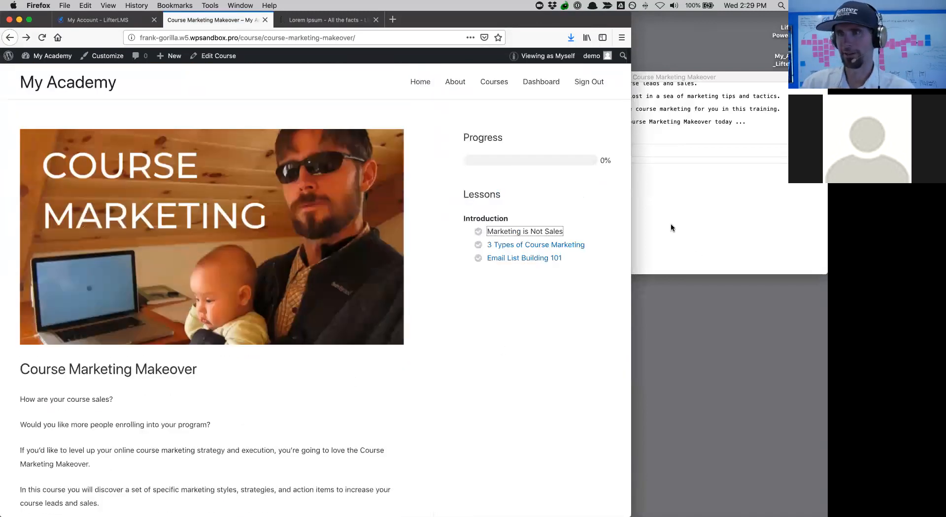
left_click(205, 56)
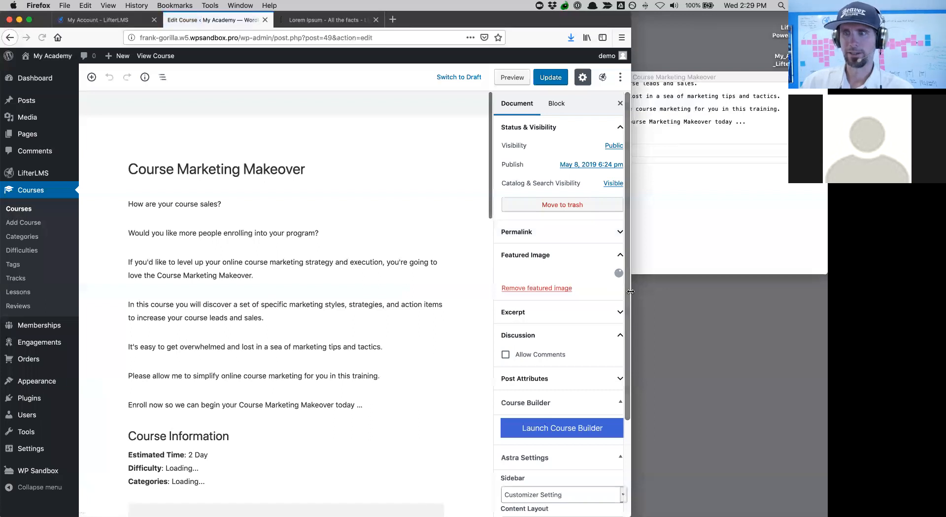
left_click_drag(636, 292, 642, 292)
scroll(408, 353, "down", 10)
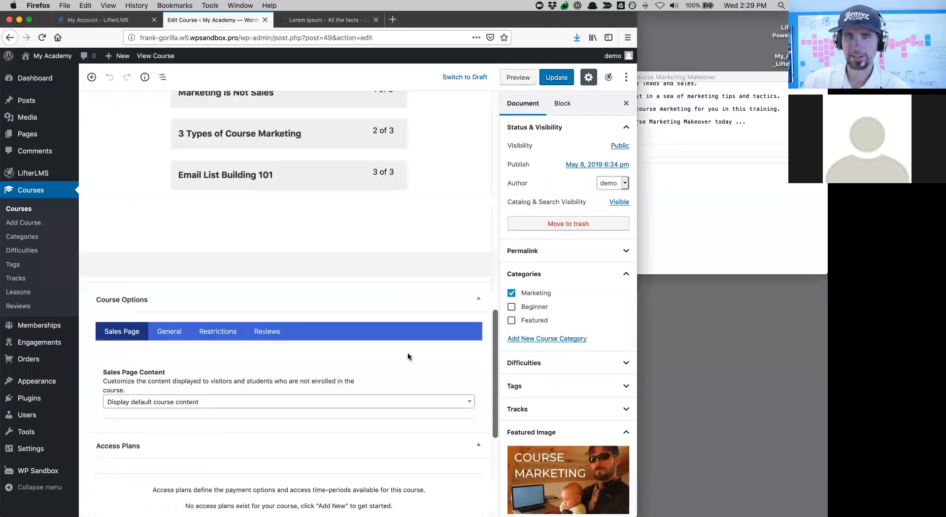
scroll(407, 353, "up", 5)
scroll(408, 353, "down", 2)
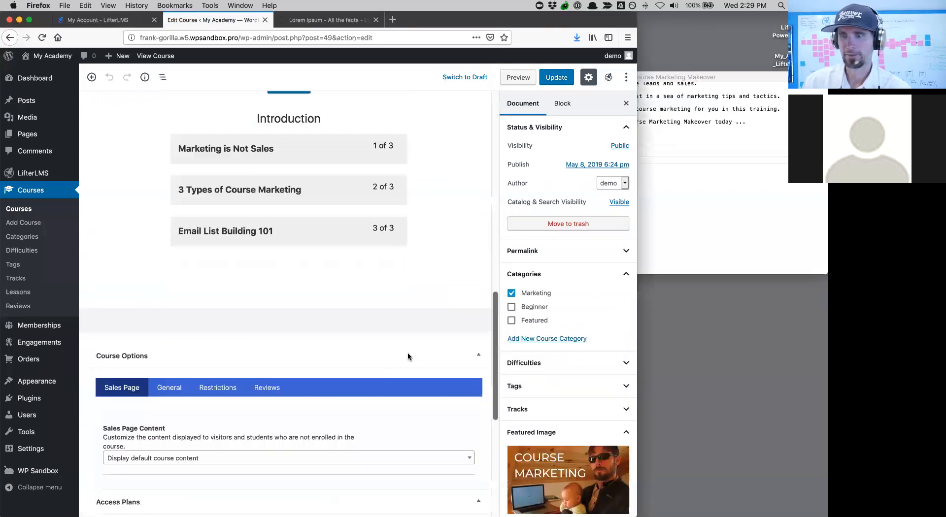
scroll(532, 379, "down", 8)
left_click(559, 320)
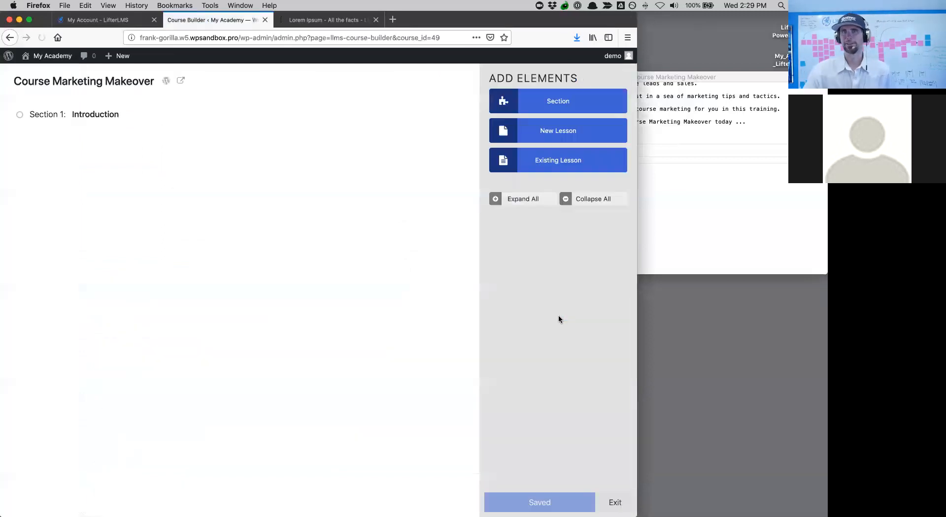
- Add a second section titled 'Attraction Marketing', copied from the outline
left_click(497, 199)
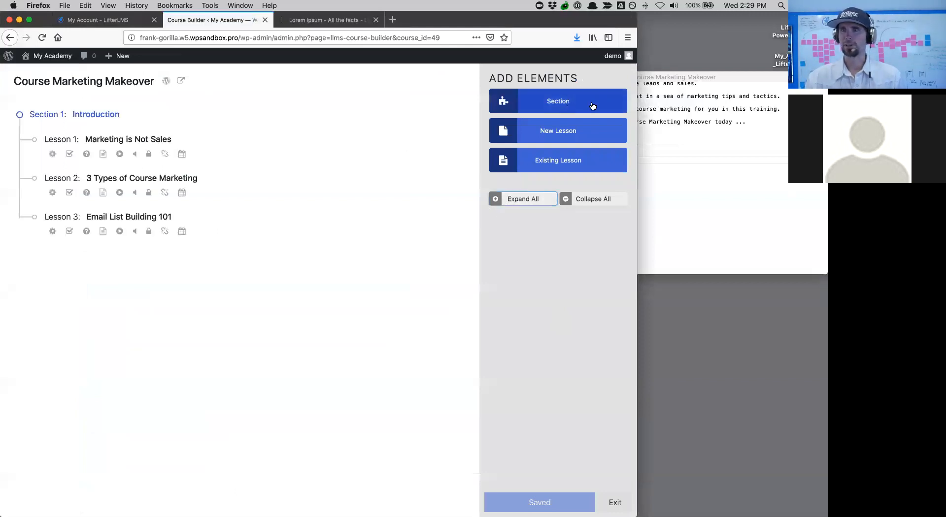
left_click(731, 106)
mouse_move(583, 80)
left_mouse_down()
mouse_move(616, 75)
mouse_move(595, 76)
left_mouse_up()
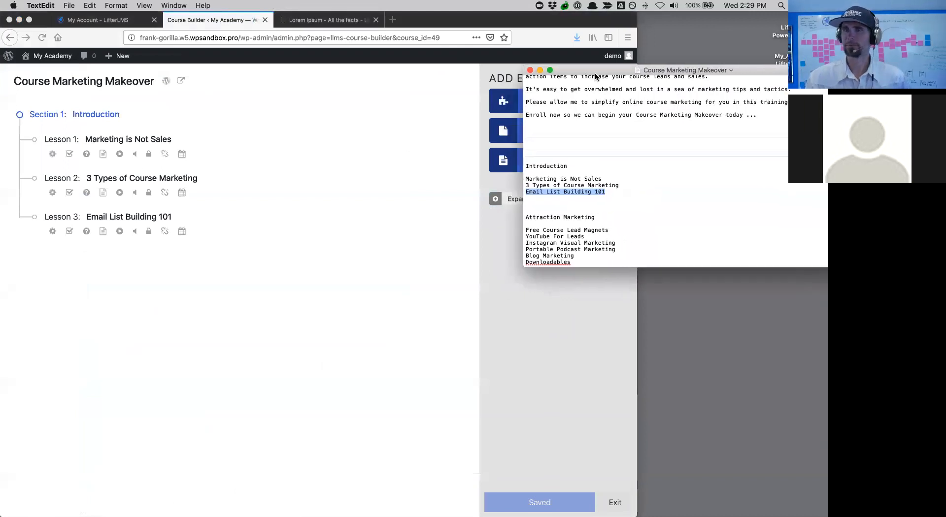
left_click(574, 211)
left_click_drag(597, 217, 525, 219)
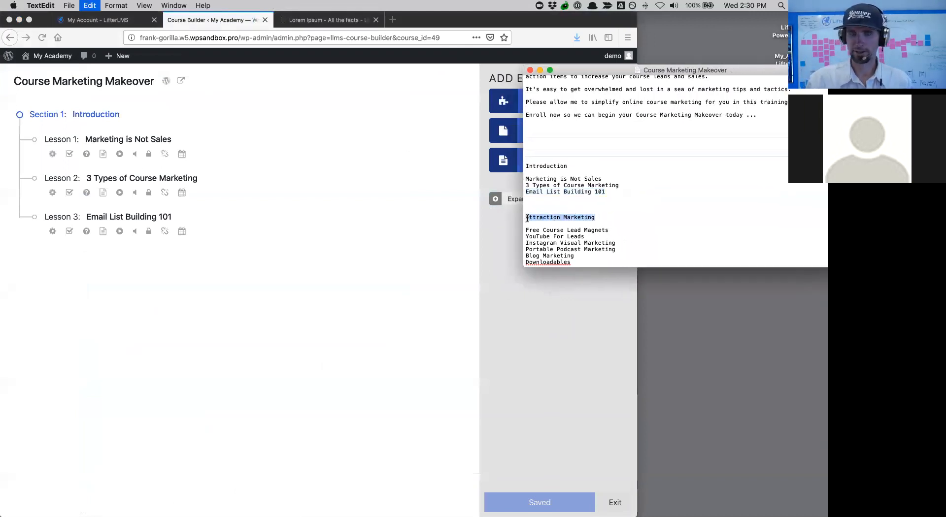
left_click(504, 239)
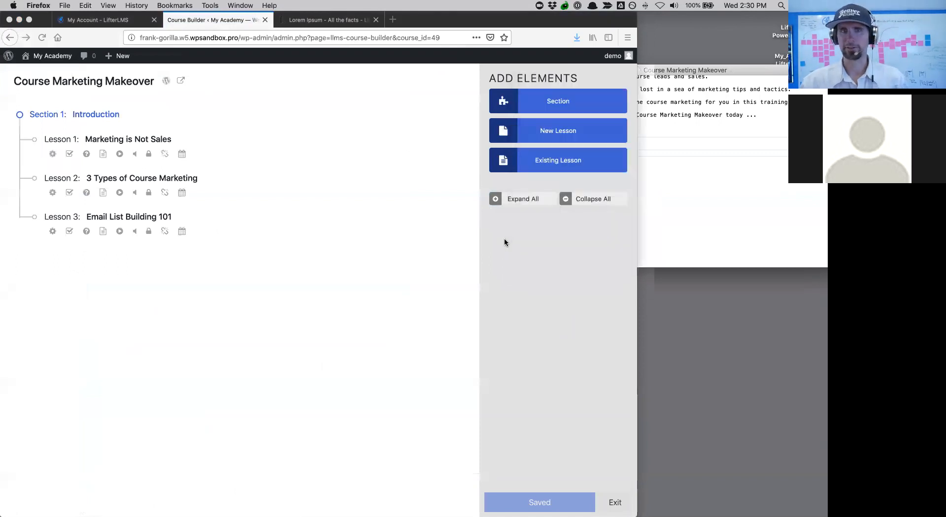
left_click(558, 101)
left_click(120, 274)
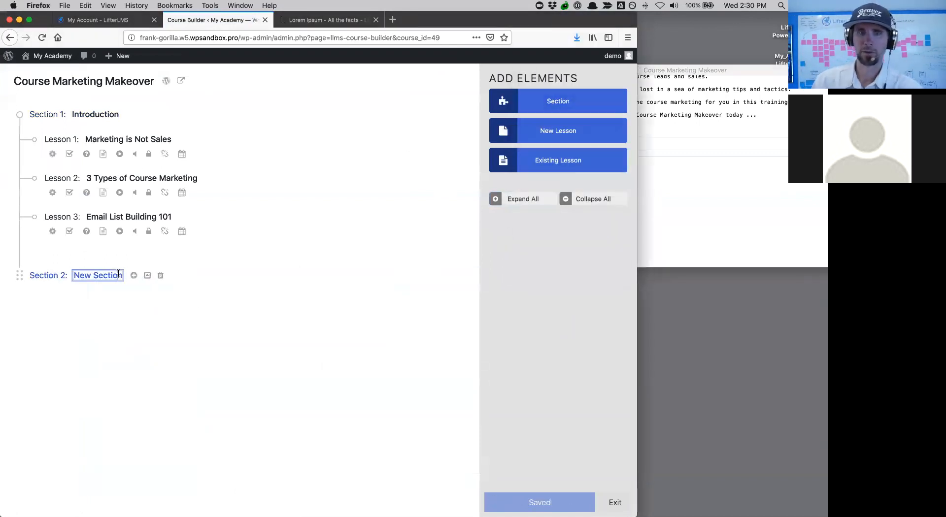
left_click_drag(122, 274, 73, 275)
key("super+v")
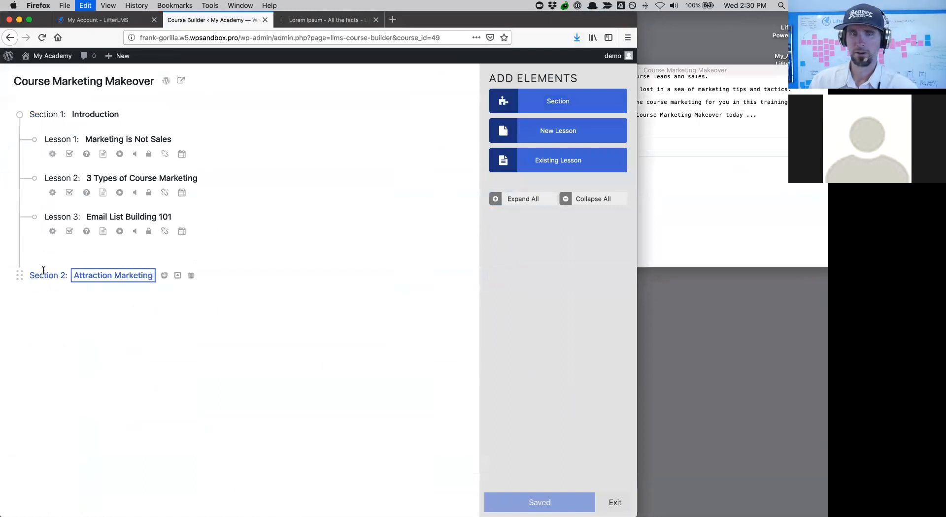
- Copy the six Attraction Marketing lesson names from the TextEdit outline
left_click(690, 200)
scroll(661, 210, "down", 4)
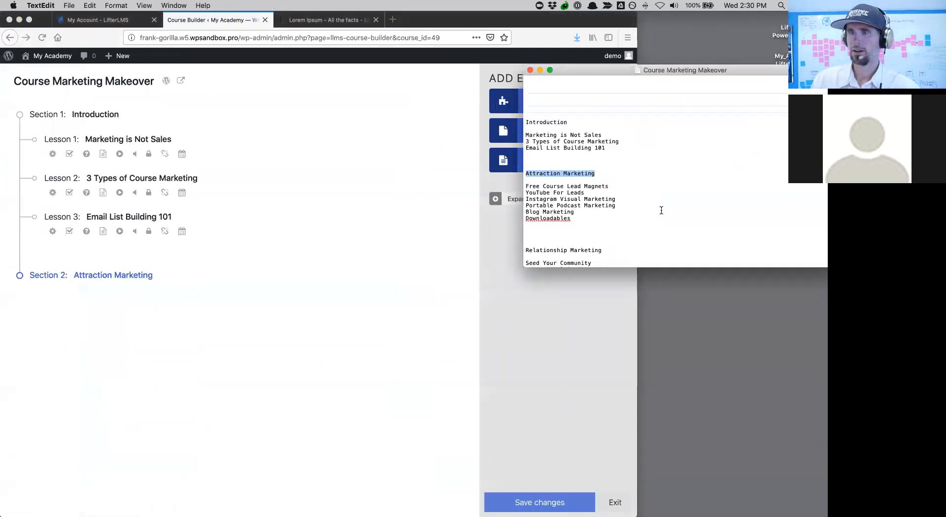
left_click_drag(576, 202, 513, 168)
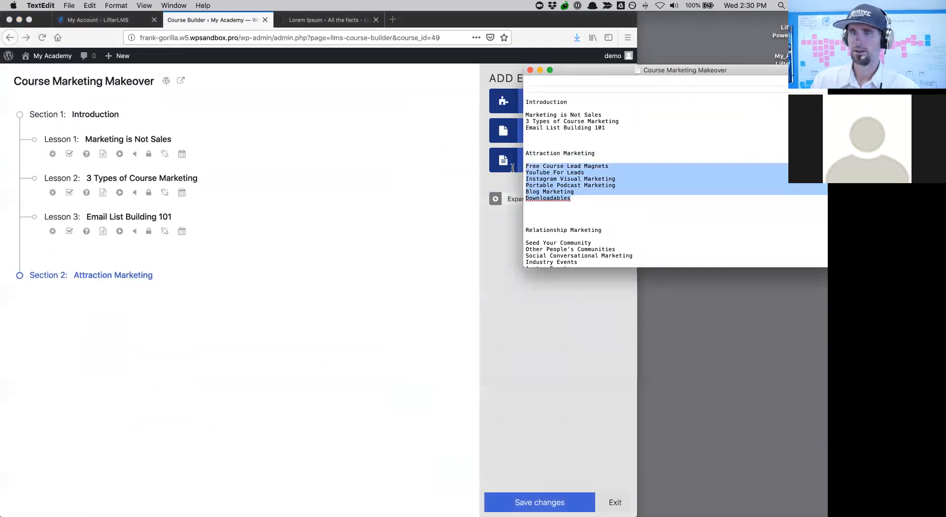
key("super+c")
left_click(528, 284)
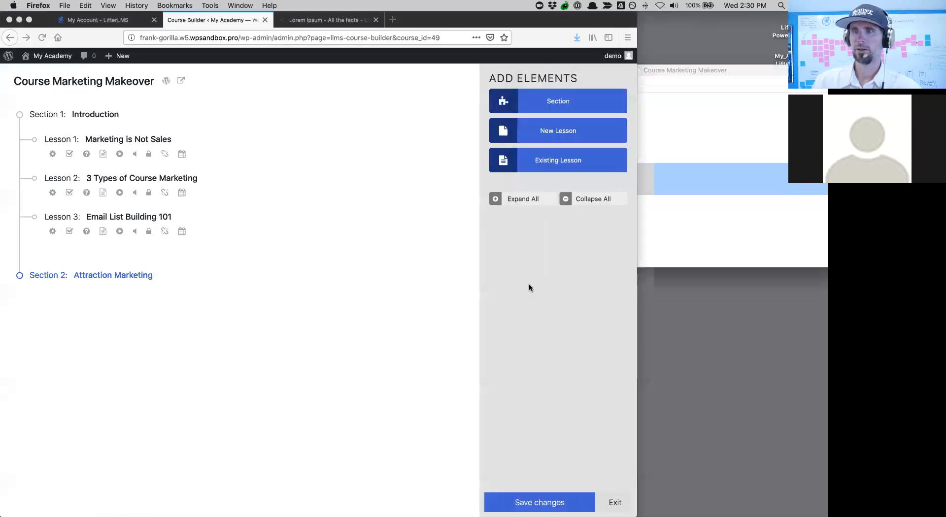
- Add five placeholder lessons to the Attraction Marketing section
left_click(525, 134)
left_click(526, 135)
left_click(525, 136)
left_click(526, 135)
left_click(526, 136)
- Rename Lesson 1 to 'Free Course Lead Magnets' from the outline
left_click(642, 235)
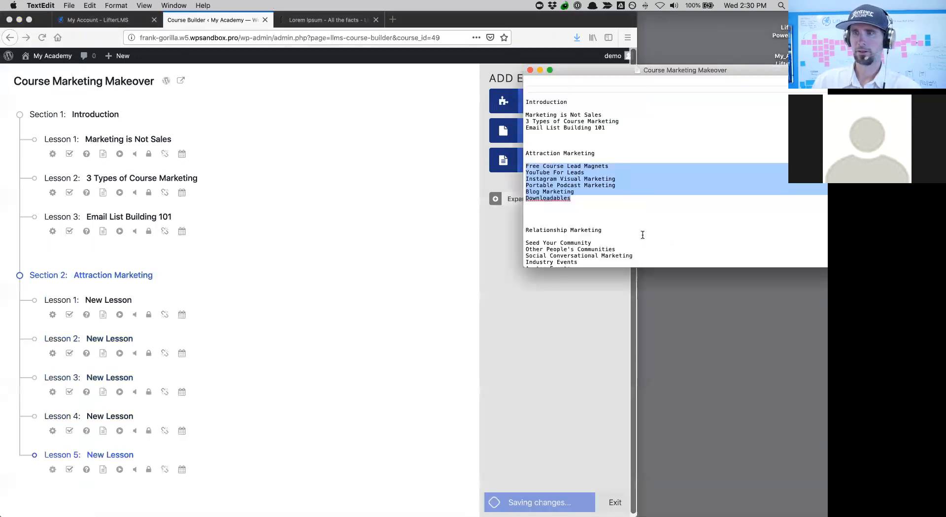
left_click_drag(611, 166, 525, 165)
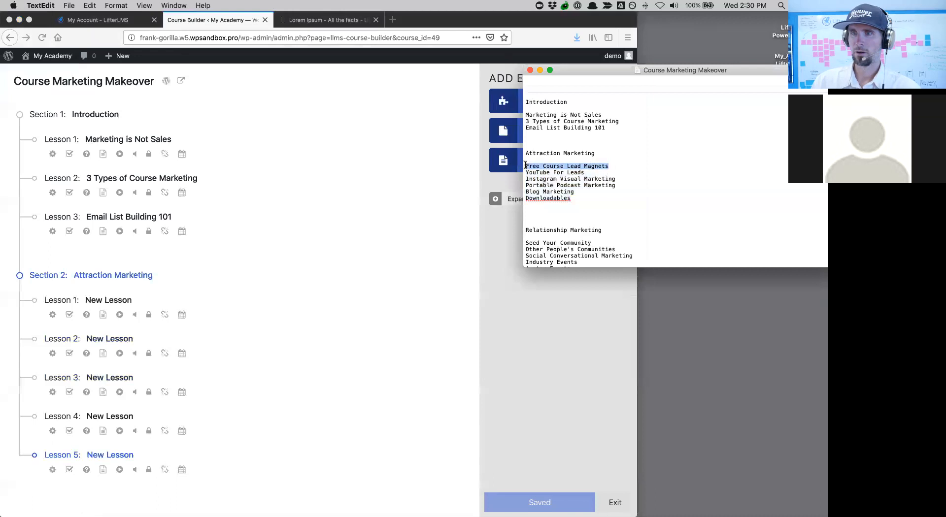
left_click(121, 304)
left_click(130, 300)
left_click_drag(103, 300, 73, 300)
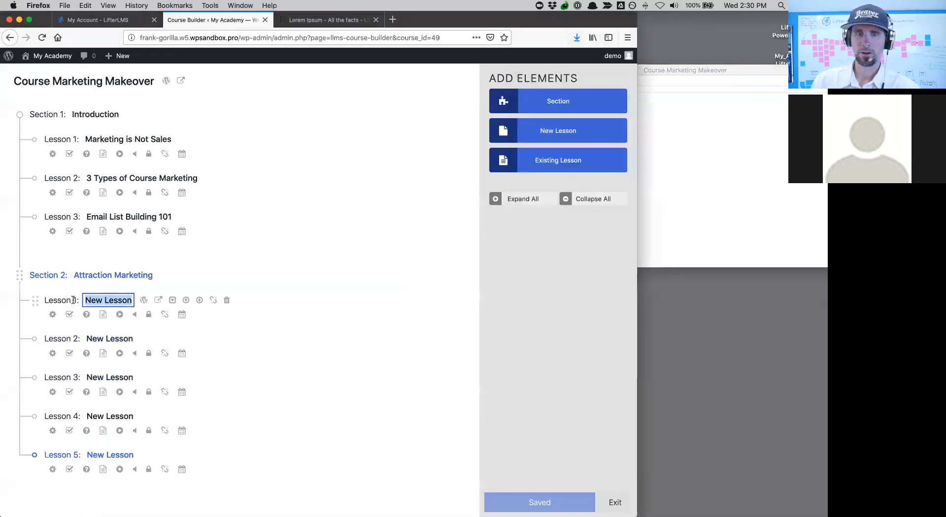
key("super+v")
left_click(724, 183)
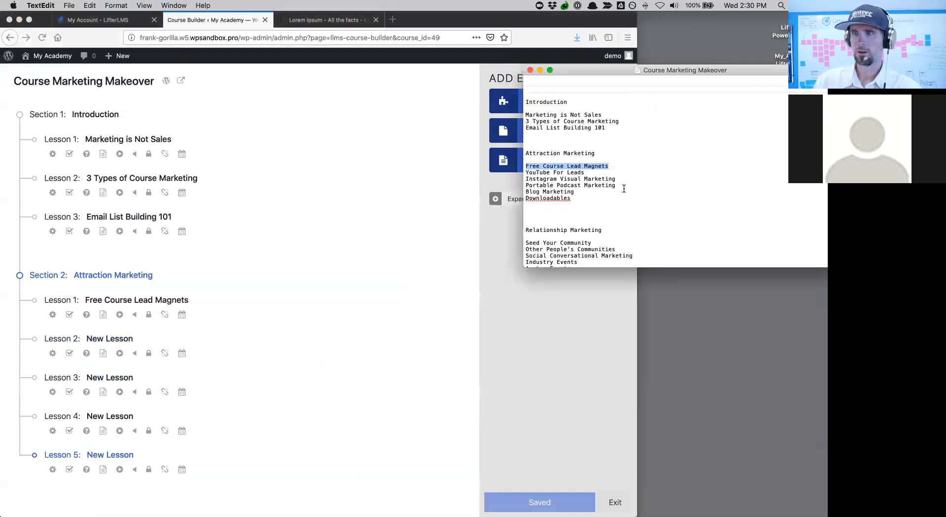
- Rename Lesson 2 to 'YouTube For Leads' from the outline
left_click_drag(596, 173, 522, 169)
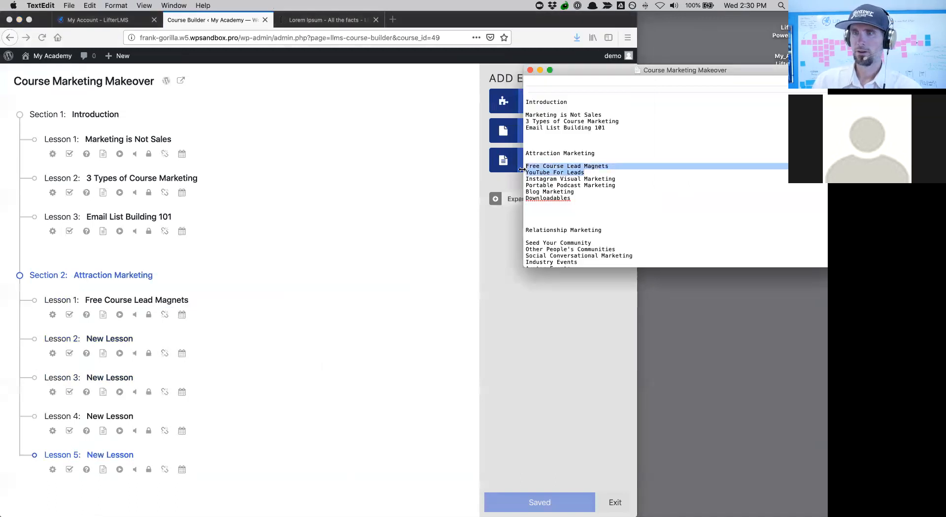
left_click(586, 172)
mouse_move(586, 172)
left_mouse_down()
mouse_move(530, 170)
mouse_move(586, 172)
left_mouse_up()
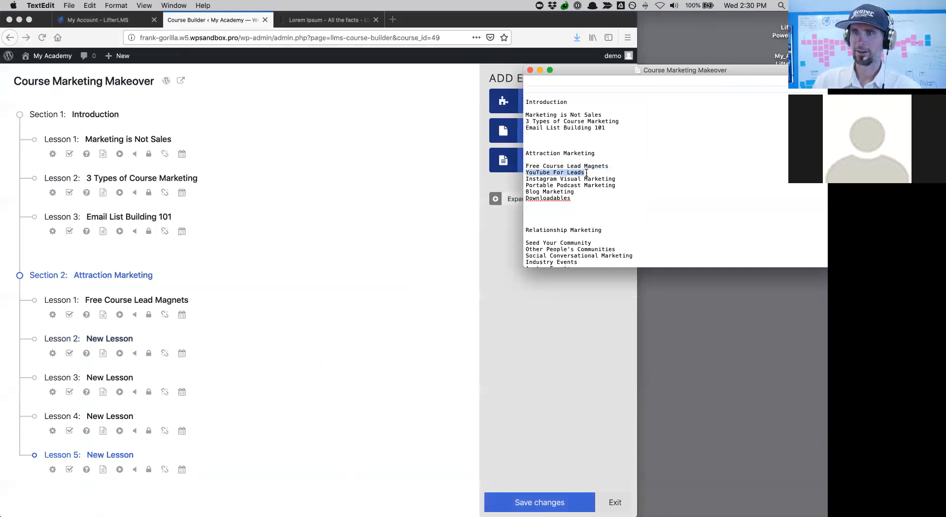
left_click(129, 344)
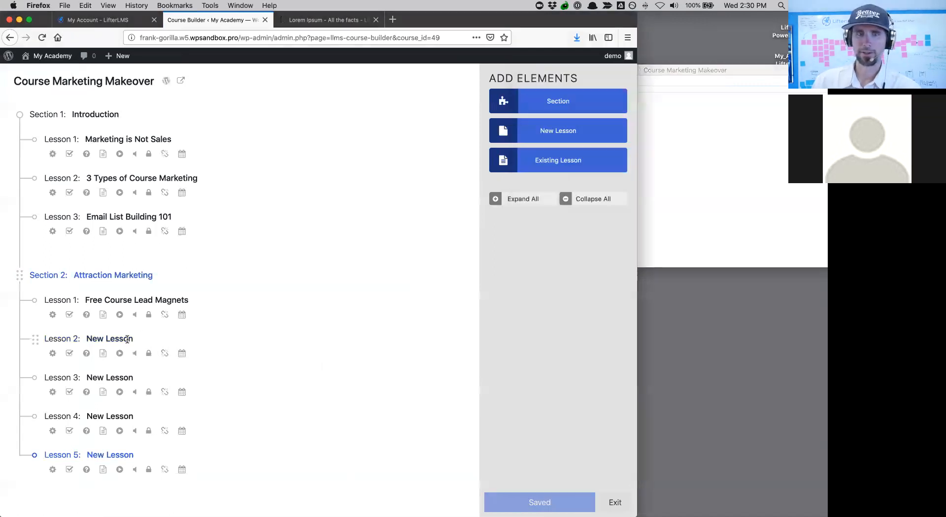
left_click(127, 339)
left_click_drag(129, 339, 81, 340)
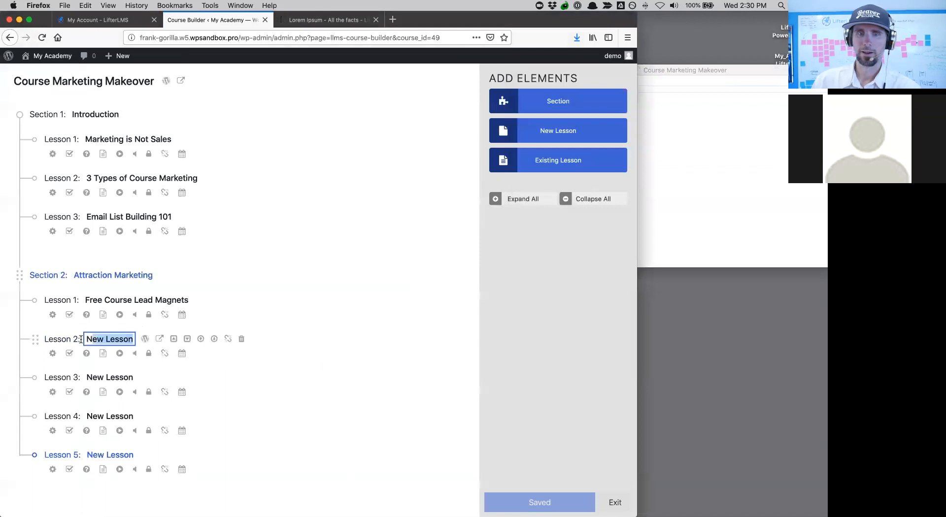
key("super+v")
left_click(649, 224)
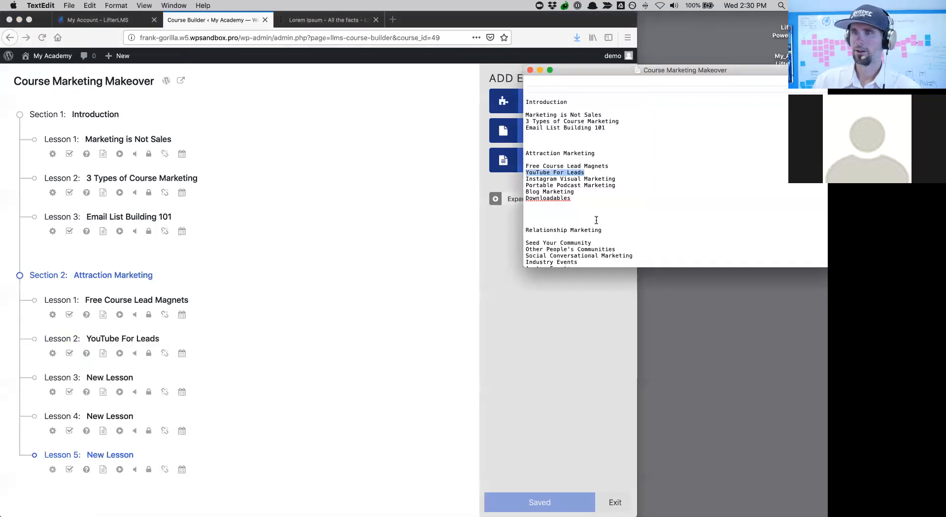
- Rename Lesson 3 to 'Instagram Visual Marketing' from the outline
left_click(600, 185)
left_click_drag(621, 178, 524, 180)
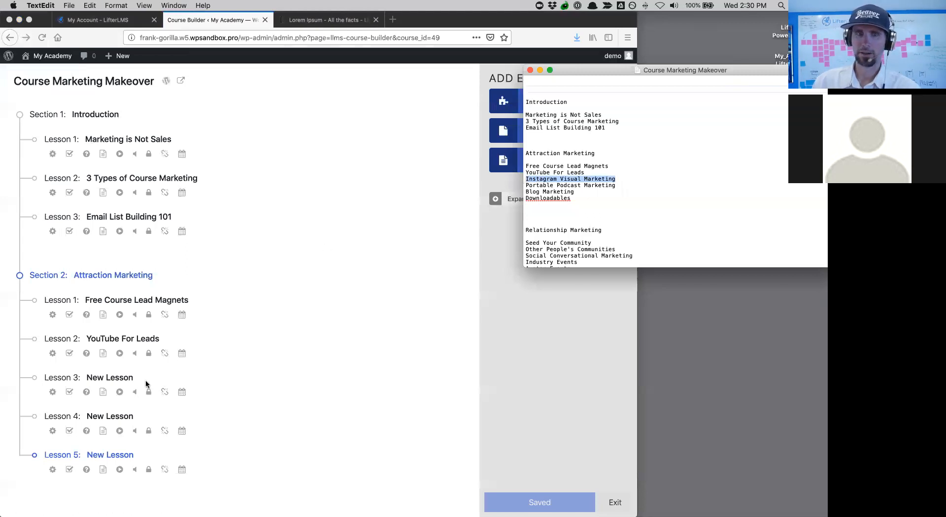
left_click(120, 380)
left_click(131, 378)
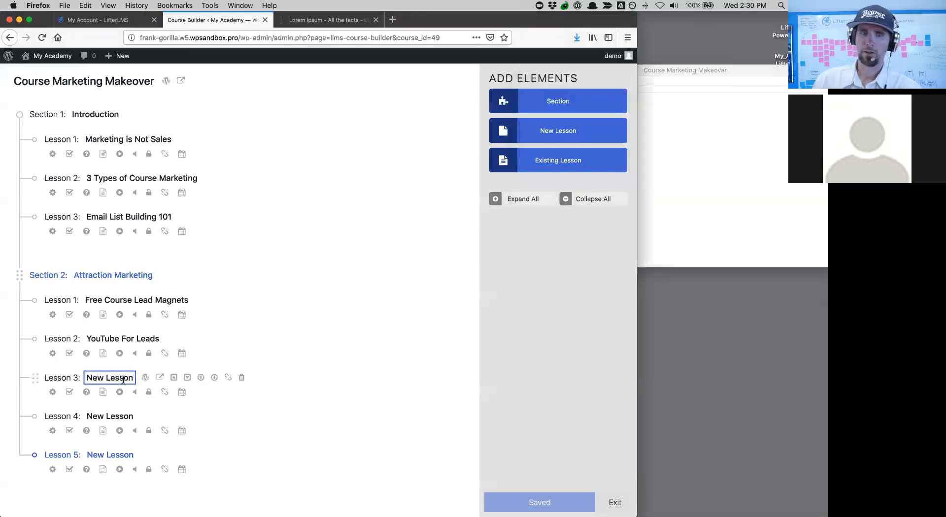
left_click_drag(134, 379, 70, 378)
key("super+v")
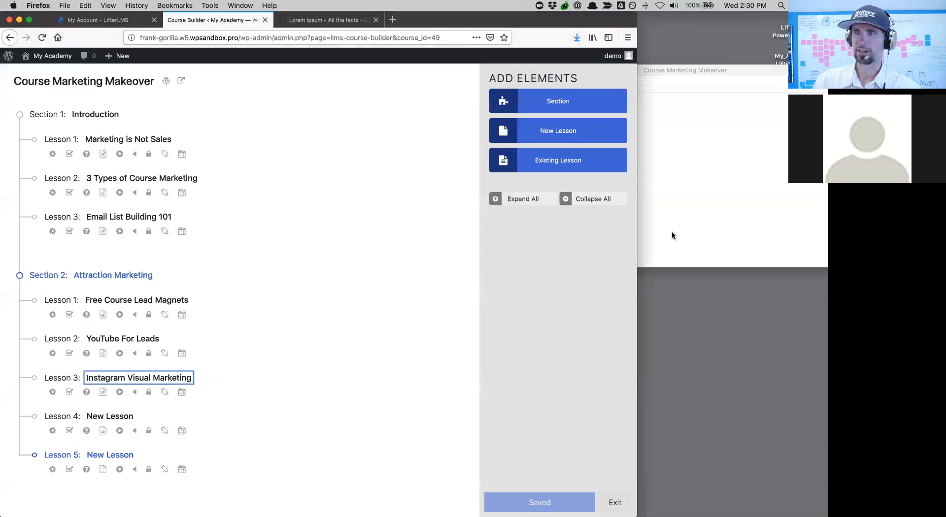
left_click(718, 200)
- Rename Lesson 4 to 'Portable Podcast Marketing' from the outline
left_click_drag(617, 192, 527, 186)
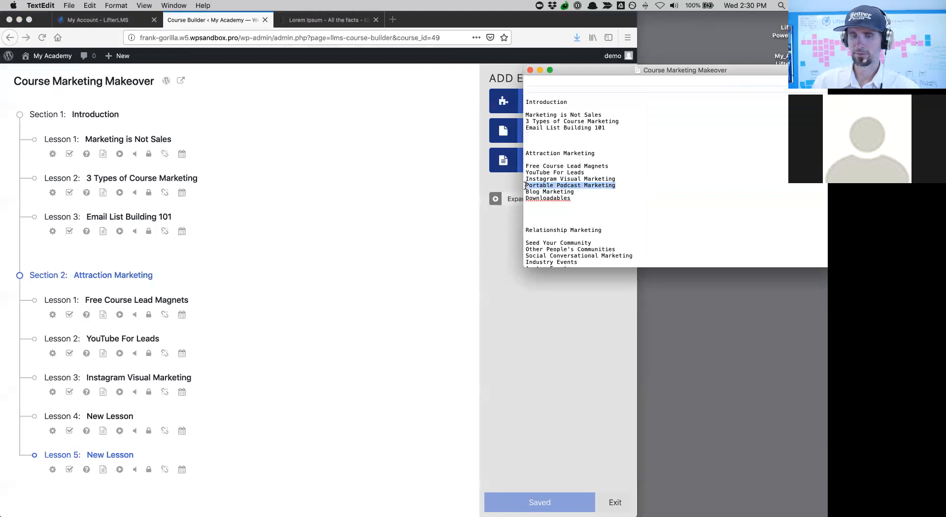
left_click(124, 418)
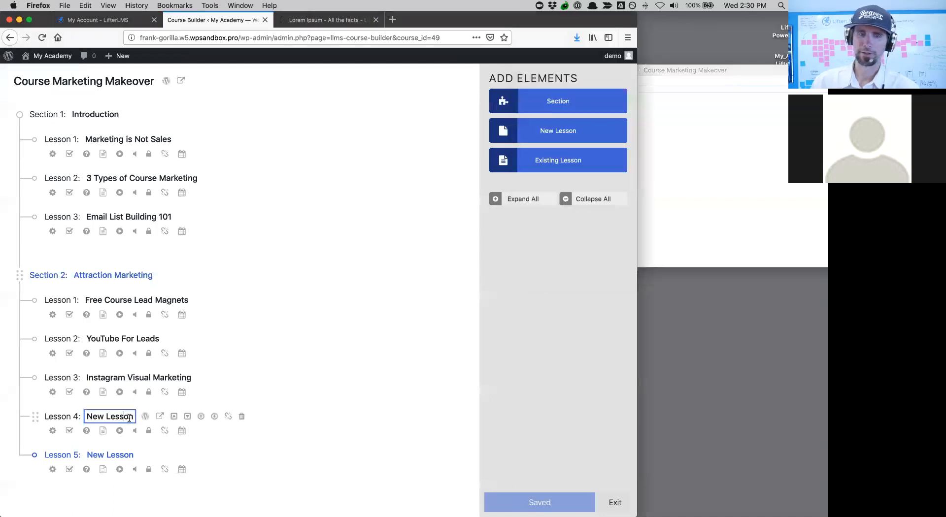
left_click_drag(132, 418, 76, 414)
key("super+v")
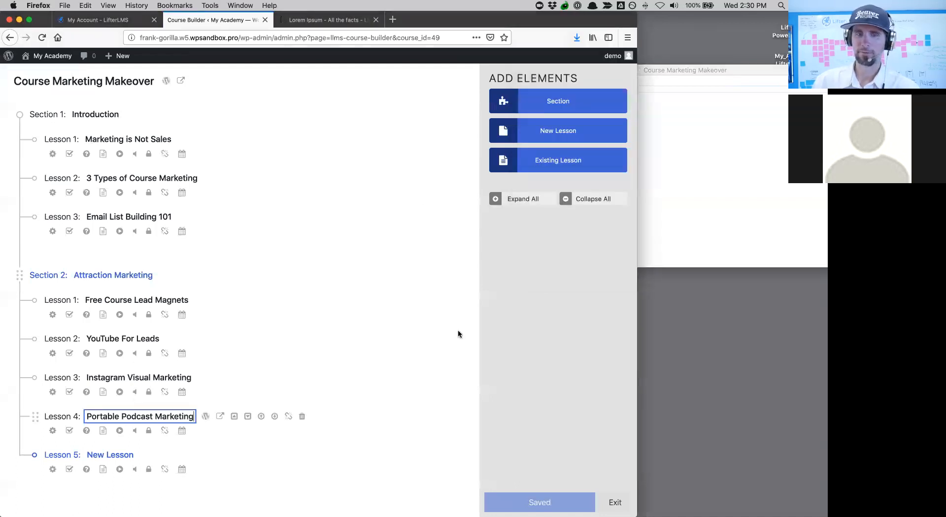
left_click(680, 229)
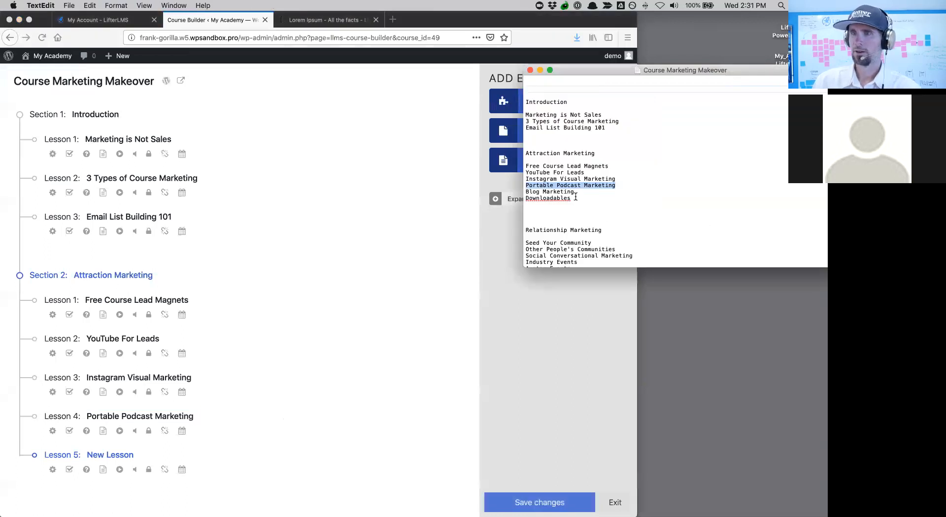
- Rename Lesson 5 to 'Blog Marketing' from the outline
left_click_drag(575, 192, 521, 193)
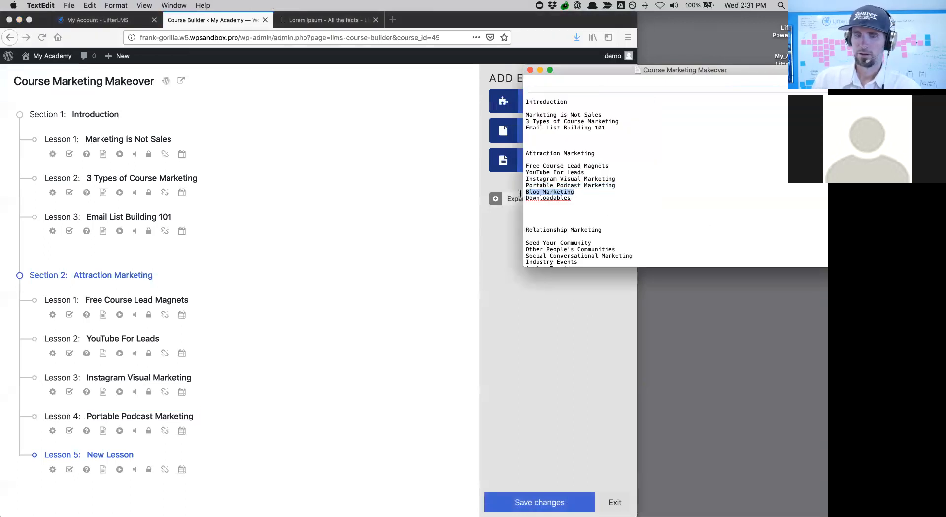
left_click(127, 458)
left_click(128, 456)
left_click_drag(132, 456, 86, 456)
key("super+v")
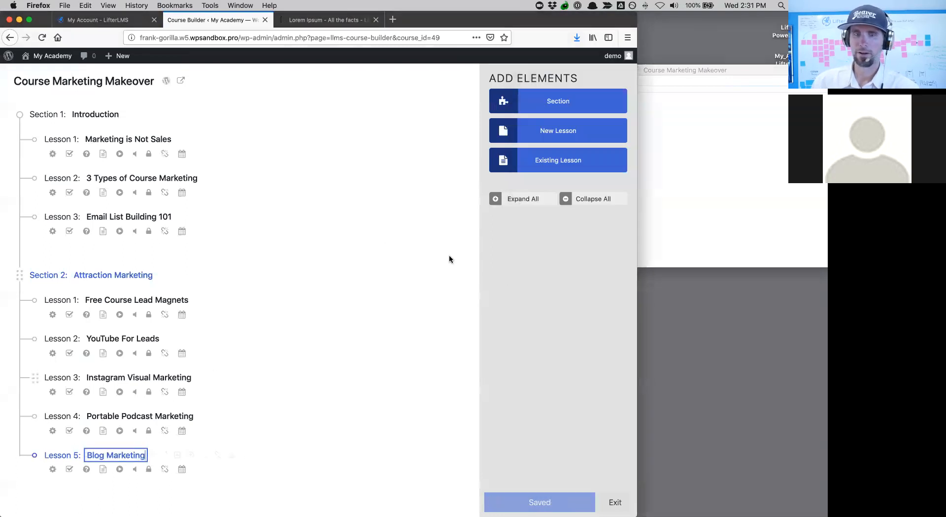
- Add a sixth lesson and title it 'Downloadables' from the outline
left_click(534, 131)
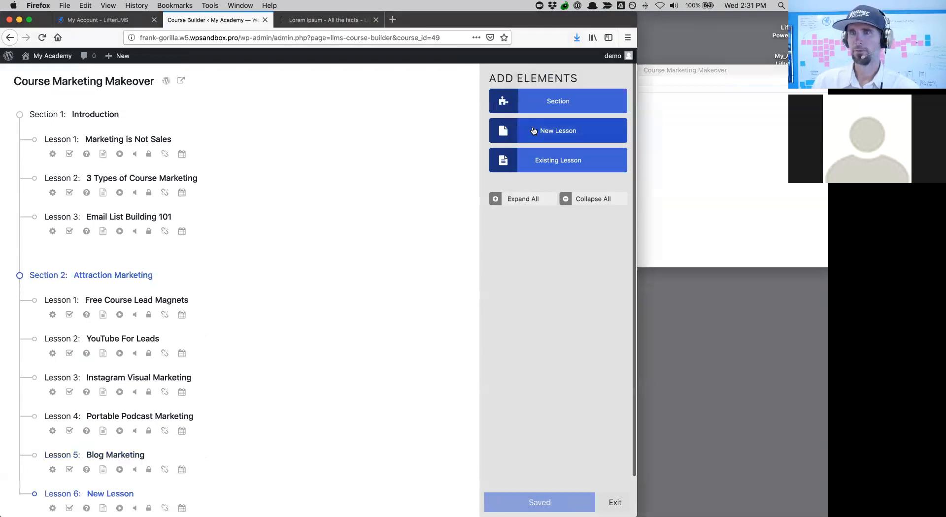
left_click(701, 136)
left_click_drag(572, 204, 527, 201)
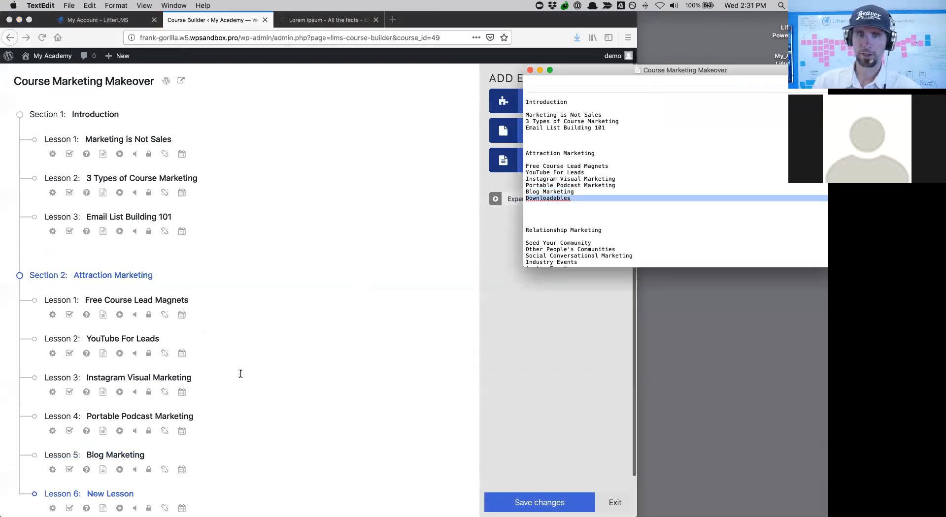
scroll(241, 374, "down", 2)
left_click(89, 452)
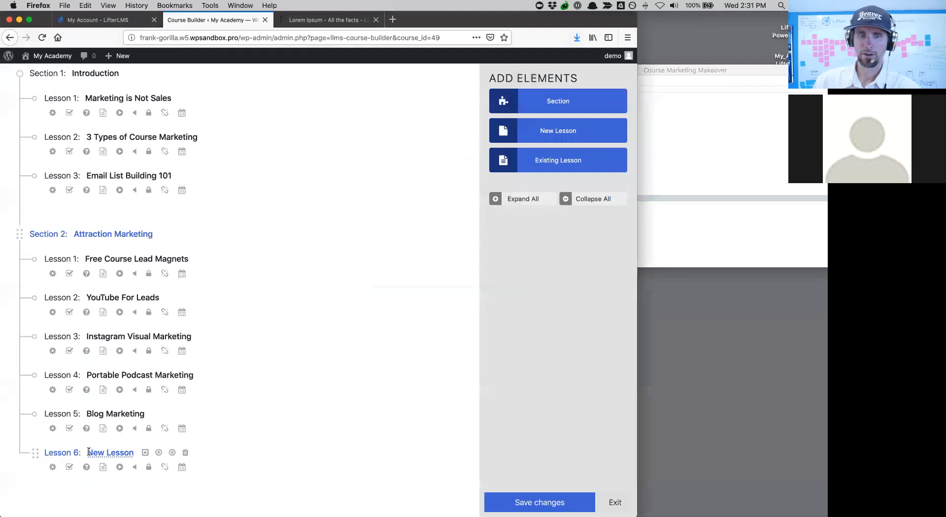
left_click_drag(88, 452, 131, 452)
key("super+v")
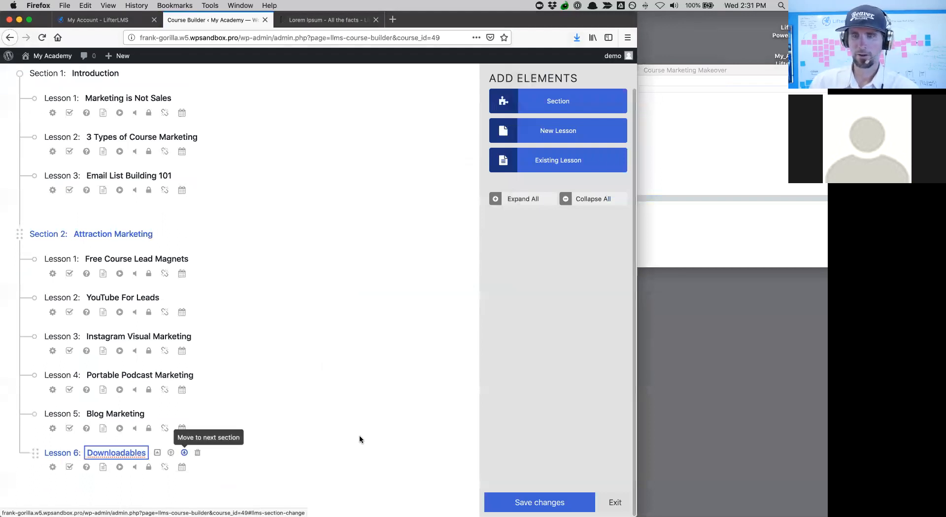
left_click(523, 501)
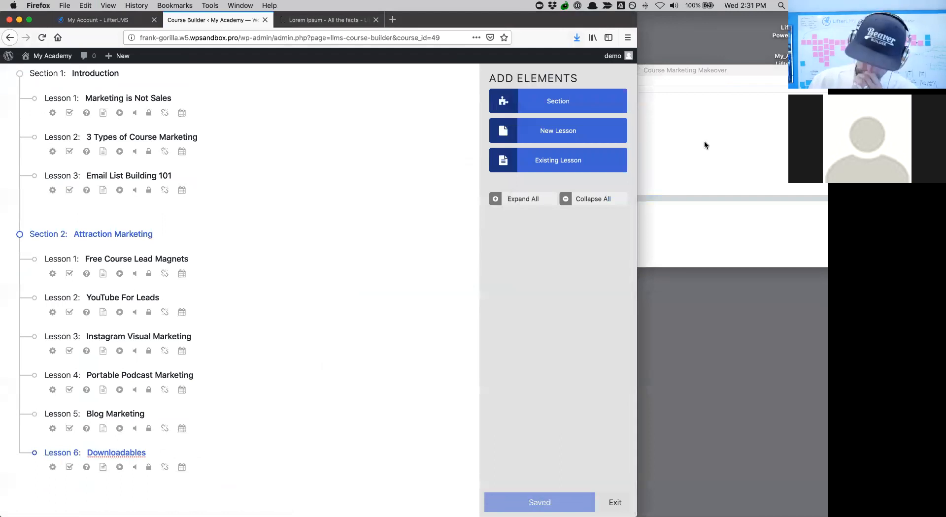
left_click(705, 141)
- Add a third section titled 'Relationship Marketing', copied from the outline heading
scroll(625, 217, "down", 4)
scroll(625, 217, "down", 3)
left_click_drag(603, 119, 519, 118)
key("super+c")
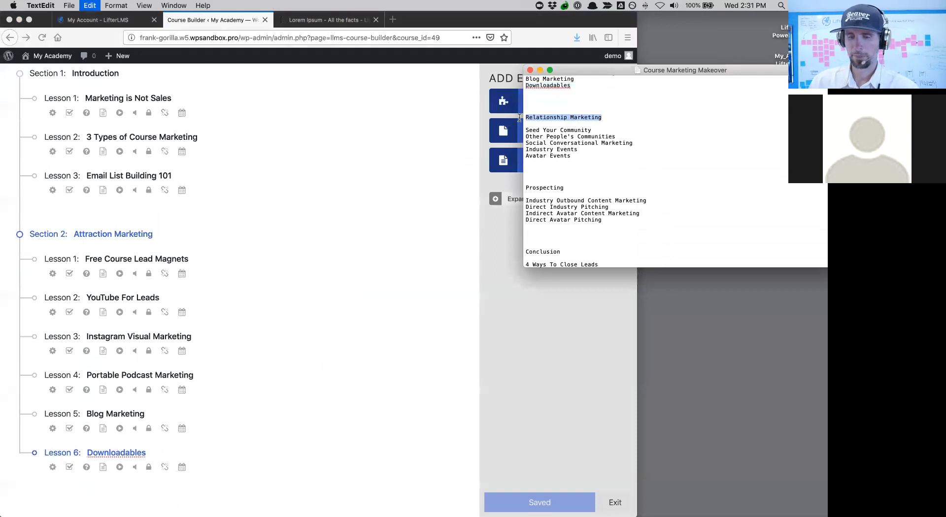
left_click(550, 348)
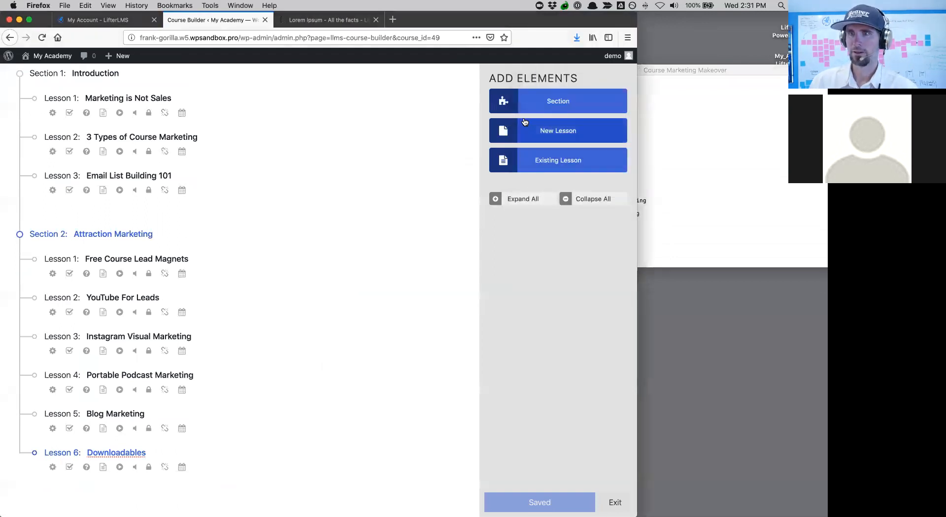
left_click(511, 100)
scroll(375, 240, "down", 2)
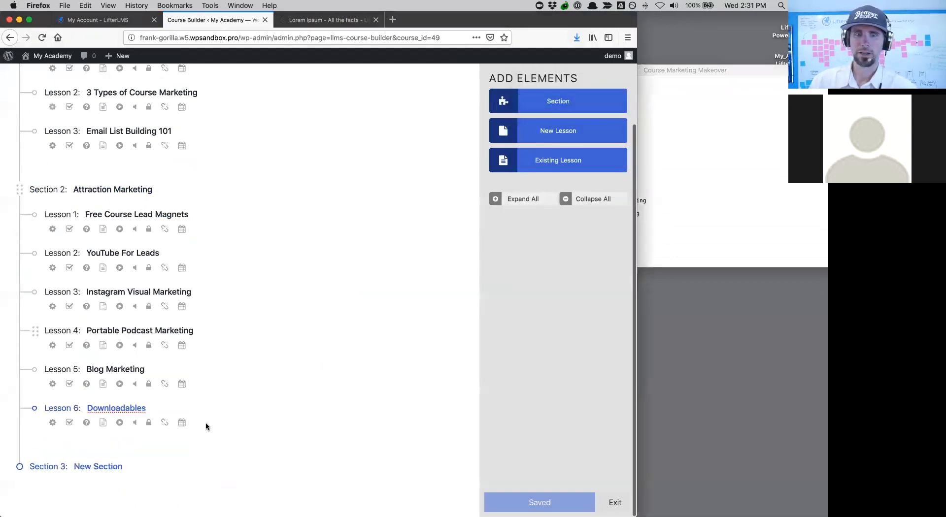
left_click(93, 467)
key("super+a")
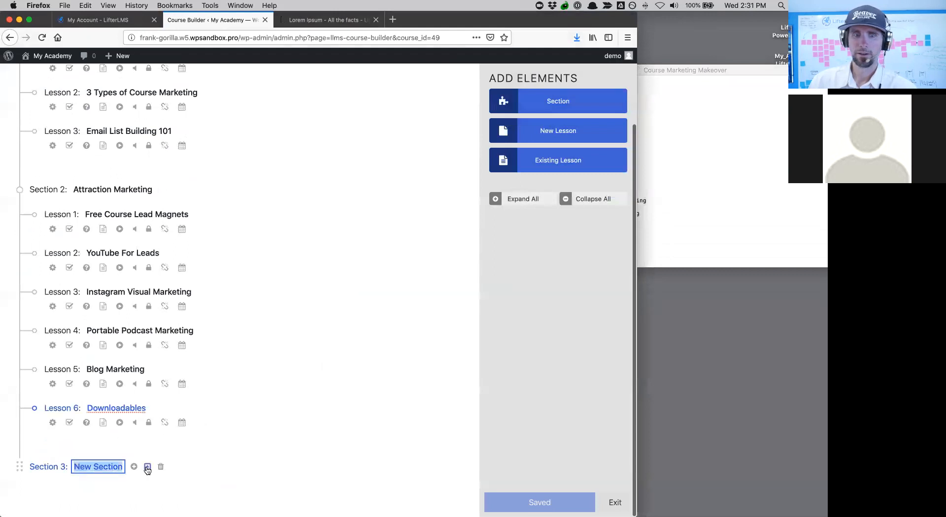
key("super+v")
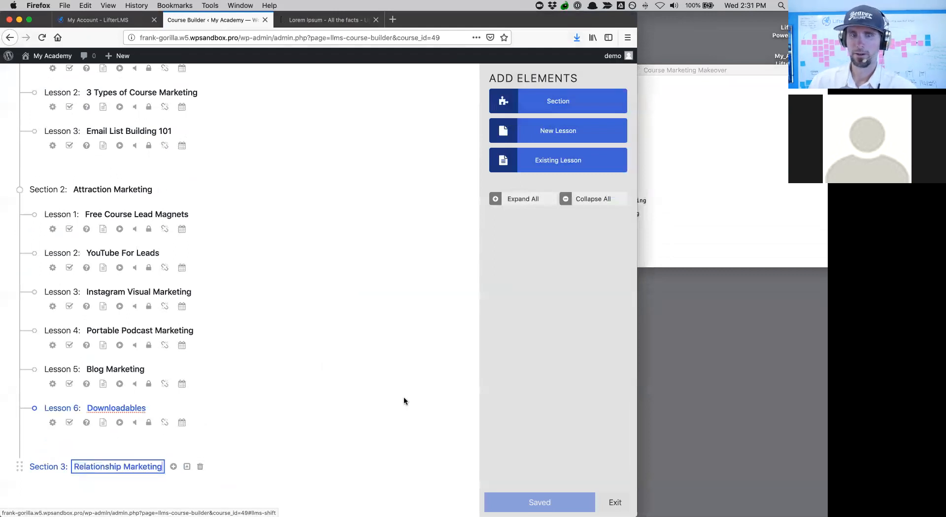
left_click(690, 201)
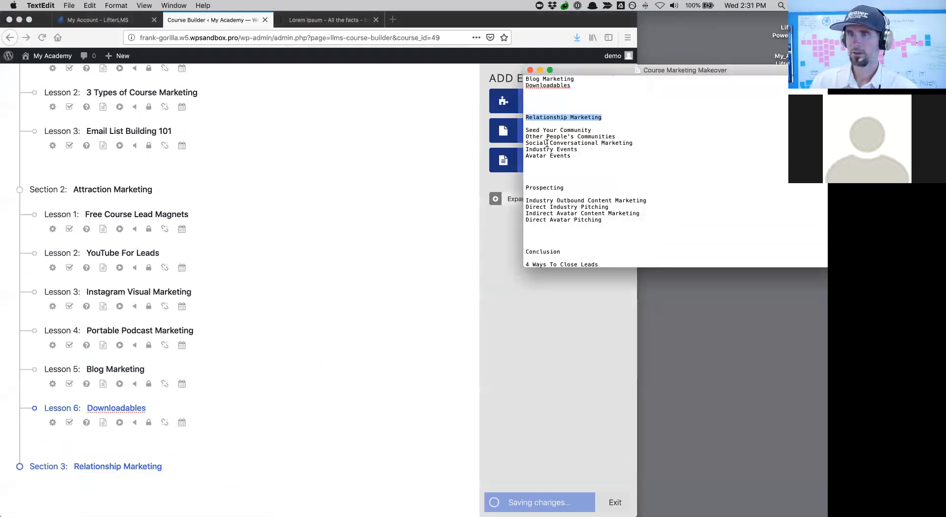
- Add five placeholder lessons to Relationship Marketing and select 'Seed Your Community' in the outline
left_click(506, 140)
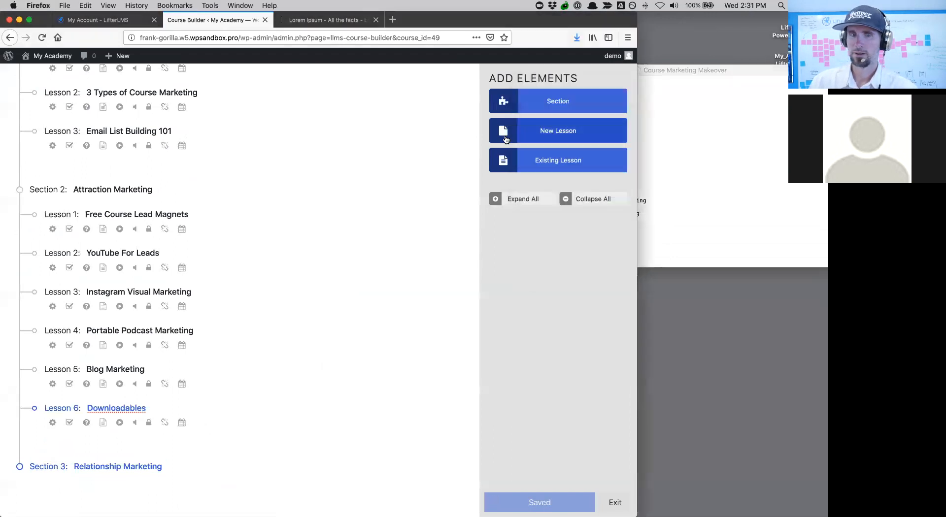
left_click(506, 139)
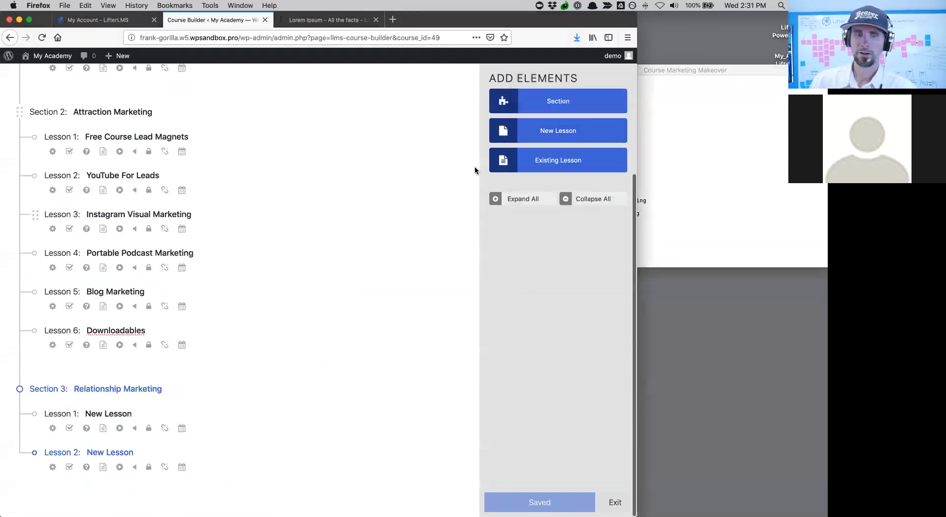
left_click(546, 132)
left_click(547, 134)
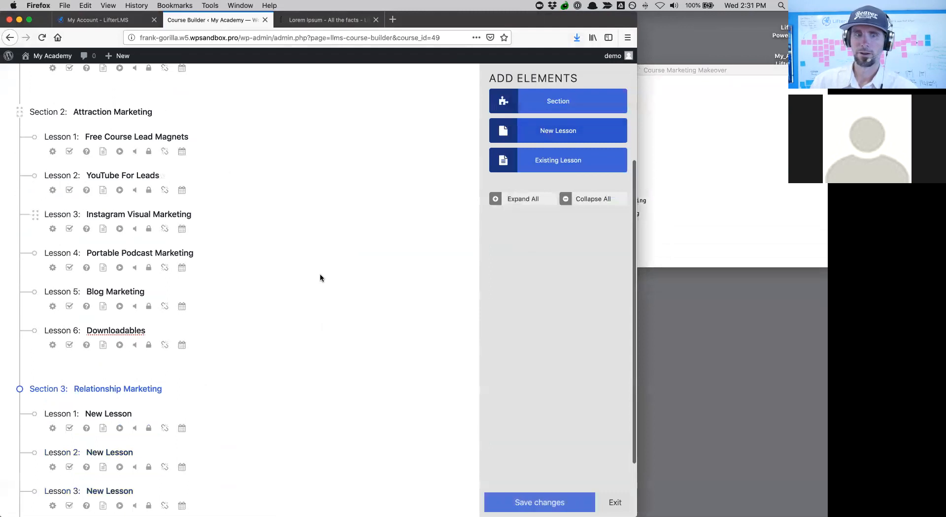
left_click(505, 126)
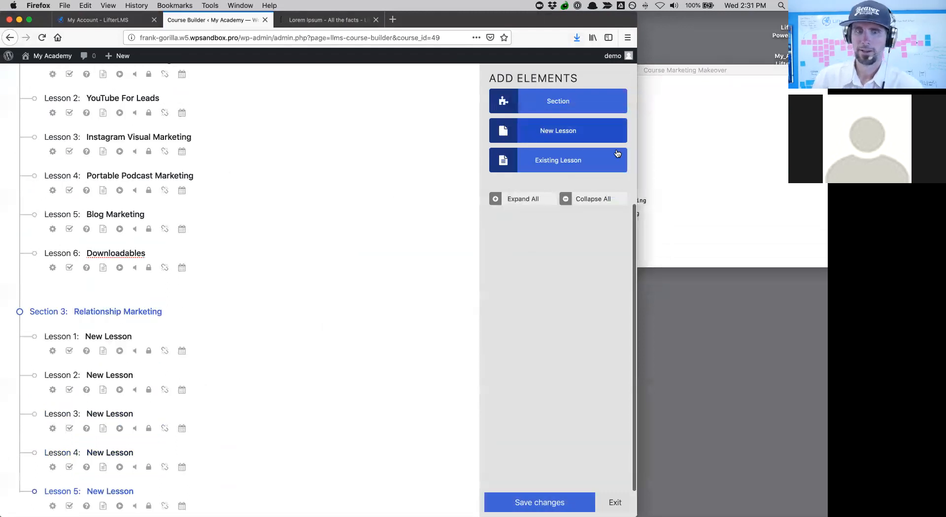
left_click(739, 158)
left_click_drag(592, 130, 528, 131)
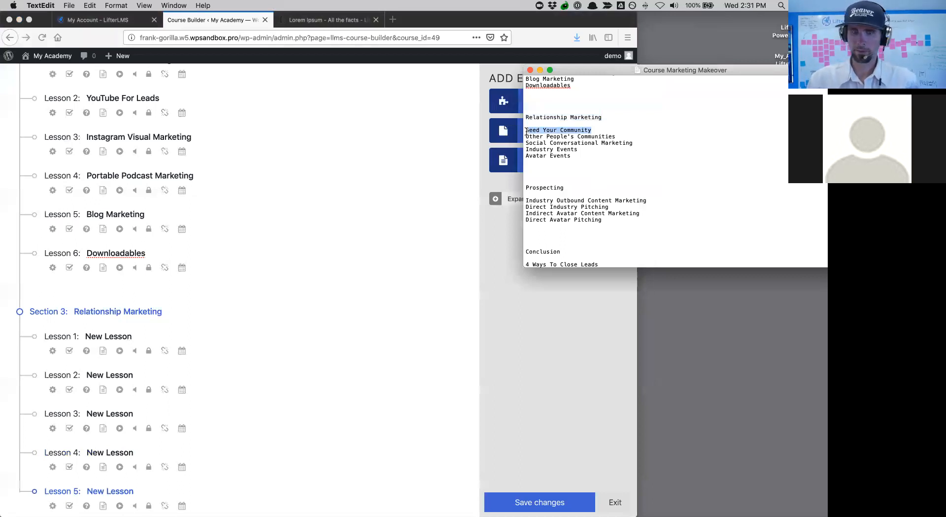
- Rename Lessons 1 and 2 to 'Seed Your Community' and 'Other People's Communities' from the outline
left_click(113, 336)
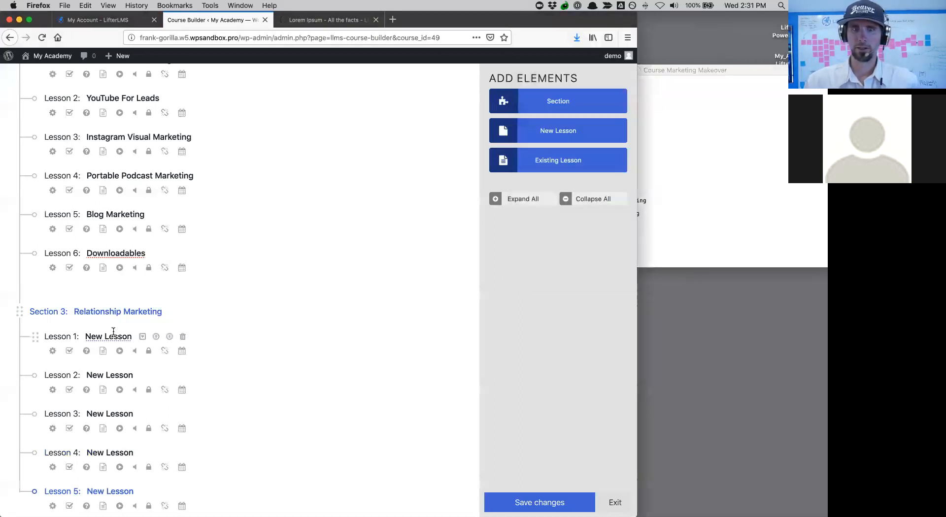
left_click(88, 337)
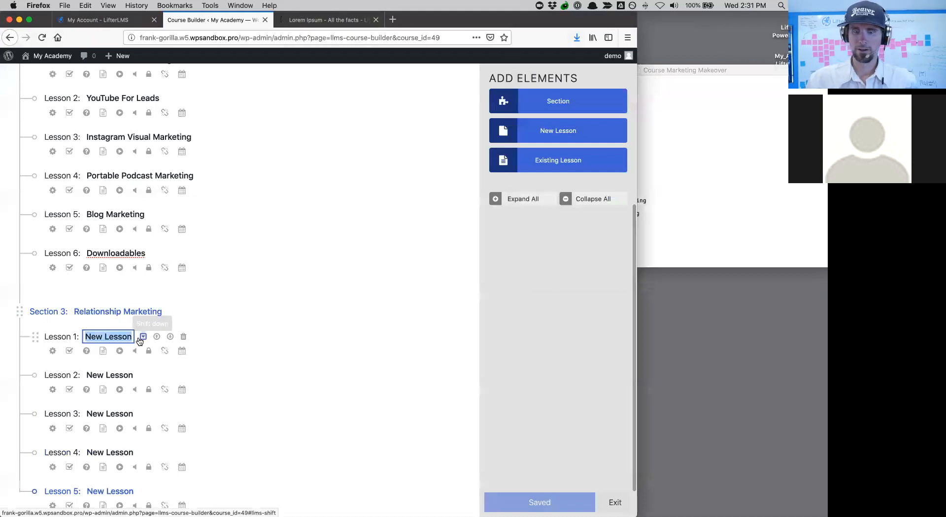
key("super+v")
left_click(703, 186)
left_click_drag(617, 137, 526, 137)
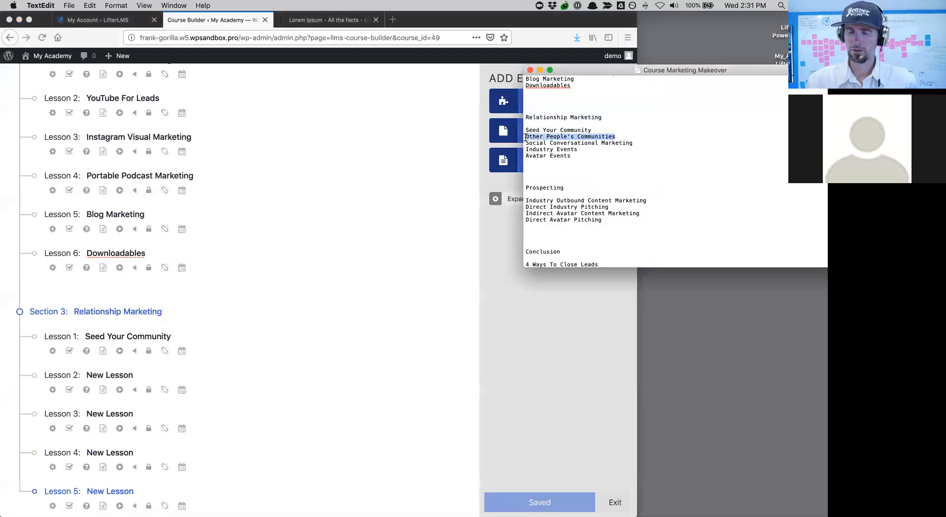
left_click(117, 379)
left_click(124, 376)
key("super+a")
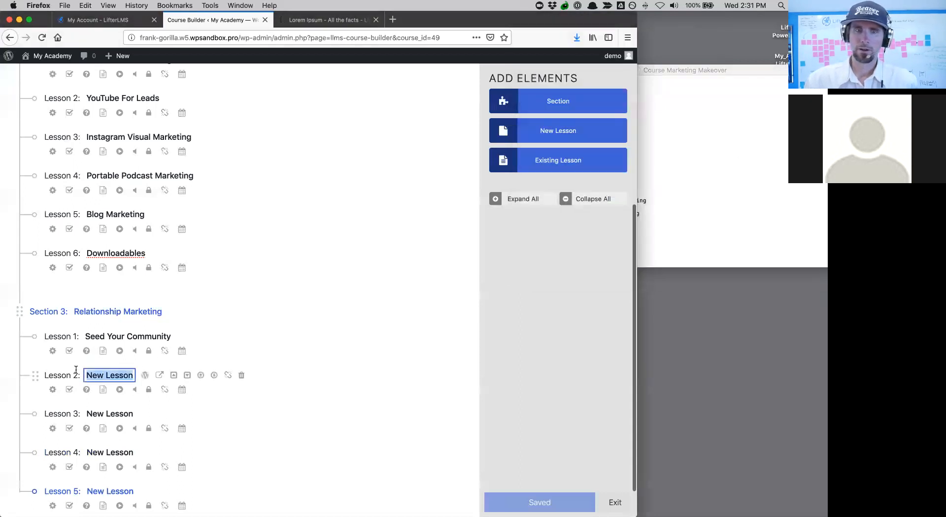
key("super+v")
left_click(97, 413)
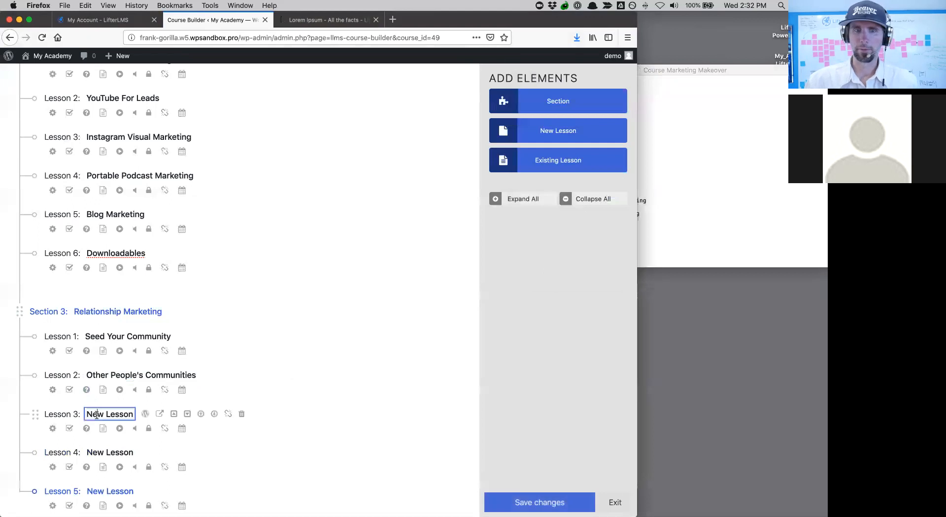
- Rename Lesson 3 to 'Social Conversational Marketing', copied from the outline
left_click(659, 169)
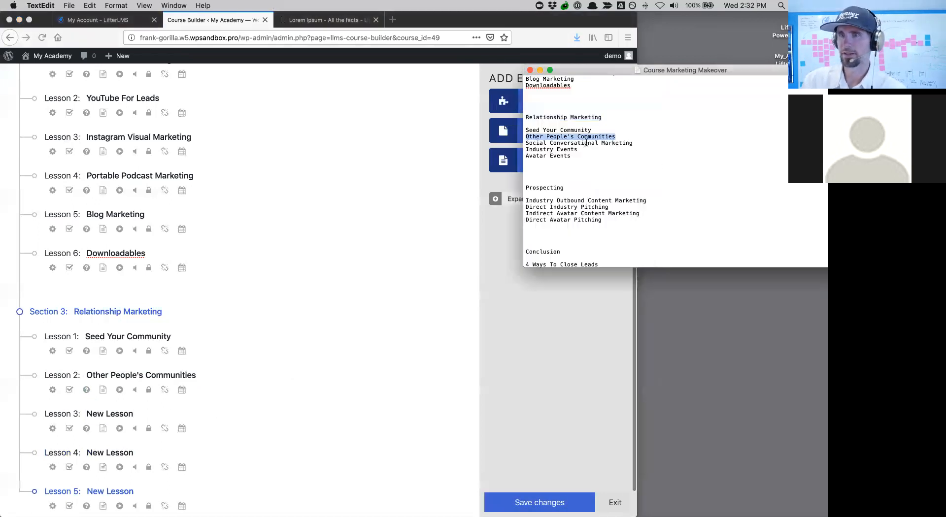
left_click(634, 143)
left_click_drag(635, 143, 524, 142)
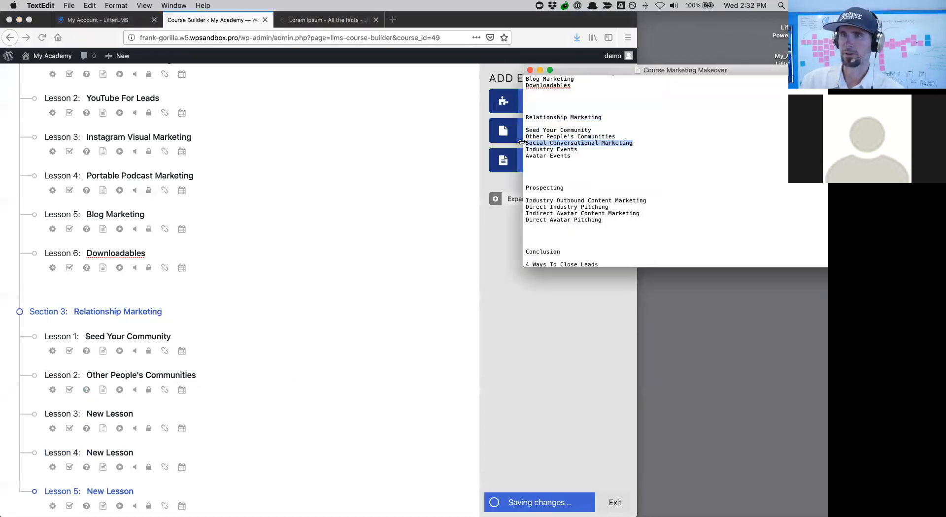
left_click(102, 418)
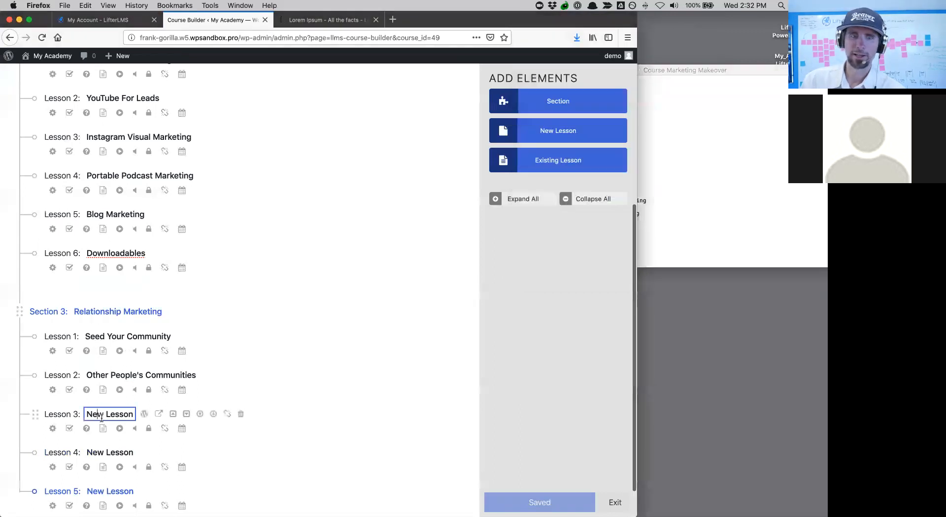
left_click_drag(87, 414, 144, 416)
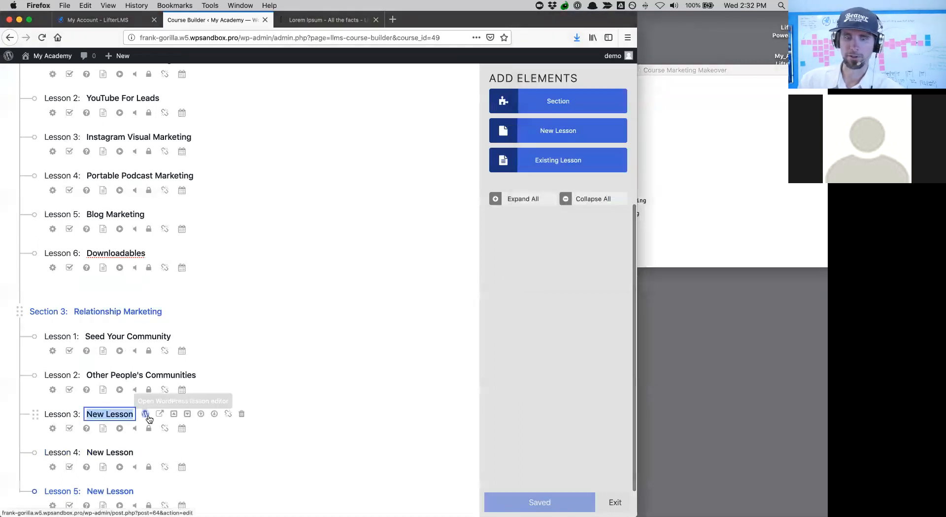
key("super+v")
left_click(725, 203)
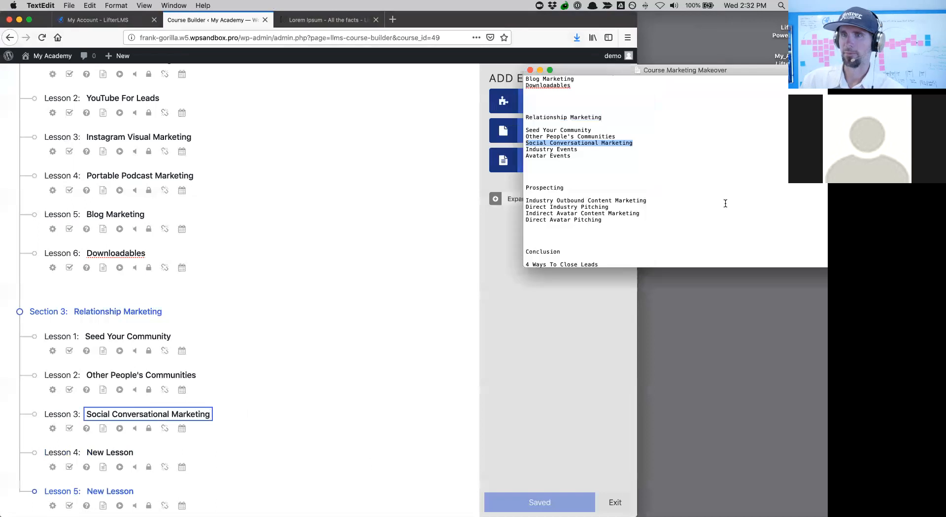
- Rename Lesson 4 to 'Industry Events', copied from the outline
left_click_drag(577, 149, 528, 147)
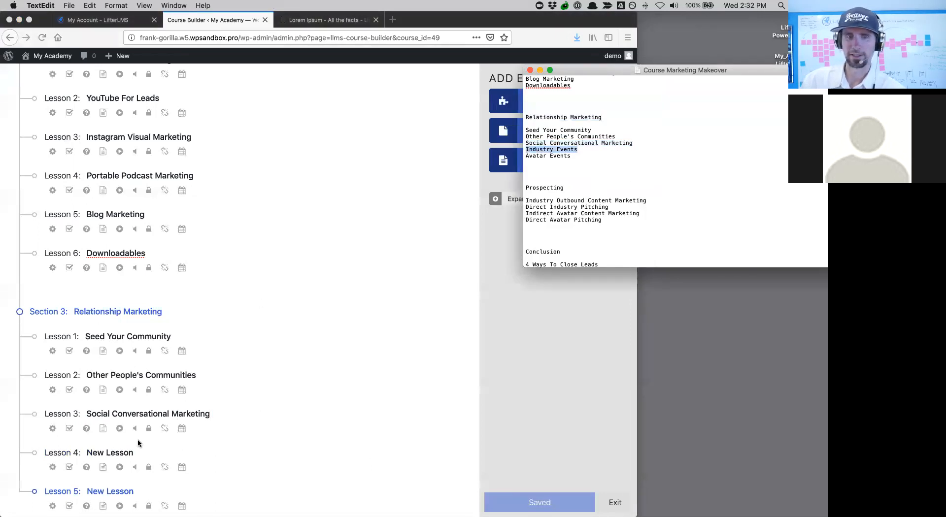
left_click(122, 452)
left_click(130, 453)
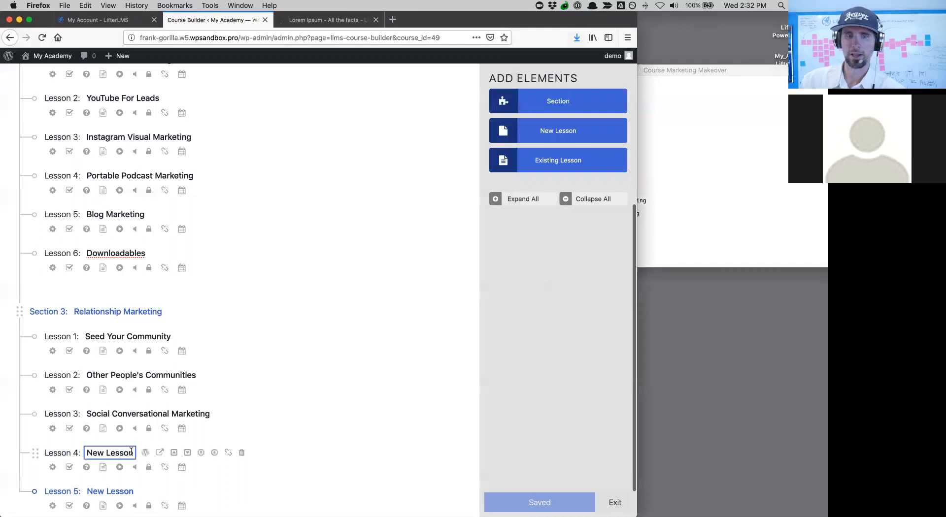
left_click(81, 449)
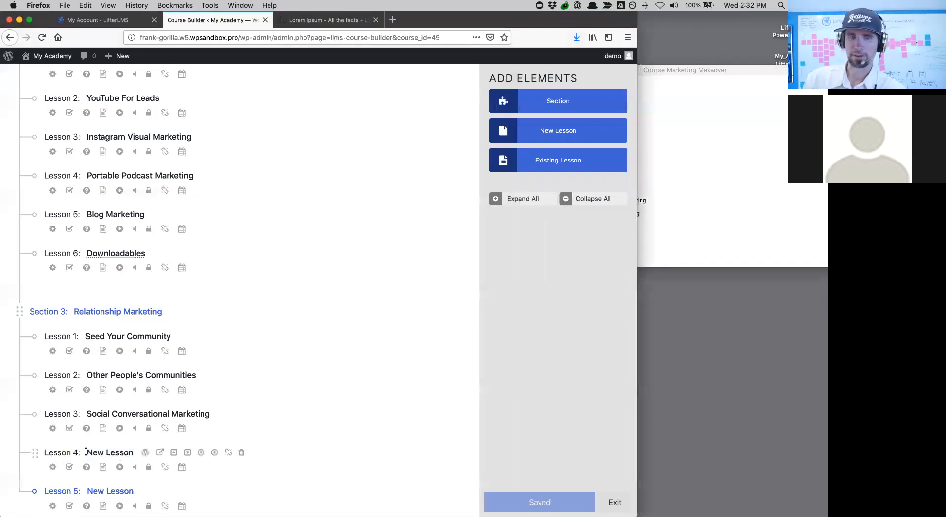
left_click(92, 451)
left_click_drag(88, 450, 131, 452)
key("super+v")
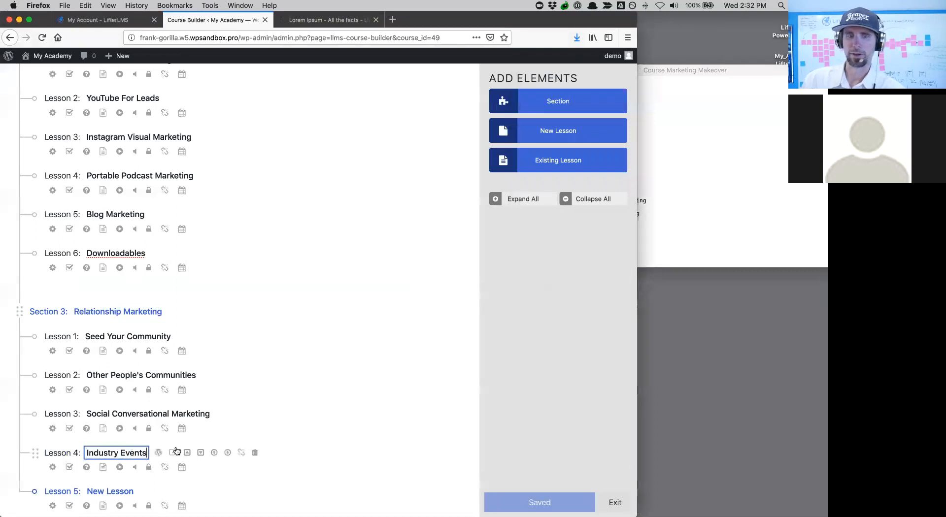
- Rename Lesson 5 to 'Avatar Events' and save the course builder changes
left_click(719, 201)
left_click_drag(573, 156, 526, 153)
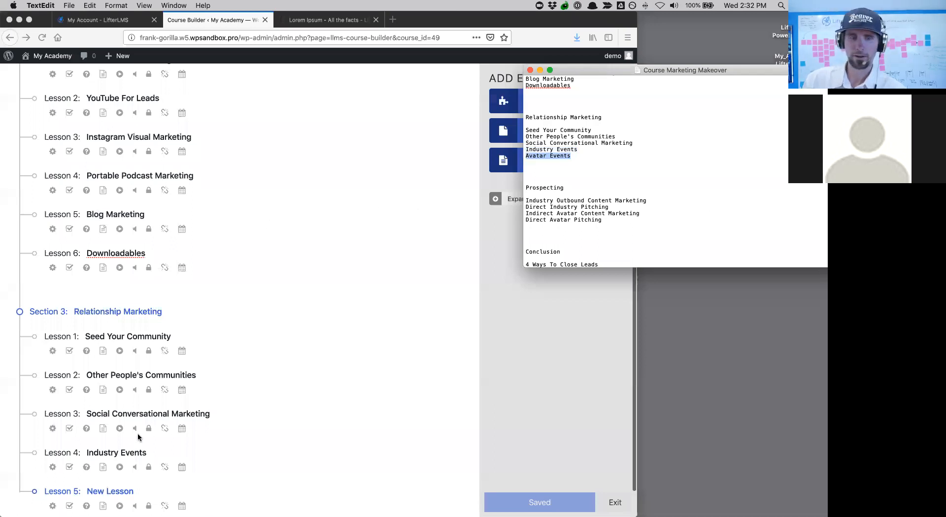
scroll(133, 441, "down", 2)
left_click(111, 455)
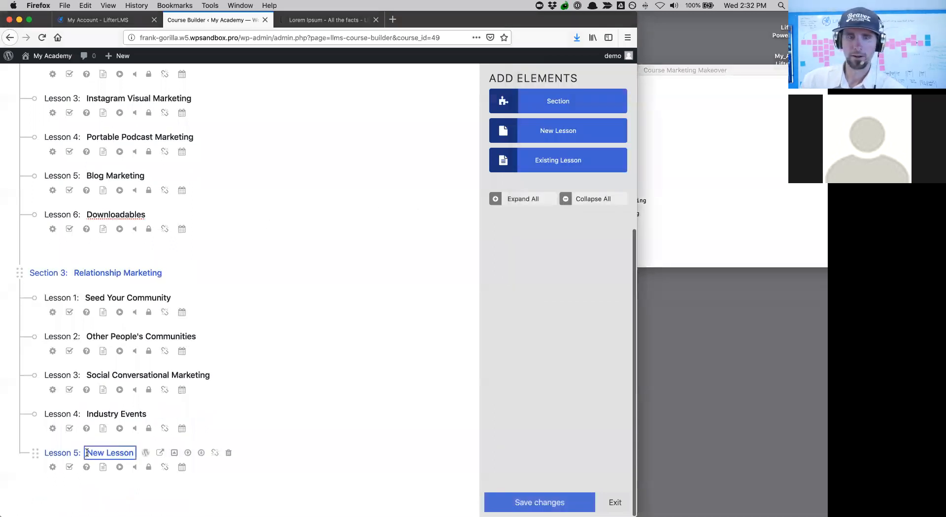
left_click_drag(87, 452, 127, 453)
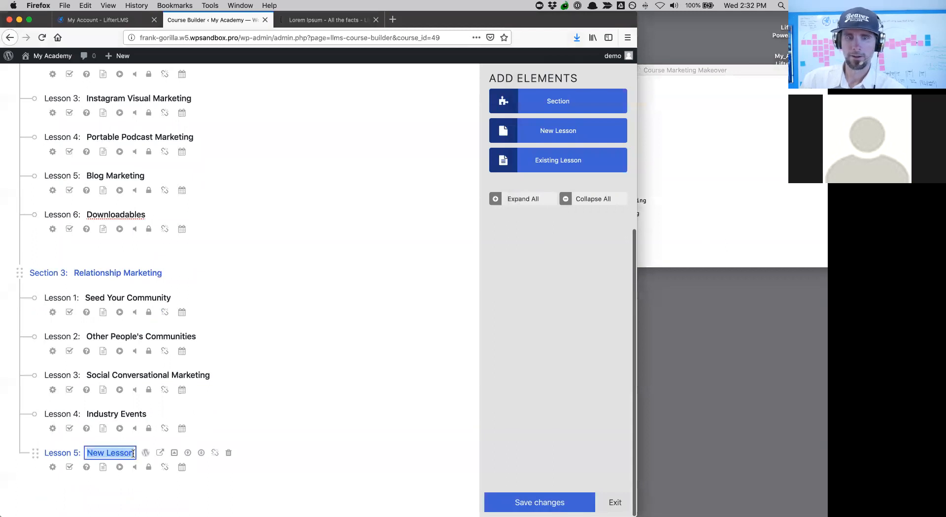
type("Avatar Events")
left_click(518, 502)
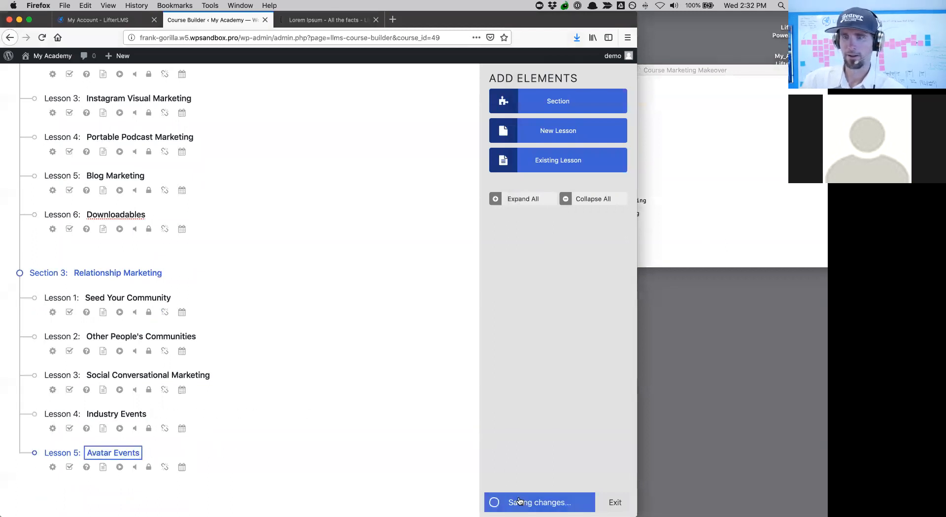
left_click(738, 187)
scroll(739, 183, "down", 3)
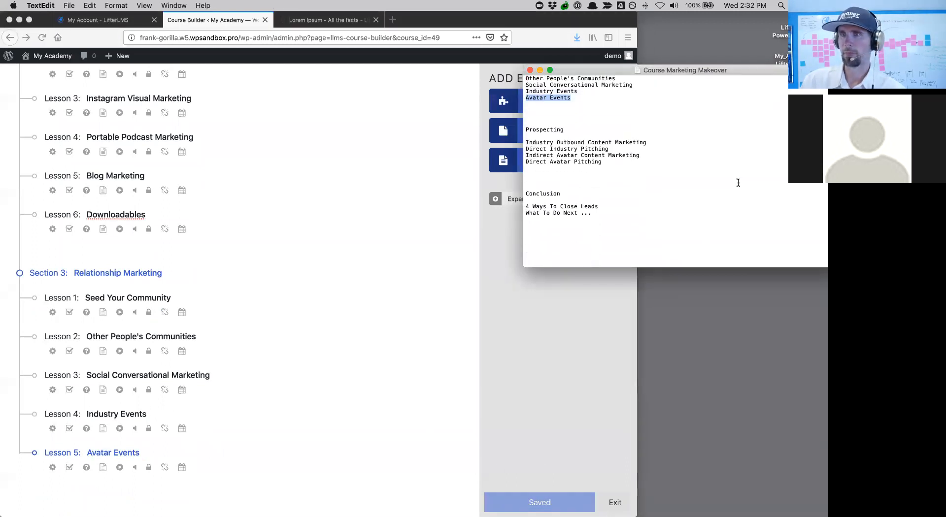
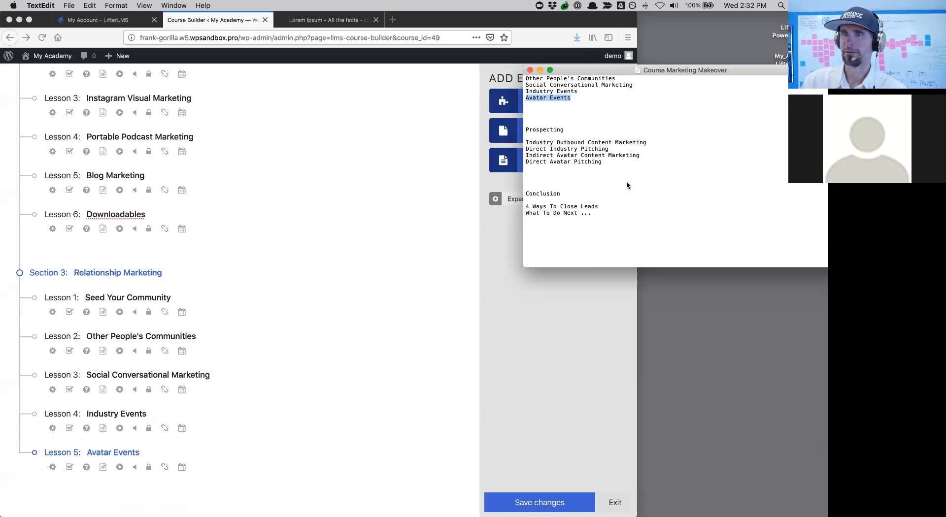
- Move the TextEdit notes window down and right, and bring the Firefox course builder forward
left_click_drag(579, 73, 604, 245)
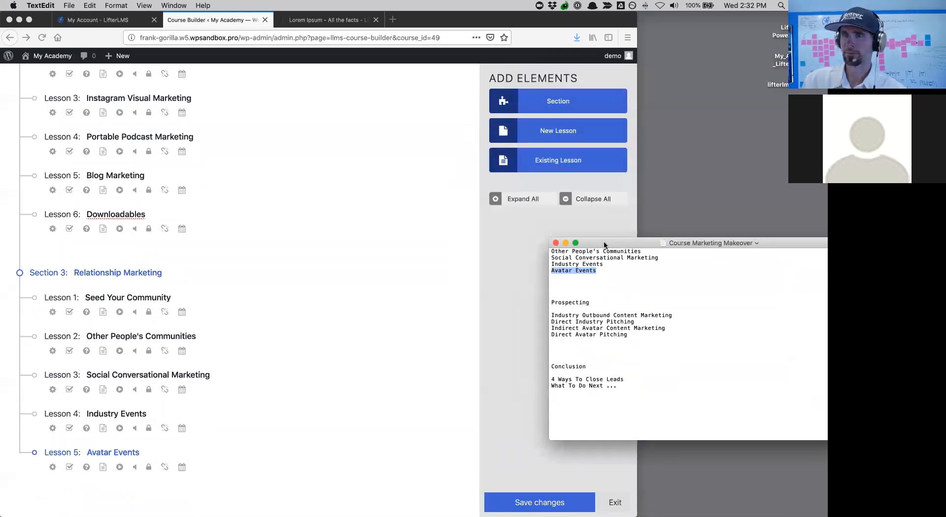
left_click(550, 99)
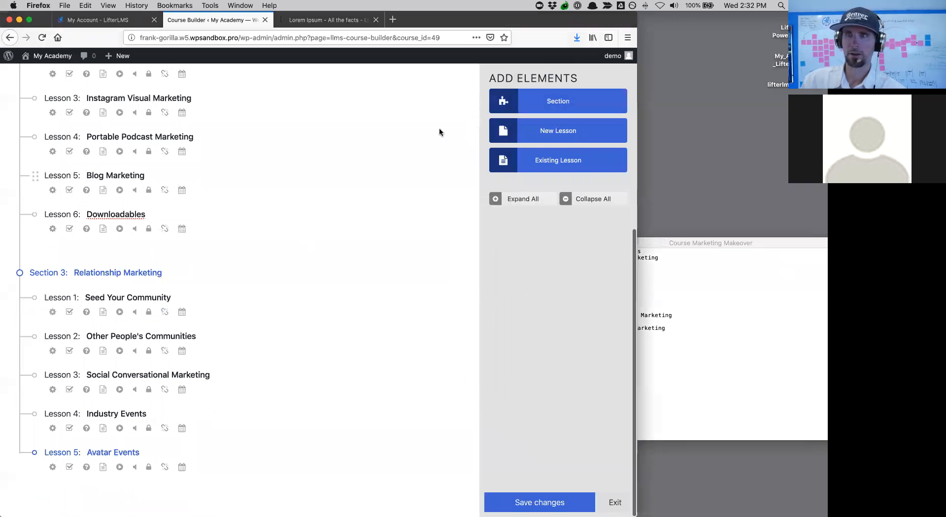
- Add a new section titled 'Prospecting', copied from the outline notes
left_click(569, 93)
scroll(356, 188, "down", 1)
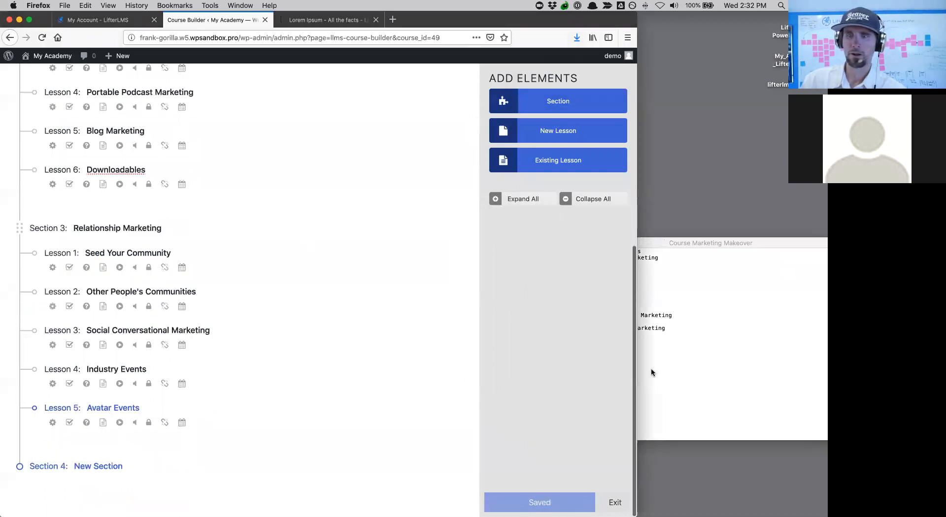
left_click(651, 373)
left_click_drag(619, 302, 553, 303)
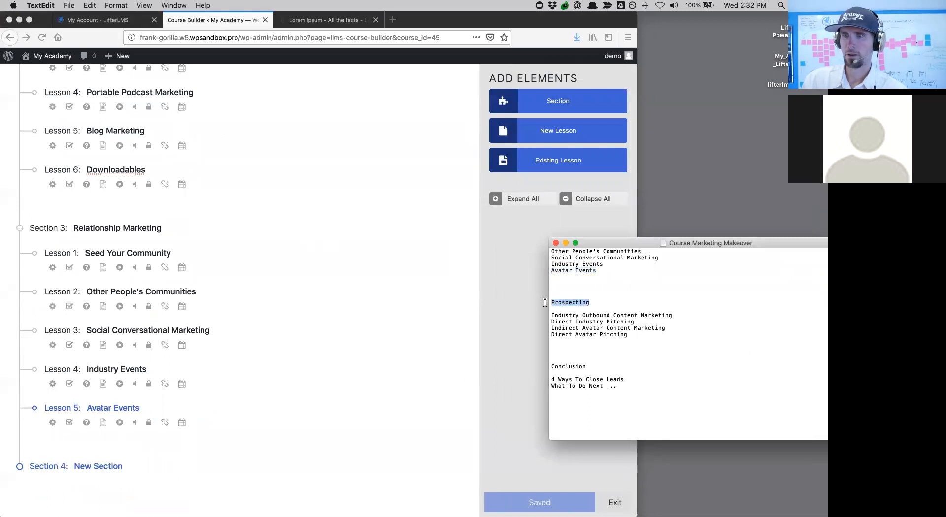
key("super+c")
left_click(75, 469)
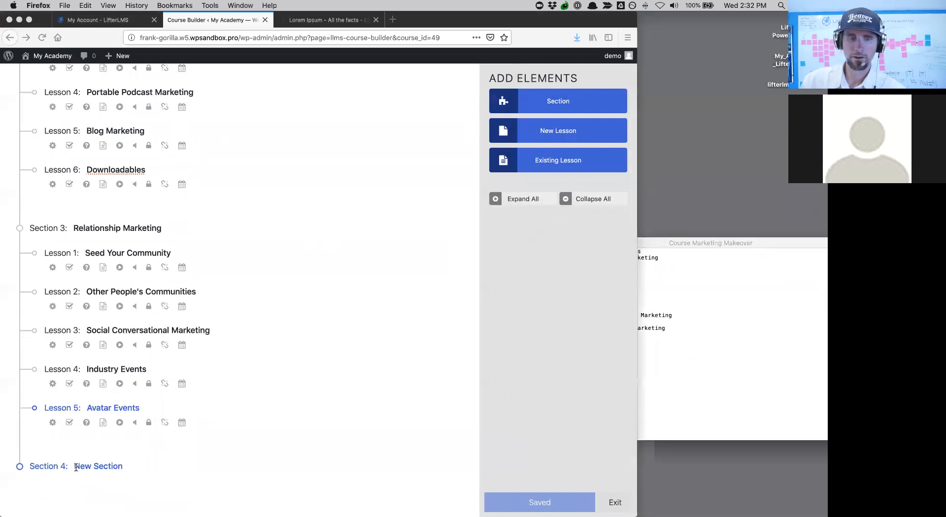
left_click_drag(75, 468, 122, 469)
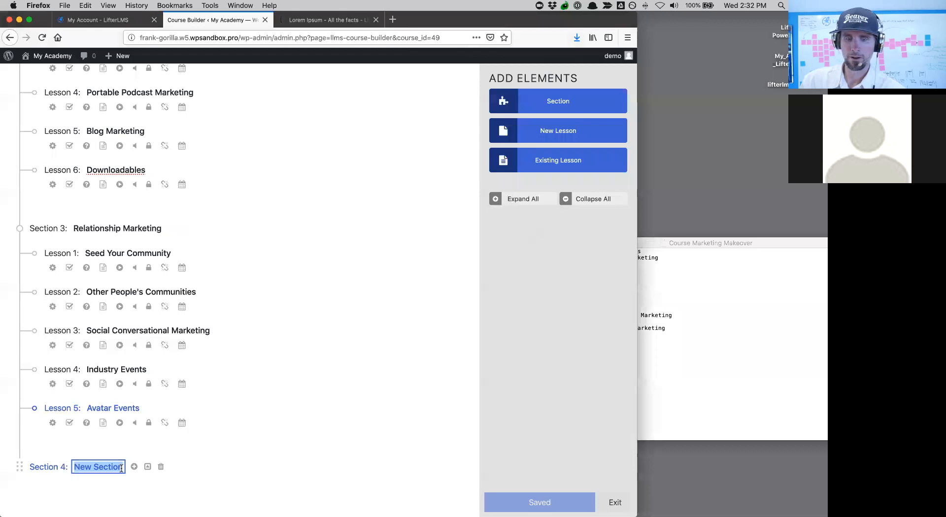
key("super+v")
key("Return")
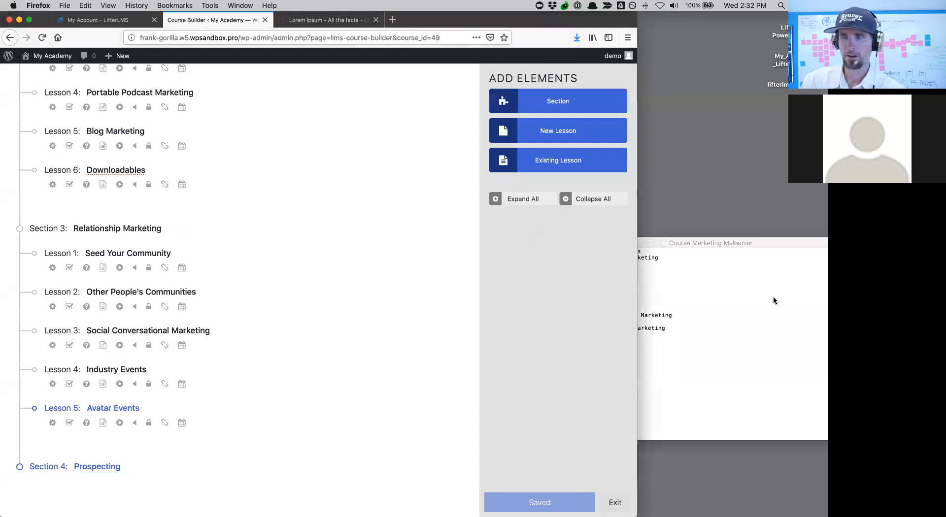
- Add Lesson 1 'Industry Outbound Content Marketing' to Prospecting, copied from the notes
left_click(772, 301)
left_click_drag(551, 316, 680, 316)
key("super+c")
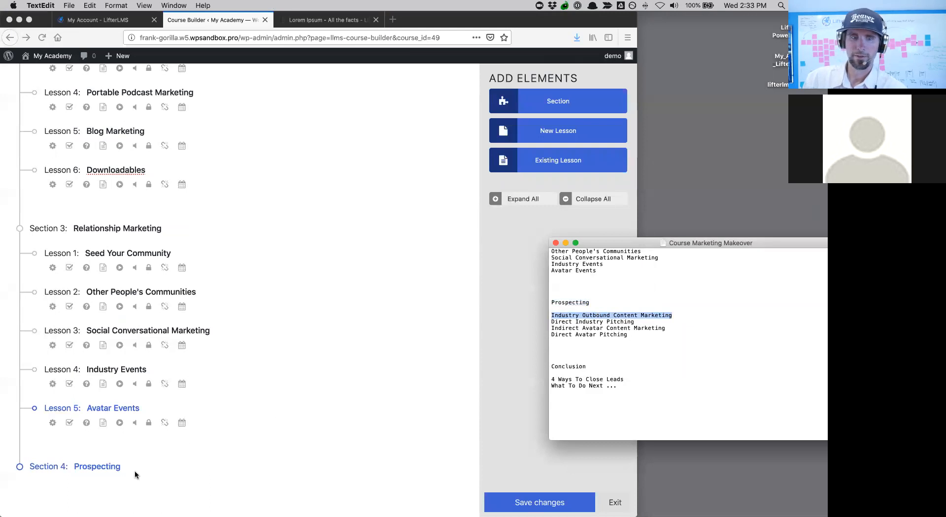
left_click(537, 130)
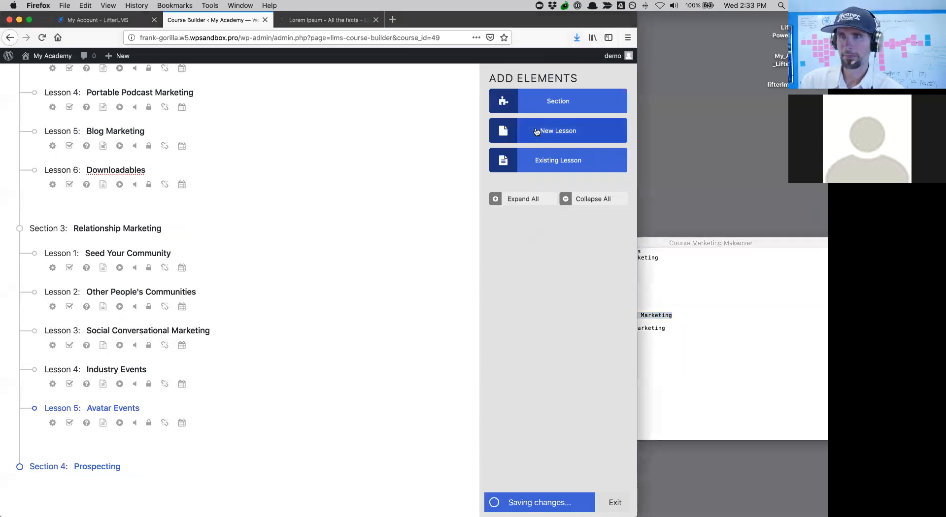
left_click(91, 492)
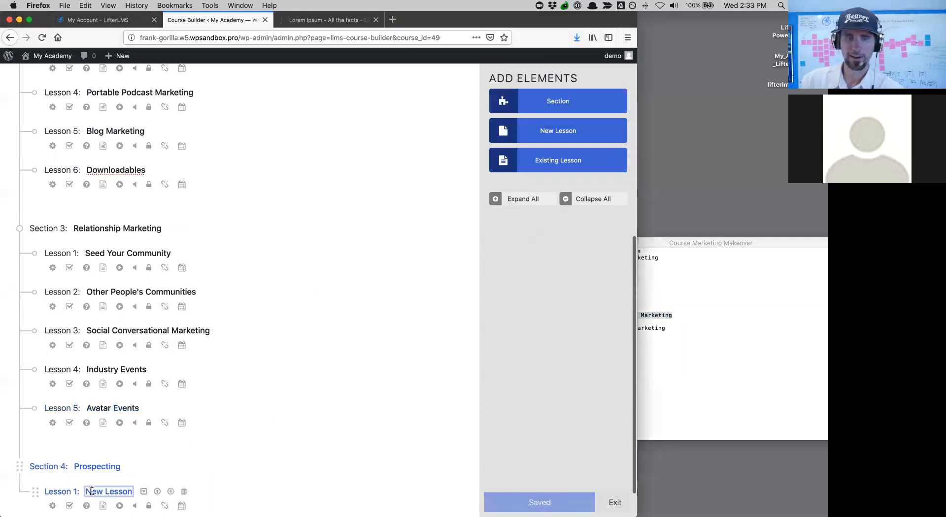
left_click_drag(101, 491, 131, 491)
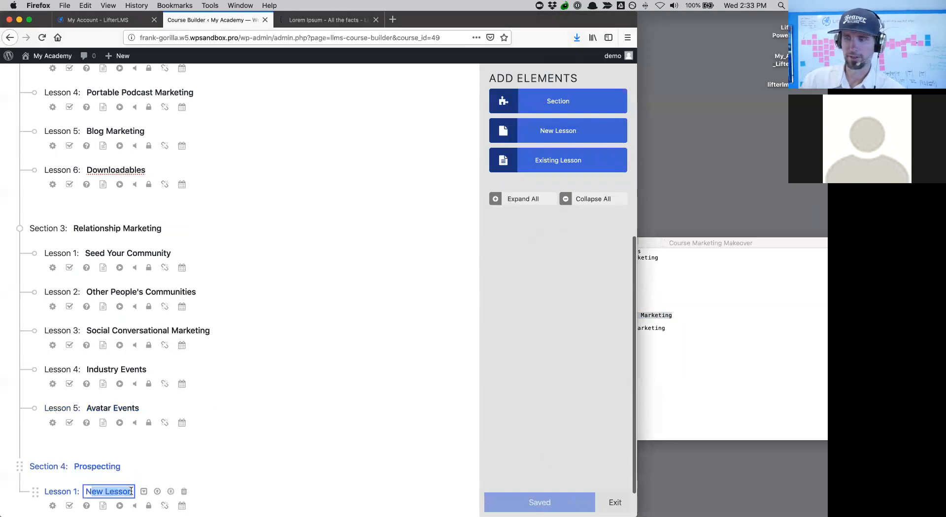
key("BackSpace")
key("super+v")
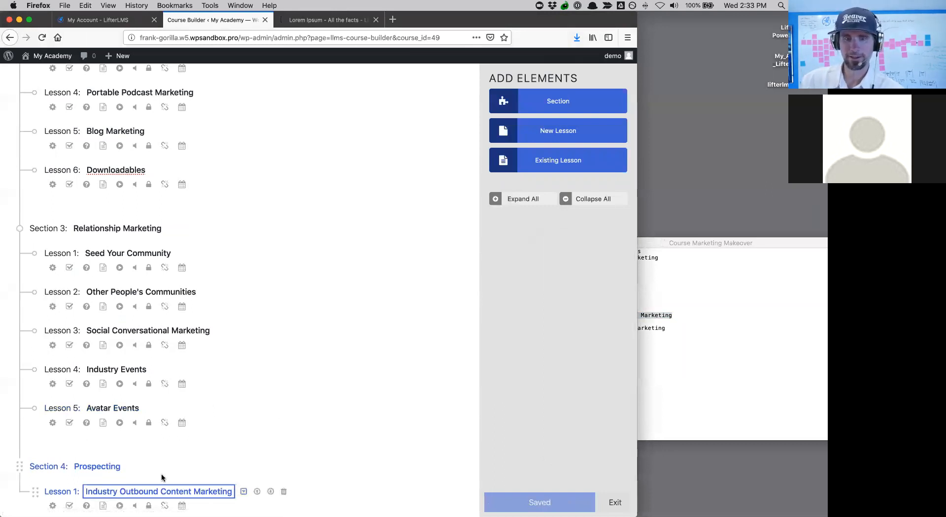
scroll(327, 395, "down", 2)
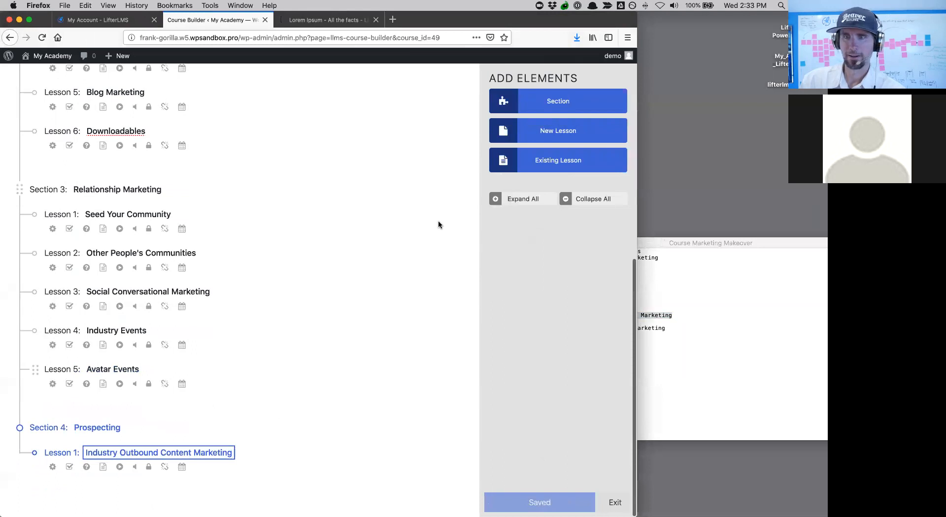
- Add Lesson 2 titled 'Direct Industry Pitching', copied from the notes
left_click(540, 132)
left_click(760, 297)
left_click_drag(644, 322, 549, 323)
key("super+c")
scroll(246, 446, "down", 2)
left_click(122, 448)
left_click(123, 448)
left_click_drag(87, 453, 131, 454)
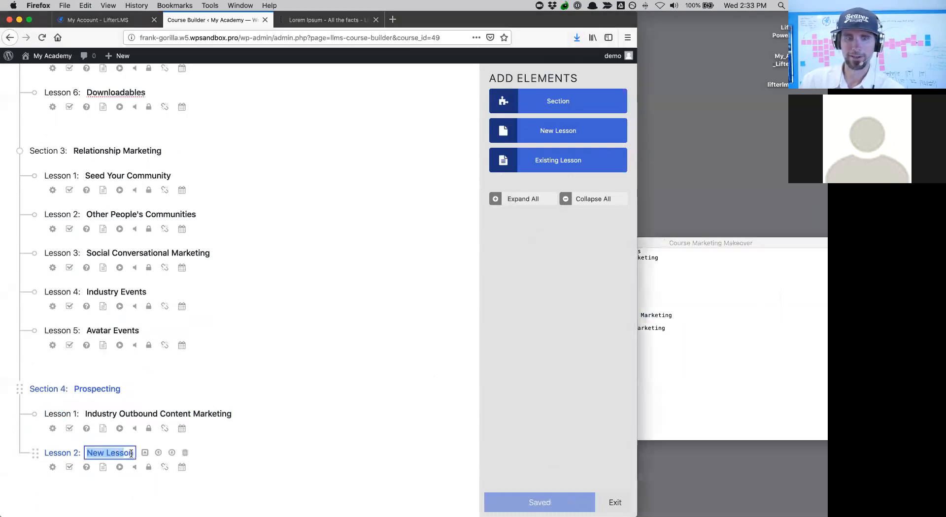
key("super+v")
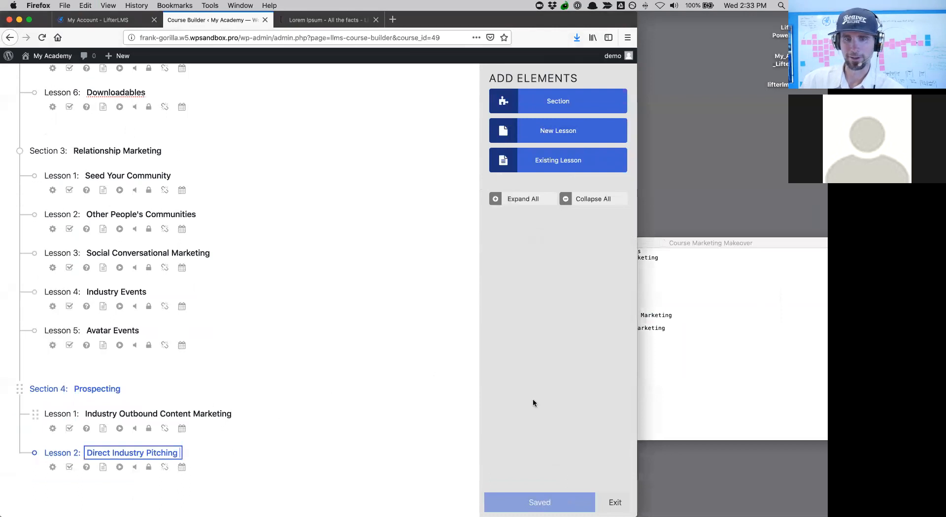
- Add Lesson 3 titled 'Indirect Avatar Content Marketing', copied from the notes
left_click(652, 329)
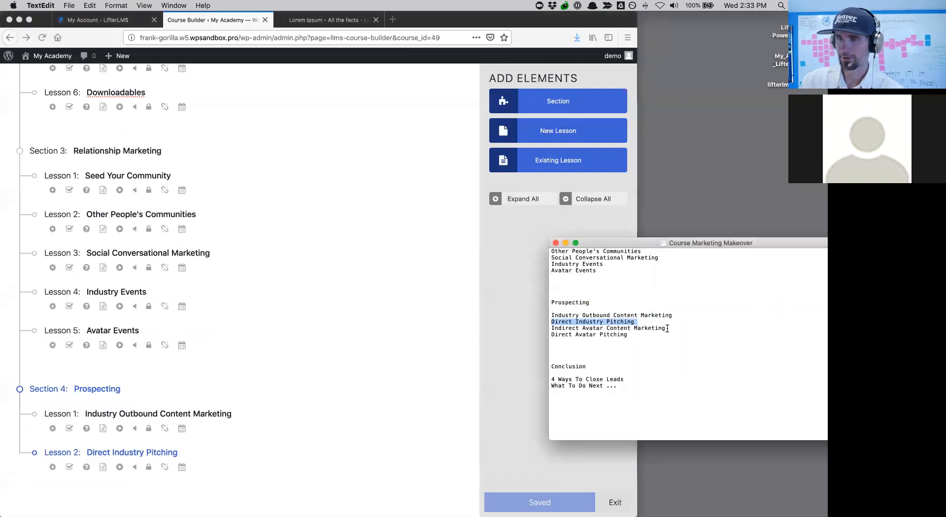
left_click_drag(666, 329, 587, 329)
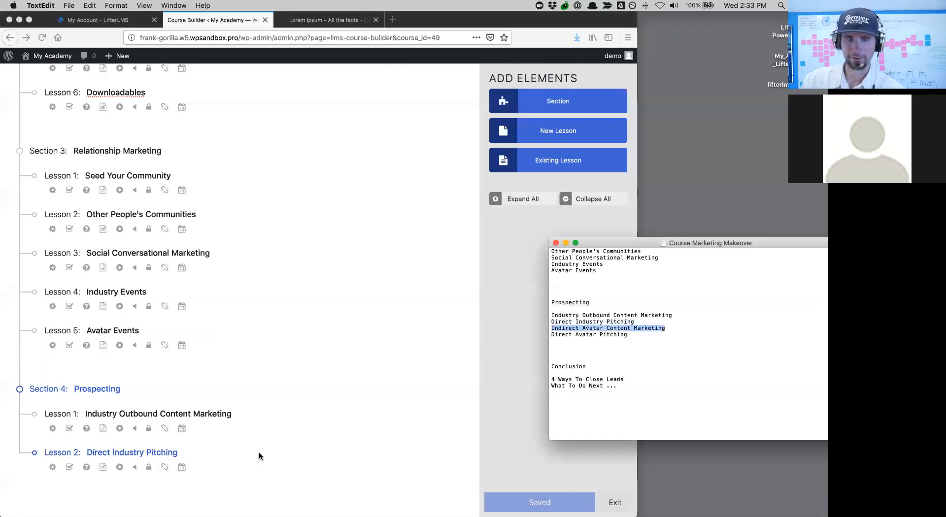
left_click(390, 380)
left_click(542, 132)
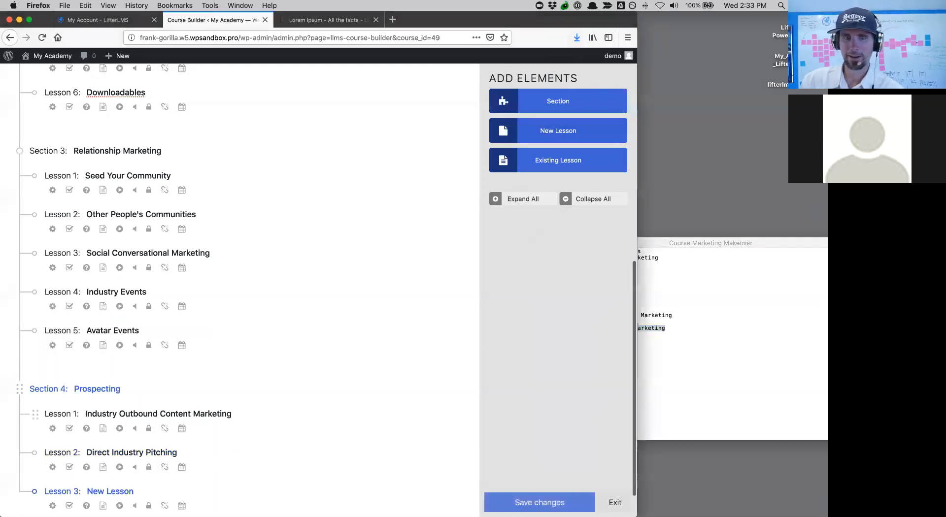
left_click(107, 492)
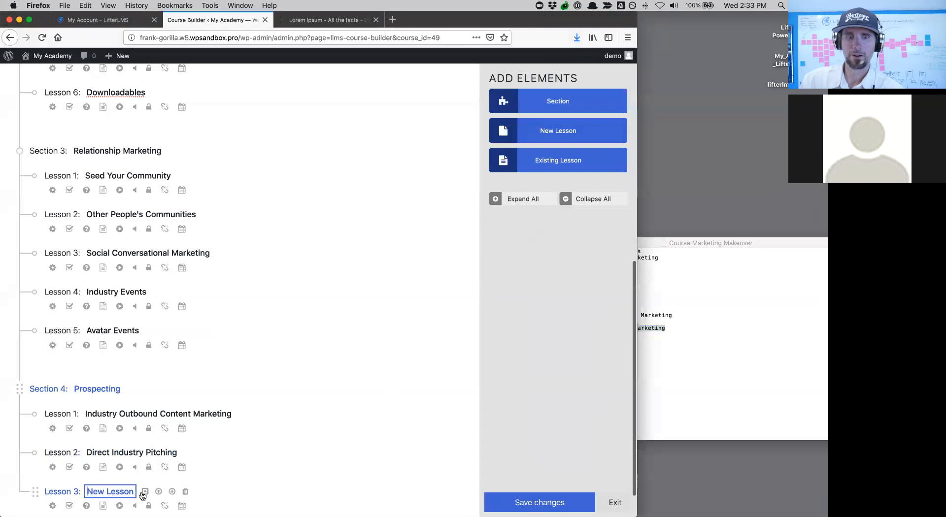
key("super+v")
- Add Lesson 4 titled 'Direct Avatar Pitching', copied from the notes
left_click(730, 356)
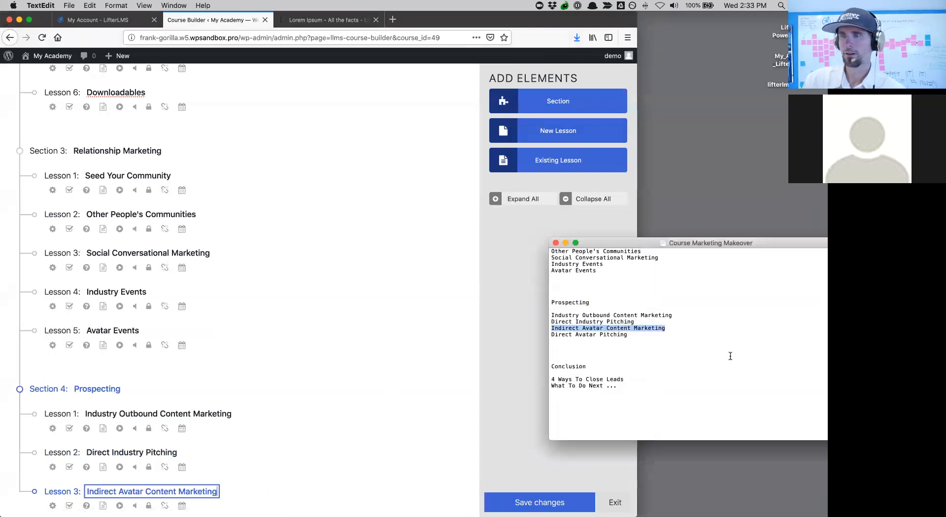
left_click(651, 384)
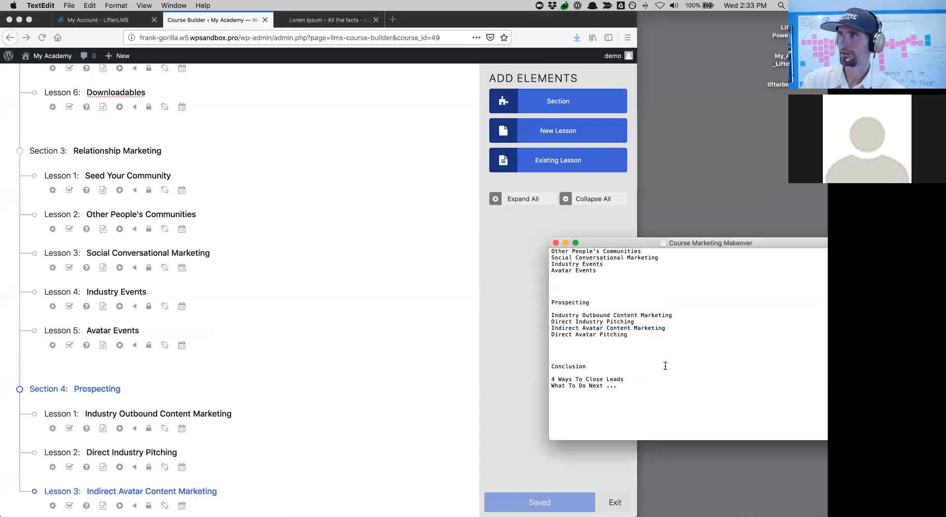
scroll(323, 419, "down", 2)
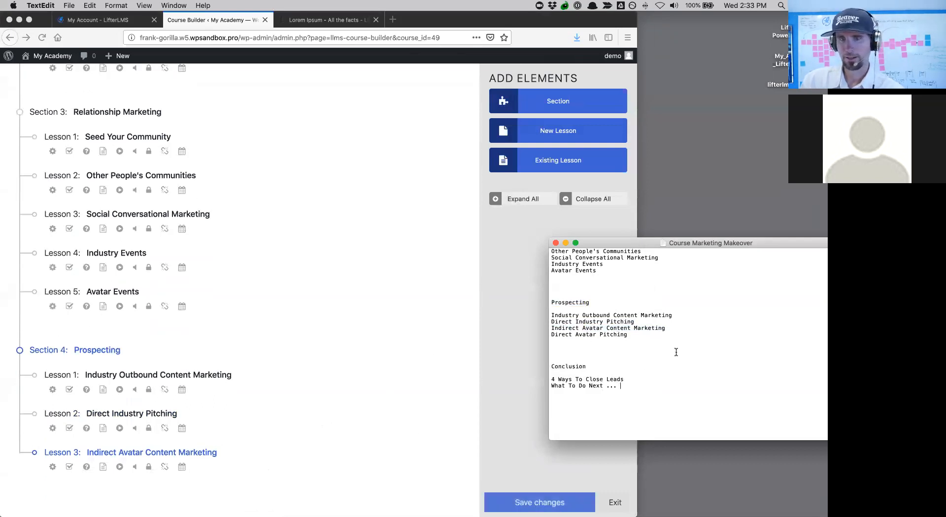
left_click_drag(640, 336, 549, 332)
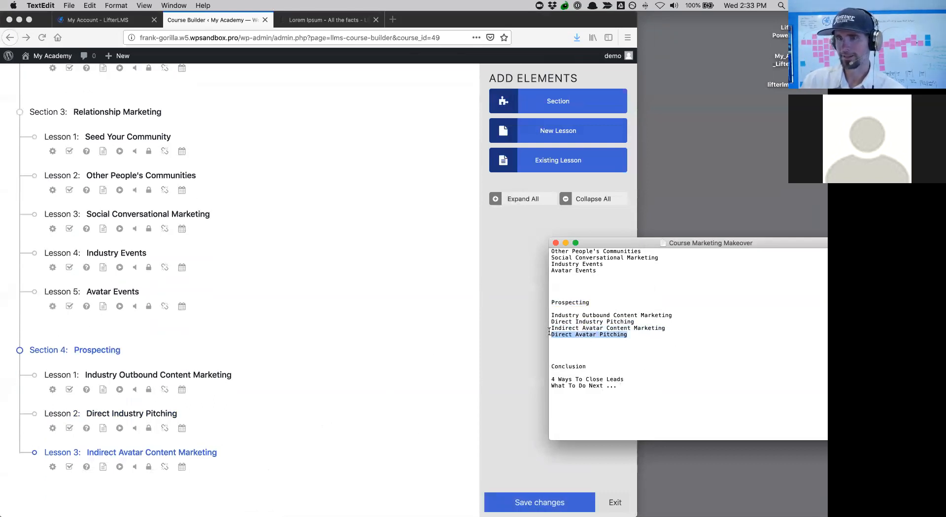
left_click(253, 459)
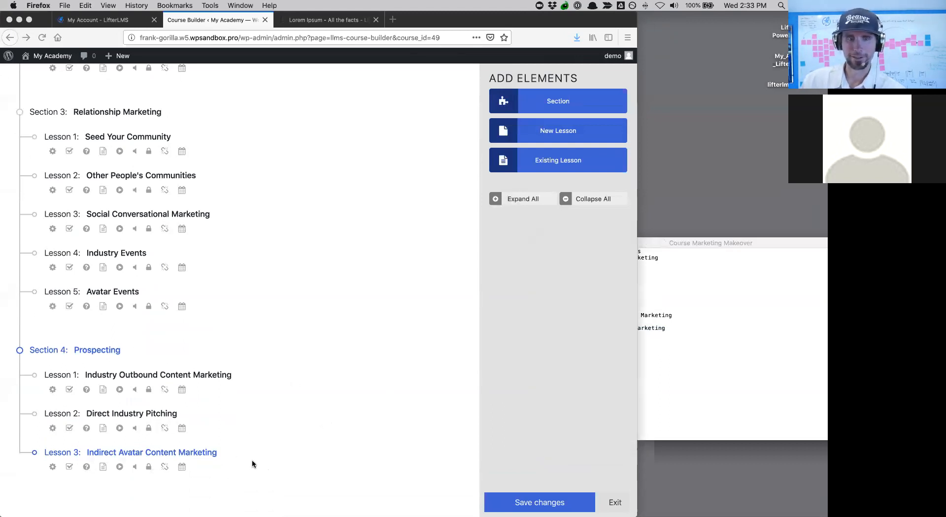
left_click(536, 132)
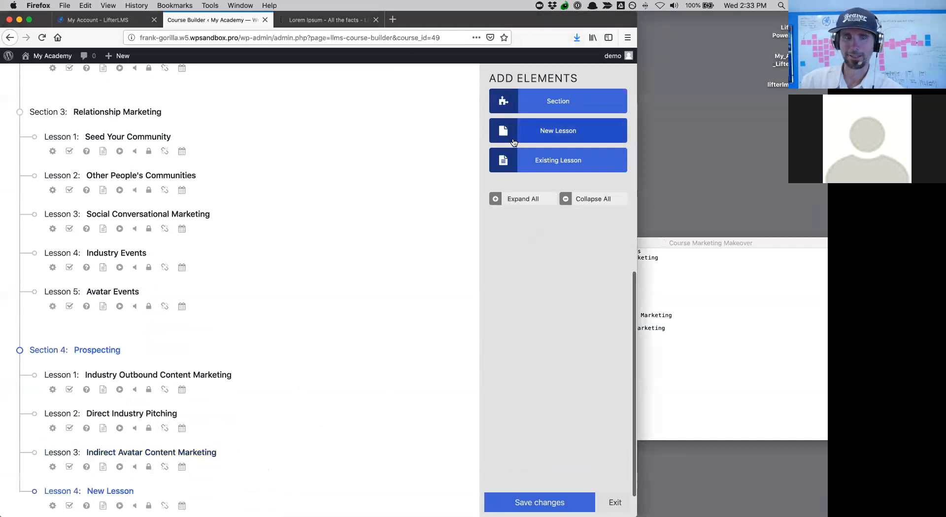
left_click(133, 452)
left_click_drag(133, 452, 87, 454)
key("super+v")
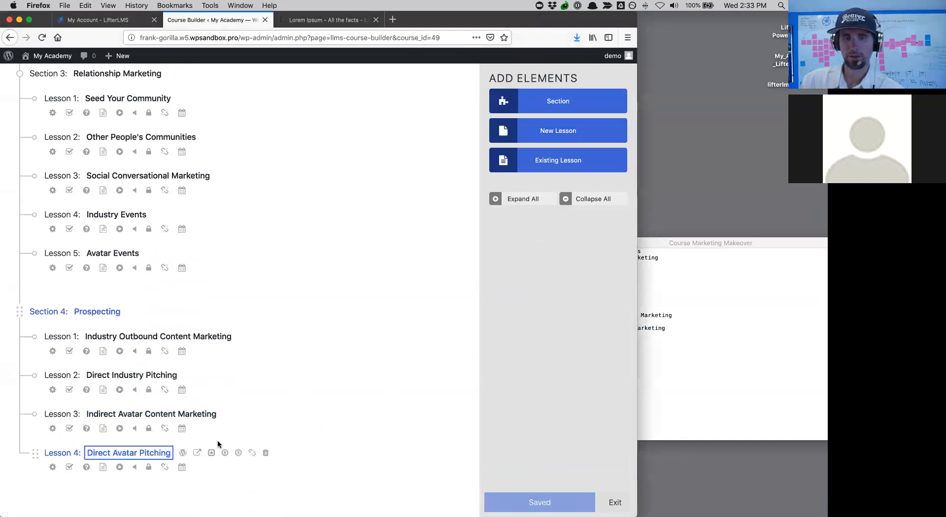
left_click(756, 389)
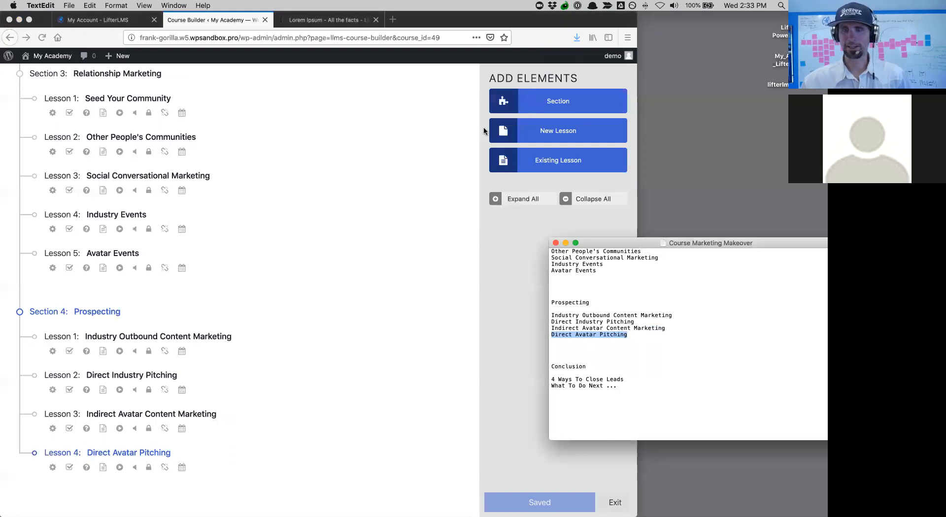
left_click(458, 250)
- Add a fifth section and rename it 'Conclusion' from the outline notes
left_click(540, 107)
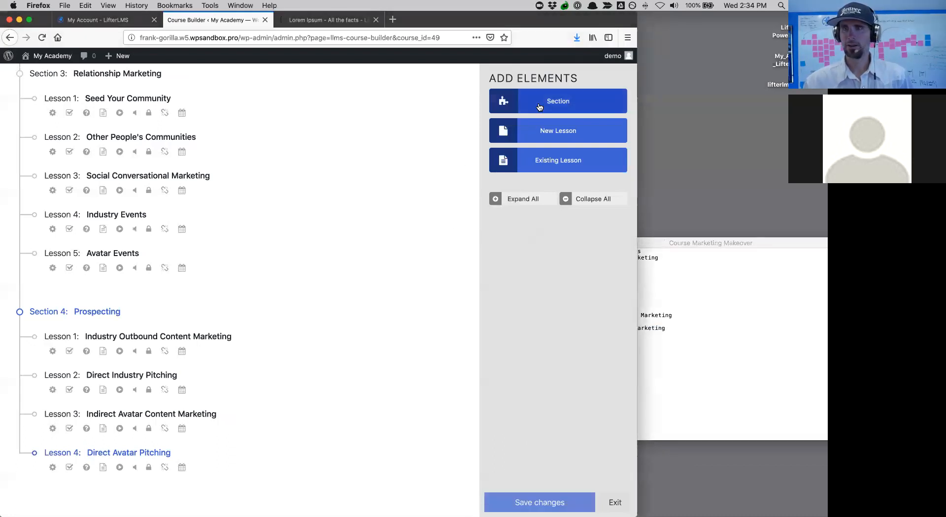
left_click(739, 301)
left_click_drag(592, 368, 543, 369)
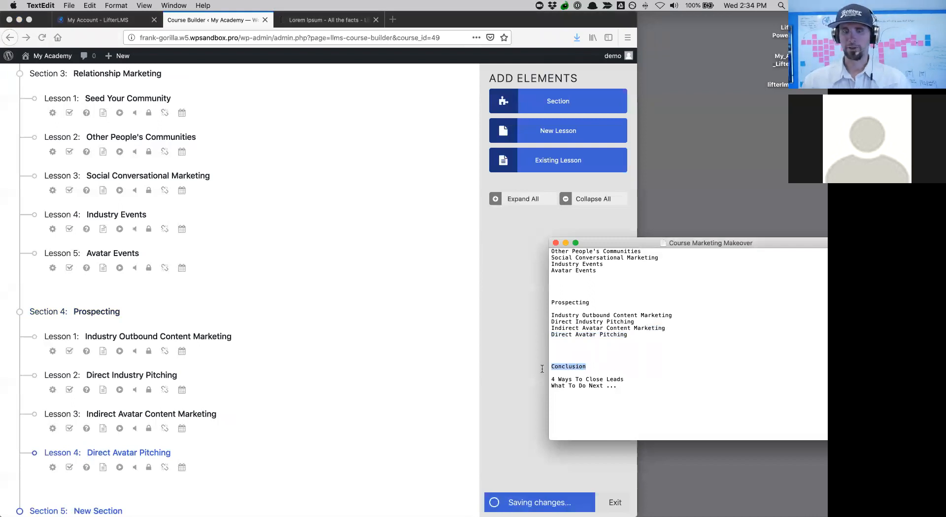
left_click(111, 486)
scroll(108, 504, "down", 2)
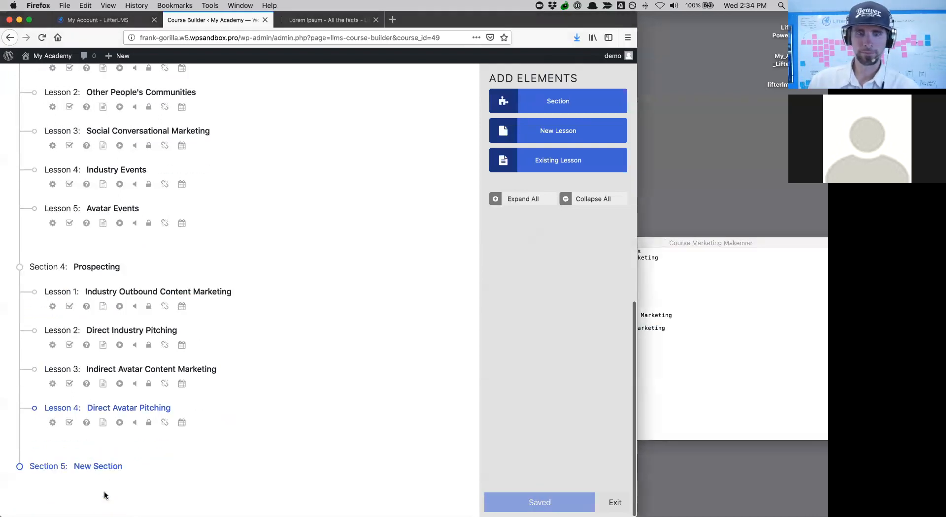
left_click(79, 467)
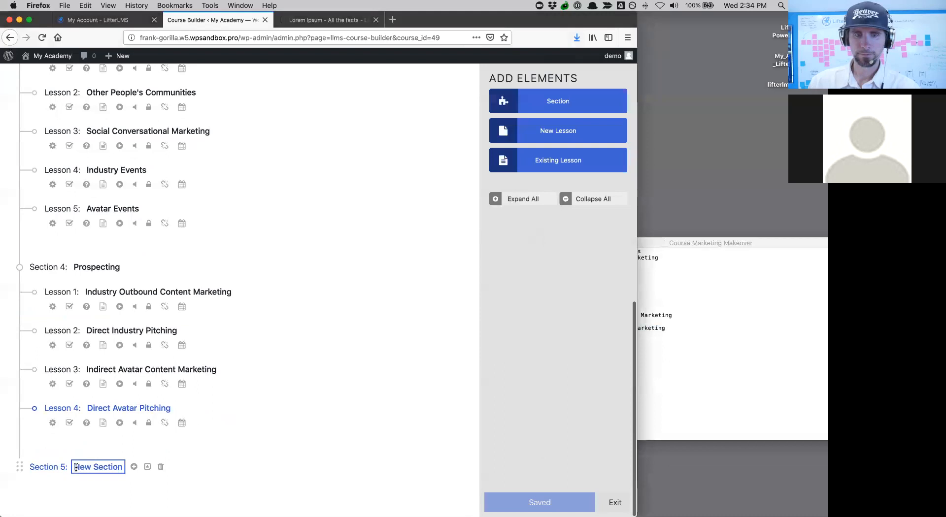
key("super+a")
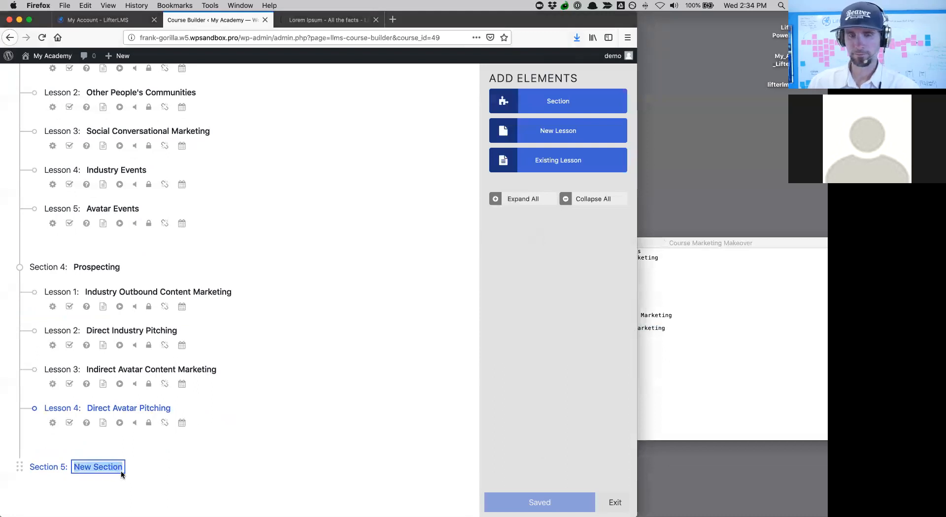
key("super+v")
- Add two lessons under Conclusion and title the first '4 Ways To Close Leads'
key("super+Tab")
left_click_drag(625, 379, 549, 378)
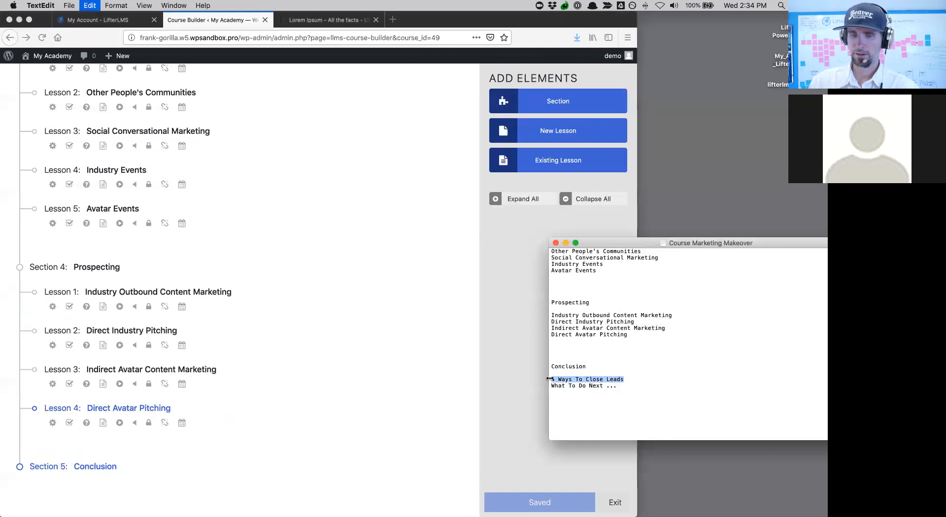
left_click(523, 142)
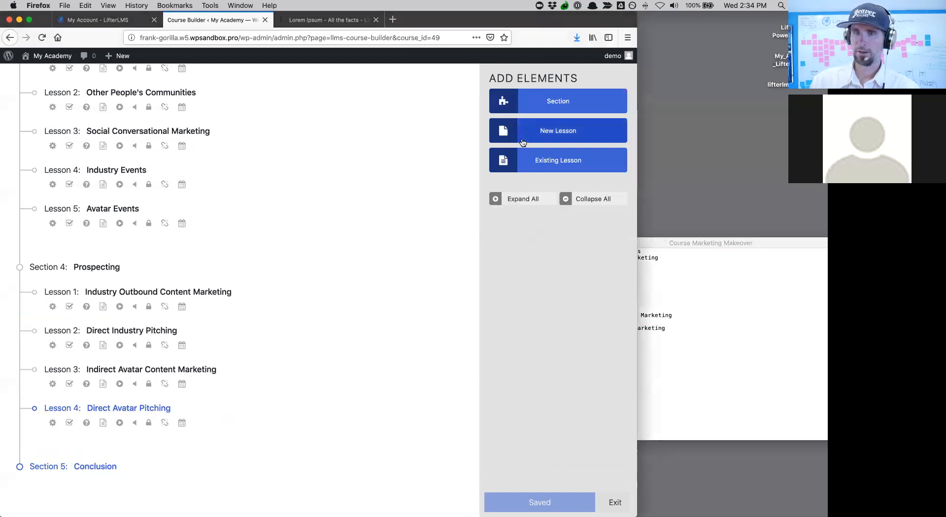
left_click(522, 142)
left_click(523, 143)
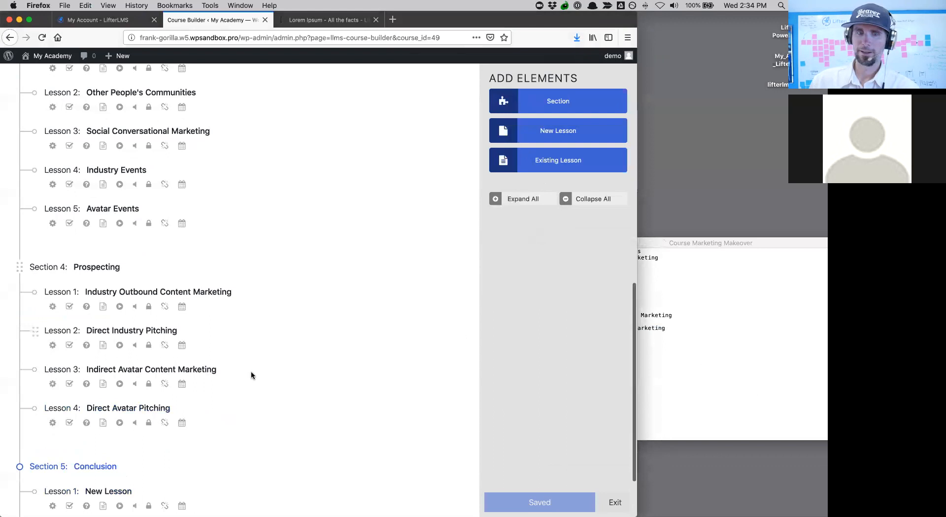
scroll(251, 371, "down", 3)
left_click(741, 339)
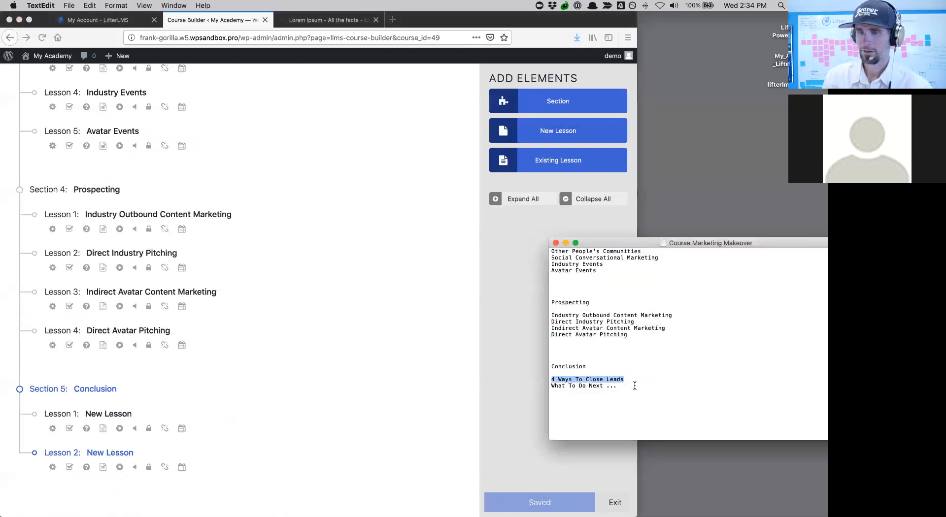
left_click(112, 415)
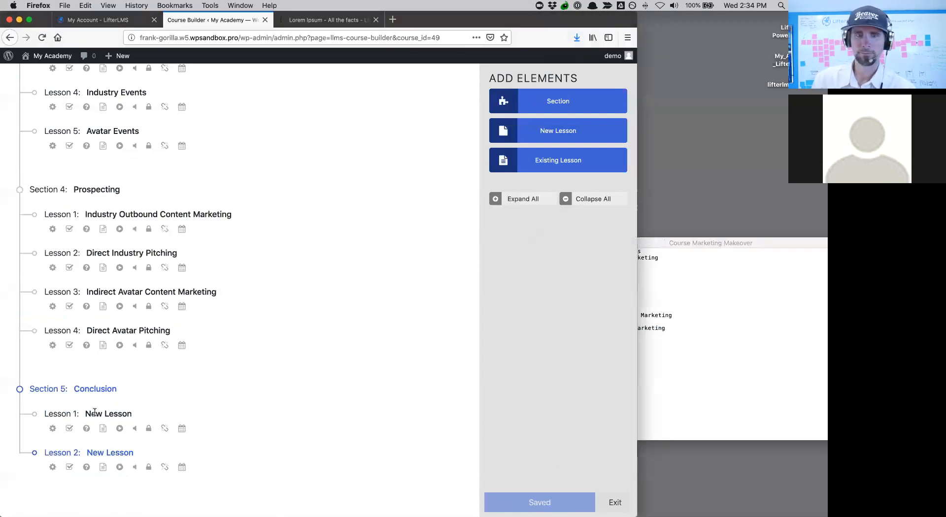
left_click(84, 414)
key("super+a")
key("BackSpace")
key("super+v")
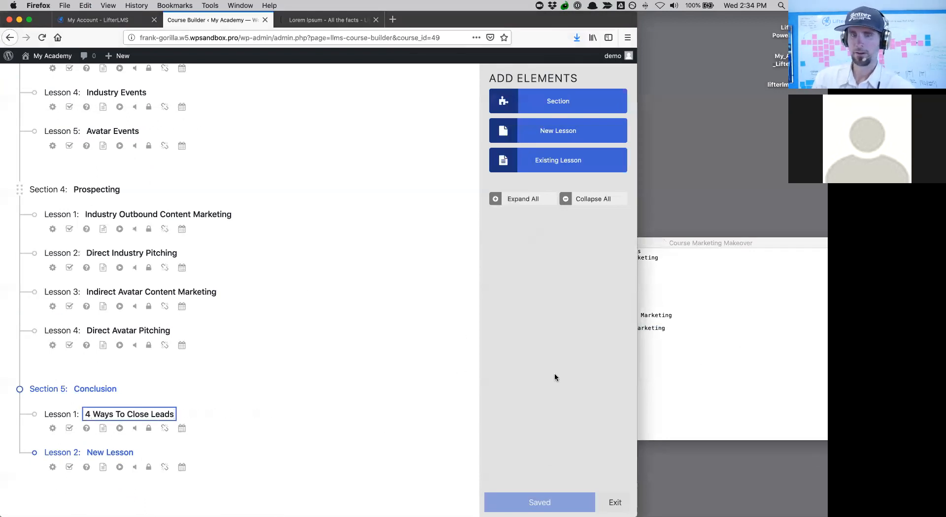
- Title the second lesson 'What To Do Next ...' and save the course outline
left_click(761, 376)
left_click_drag(622, 386, 544, 386)
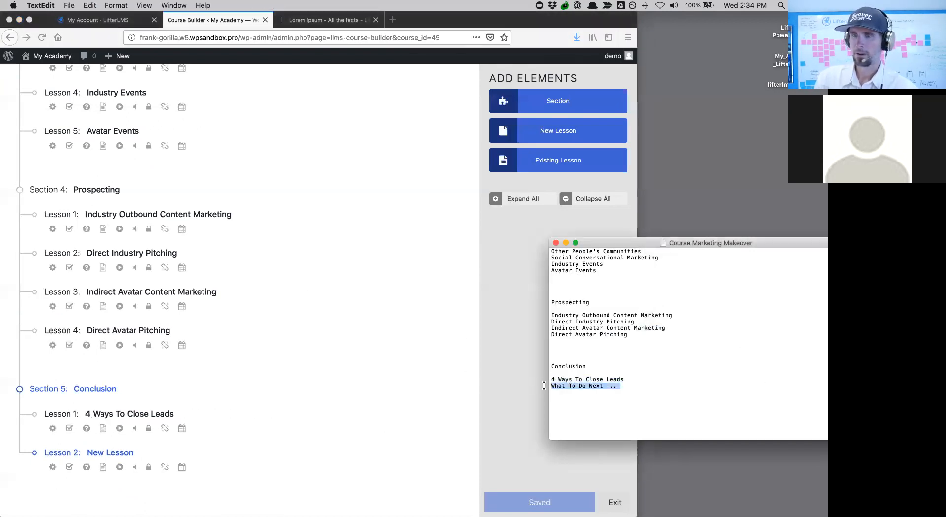
key("super+c")
left_click(130, 452)
left_click(131, 452)
left_click_drag(131, 452, 86, 451)
key("super+v")
left_click(515, 502)
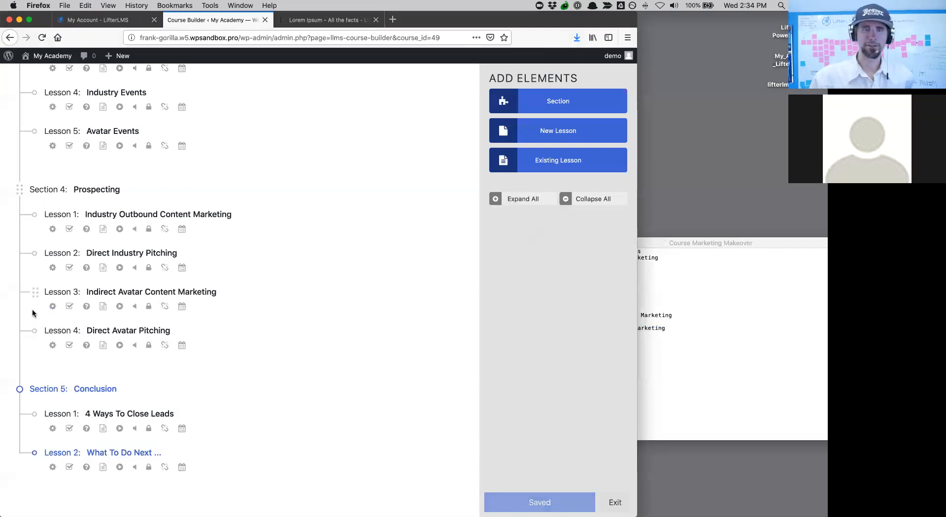
left_click_drag(35, 260, 37, 348)
right_click(19, 232)
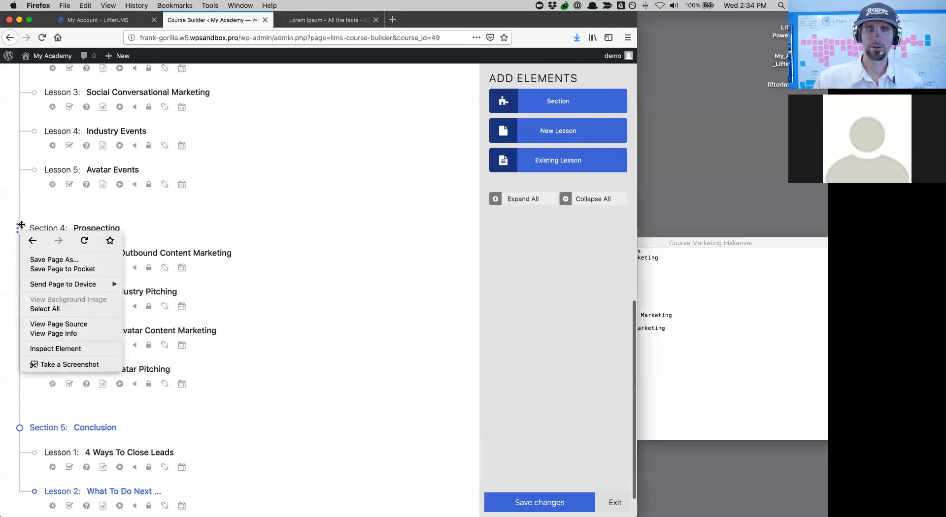
left_click(48, 219)
left_click_drag(19, 226, 21, 268)
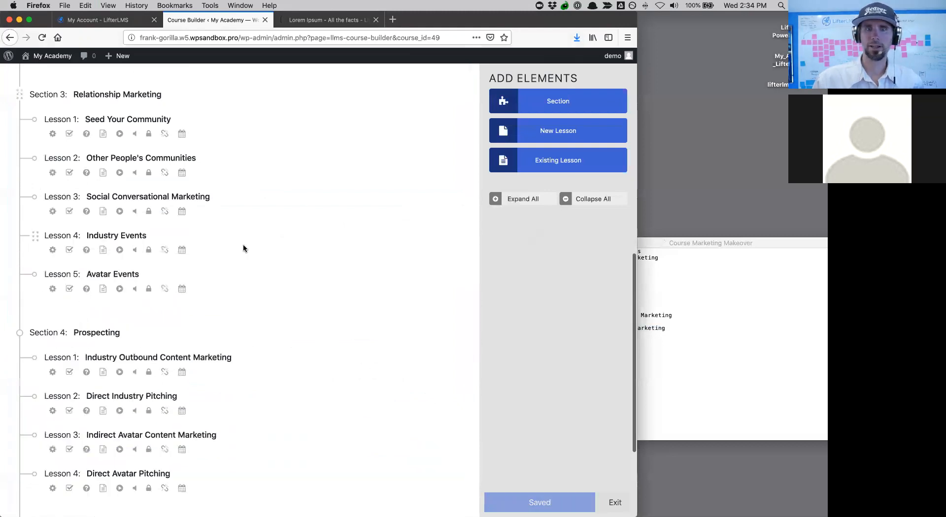
scroll(243, 248, "up", 10)
mouse_move(175, 144)
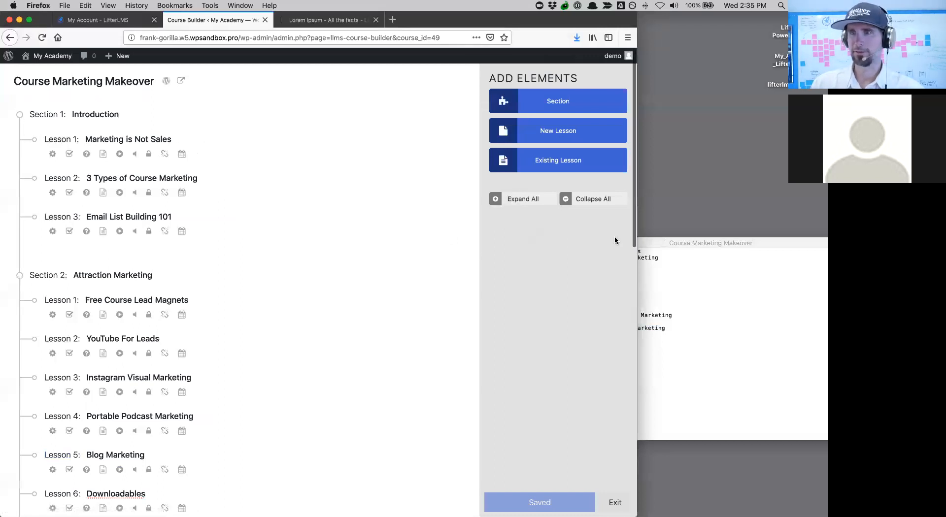
left_click(182, 83)
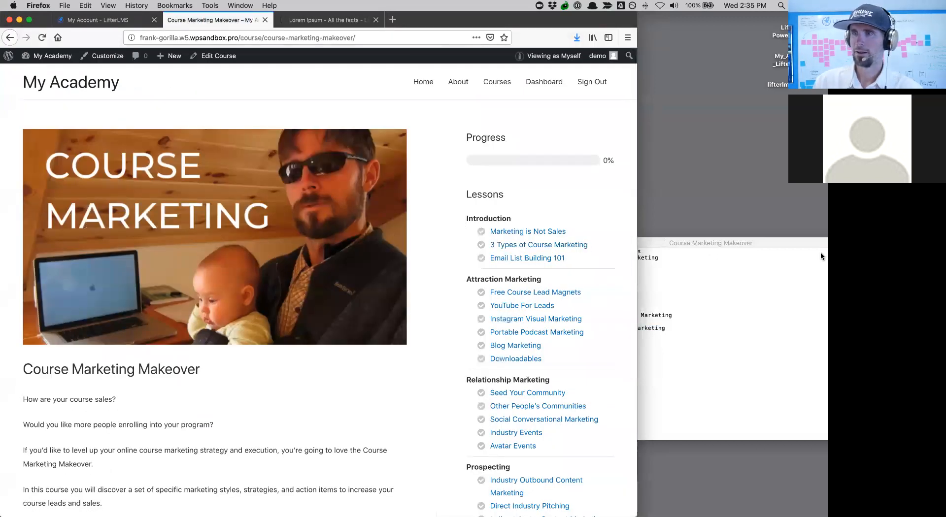
left_click_drag(637, 225, 808, 225)
scroll(599, 306, "down", 20)
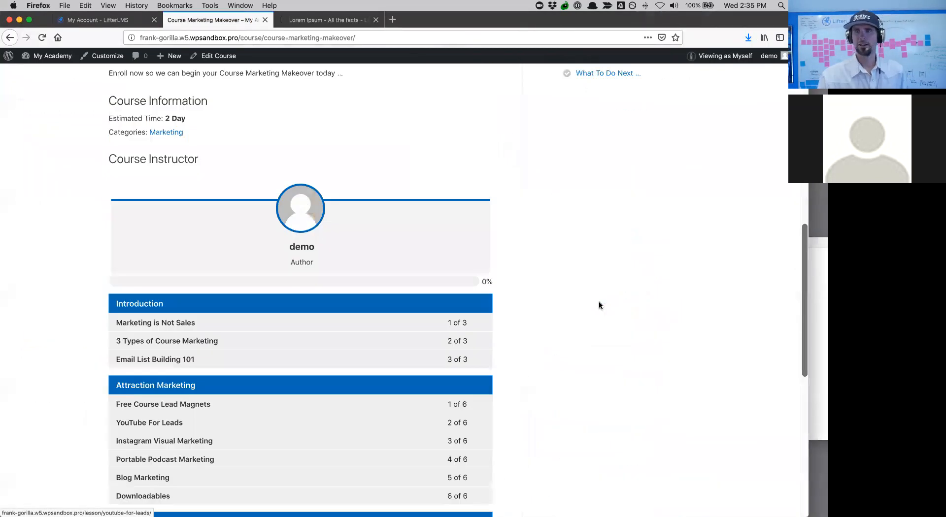
scroll(599, 306, "up", 20)
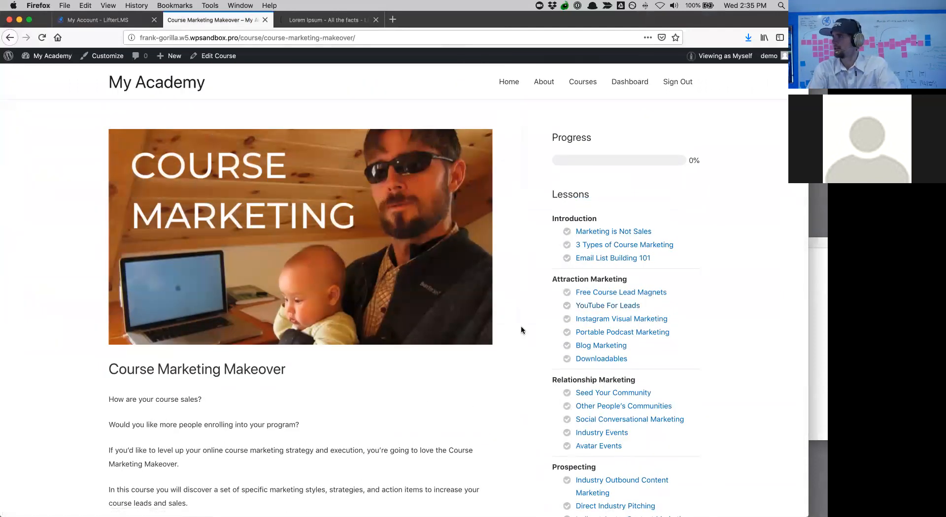
scroll(322, 279, "down", 5)
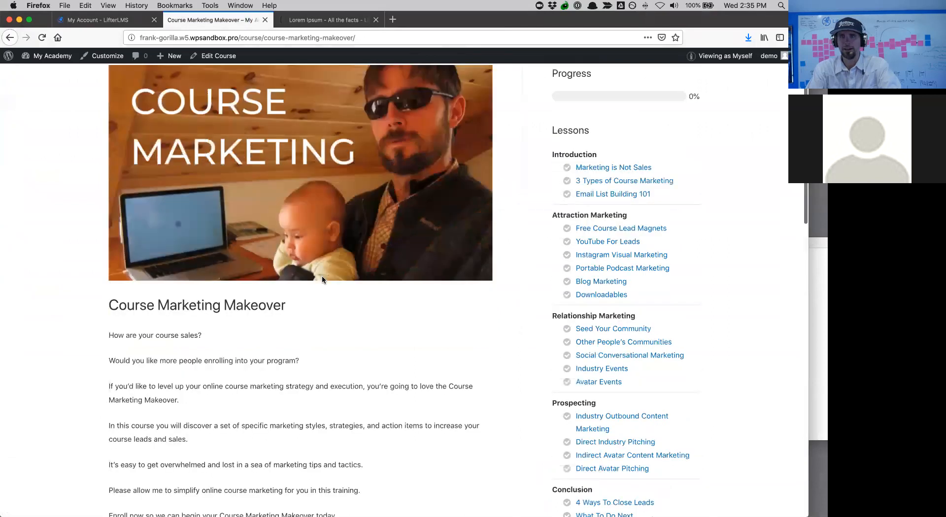
scroll(323, 279, "up", 3)
scroll(322, 279, "up", 1)
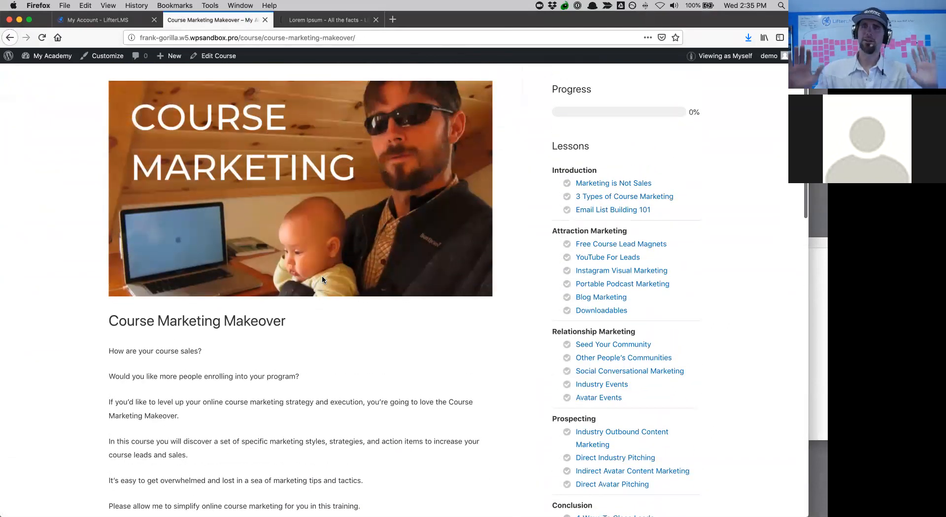
scroll(322, 279, "down", 15)
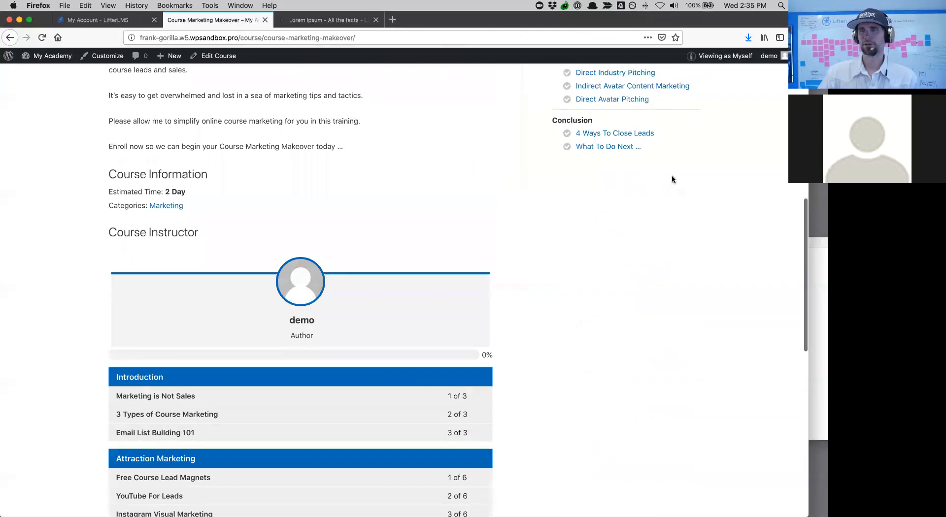
scroll(672, 176, "up", 17)
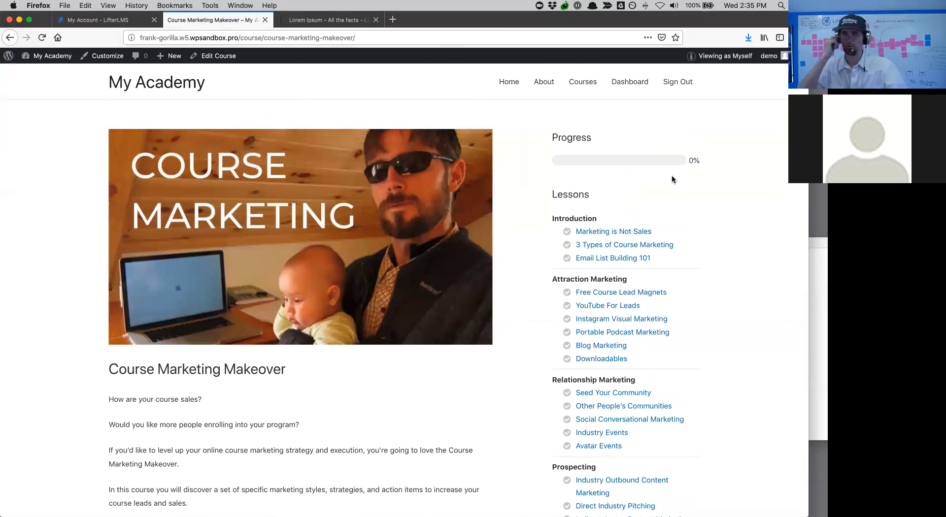
scroll(672, 173, "down", 5)
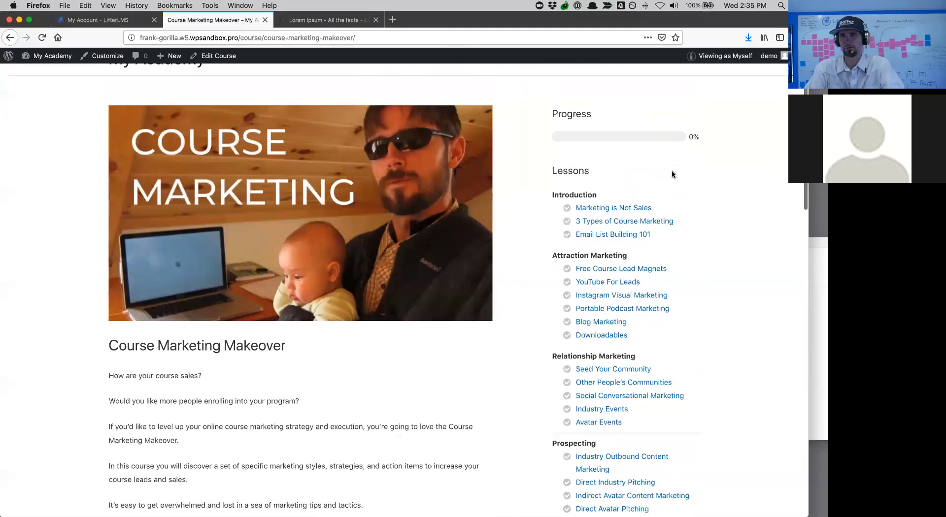
scroll(672, 172, "up", 5)
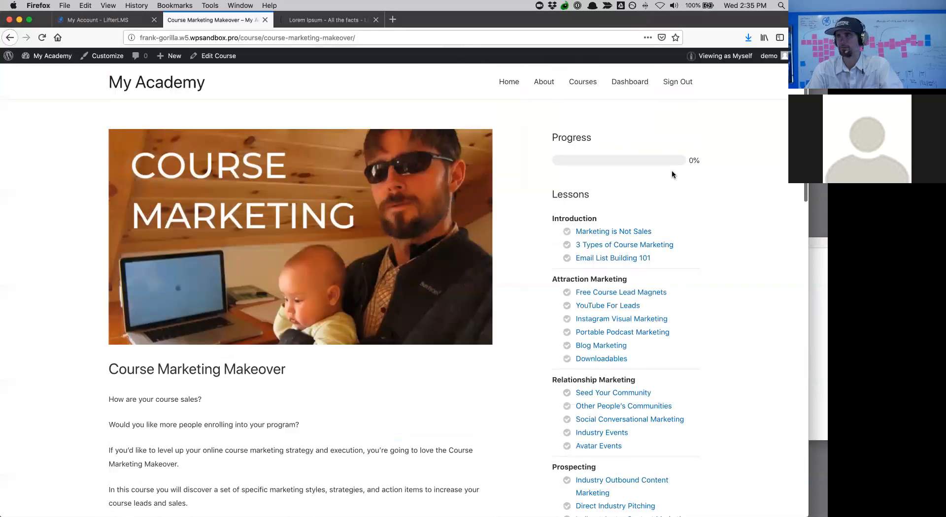
left_click_drag(814, 272, 832, 272)
scroll(741, 297, "down", 4)
scroll(742, 299, "up", 4)
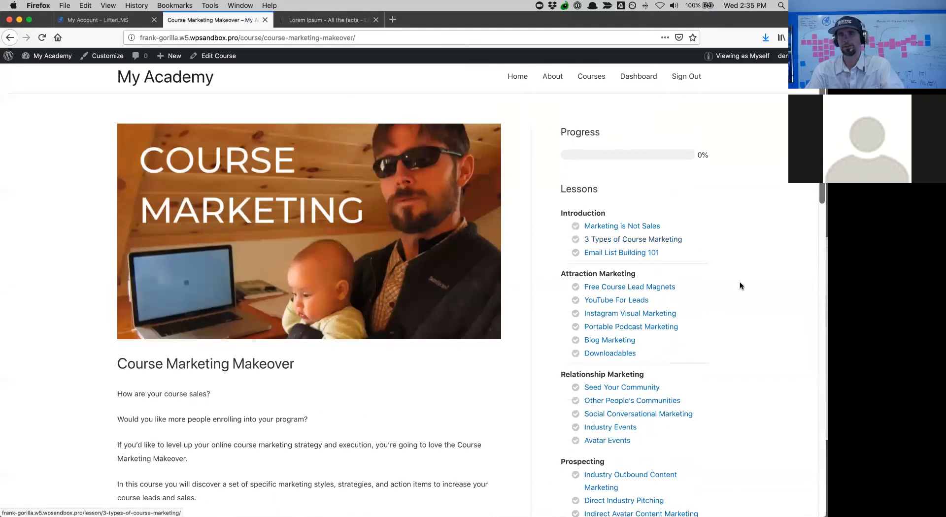
scroll(714, 370, "up", 1)
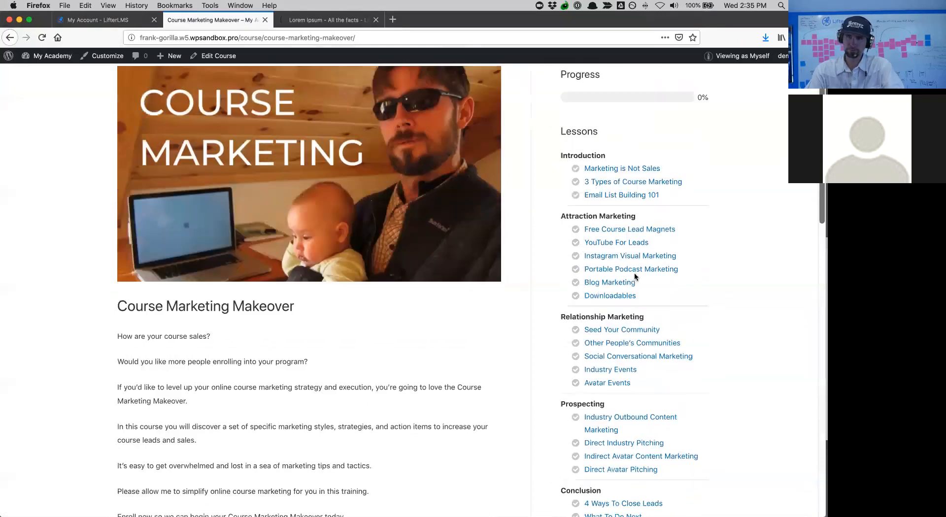
scroll(636, 276, "down", 5)
scroll(616, 257, "up", 4)
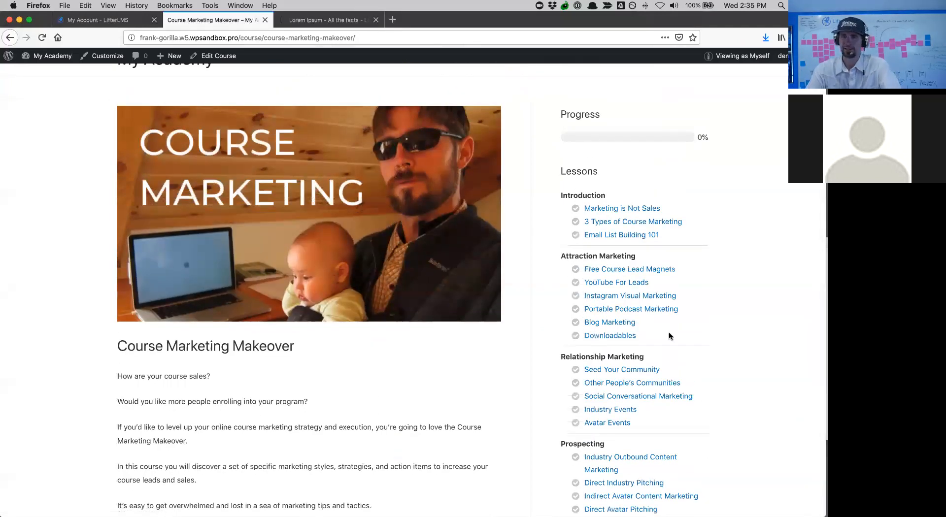
scroll(624, 323, "up", 2)
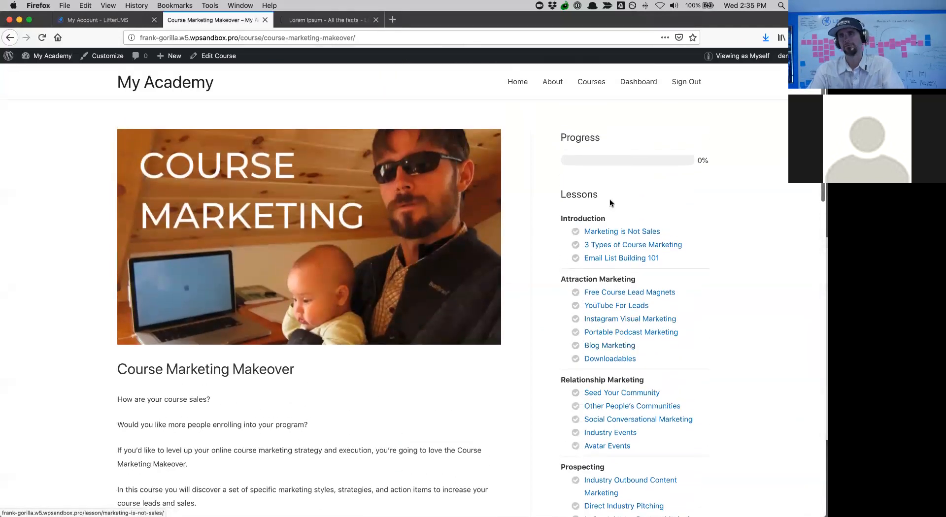
scroll(632, 353, "down", 2)
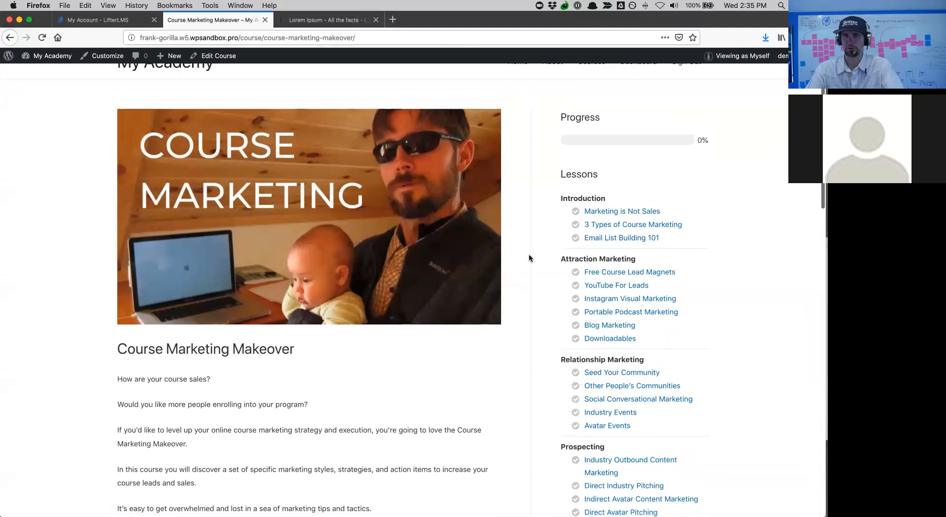
scroll(562, 343, "down", 5)
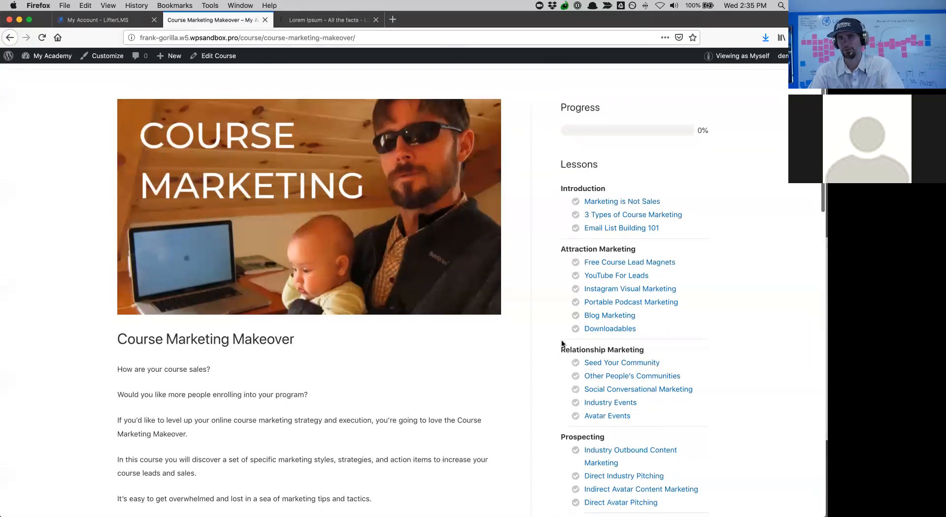
scroll(562, 343, "up", 5)
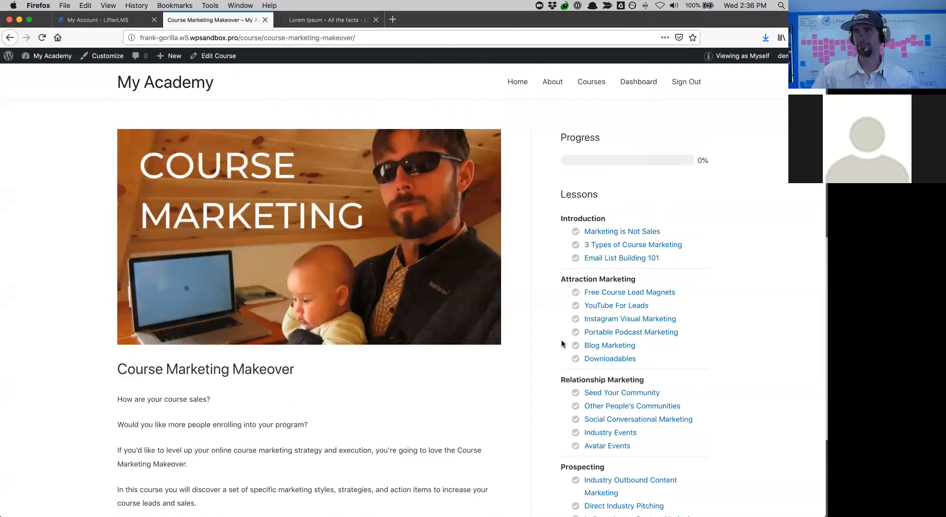
scroll(562, 344, "down", 5)
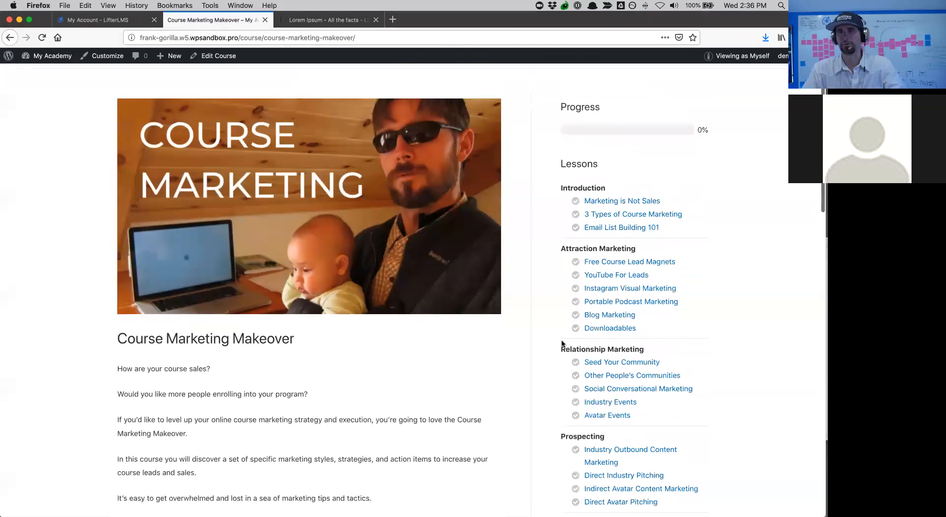
scroll(562, 340, "up", 5)
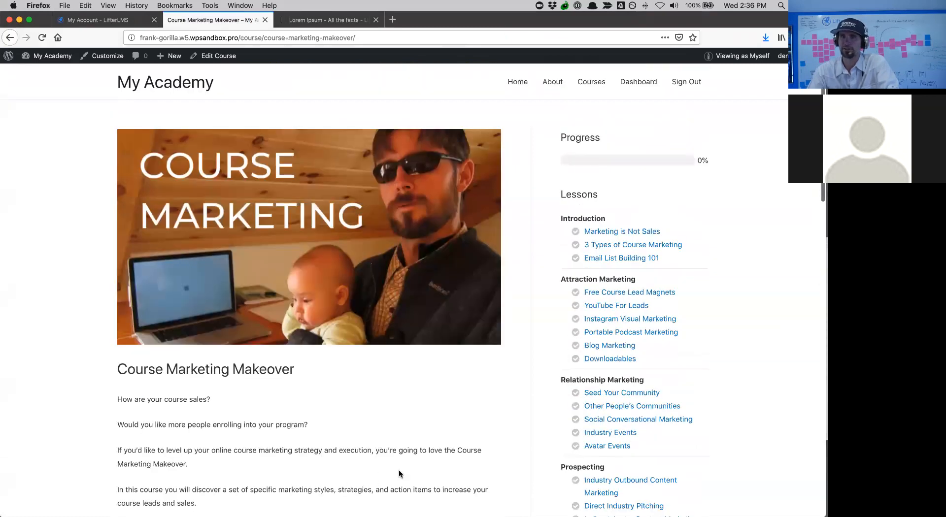
scroll(432, 412, "down", 2)
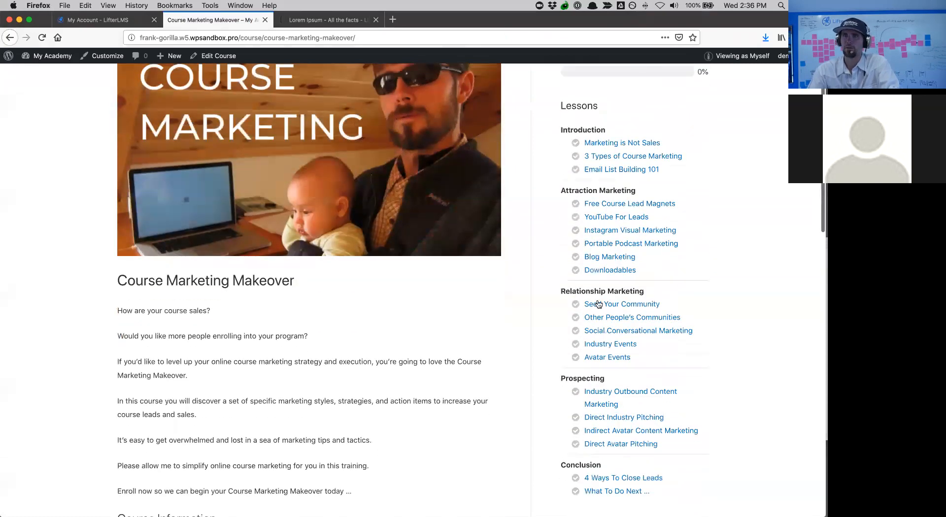
scroll(562, 447, "down", 8)
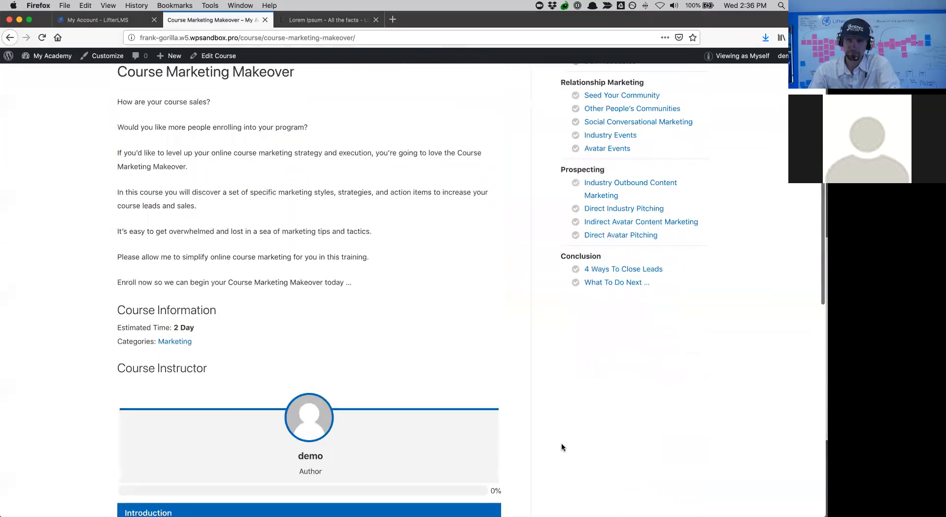
scroll(562, 447, "down", 8)
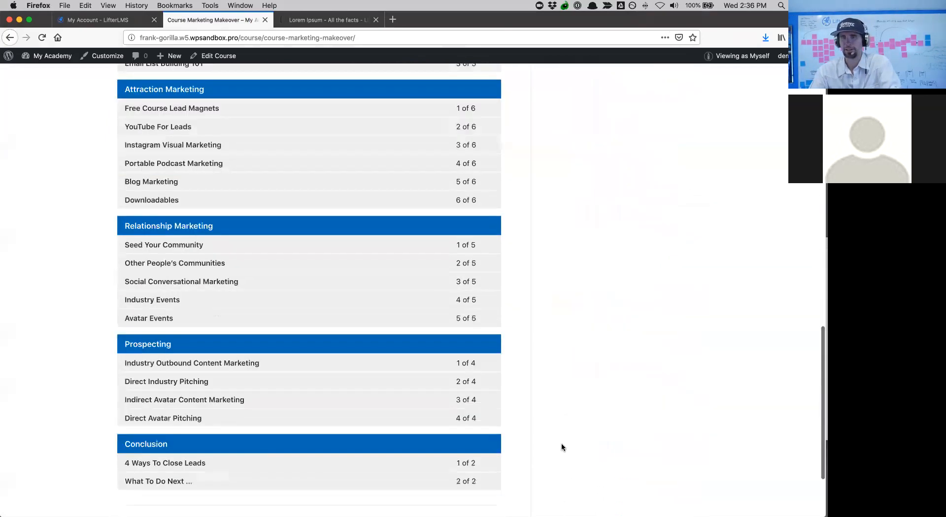
scroll(561, 447, "up", 12)
scroll(562, 447, "up", 5)
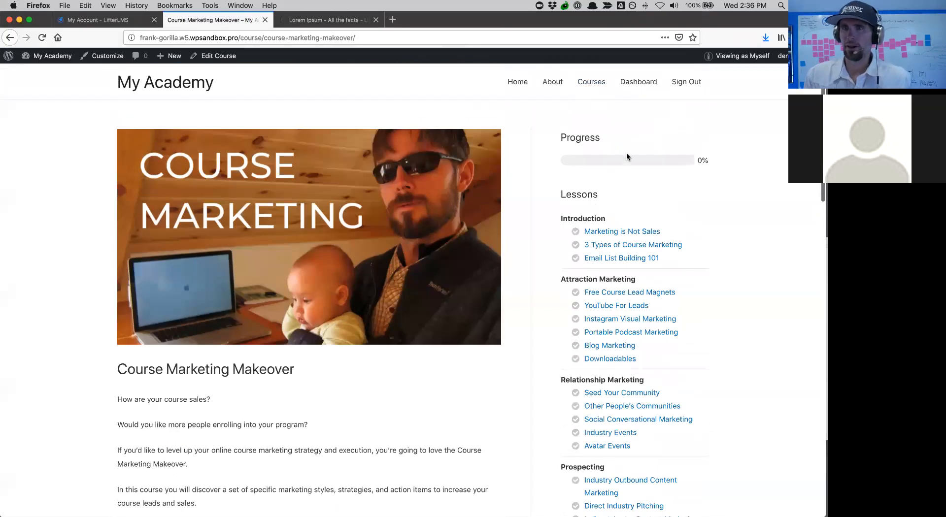
- Go through Courses and the Course Marketing Makeover card to the Marketing is Not Sales lesson
left_click(583, 85)
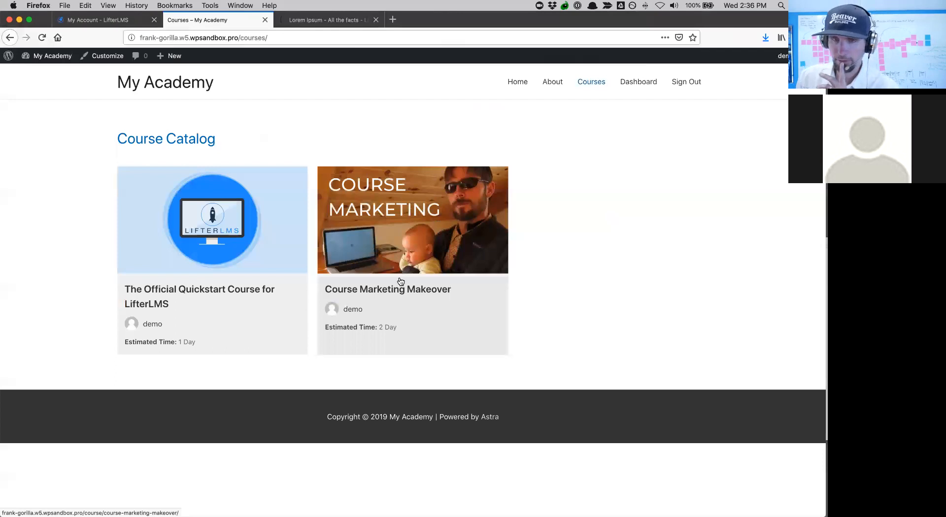
left_click(395, 298)
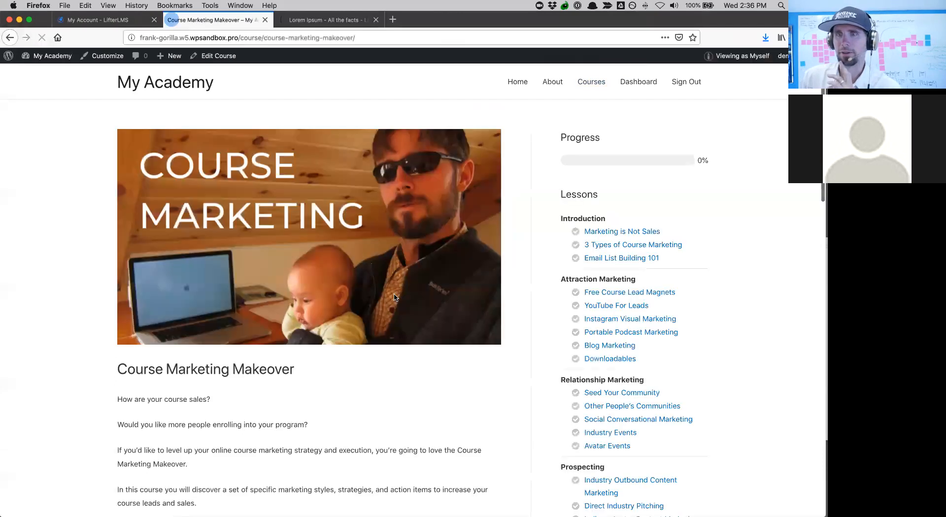
scroll(414, 316, "down", 10)
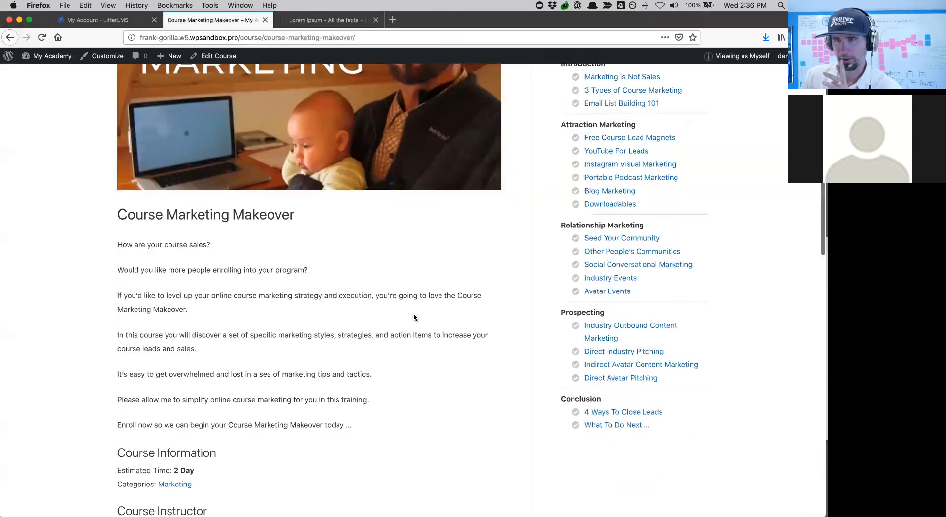
scroll(414, 317, "up", 10)
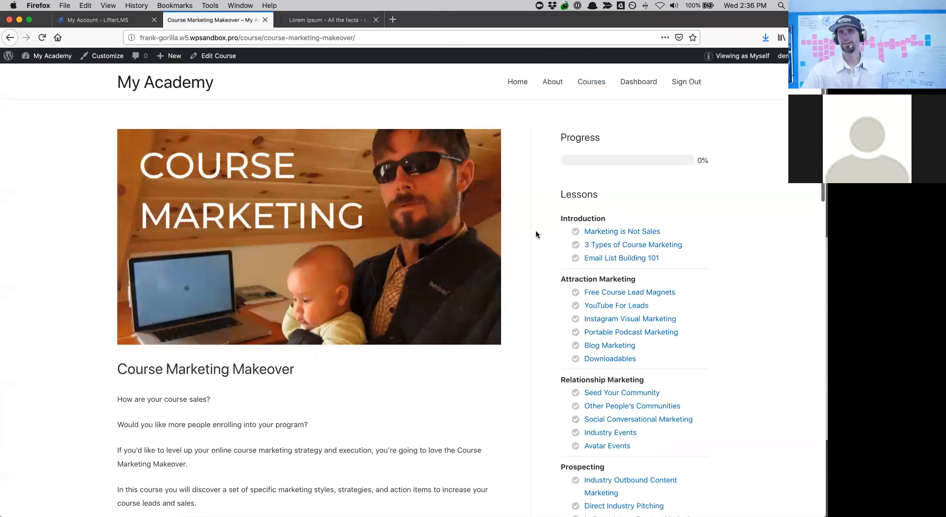
left_click(603, 232)
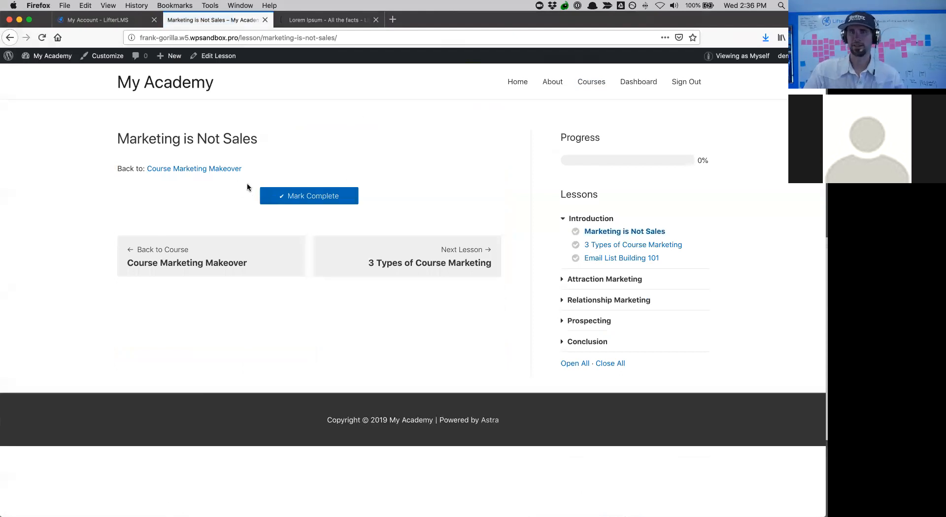
- Open the Marketing is Not Sales lesson in the editor via Edit Lesson
left_click(217, 55)
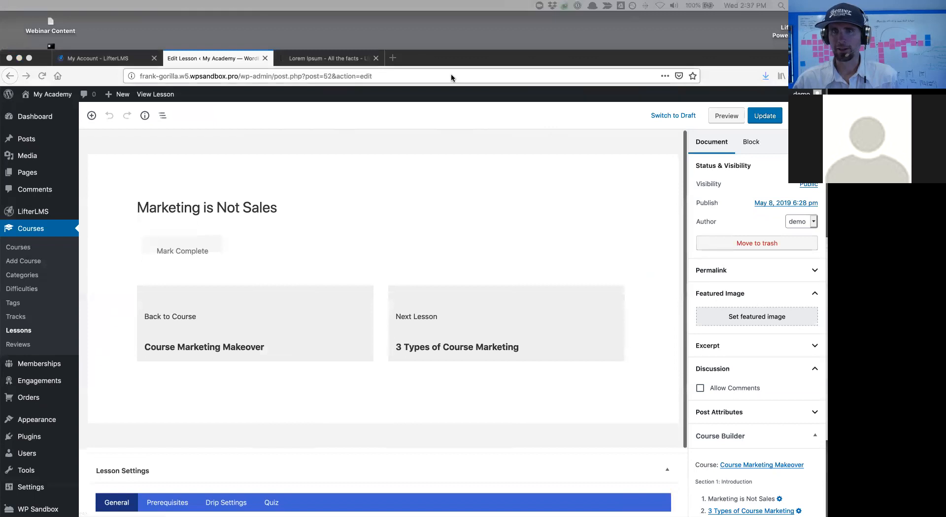
- Search 'vimeo placeholder video', copy the Video Placeholder's Vimeo URL, and return to the lesson editor
left_click(393, 58)
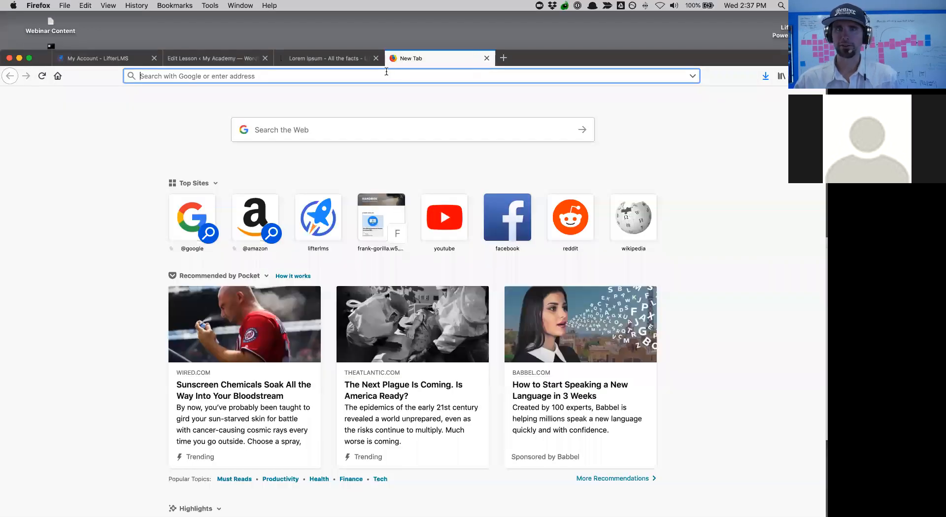
type("vimeo")
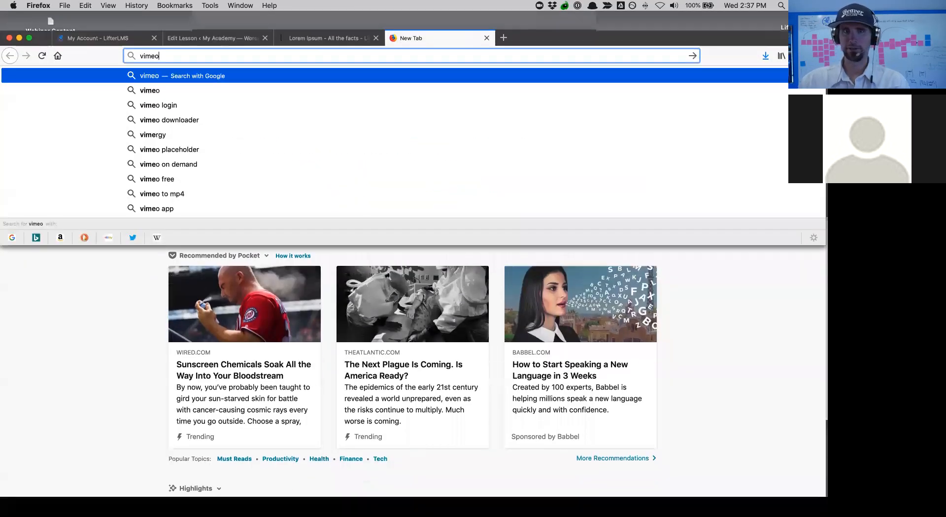
type(" placeh")
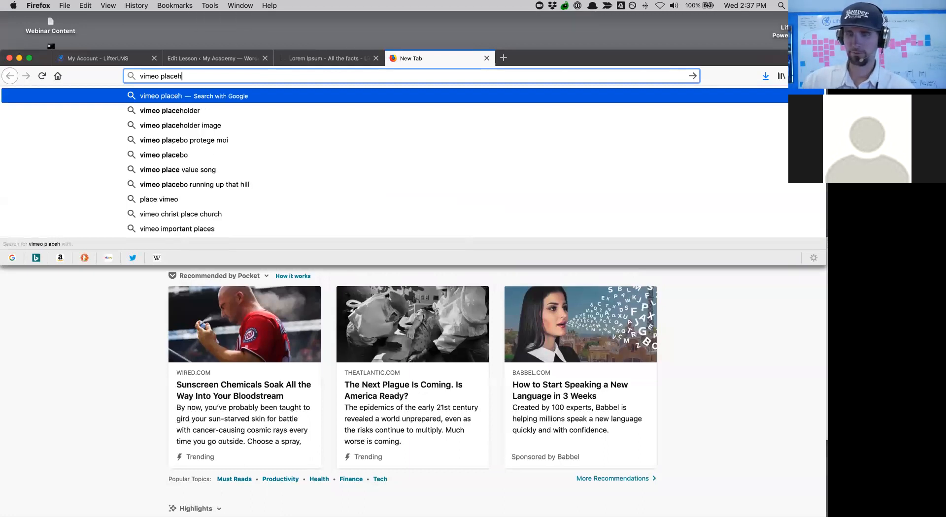
type("older video")
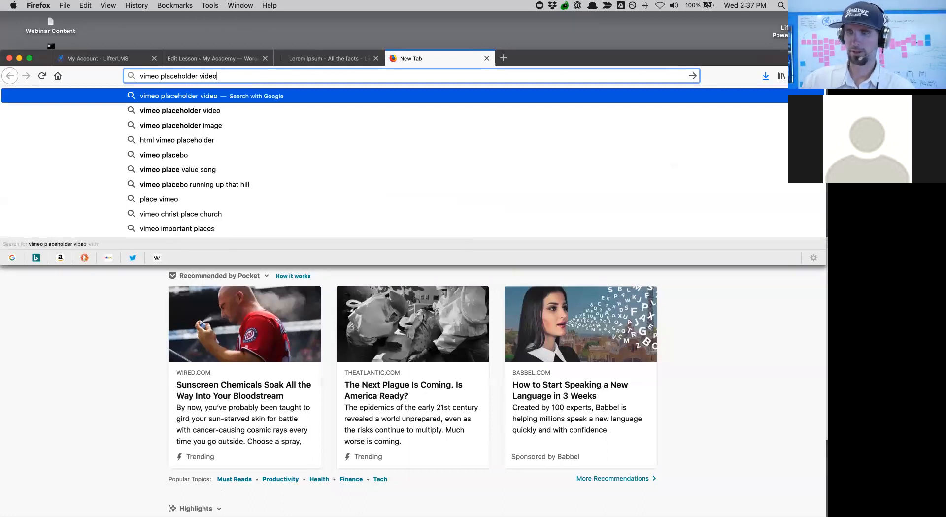
key("Return")
left_click(155, 178)
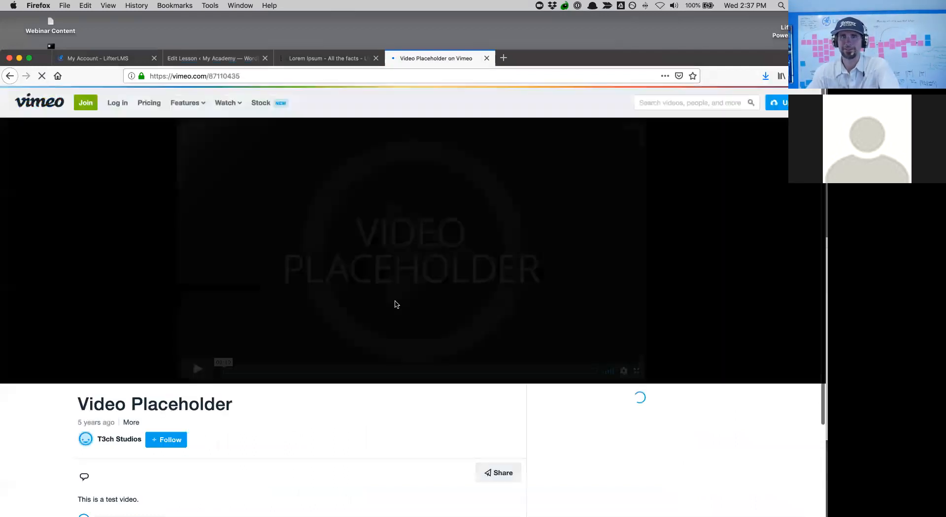
left_click(196, 370)
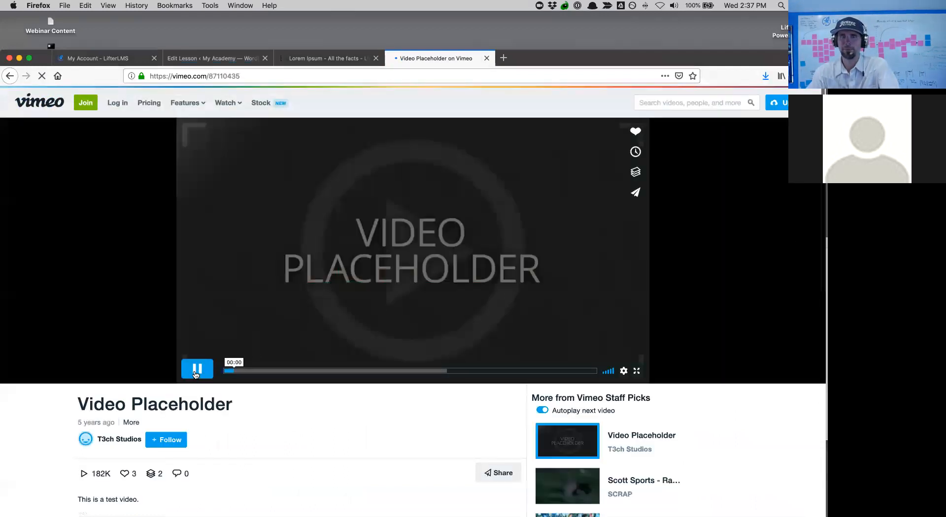
left_click(244, 74)
key("super+c")
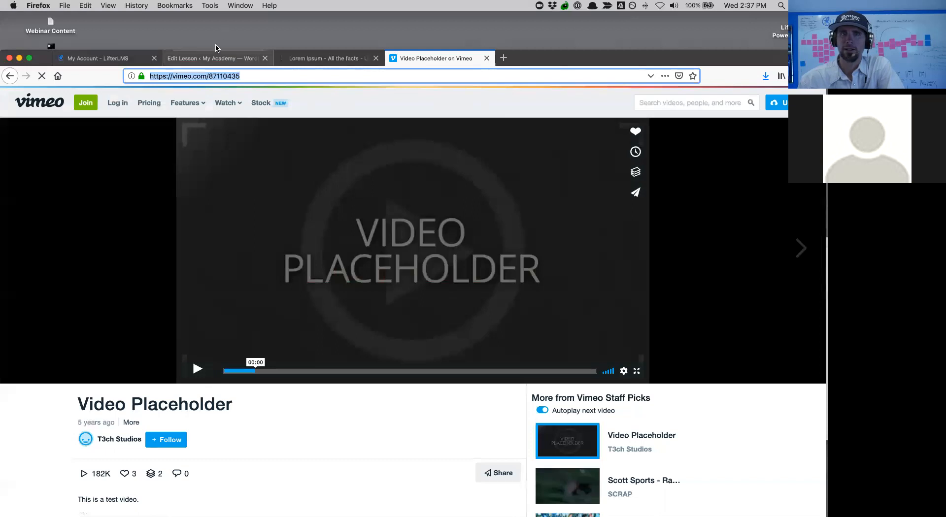
left_click(209, 63)
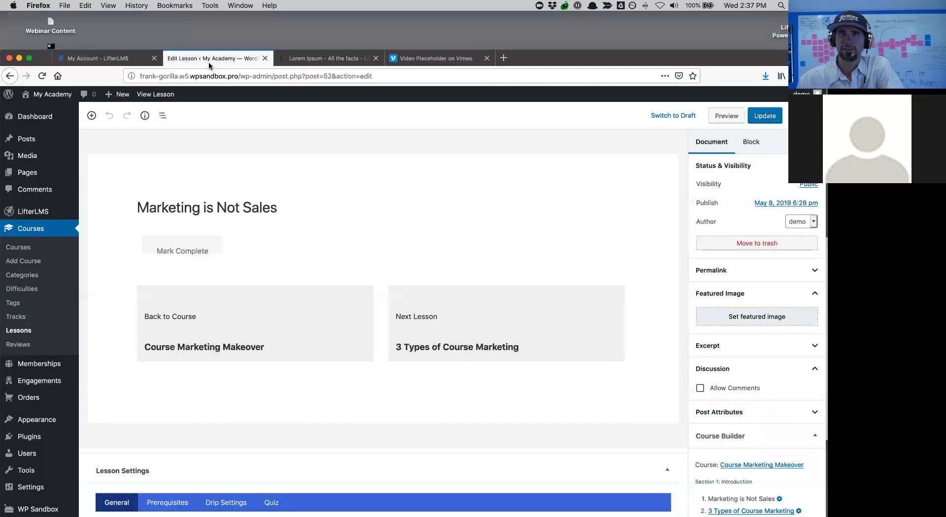
- Insert a Vimeo embed block with the copied Video Placeholder URL into the lesson
left_click(511, 207)
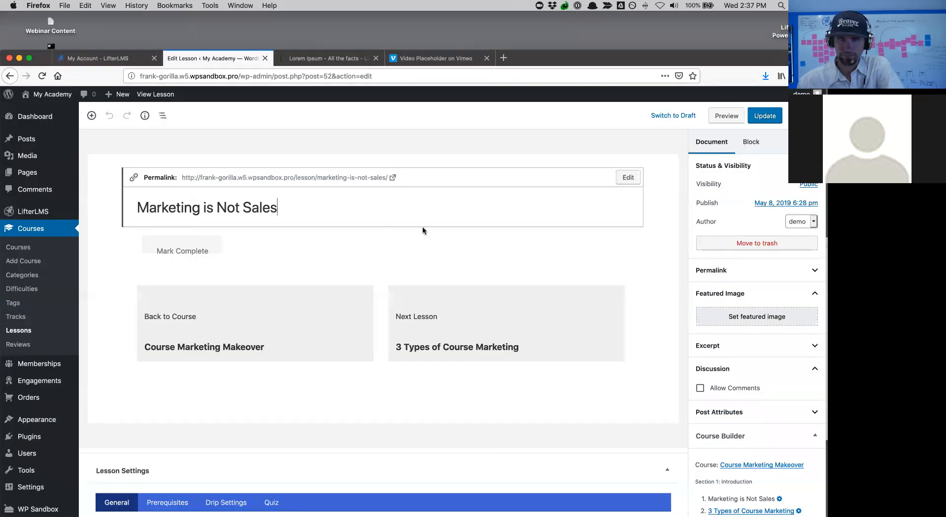
left_click(112, 148)
left_click(91, 115)
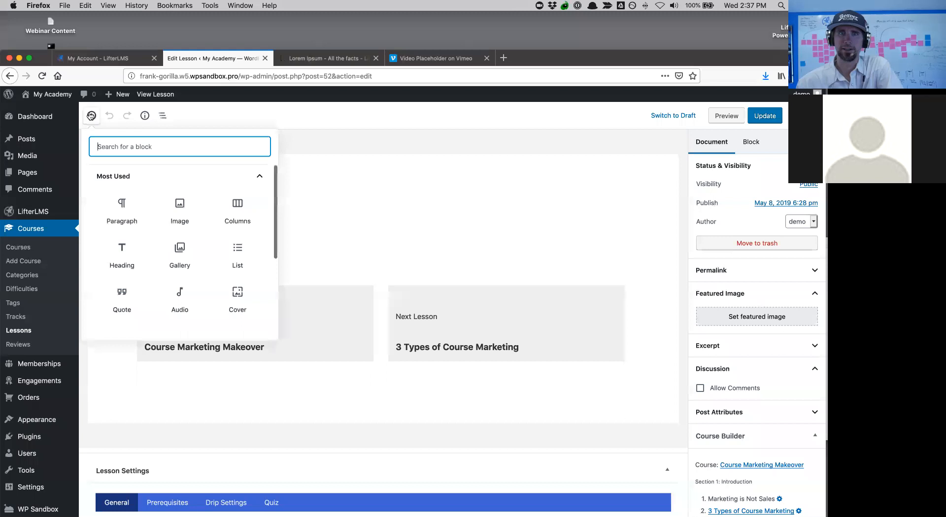
scroll(208, 278, "down", 5)
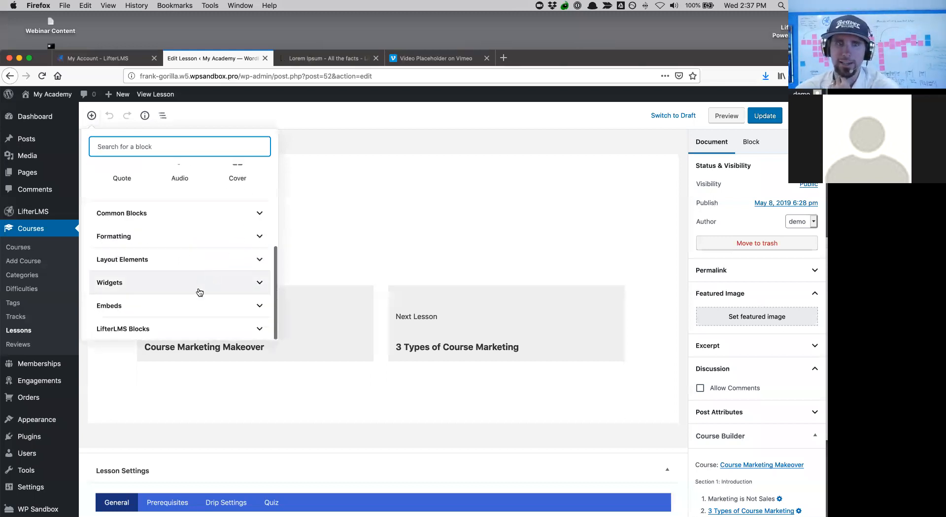
left_click(259, 306)
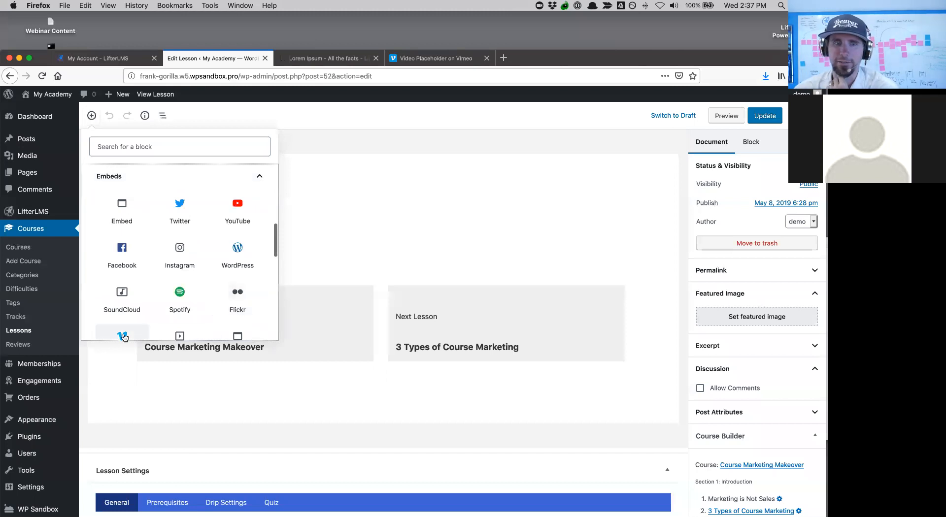
left_click(123, 336)
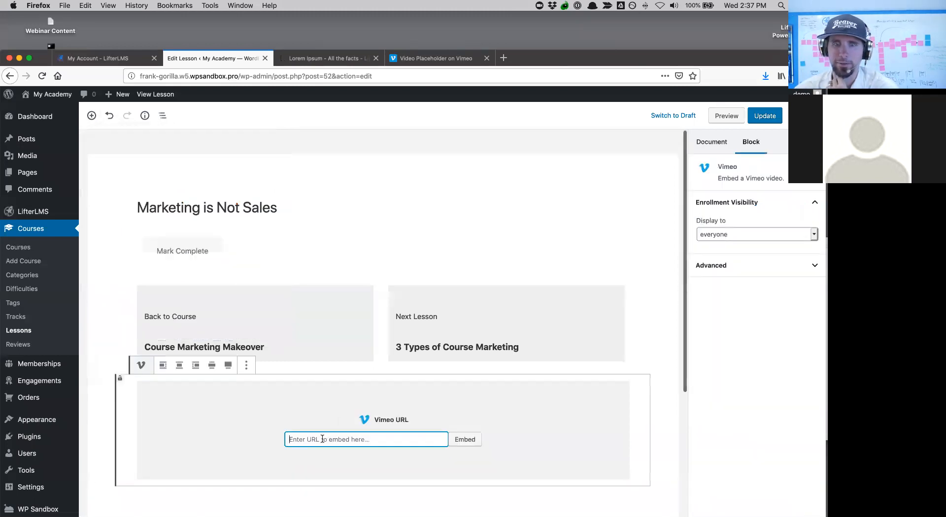
key("super+v")
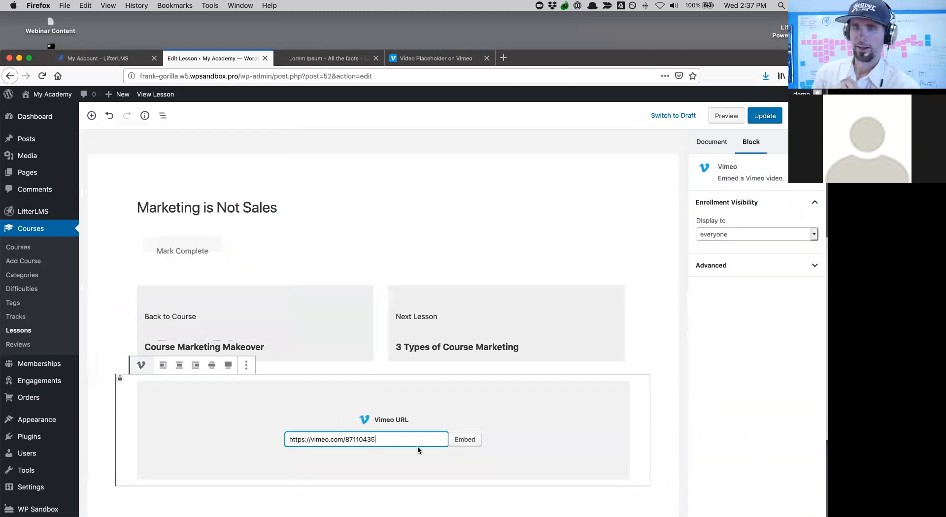
left_click(465, 440)
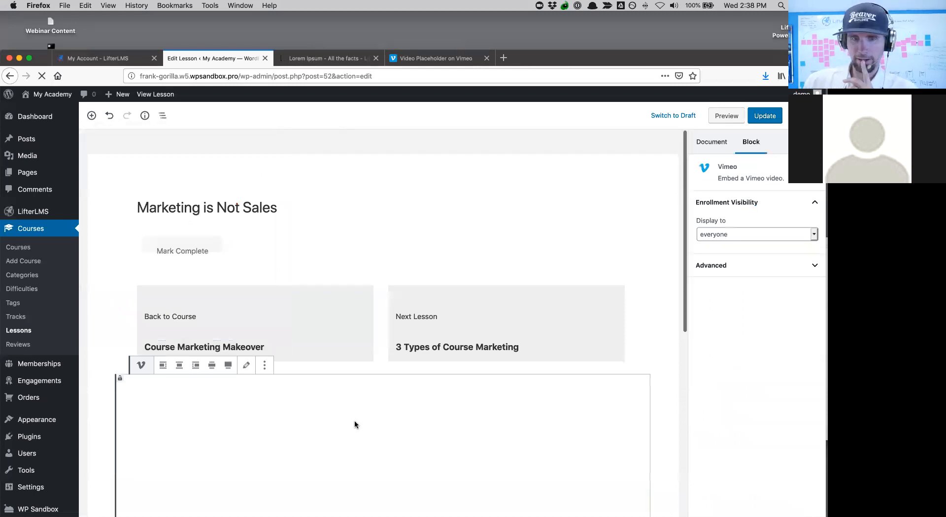
- Move the Vimeo block up twice to sit under the title, then update the lesson
scroll(309, 431, "down", 5)
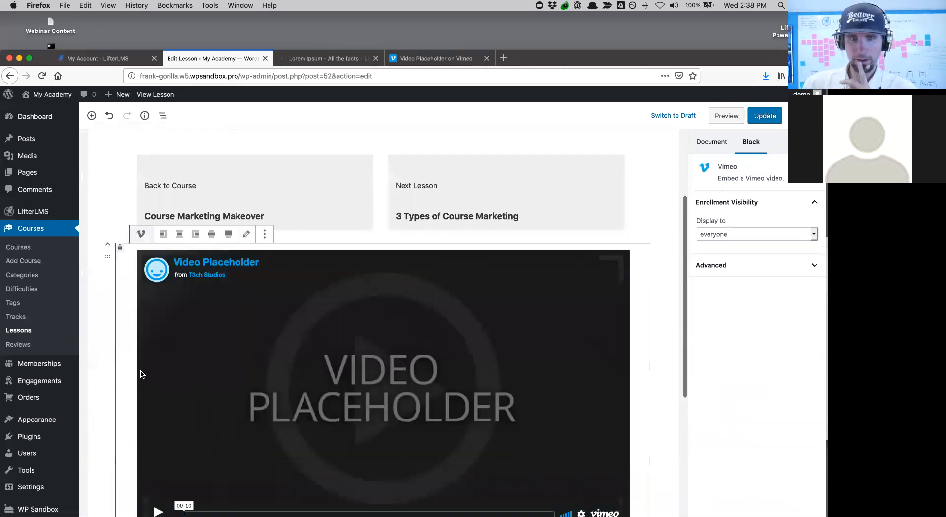
left_click(108, 246)
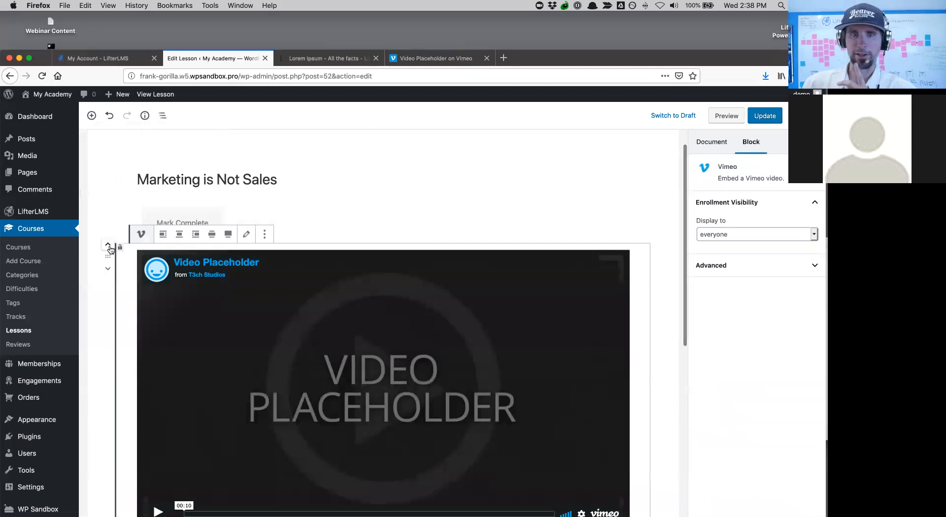
left_click(109, 245)
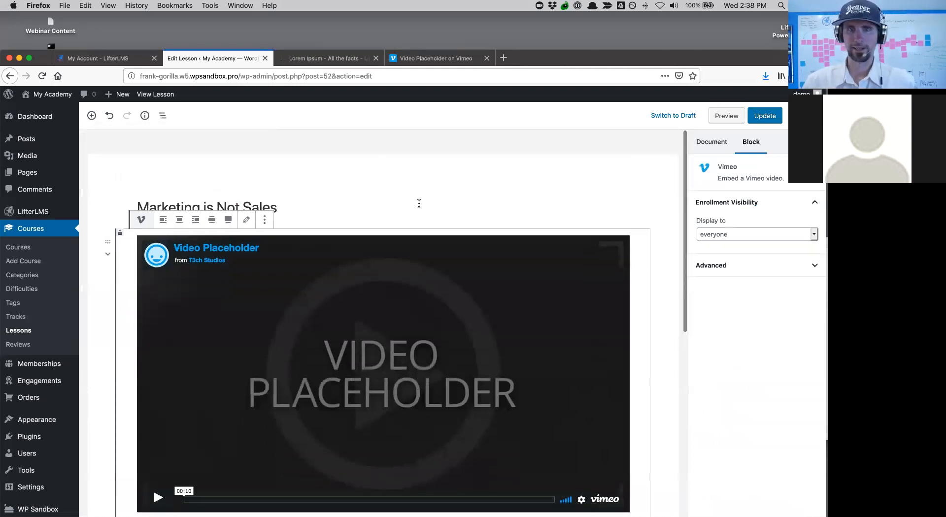
scroll(363, 211, "down", 5)
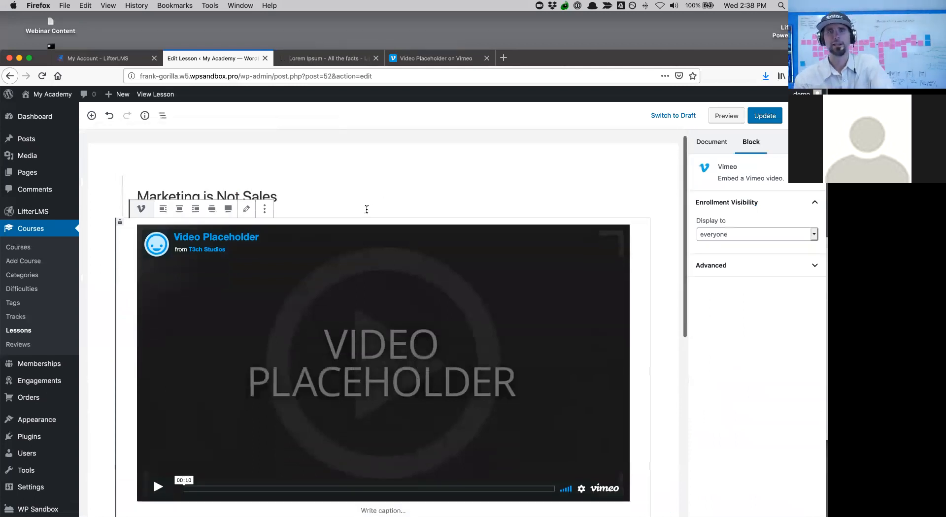
scroll(412, 289, "up", 5)
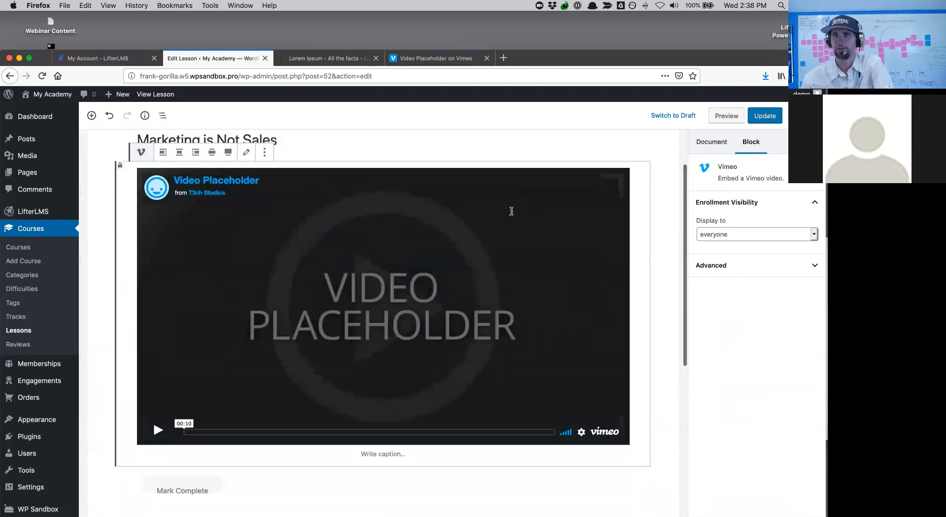
left_click(765, 117)
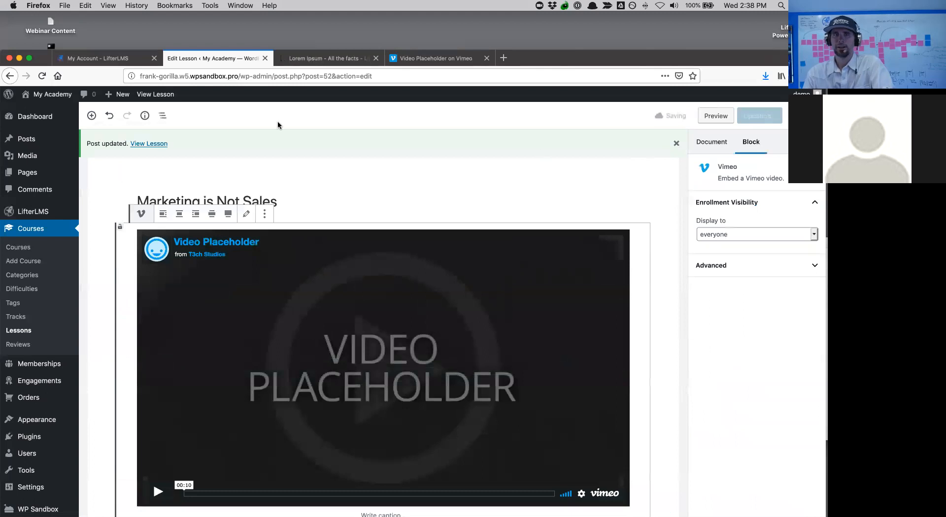
- View the Marketing is Not Sales lesson live, play and pause its Vimeo video, then reload
left_click(158, 147)
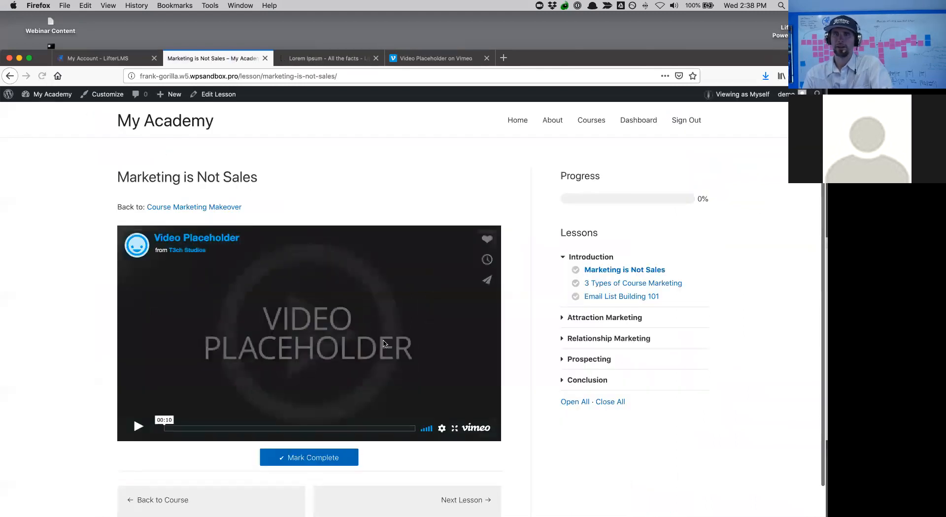
scroll(383, 322, "down", 3)
scroll(384, 322, "up", 3)
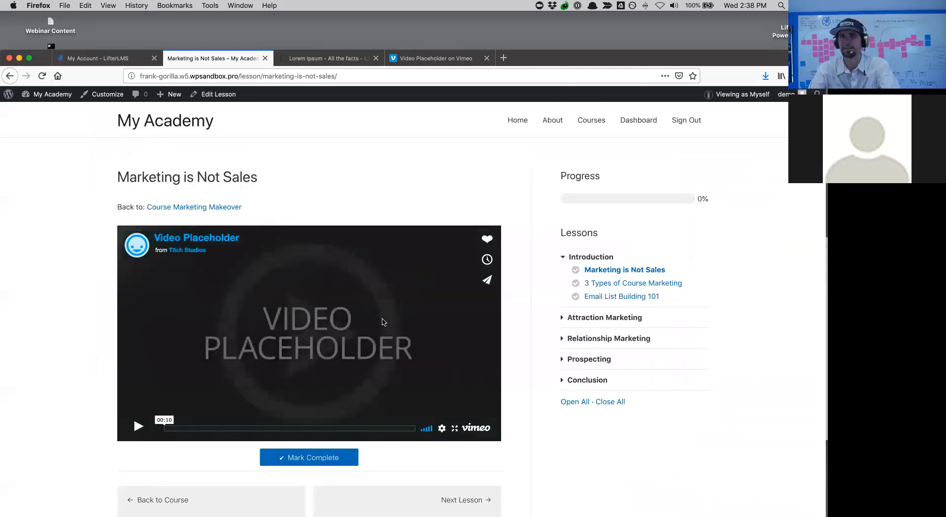
left_click(139, 431)
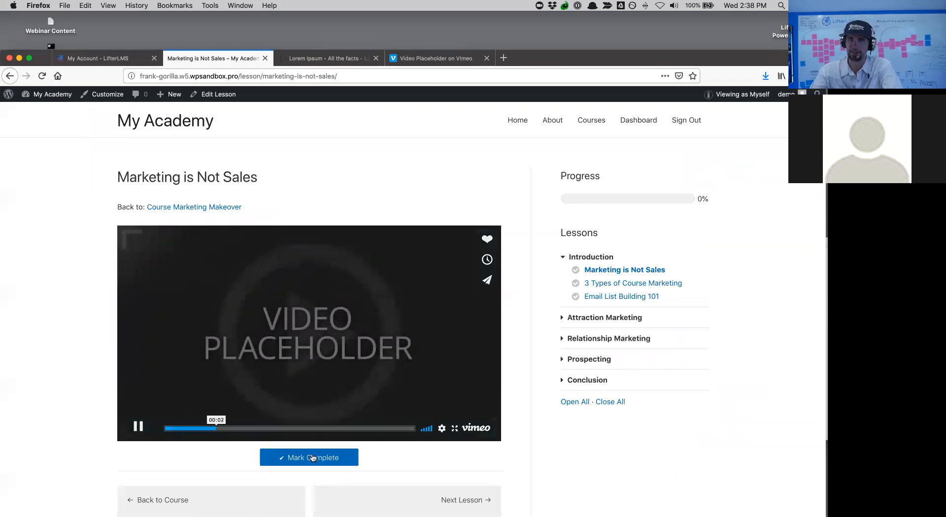
left_click(261, 353)
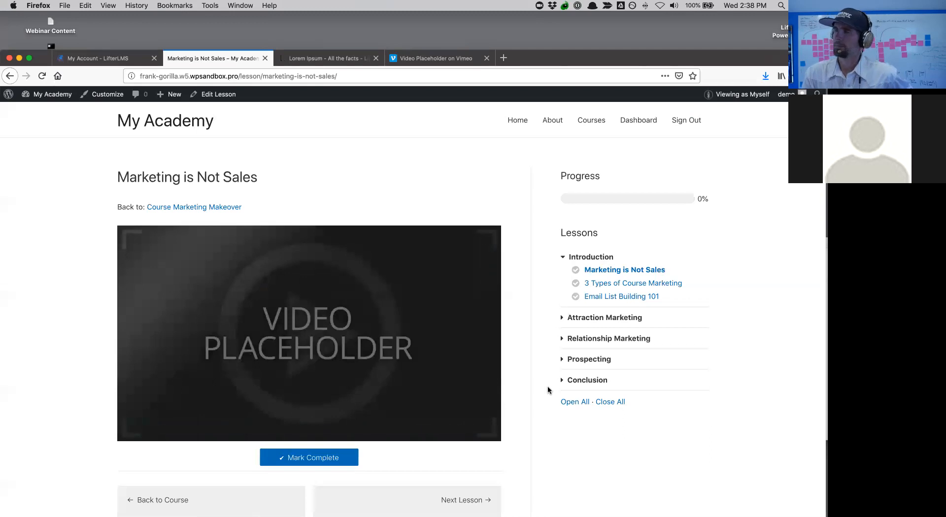
scroll(502, 373, "down", 2)
scroll(501, 373, "up", 2)
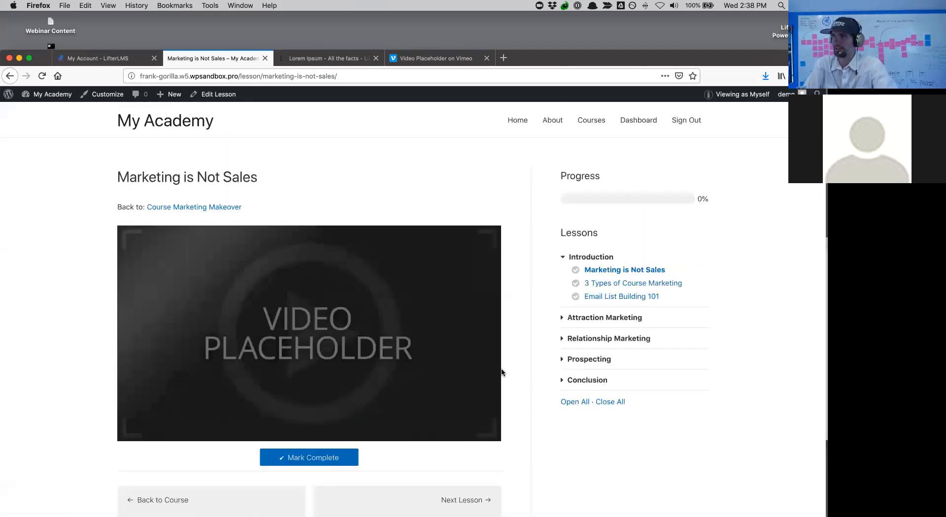
scroll(501, 373, "down", 2)
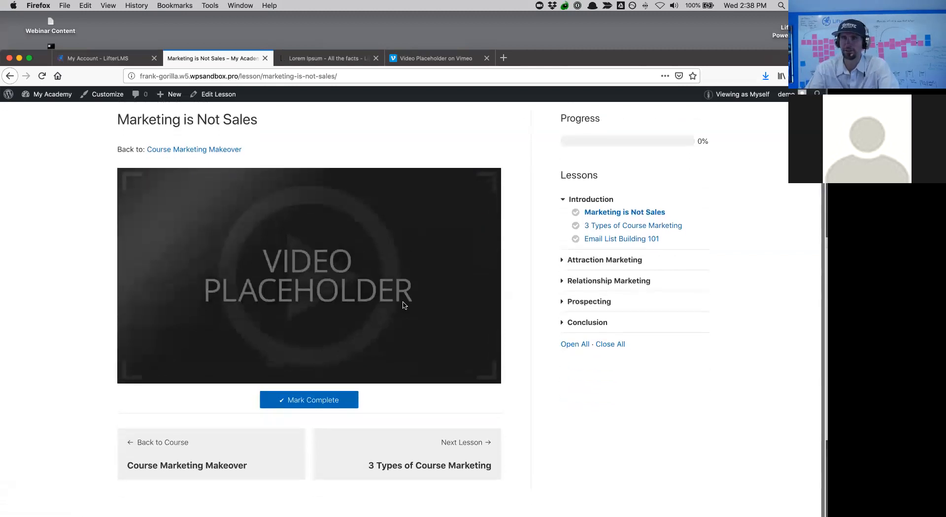
key("super+r")
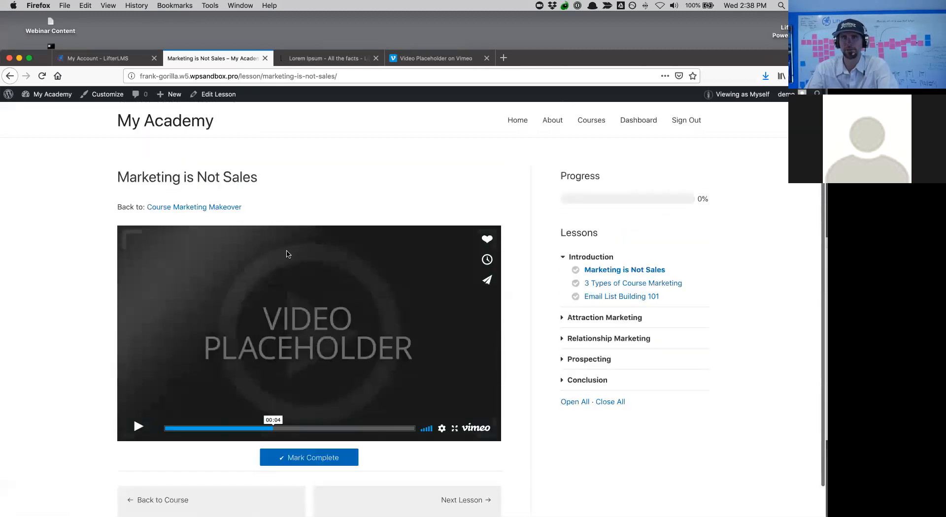
- Go to the My Academy home page, then open the Courses catalog
left_click(157, 125)
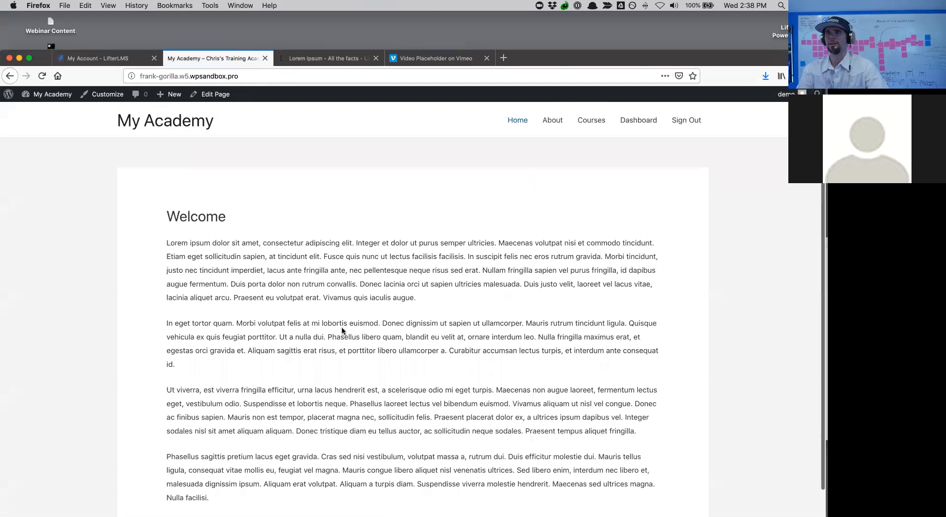
scroll(342, 327, "up", 2)
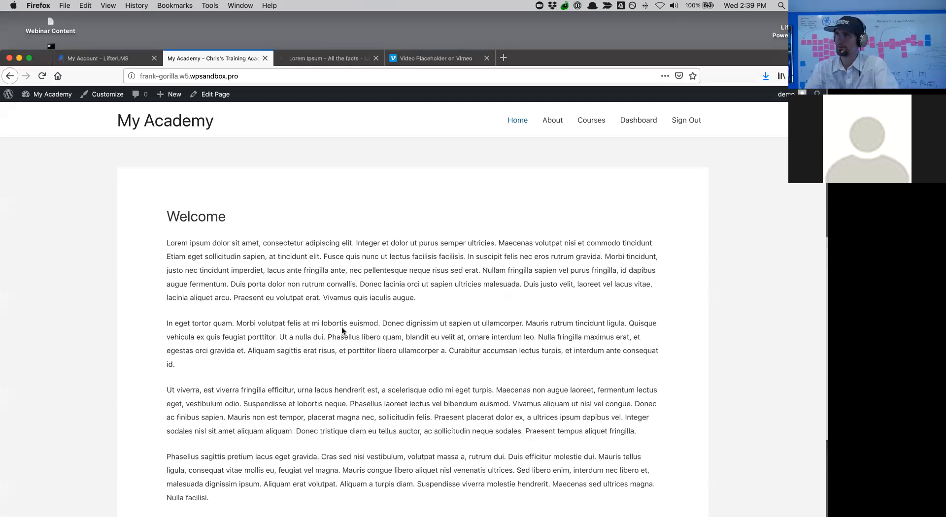
scroll(519, 382, "down", 3)
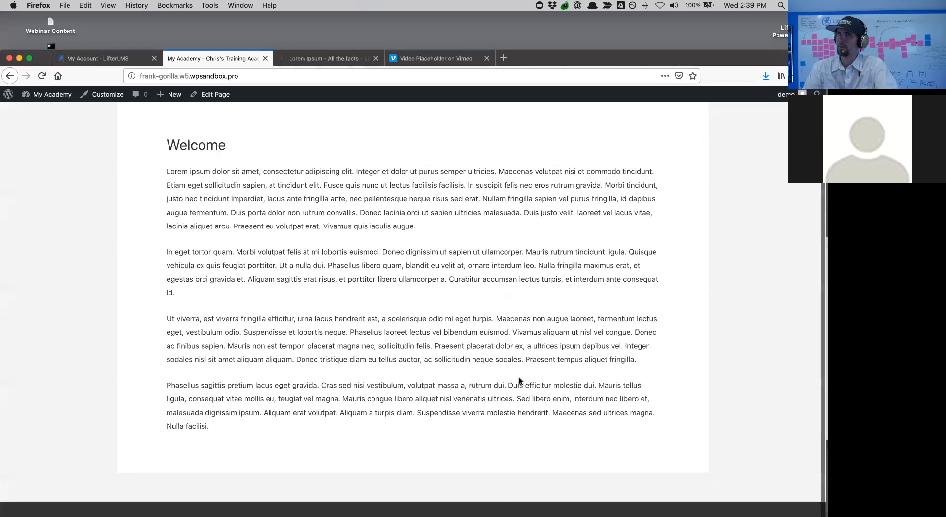
scroll(519, 381, "up", 3)
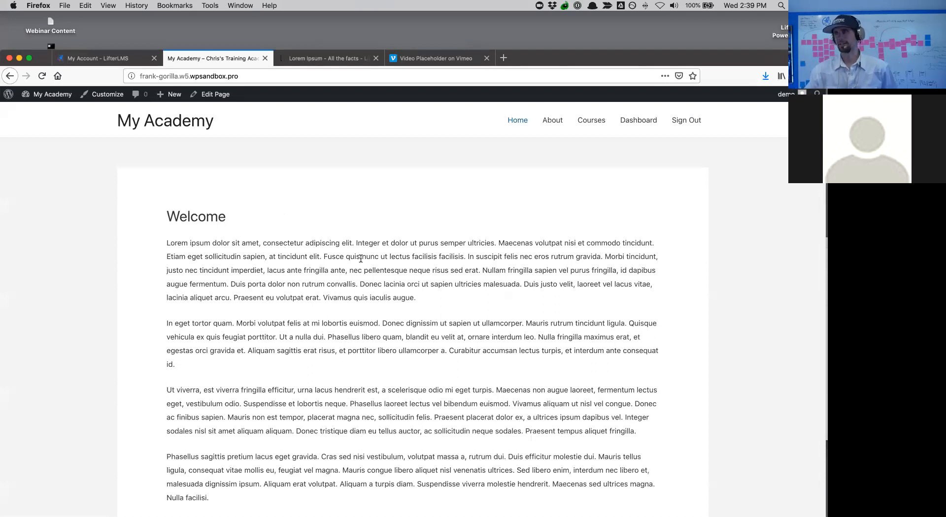
scroll(418, 306, "down", 2)
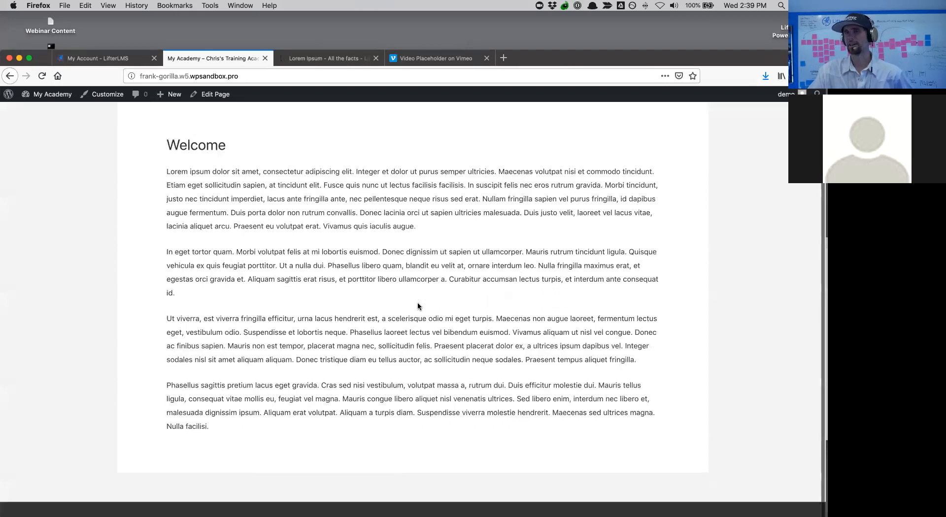
scroll(419, 306, "up", 2)
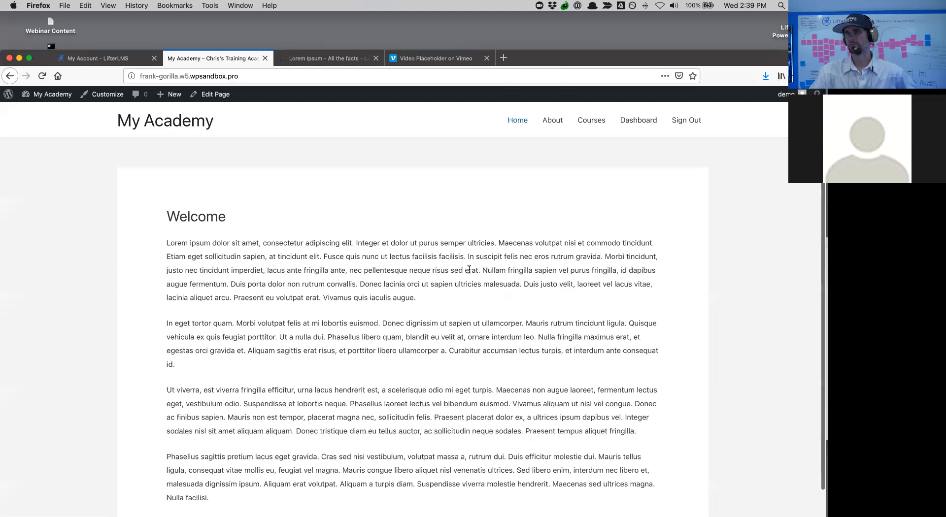
left_click(591, 127)
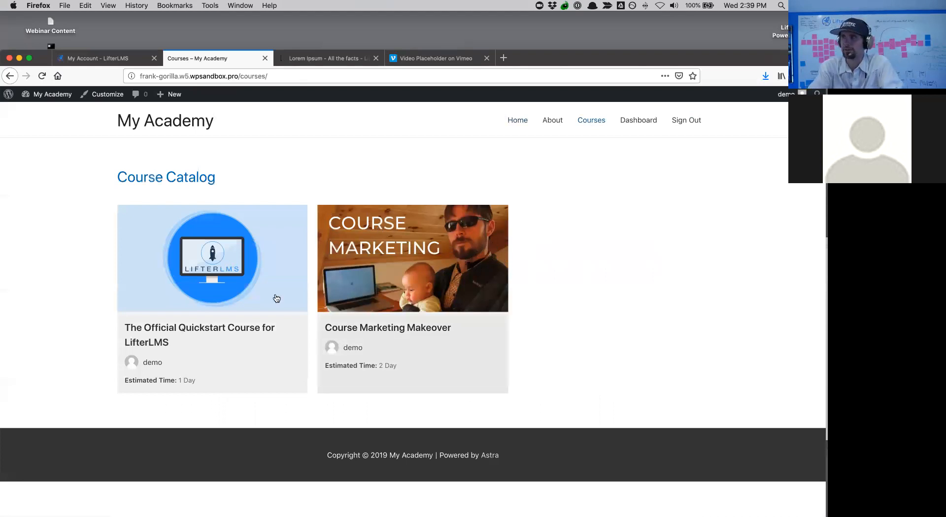
- Open Course Marketing Makeover's Marketing is Not Sales lesson and return to the Firefox window
left_click(370, 249)
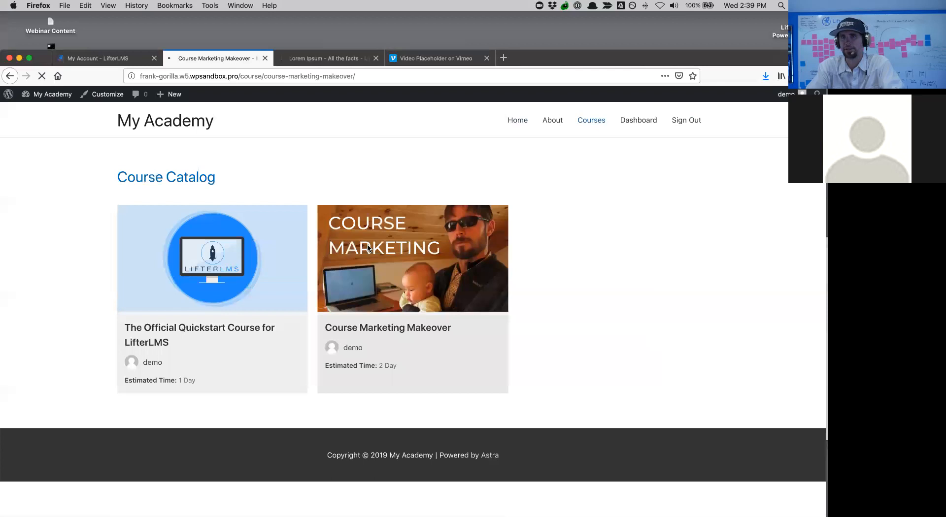
left_click(615, 270)
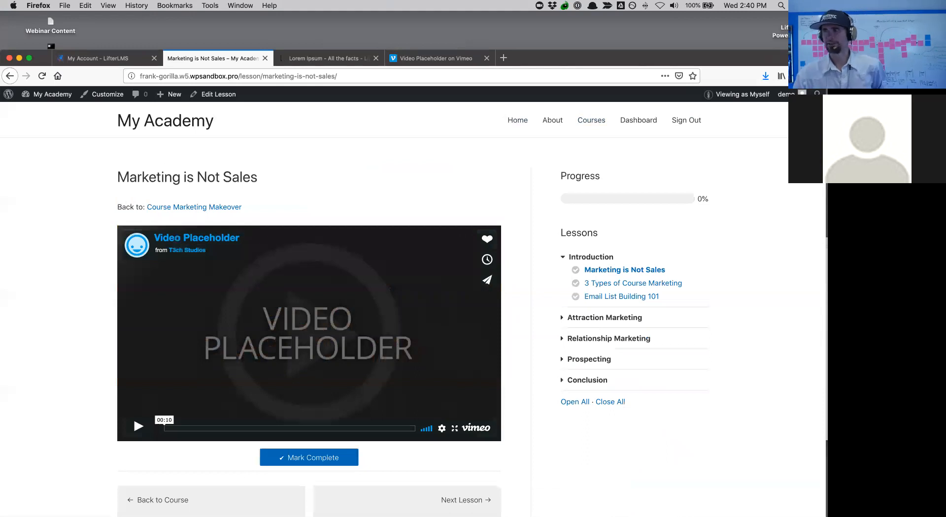
key("ctrl+Up")
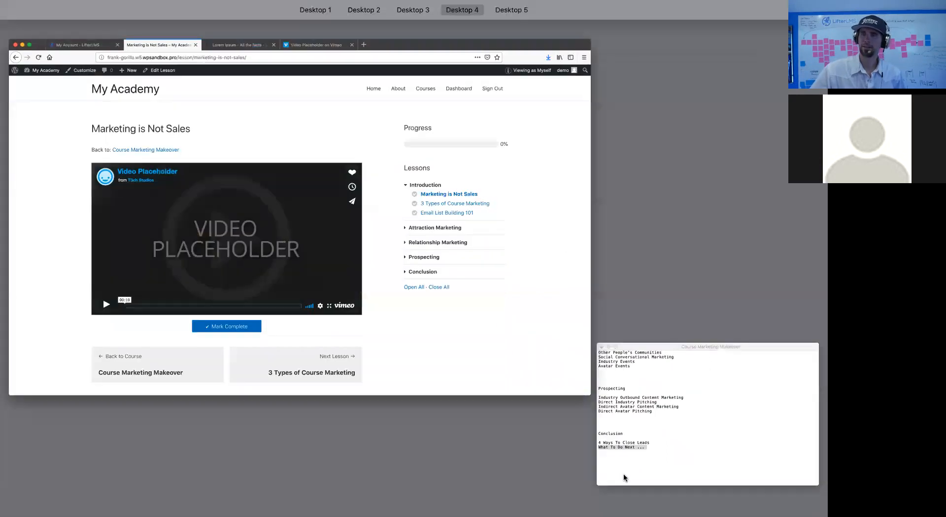
left_click(252, 309)
scroll(252, 308, "down", 2)
scroll(252, 308, "up", 3)
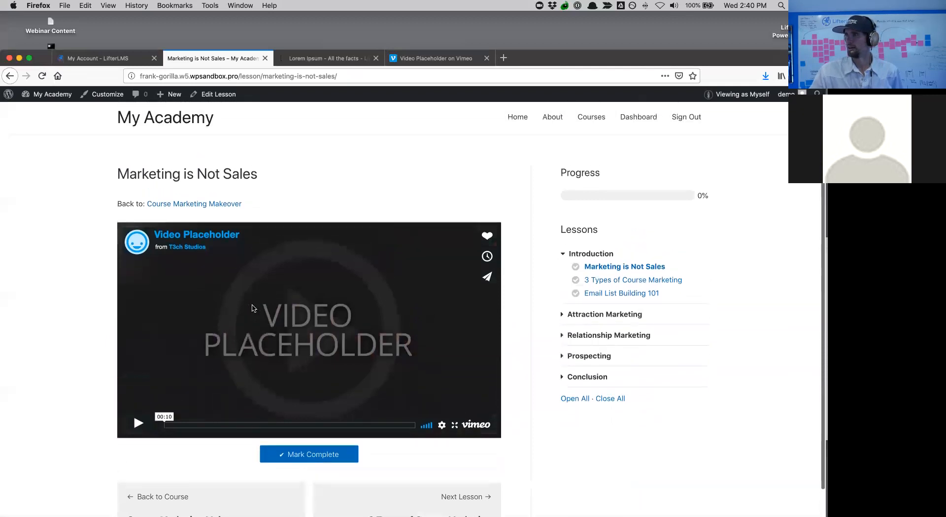
- Move the Firefox window up under the menu bar so more of the lesson page shows
scroll(253, 308, "up", 1)
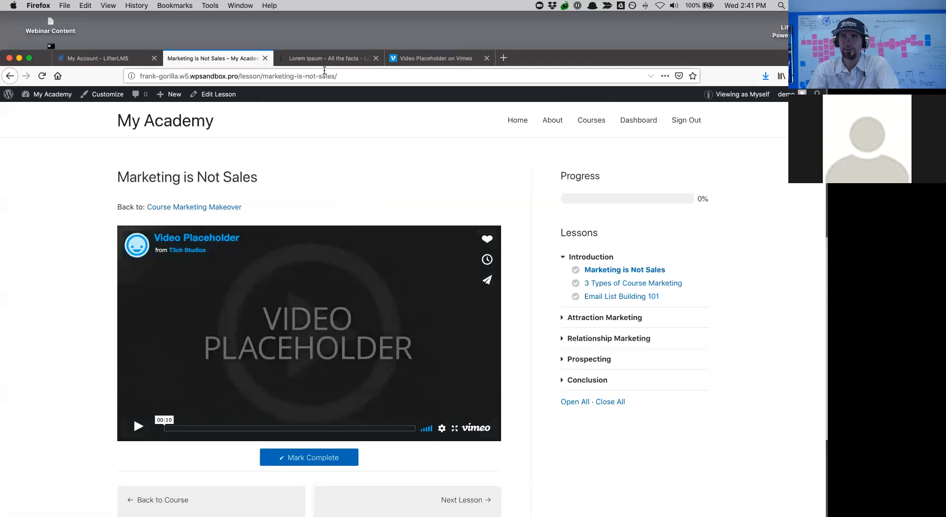
left_click_drag(657, 60, 659, 22)
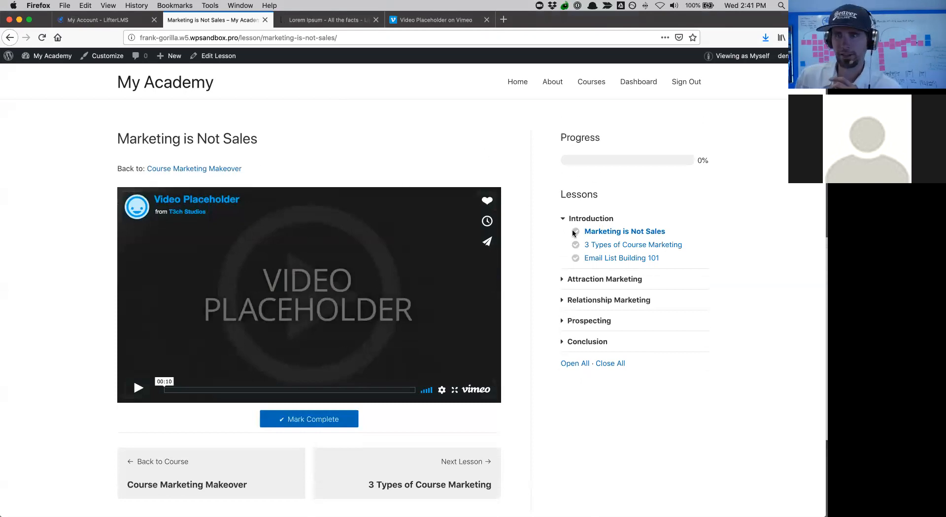
- Open the Course Marketing Makeover course for editing and scroll down to its empty Access Plans section
left_click(219, 169)
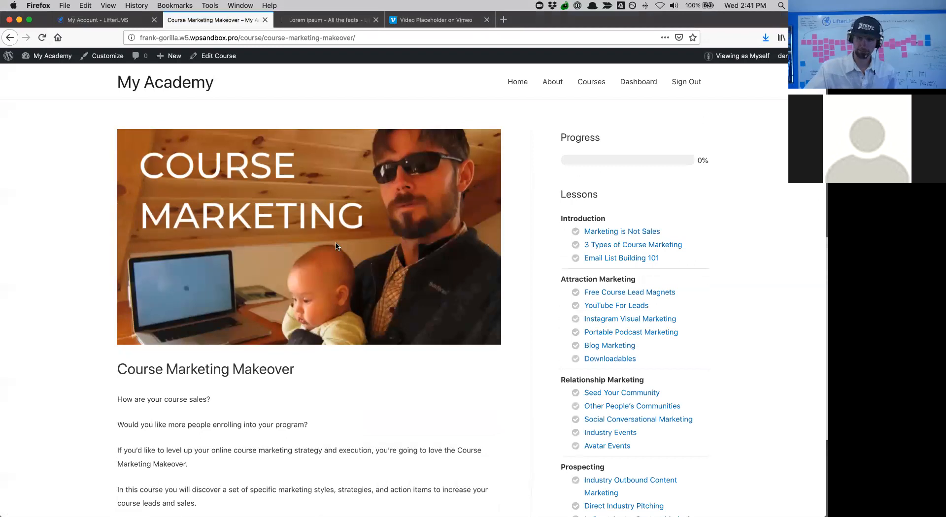
scroll(336, 243, "down", 8)
scroll(336, 241, "up", 8)
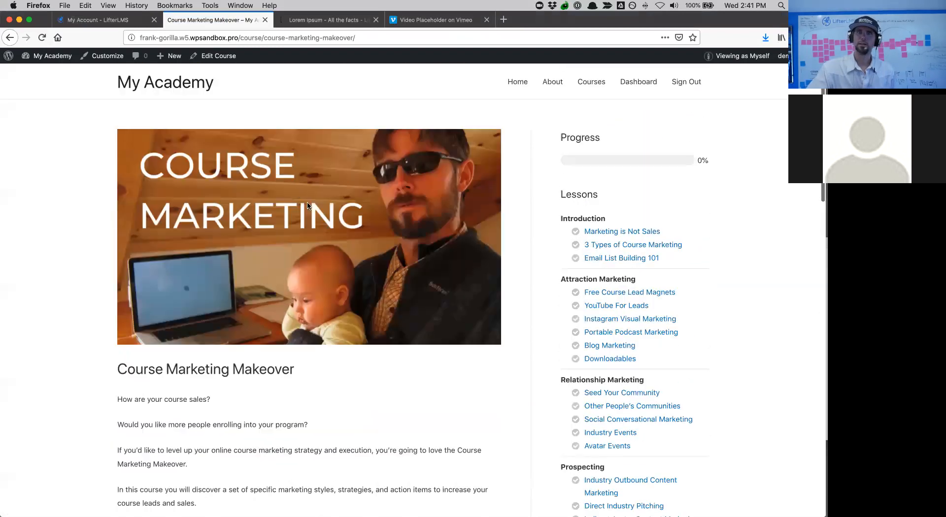
left_click(209, 58)
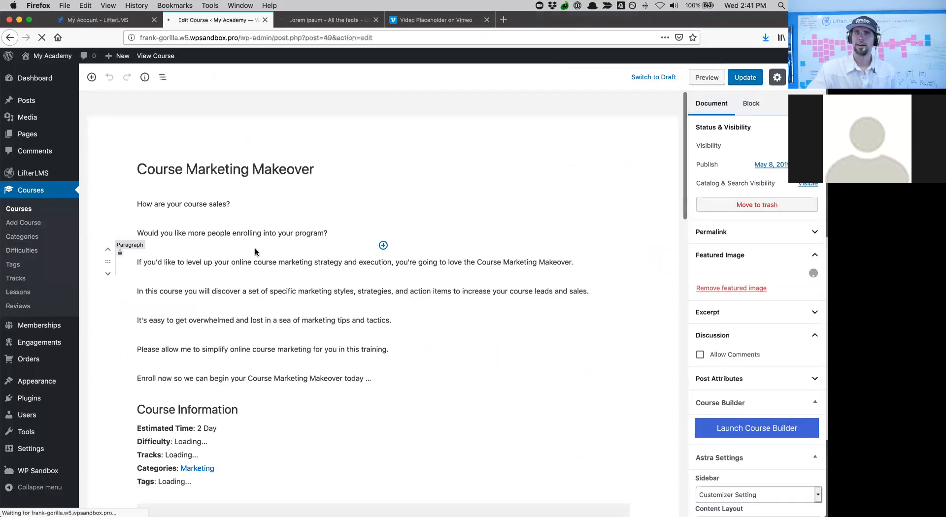
scroll(255, 252, "down", 10)
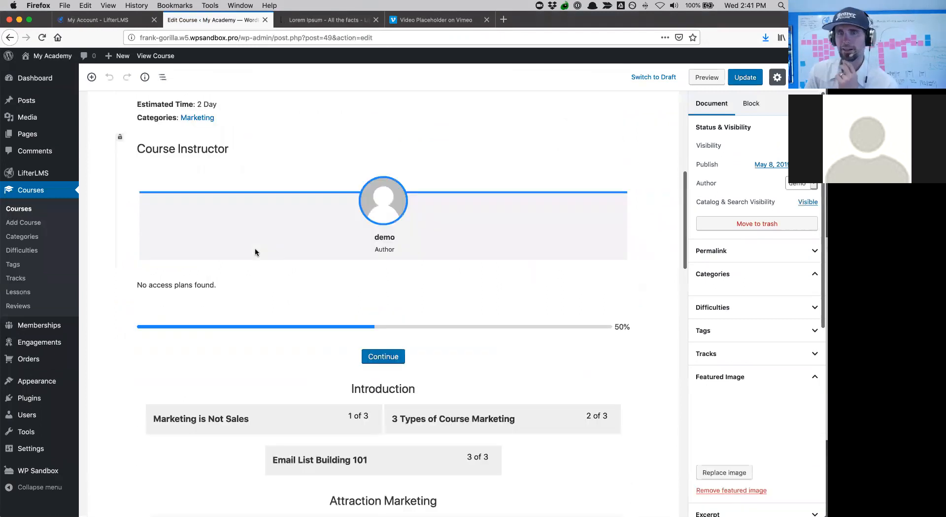
scroll(255, 251, "down", 15)
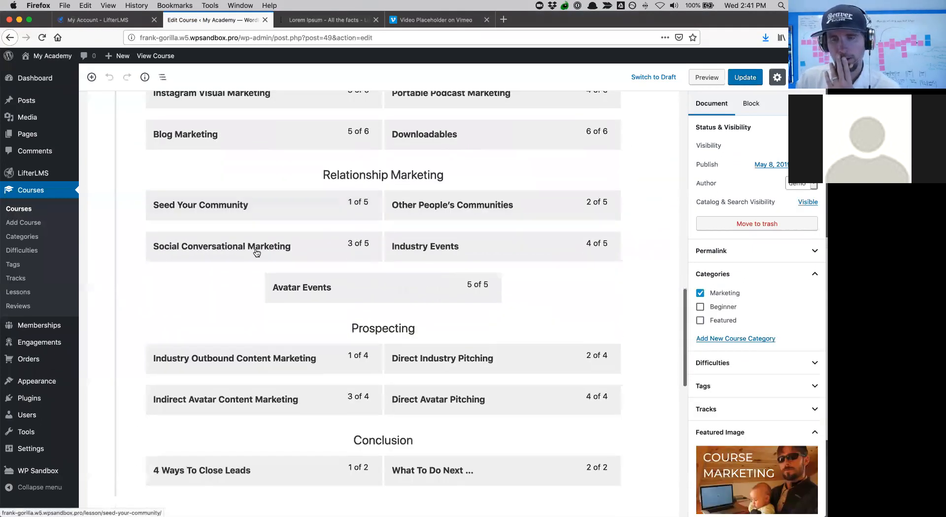
scroll(255, 249, "down", 5)
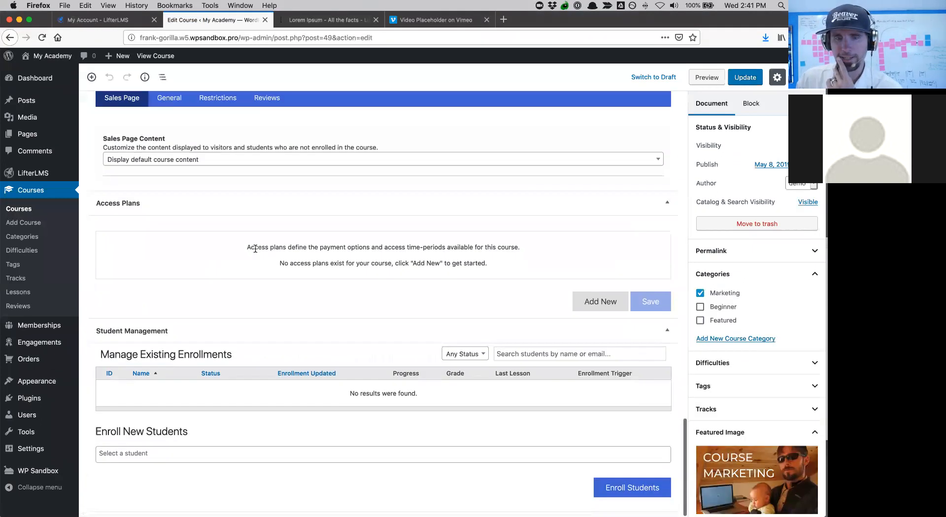
scroll(255, 250, "up", 12)
scroll(256, 251, "down", 6)
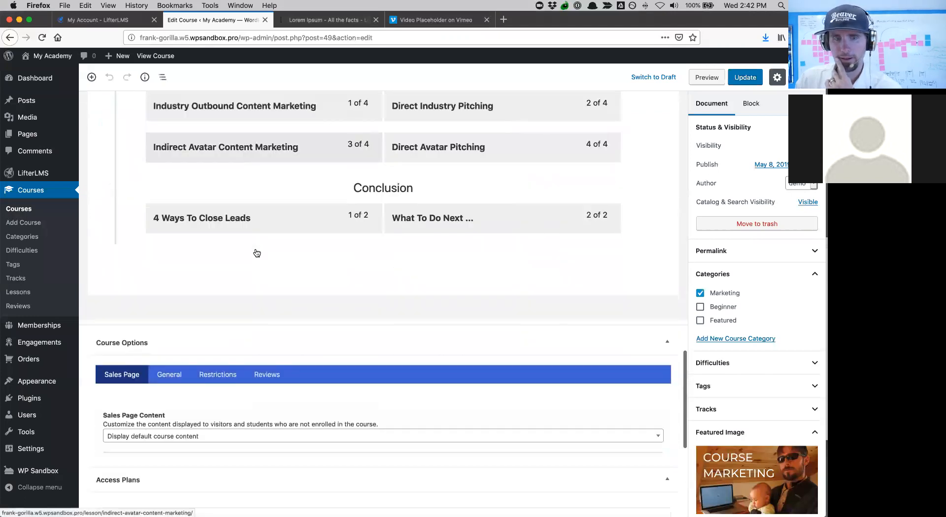
scroll(256, 252, "down", 3)
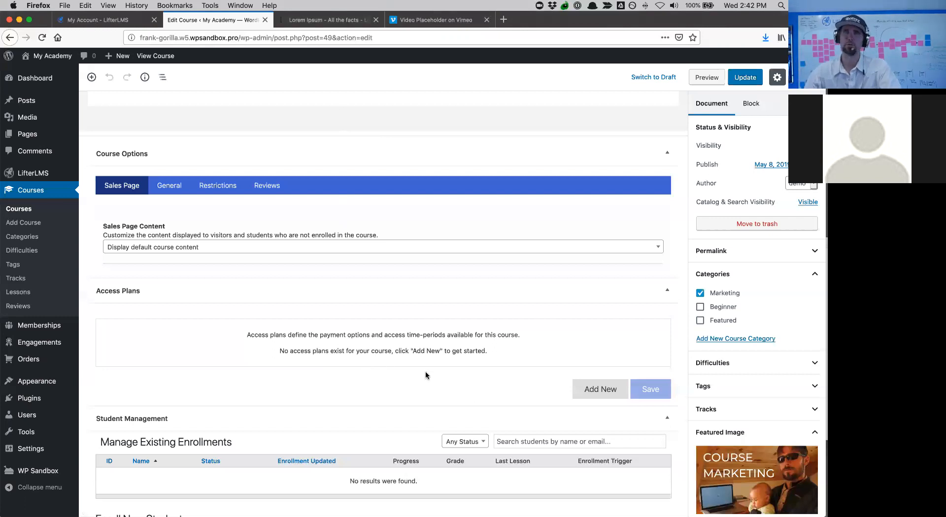
- Add a new access plan titled 'Just The Course' with 'Buy Now!' enroll text and price 1000
left_click(592, 391)
left_click(168, 365)
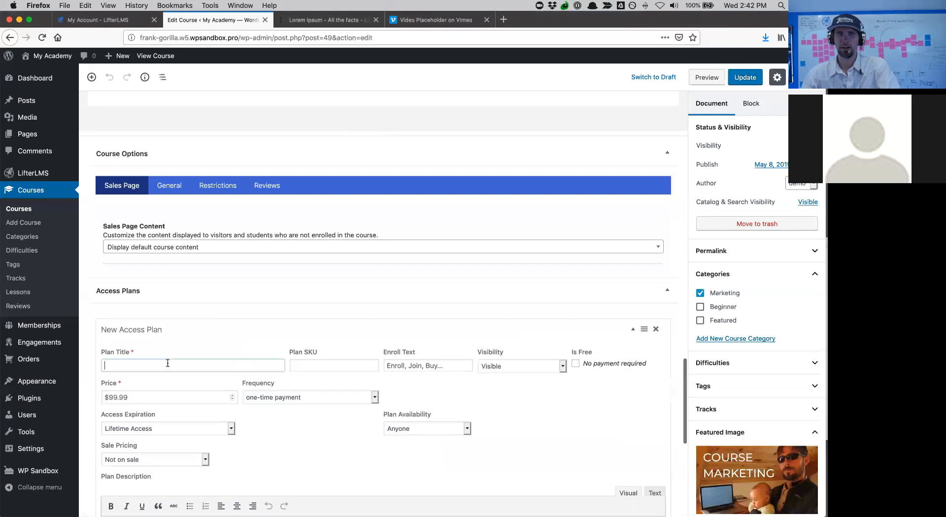
type("J")
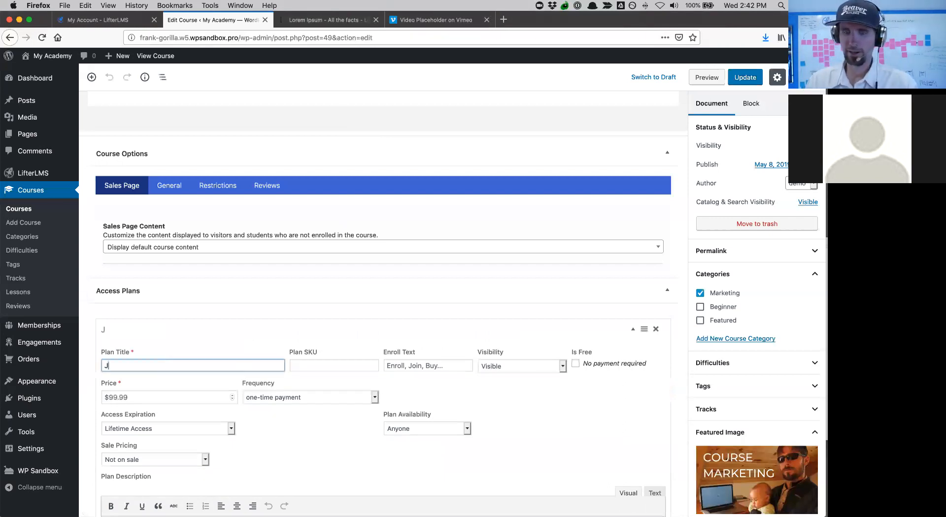
type("ust The Course")
left_click(421, 365)
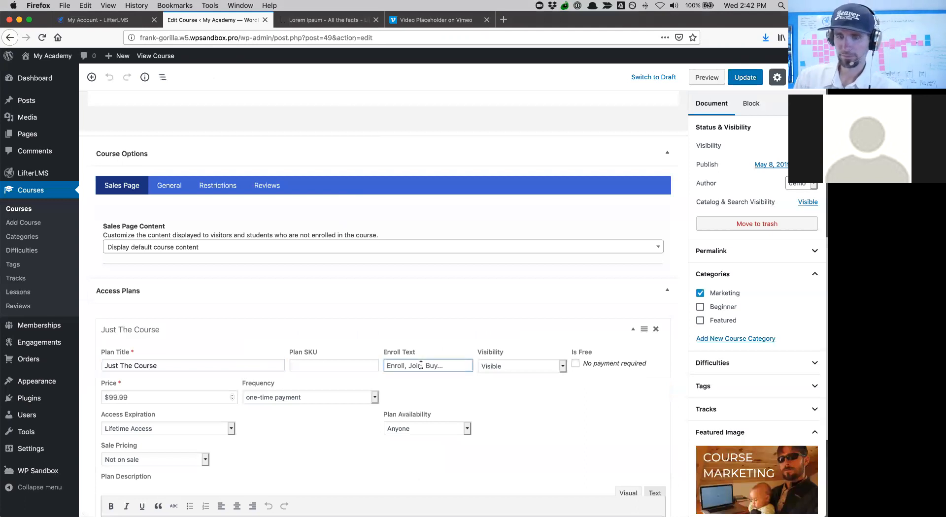
type("Buy Now!")
scroll(562, 394, "down", 2)
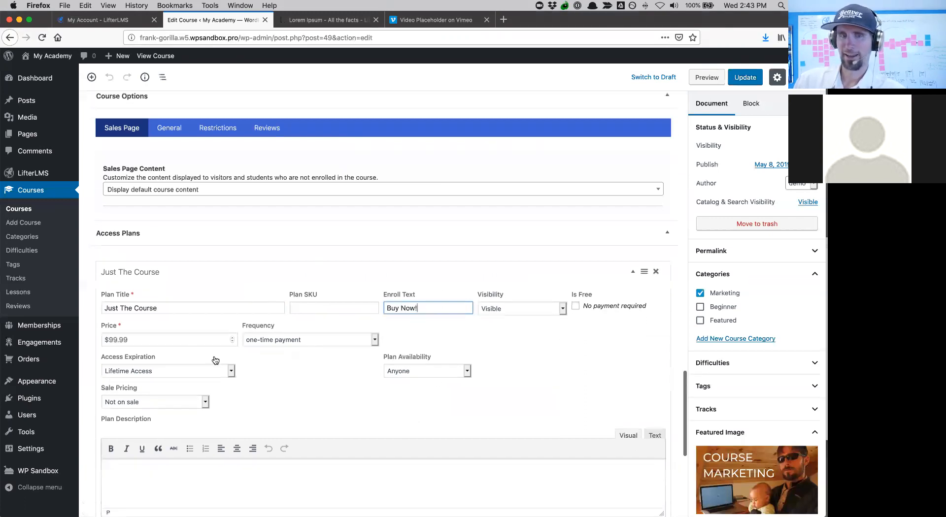
triple_click(160, 339)
type("1000")
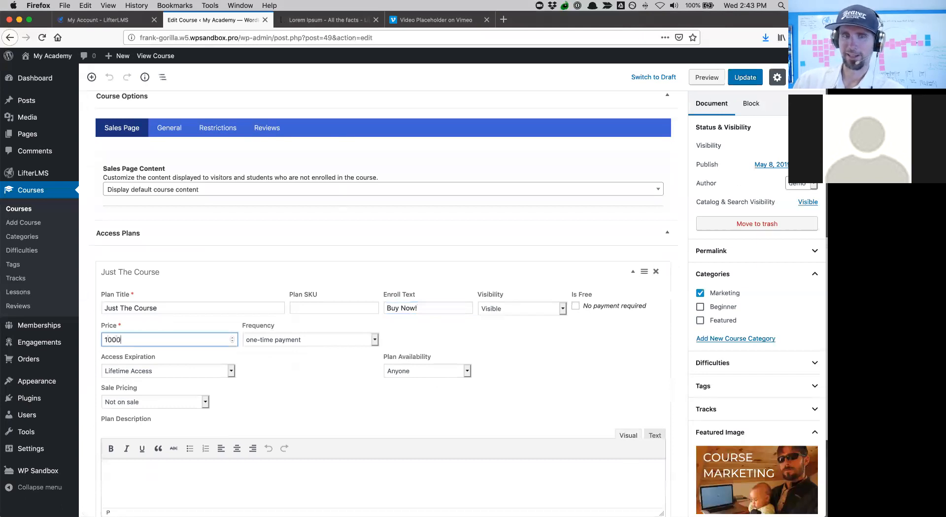
- Keep the one-time payment, make access expire after 1 year, and update the course
left_click(291, 340)
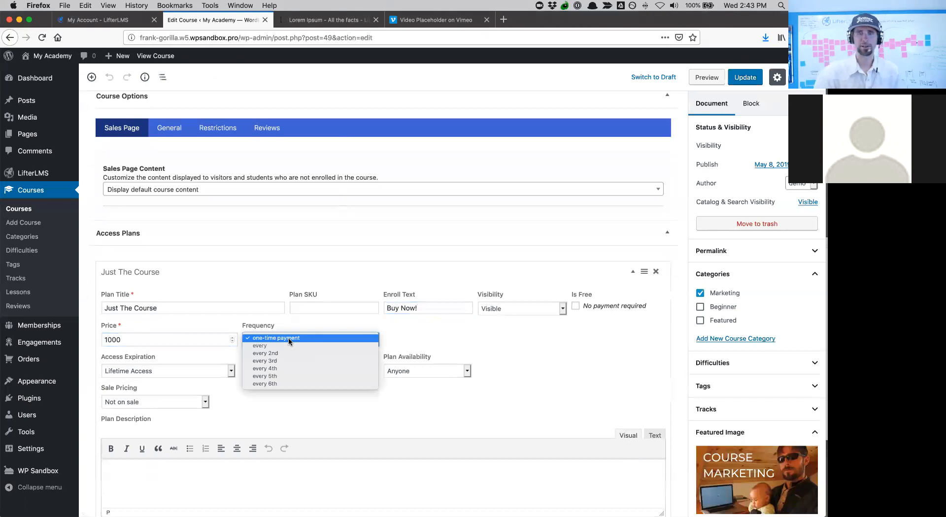
left_click(290, 339)
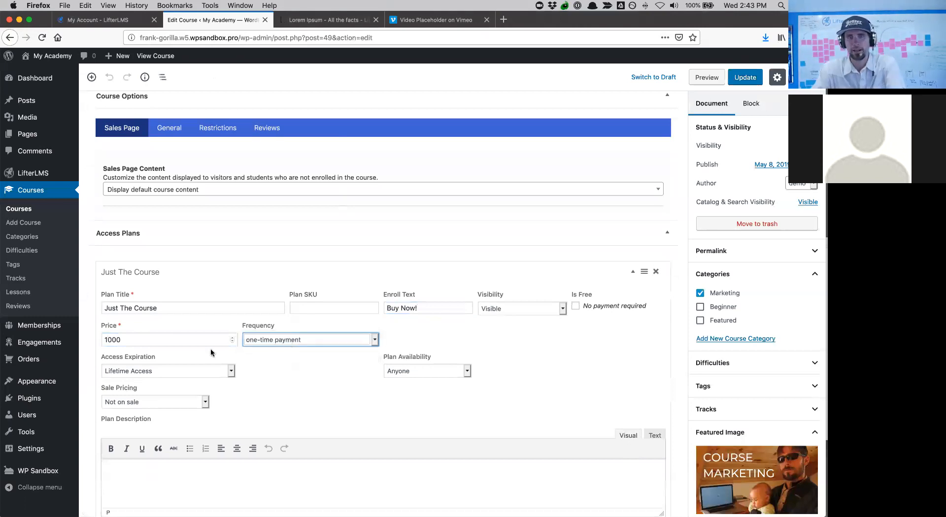
left_click(196, 372)
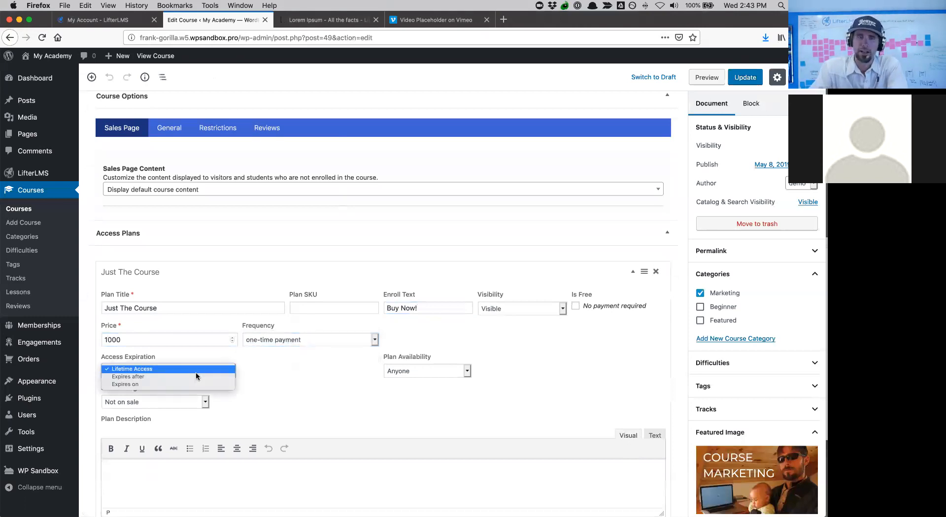
left_click(190, 377)
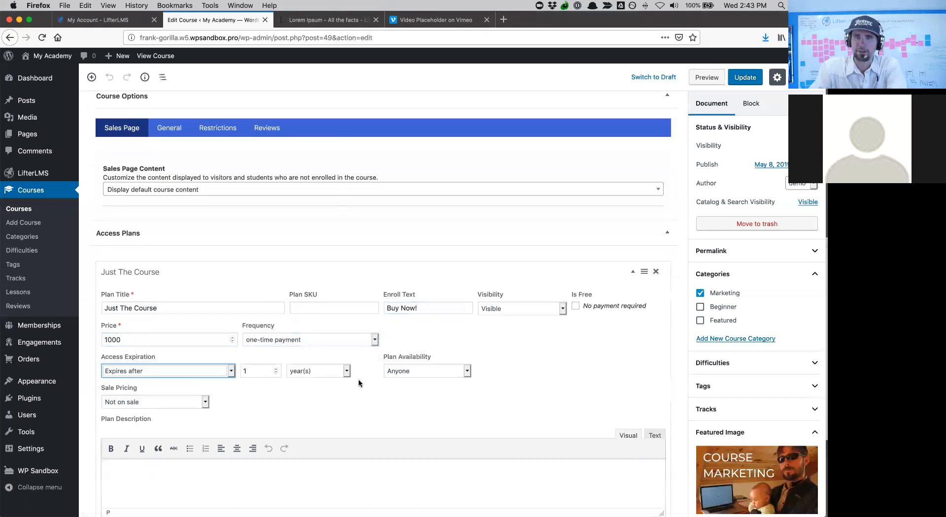
scroll(360, 386, "down", 3)
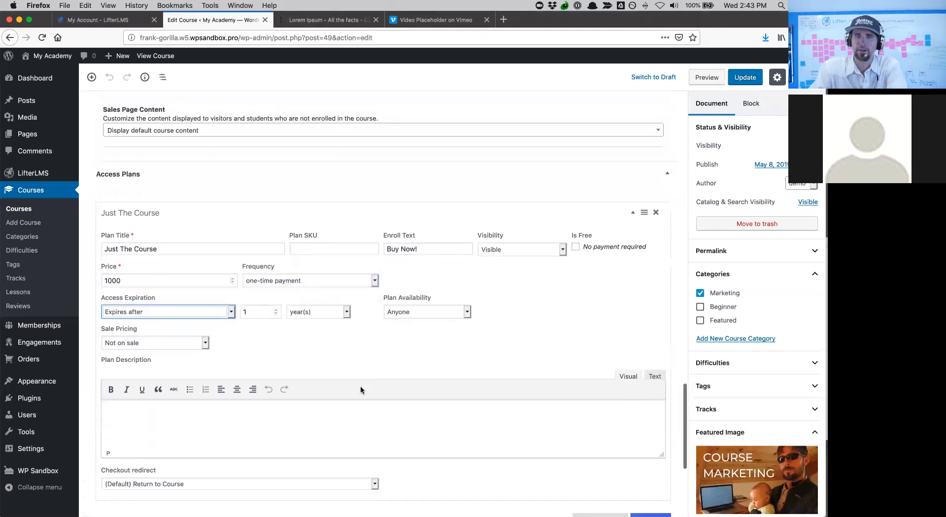
left_click(743, 78)
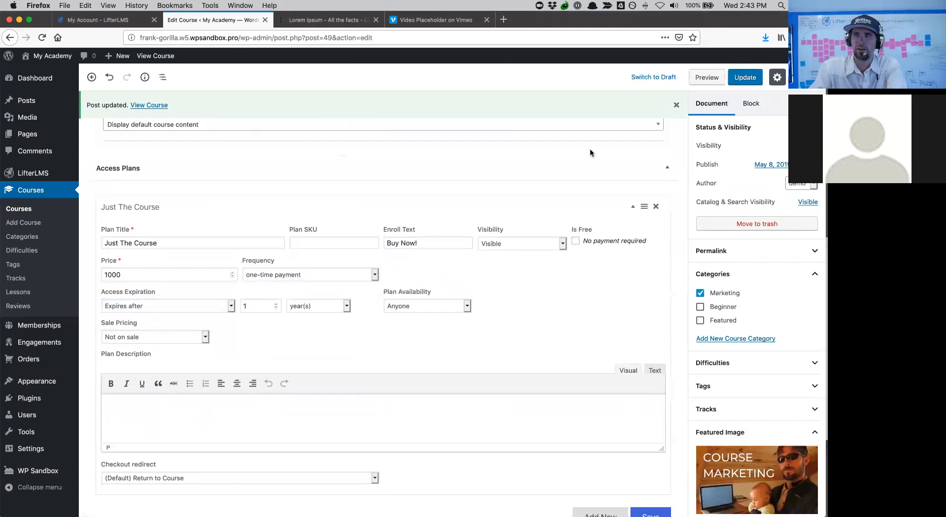
- View the published course page and copy its web address
left_click(165, 108)
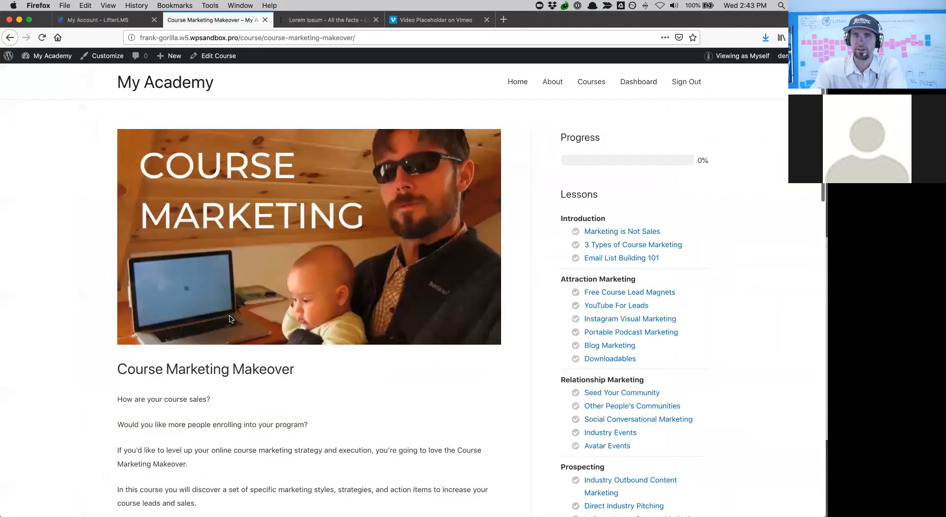
scroll(230, 319, "down", 5)
scroll(229, 319, "down", 15)
scroll(230, 319, "up", 7)
scroll(230, 320, "up", 5)
left_click(176, 38)
key("super+c")
- Load the course page in a new private window to see it as a logged-out visitor
left_click(64, 5)
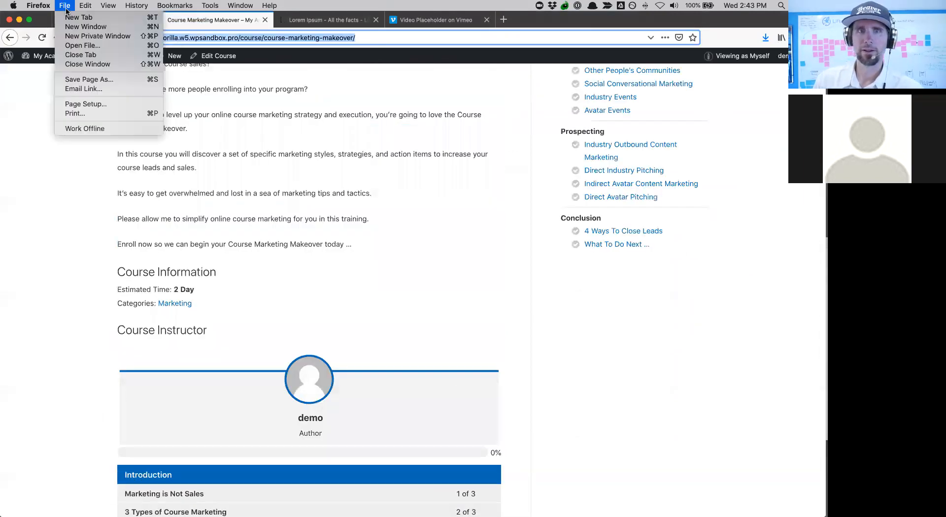
left_click(81, 38)
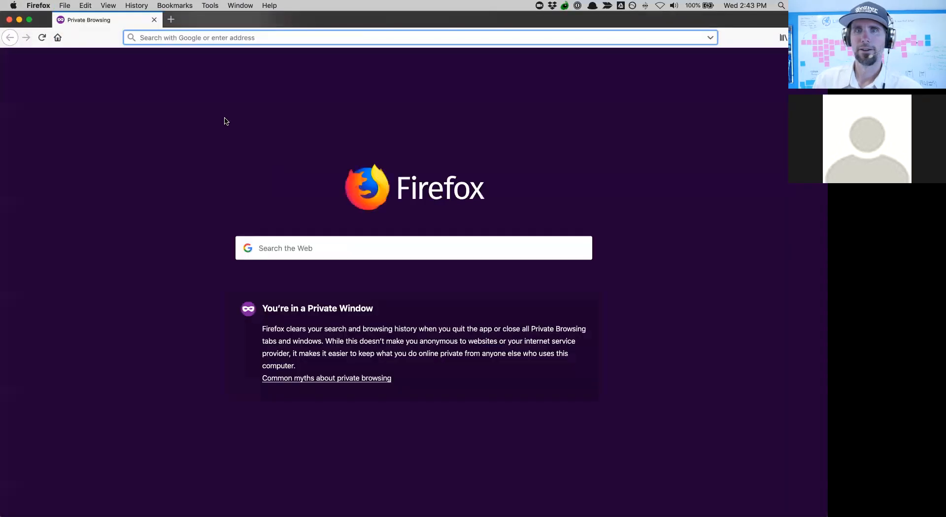
key("super+v")
key("Return")
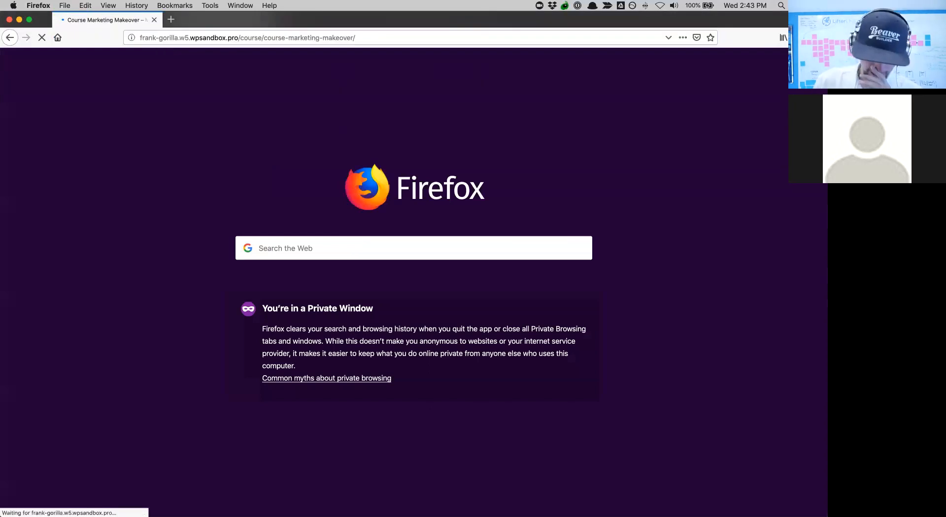
scroll(232, 203, "down", 10)
scroll(232, 204, "down", 10)
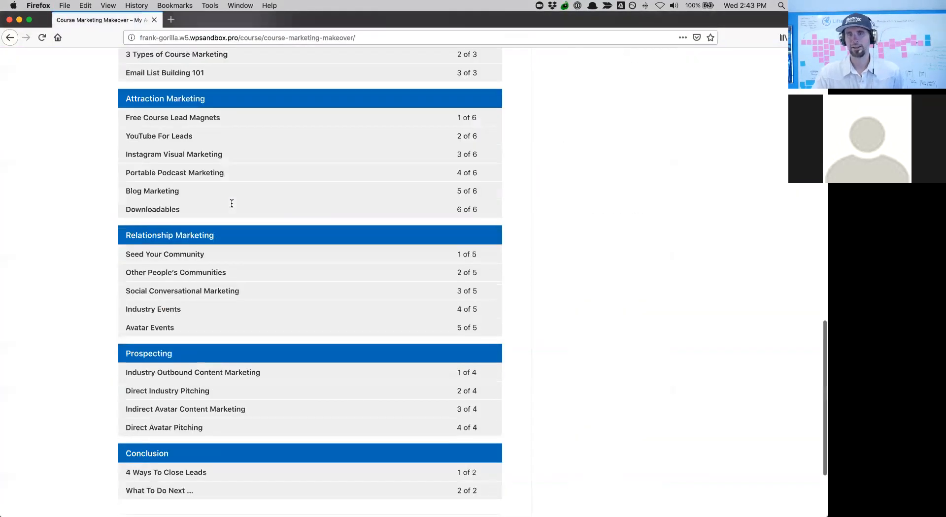
- Return to the main browser window and go back to editing the course
key("ctrl+Up")
left_click(616, 185)
key("super+l")
scroll(325, 254, "up", 3)
scroll(325, 254, "up", 5)
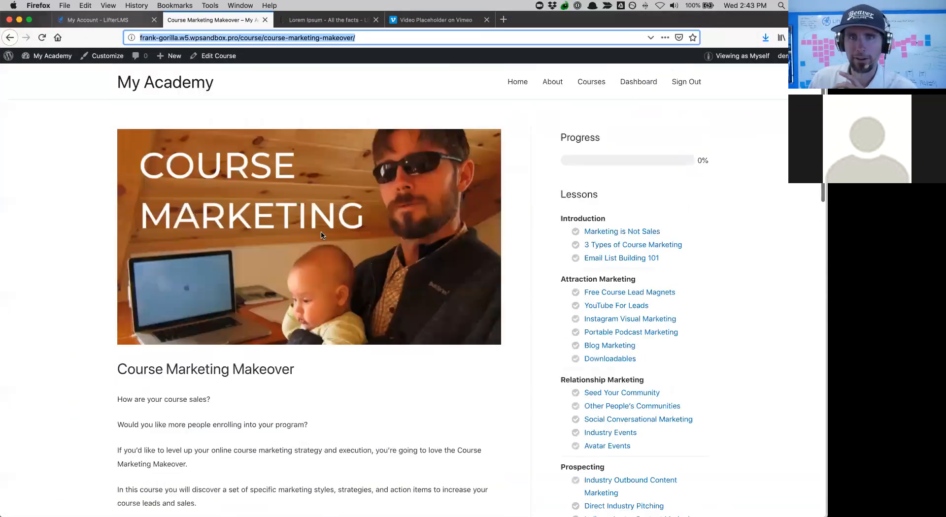
left_click(216, 57)
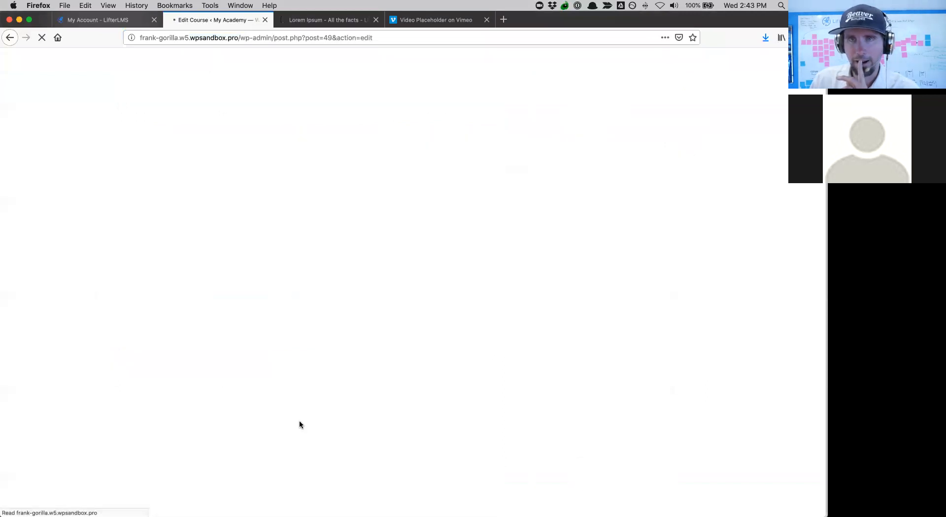
- Add a new access plan titled 'Just the Course' with an enroll text and price 1000
scroll(301, 425, "down", 10)
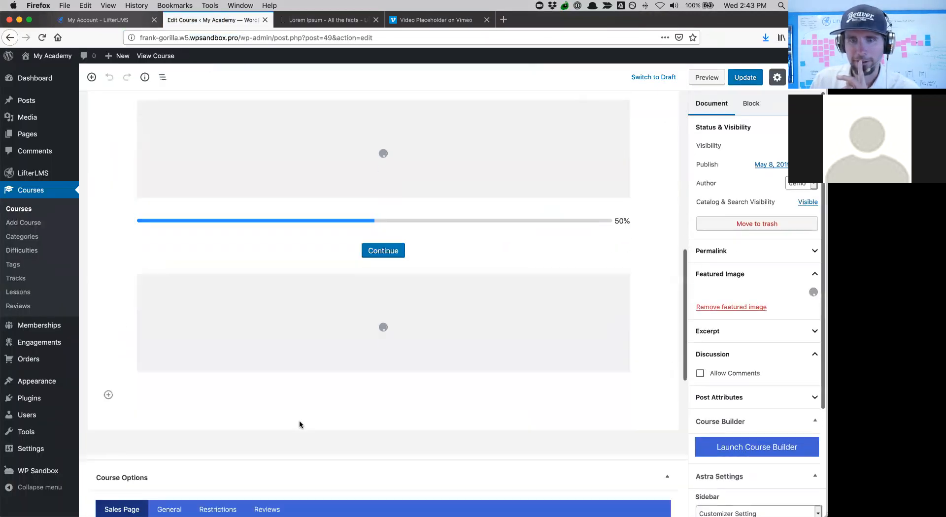
scroll(301, 425, "down", 10)
scroll(298, 424, "down", 2)
scroll(298, 425, "up", 1)
left_click(597, 332)
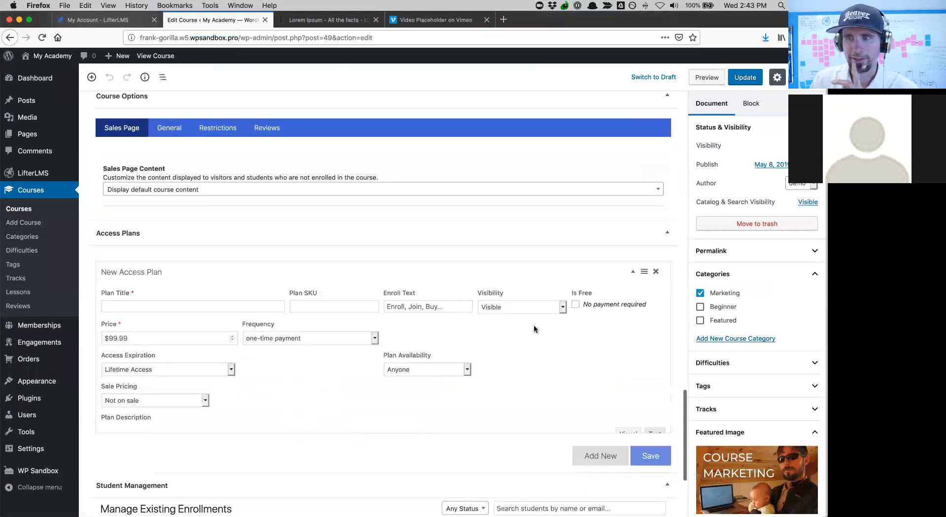
type("Cou")
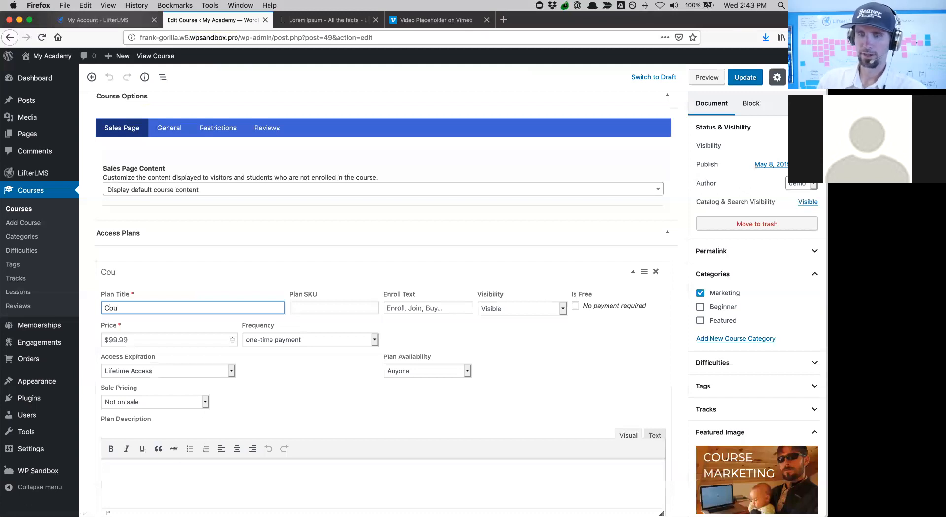
key("BackSpace")
key("BackSpace")
key("BackSpace")
type("Just the Course")
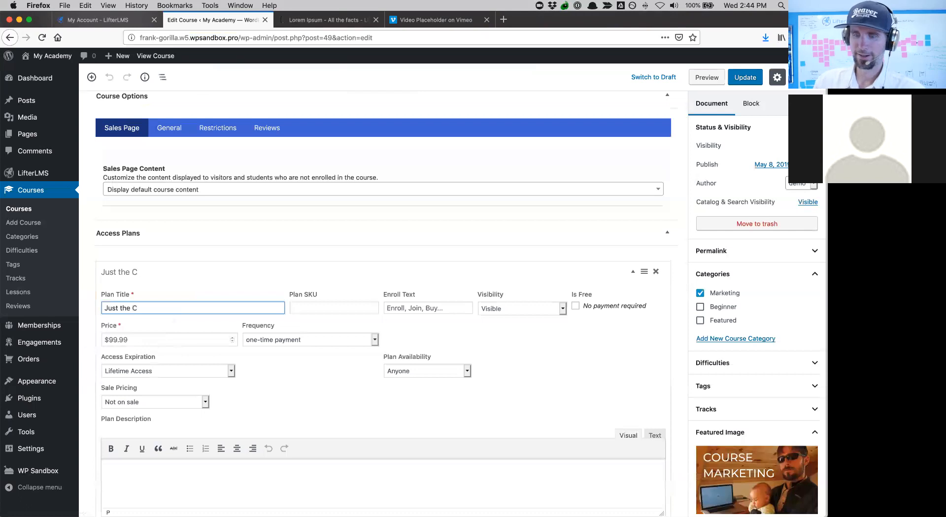
left_click(399, 309)
type("Nuy Now")
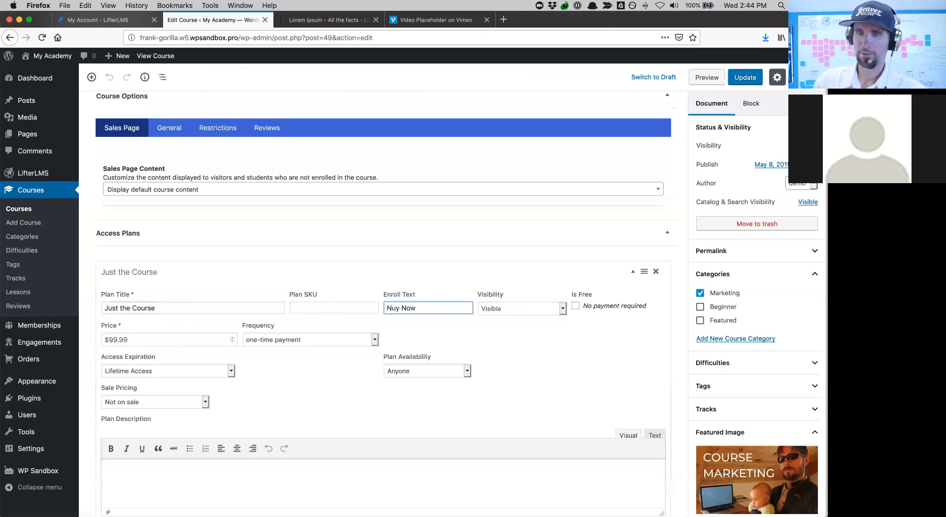
triple_click(182, 340)
type("1000")
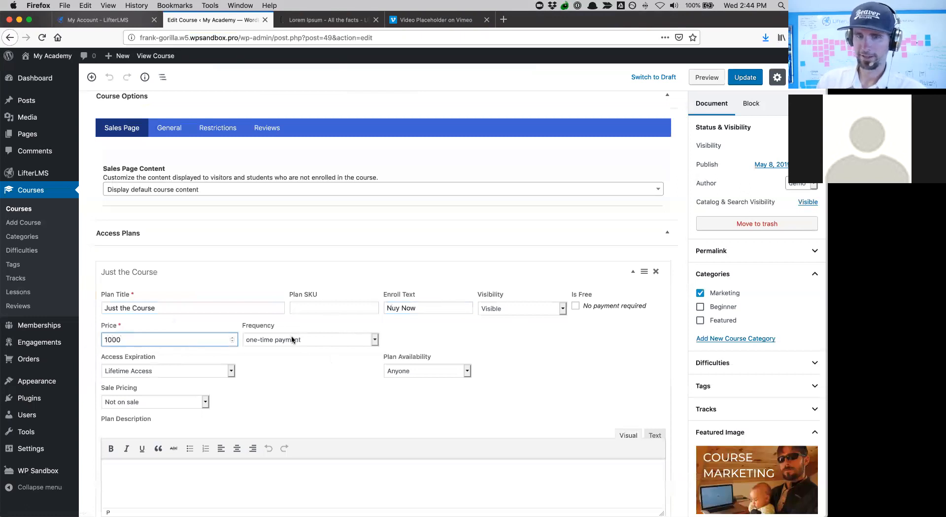
- Make the plan's access expire after 1 year, save the plan, and update the course
left_click(210, 373)
left_click(206, 377)
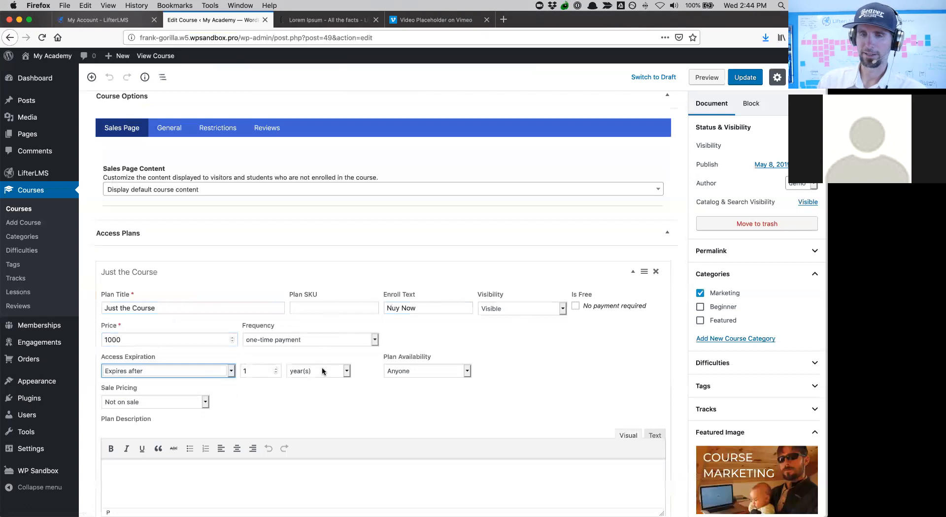
scroll(548, 385, "down", 5)
left_click(650, 434)
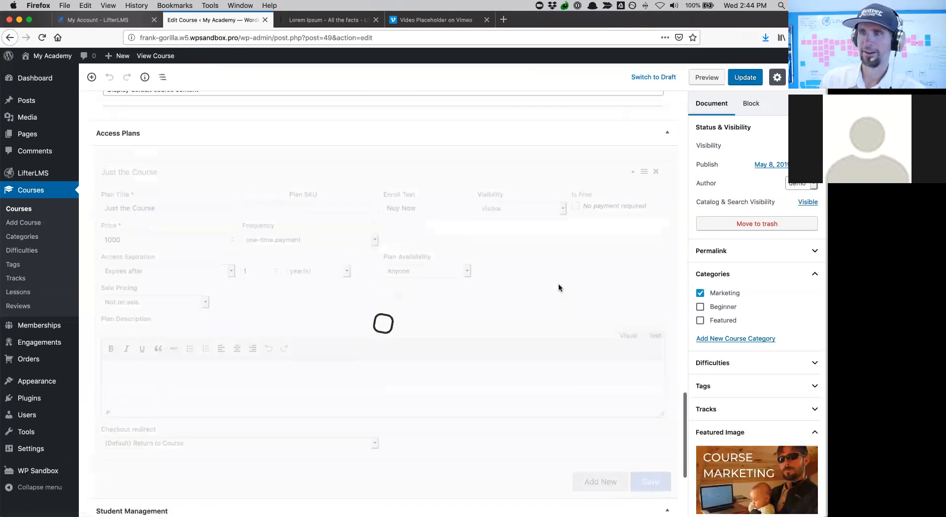
left_click(753, 82)
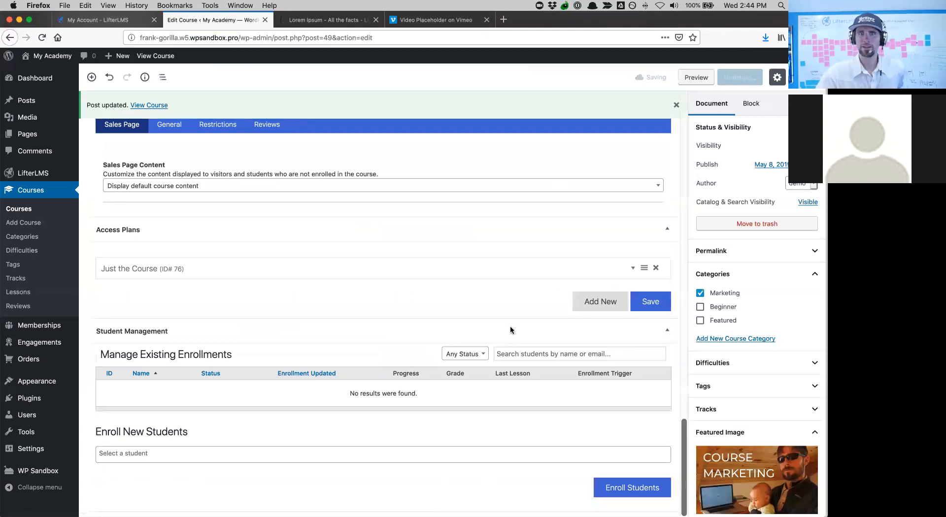
left_click(149, 106)
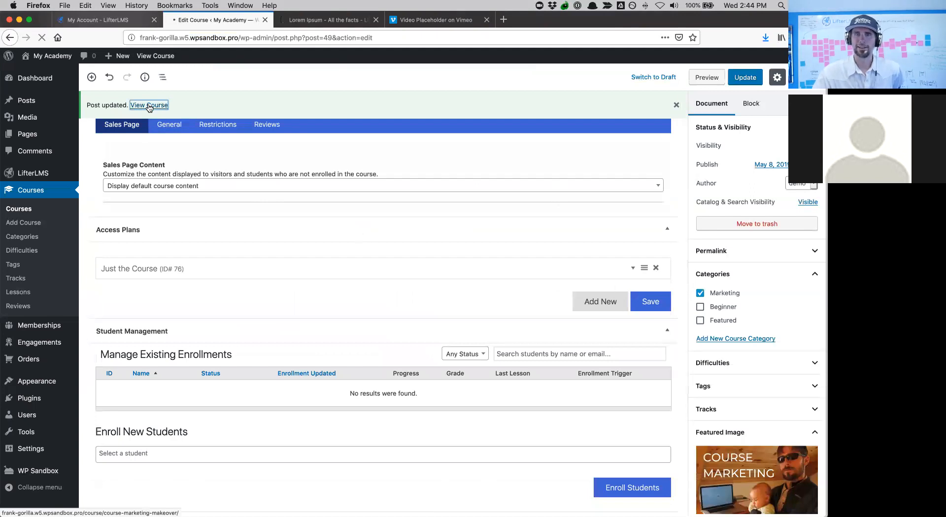
scroll(409, 308, "down", 15)
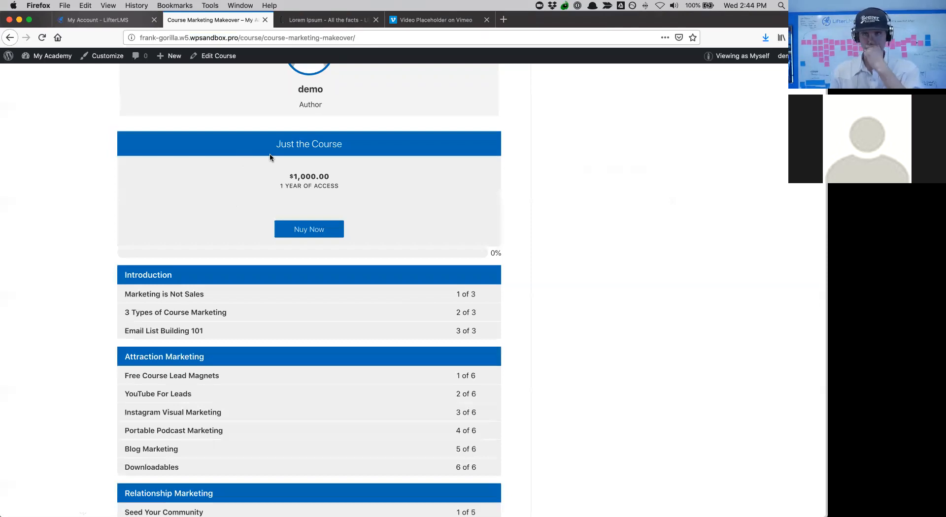
left_click(219, 56)
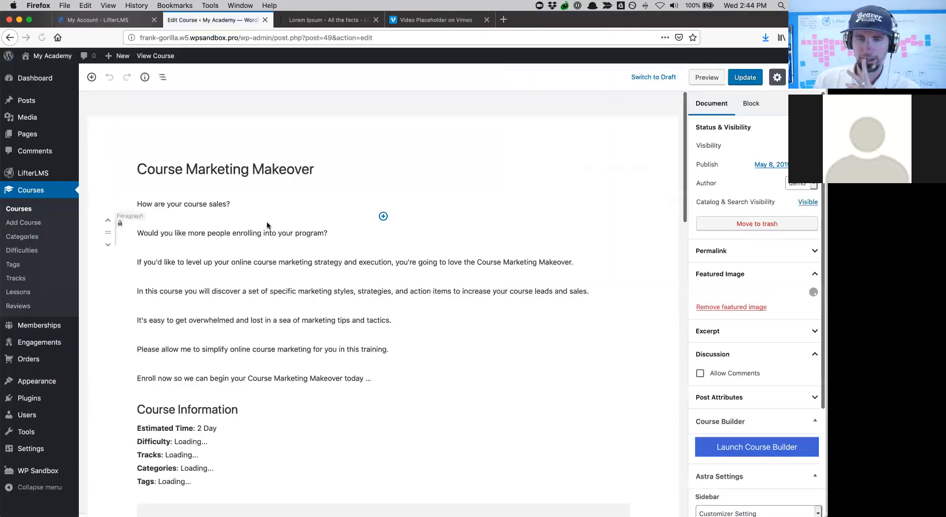
- Add a new access plan titled 'Just the Course (Payment Plan)' with Buy Now enroll text
scroll(255, 305, "down", 5)
scroll(255, 305, "down", 15)
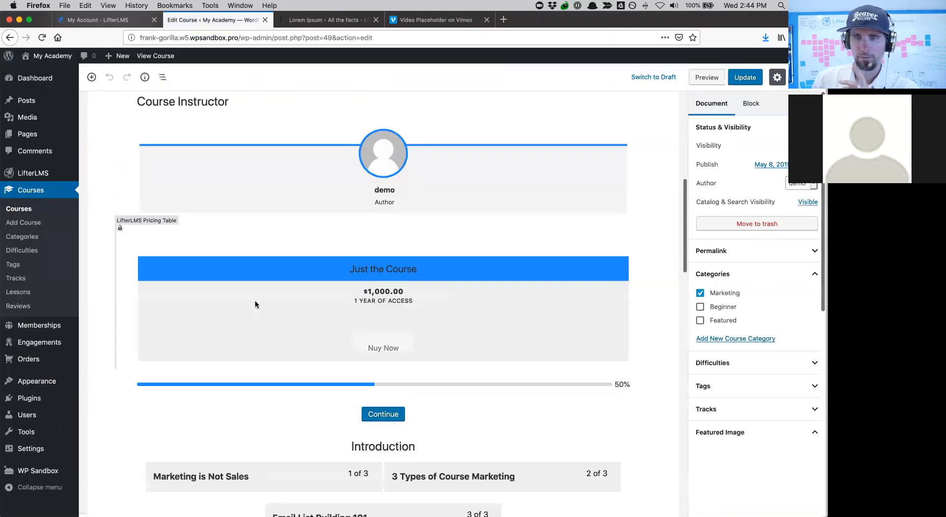
scroll(255, 302, "down", 1)
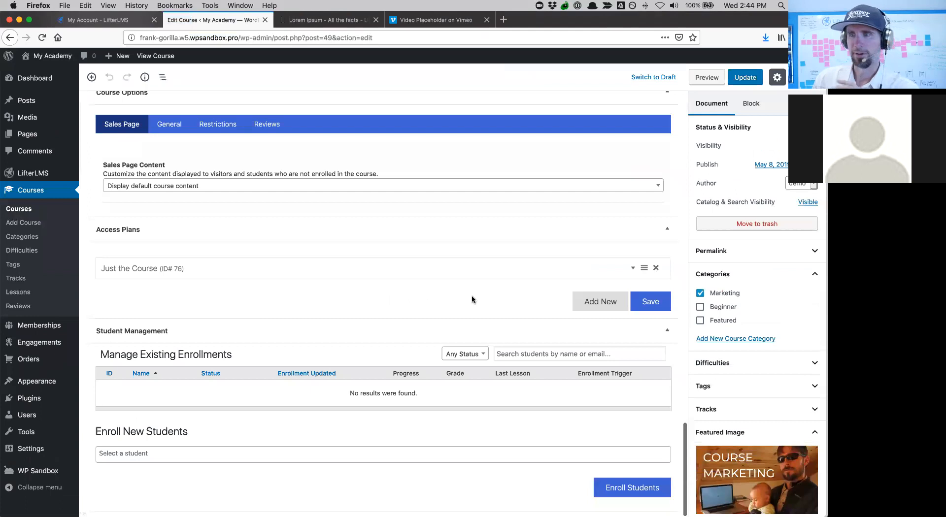
left_click(575, 303)
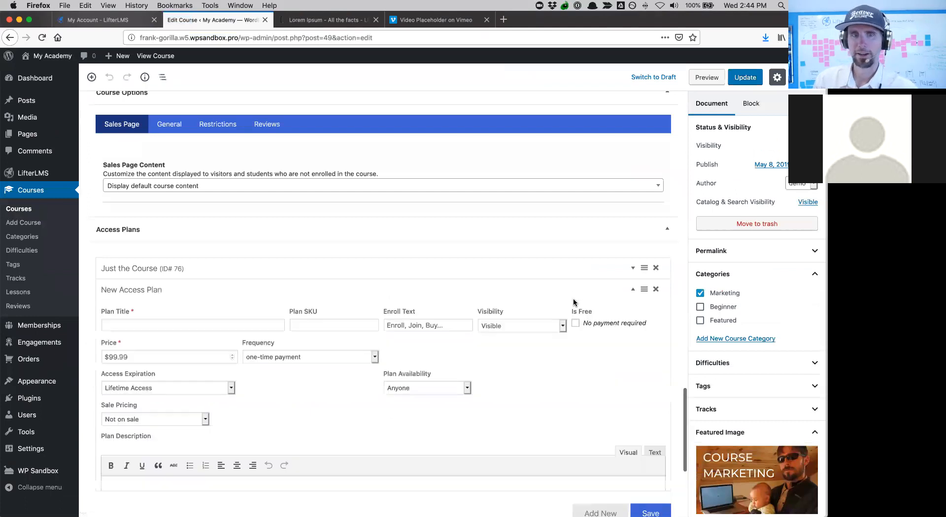
left_click(122, 321)
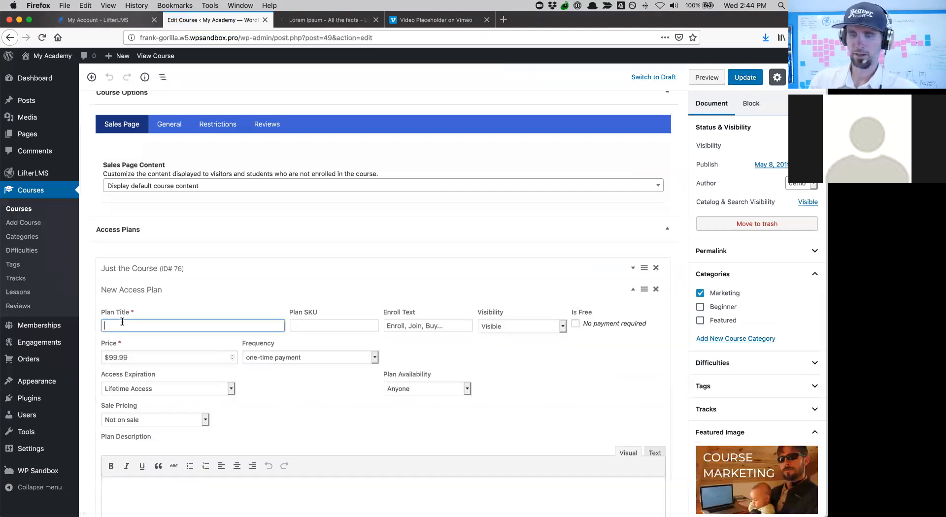
type("Just")
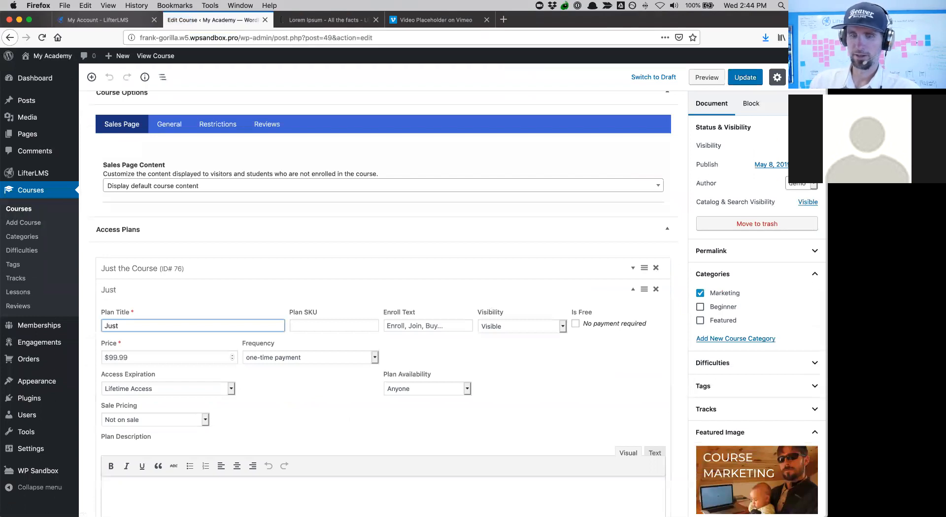
type(" the Course (Payment Pla")
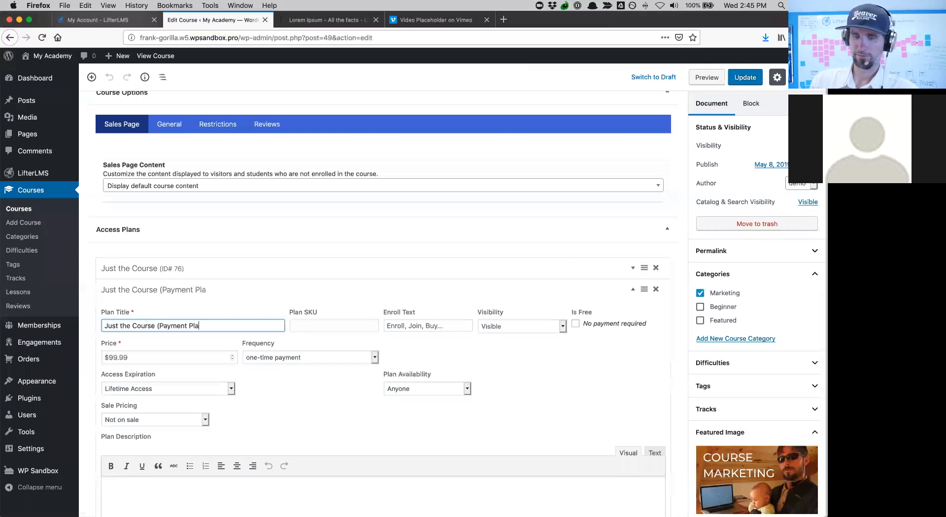
type("n)")
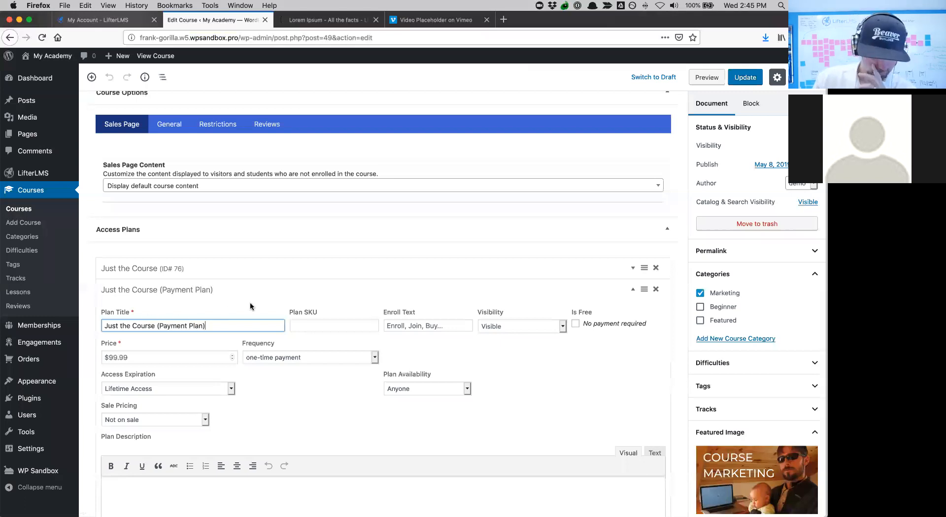
left_click(413, 325)
type("Buy Now")
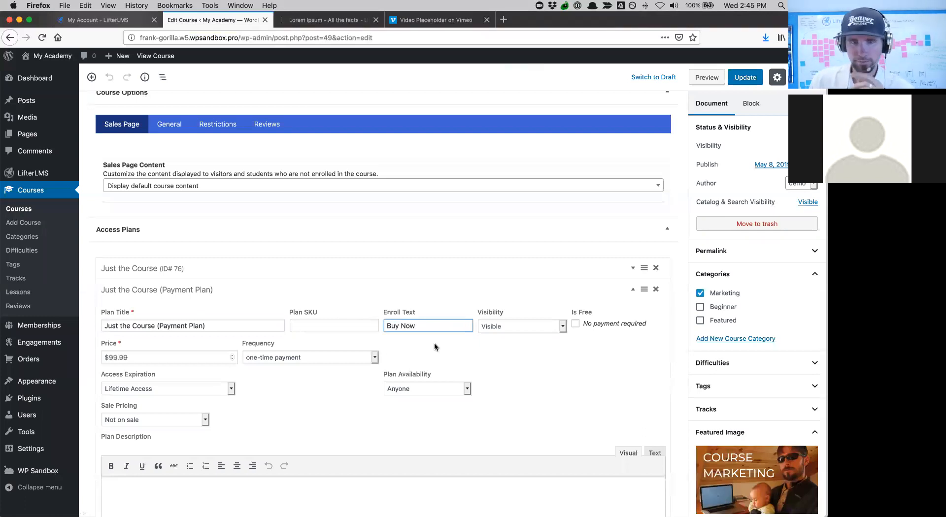
- Set the plan's price to 400, recurring every month for 3 months
left_click(170, 358)
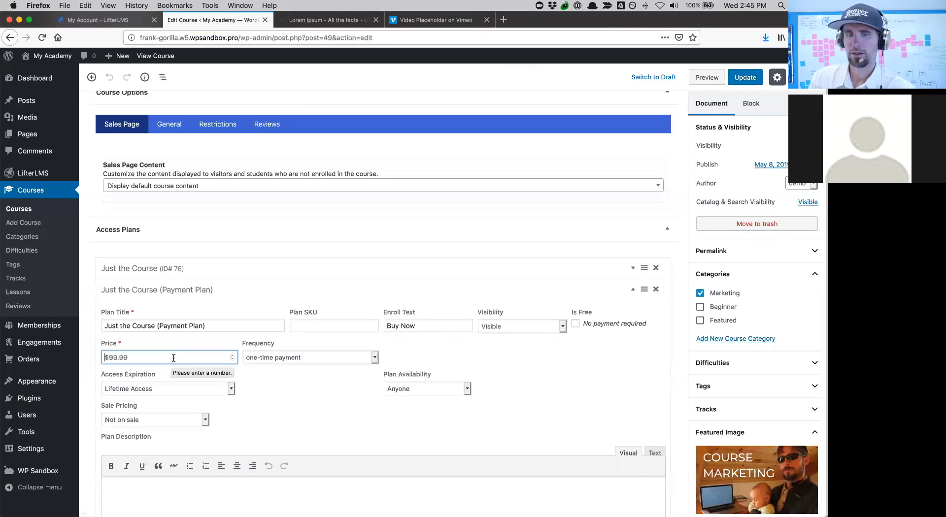
type("400")
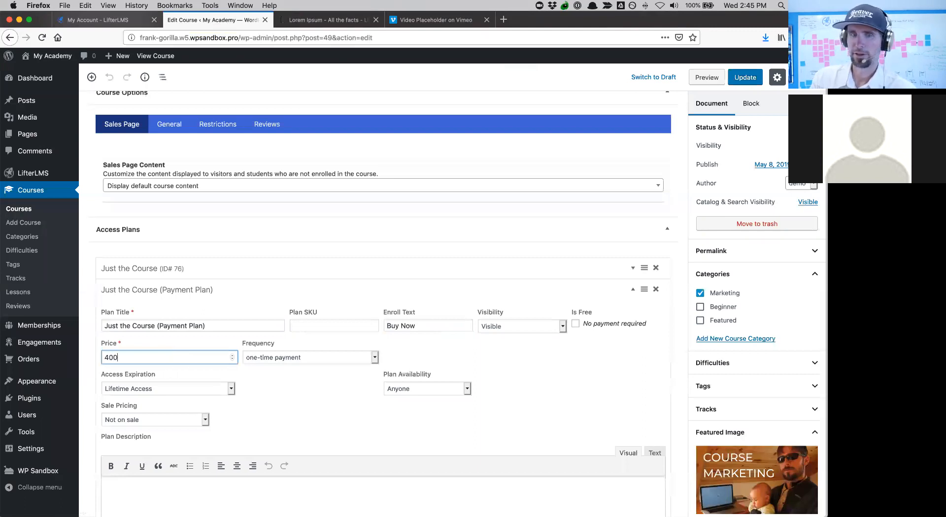
left_click(338, 356)
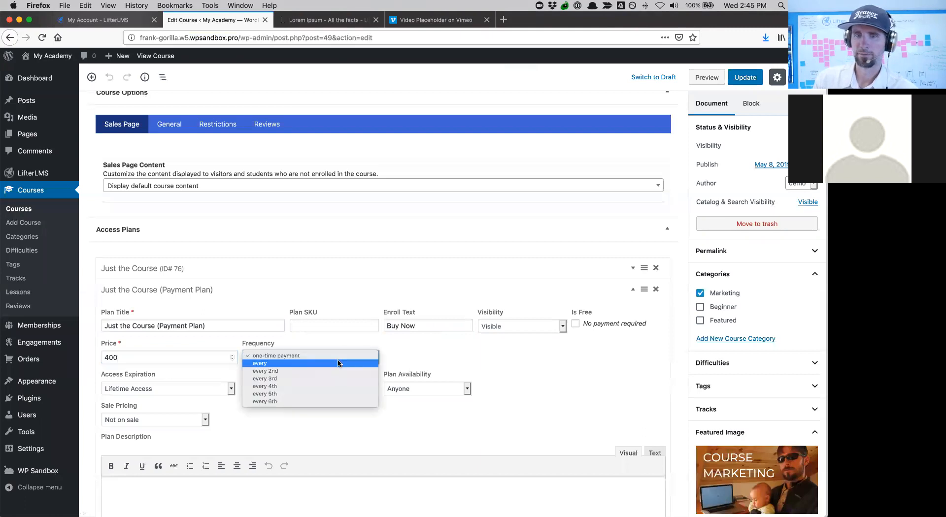
left_click(338, 363)
left_click(400, 357)
left_click(403, 367)
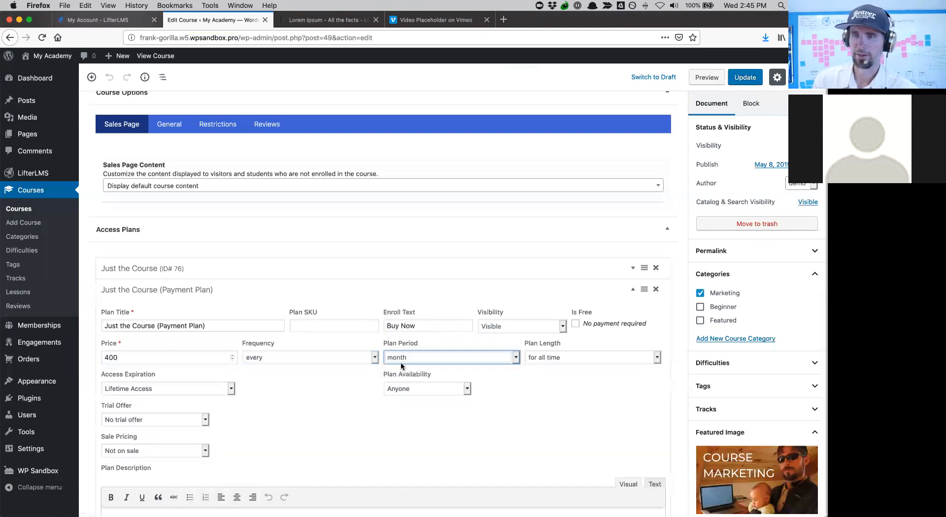
left_click(536, 359)
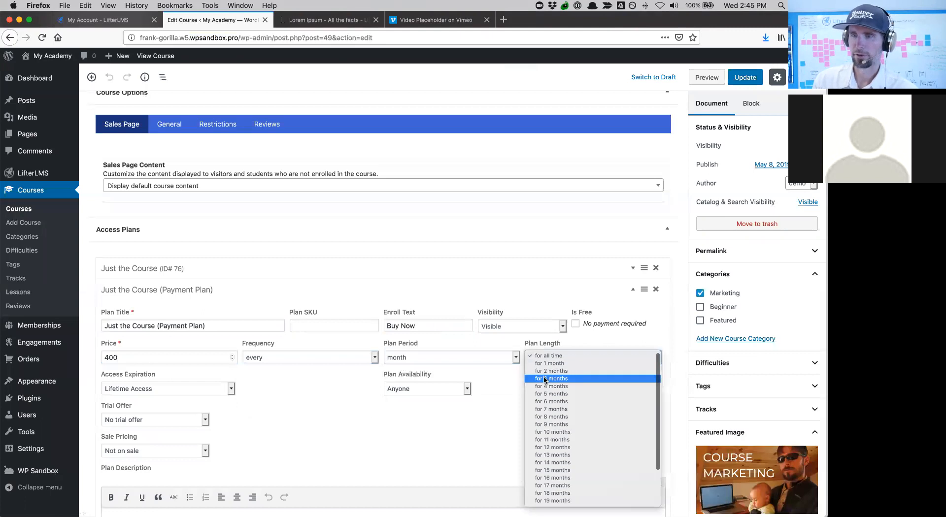
left_click(544, 378)
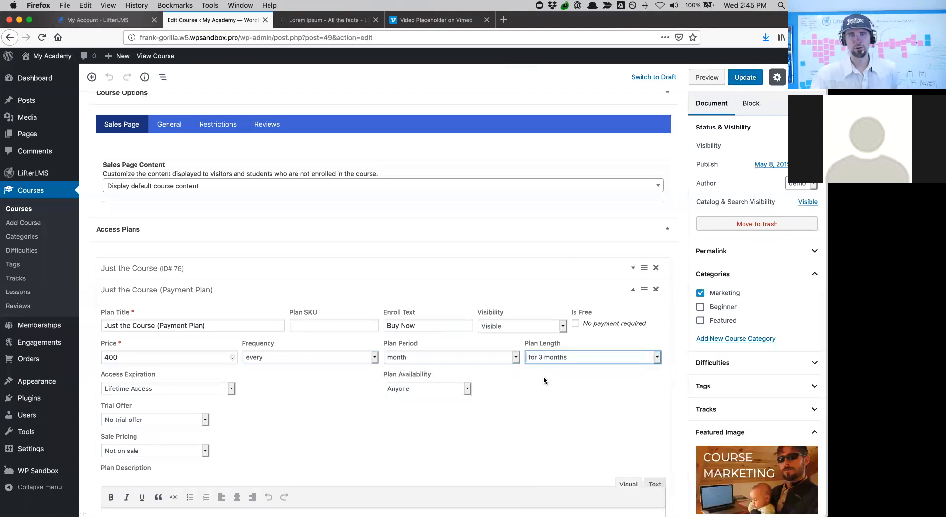
- Make access expire after 1 year and save the payment plan
left_click(141, 389)
left_click(133, 398)
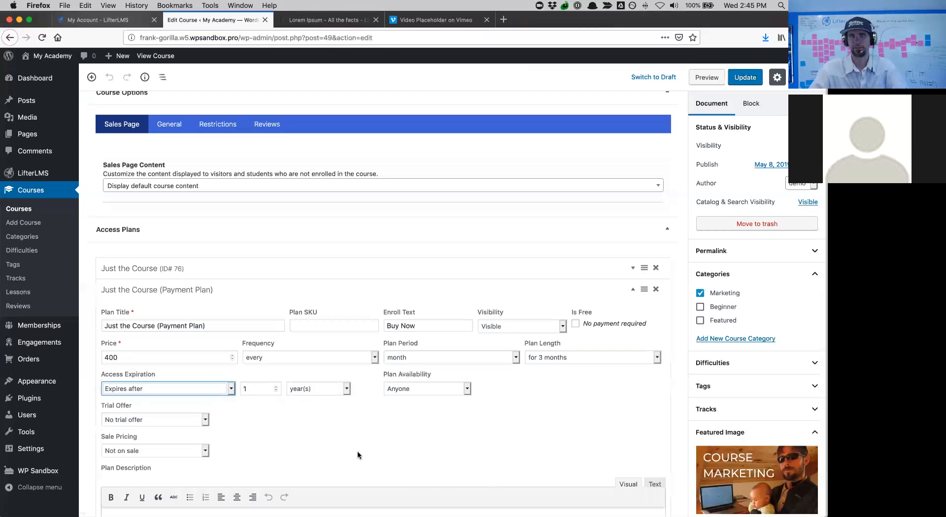
scroll(358, 455, "down", 2)
scroll(353, 443, "up", 5)
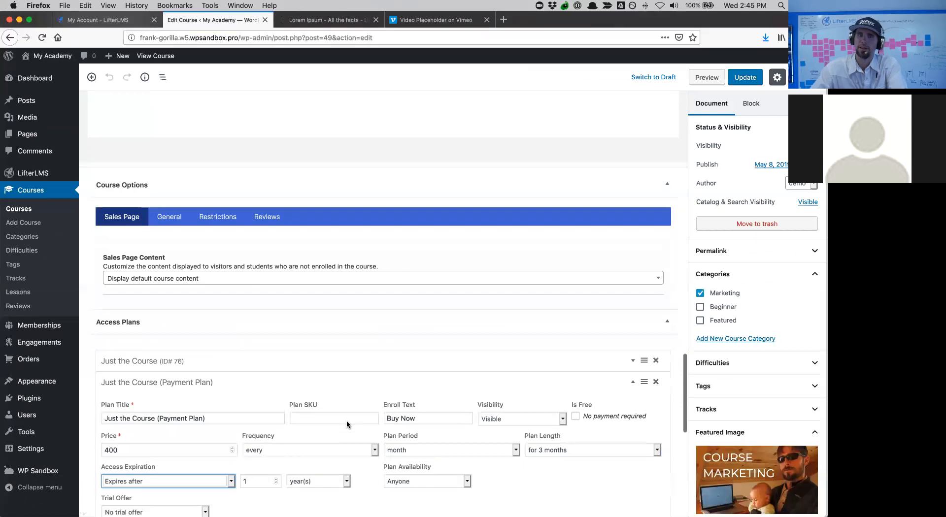
scroll(347, 421, "down", 2)
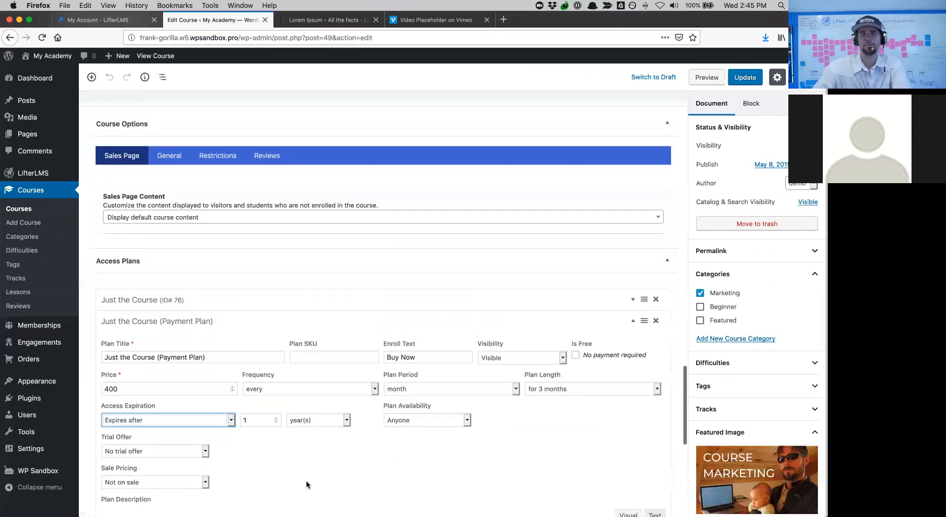
scroll(306, 482, "down", 2)
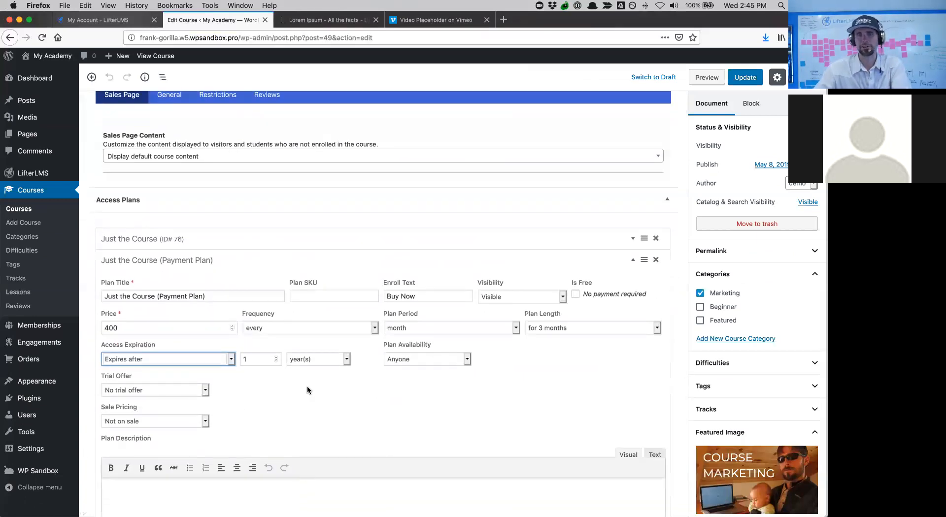
scroll(375, 358, "down", 4)
scroll(375, 360, "up", 1)
scroll(591, 414, "down", 3)
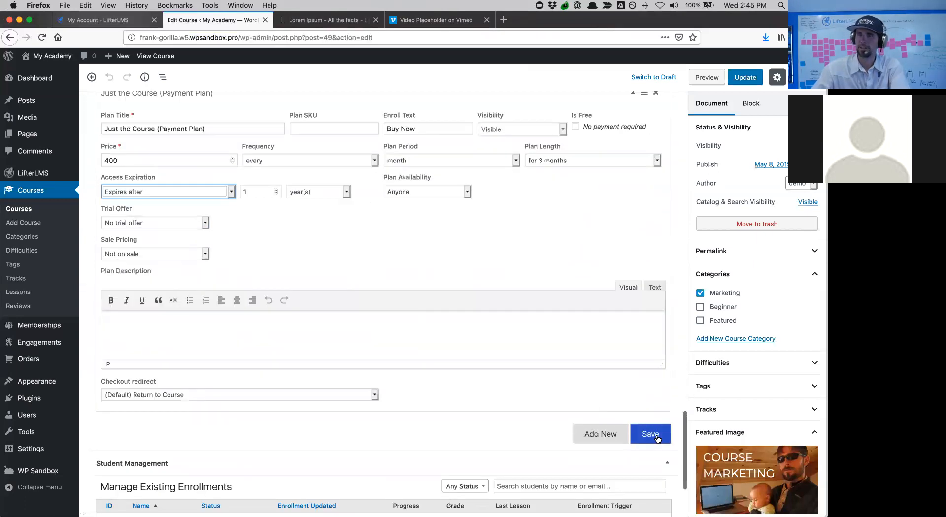
left_click(657, 438)
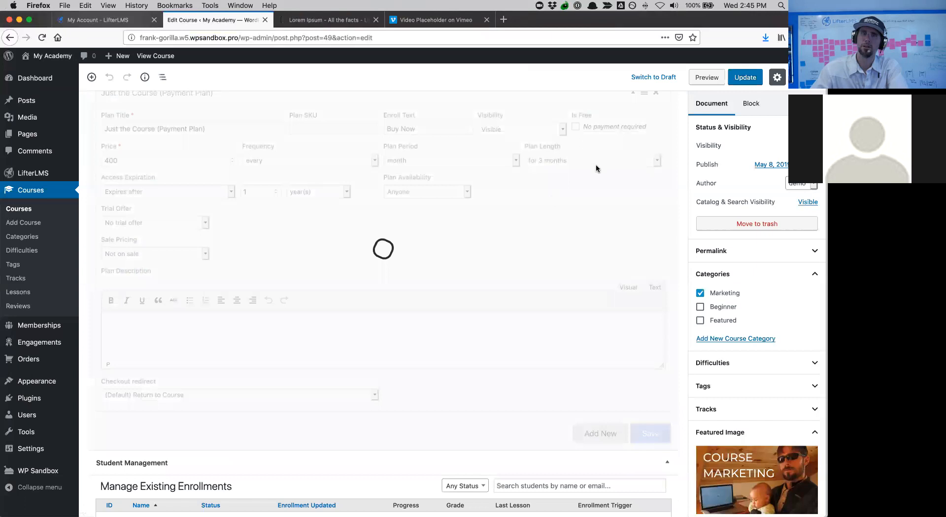
- Update the course, check both Just the Course plans on the live page, then return to editing
left_click(746, 78)
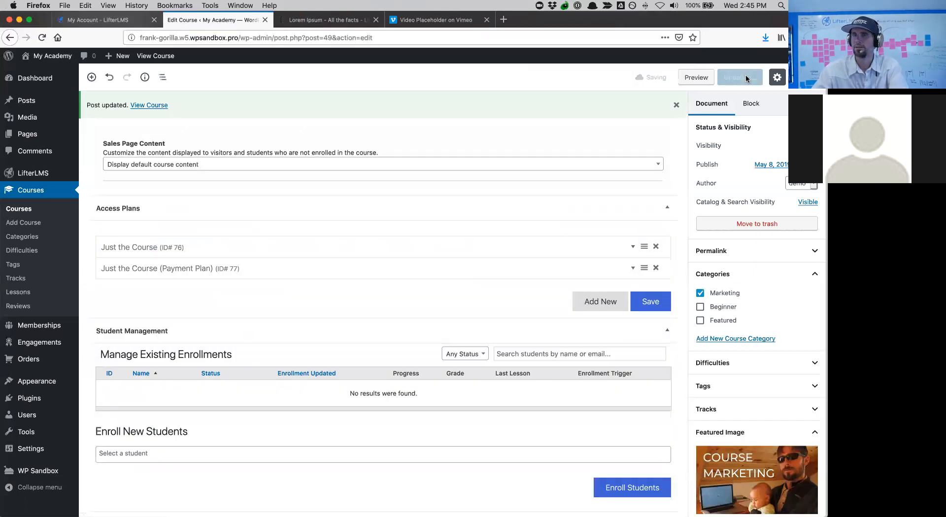
left_click(153, 106)
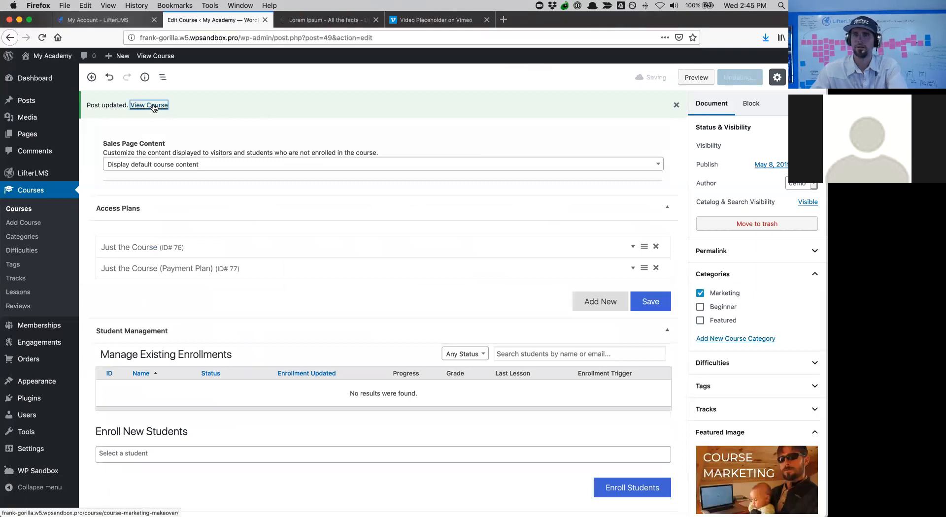
scroll(221, 265, "down", 8)
scroll(222, 265, "down", 5)
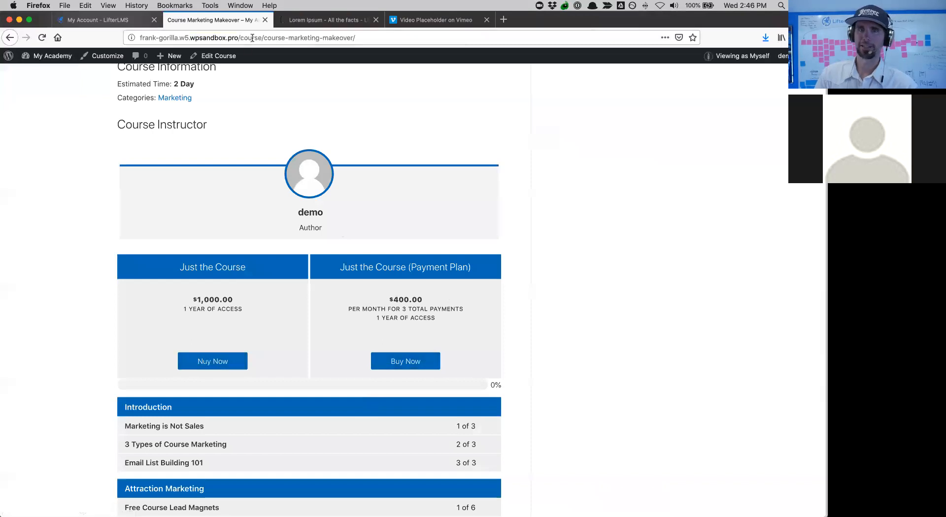
left_click(227, 59)
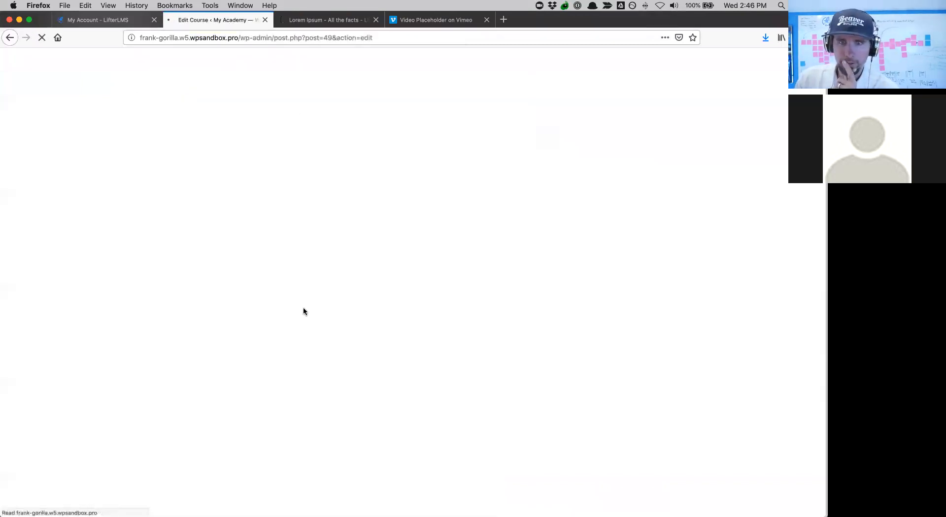
- Correct the Just the Course plan's enroll text to 'Buy Now', save the plan, and update the course
scroll(303, 309, "down", 15)
scroll(304, 309, "down", 4)
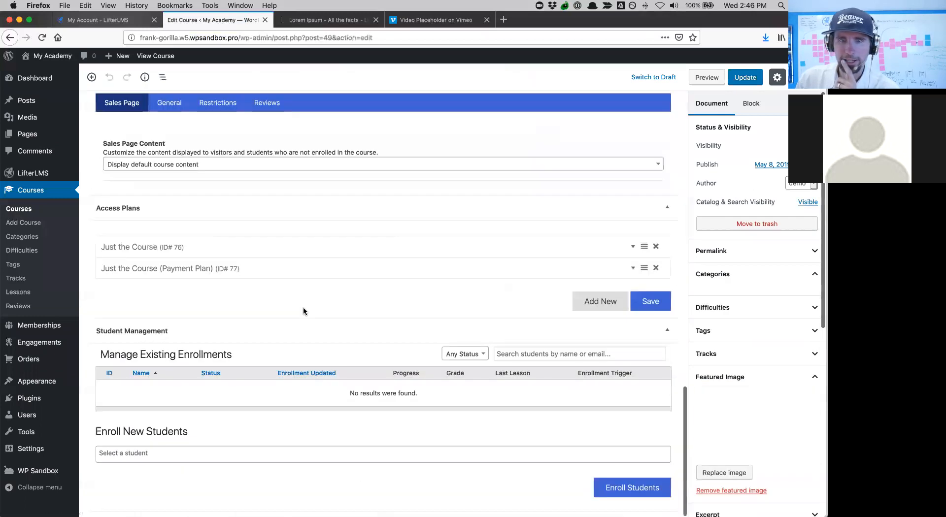
scroll(304, 309, "up", 2)
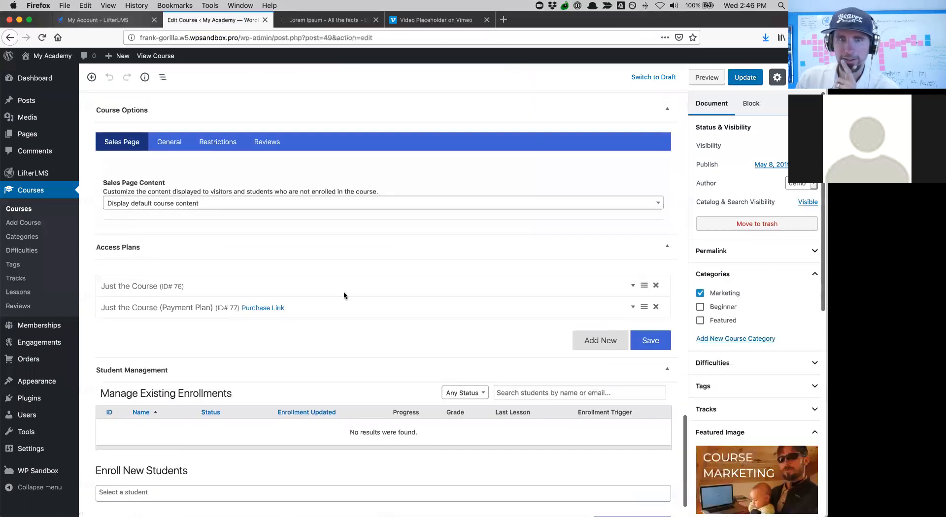
left_click(633, 286)
left_click(389, 324)
type("B")
scroll(388, 324, "down", 6)
left_click(648, 301)
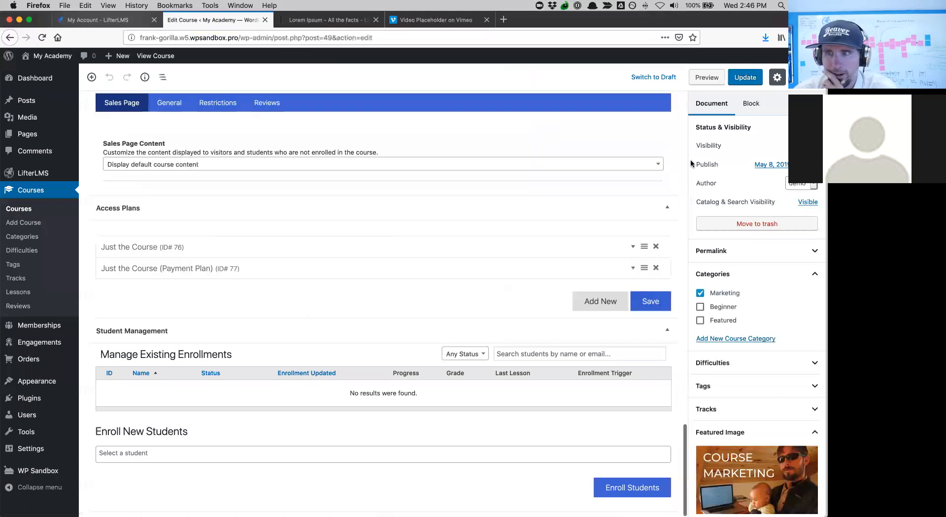
left_click(745, 77)
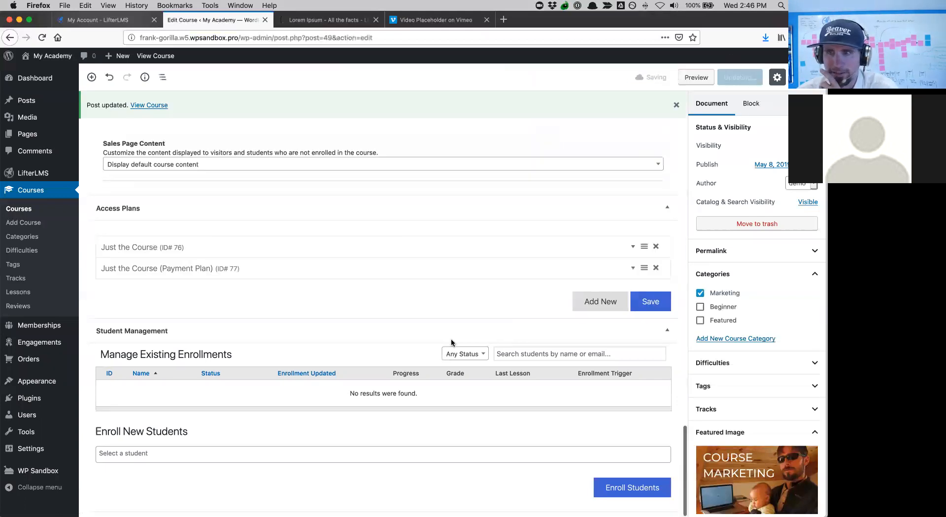
- Start a 'Course + Coaching' plan with Buy Now enroll text, price 10000, and access expiring after a set time
left_click(598, 302)
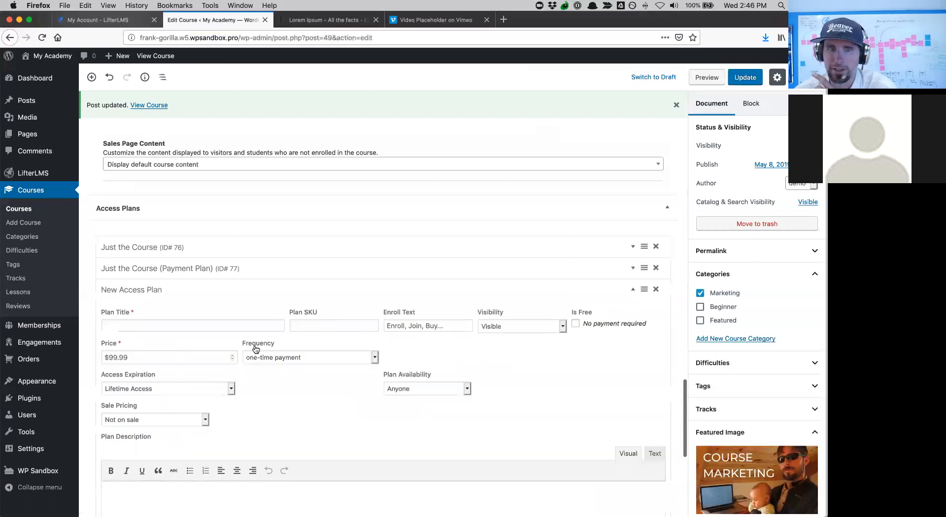
left_click(191, 326)
type("Course")
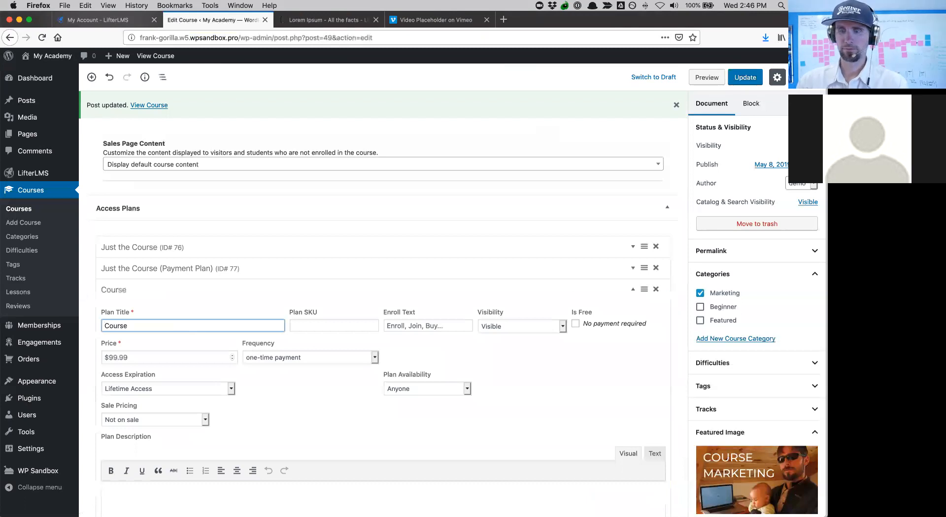
type(" + Coaching")
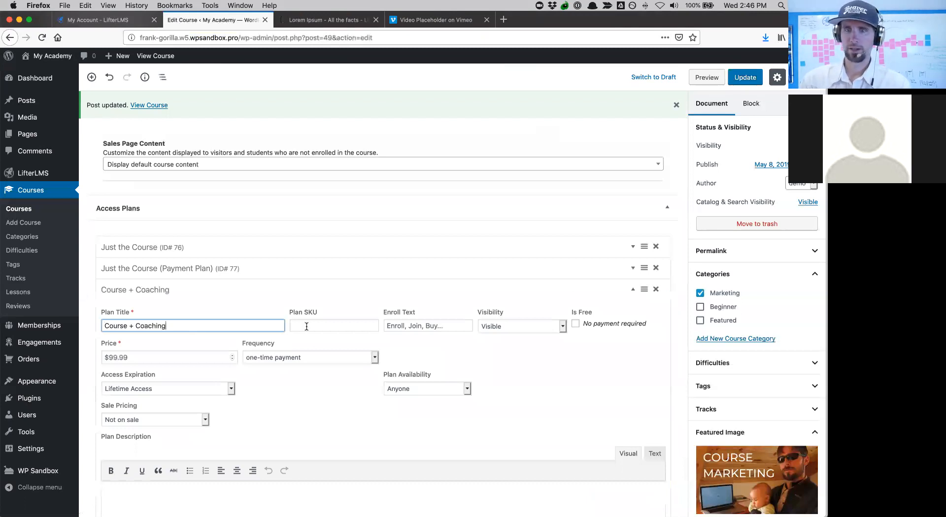
left_click(423, 325)
type("Buy Now")
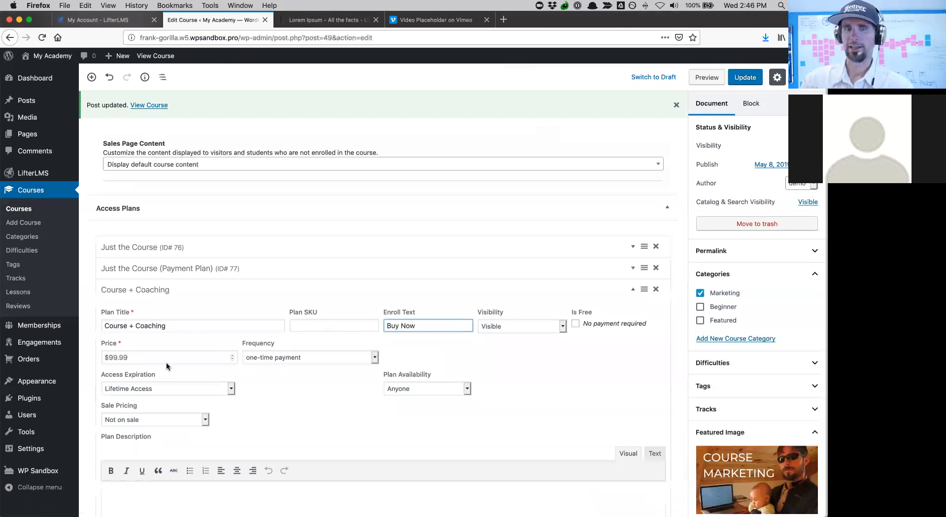
left_click(167, 363)
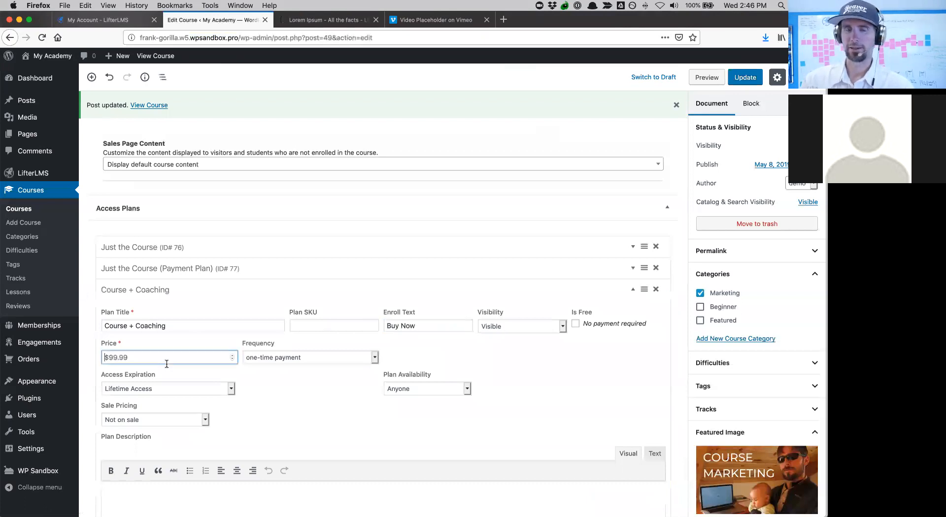
type("10000")
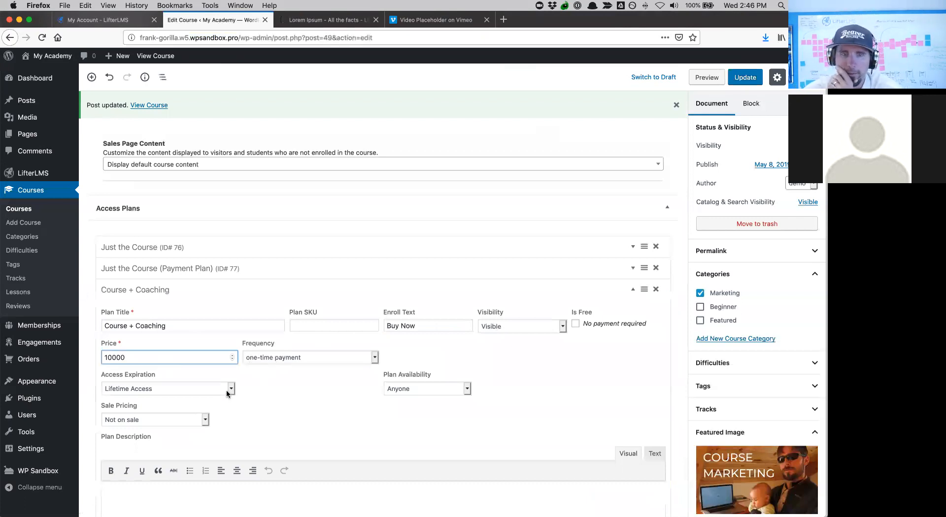
left_click(227, 389)
key("Down")
key("Return")
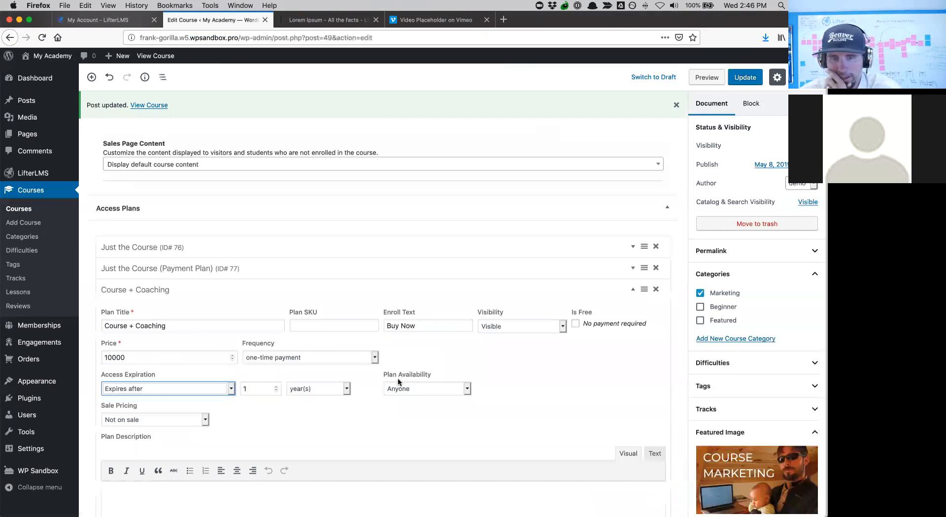
scroll(566, 432, "down", 4)
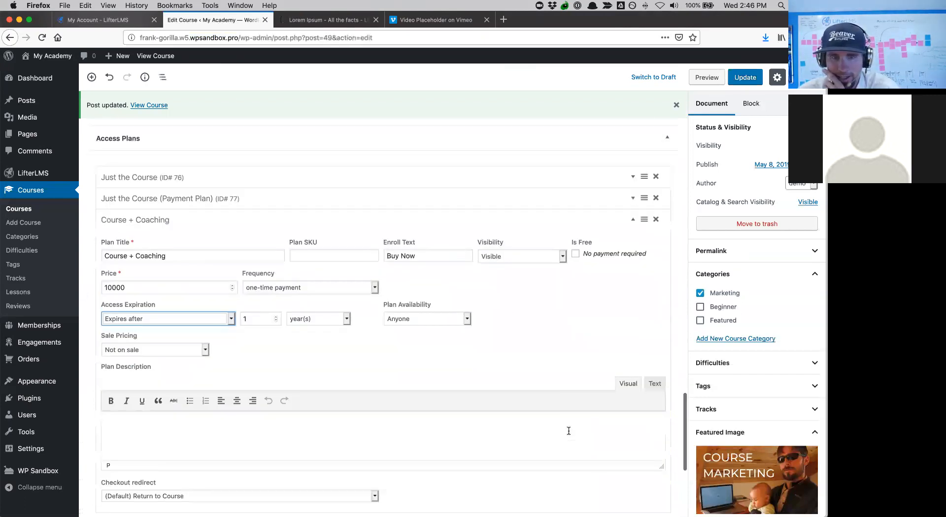
- Write three description bullets (unlimited email access, Monthly 1:1 Coaching Sessions, Personalized Action Plan) and save the plan
left_click(220, 414)
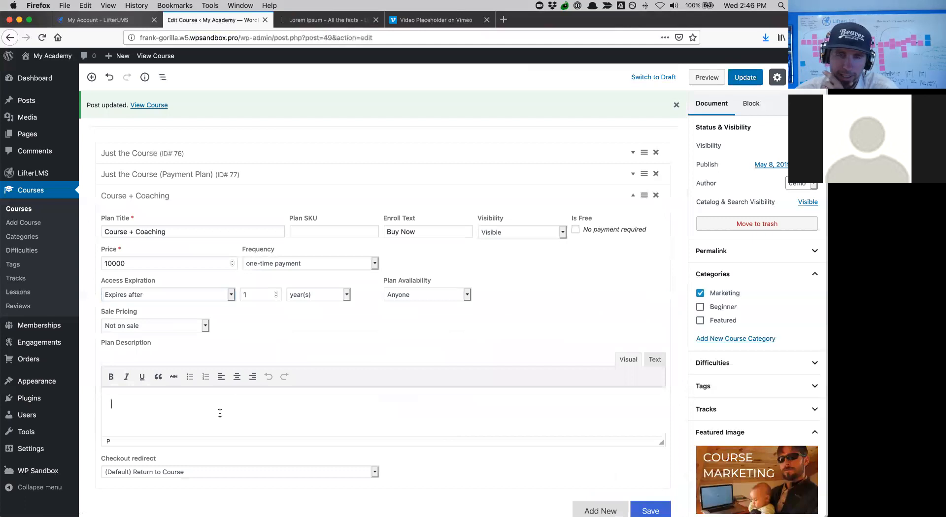
left_click(190, 377)
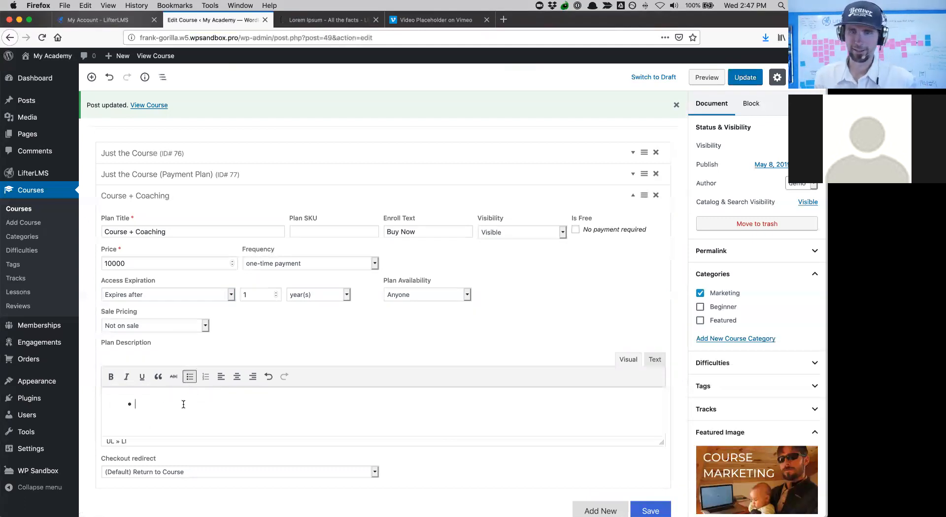
type("Ulimited Ema")
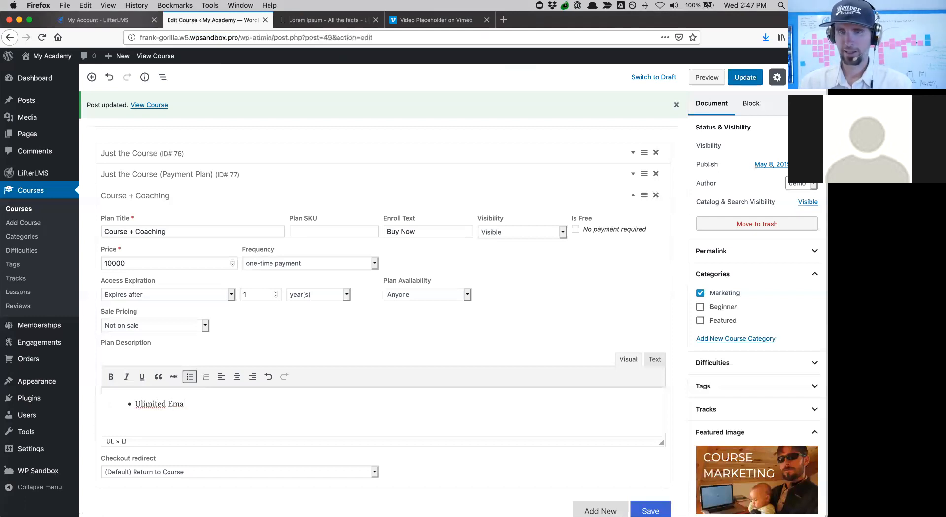
type("il Access ")
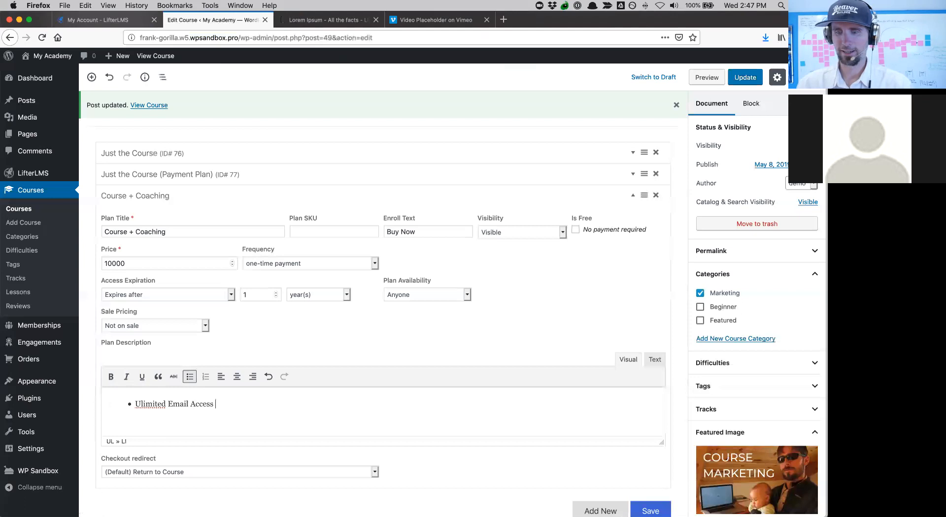
type("to Chris")
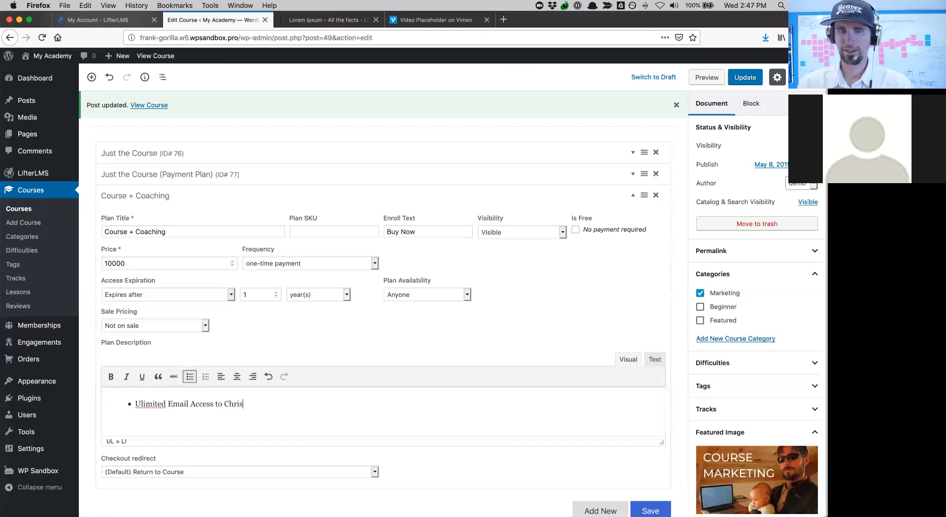
key("Return")
type("1")
key("BackSpace")
type("M")
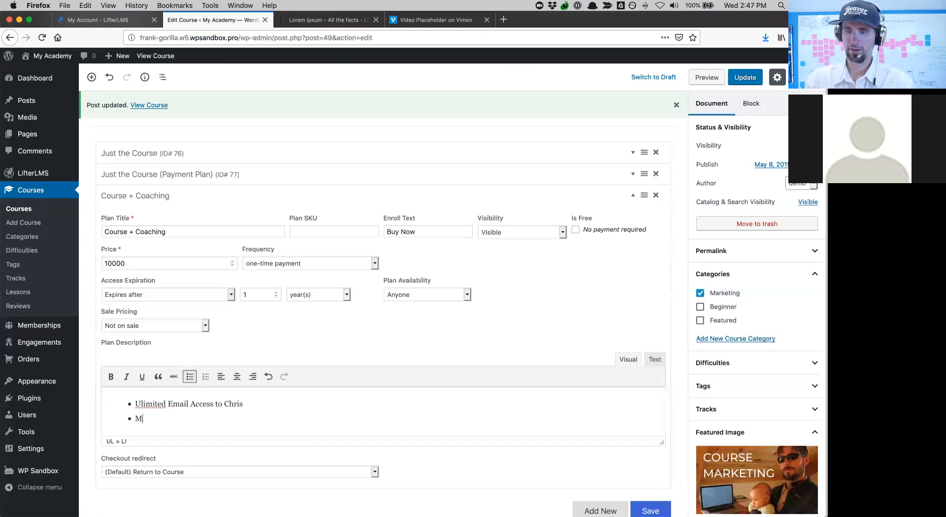
type("onthly 1:1 Coach")
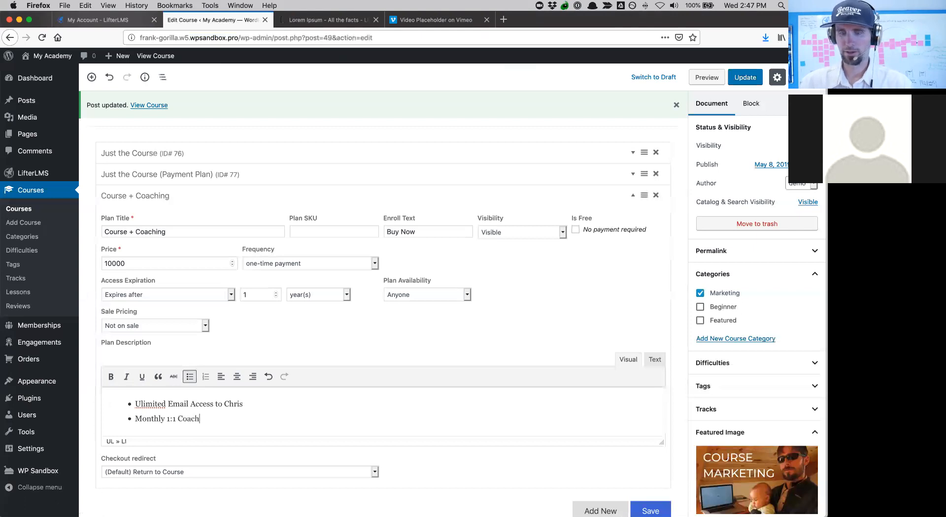
type("ling Session")
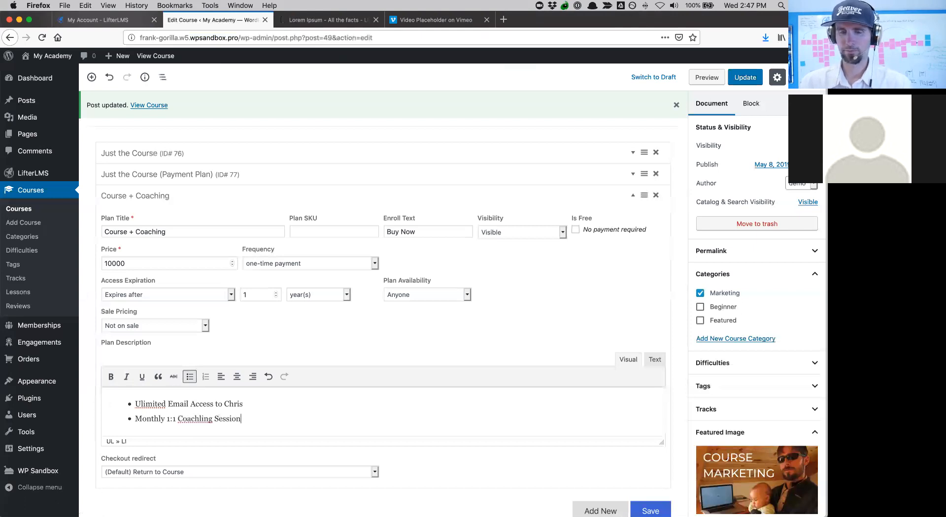
type("s")
key("Return")
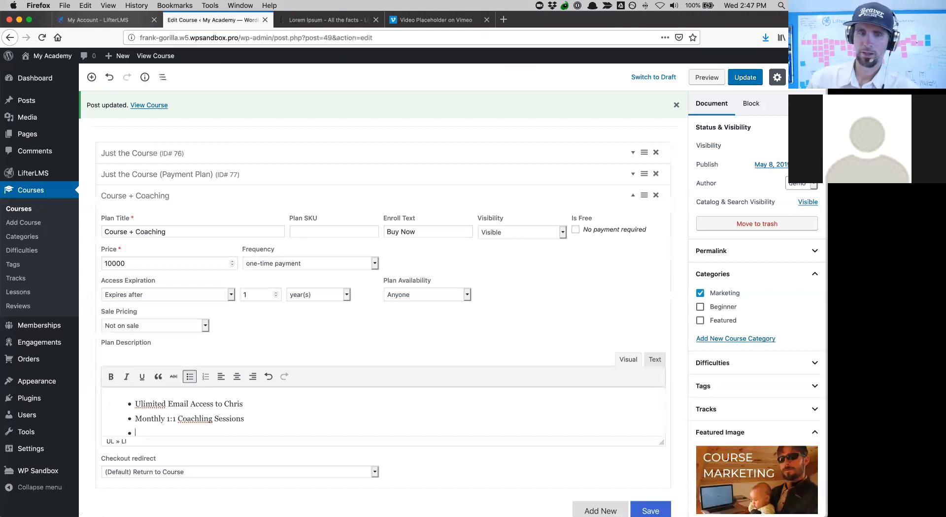
scroll(384, 412, "down", 1)
type("Pers")
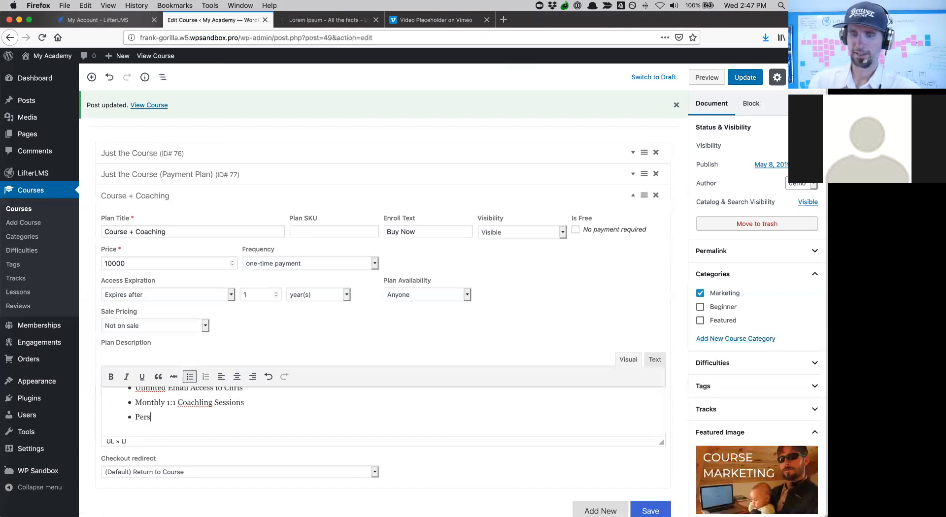
type("onalized Action Plan")
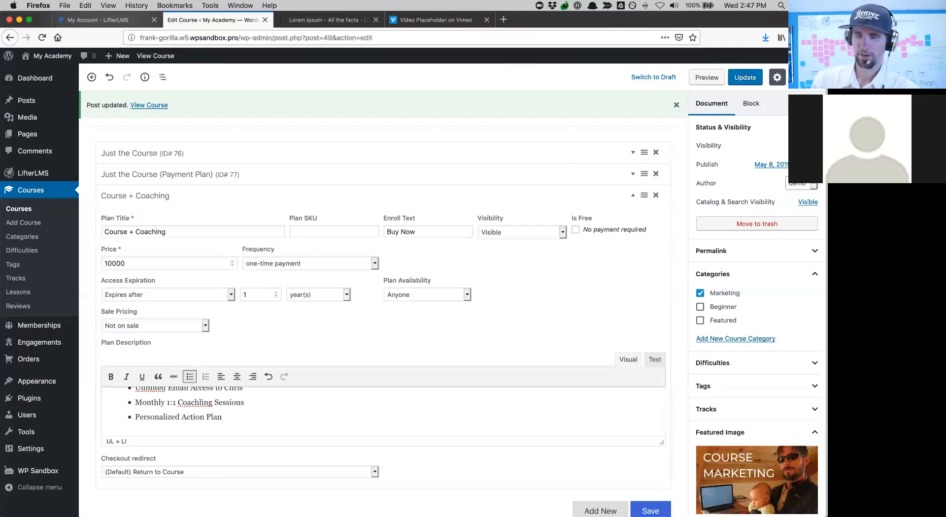
left_click(640, 508)
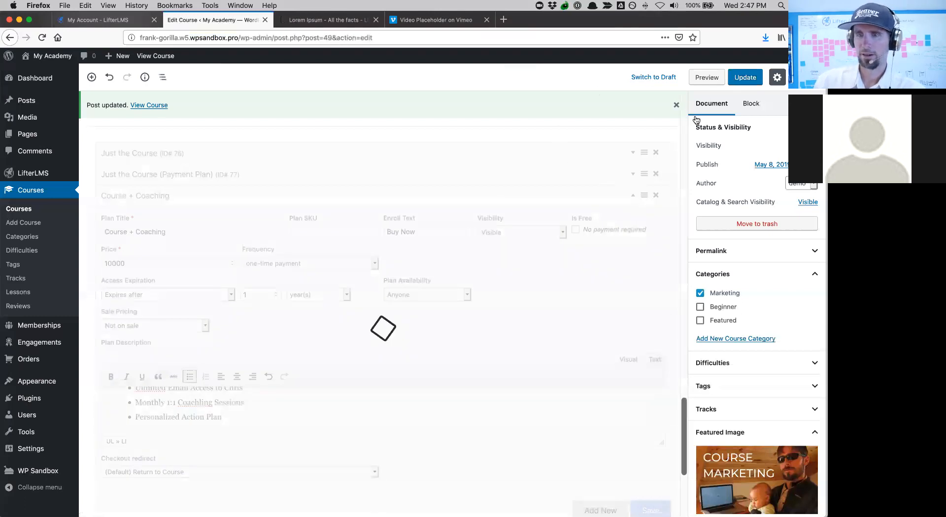
- Update Course Marketing Makeover with its three access plans and view the live course page
left_click(740, 77)
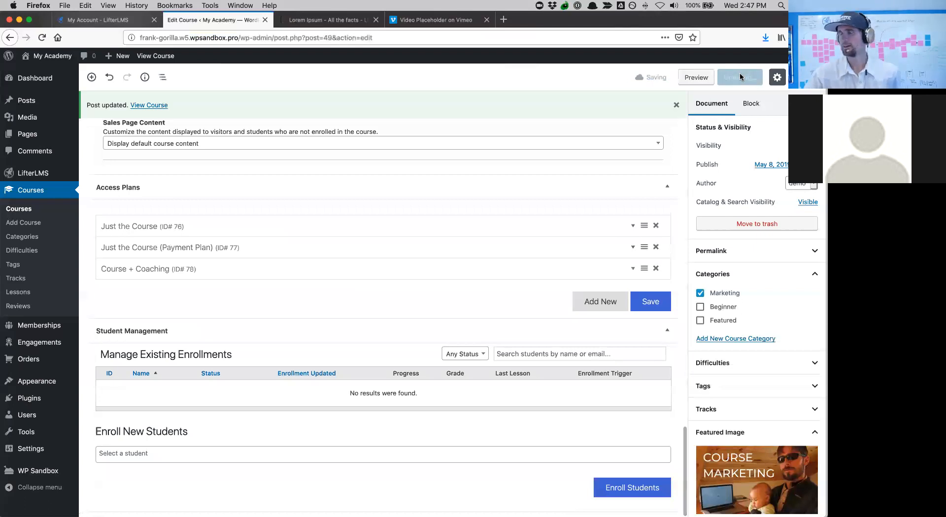
scroll(338, 225, "up", 5)
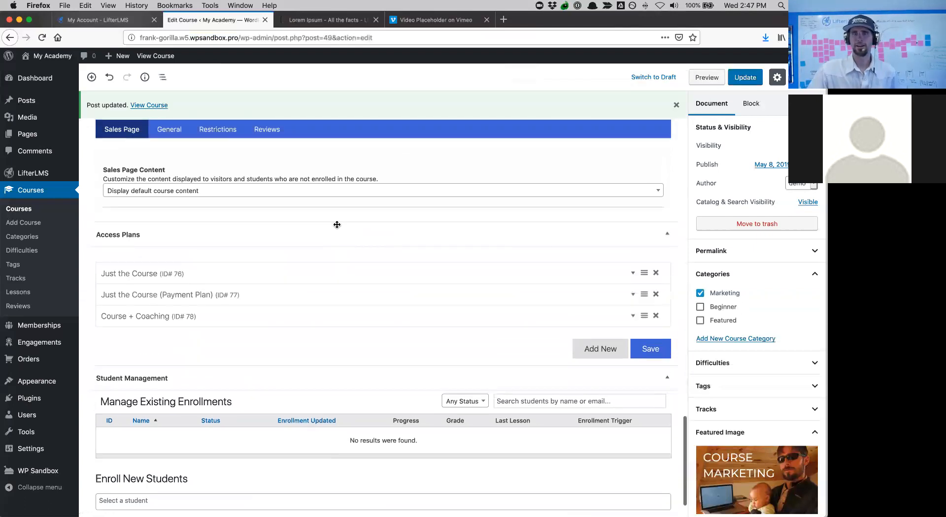
left_click(149, 104)
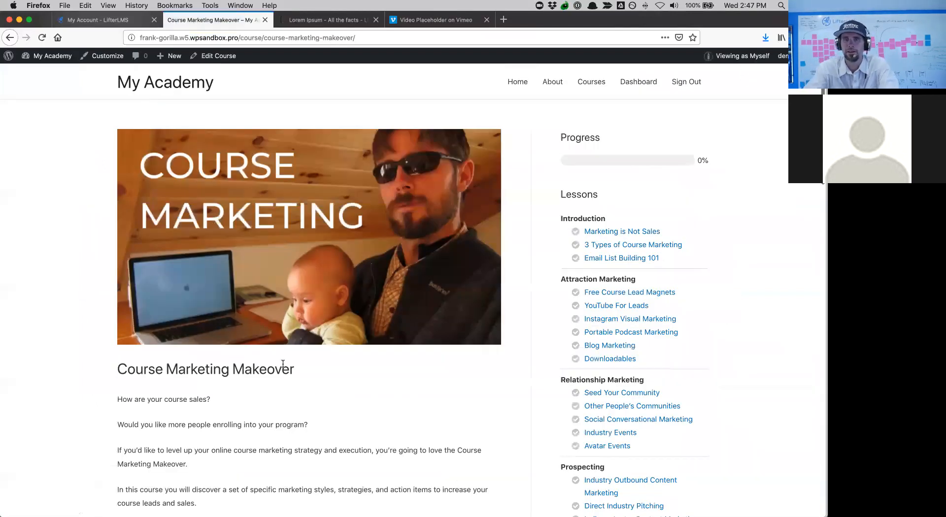
scroll(283, 363, "down", 5)
scroll(282, 363, "down", 10)
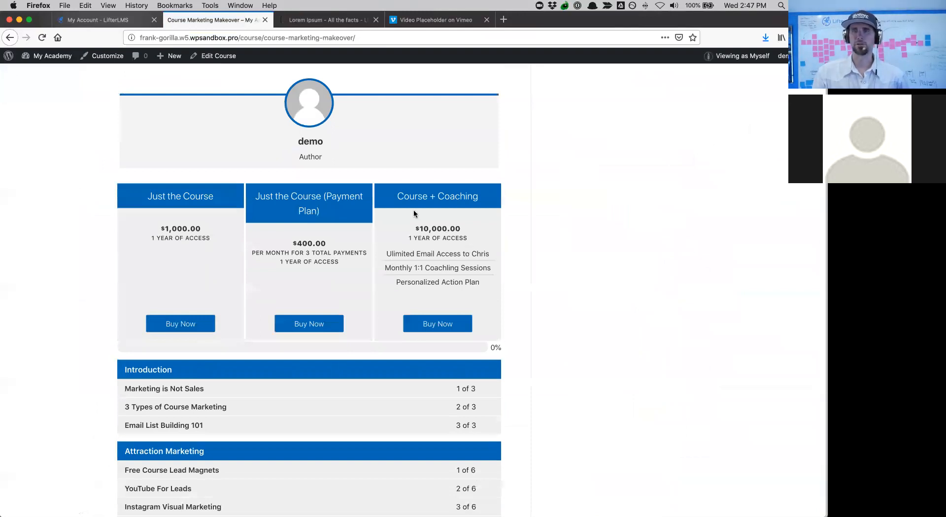
scroll(428, 295, "down", 5)
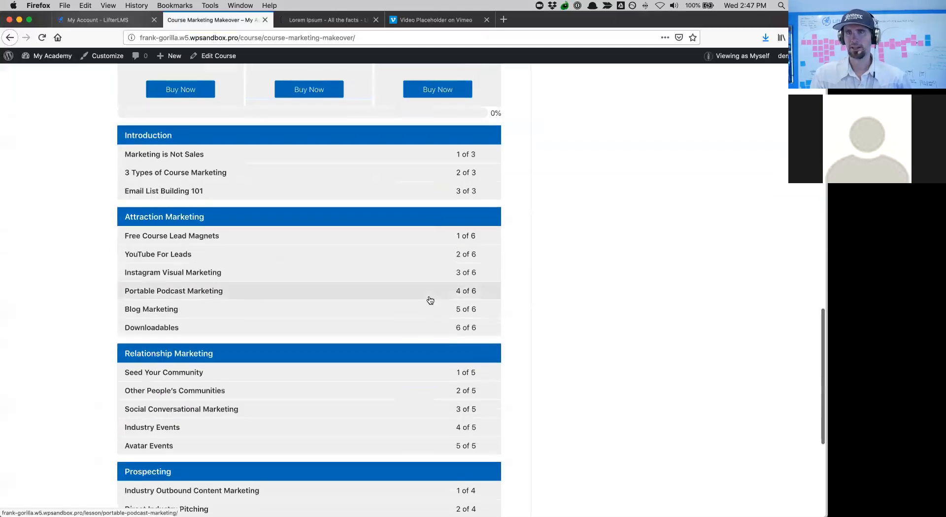
scroll(429, 298, "up", 4)
scroll(430, 300, "up", 5)
scroll(428, 299, "down", 3)
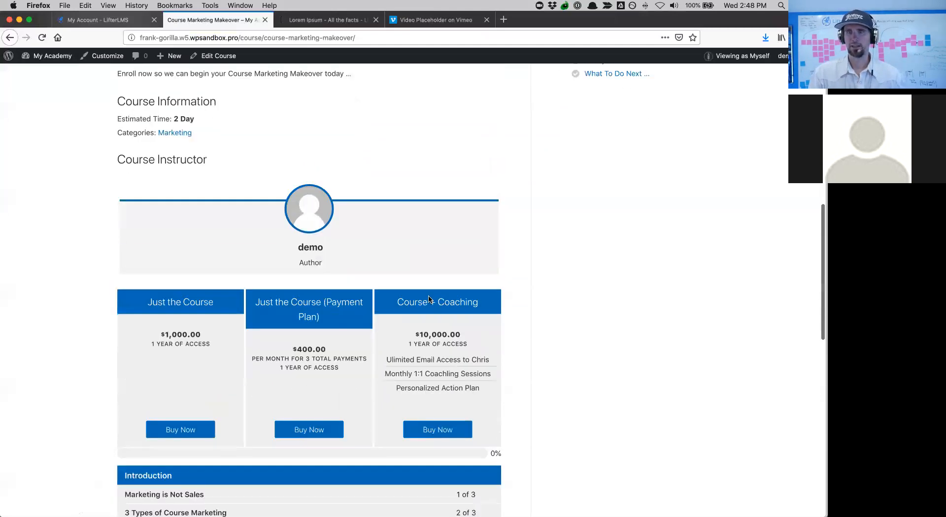
scroll(428, 295, "up", 7)
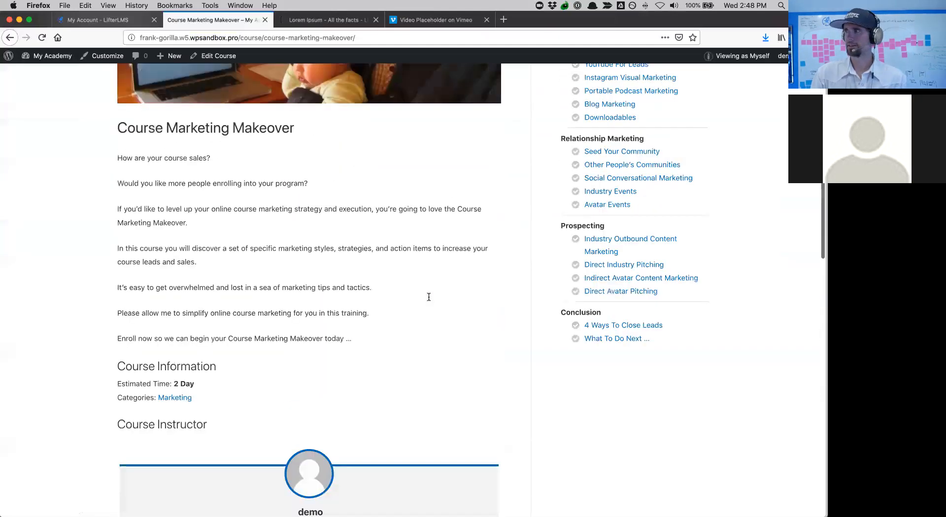
scroll(429, 297, "up", 4)
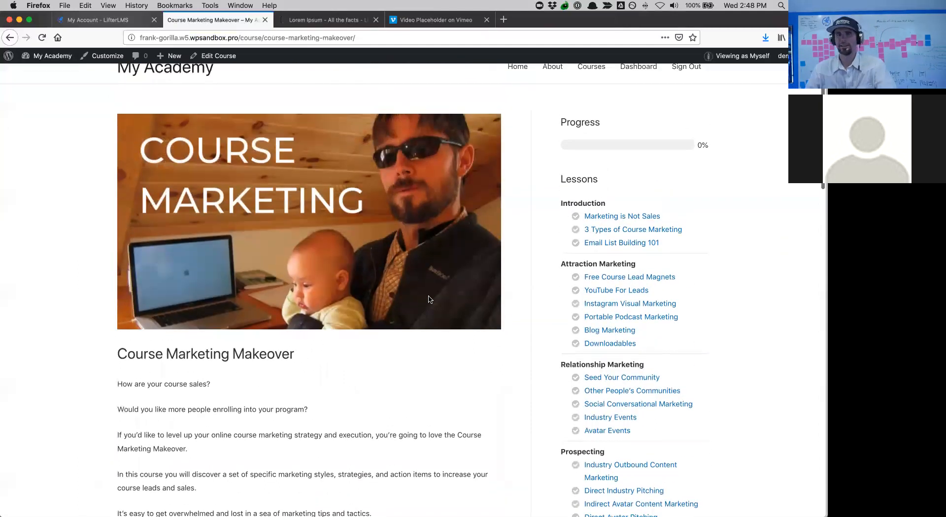
scroll(429, 299, "down", 15)
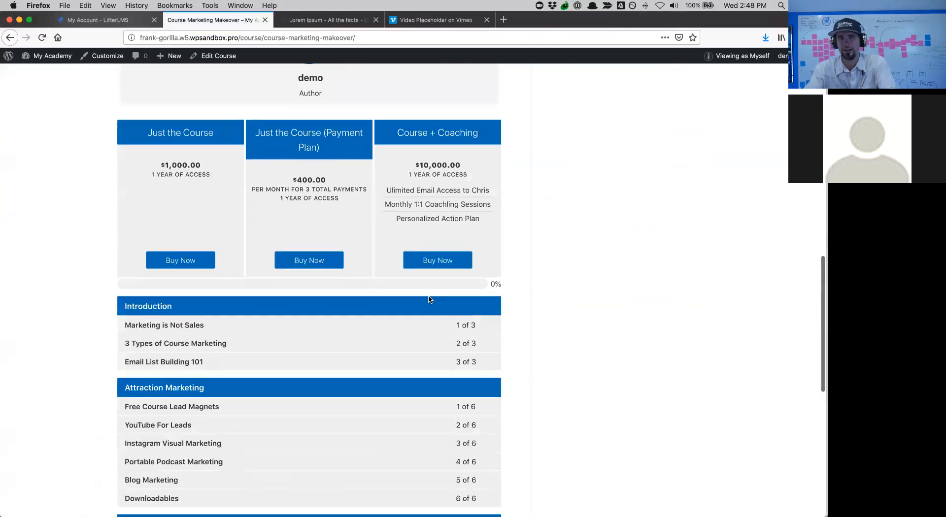
scroll(428, 299, "up", 2)
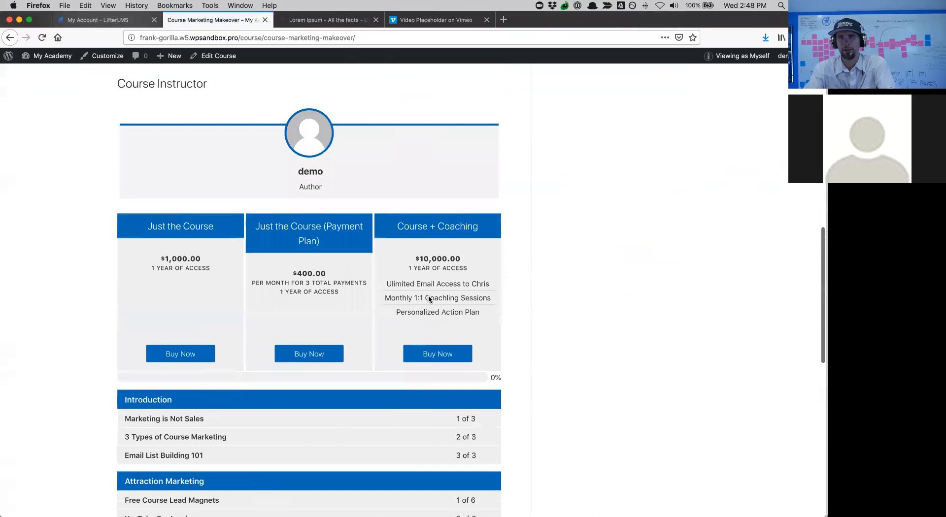
scroll(429, 300, "up", 3)
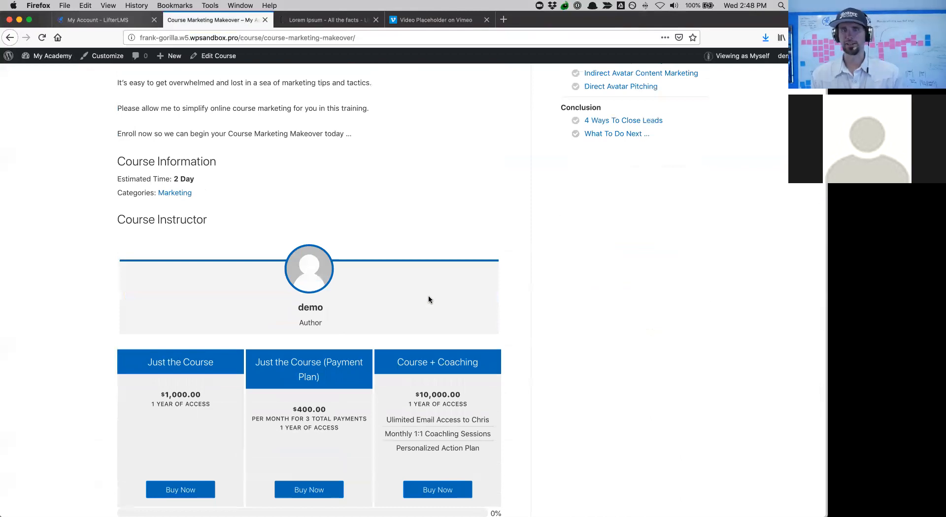
scroll(429, 299, "up", 10)
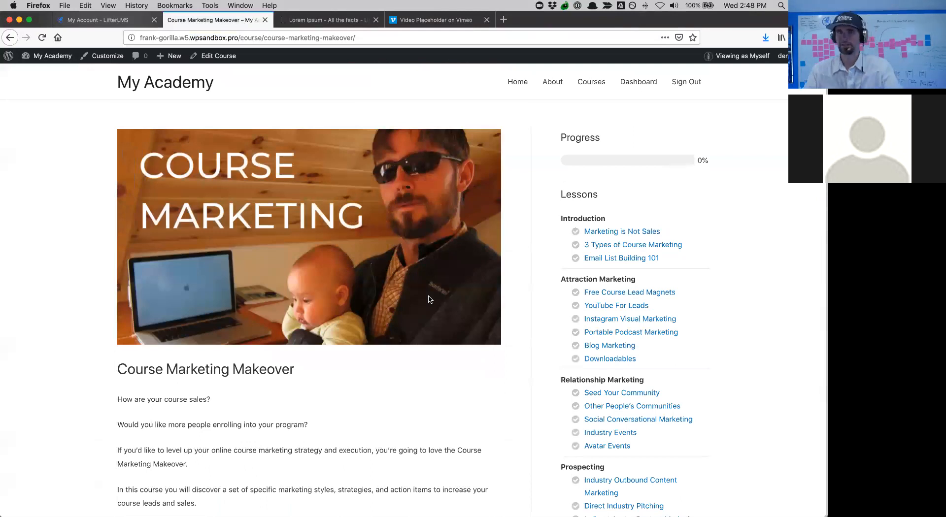
scroll(429, 299, "down", 15)
scroll(429, 299, "up", 4)
scroll(429, 300, "up", 10)
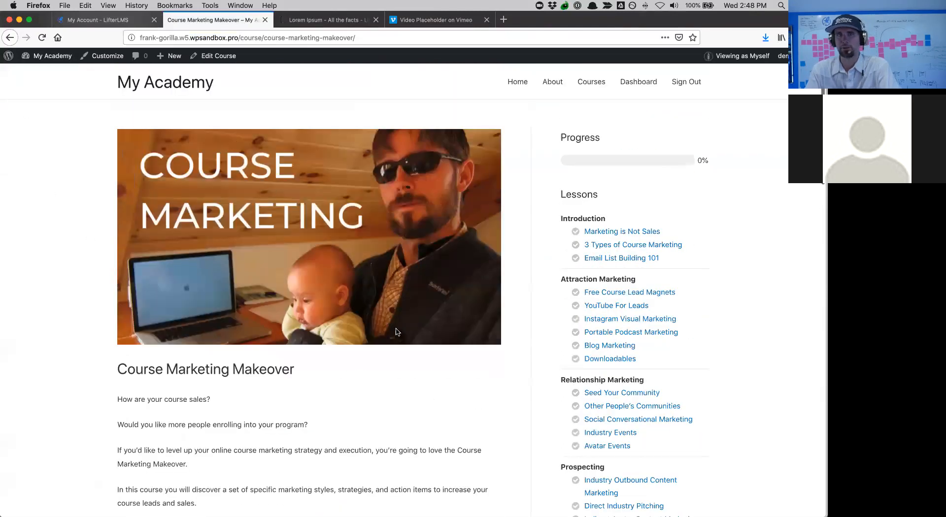
- Open the Marketing is Not Sales lesson page, then return to the Course Marketing Makeover page
left_click(612, 232)
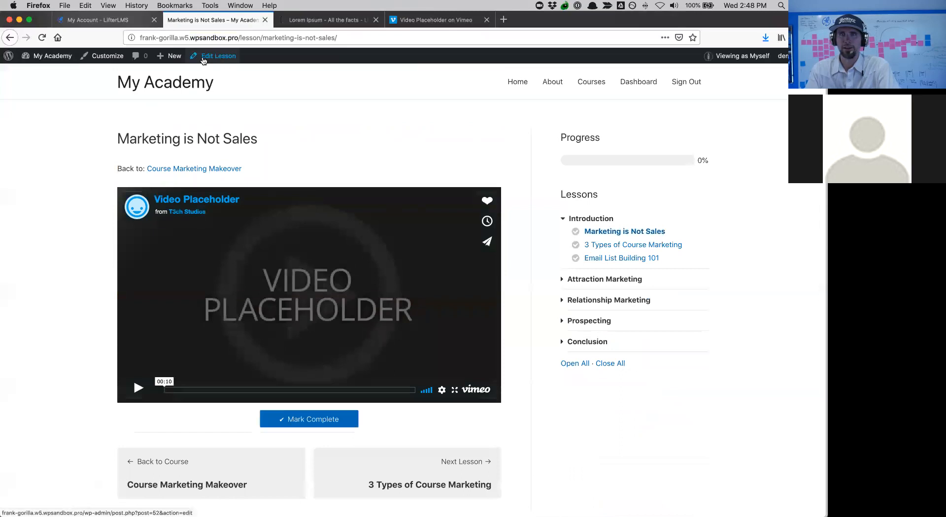
mouse_move(169, 58)
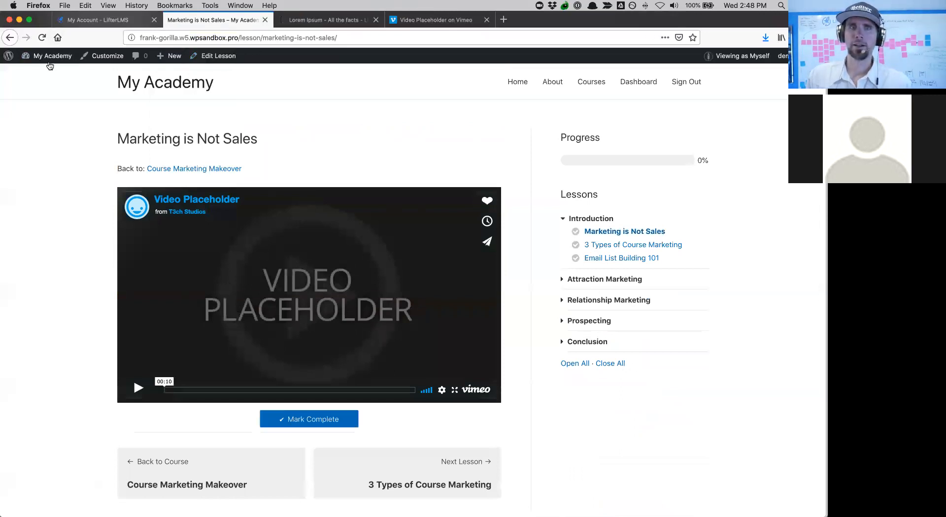
mouse_move(50, 67)
left_click(185, 169)
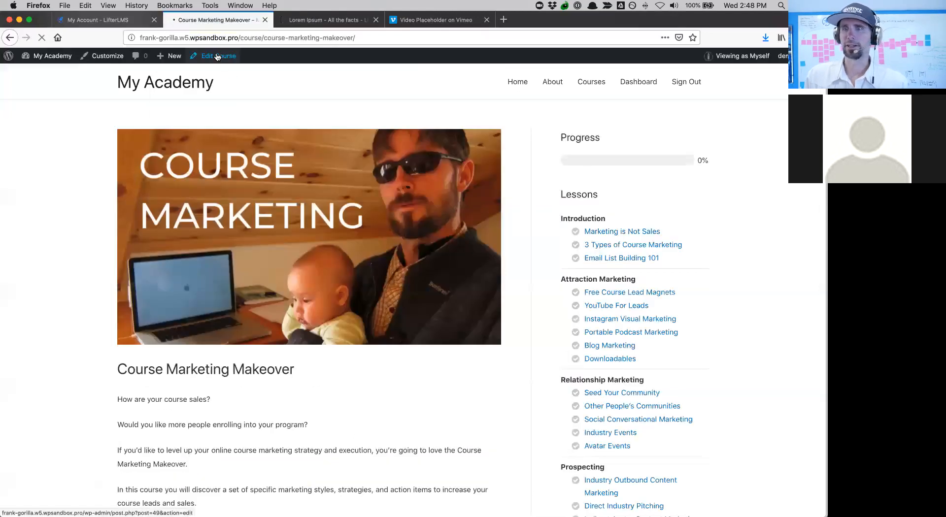
- Edit Course Marketing Makeover and launch its course builder
left_click(217, 56)
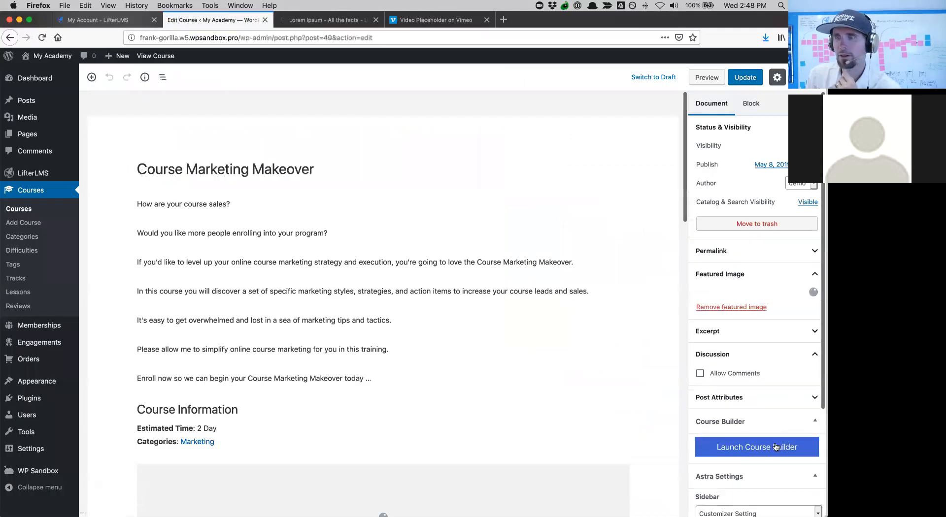
scroll(736, 342, "down", 5)
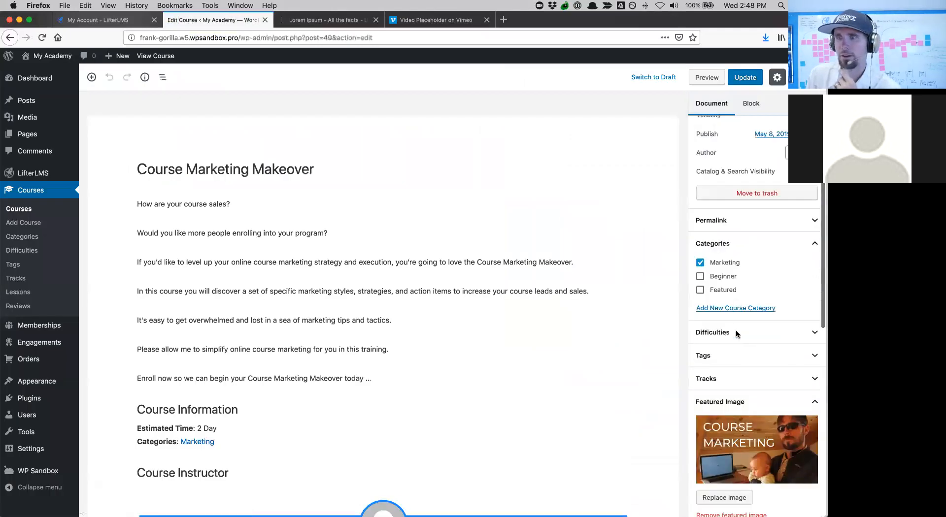
scroll(736, 342, "down", 3)
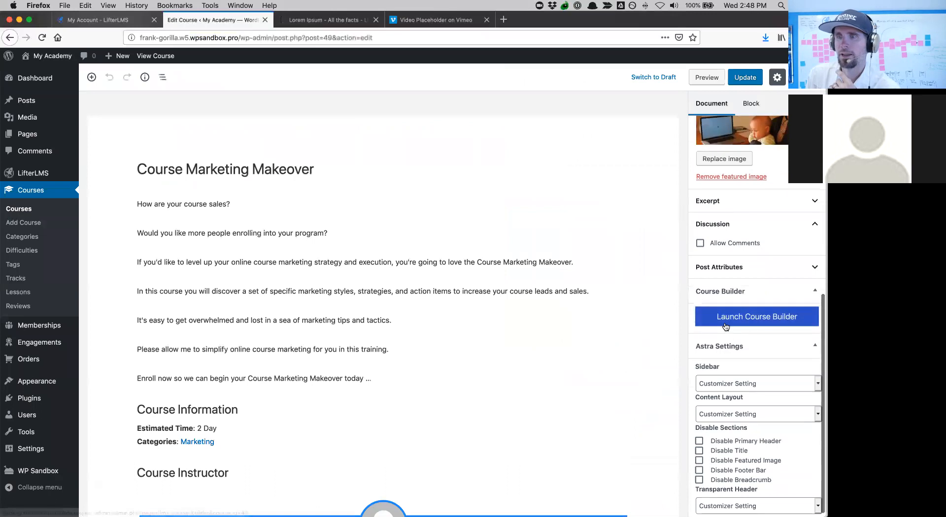
left_click(726, 325)
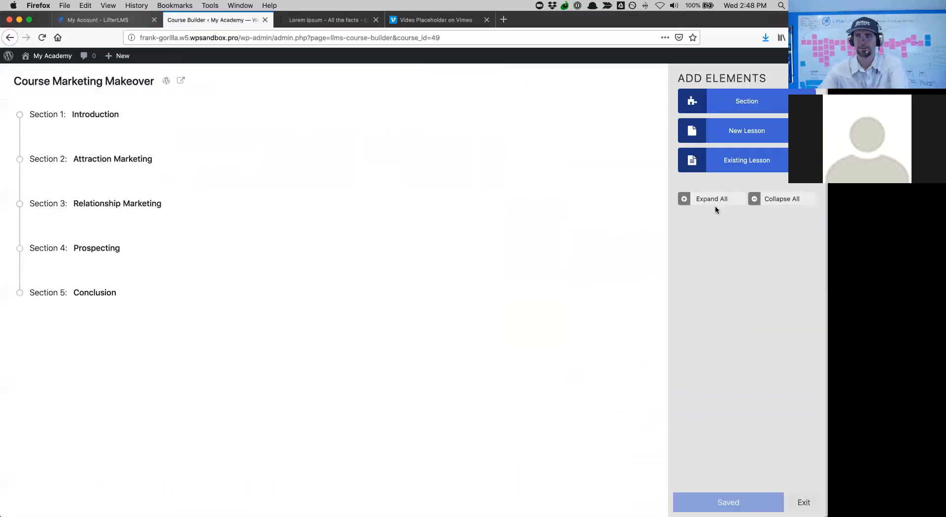
- Expand all sections and create a new quiz for Lesson 1, Marketing is Not Sales
left_click(709, 198)
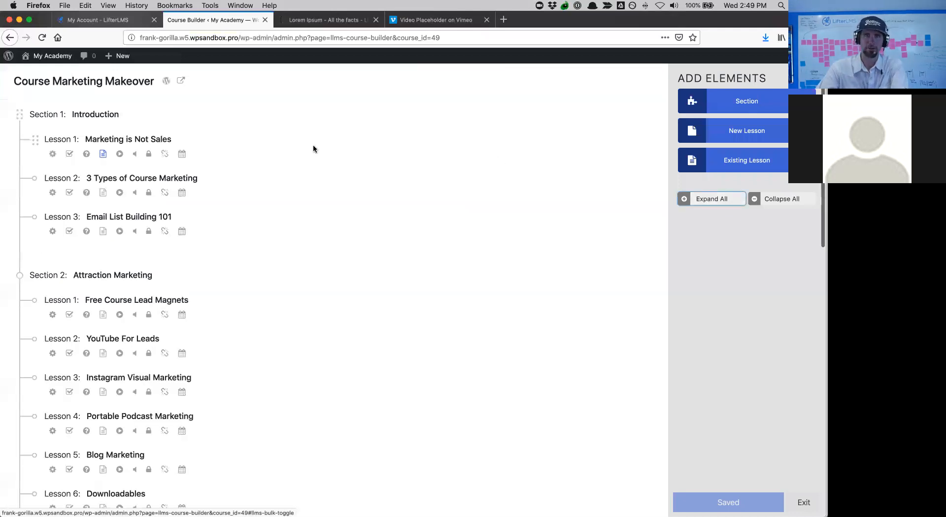
left_click(87, 154)
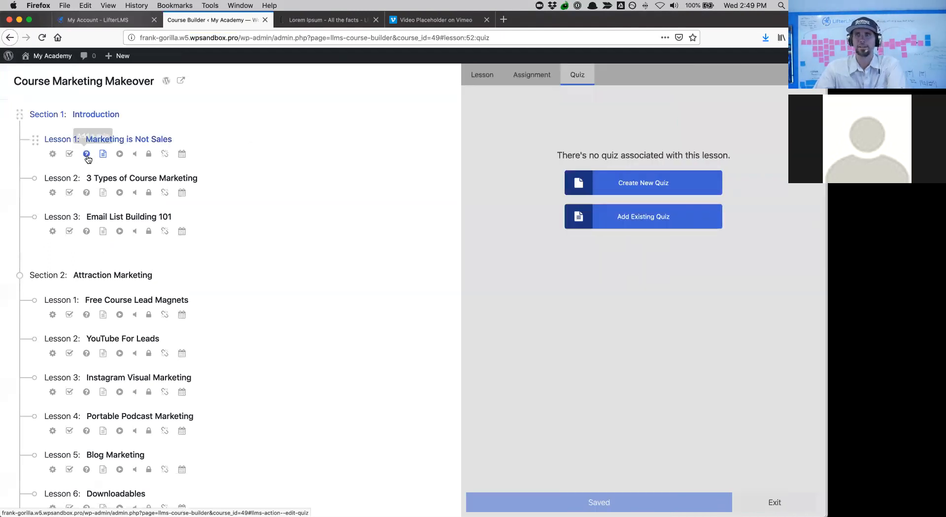
left_click(629, 185)
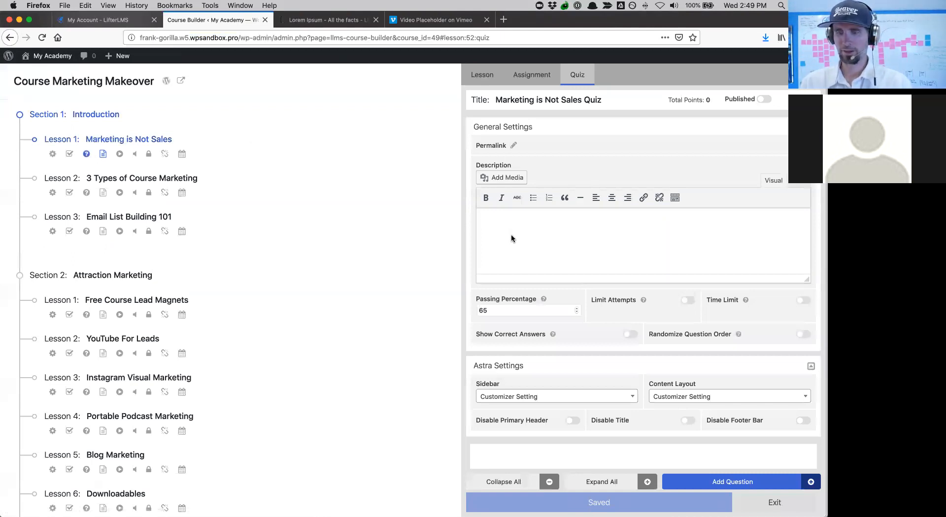
- Enter the quiz description 'Please complete the quiz!' and check the 65 passing percentage
type("Please complete the quiz!")
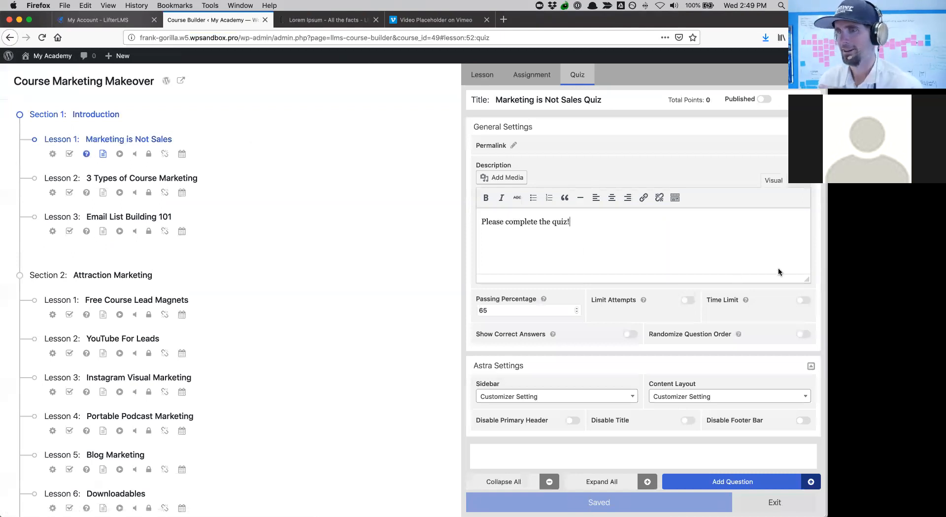
left_click(542, 312)
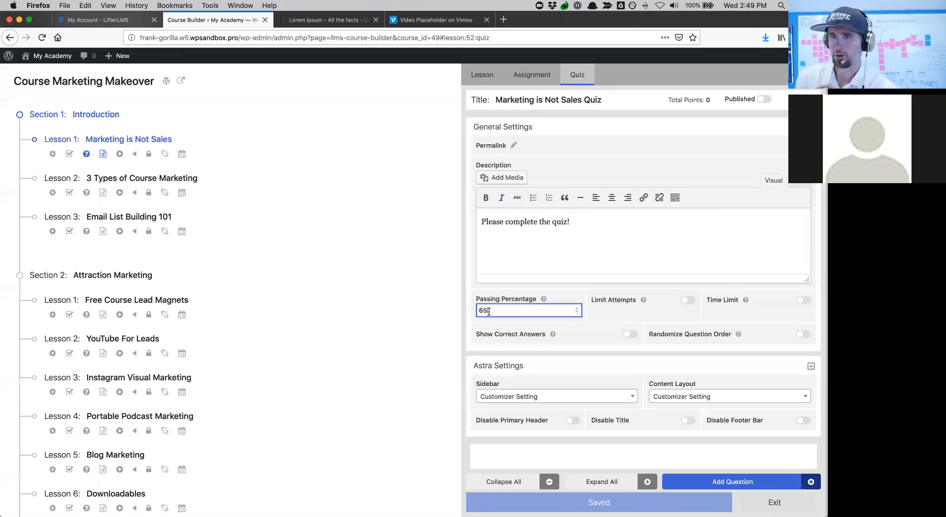
left_click(499, 311)
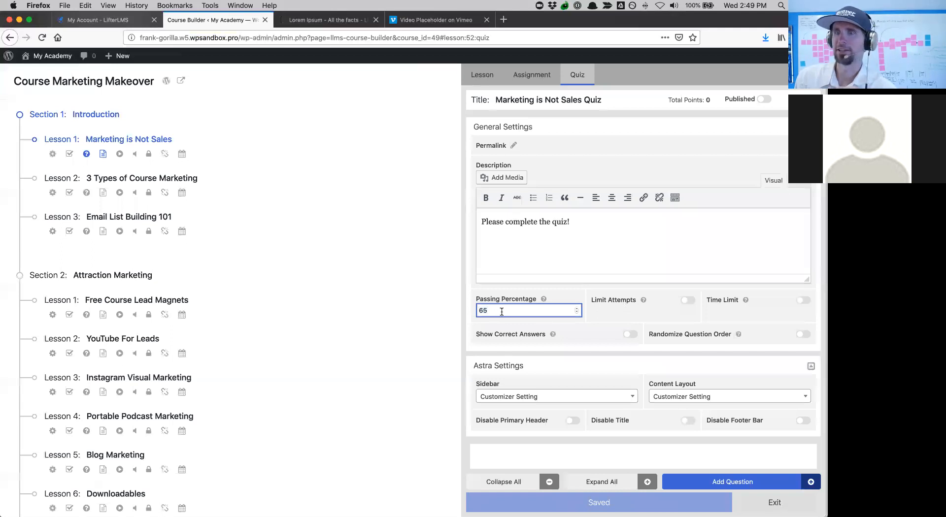
- Leave attempt and time limits off, collapse General Settings, and show the available question types
left_click(689, 304)
left_click(688, 304)
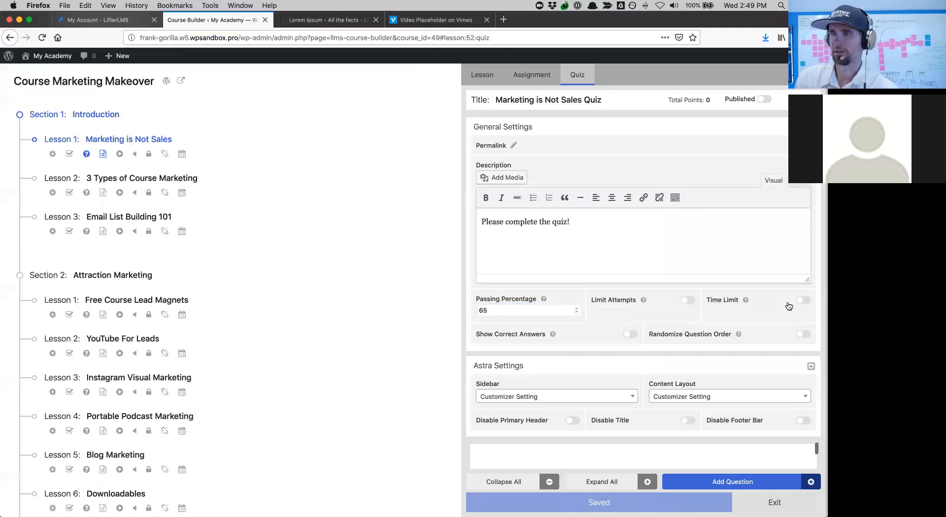
left_click(803, 300)
left_click(803, 300)
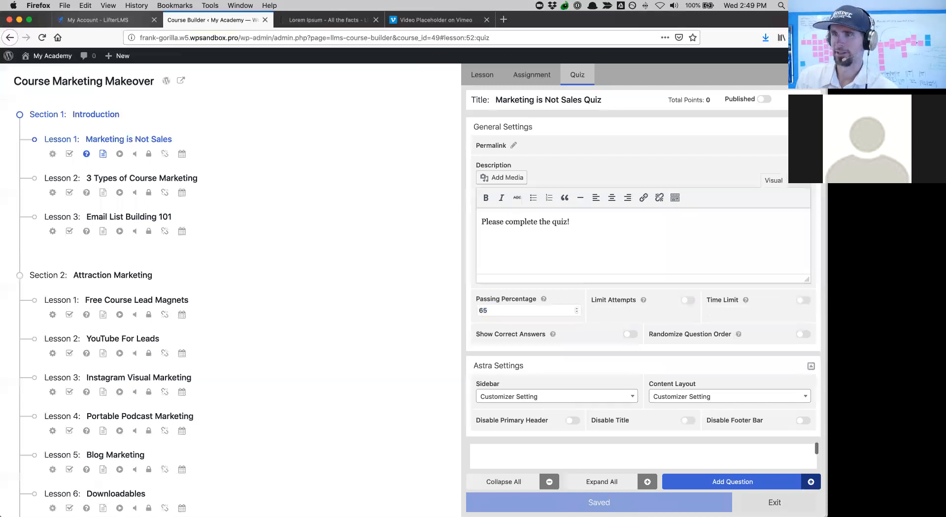
left_click(503, 127)
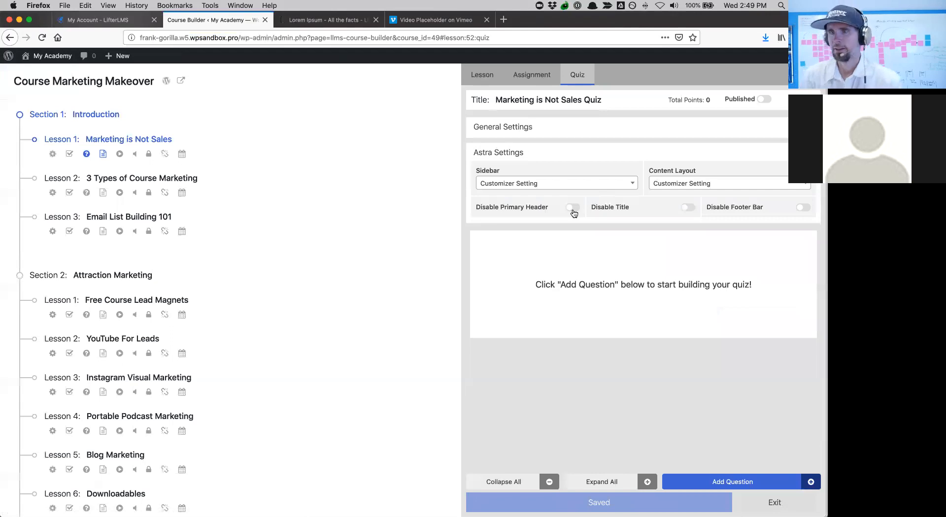
left_click(694, 484)
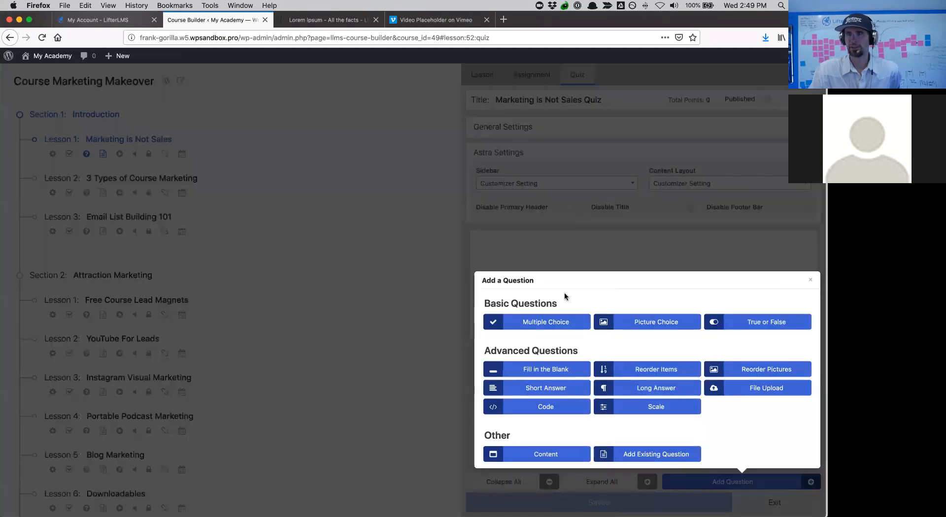
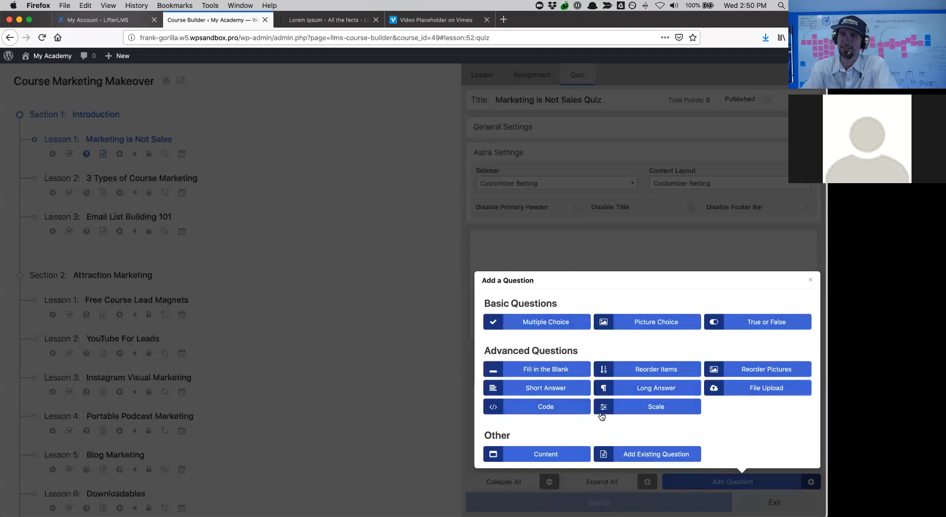
- Add a Long Answer question titled 'Describe Your Personal Brand' to the quiz
left_click(659, 389)
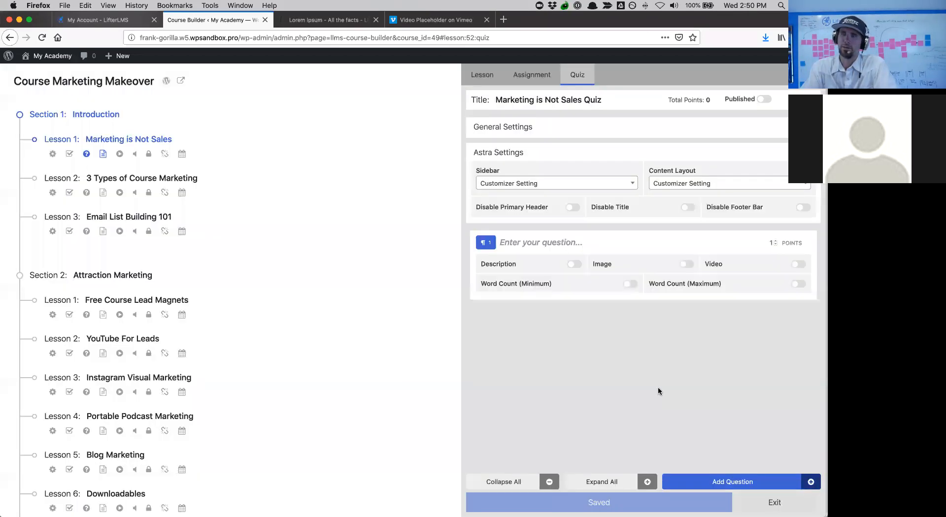
left_click(542, 245)
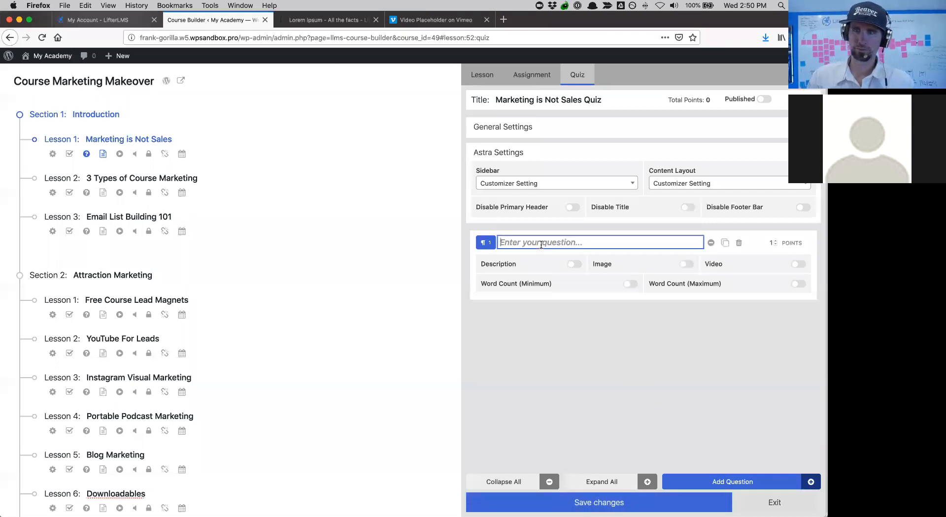
type("Plea")
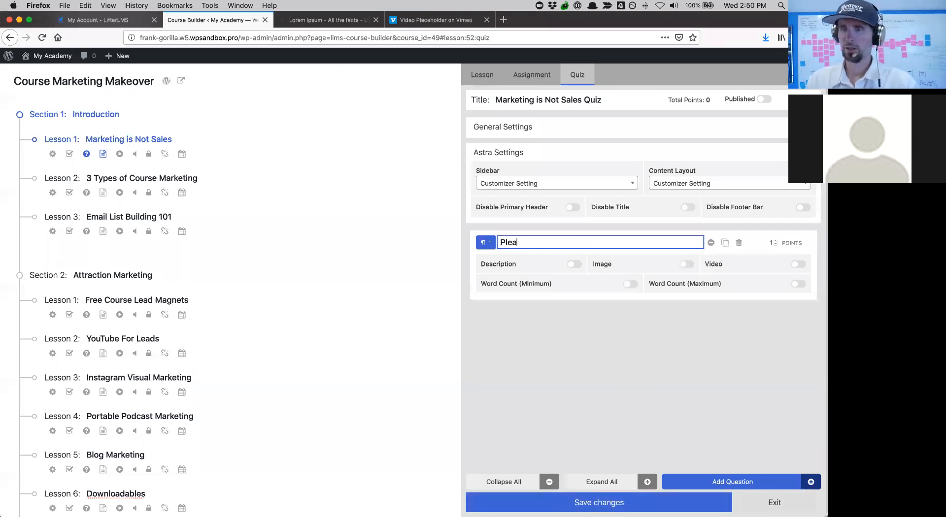
key("BackSpace")
key("BackSpace")
key("BackSpace")
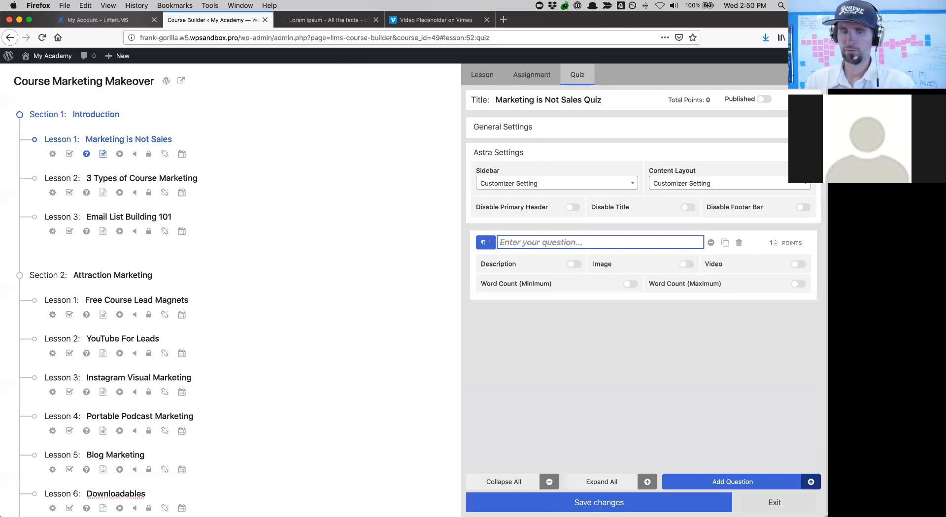
type("Describe ")
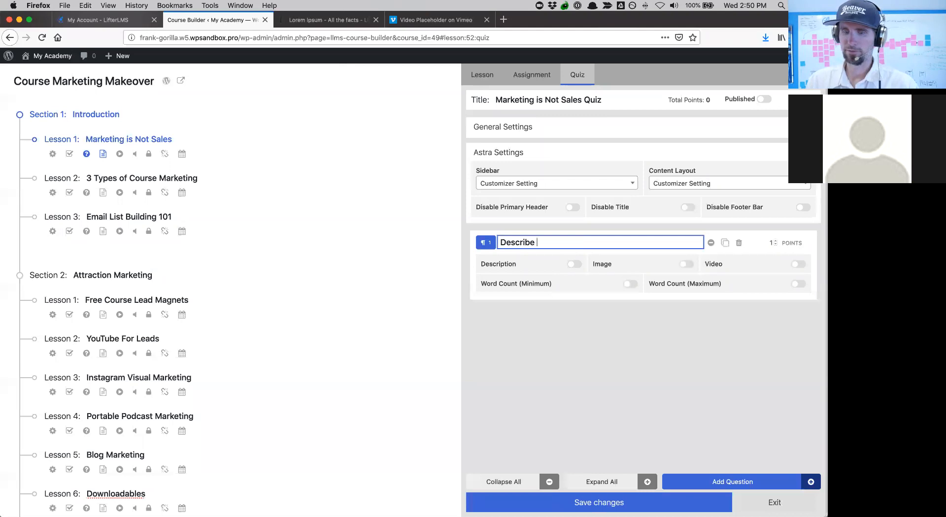
type("You")
key("BackSpace")
key("BackSpace")
key("BackSpace")
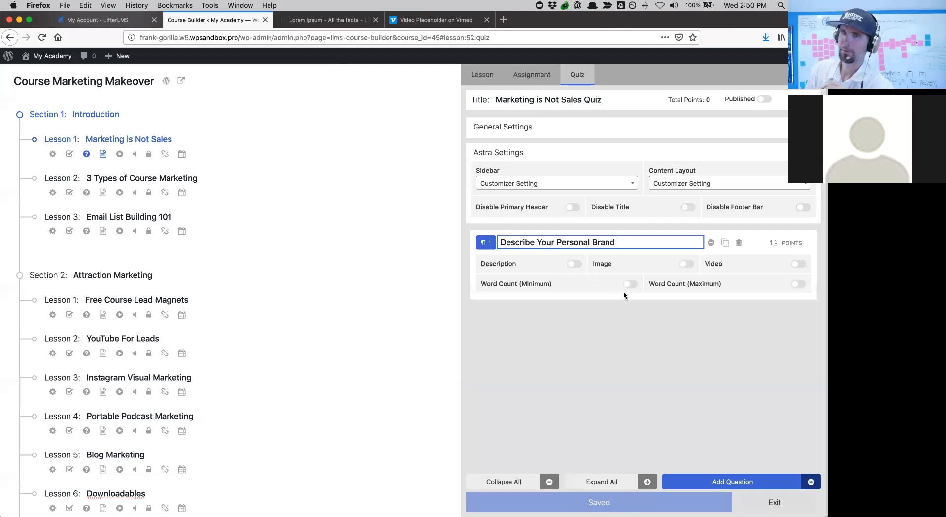
left_click(666, 363)
- Add multiple-choice question 'What Are the 3 Types of Marketing' and give it a third answer choice C
left_click(696, 481)
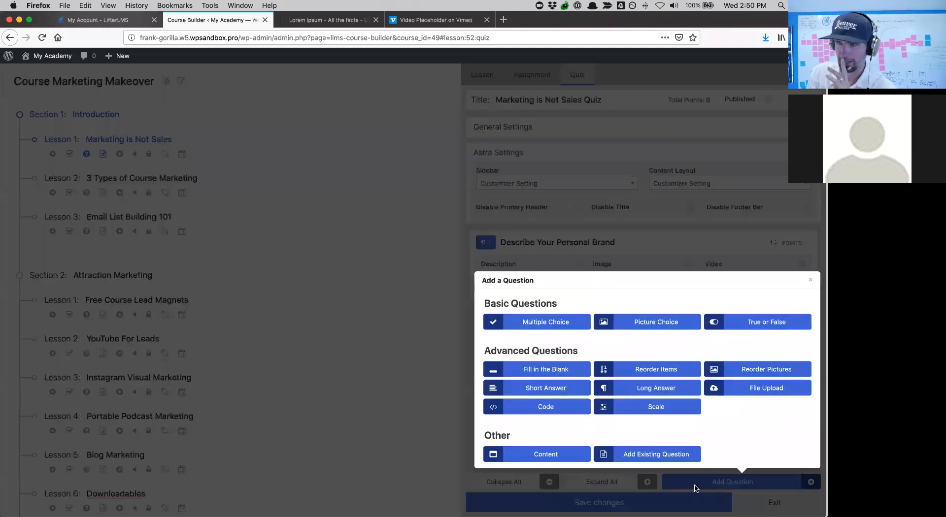
left_click(544, 322)
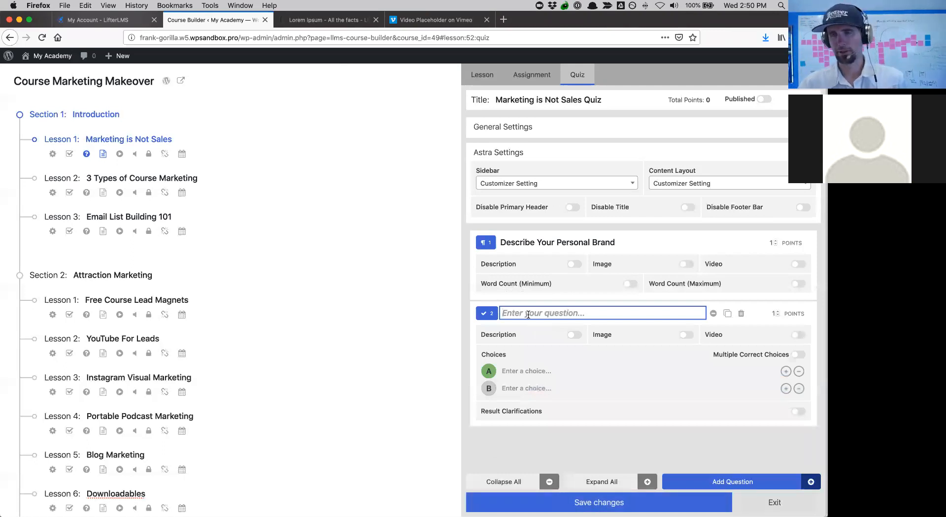
type("What")
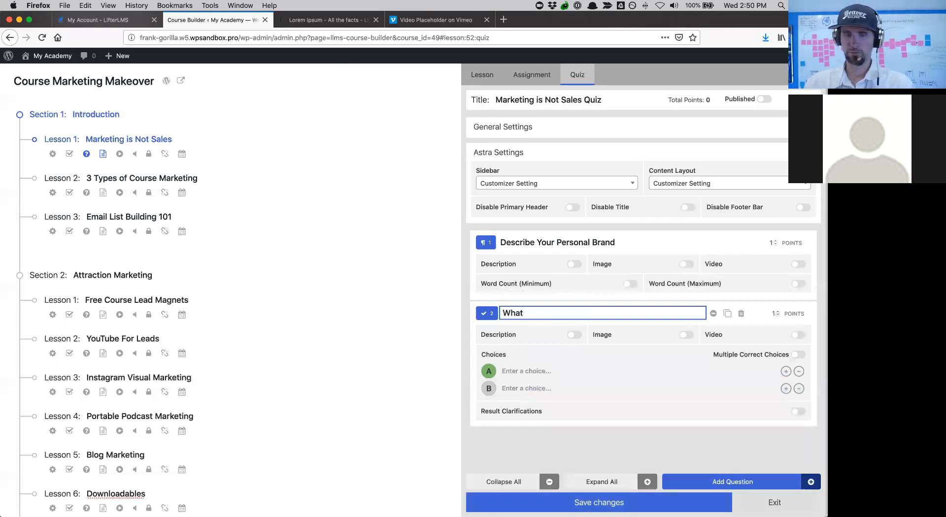
type(" Are the 3 Types of Ma")
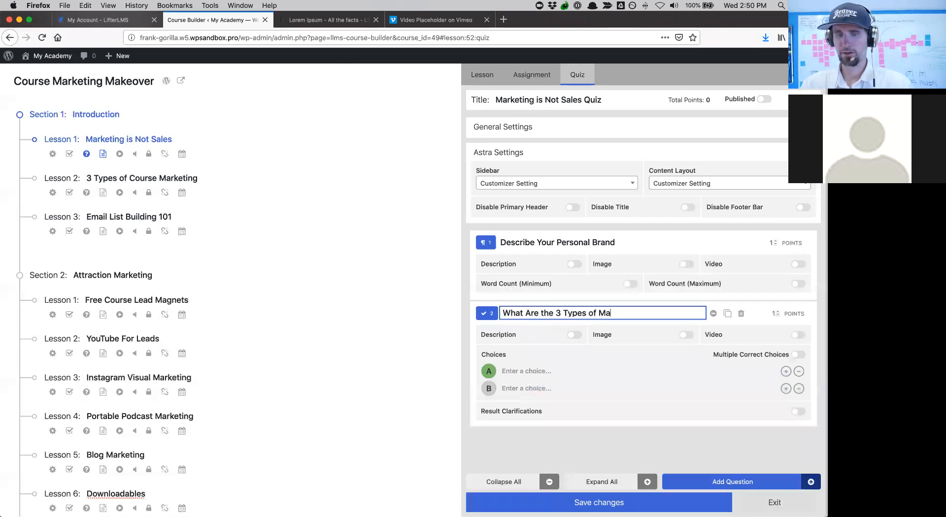
type("rketing?")
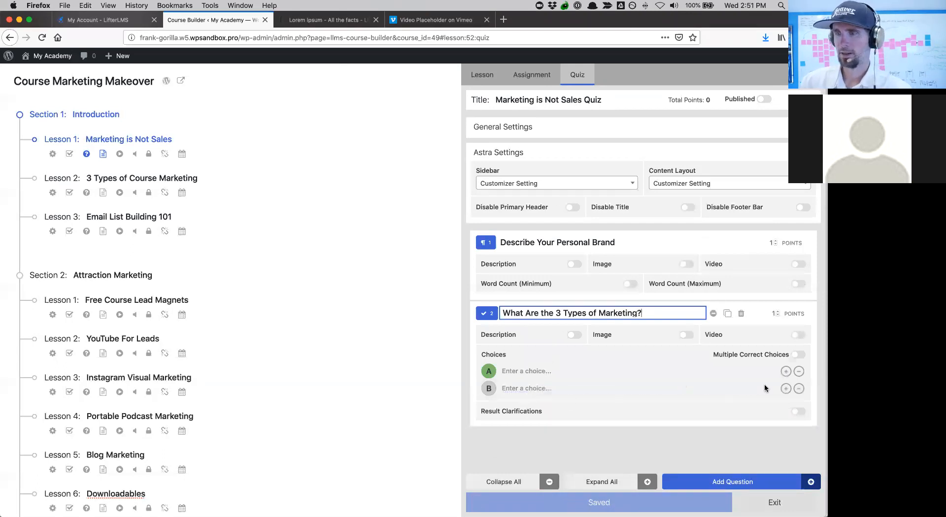
left_click(785, 390)
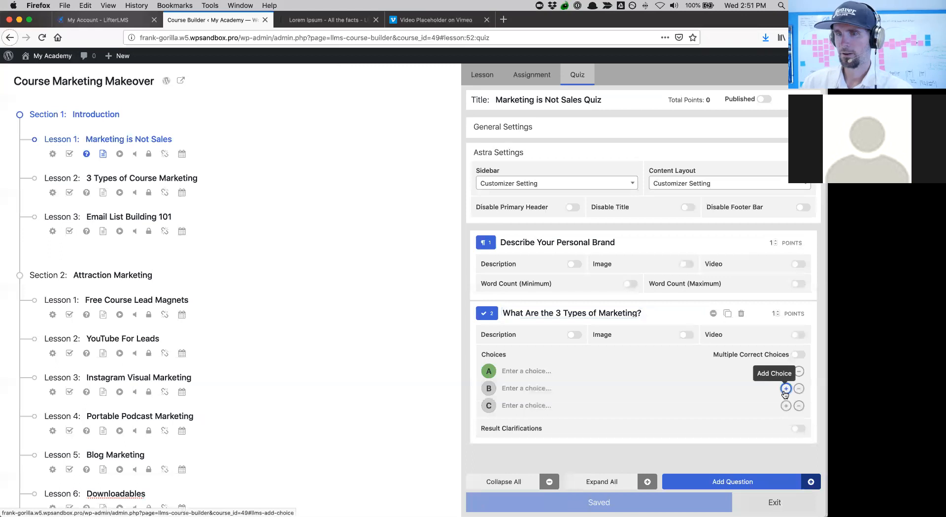
- Change question 2's title from 'What Are the 3 Types' to 'Which is One Type of Marketing?'
left_click(531, 372)
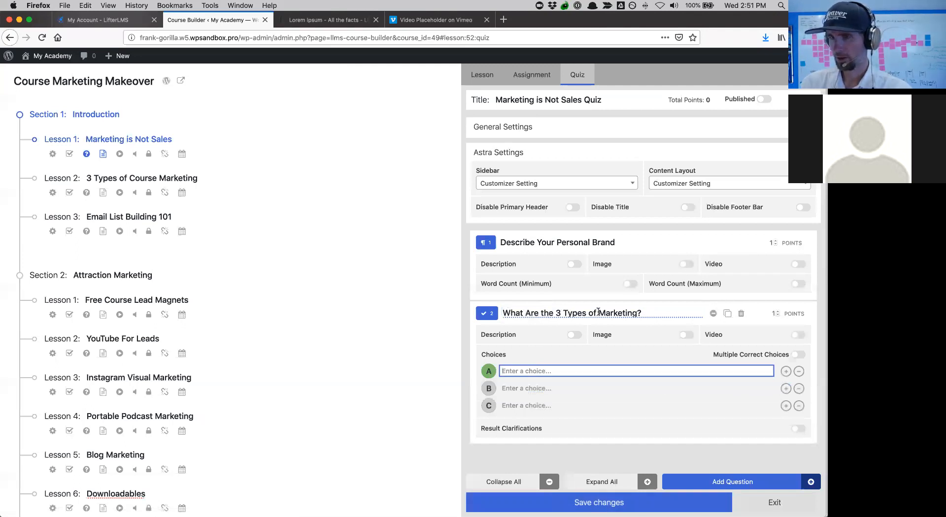
left_click(560, 313)
left_click_drag(561, 313, 500, 310)
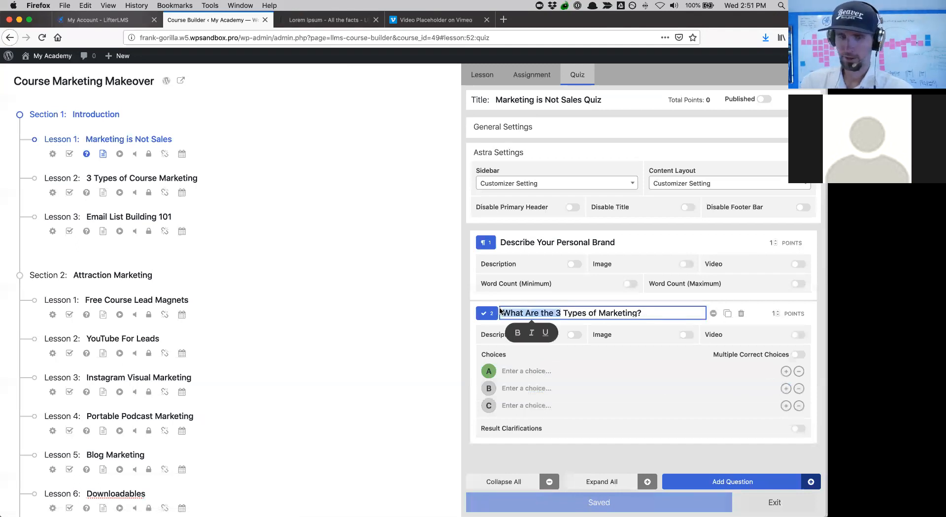
type("Which is ")
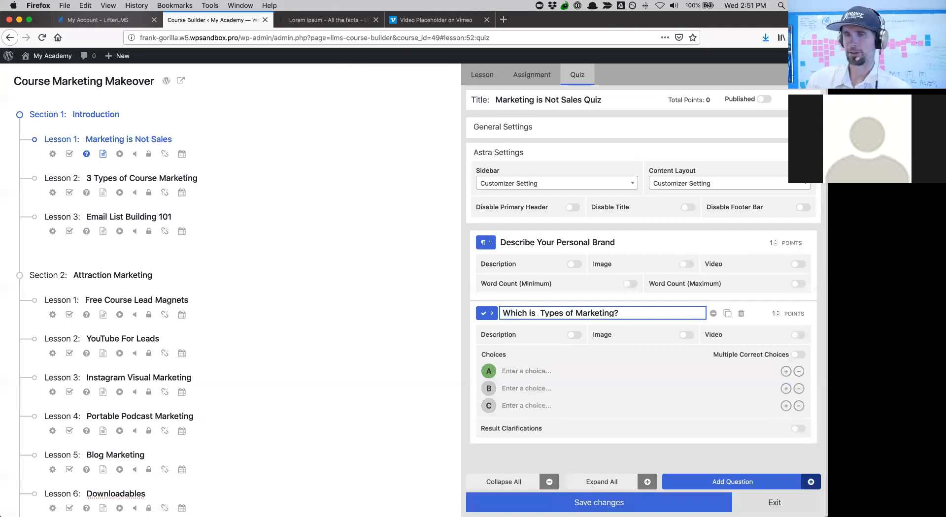
type("One")
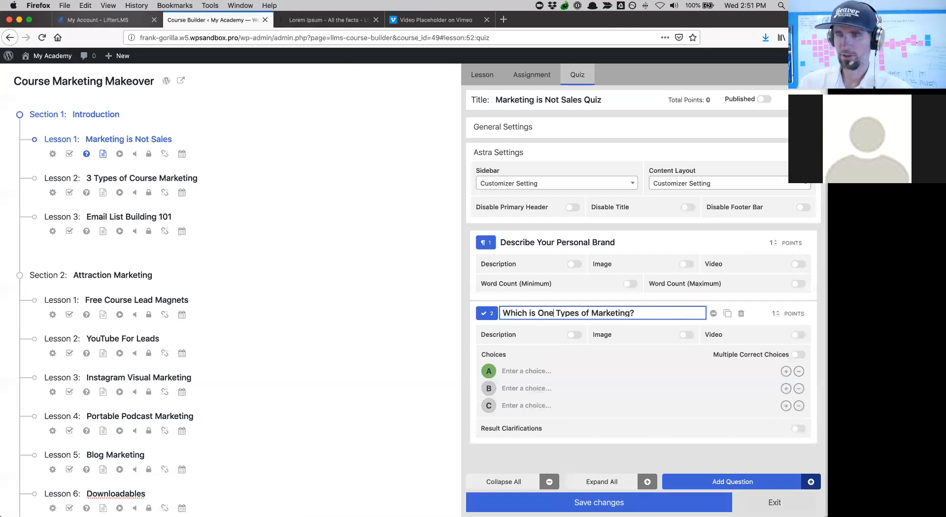
left_click(578, 313)
key("BackSpace")
- Fill in answer choices A, B and C as Closing, Hoping and Attraction
left_click(524, 369)
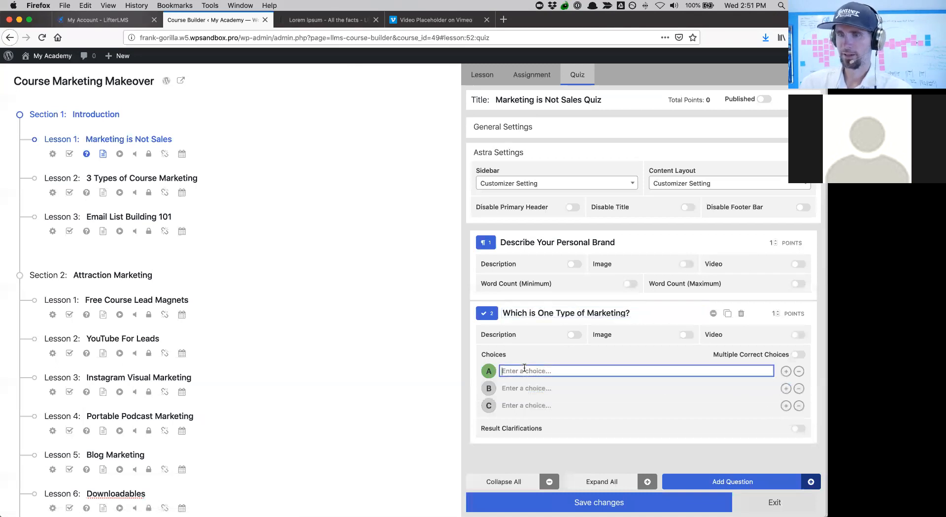
type("Closing")
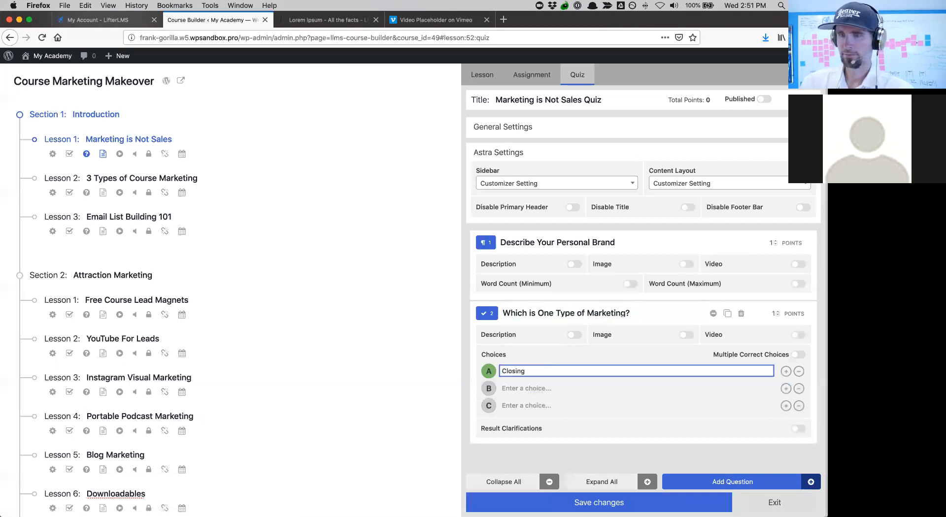
left_click(522, 387)
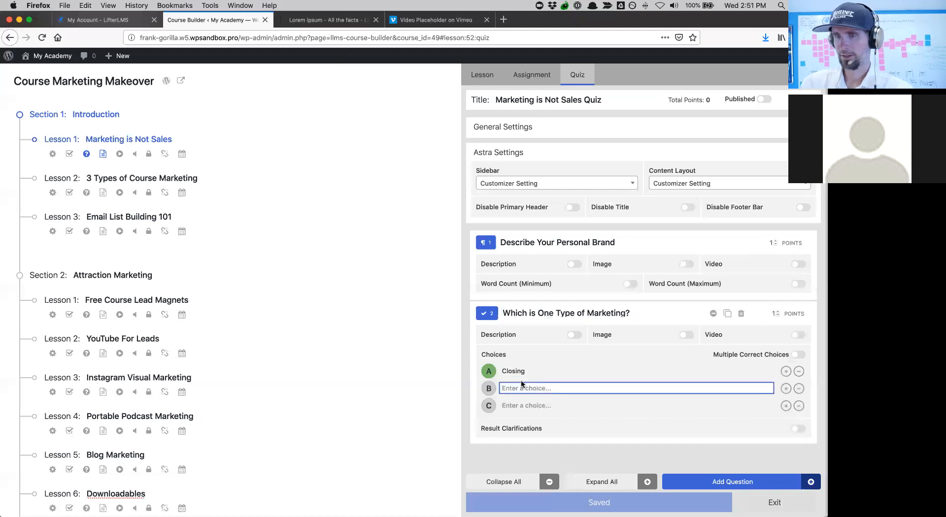
type("Hoping")
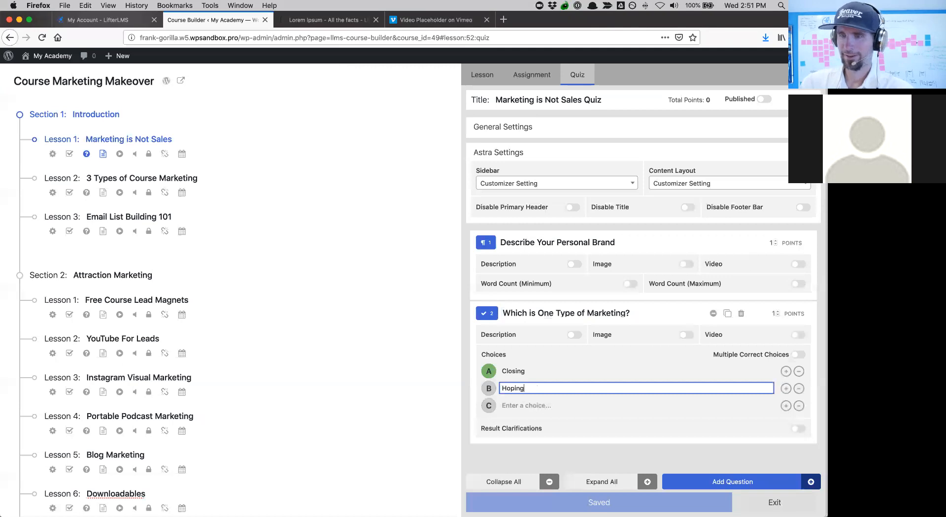
left_click(517, 406)
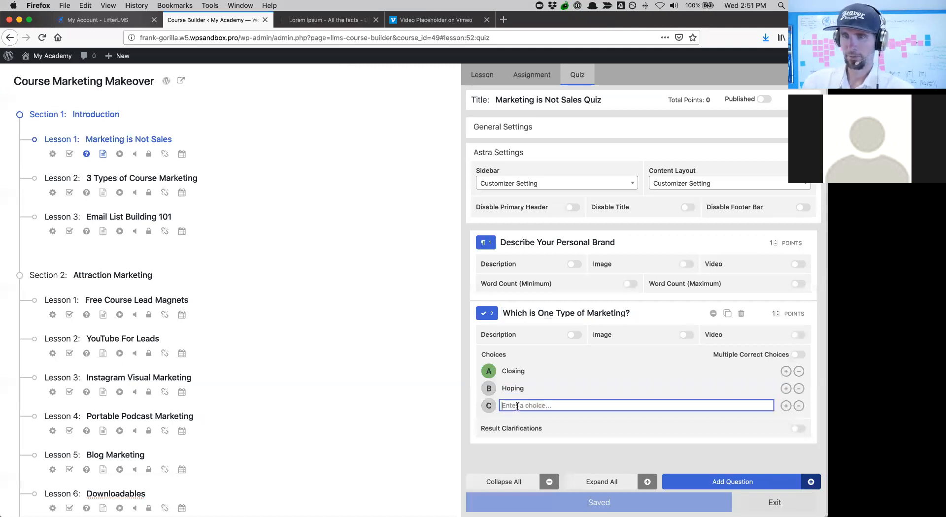
type("Clo")
key("BackSpace")
key("BackSpace")
type("A")
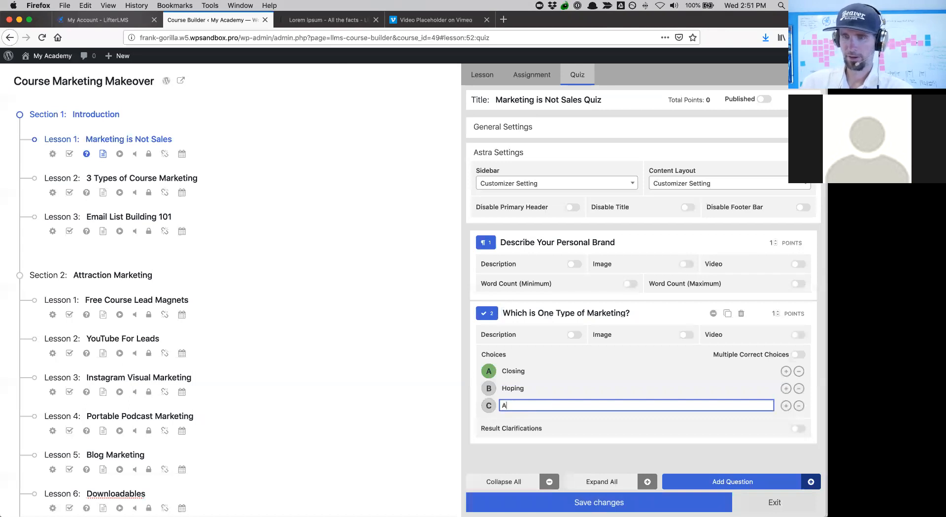
type("ttraction")
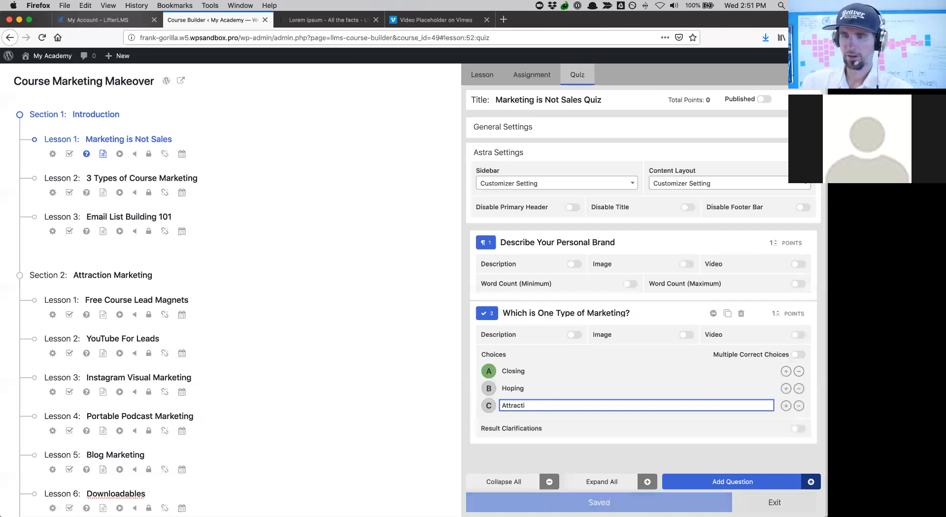
- Mark Attraction as the correct answer, leave result clarifications off, and save the quiz
left_click(490, 409)
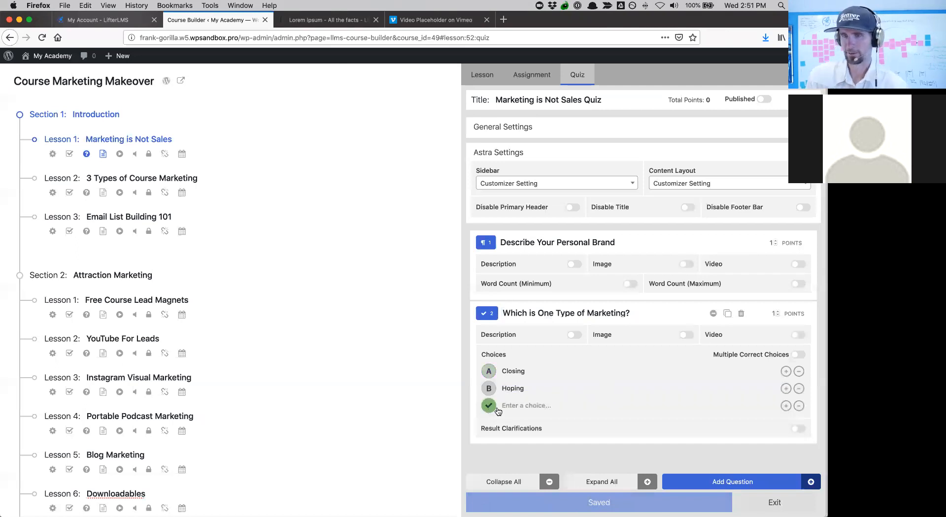
left_click(508, 405)
type("Attr")
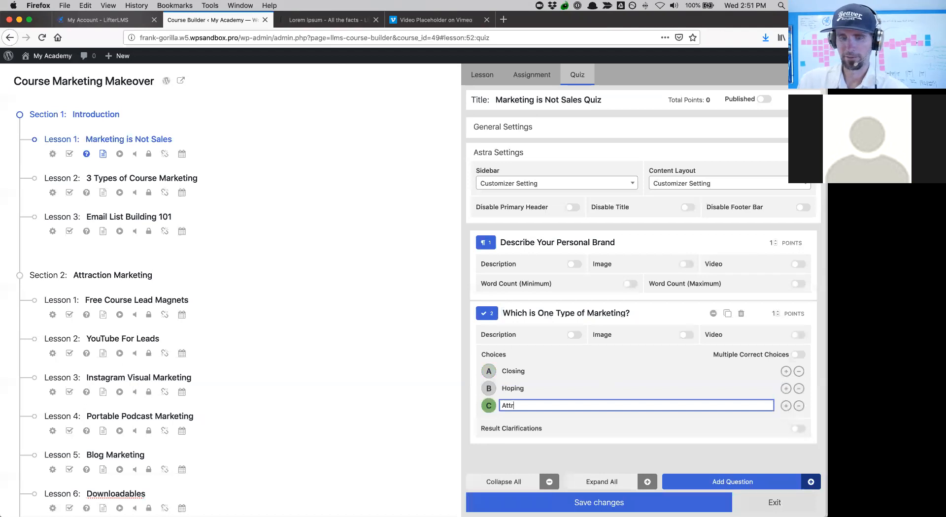
type("action")
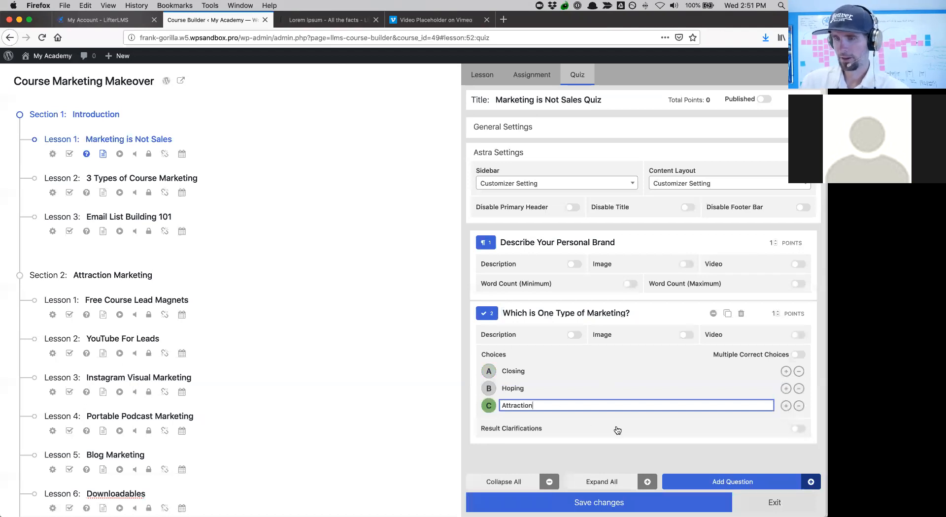
left_click(613, 428)
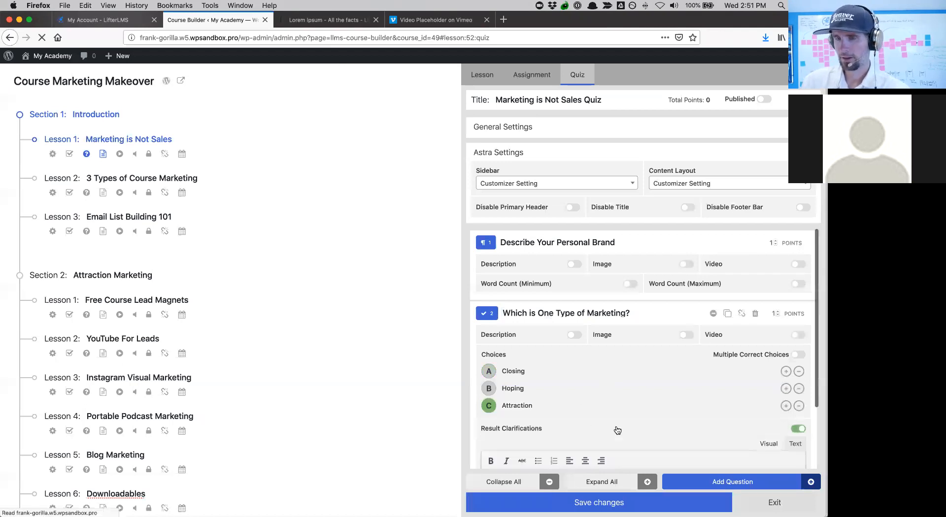
left_click(798, 429)
scroll(569, 400, "down", 5)
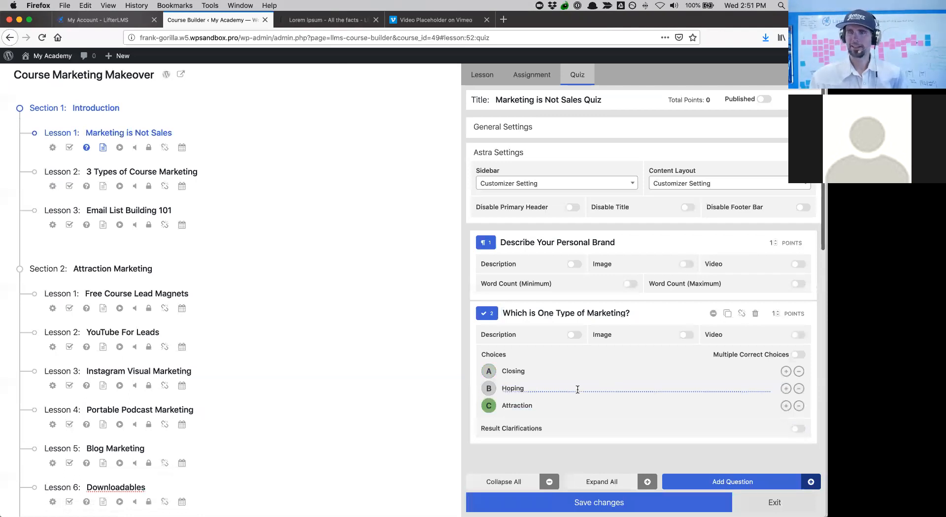
left_click(600, 503)
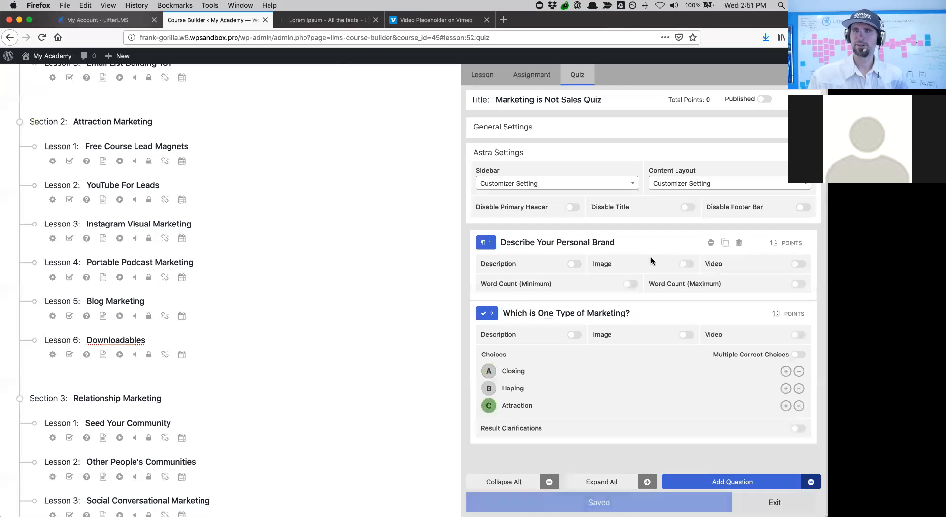
scroll(330, 178, "up", 5)
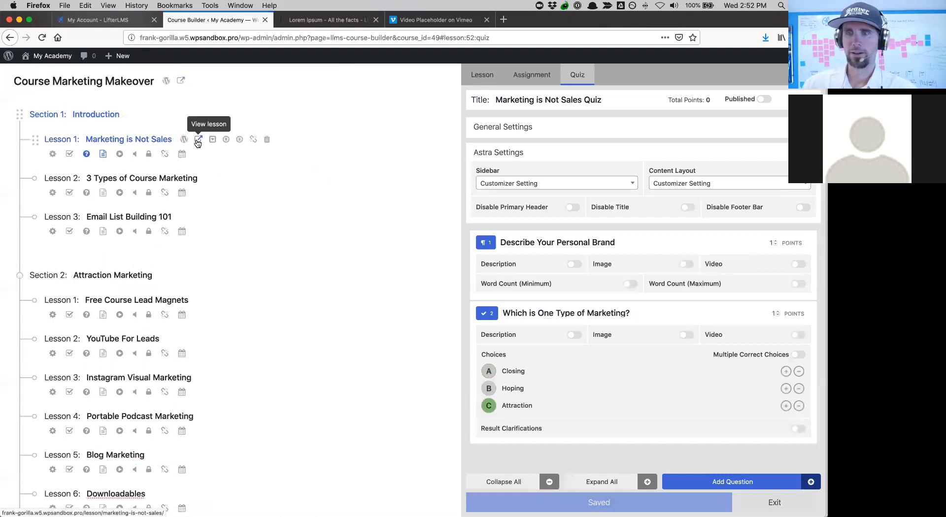
- On the front end, take the Marketing is Not Sales Quiz with a placeholder essay answer and Attraction chosen, then submit it
left_click(197, 141)
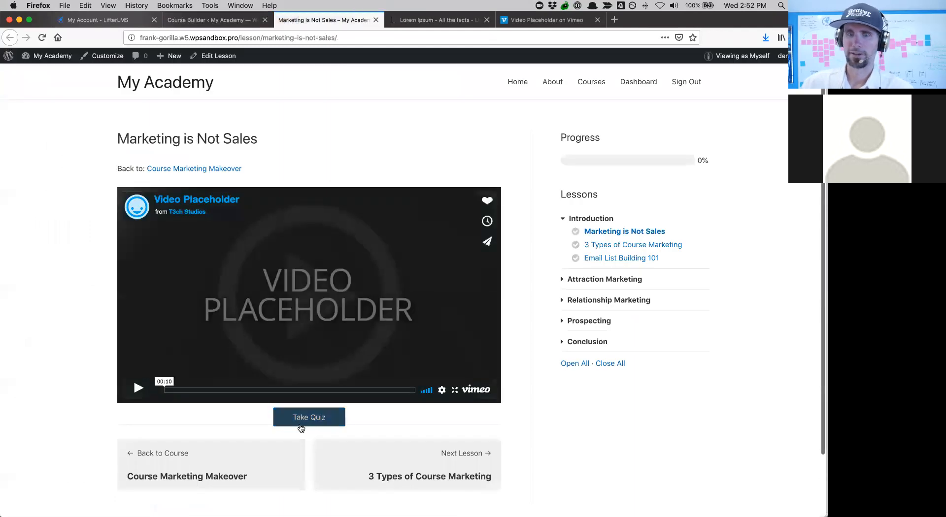
left_click(304, 422)
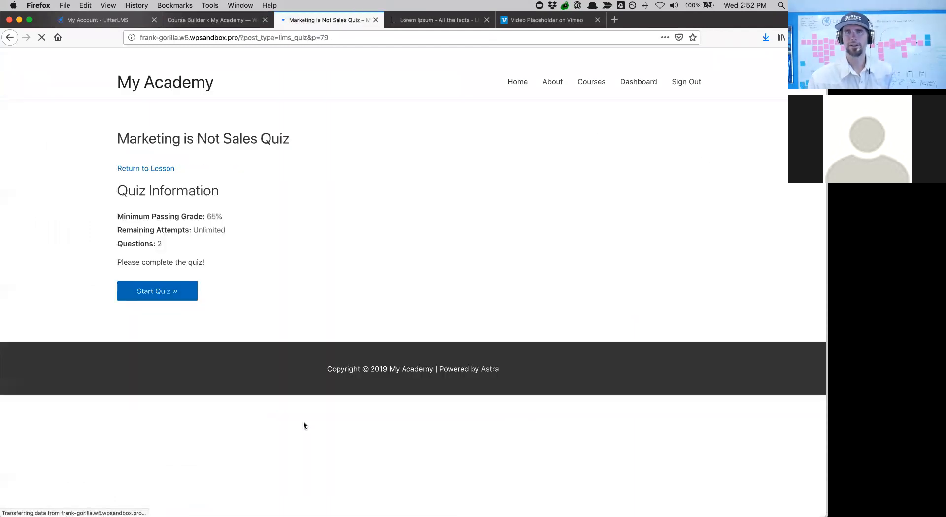
left_click(164, 285)
left_click(207, 268)
type("lkjhf;laskjhfa;  h;aksfdhja;dkhfn")
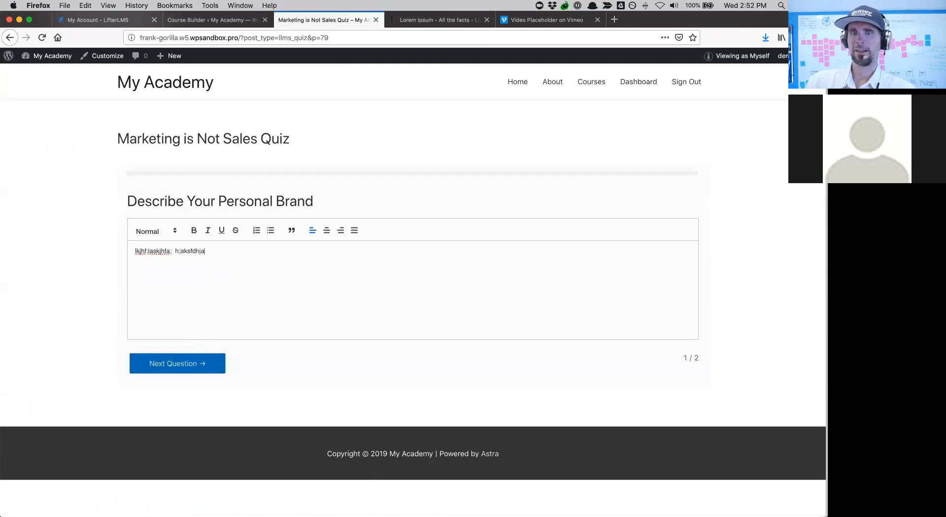
left_click(189, 373)
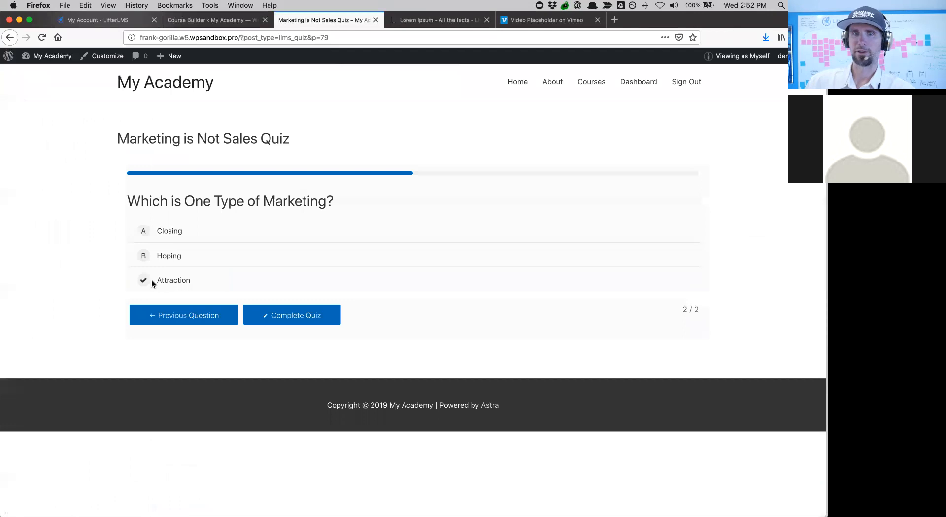
left_click(308, 312)
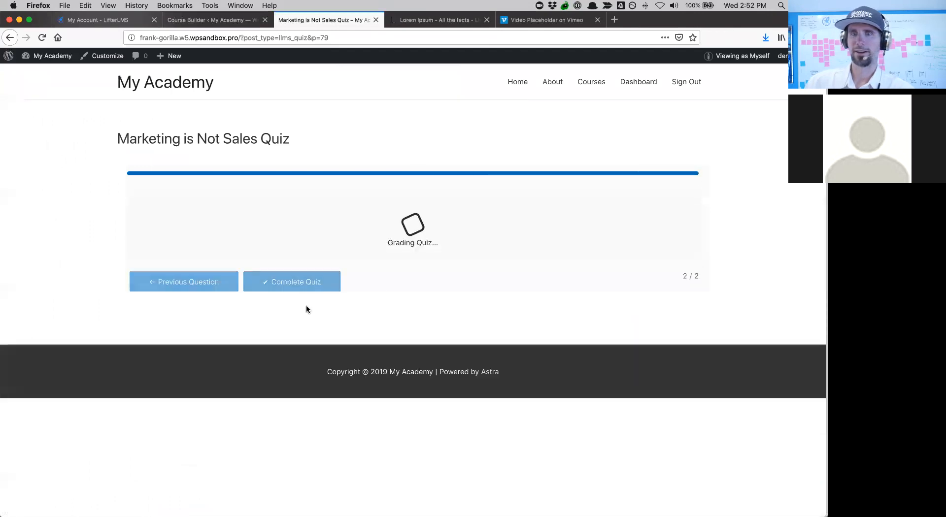
- Review Attempt #1 results (1 of 2 correct, essay pending), then return to the admin Dashboard
scroll(216, 217, "down", 3)
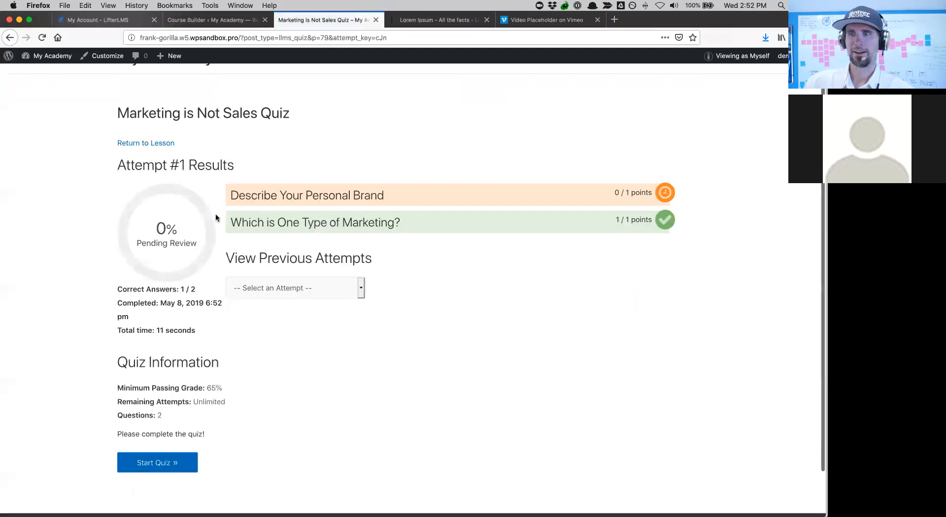
scroll(232, 197, "up", 1)
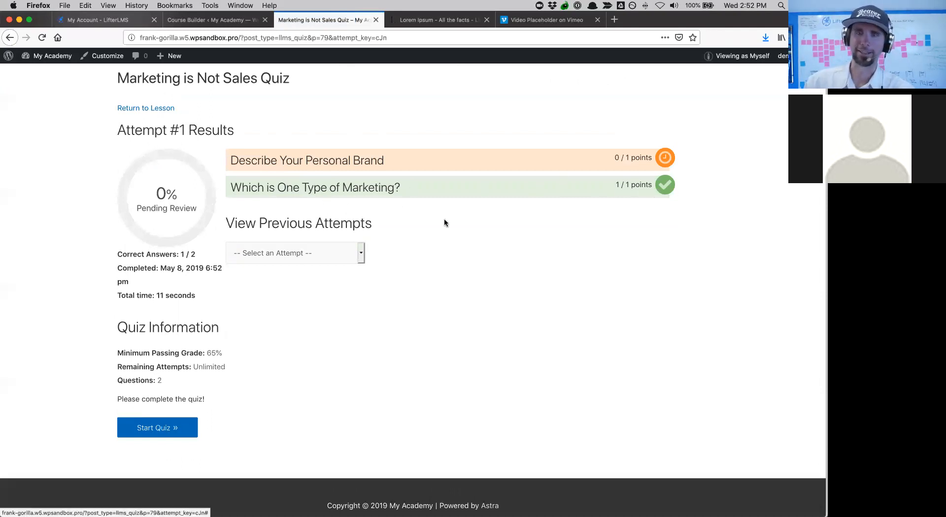
scroll(434, 252, "up", 3)
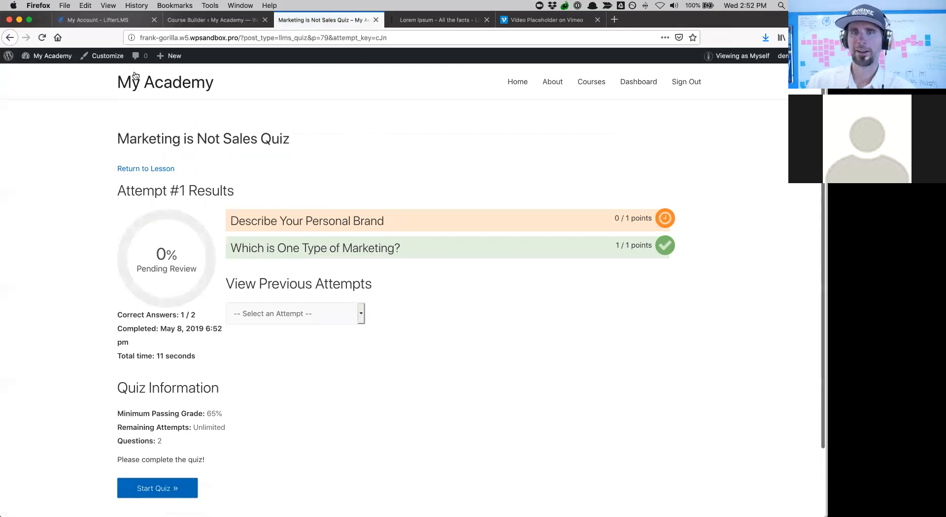
mouse_move(54, 56)
left_click(60, 73)
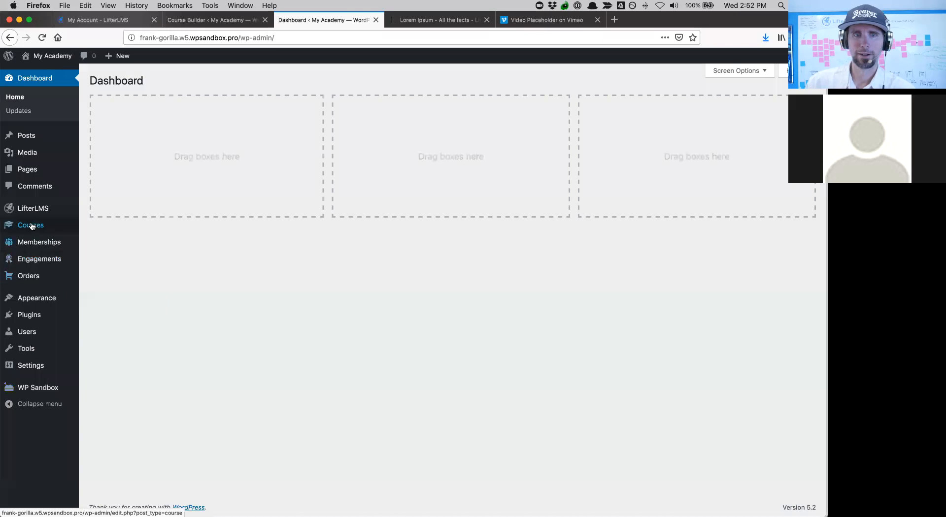
- Open Course Marketing Makeover's builder from the Courses list and expand all sections
left_click(32, 226)
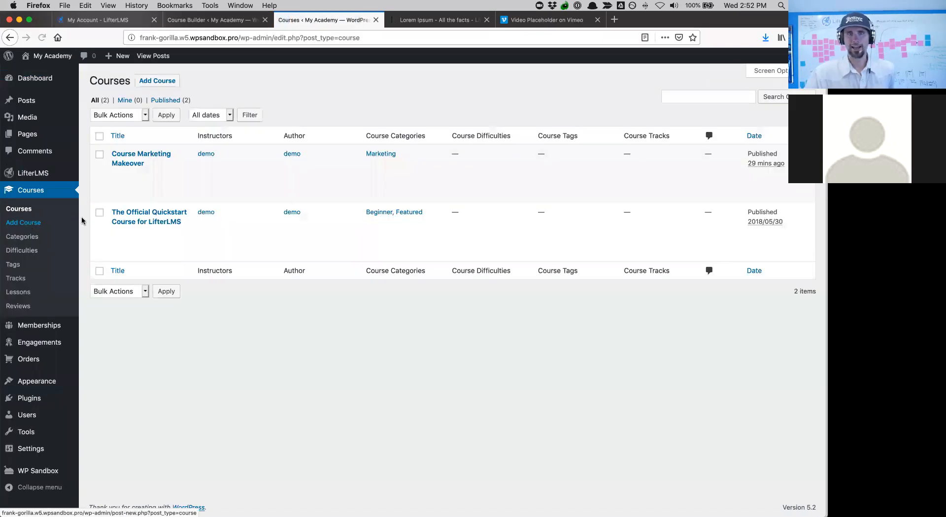
mouse_move(123, 192)
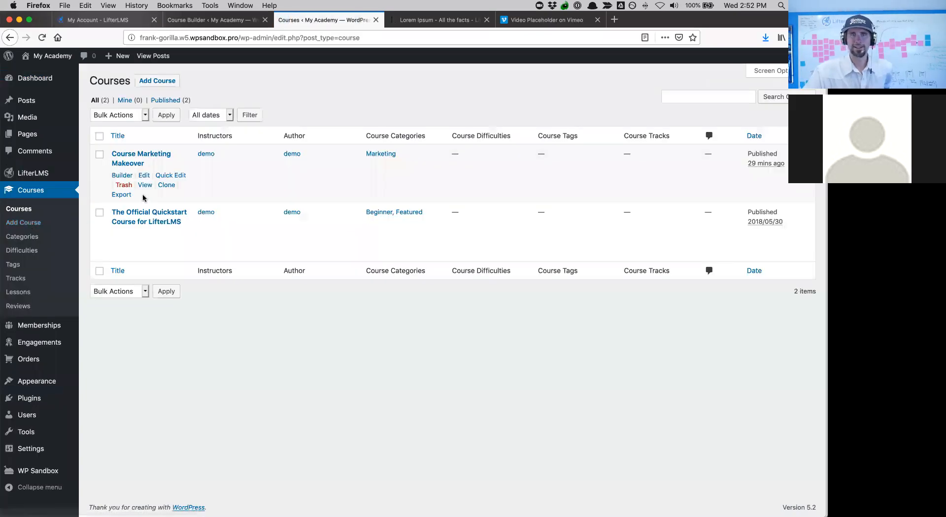
left_click(125, 175)
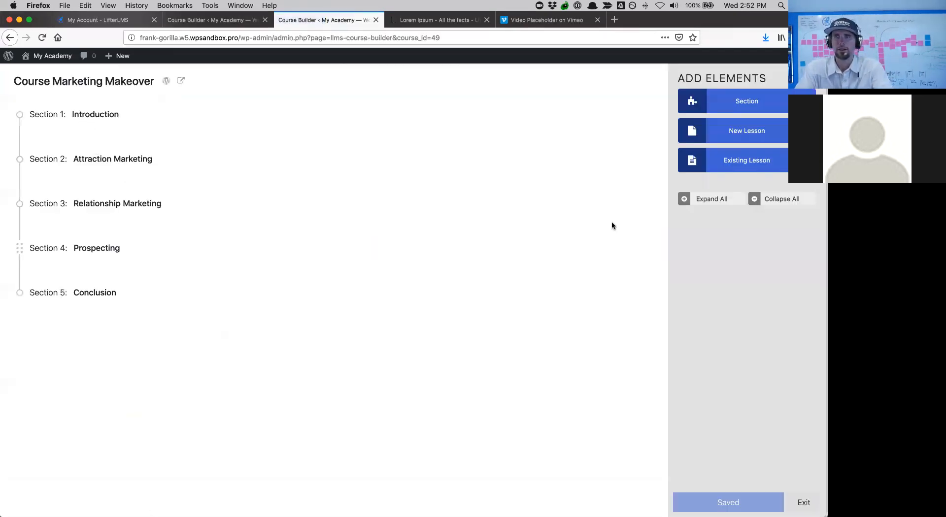
left_click(711, 199)
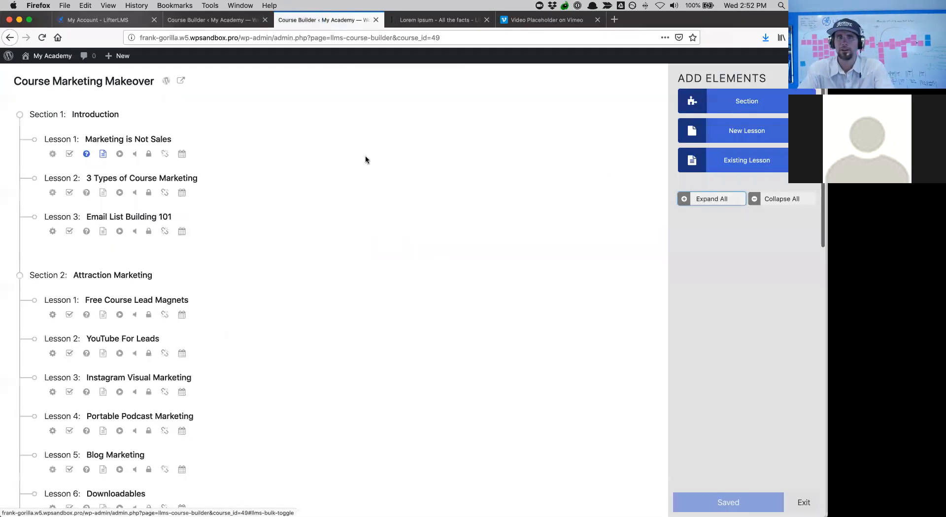
- Create a new Task List assignment for Marketing is Not Sales, keeping the 1-point weight
left_click(71, 155)
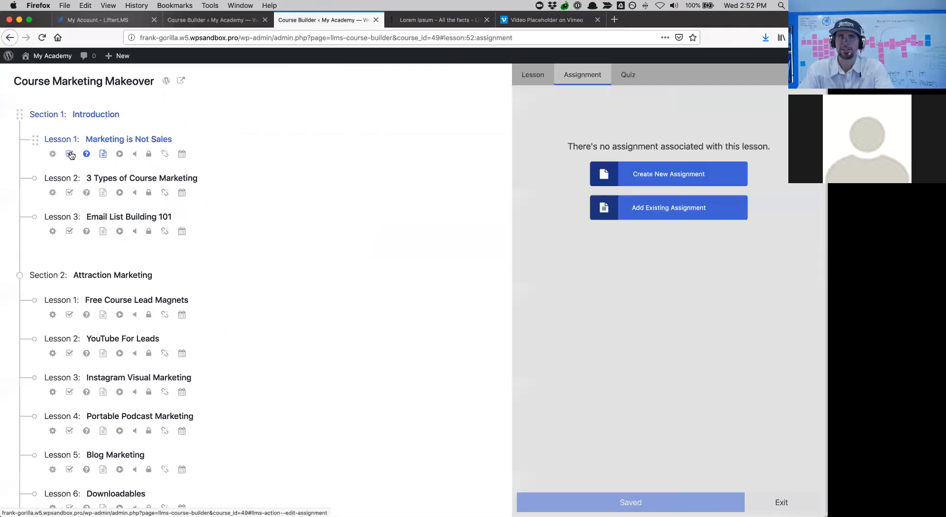
left_click(629, 177)
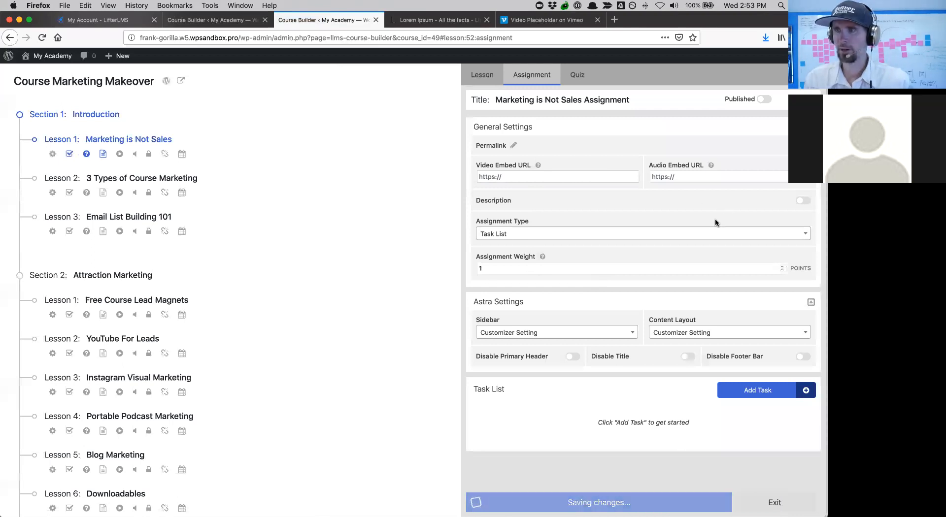
left_click(595, 238)
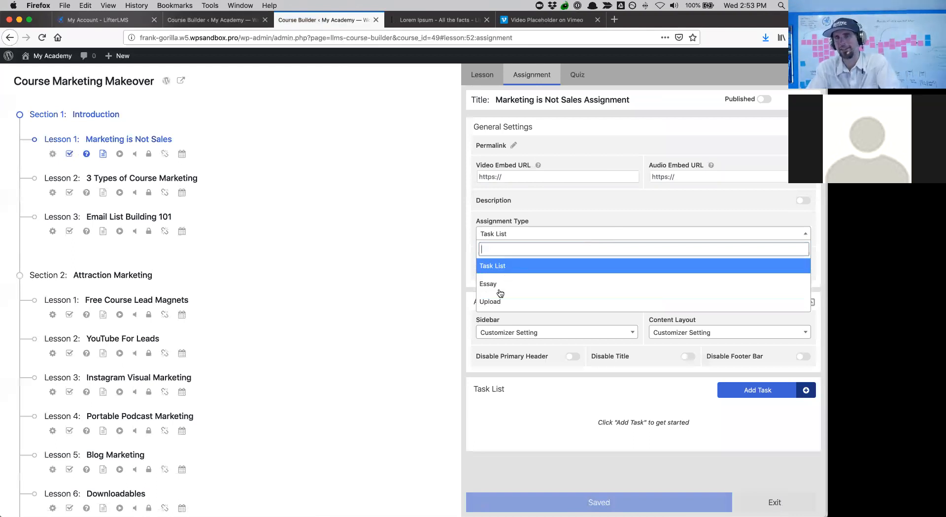
left_click(495, 267)
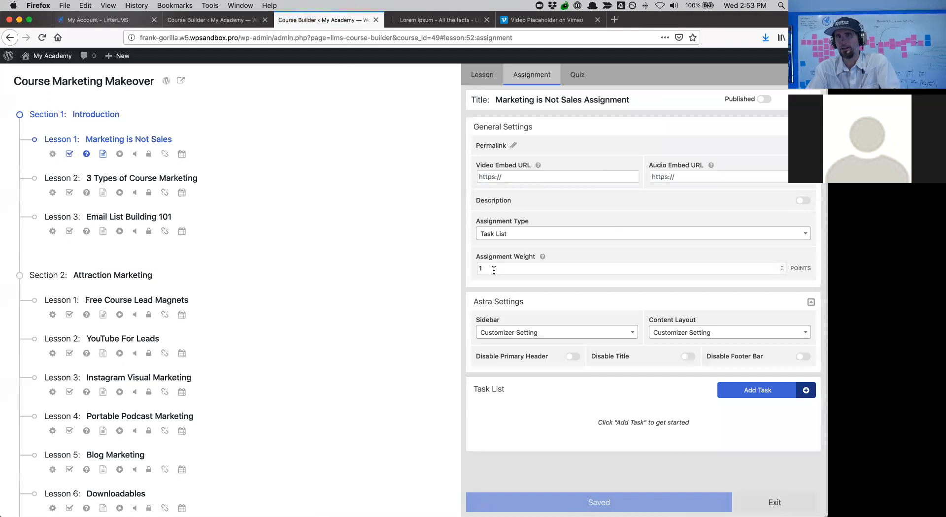
left_click(531, 269)
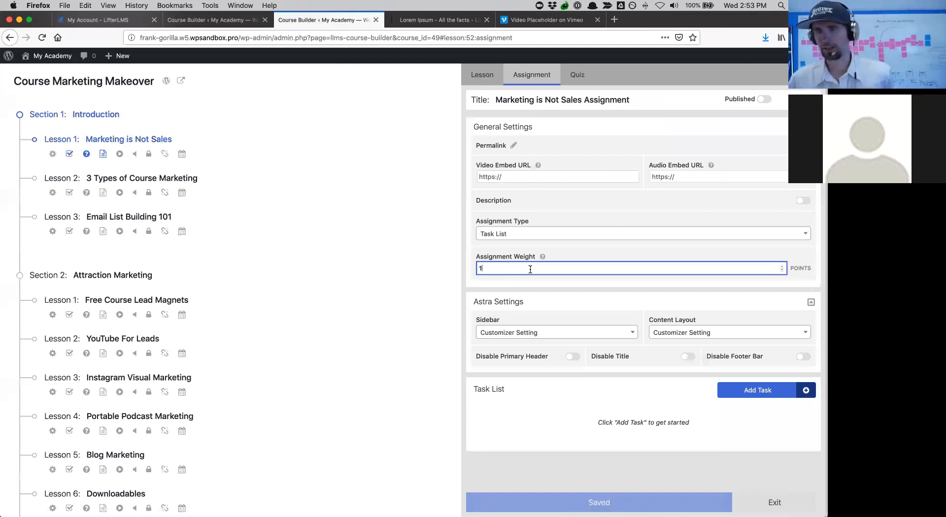
- Set the assignment's sidebar to No Sidebar and add a first blank task
scroll(539, 294, "down", 1)
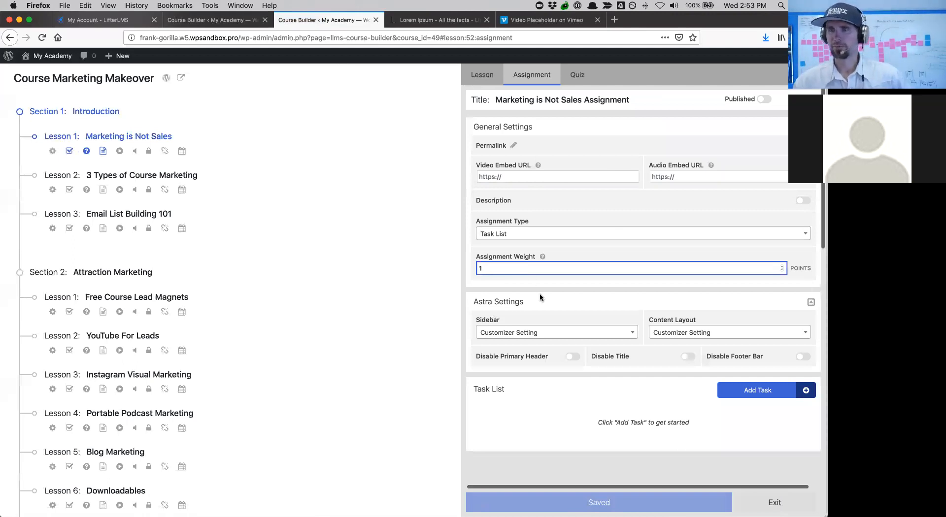
scroll(542, 331, "down", 2)
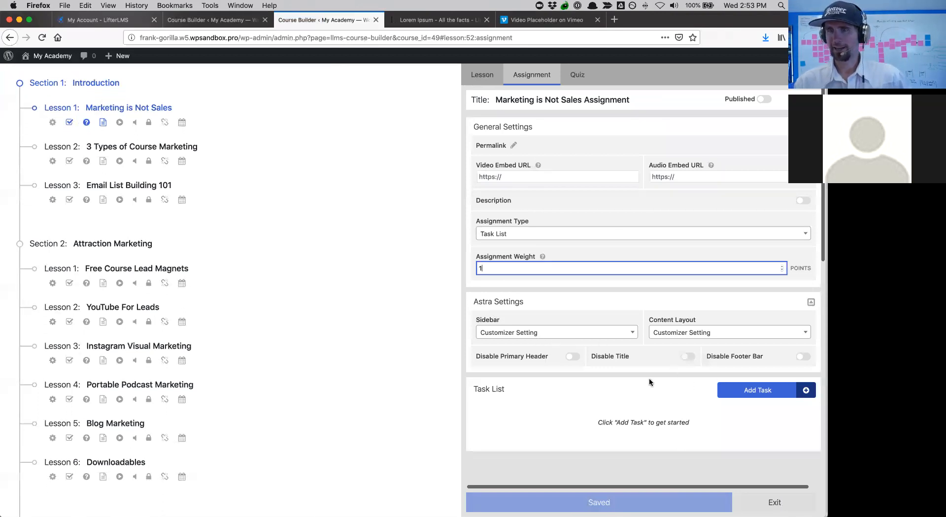
left_click(530, 334)
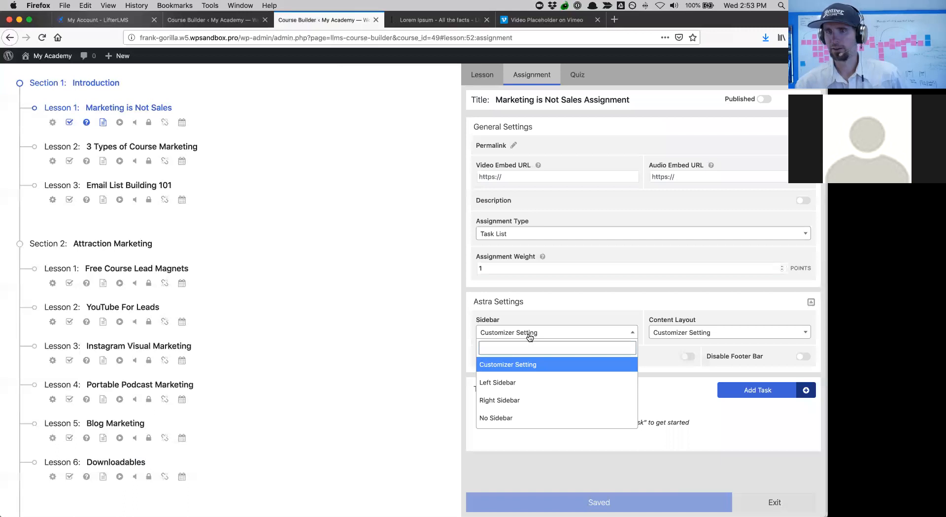
left_click(510, 417)
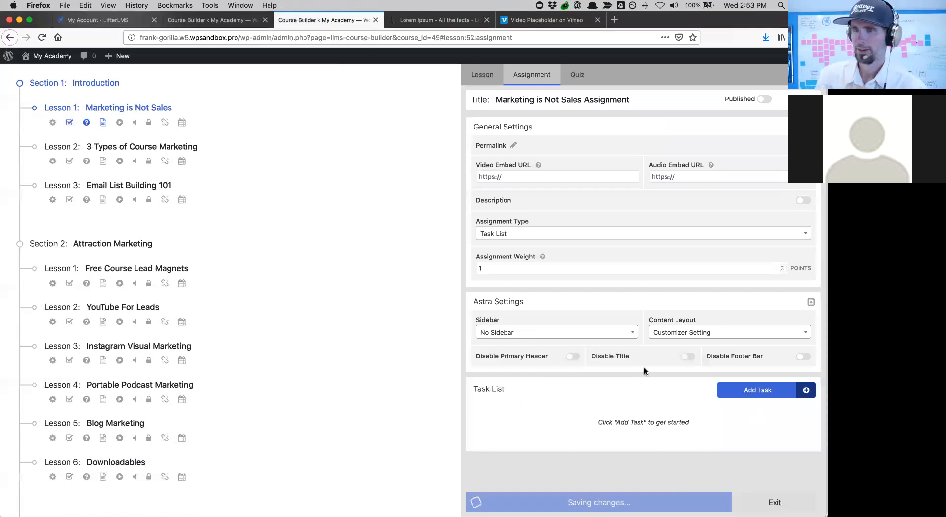
left_click(736, 387)
left_click(541, 417)
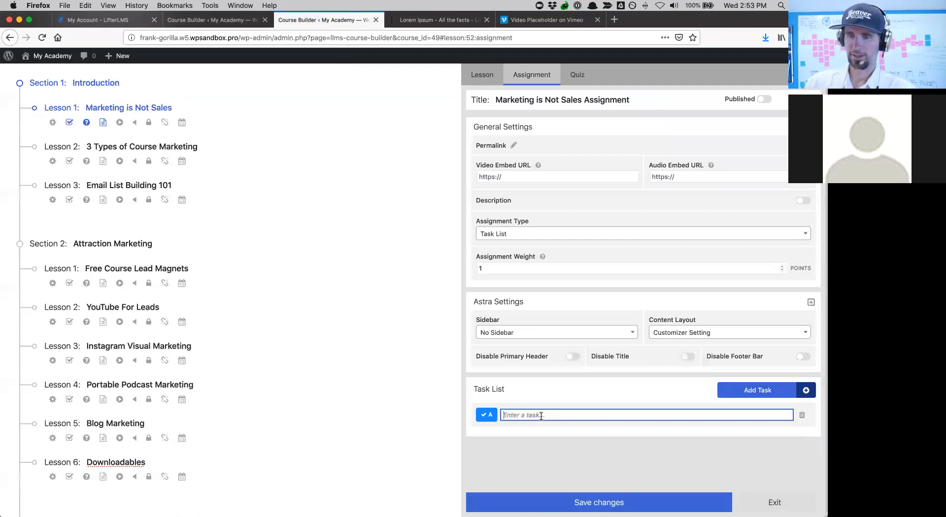
- Enter task A about deciding on 5 blog topics and task B 'Write the First Blog Post', then save
type("Wri")
key("BackSpace")
key("BackSpace")
key("BackSpace")
type("De")
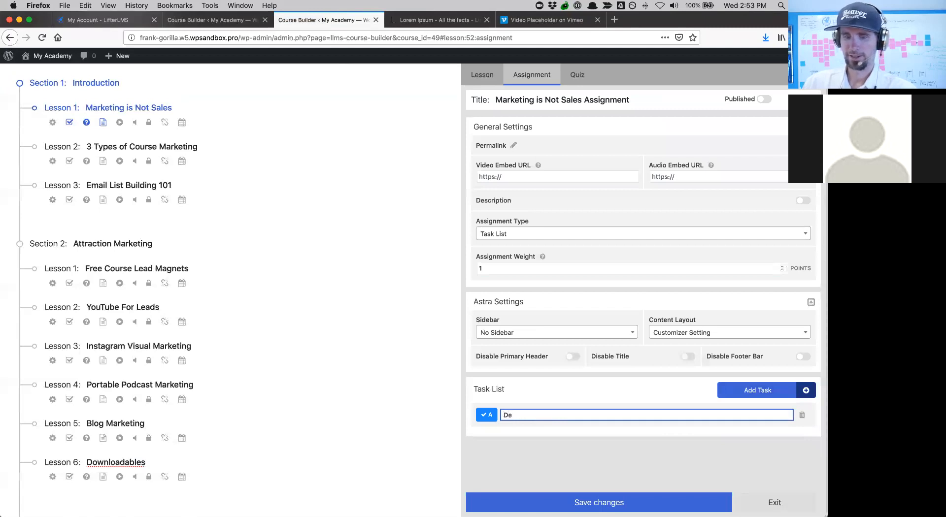
type("cide on 5 Blog Post Topics")
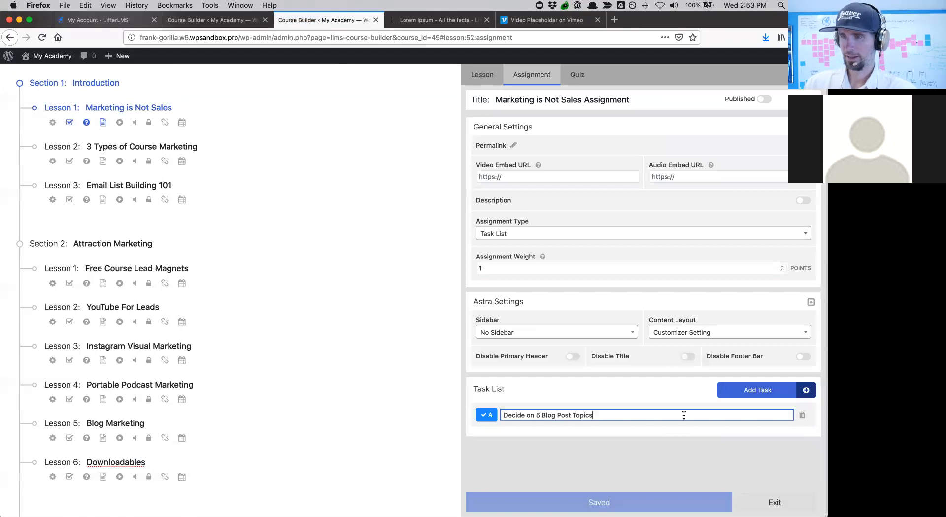
left_click(747, 393)
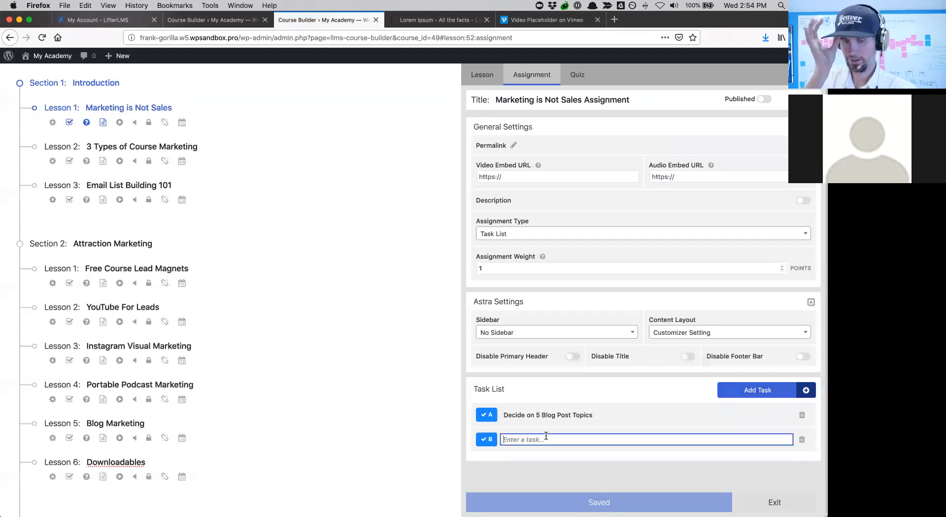
type("Write the Firs")
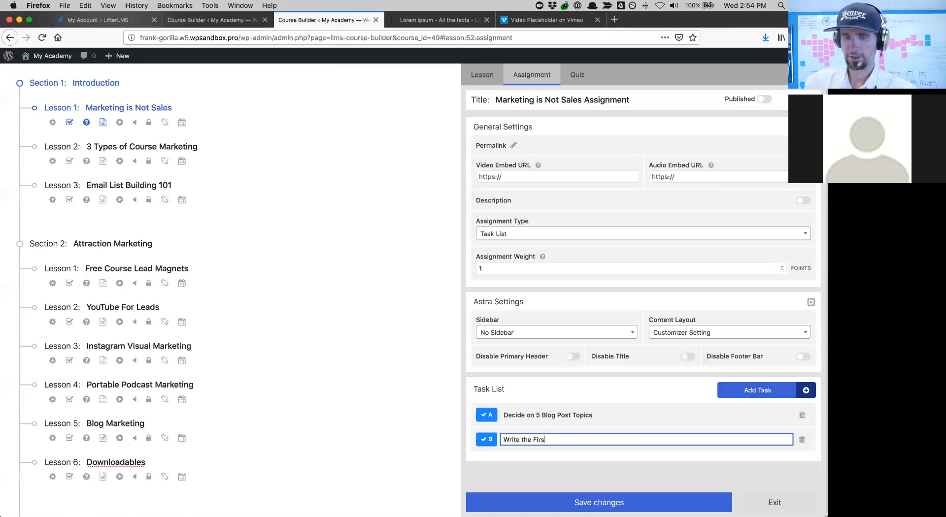
type("t Blog Post Topic")
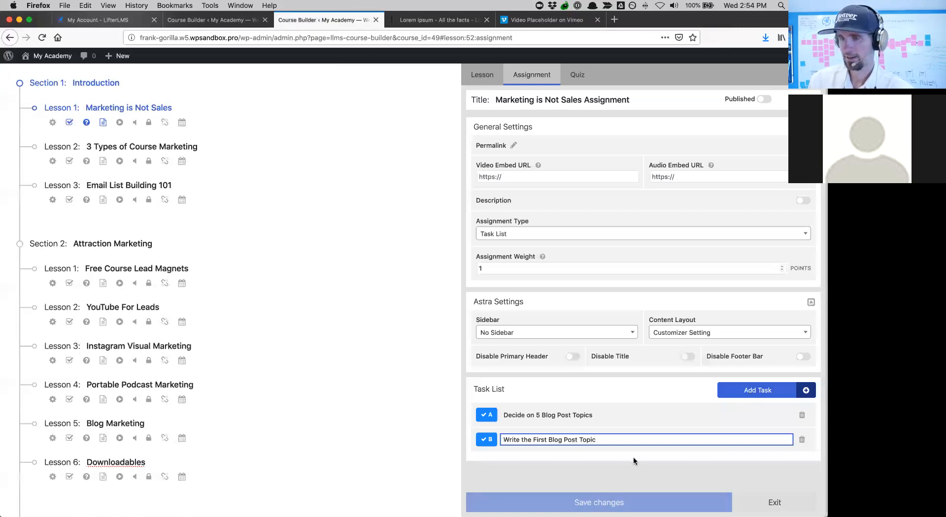
left_click(606, 493)
left_click(606, 495)
- Add task C 'Share a link to the Blog Post in Social Media' and publish the assignment
scroll(663, 439, "down", 3)
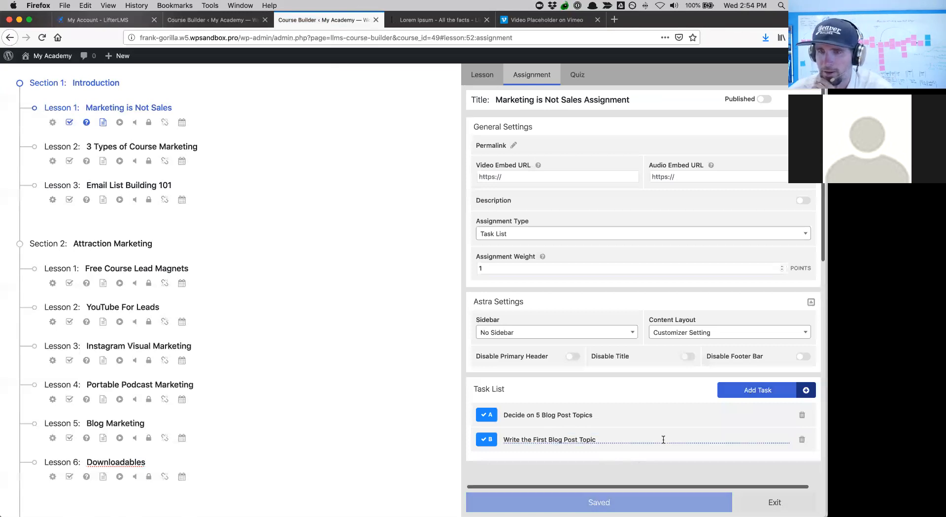
left_click(633, 439)
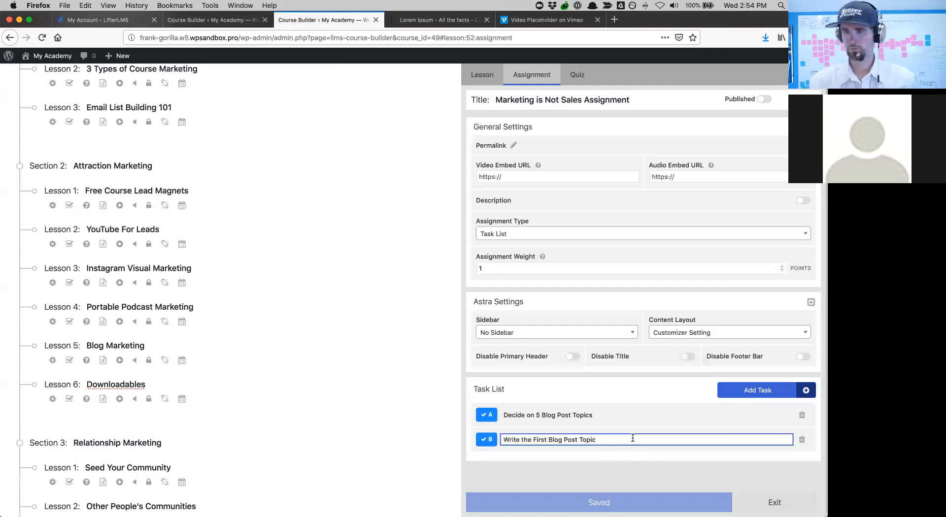
left_click(768, 392)
left_click(542, 464)
type("Share a link")
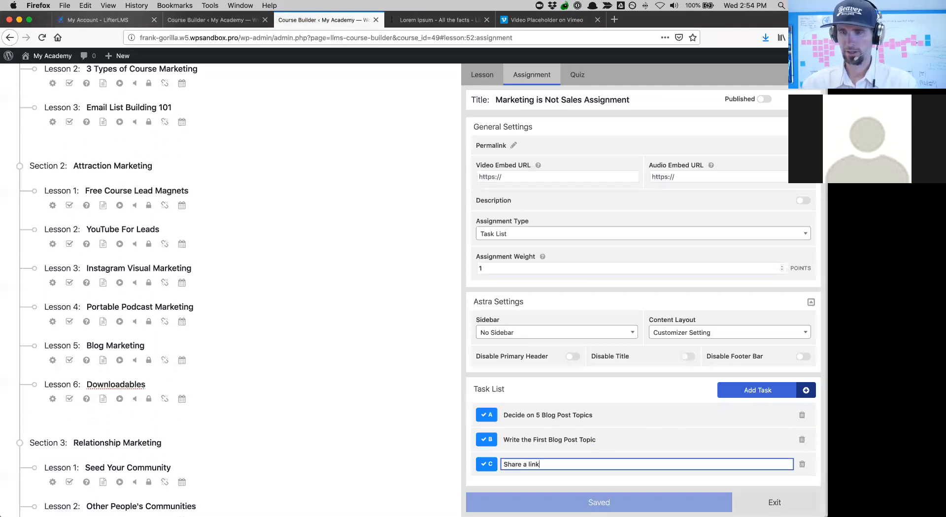
type(" to the Blog Post ")
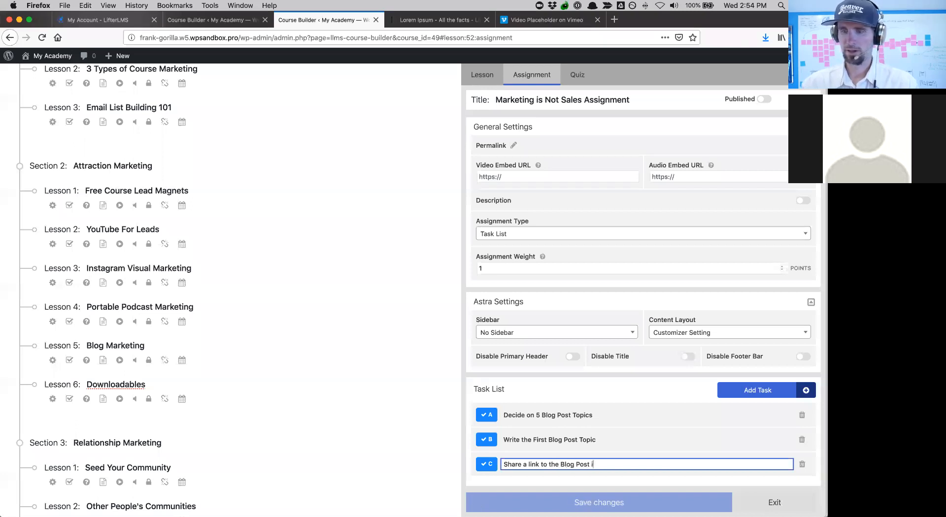
type("in Social Media")
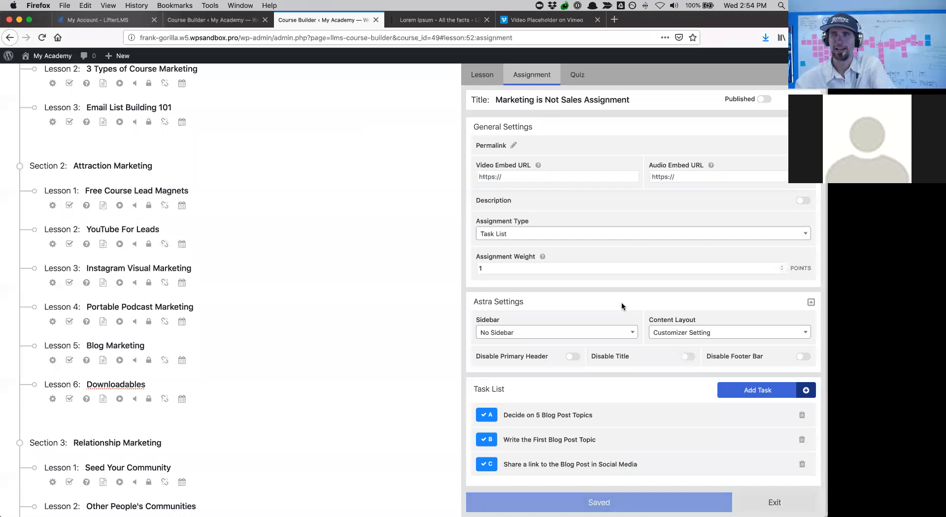
scroll(651, 255, "right", 1)
scroll(651, 255, "left", 1)
left_click(760, 100)
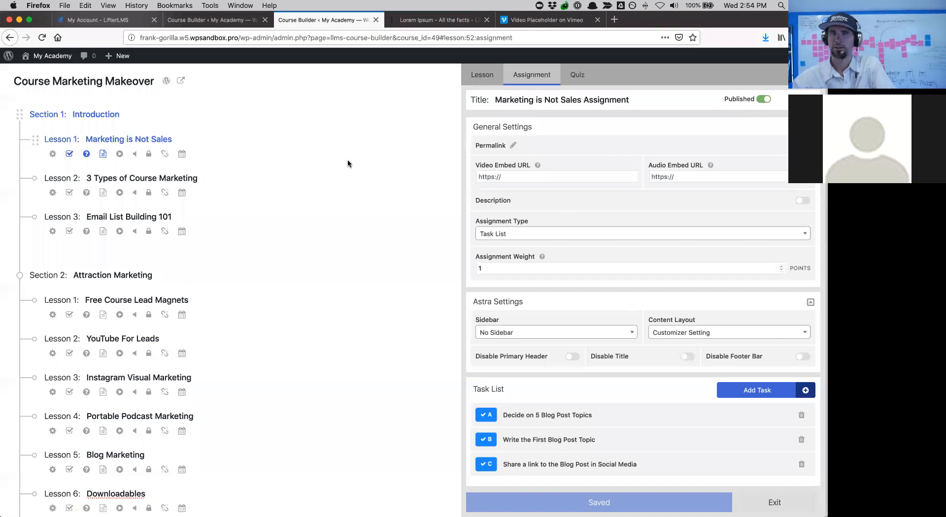
- Save the course builder, then open the Marketing is Not Sales Assignment from Lesson 1 on the front end
left_click(179, 80)
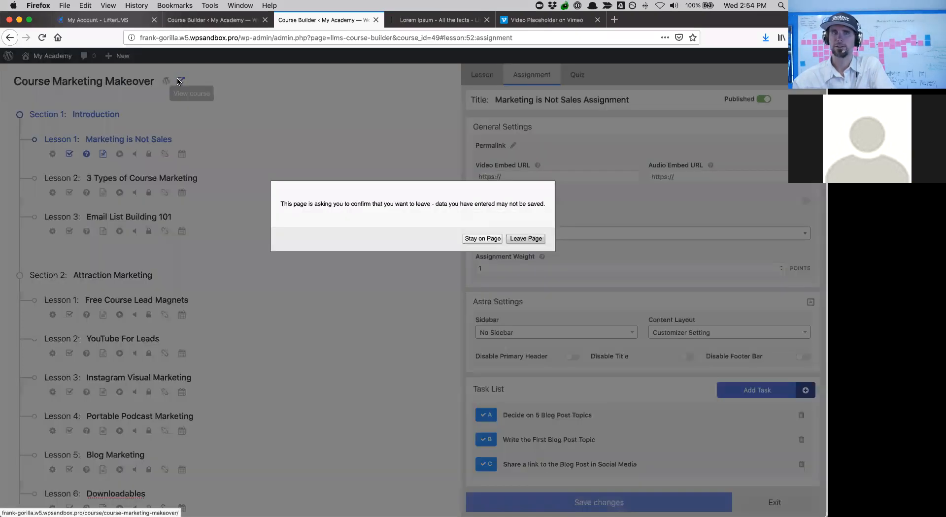
left_click(483, 239)
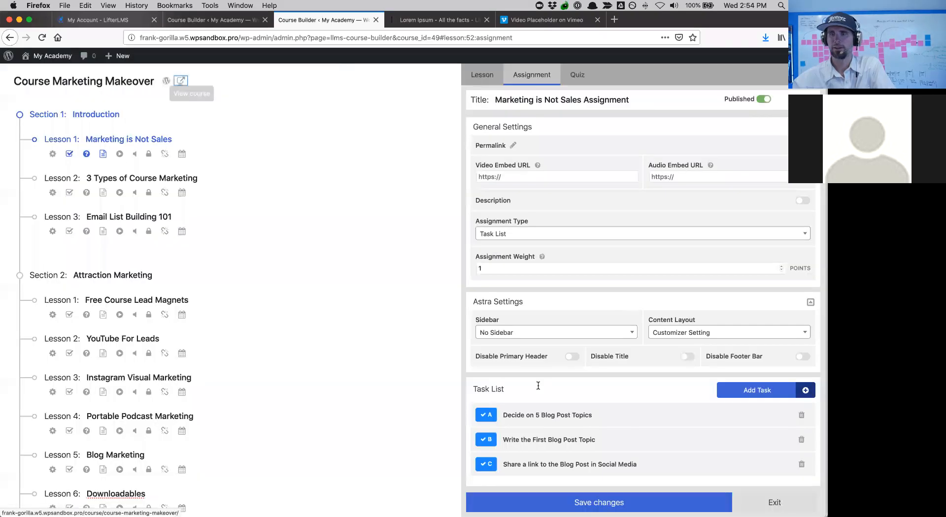
left_click(556, 502)
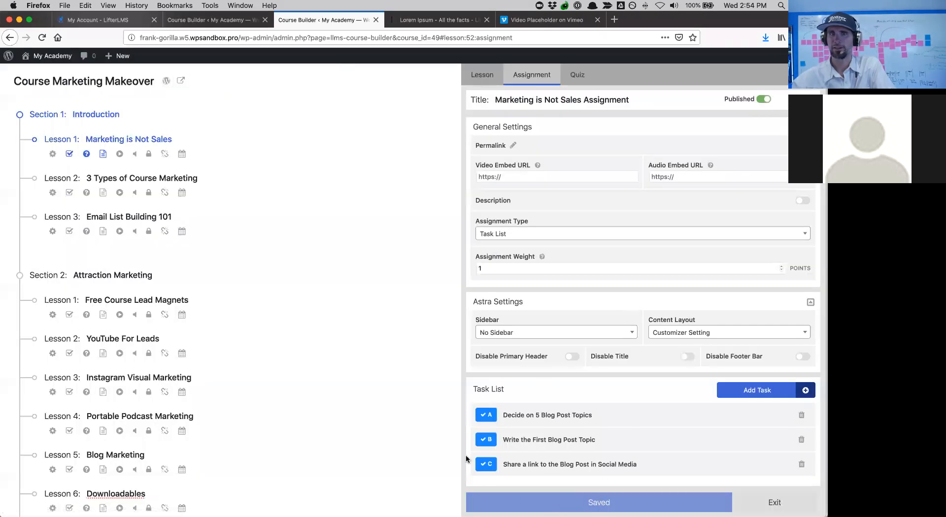
left_click(181, 81)
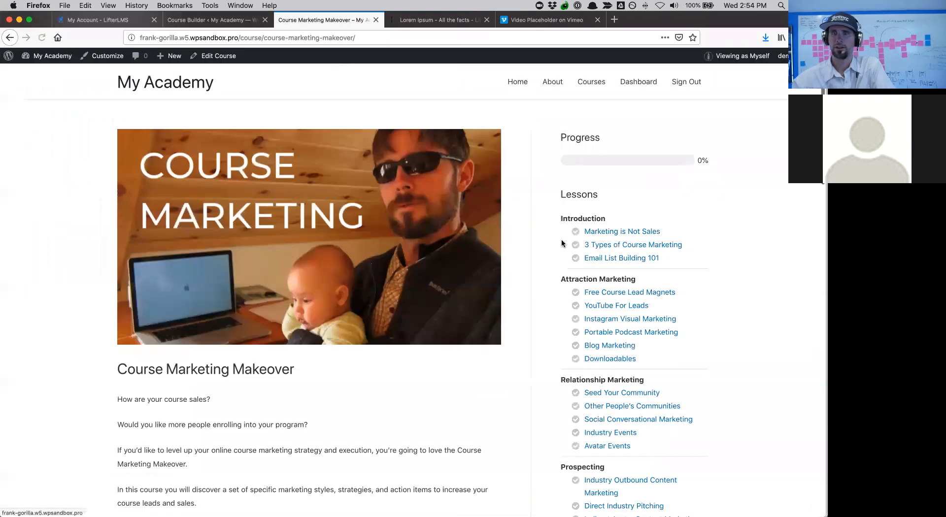
left_click(611, 232)
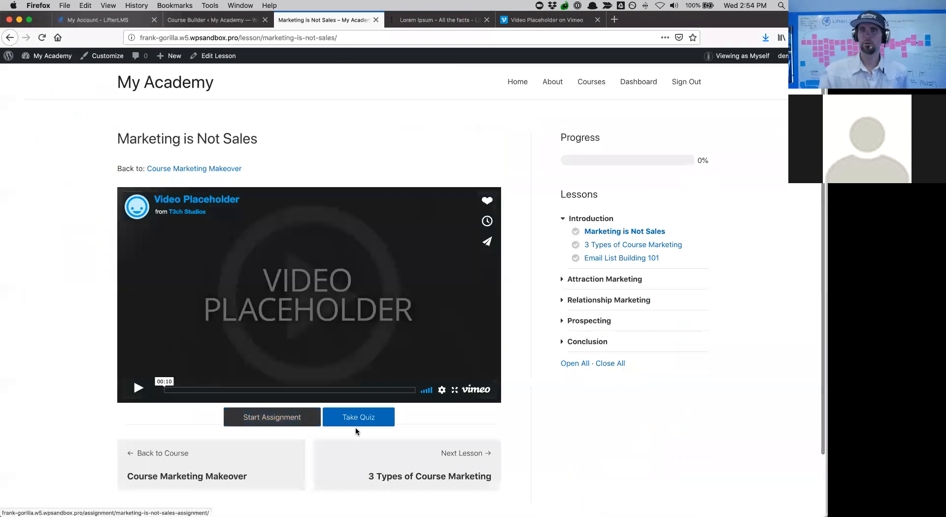
left_click(274, 419)
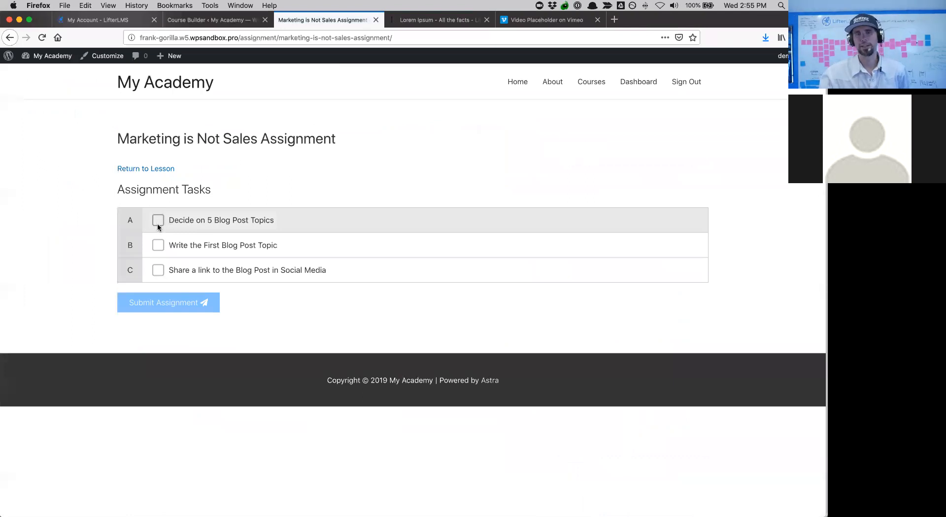
- Mark assignment tasks A, B and C as completed
left_click(157, 223)
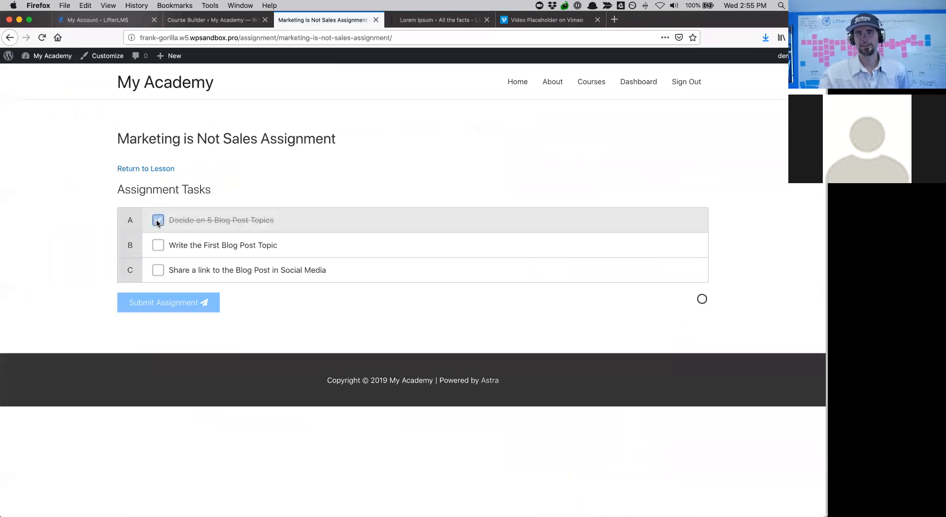
left_click(157, 255)
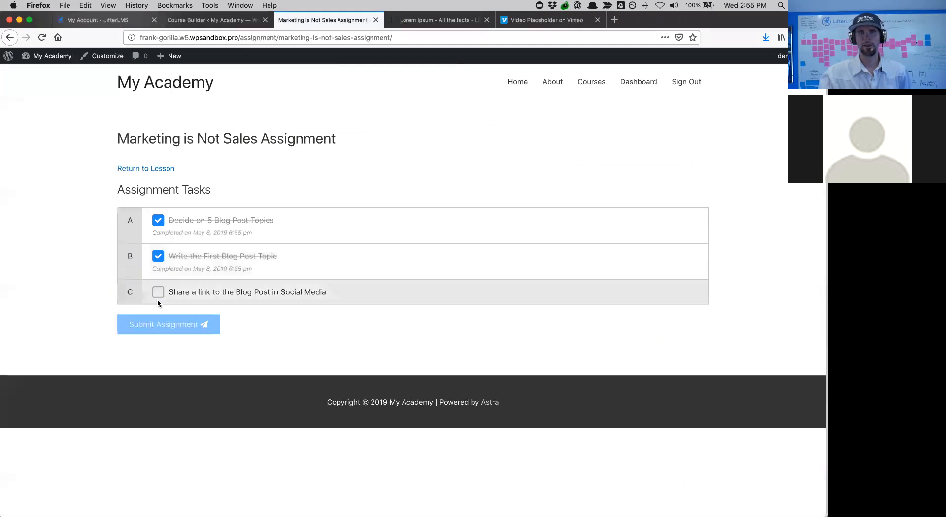
left_click(158, 294)
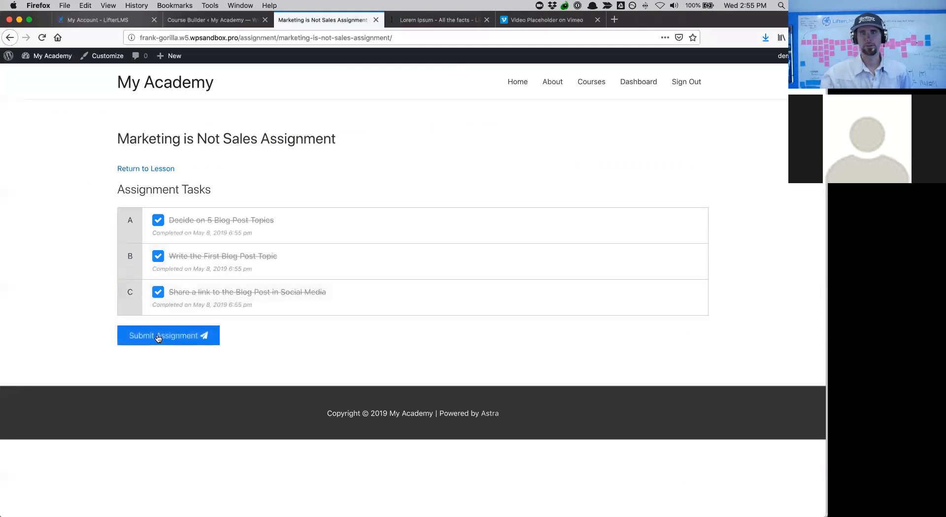
- Reset tasks C, B and A to unchecked and go to the Course Catalog
left_click(158, 292)
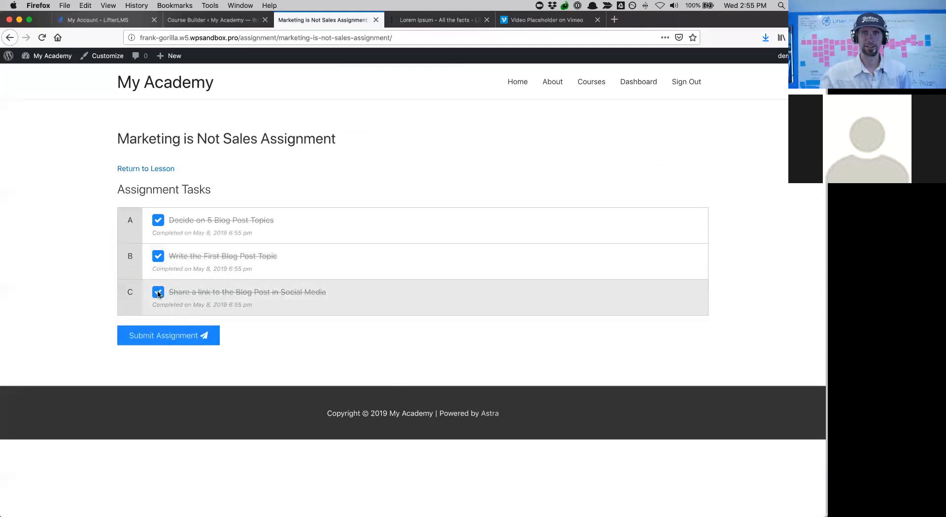
left_click(158, 256)
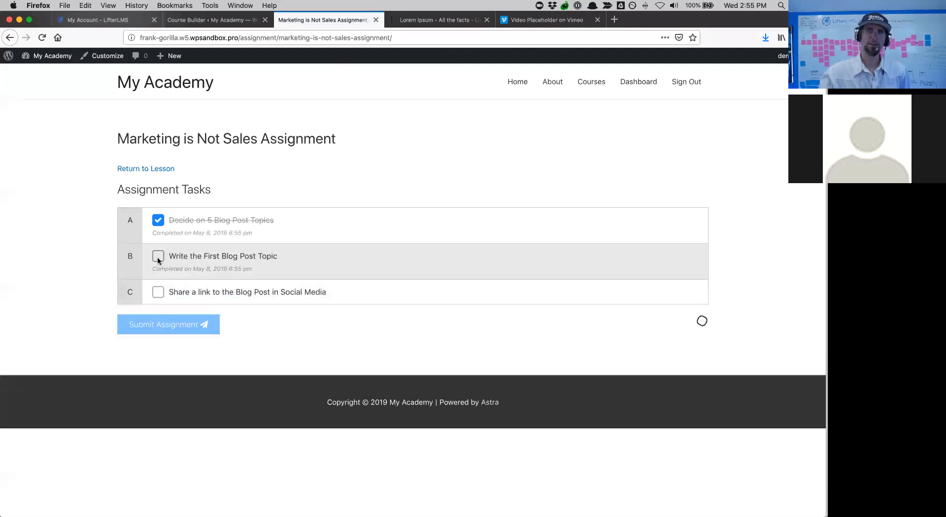
left_click(162, 222)
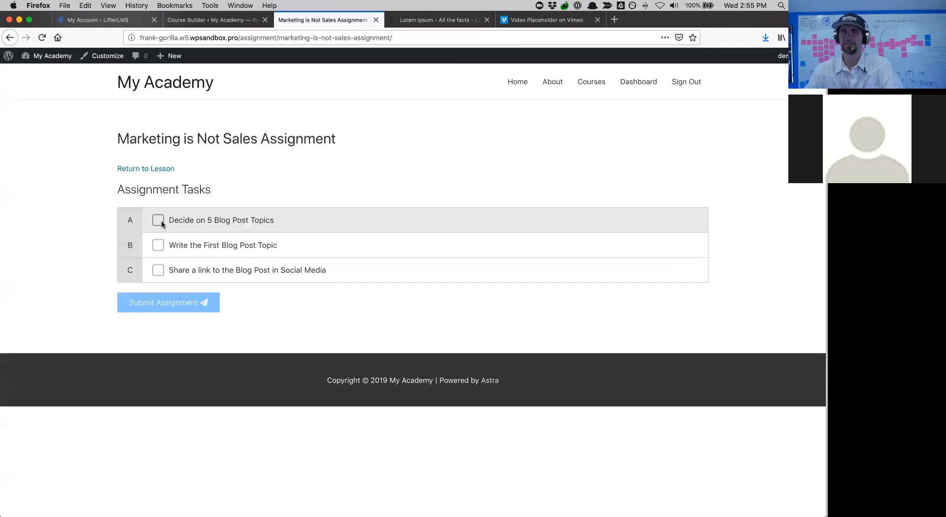
mouse_move(63, 56)
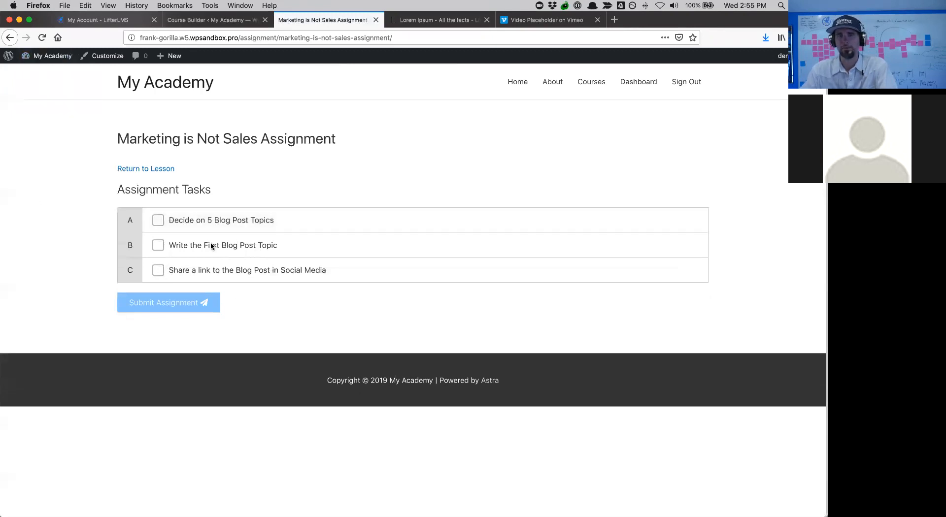
left_click(593, 83)
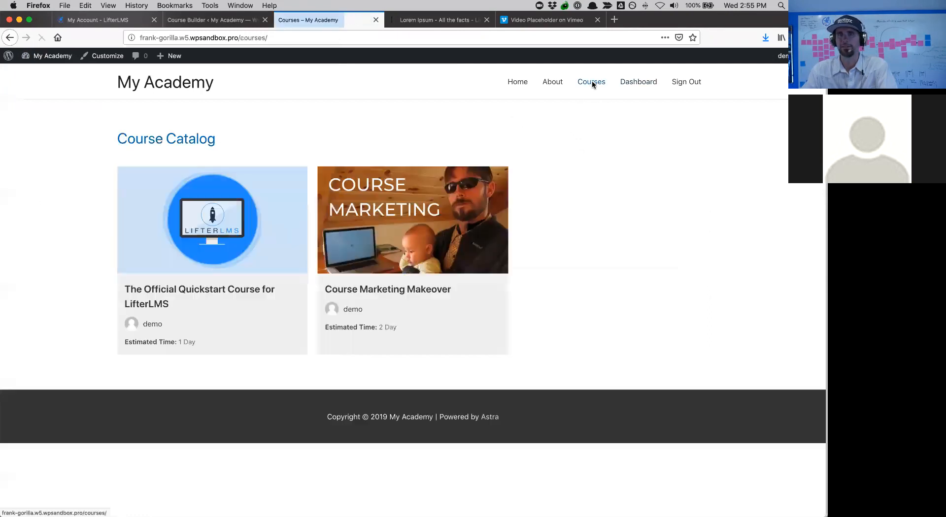
- Open the Course Marketing Makeover card from the catalog and scroll through its lessons
left_click(414, 279)
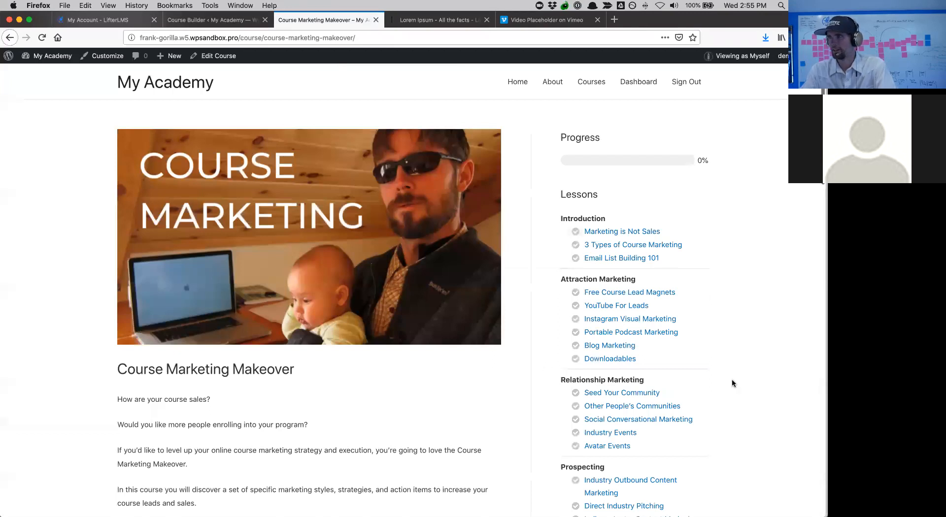
scroll(732, 384, "down", 2)
scroll(732, 383, "up", 2)
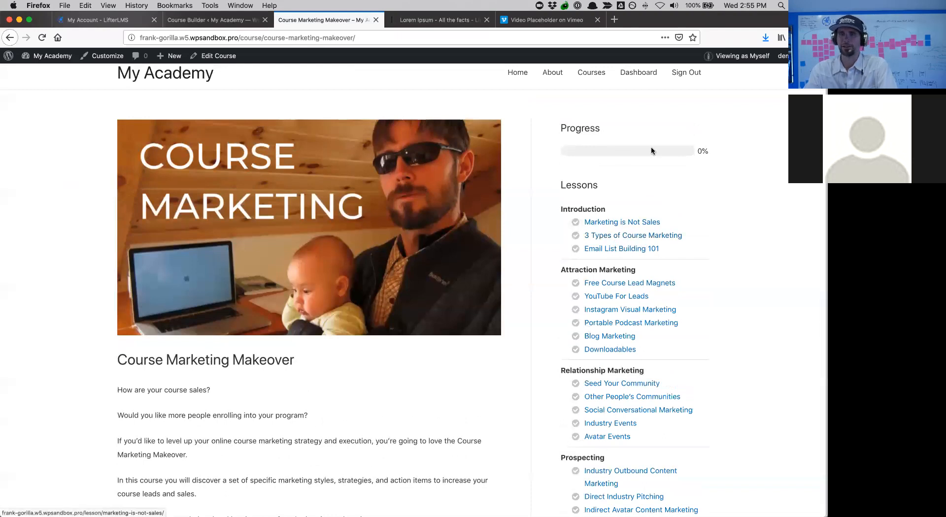
scroll(655, 164, "down", 2)
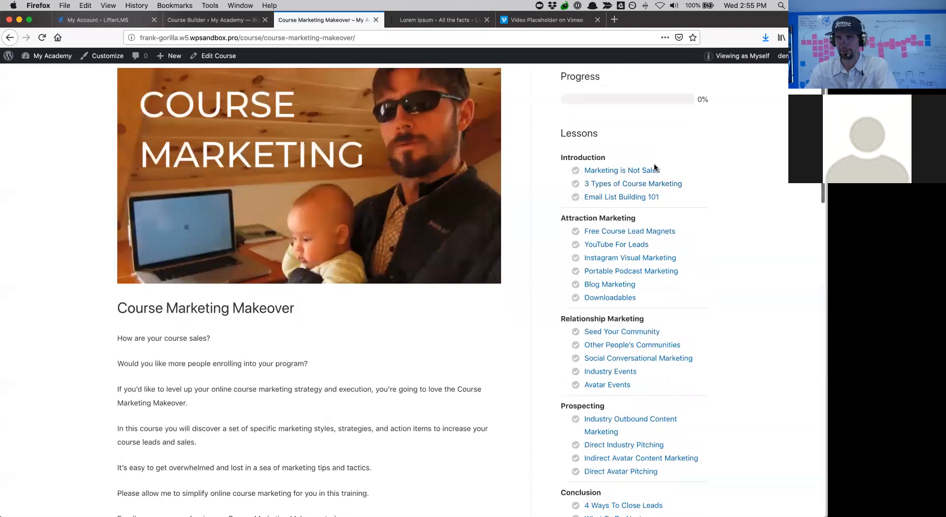
scroll(654, 164, "up", 3)
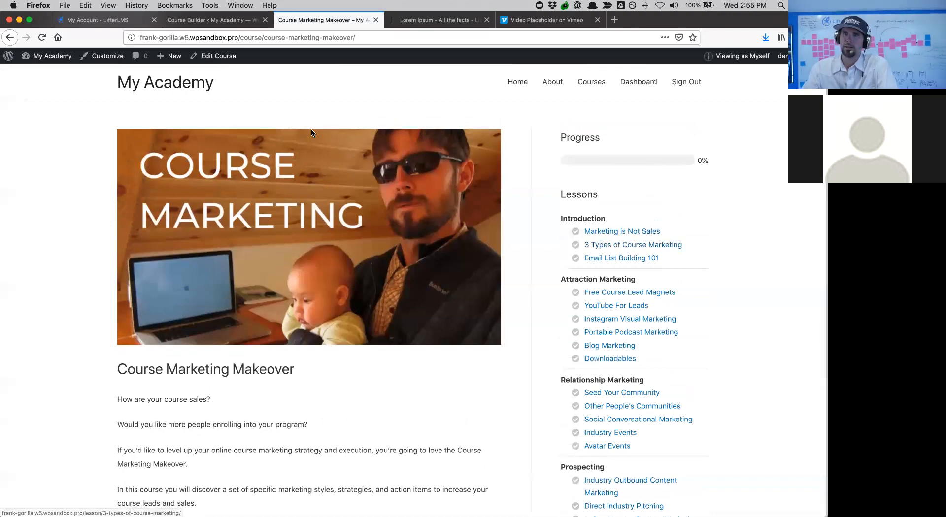
- Preview the course as a logged-out visitor and try checkout for the Course + Coaching plan
mouse_move(723, 57)
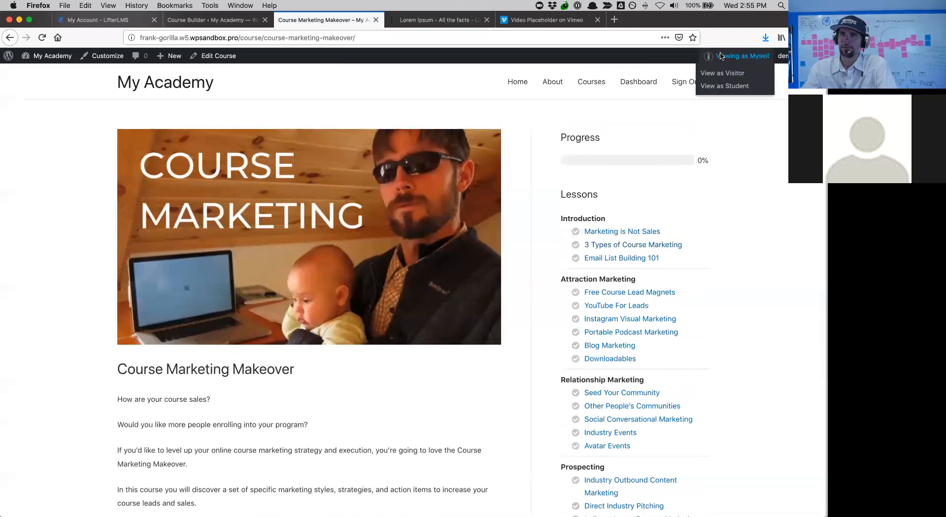
left_click(722, 74)
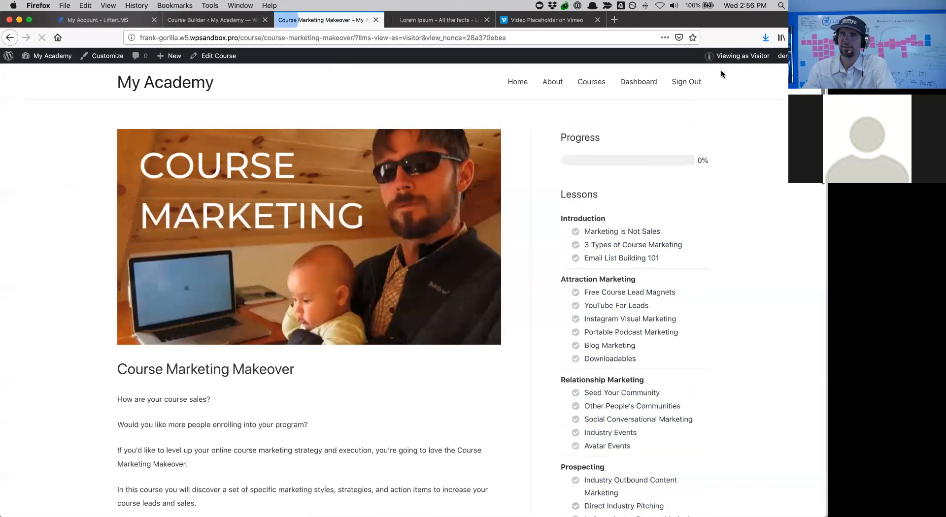
left_click_drag(642, 219, 610, 442)
scroll(611, 441, "down", 15)
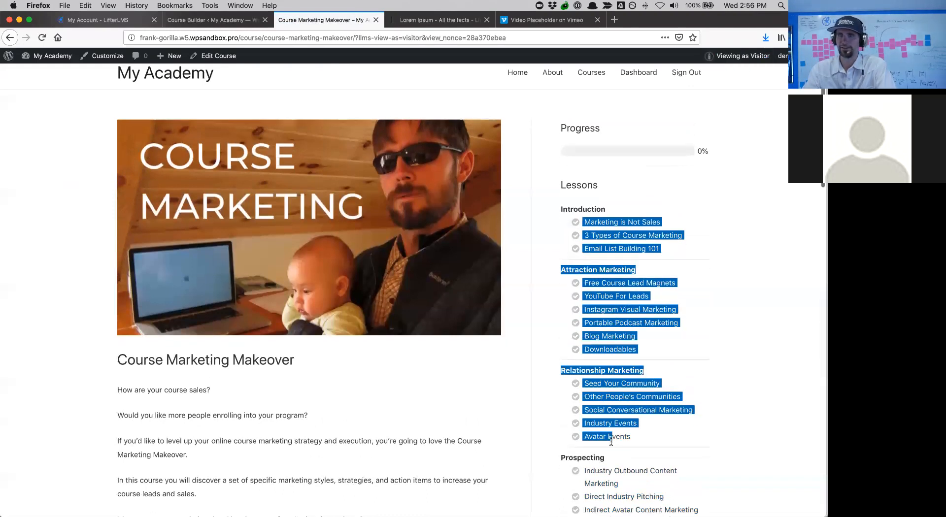
scroll(405, 449, "down", 7)
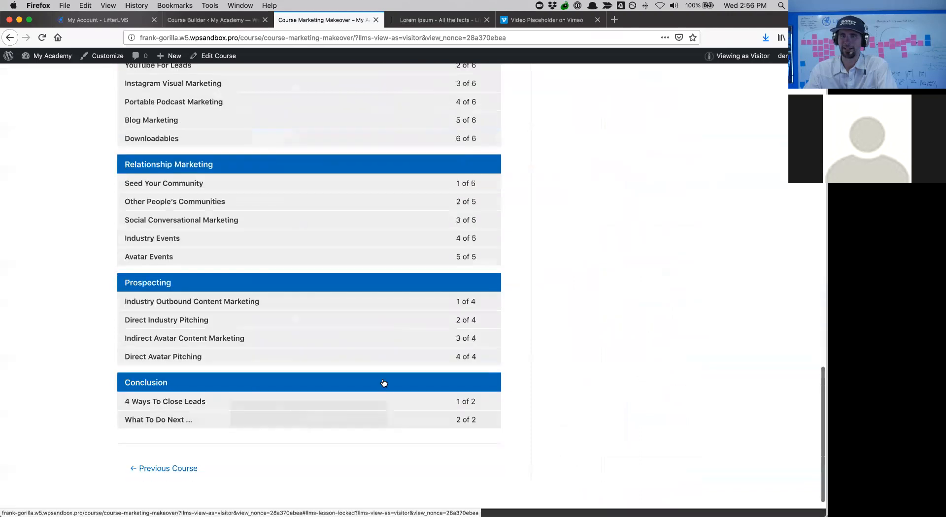
scroll(284, 228, "up", 9)
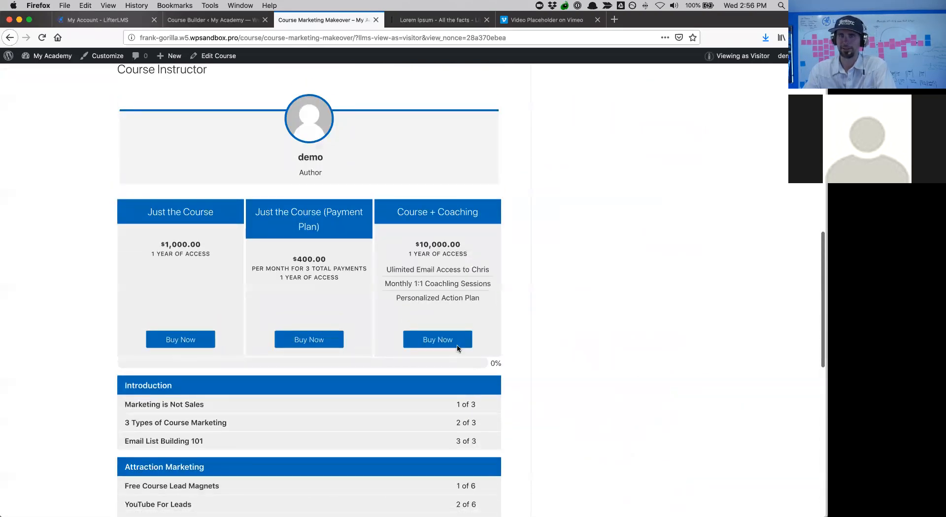
left_click(450, 342)
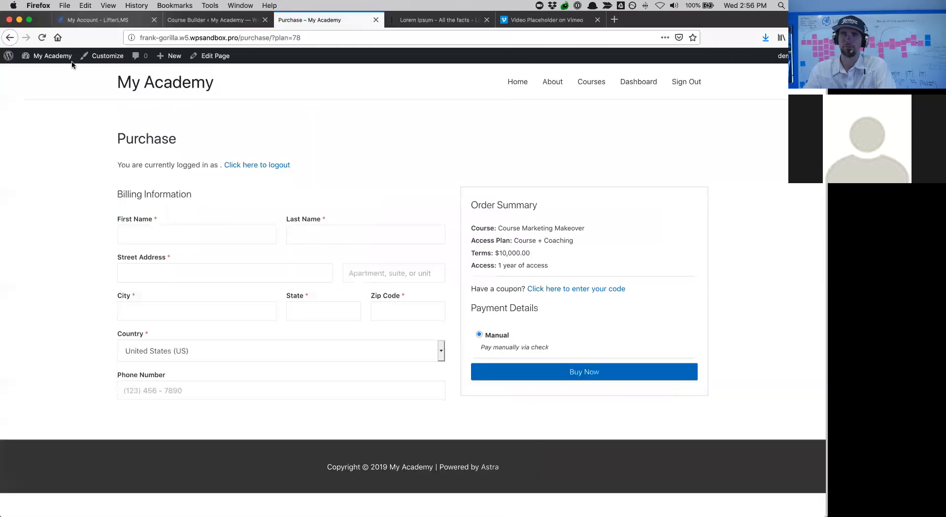
left_click(9, 37)
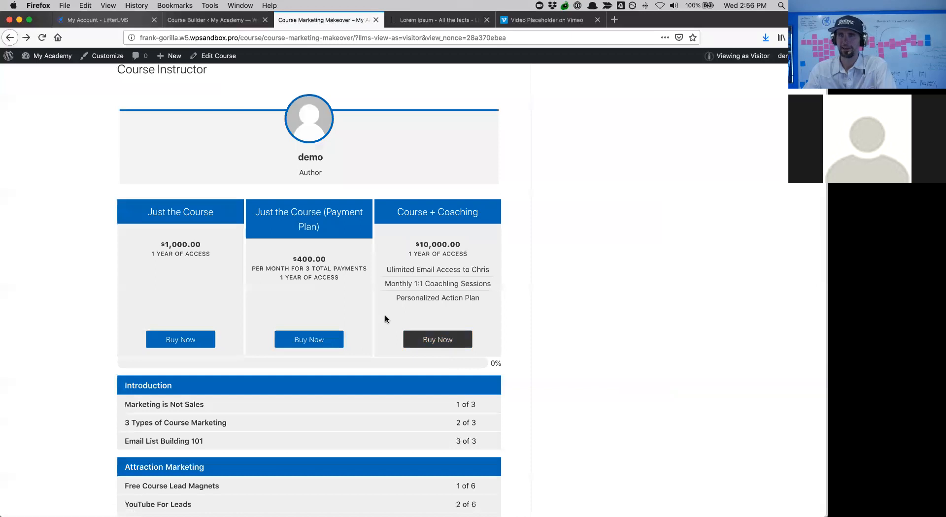
scroll(385, 315, "up", 10)
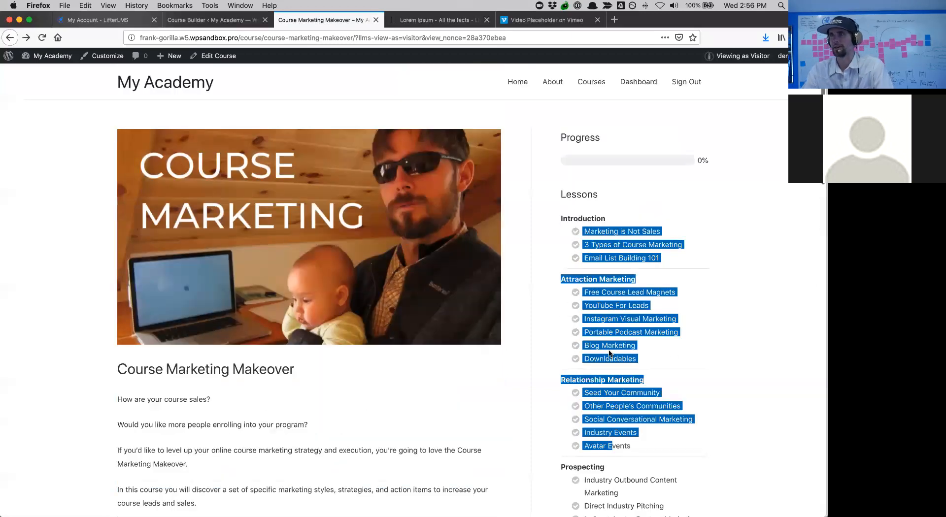
- Clear the lesson list selection and switch the preview to View as Myself
left_click(711, 310)
scroll(711, 309, "down", 3)
scroll(711, 309, "up", 3)
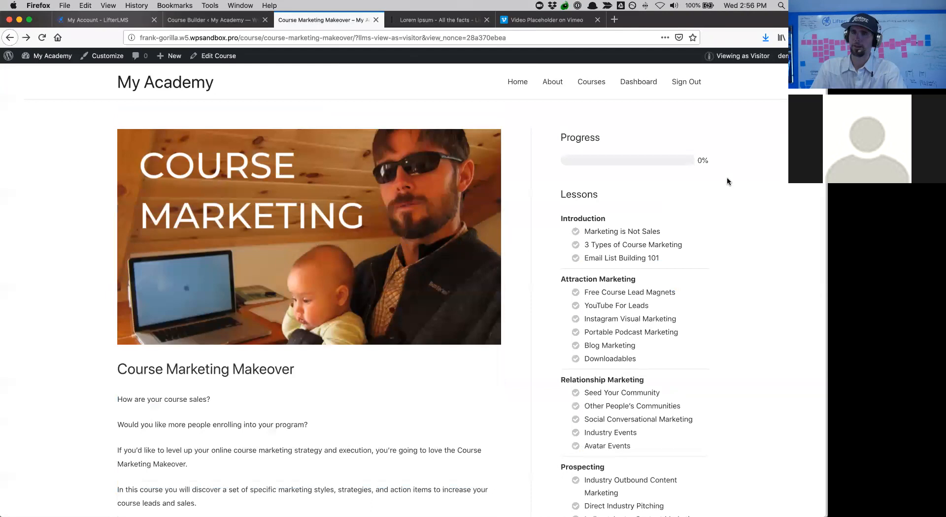
scroll(709, 117, "down", 1)
mouse_move(747, 53)
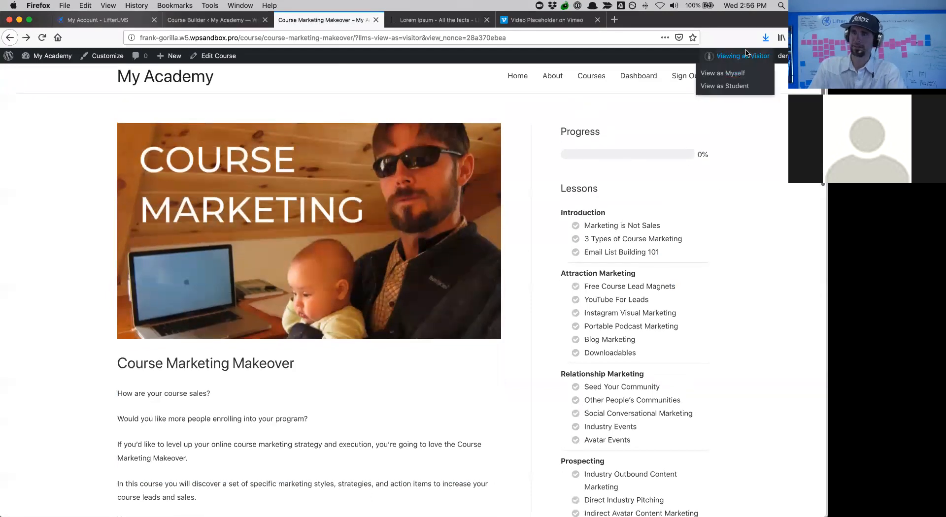
left_click(728, 76)
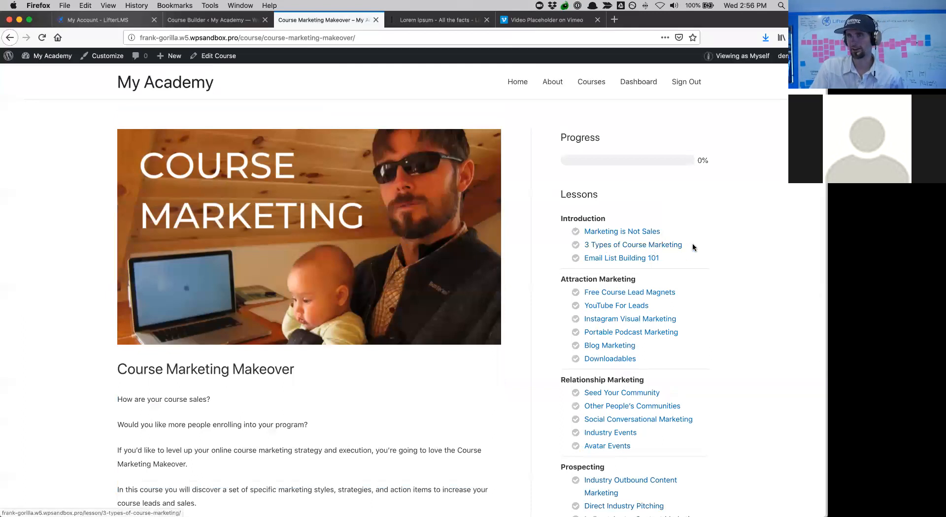
- Open the 3 Types of Course Marketing lesson in the editor and show its Prerequisites settings
left_click(650, 248)
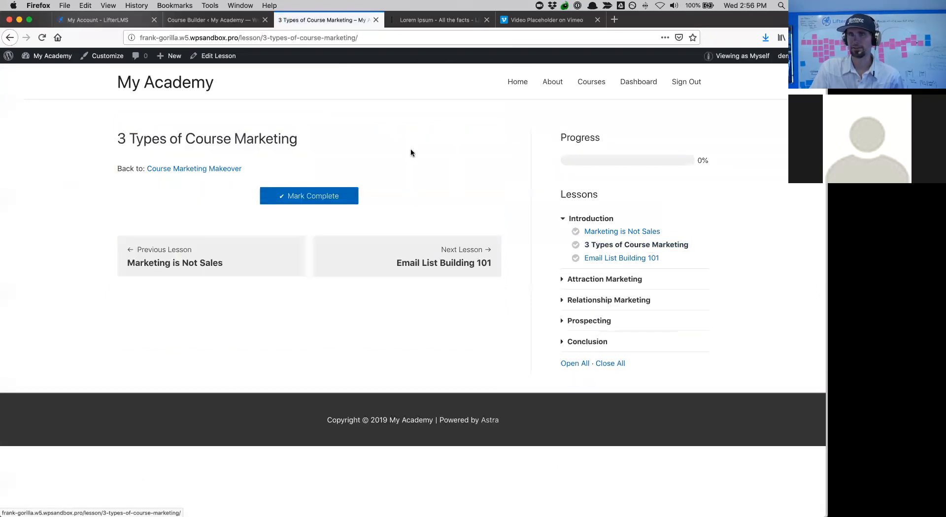
left_click(221, 60)
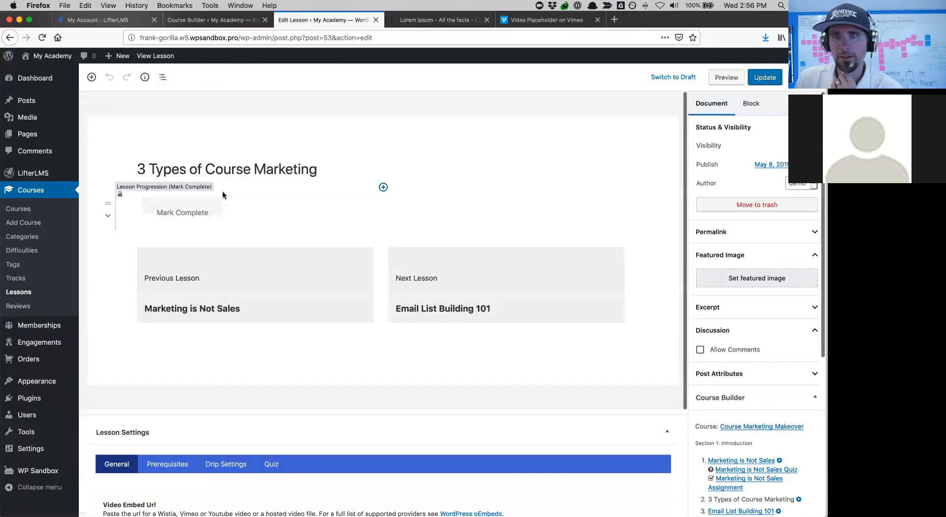
scroll(358, 381, "down", 5)
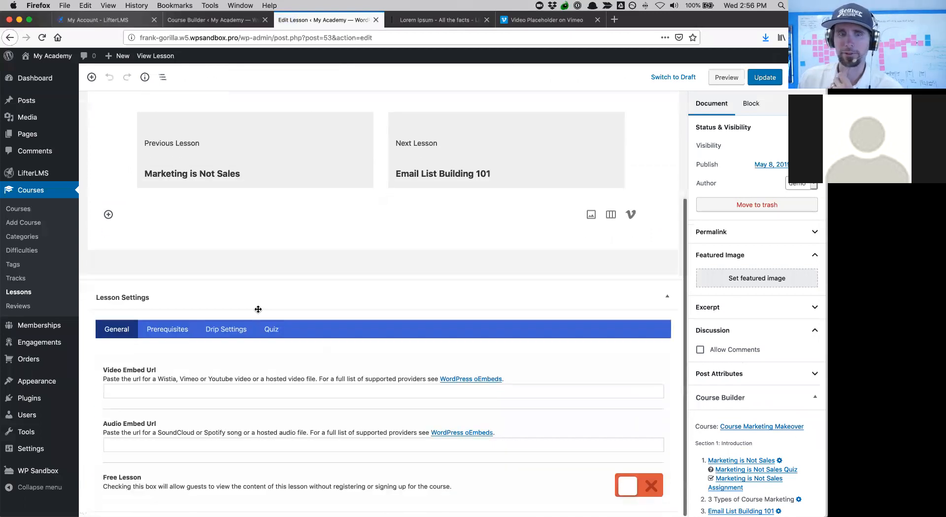
left_click(166, 330)
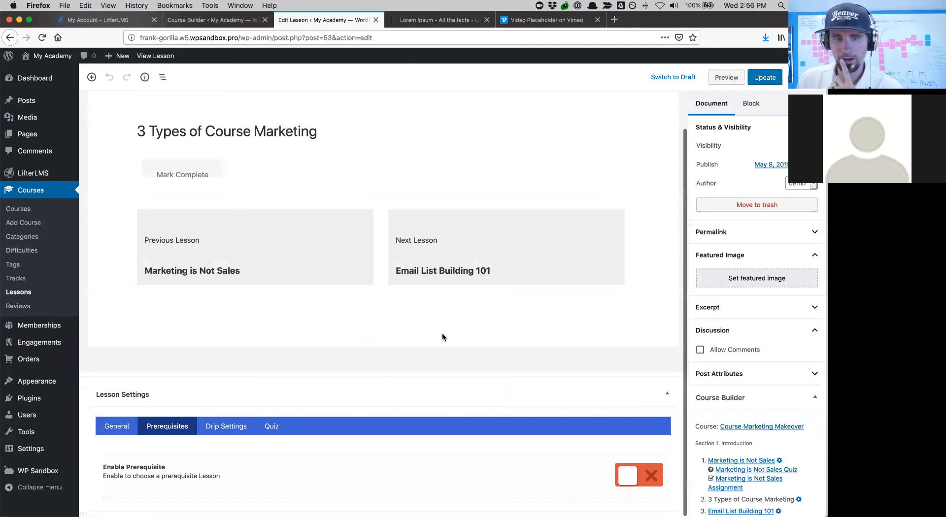
- Enable a prerequisite of Marketing is Not Sales (ID# 52) and update the lesson
left_click(627, 476)
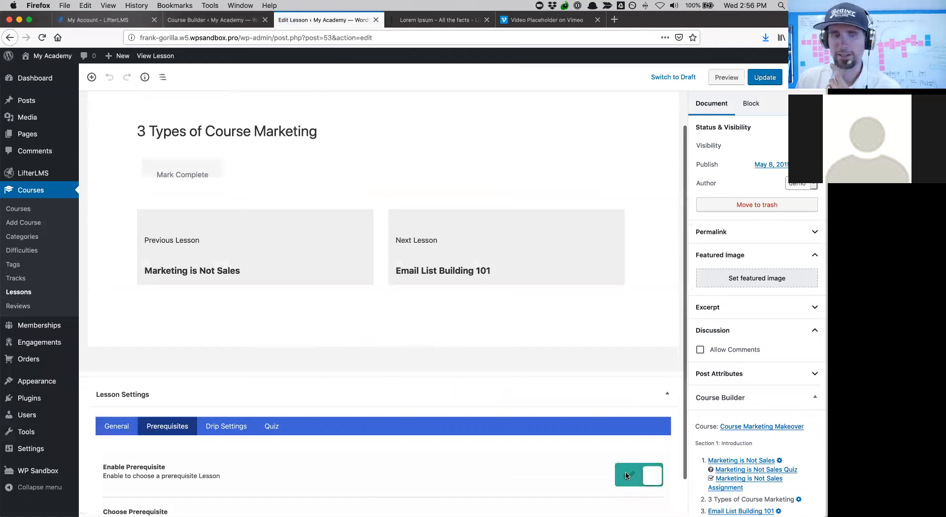
scroll(521, 316, "down", 2)
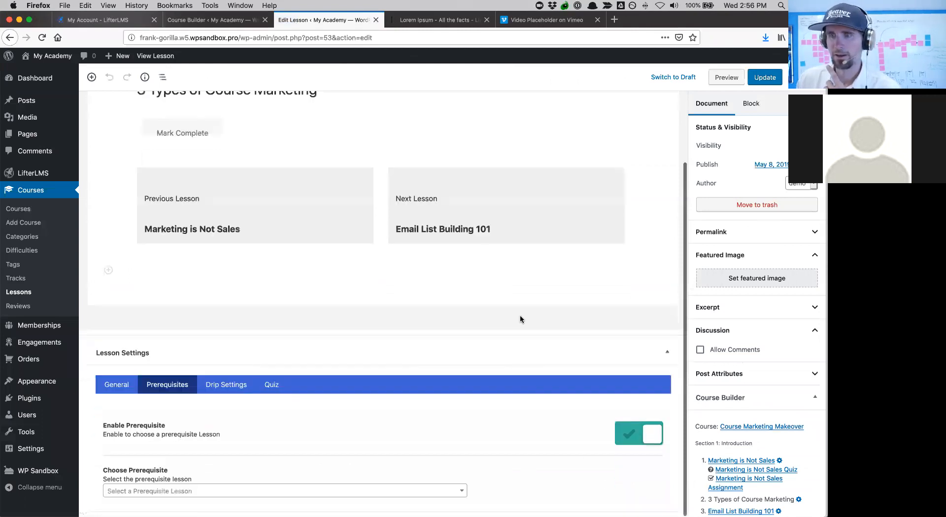
left_click(158, 495)
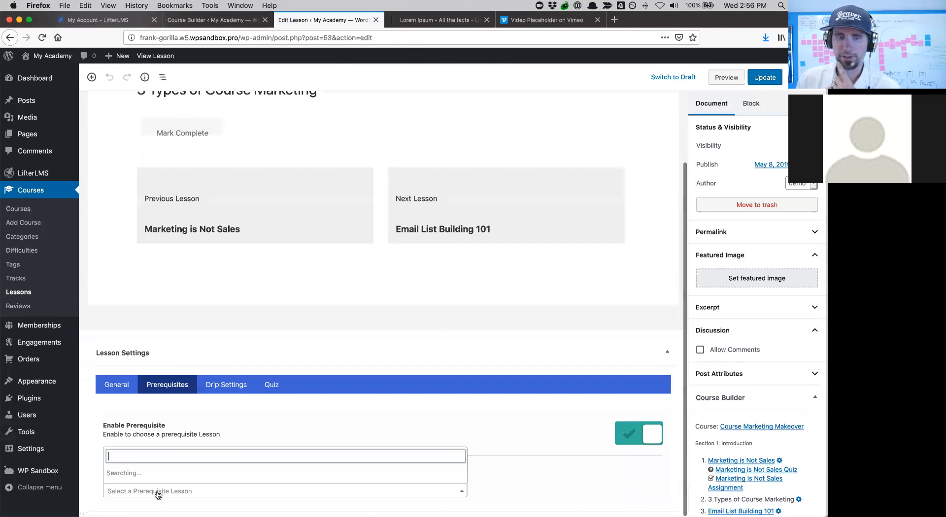
scroll(166, 443, "down", 5)
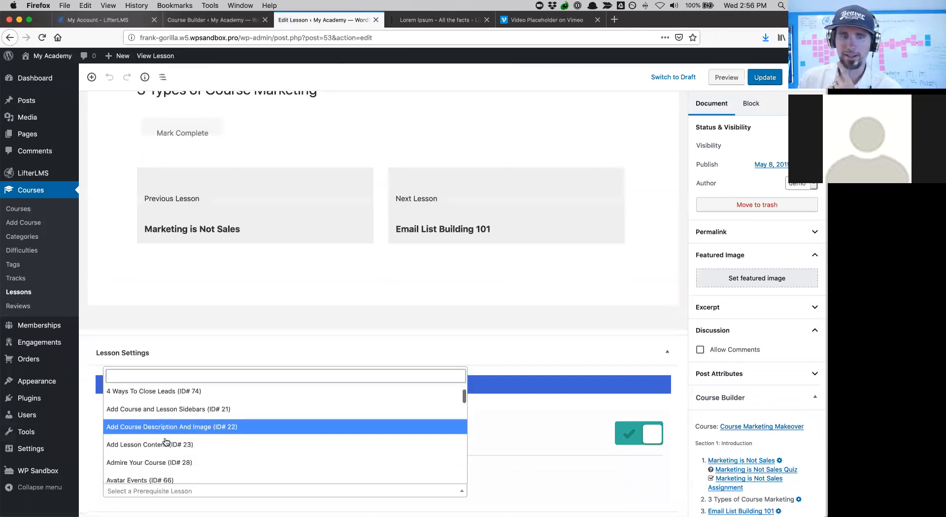
scroll(166, 442, "down", 5)
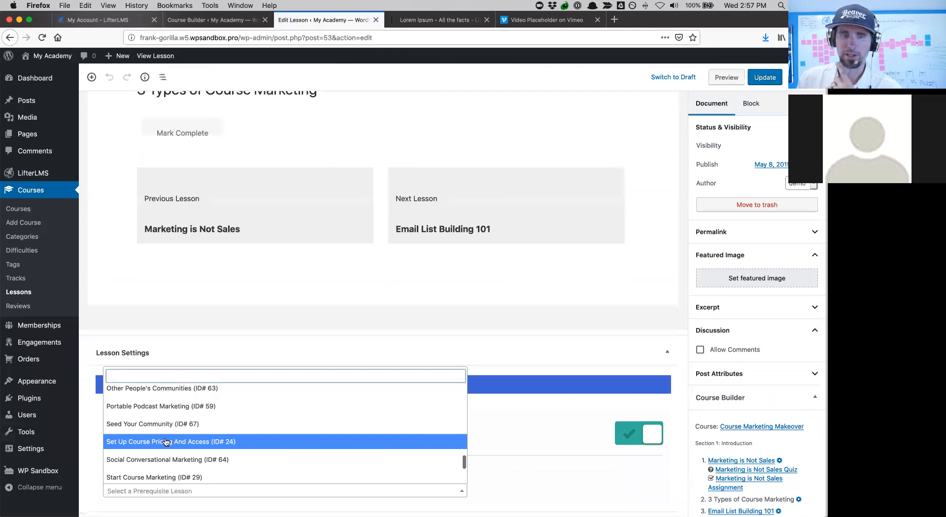
scroll(166, 444, "up", 3)
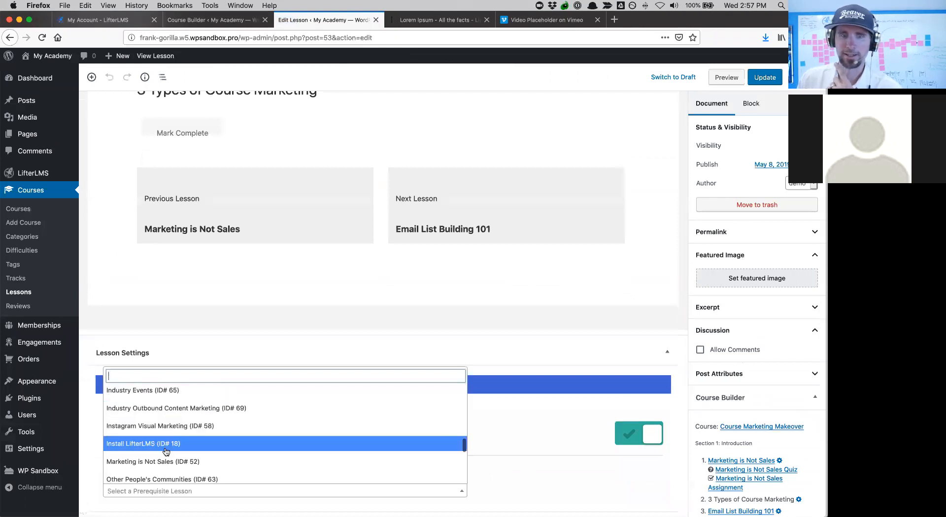
left_click(165, 461)
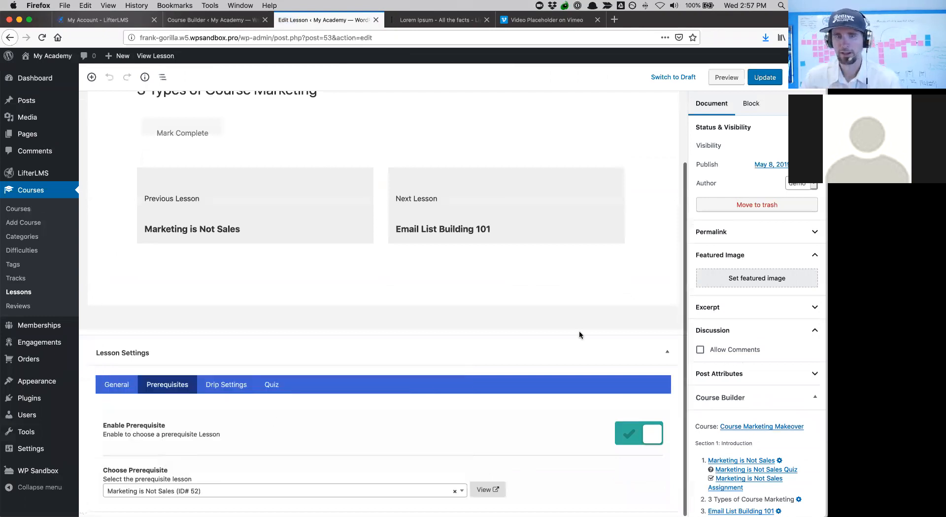
left_click(766, 82)
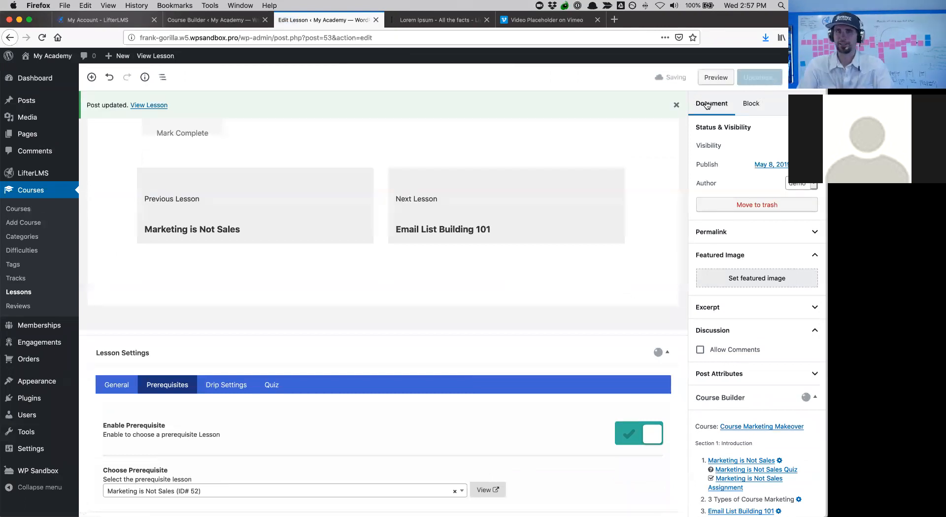
- View the updated lesson on the site, previewing it as a student
left_click(163, 106)
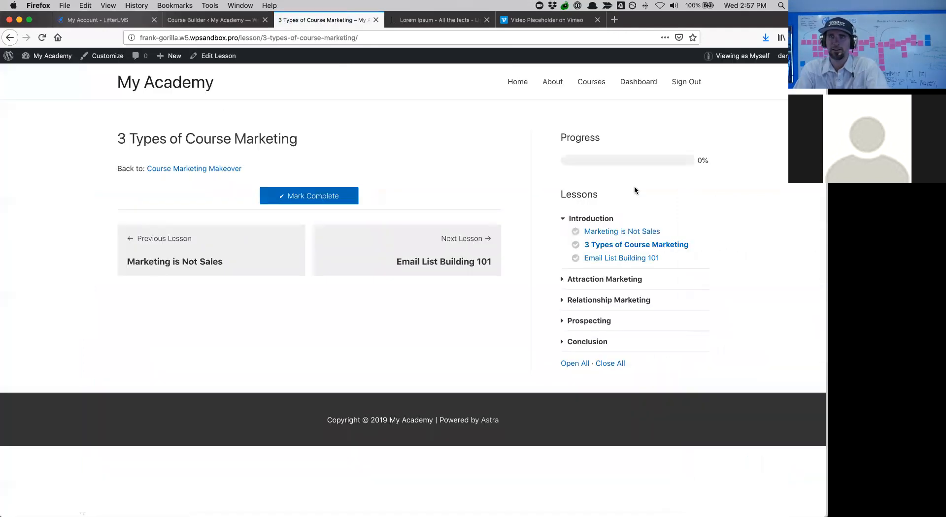
mouse_move(734, 58)
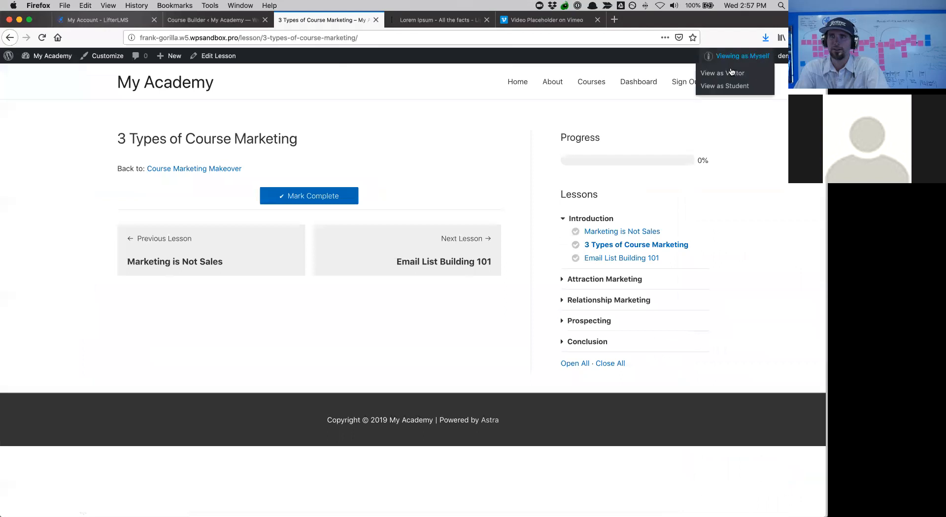
left_click(724, 89)
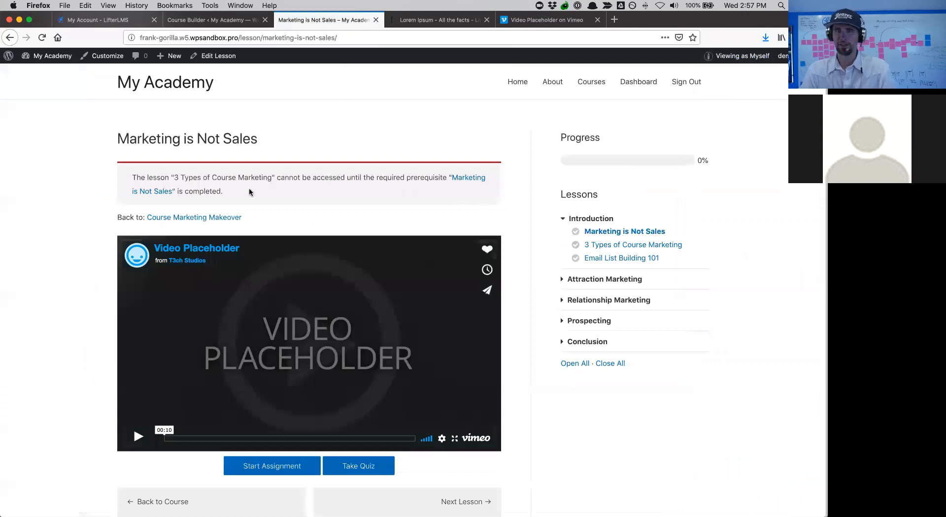
scroll(249, 192, "down", 1)
scroll(249, 192, "up", 1)
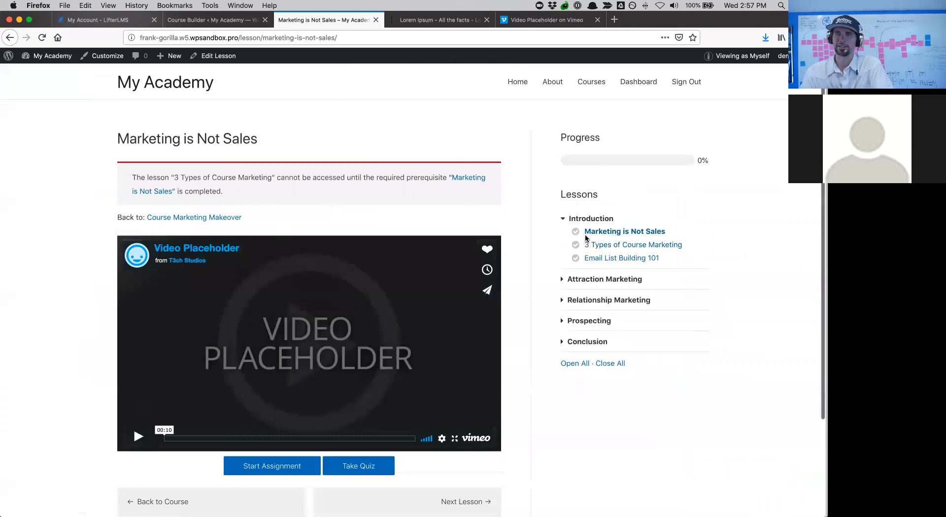
- Try opening 3 Types of Course Marketing, then return to Marketing is Not Sales as a student
left_click(603, 250)
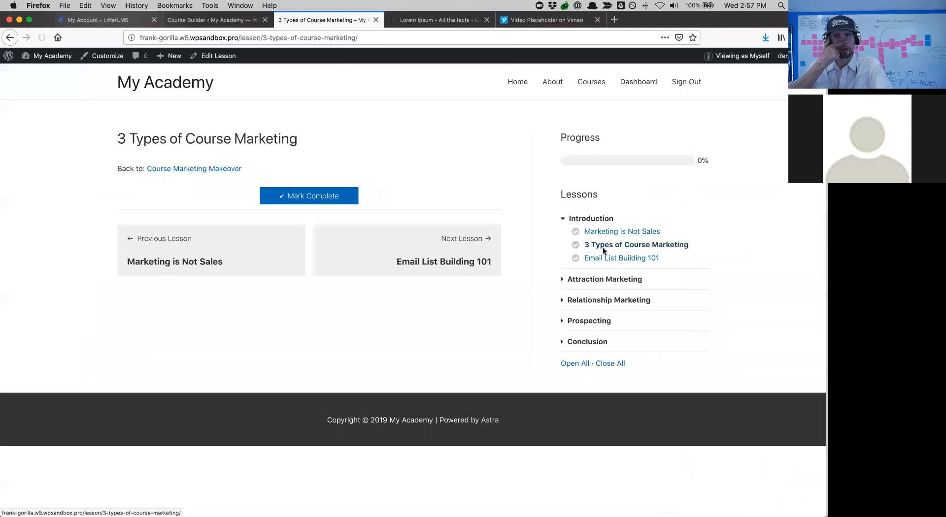
left_click(592, 234)
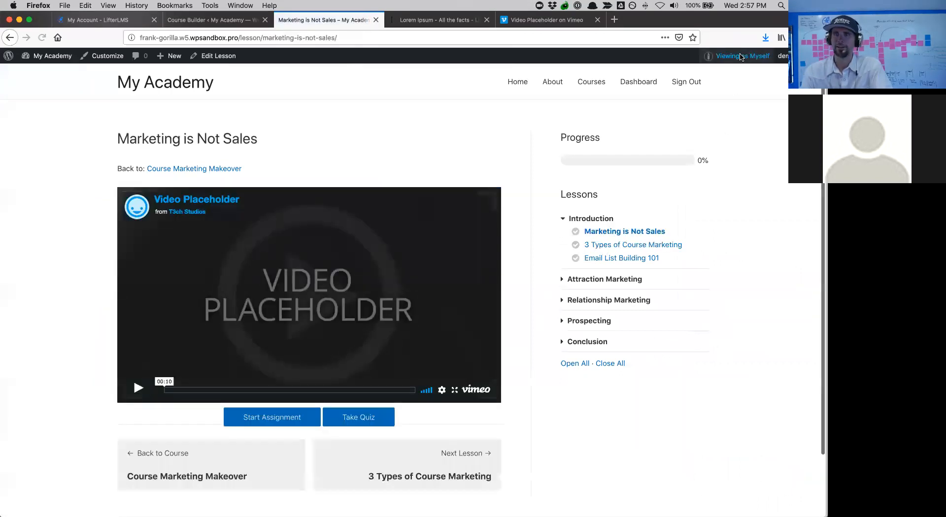
mouse_move(740, 56)
left_click(732, 87)
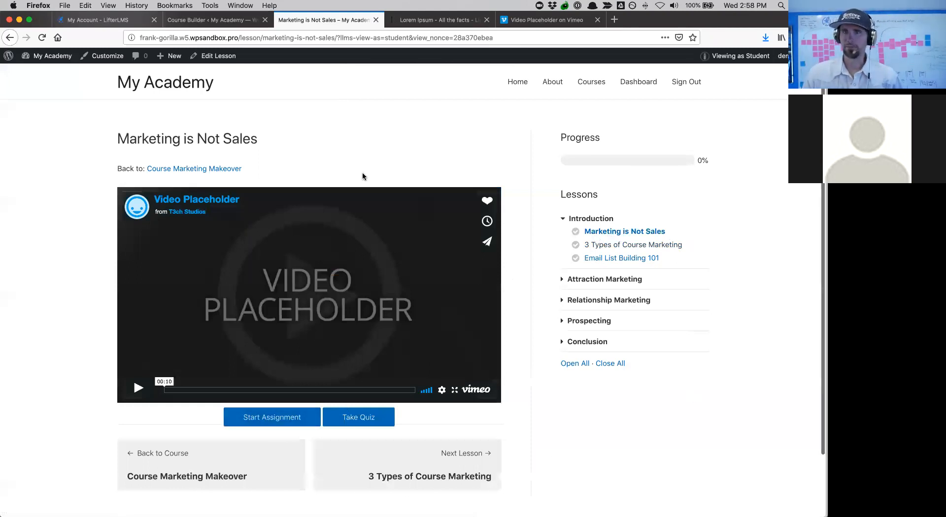
scroll(362, 173, "down", 3)
scroll(362, 173, "up", 3)
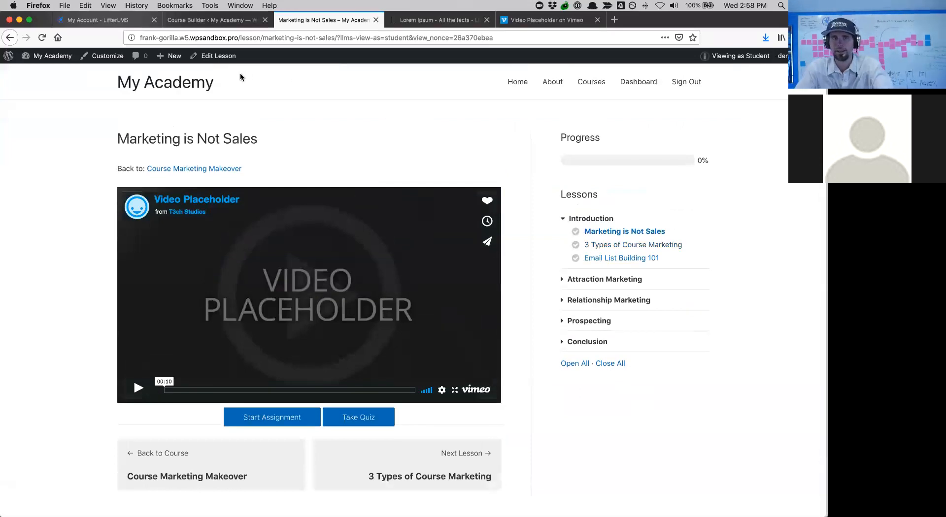
- Check the LifterLMS.com account's Downloads and Licenses, then return to the Course Builder
left_click(98, 21)
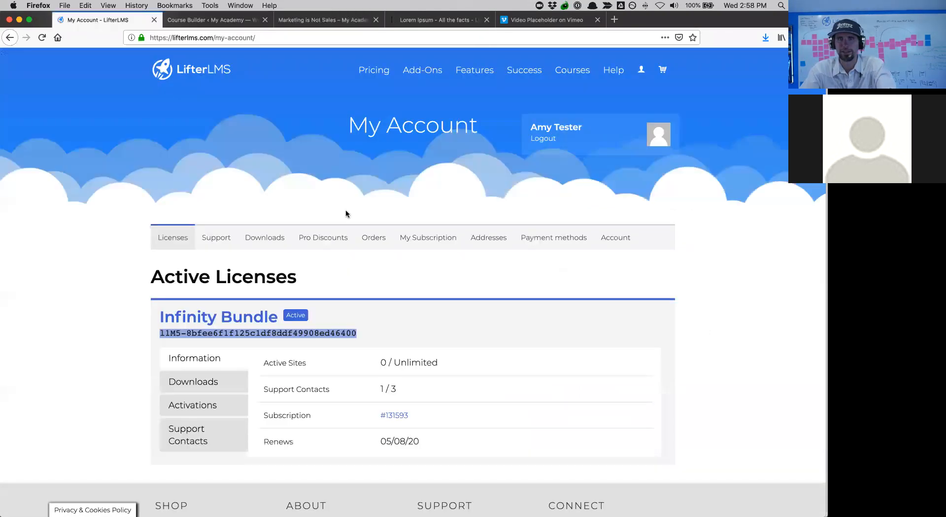
left_click(276, 248)
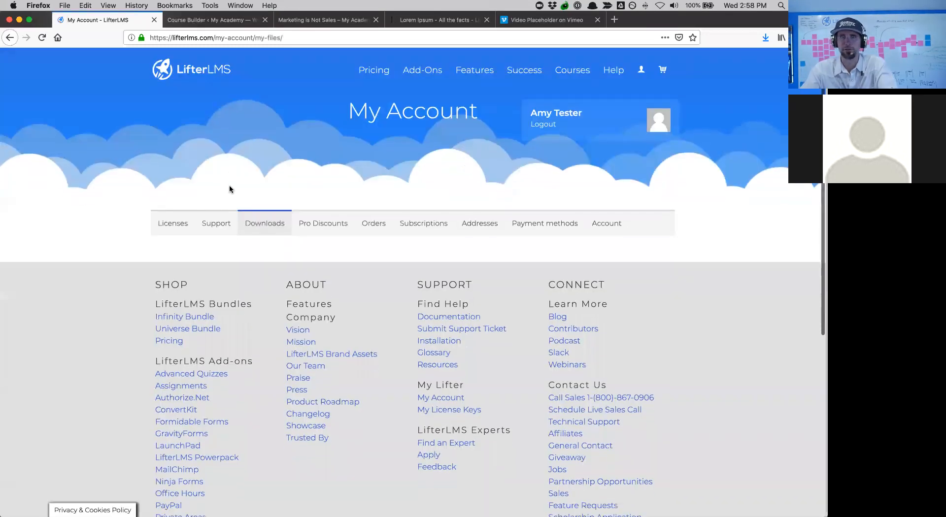
left_click(256, 226)
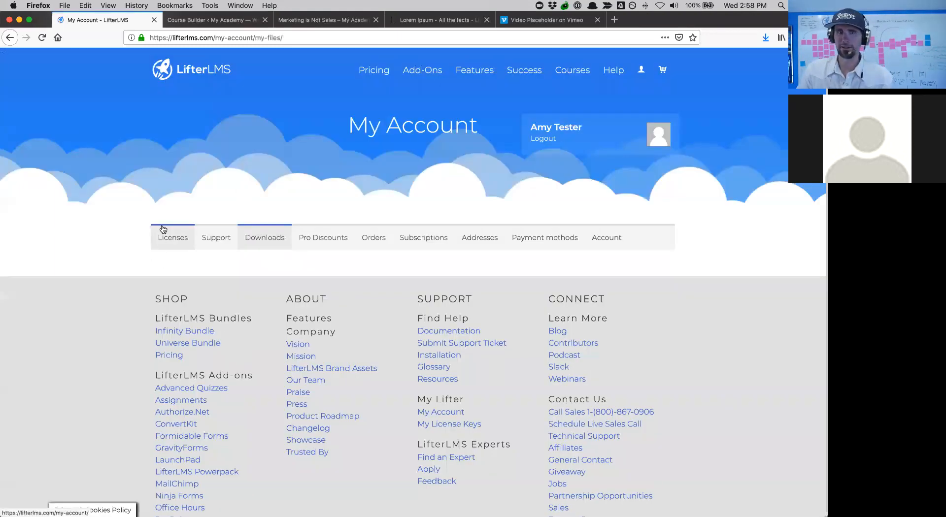
left_click(9, 37)
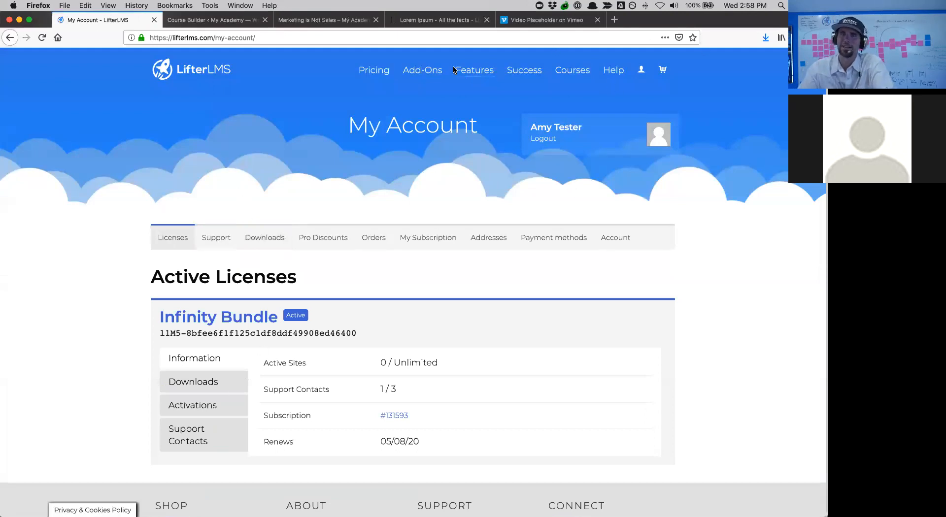
left_click(180, 15)
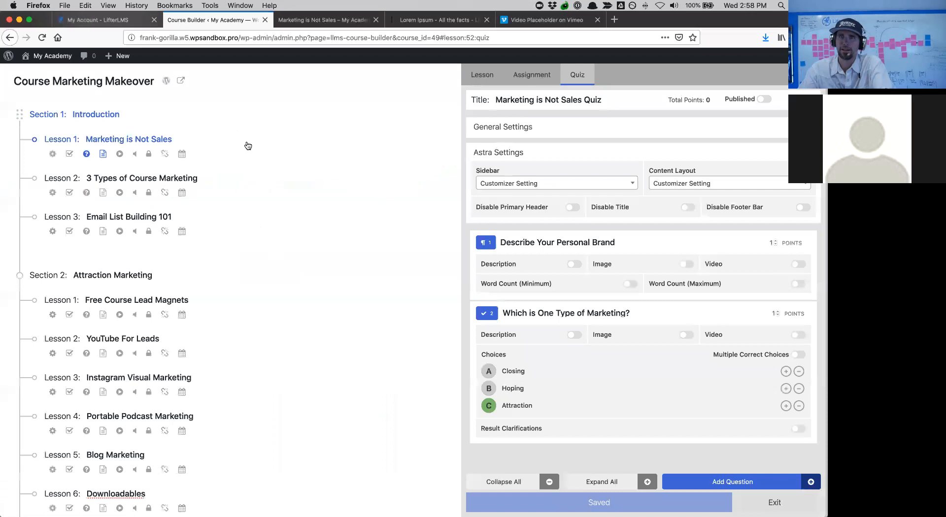
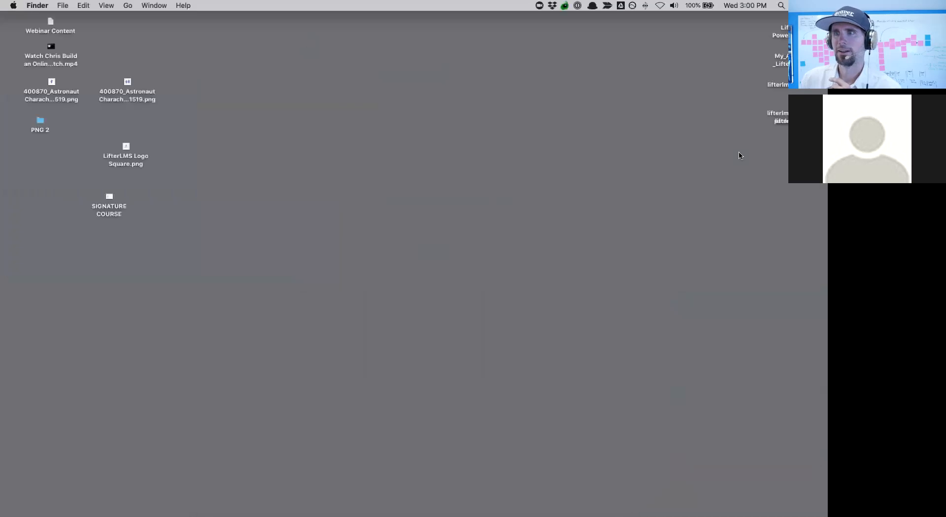
- Open the lifterlms-graphics-pack folder and enlarge its Finder window toward the top-left
double_click(802, 118)
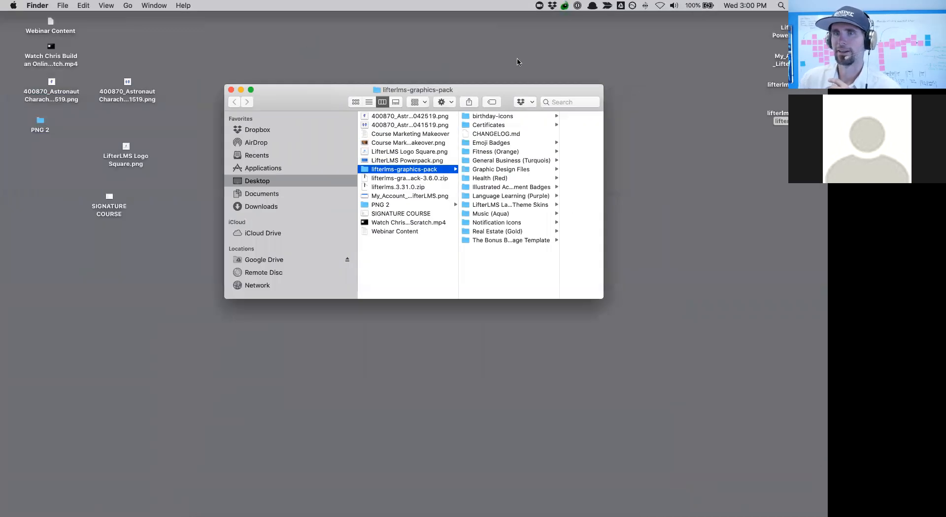
left_click_drag(317, 93, 95, 19)
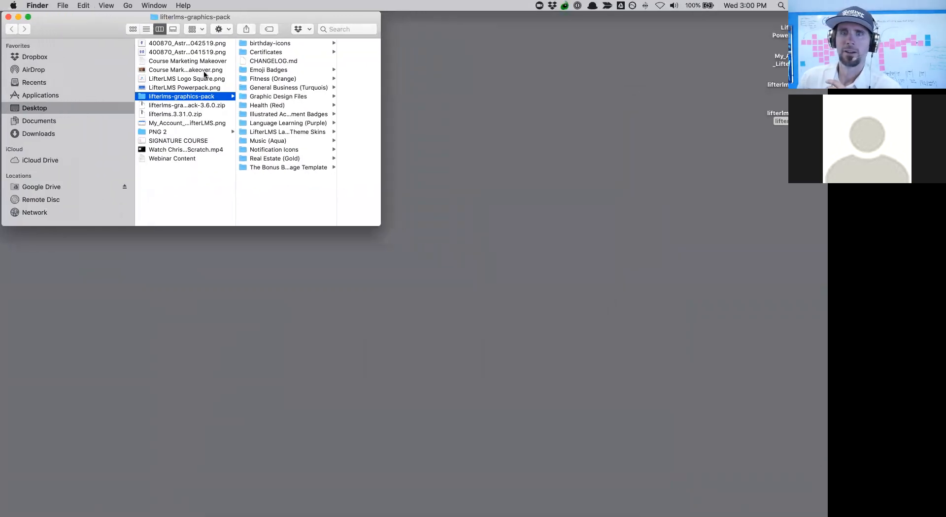
left_click_drag(382, 227, 828, 516)
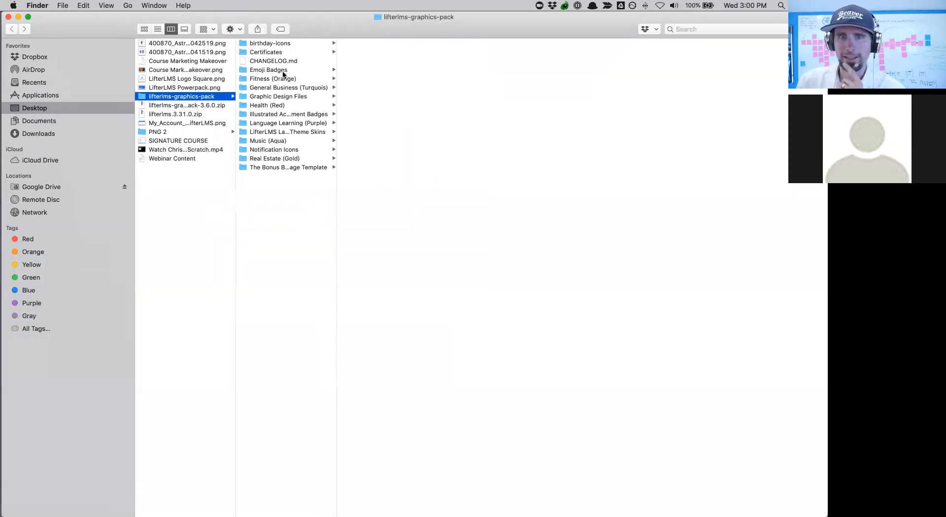
- Open the Certificates folder and select all 17 certificate images
left_click(245, 52)
left_click_drag(387, 255, 344, 5)
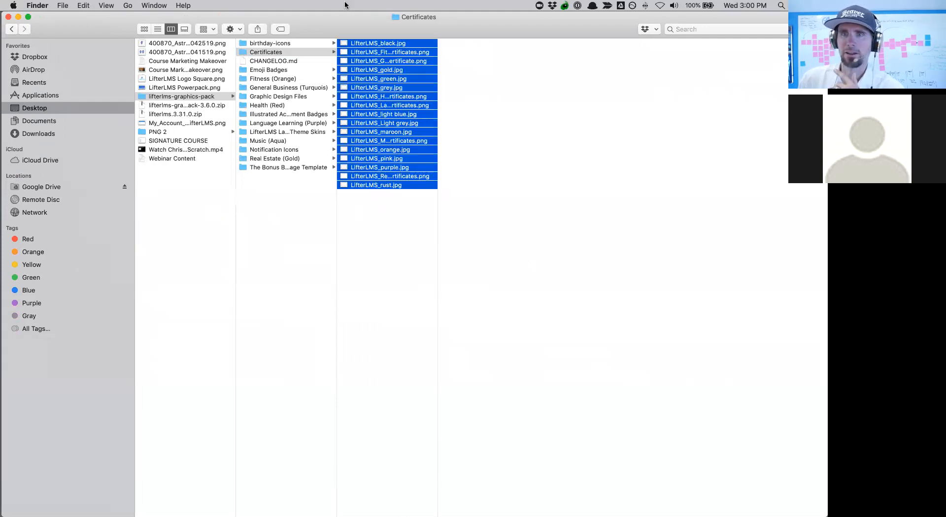
left_click(377, 167)
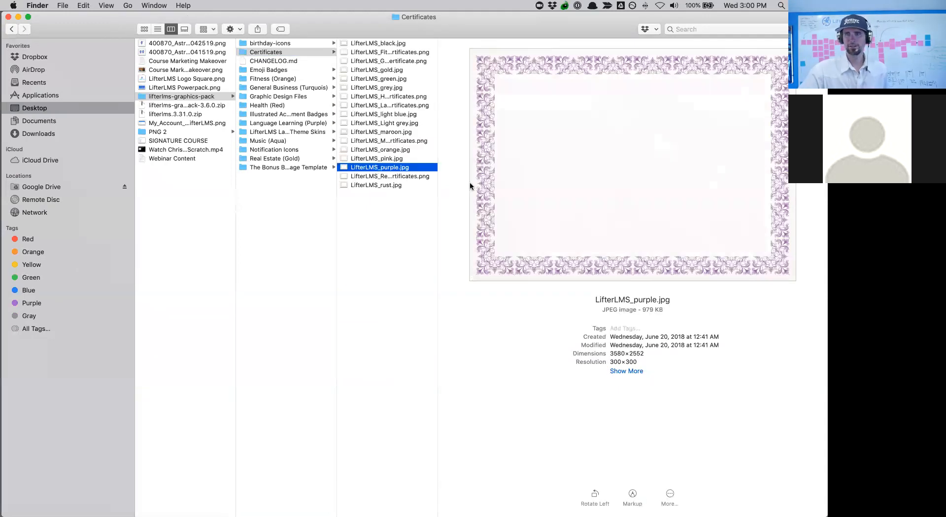
left_click(389, 233)
left_click_drag(389, 233, 375, 6)
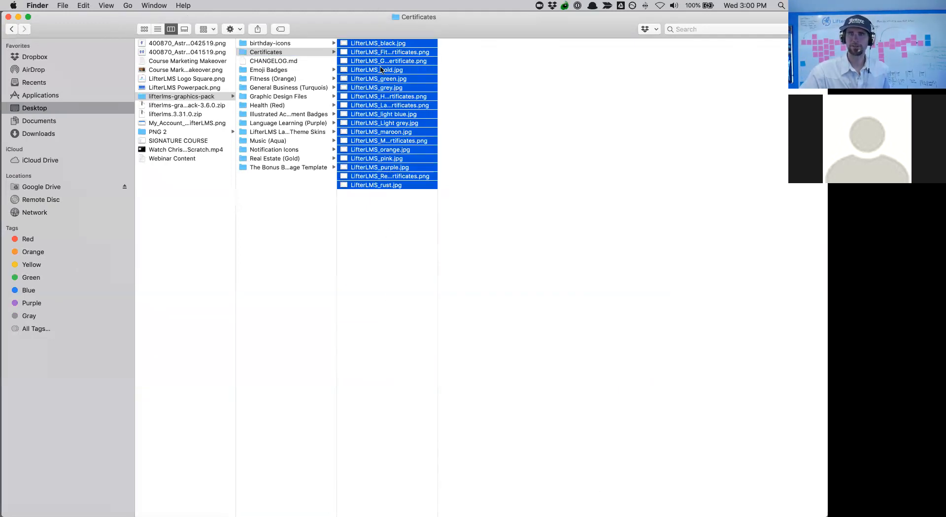
double_click(382, 101)
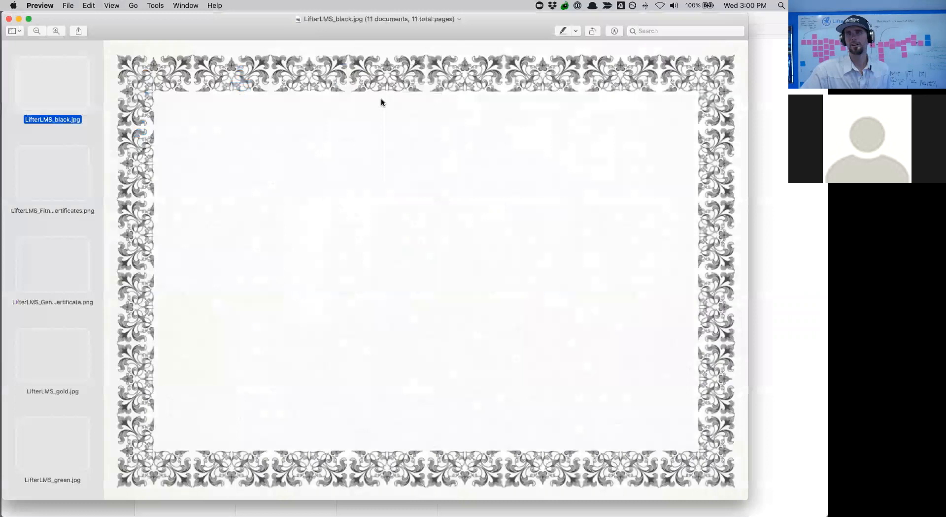
left_click(52, 164)
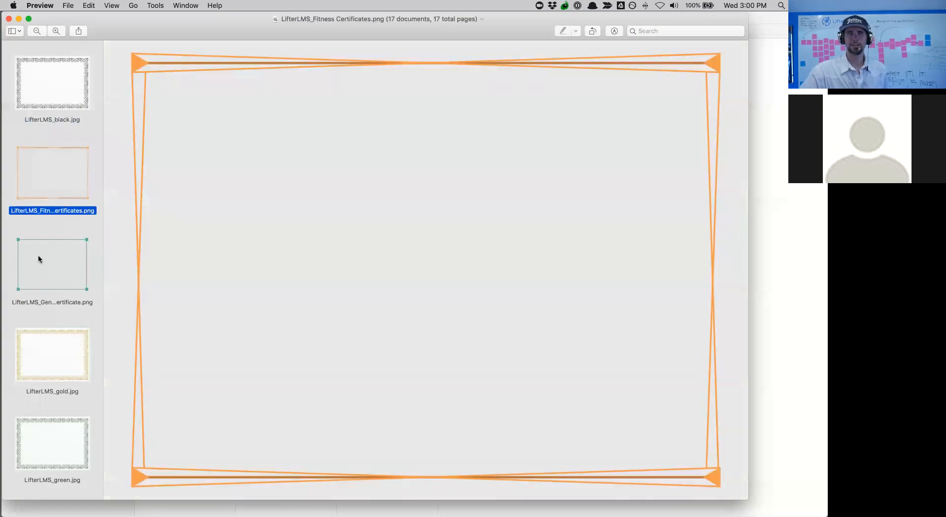
left_click(42, 277)
left_click(49, 351)
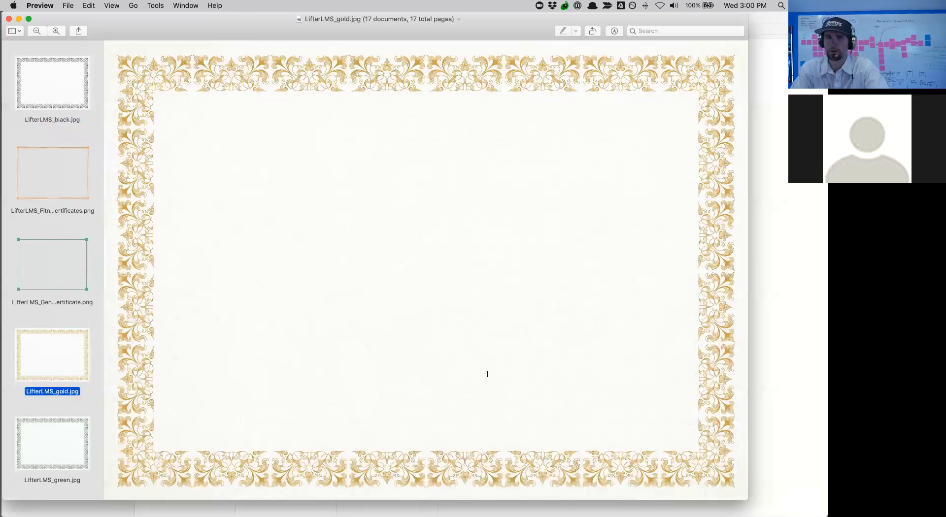
scroll(52, 403, "down", 5)
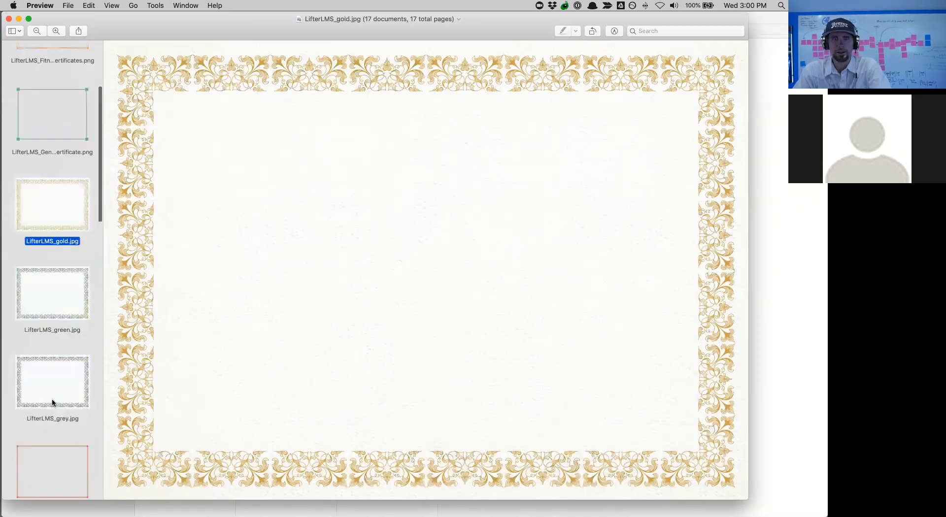
left_click(52, 336)
scroll(51, 330, "down", 5)
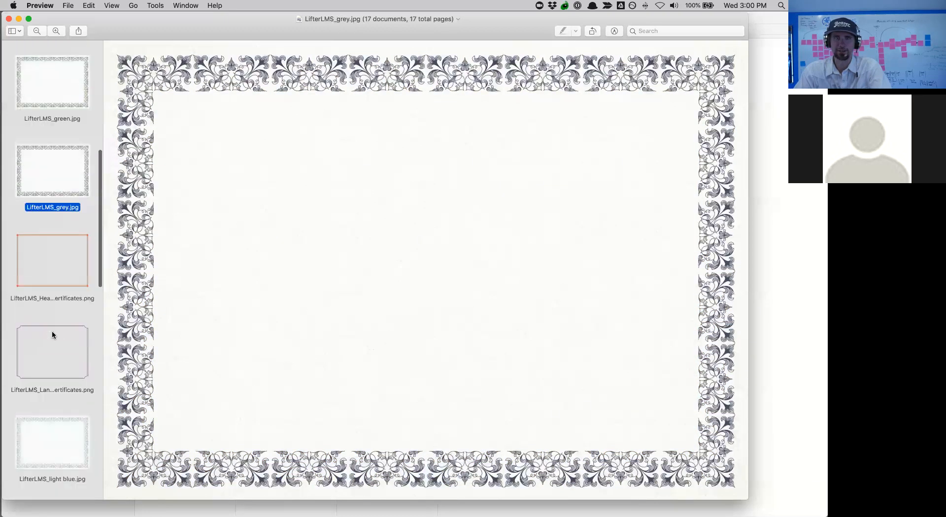
left_click(53, 363)
left_click(57, 257)
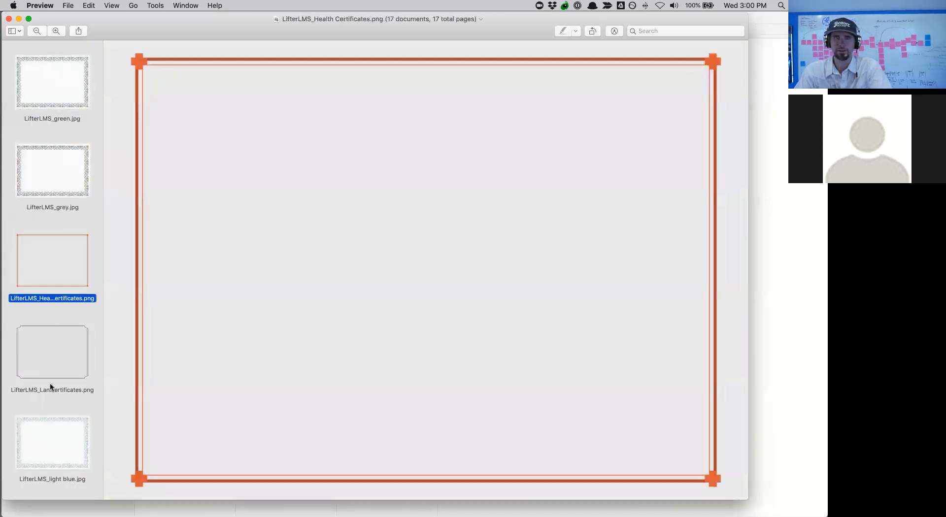
left_click(49, 433)
scroll(50, 436, "down", 9)
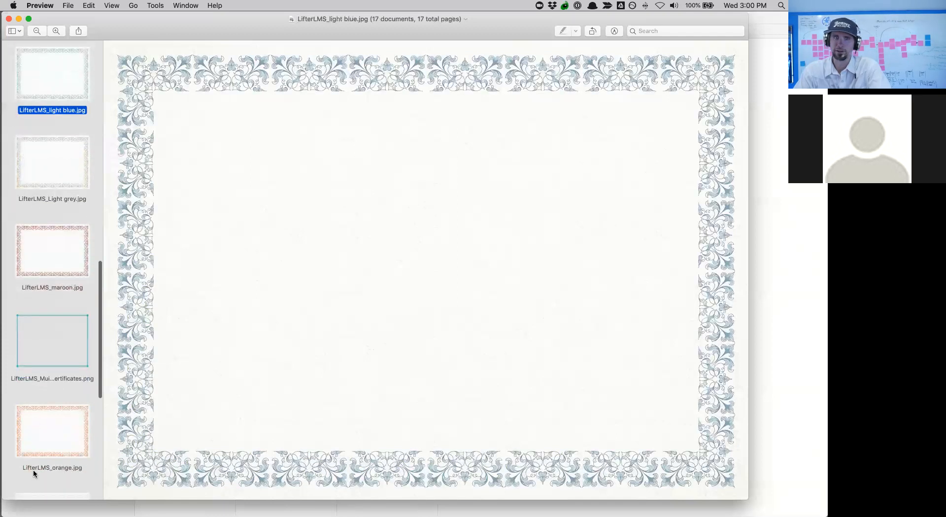
left_click(49, 436)
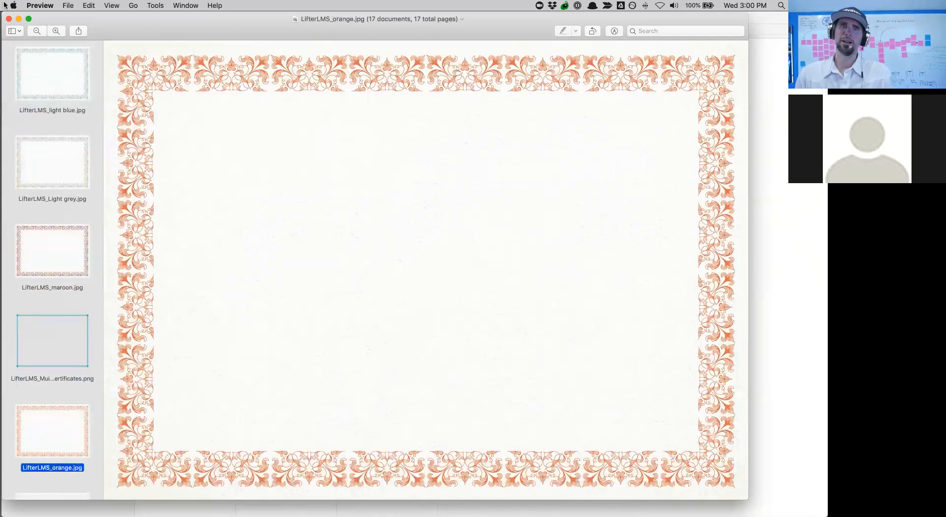
mouse_move(0, 1)
left_click(109, 111)
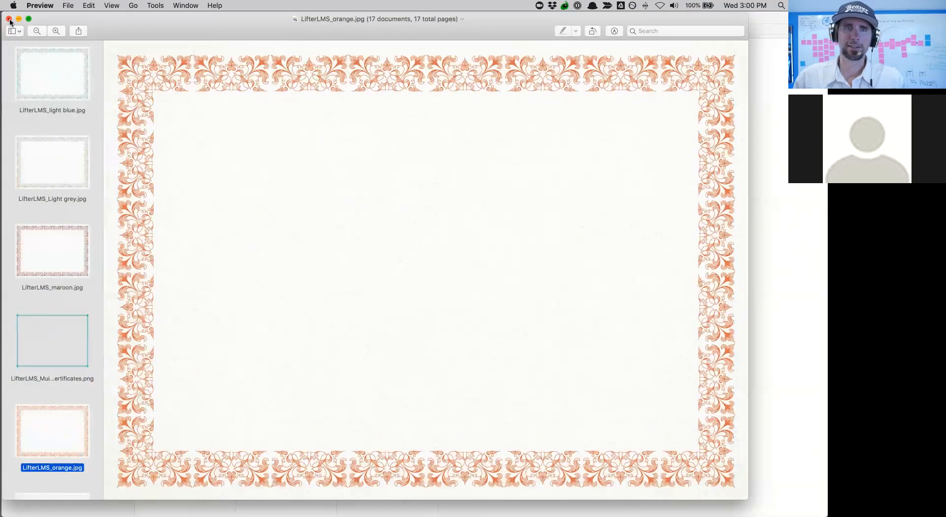
left_click(9, 19)
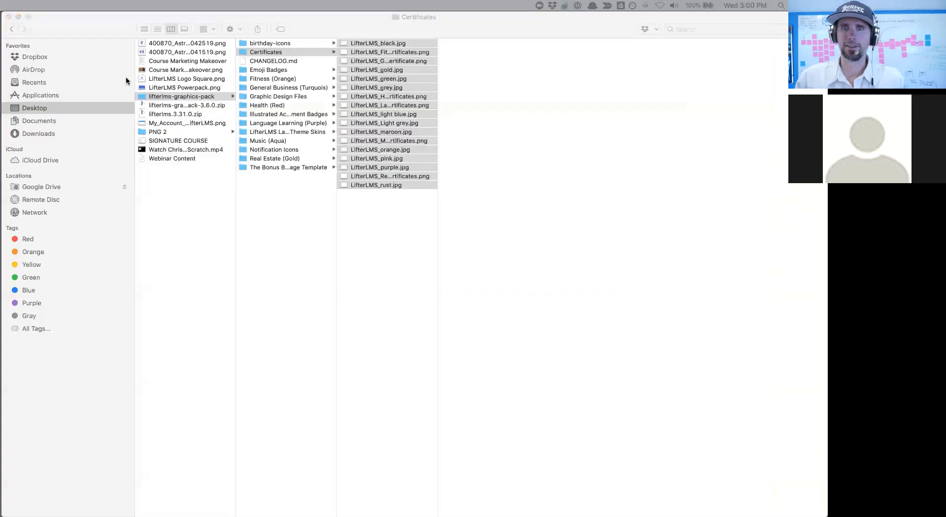
- Open all 36 images from the Illustrated Achievement Badges folder in Preview
left_click(298, 115)
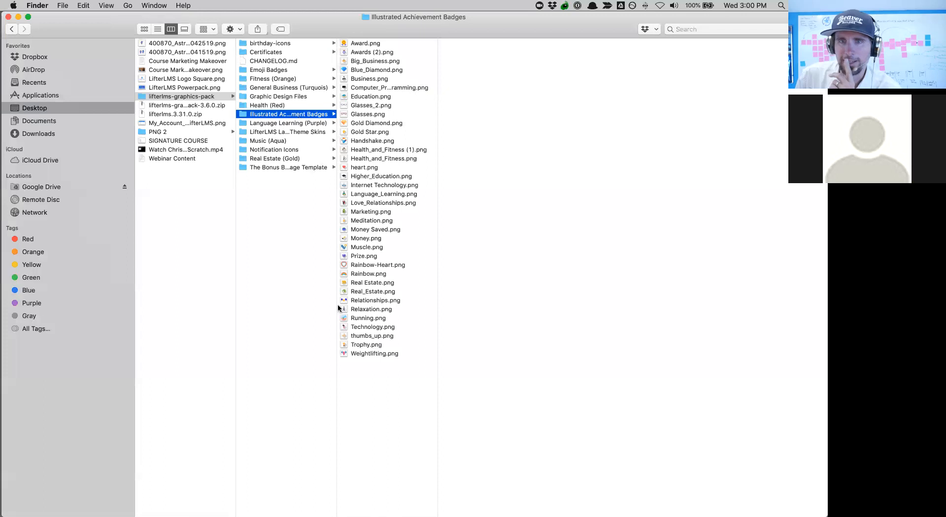
left_click_drag(358, 404, 386, 4)
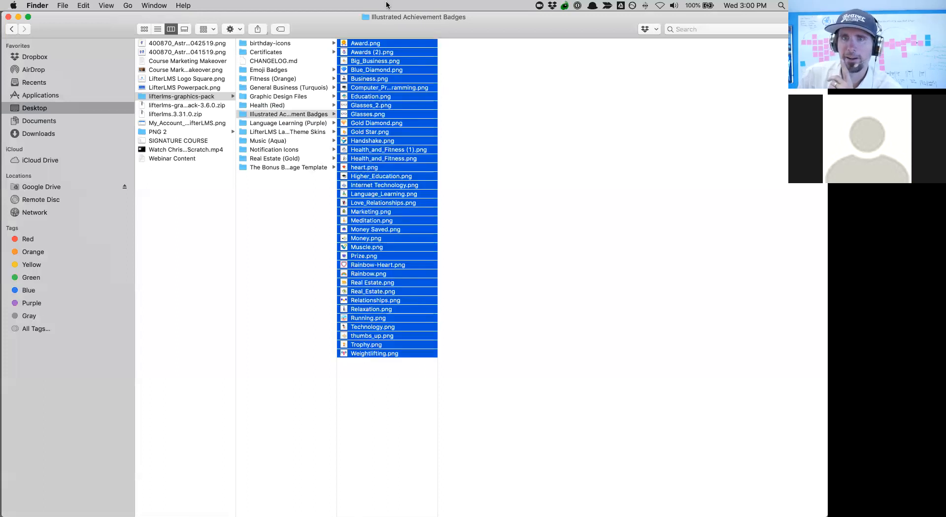
double_click(383, 169)
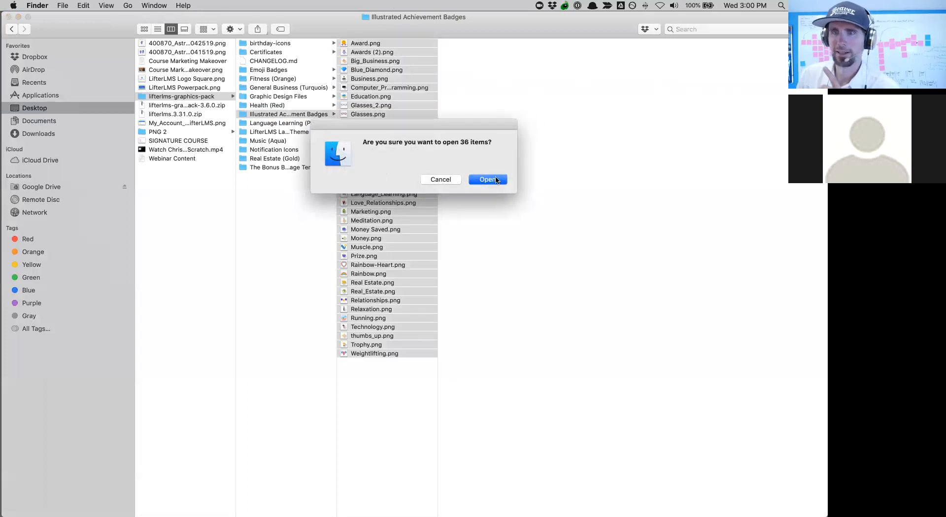
left_click(495, 181)
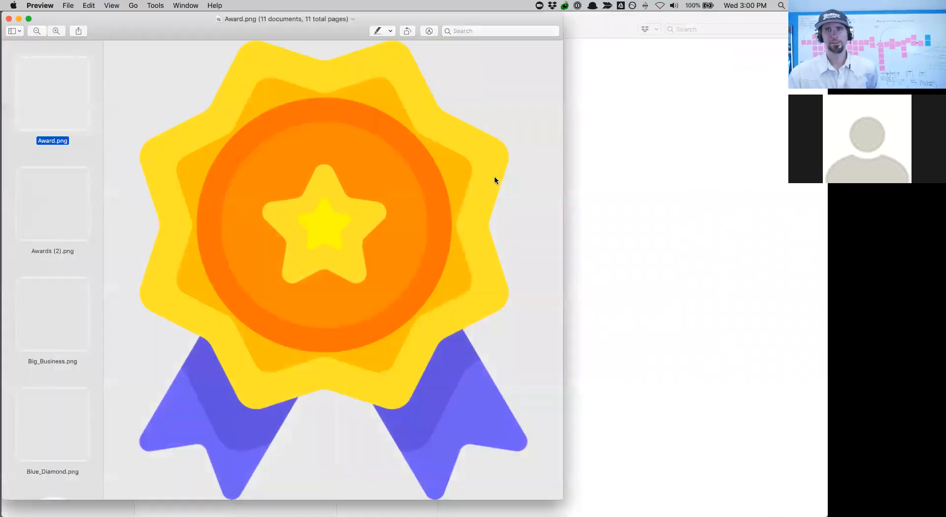
- Browse the badges from Awards (2).png through Business, Computer_Programming and Education to Glasses_2.png
left_click(70, 231)
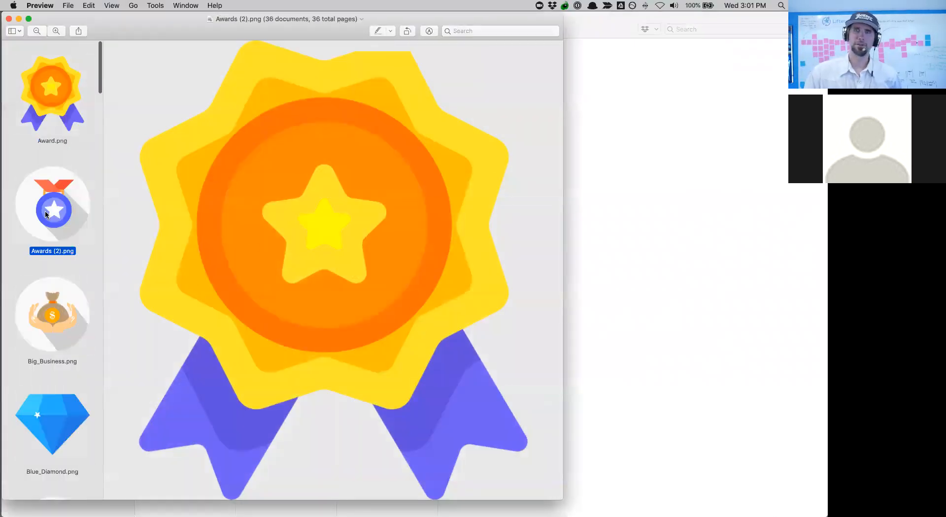
left_click(47, 344)
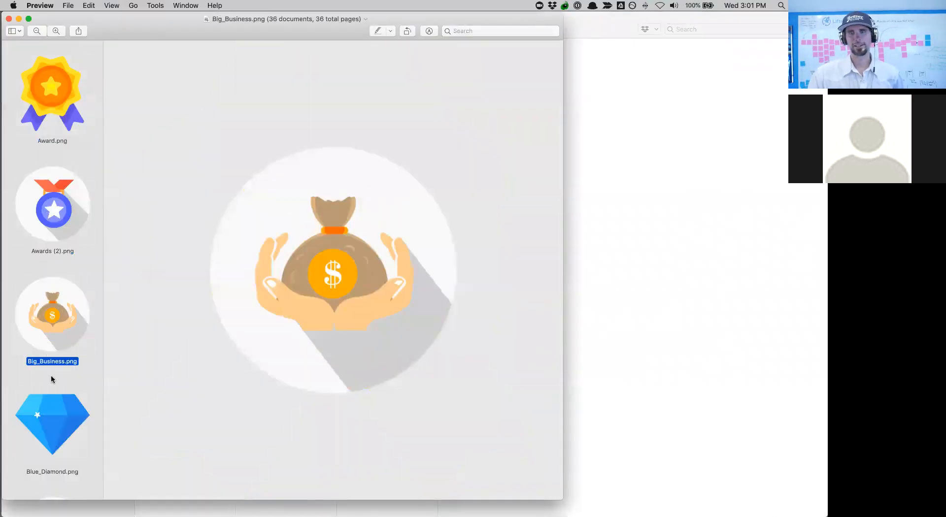
left_click(52, 422)
scroll(52, 394, "down", 5)
left_click(54, 358)
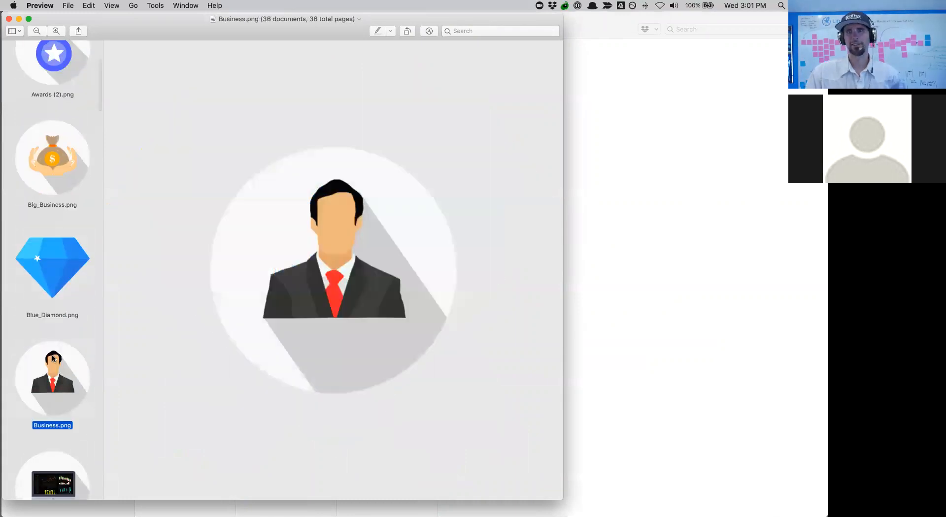
scroll(53, 358, "down", 2)
scroll(53, 359, "down", 3)
left_click(54, 359)
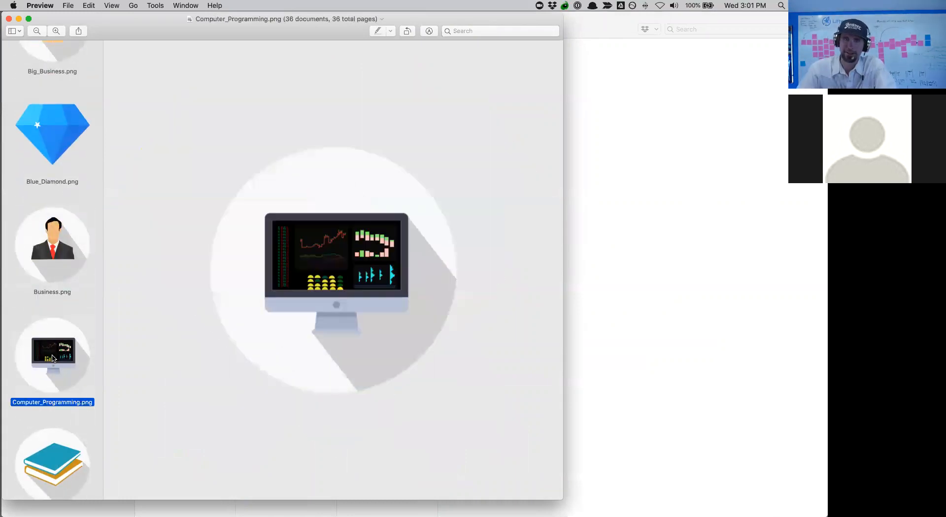
left_click(53, 457)
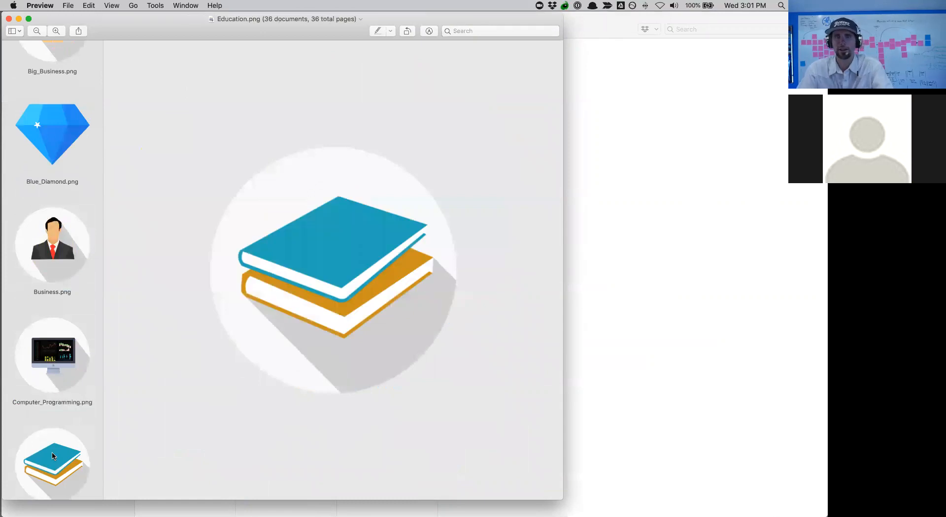
scroll(54, 456, "down", 6)
left_click(54, 399)
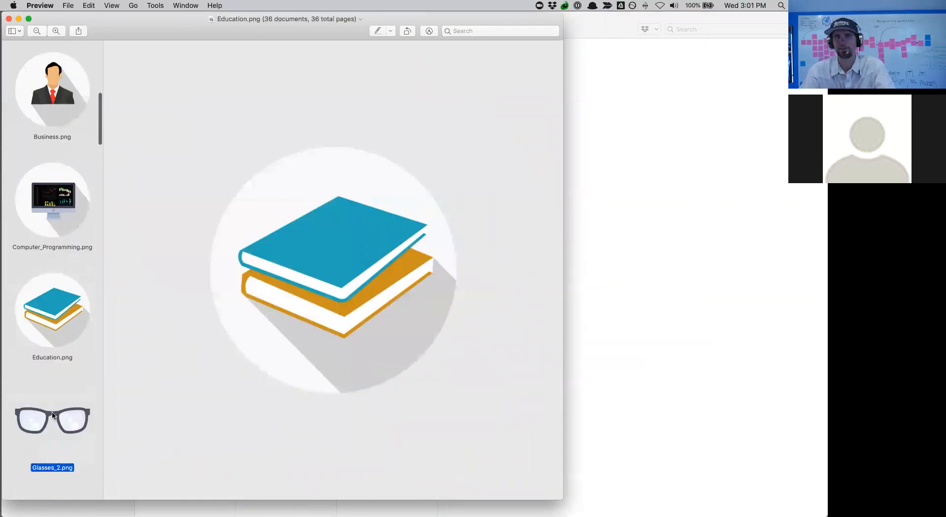
- Continue browsing through Gold Diamond, Gold Star, Prize and Rainbow to Relationships.png
scroll(55, 395, "down", 10)
left_click(55, 303)
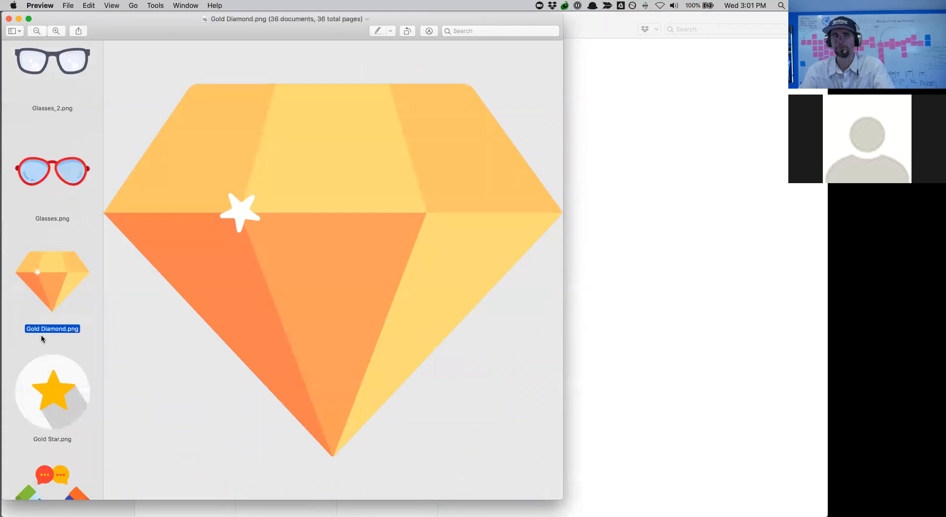
left_click(48, 415)
scroll(47, 415, "down", 15)
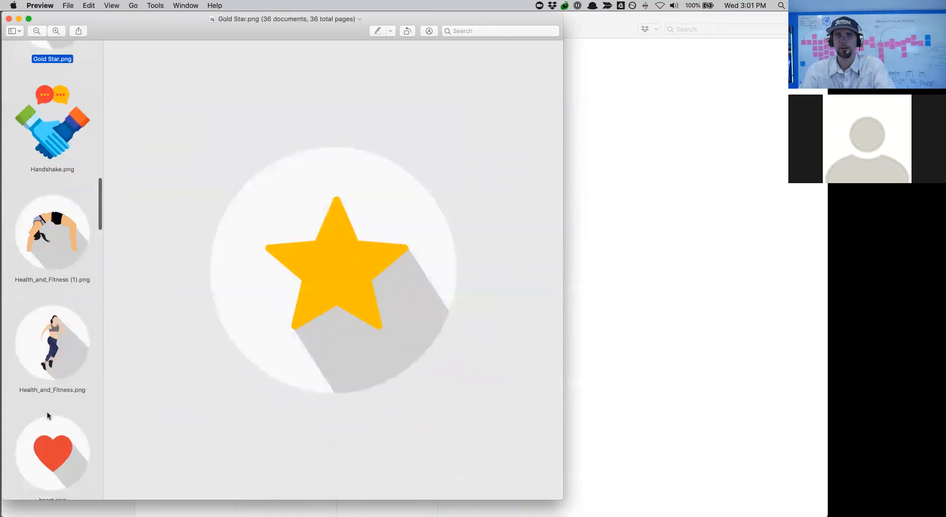
scroll(48, 415, "down", 15)
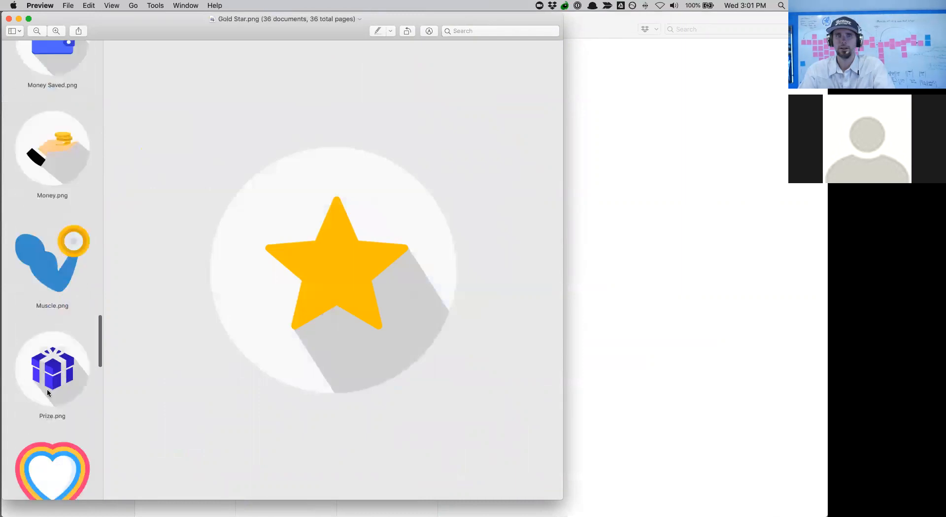
left_click(47, 393)
scroll(48, 393, "down", 5)
left_click(42, 401)
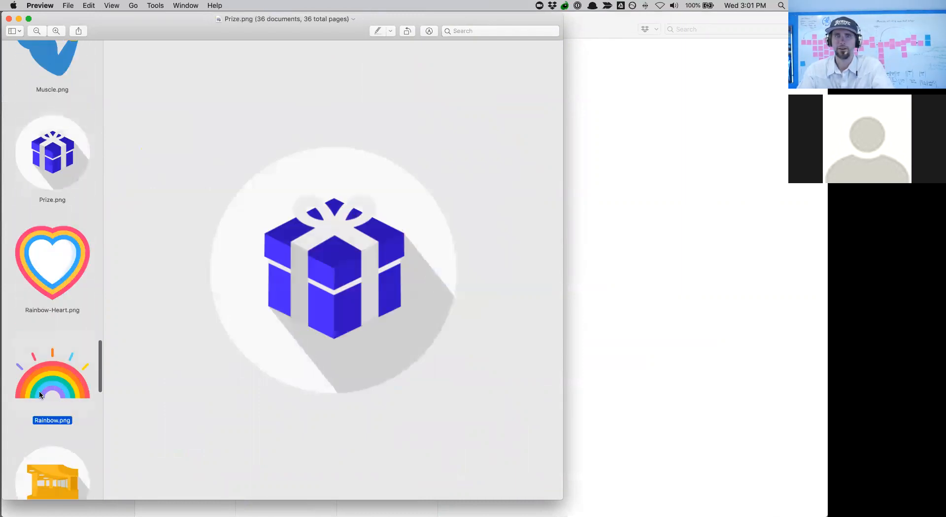
scroll(42, 402, "down", 7)
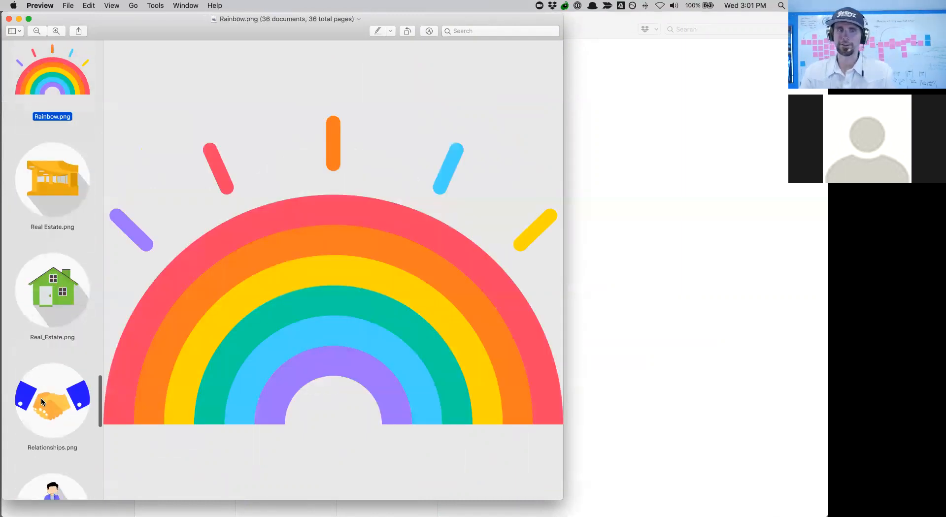
left_click(42, 402)
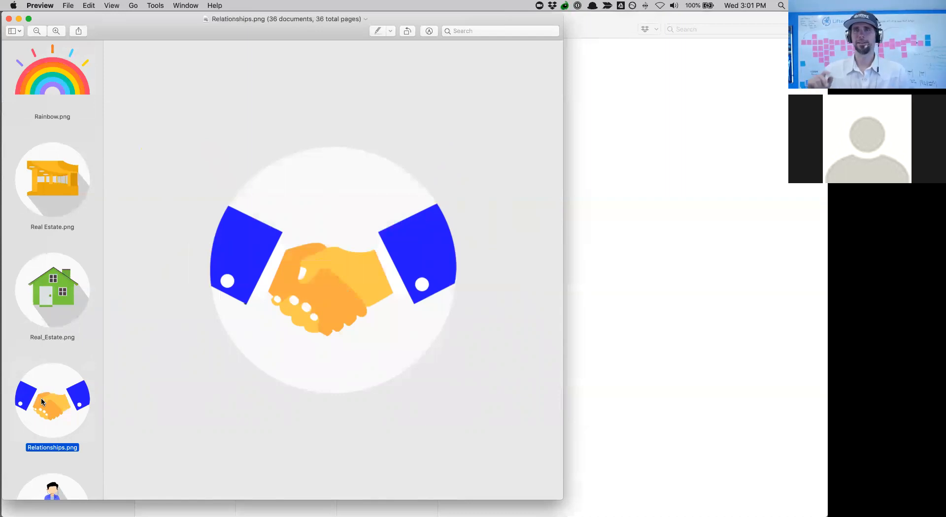
- Return to Firefox from Mission Control and go to the My Academy admin dashboard
mouse_move(0, 516)
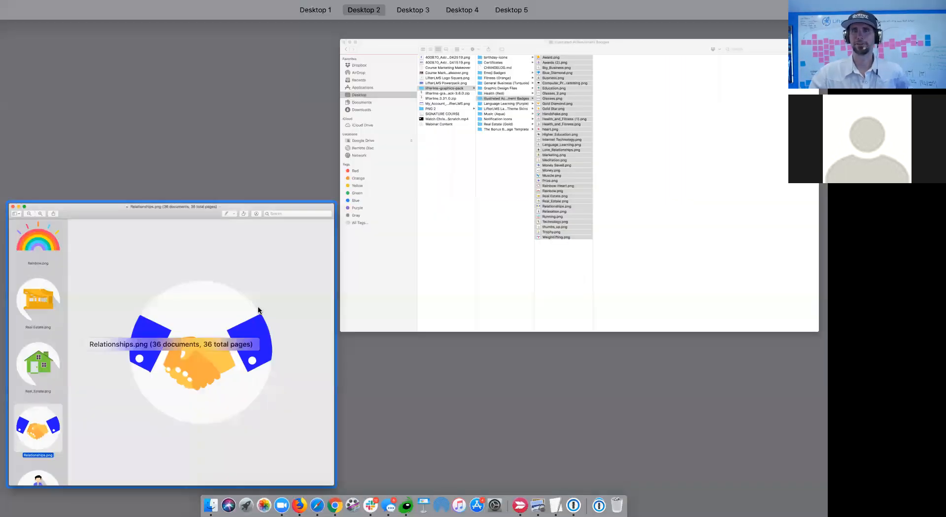
left_click(313, 485)
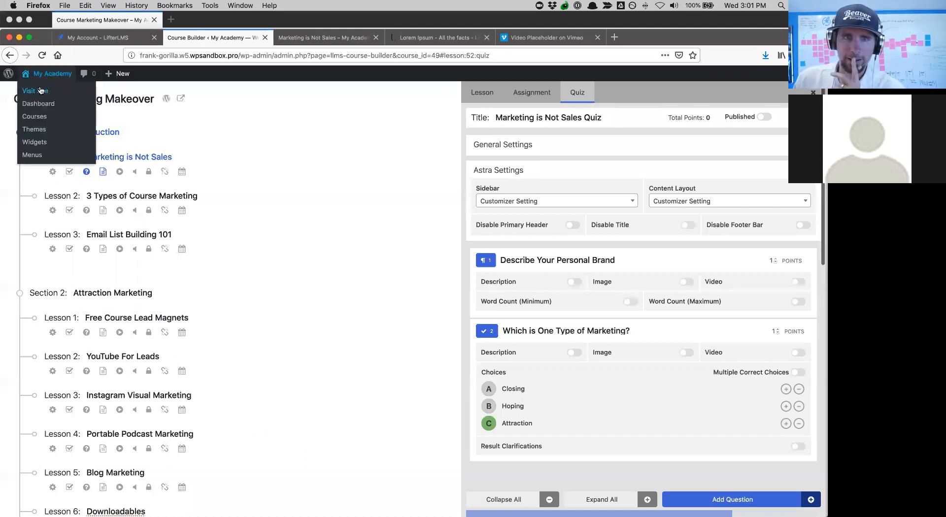
left_click(41, 105)
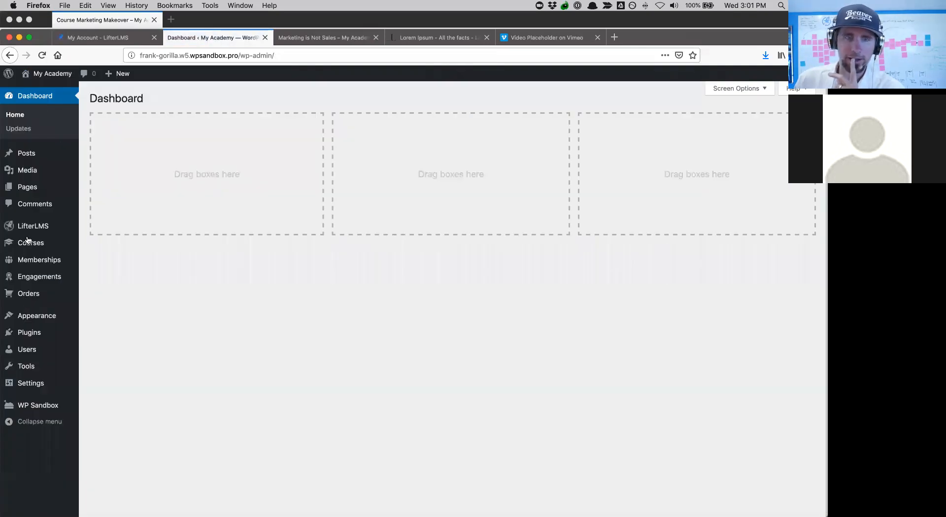
- Open the Achievements list under Engagements
mouse_move(34, 225)
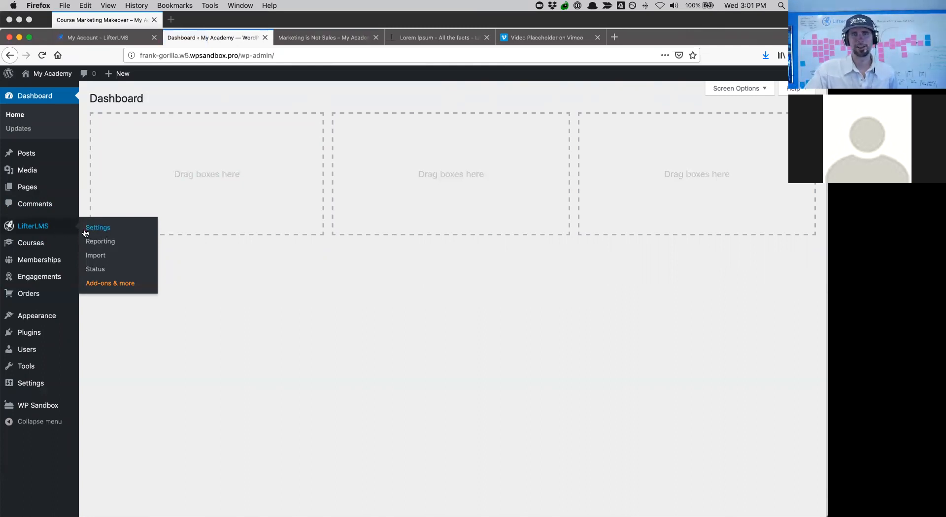
mouse_move(32, 244)
mouse_move(36, 260)
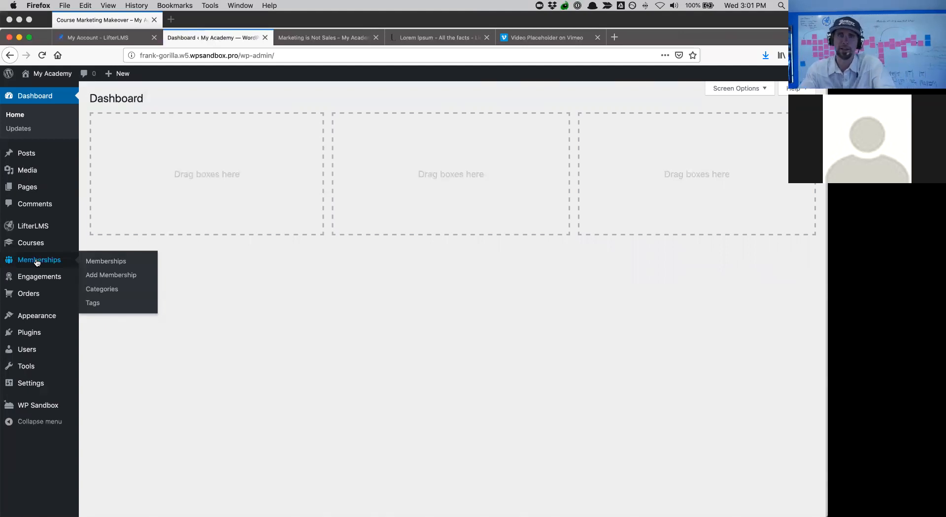
mouse_move(45, 281)
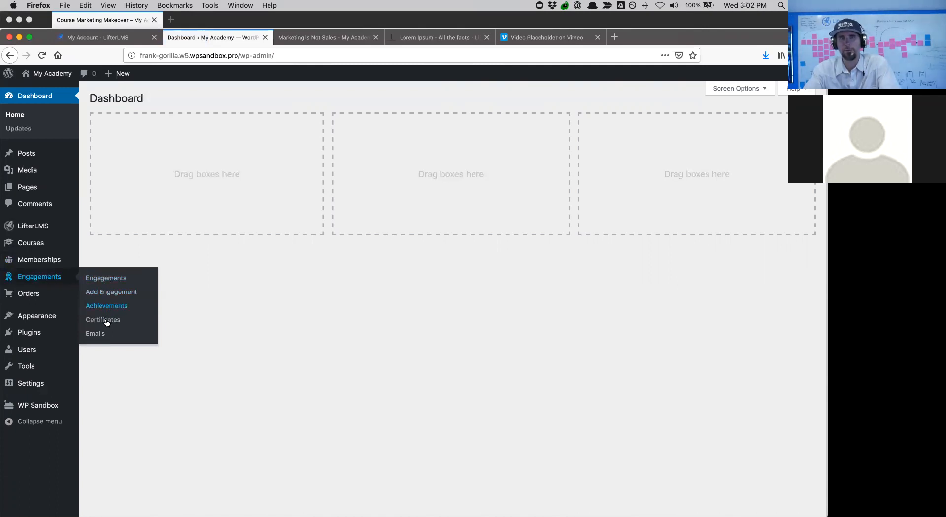
left_click(101, 306)
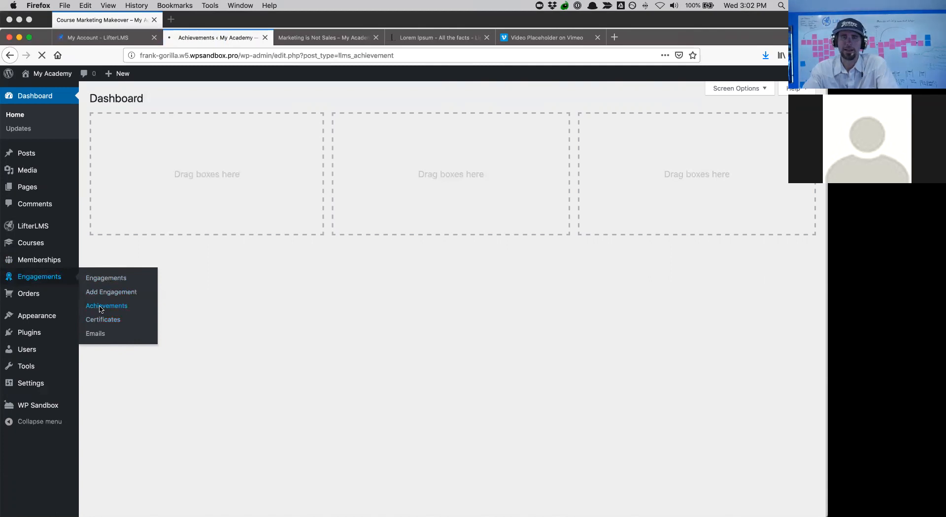
- Start a new achievement named 'Module 1 Complete' with display title 'Awesome Work!'
left_click(180, 99)
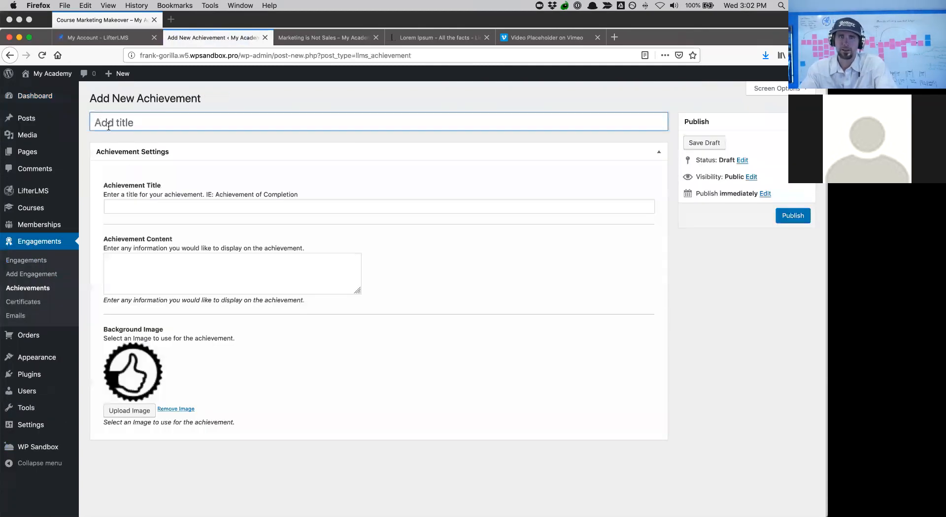
type("Mod")
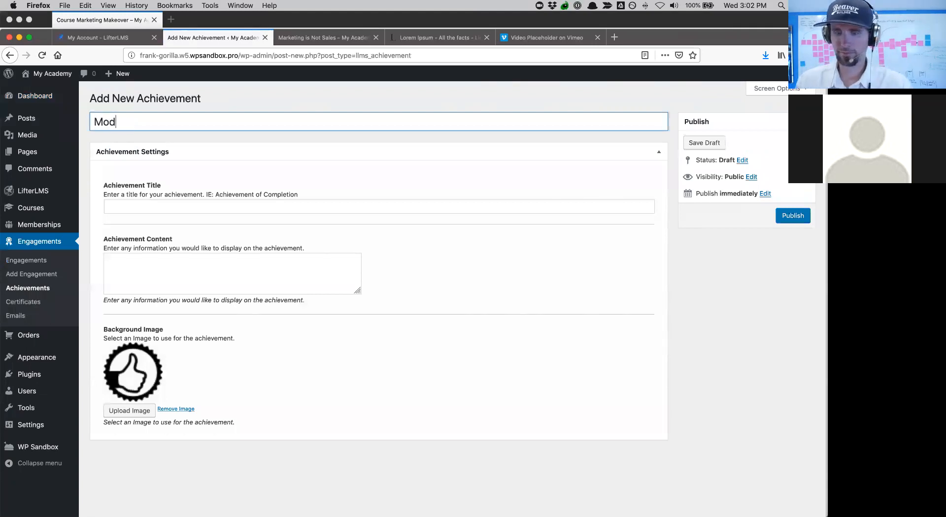
type("ule 1 Com")
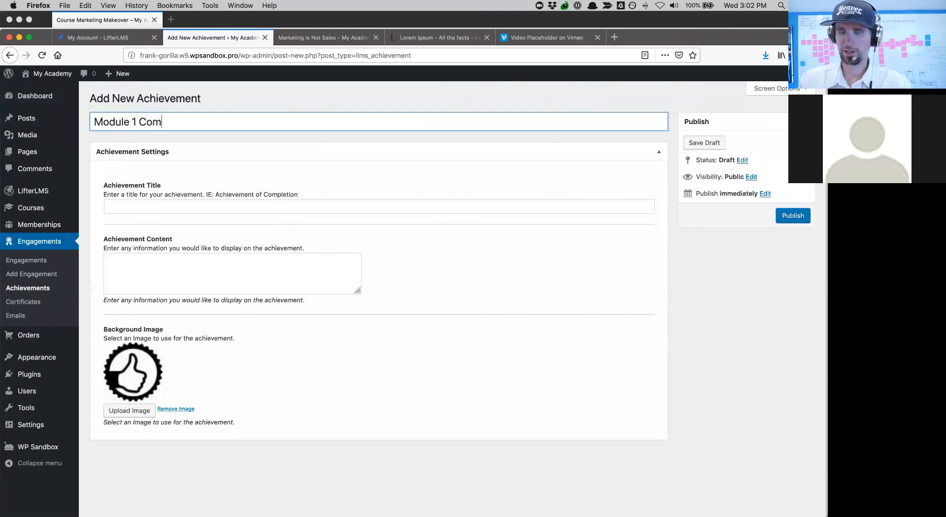
type("plete")
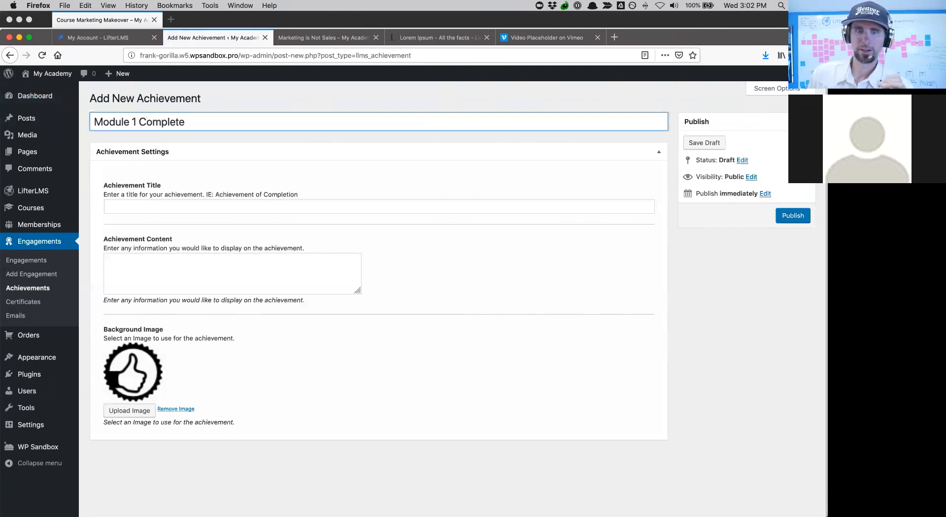
left_click(114, 209)
type("Y")
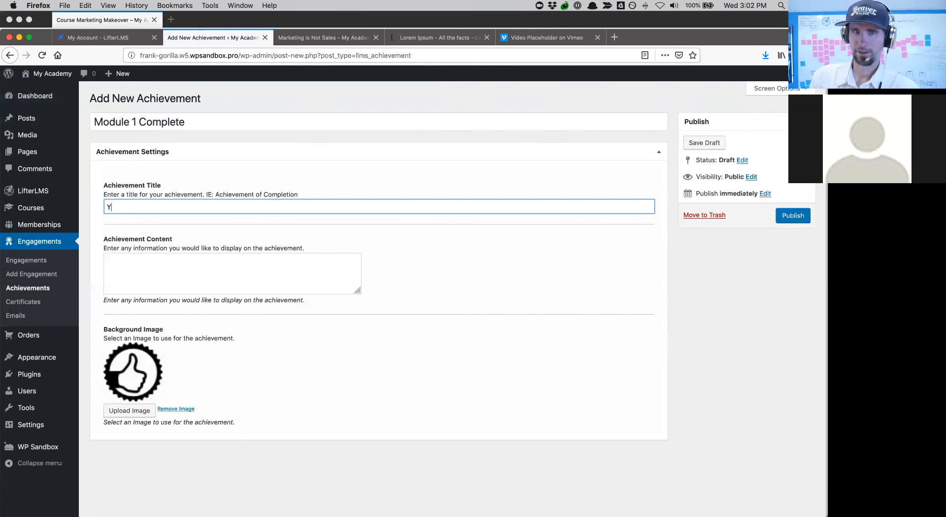
type("Y")
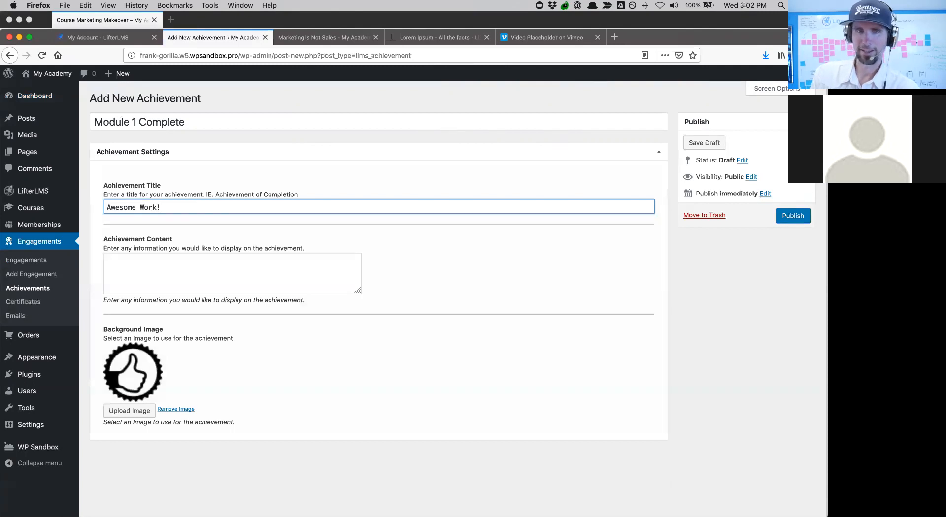
- Add the content 'Great progress so far!' and bring up the image upload for the achievement
left_click(152, 285)
type("Great progeress so far!")
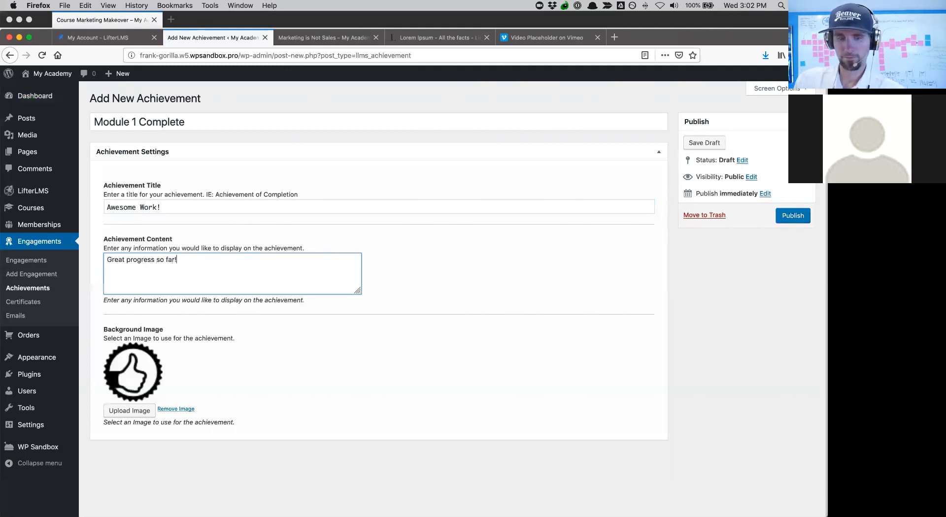
left_click(129, 412)
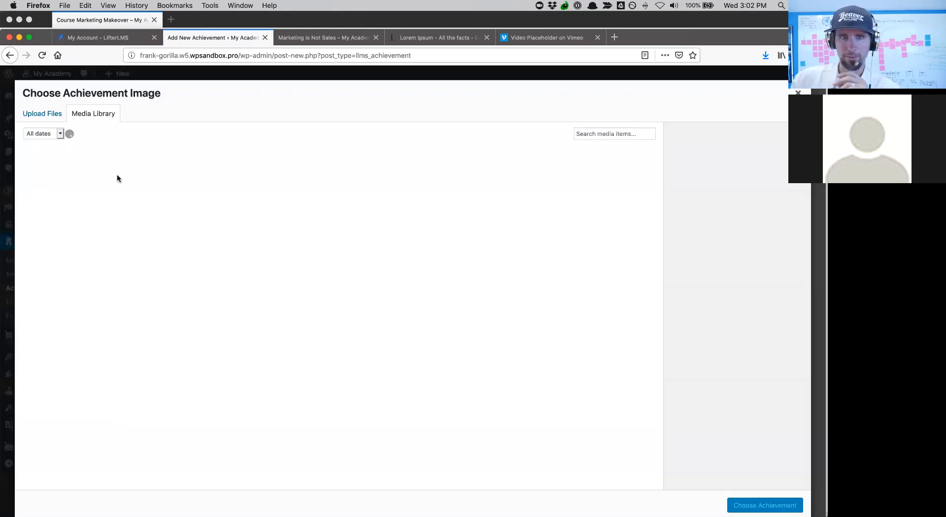
left_click(48, 119)
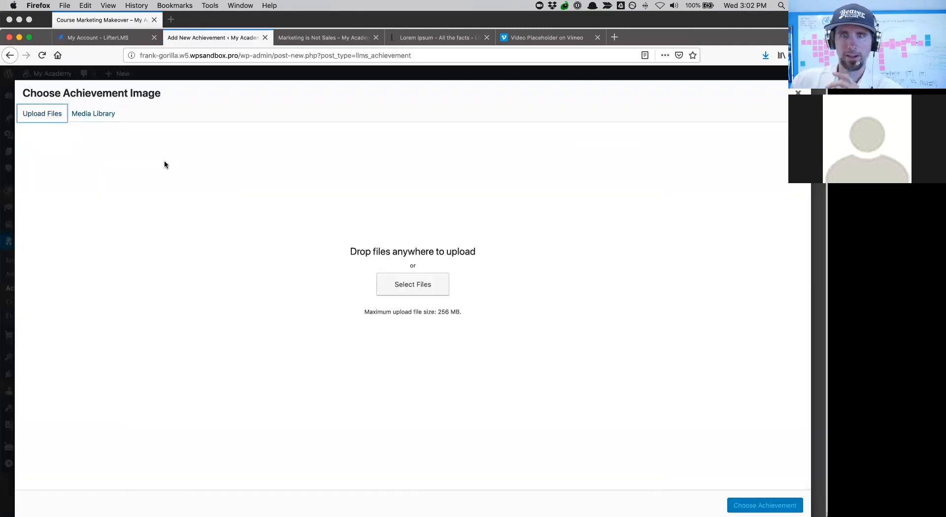
- Upload Money.png from Illustrated Achievement Badges as the background image and publish the achievement
left_click(401, 296)
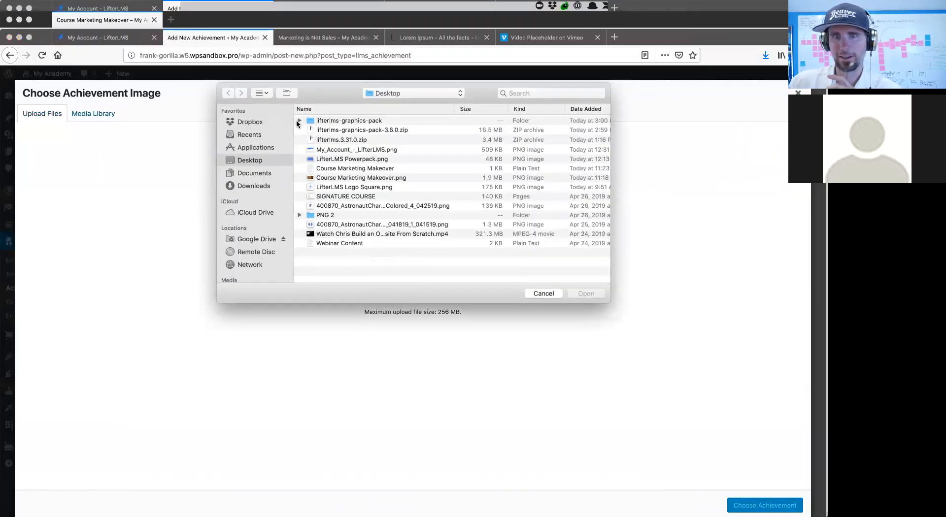
left_click(298, 121)
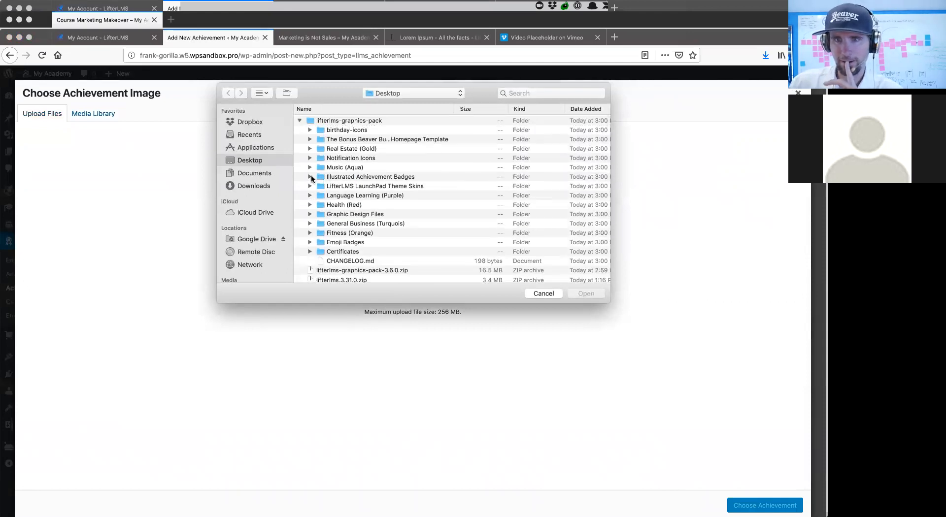
left_click(310, 177)
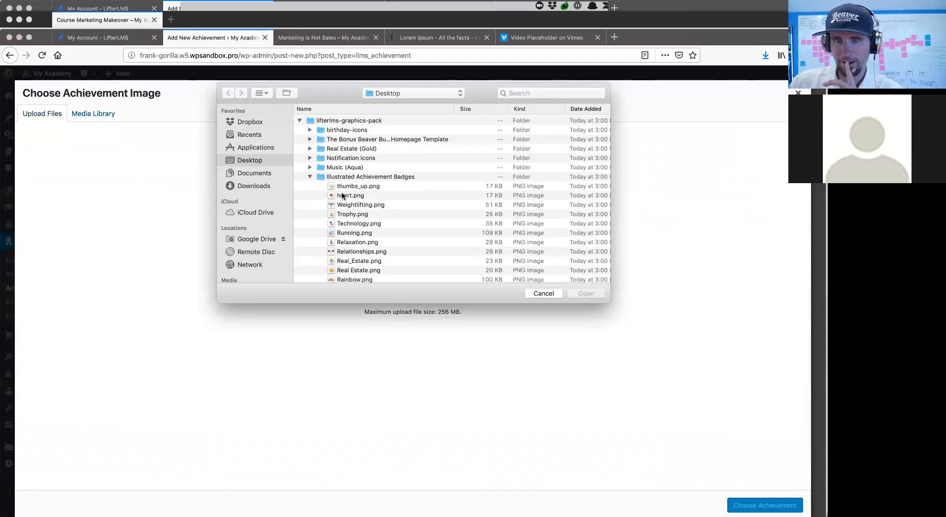
left_click(343, 197)
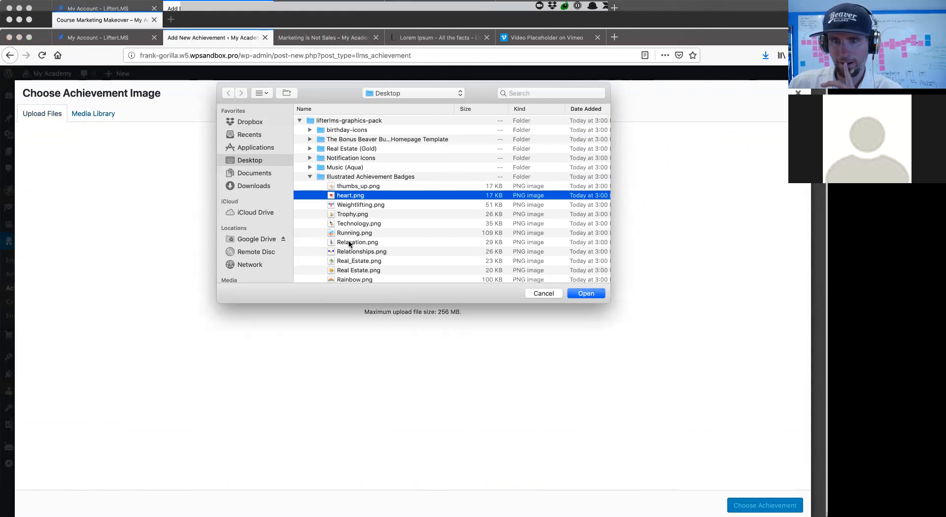
scroll(349, 244, "down", 5)
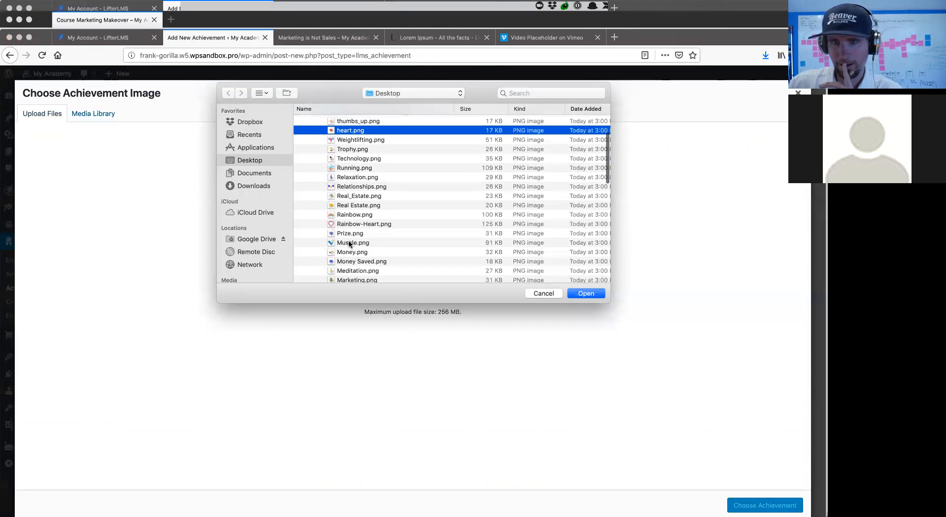
left_click(349, 243)
left_click(350, 253)
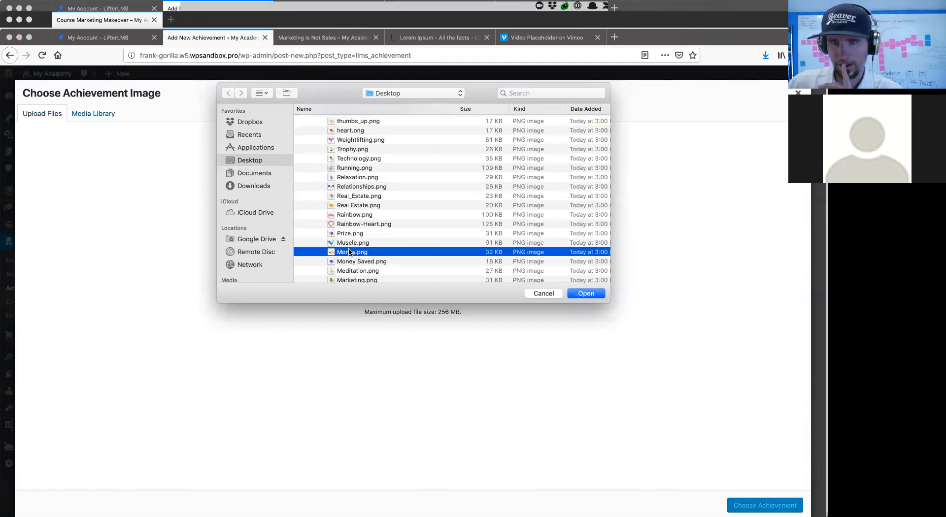
left_click(586, 294)
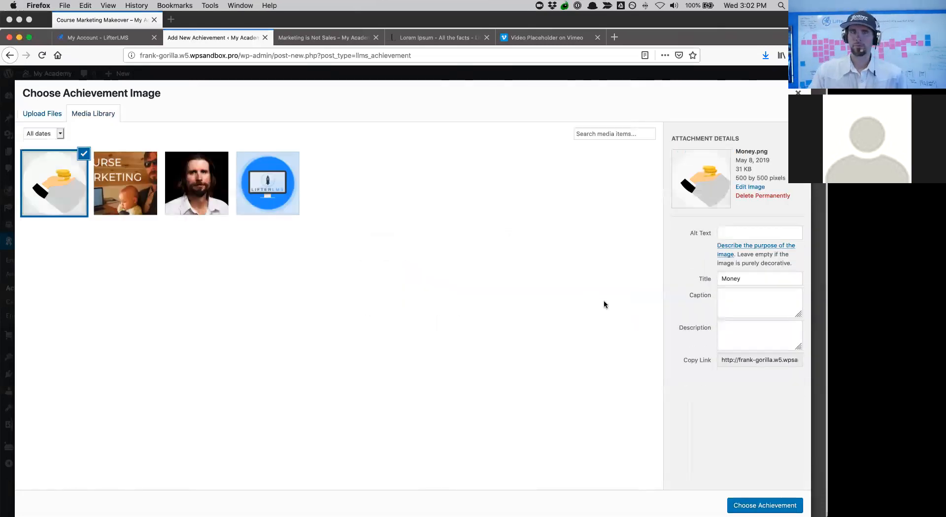
left_click(765, 506)
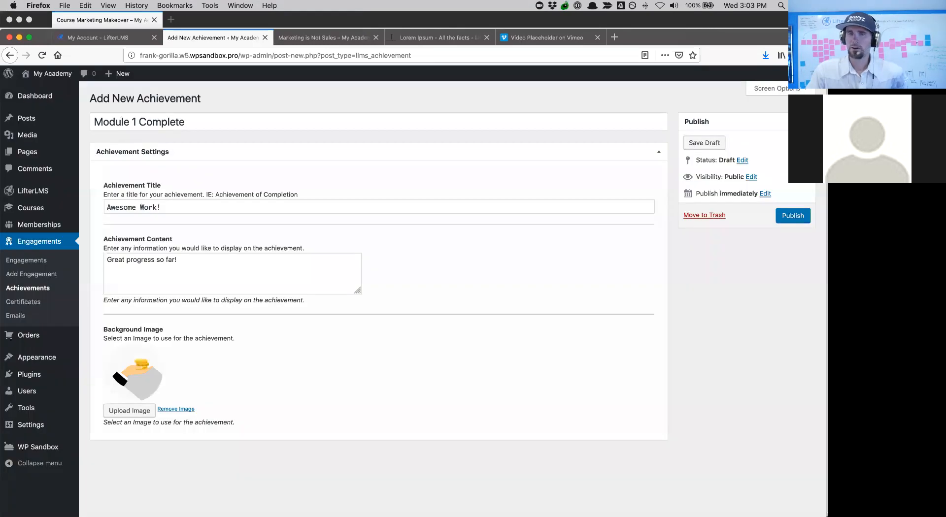
left_click(786, 221)
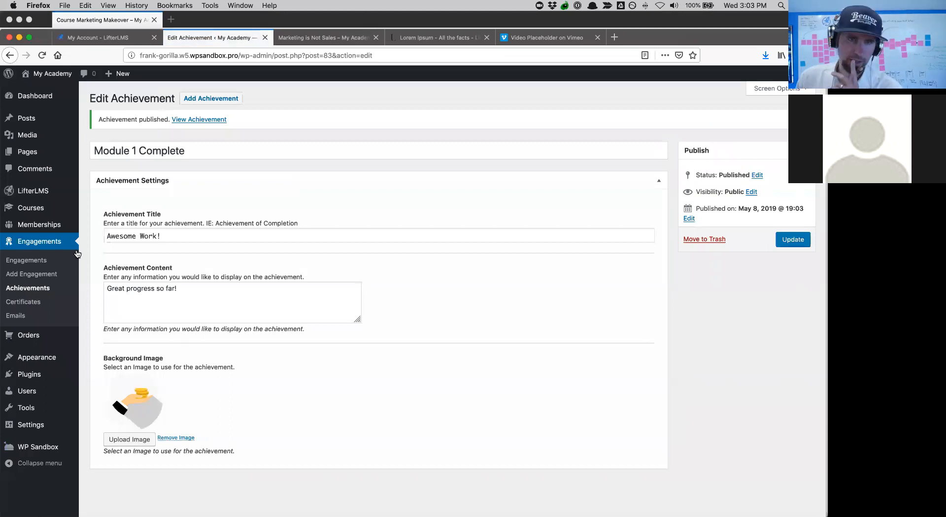
- Create a new engagement titled 'Makeover Course Module 1 Complete Badge'
left_click(31, 275)
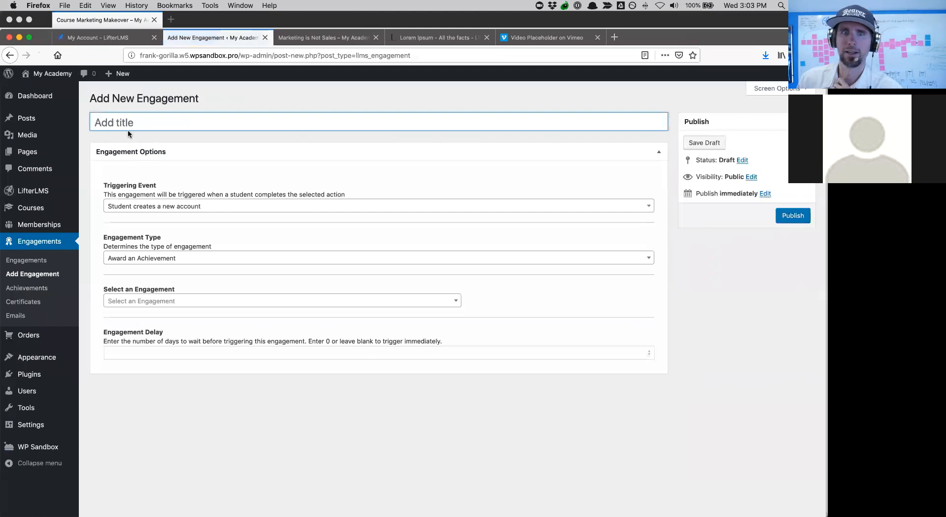
type("M")
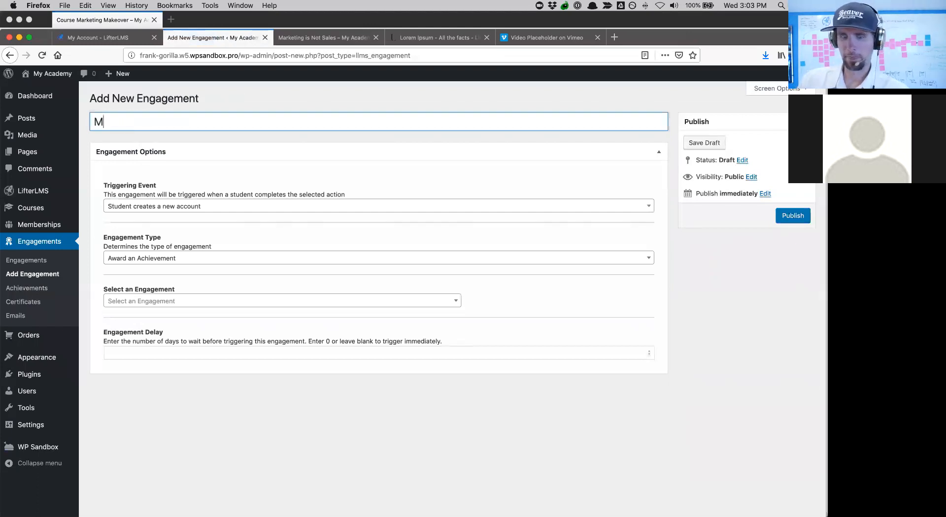
type("akeover Course Module")
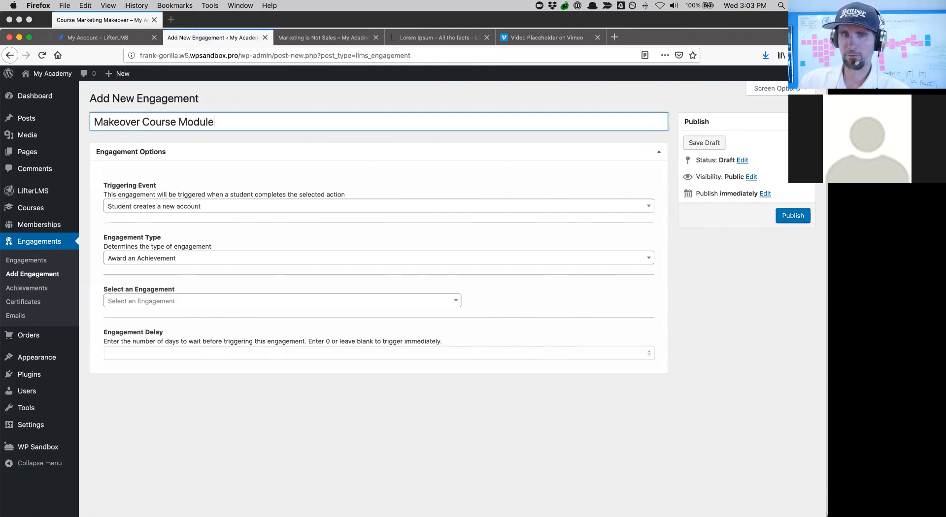
type(" 1 Compl")
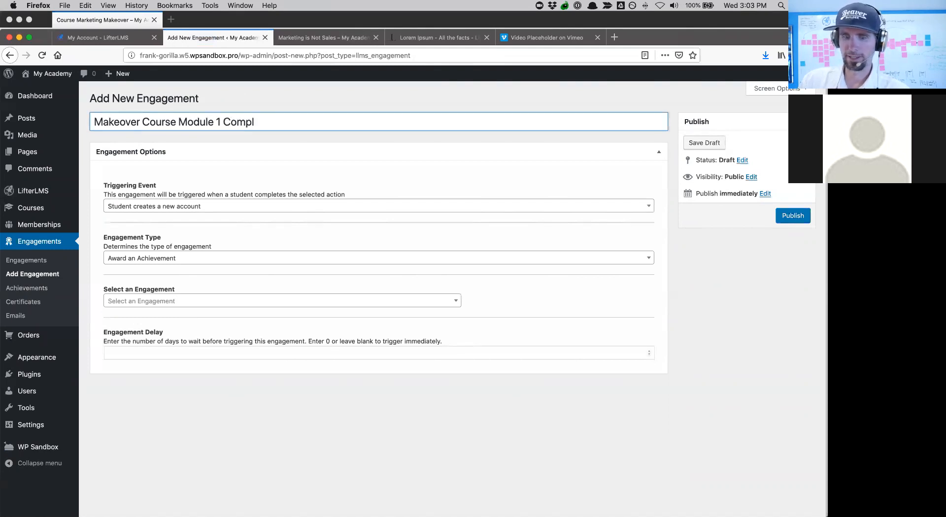
type("ete Badget")
key("BackSpace")
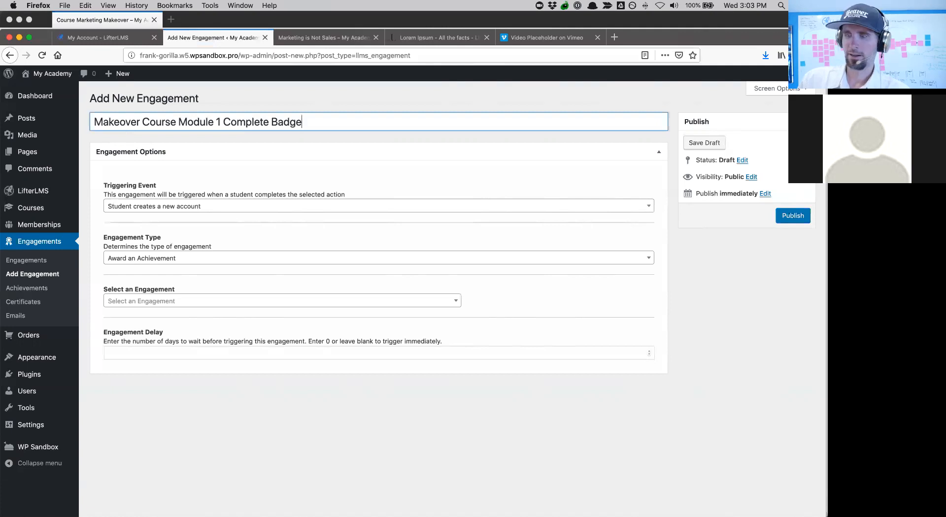
- Set the trigger to 'Student completes a section' for the Introduction section
left_click(154, 206)
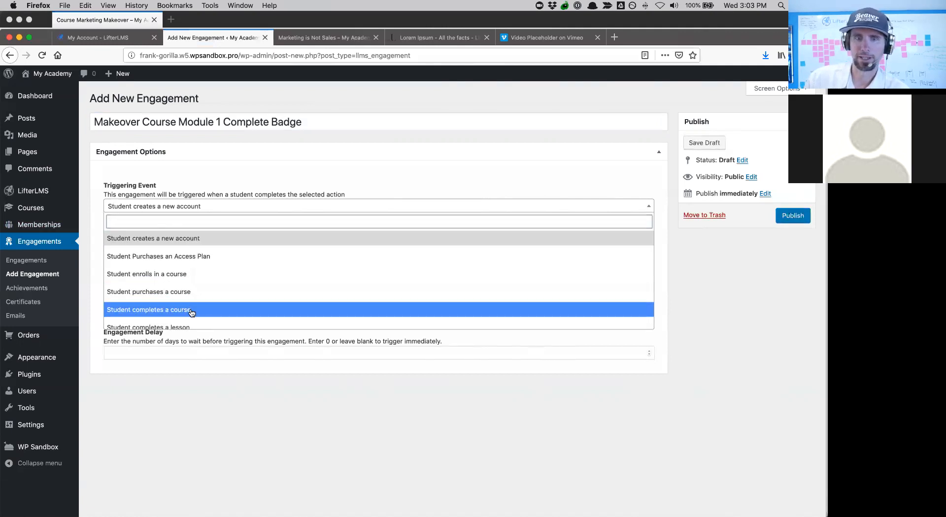
scroll(192, 313, "down", 5)
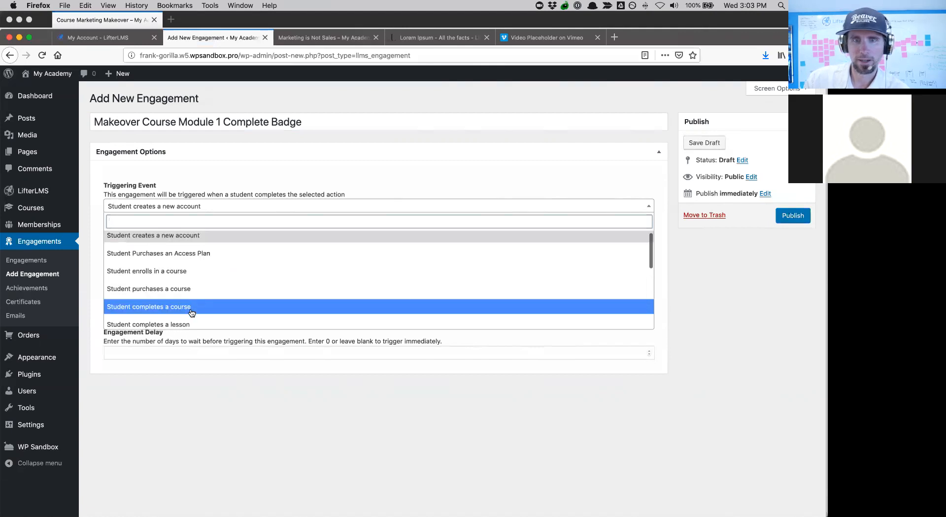
scroll(191, 313, "down", 2)
scroll(178, 288, "up", 1)
left_click(176, 280)
left_click(158, 247)
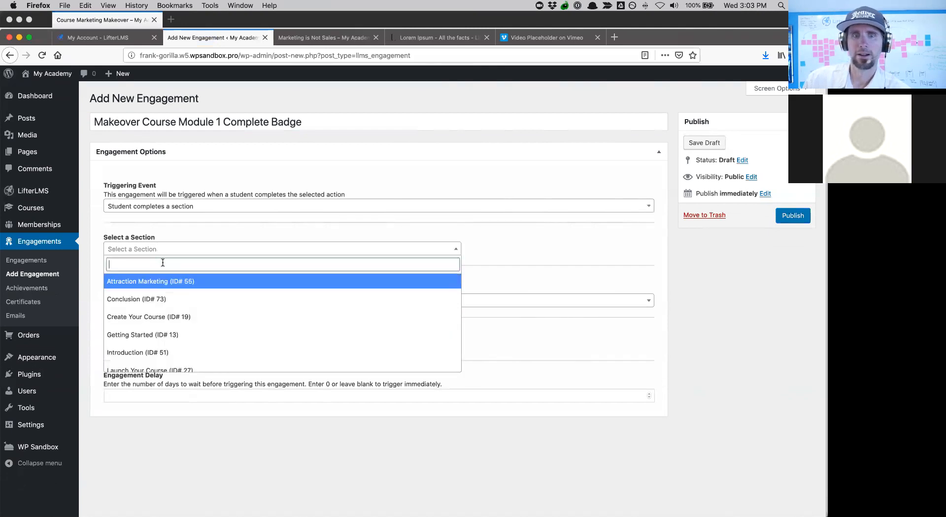
left_click(170, 344)
- Make it award the Module 1 Complete achievement, publish it, and go to Certificates
left_click(203, 301)
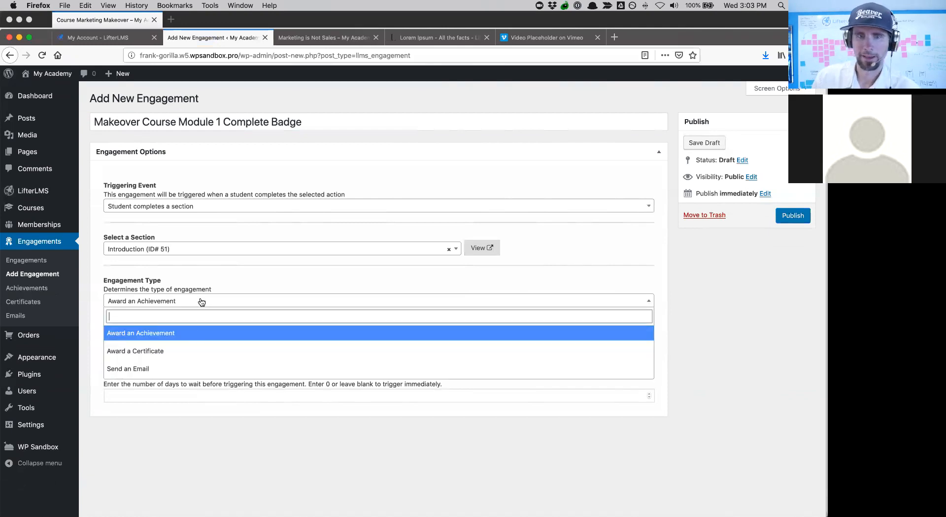
left_click(163, 335)
left_click(207, 345)
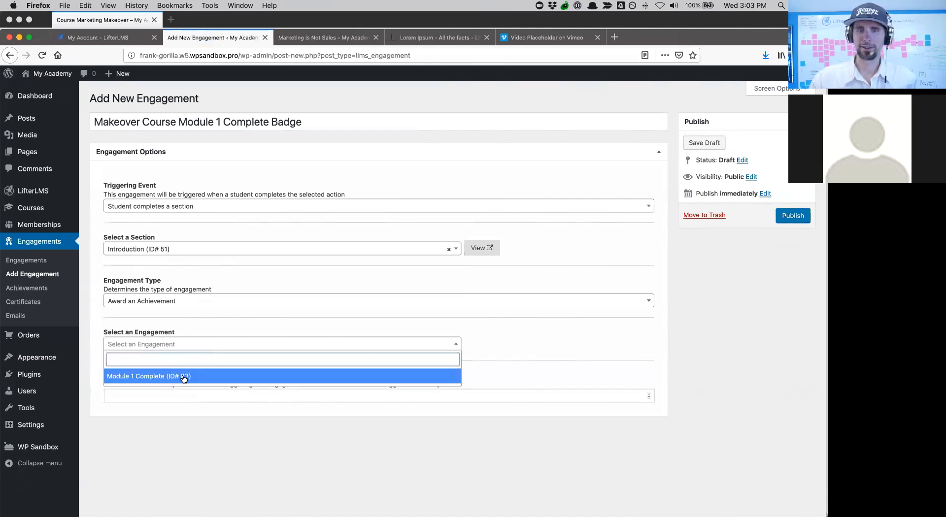
left_click(184, 378)
left_click(163, 396)
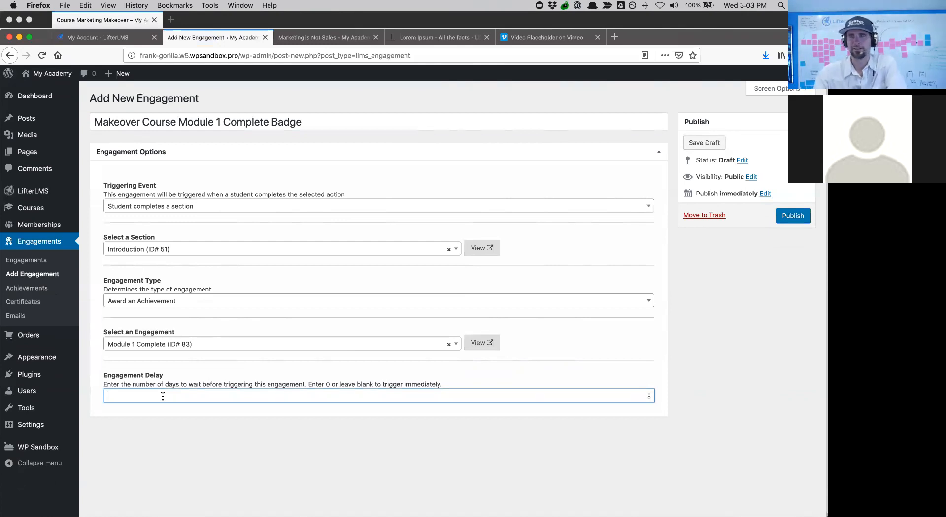
left_click(792, 217)
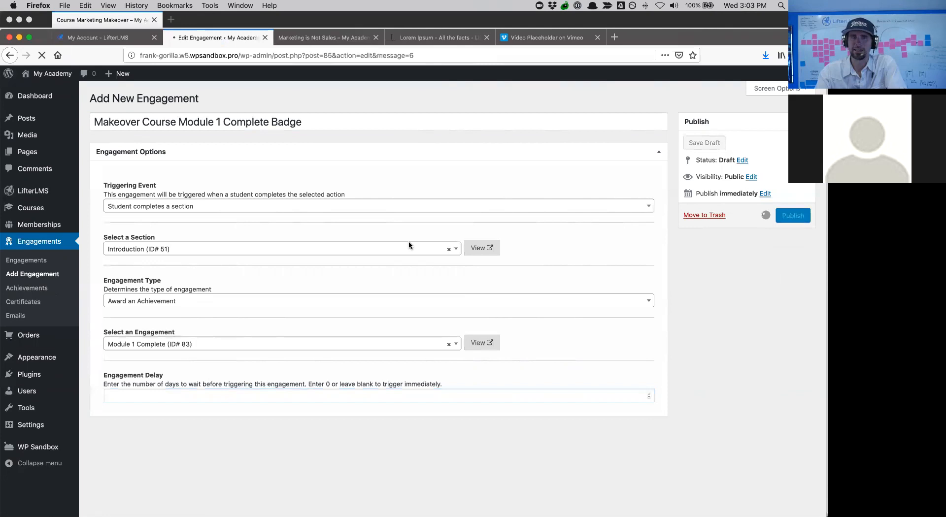
left_click(34, 302)
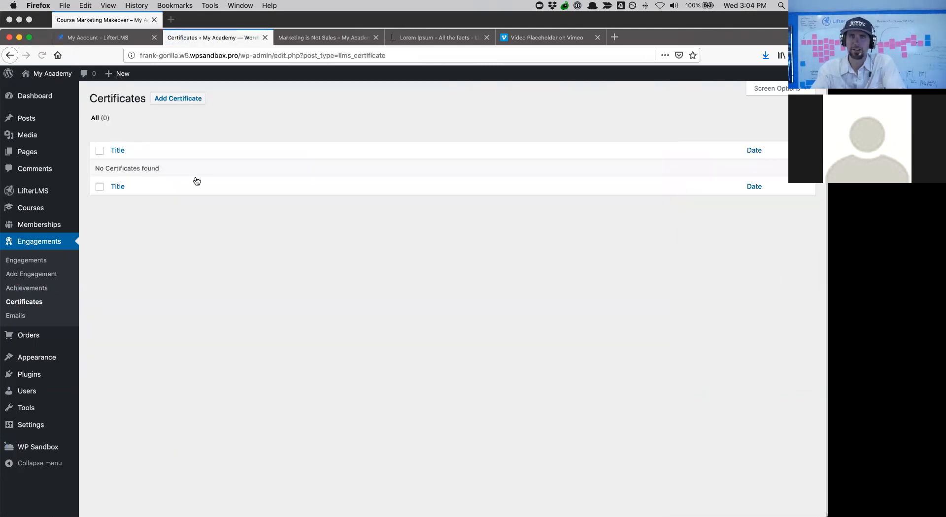
- Start a new certificate and insert the Student First Name merge code {first_name} into its body
left_click(173, 99)
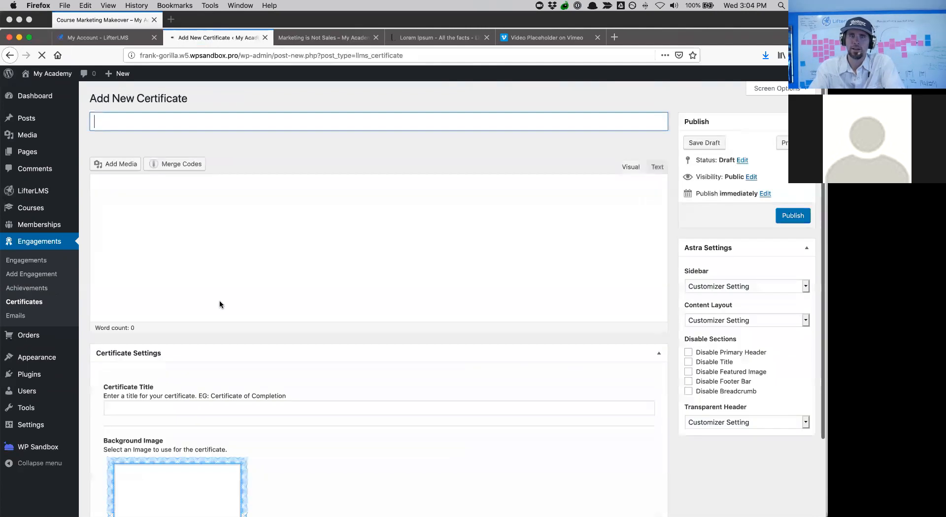
scroll(220, 354, "down", 5)
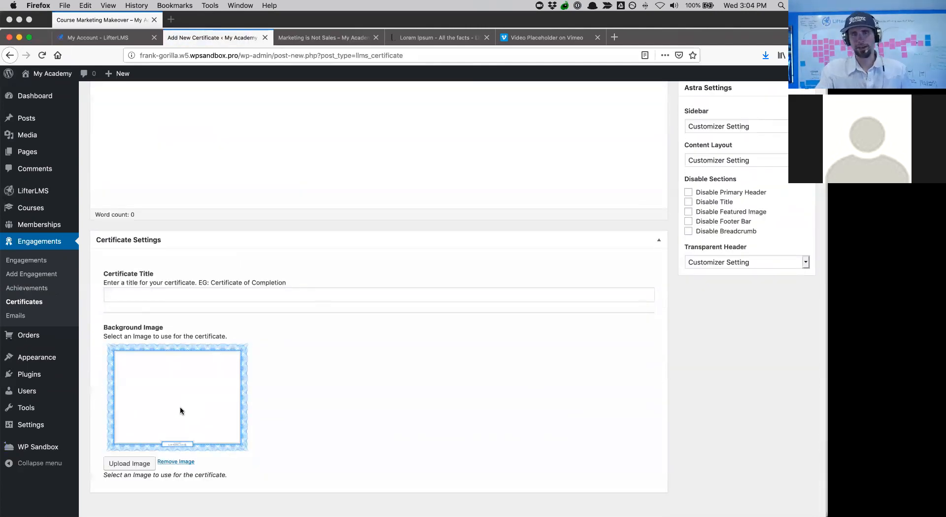
scroll(179, 406, "up", 5)
left_click(150, 214)
left_click(151, 167)
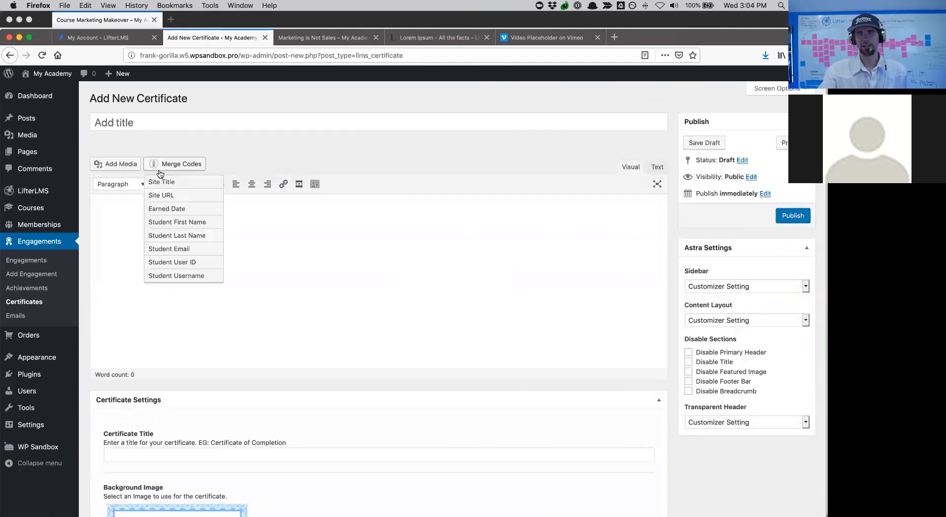
left_click(181, 223)
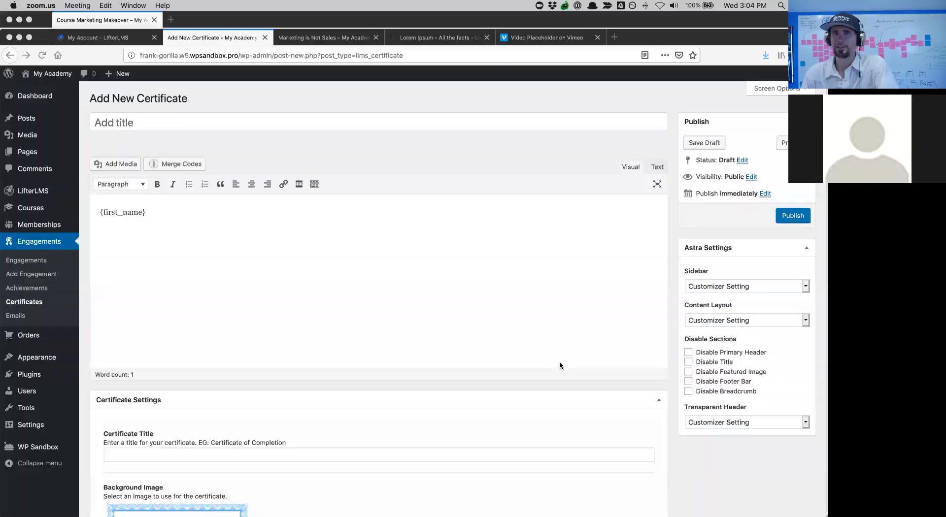
scroll(288, 353, "down", 3)
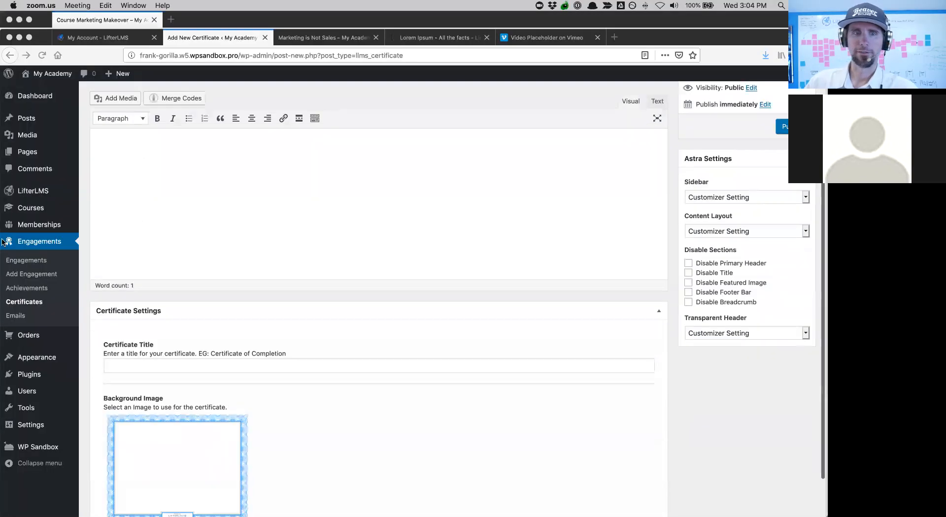
- Leave the unsaved certificate and create a membership 'All Access Pass' described 'Get everything!'
left_click(40, 225)
left_click(40, 226)
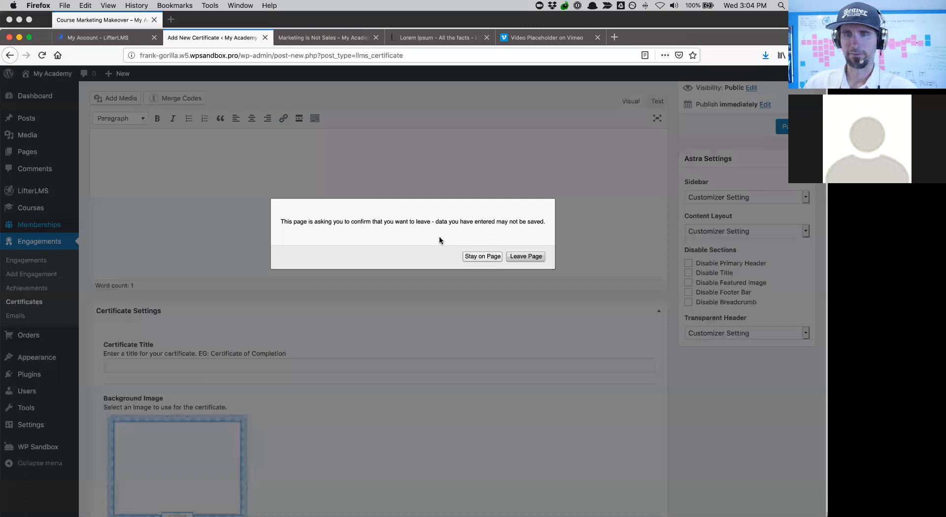
left_click(525, 256)
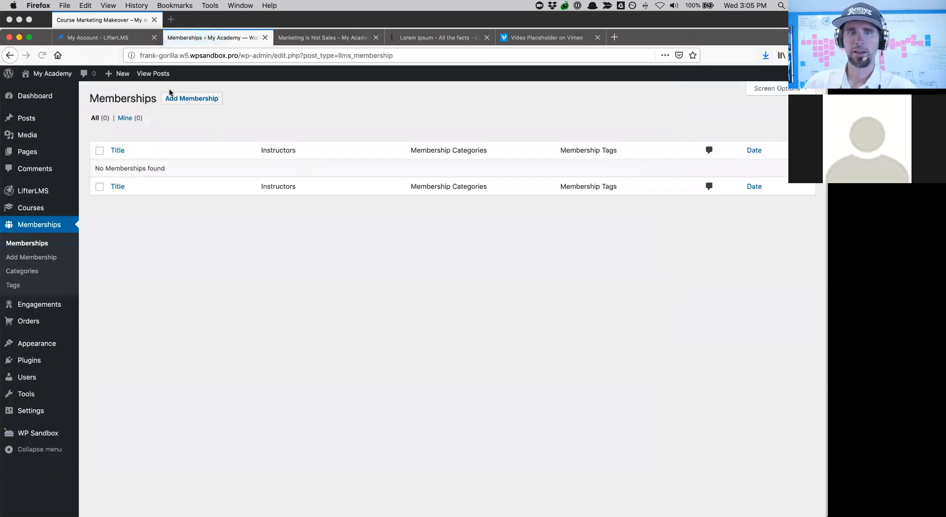
left_click(192, 98)
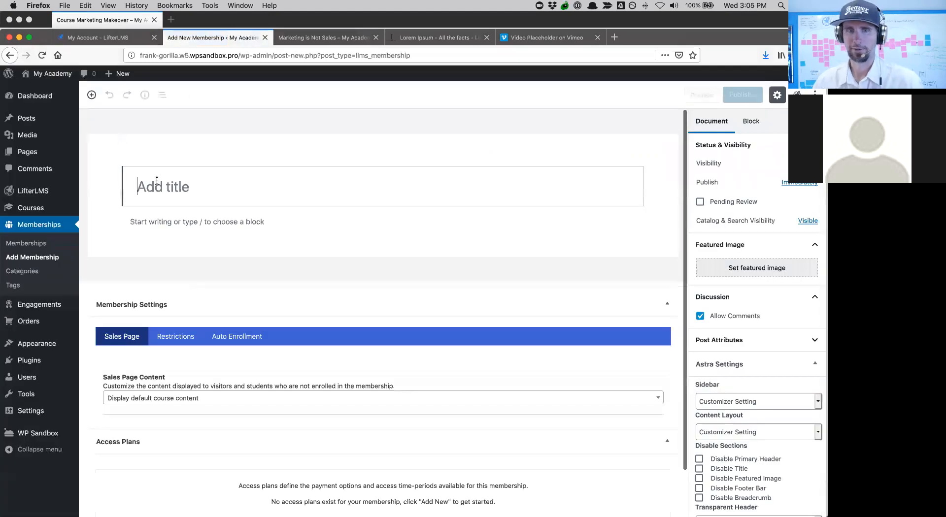
type("All Access Pass")
scroll(329, 299, "down", 2)
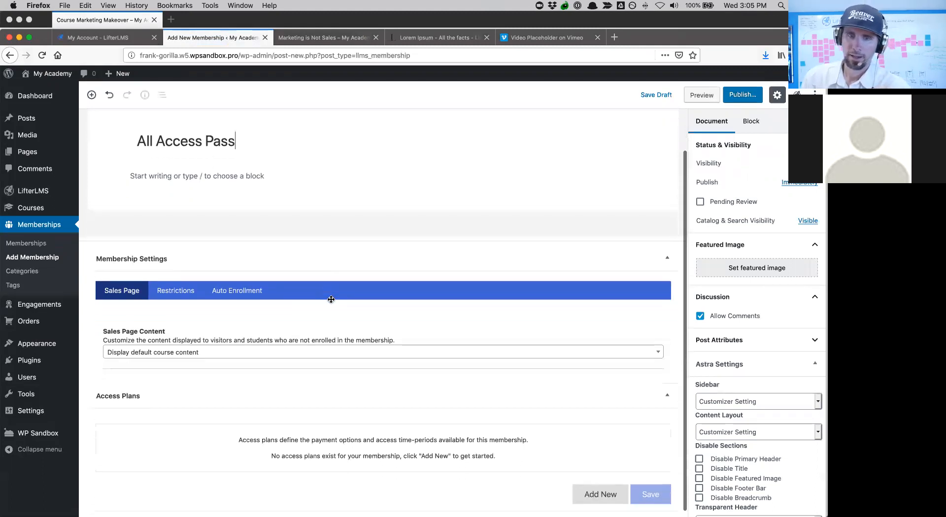
scroll(331, 300, "down", 1)
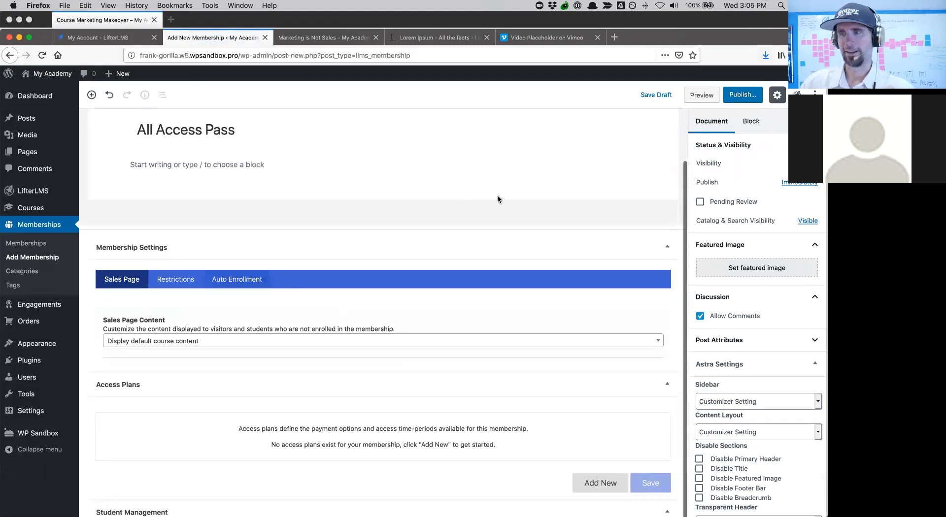
left_click(152, 164)
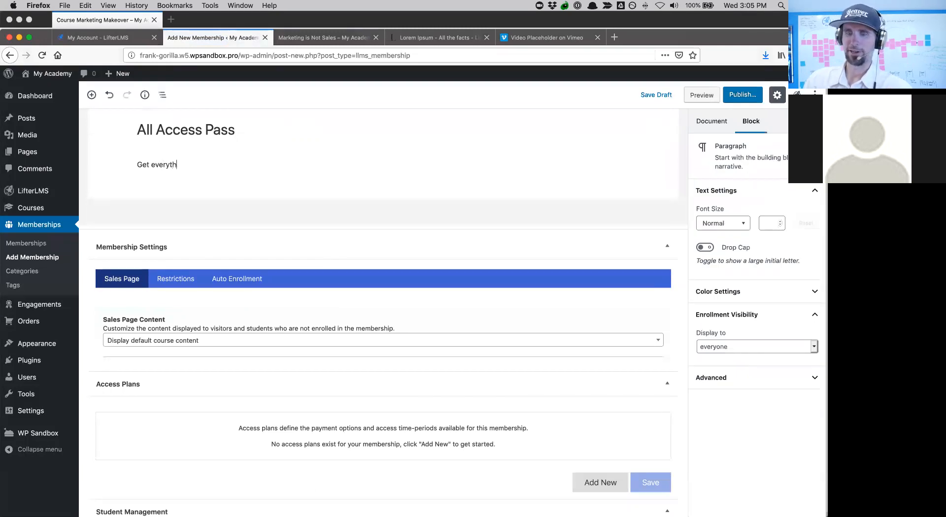
type("Get everything")
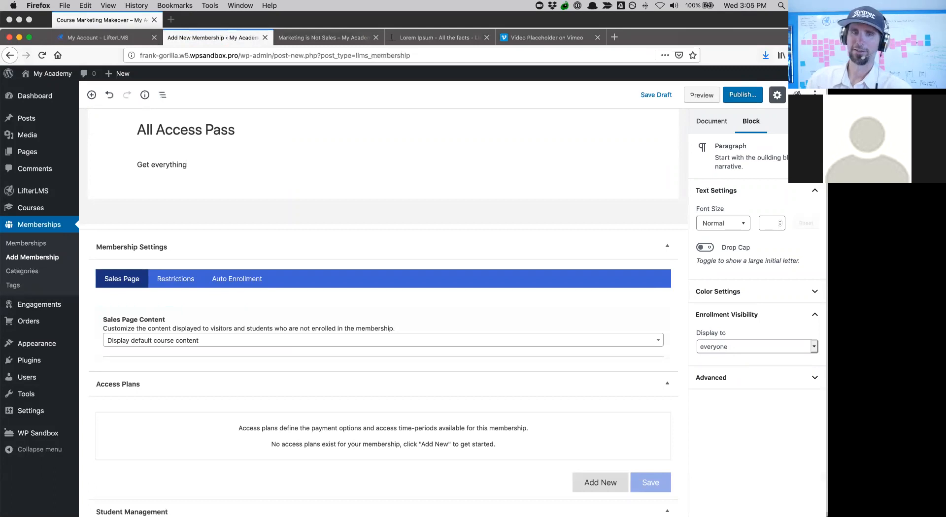
type("!")
- Auto-enroll members in Course Marketing Makeover and The Official Quickstart Course for LifterLMS
scroll(240, 244, "down", 1)
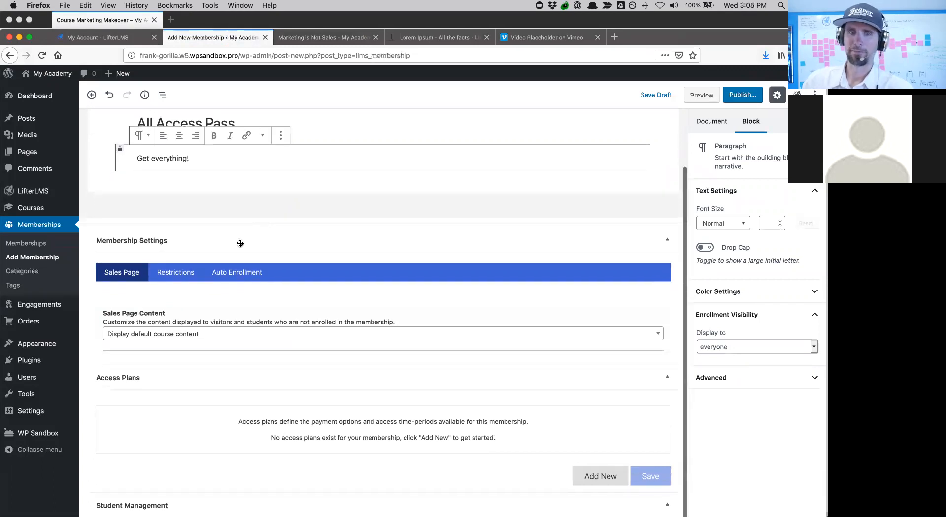
left_click(224, 272)
left_click(171, 406)
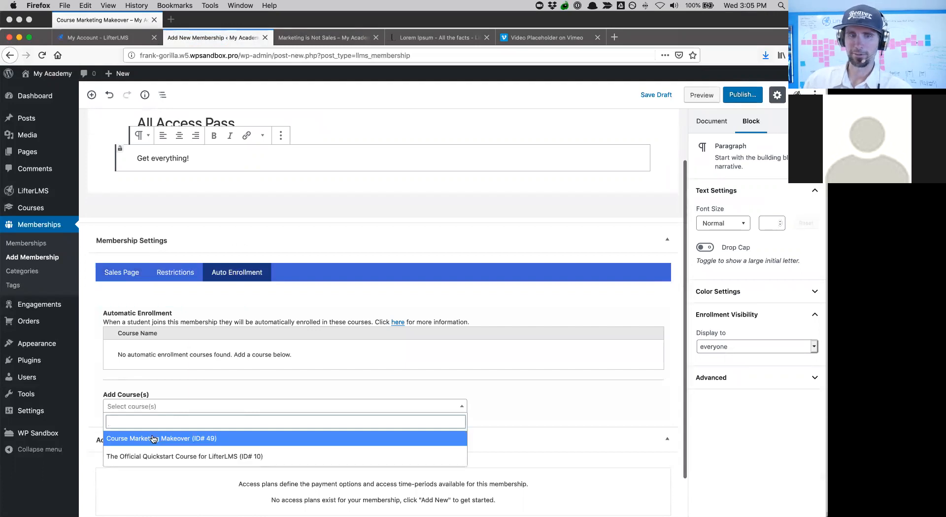
left_click(153, 439)
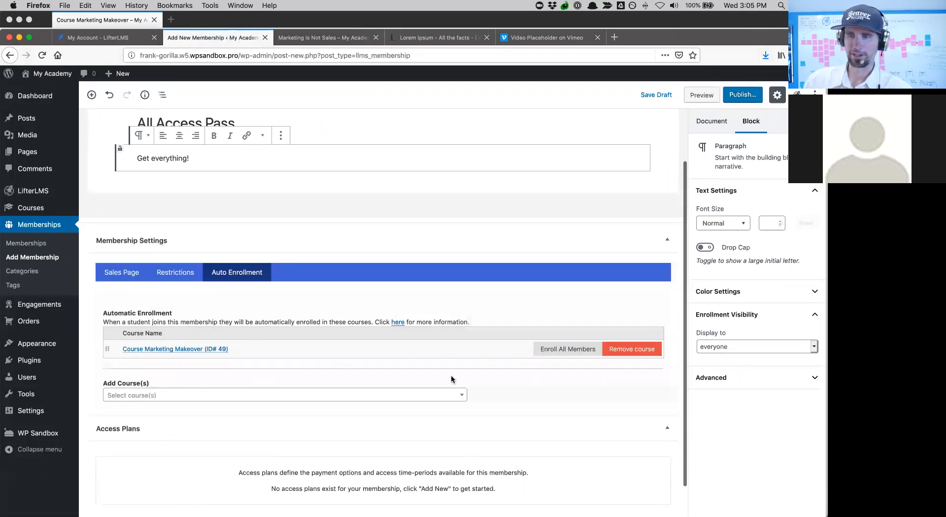
left_click(189, 400)
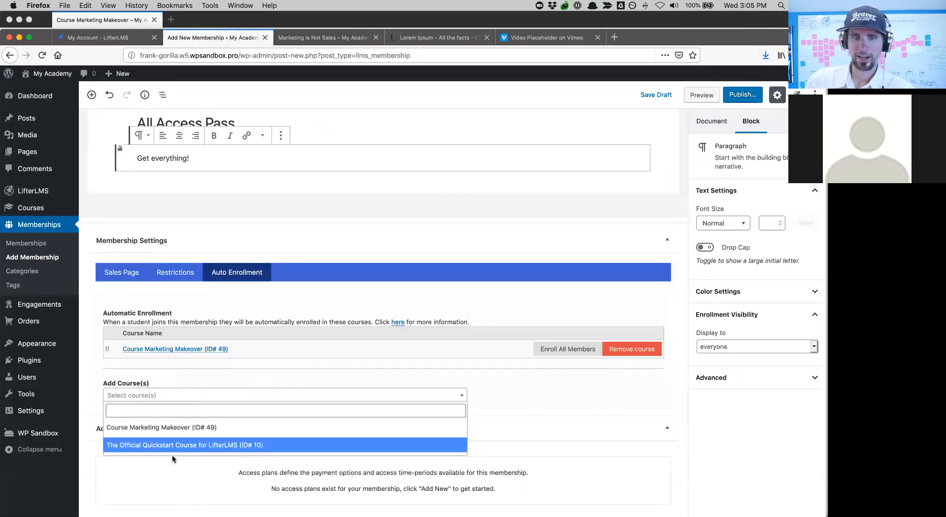
left_click(172, 446)
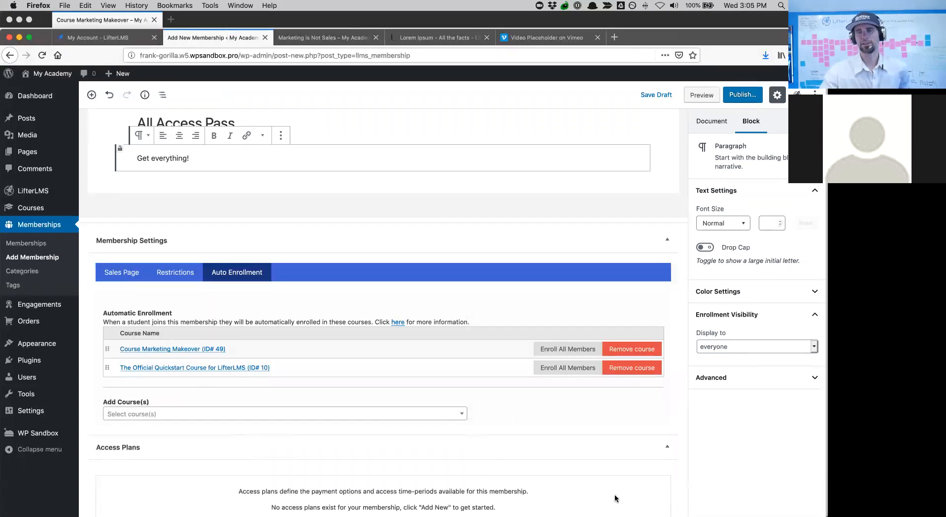
scroll(615, 499, "up", 2)
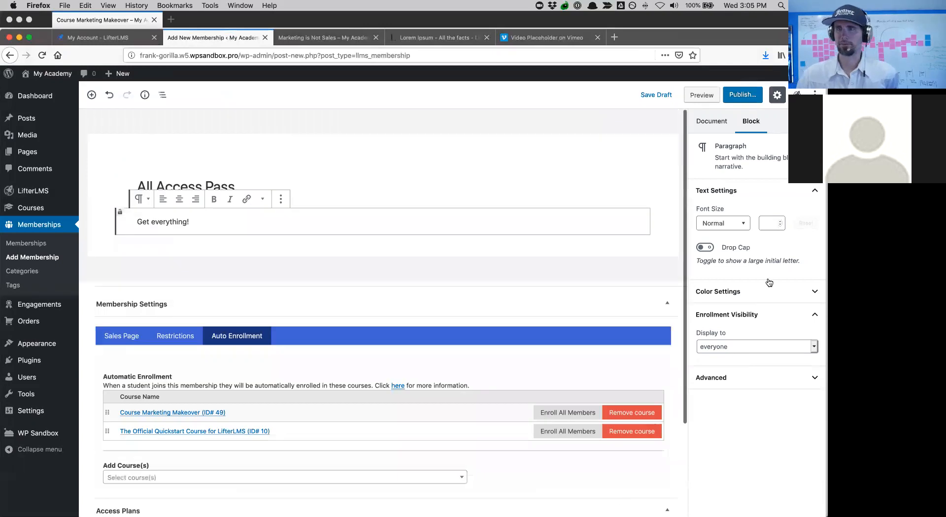
- Publish the All Access Pass membership and close the confirmation panel
left_click(745, 96)
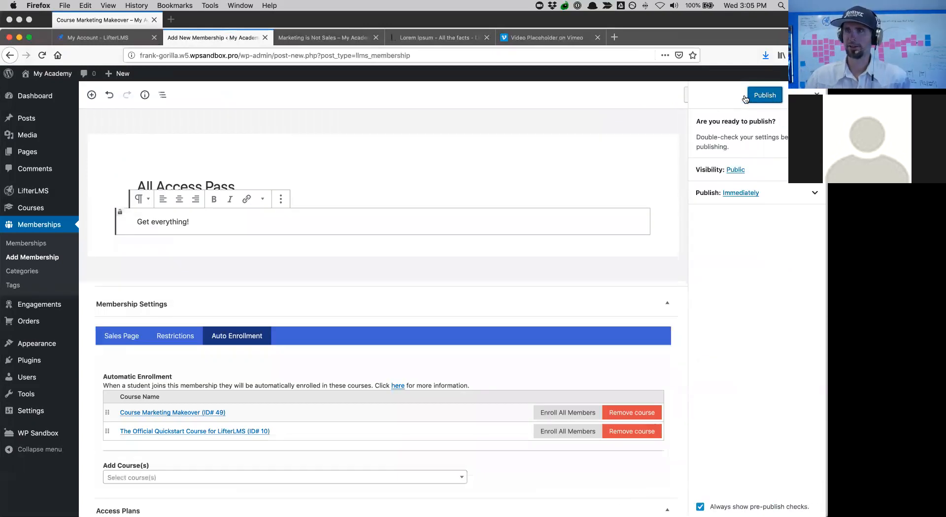
left_click(770, 98)
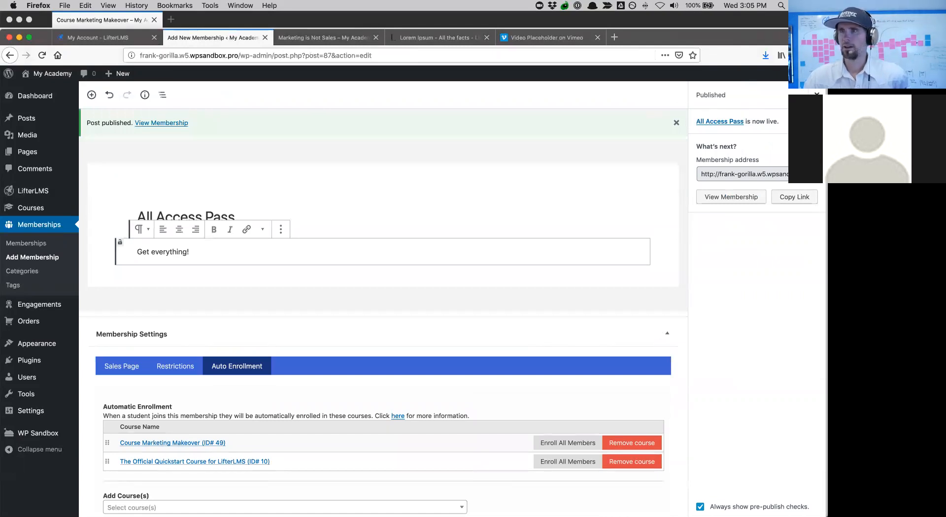
left_click(817, 94)
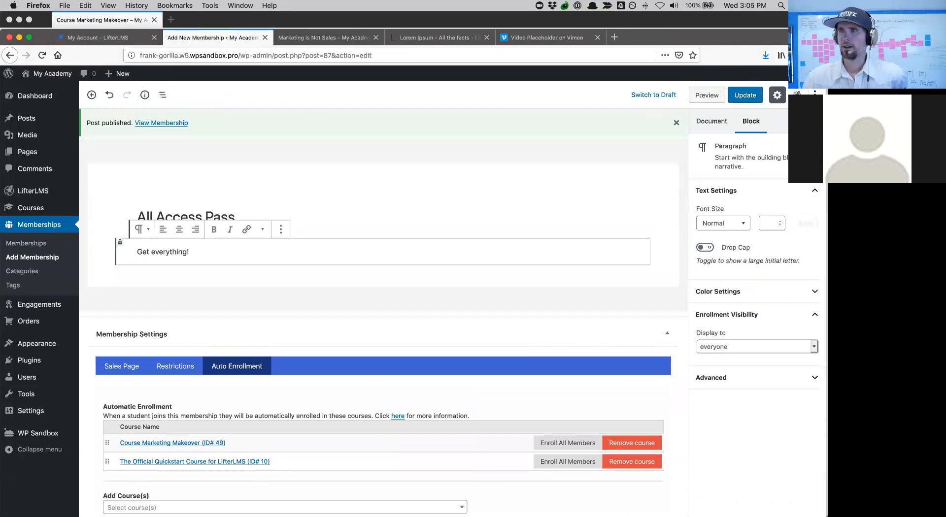
- Disable comments in the membership's document settings and start a new access plan
left_click(704, 121)
scroll(695, 285, "down", 2)
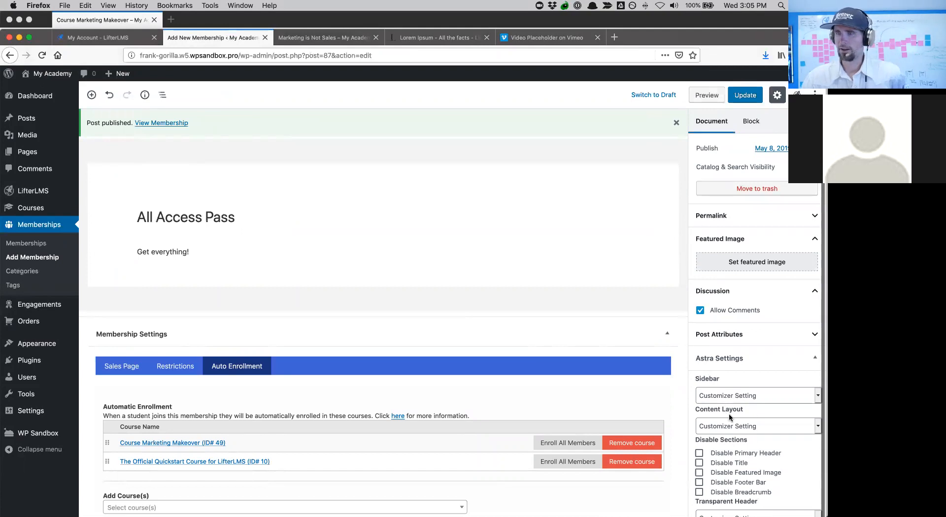
scroll(728, 413, "up", 1)
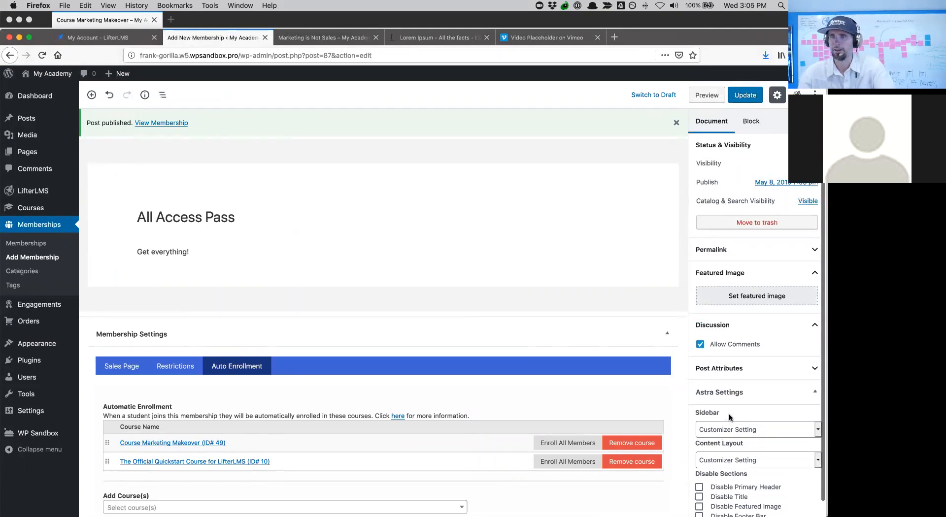
scroll(729, 413, "down", 1)
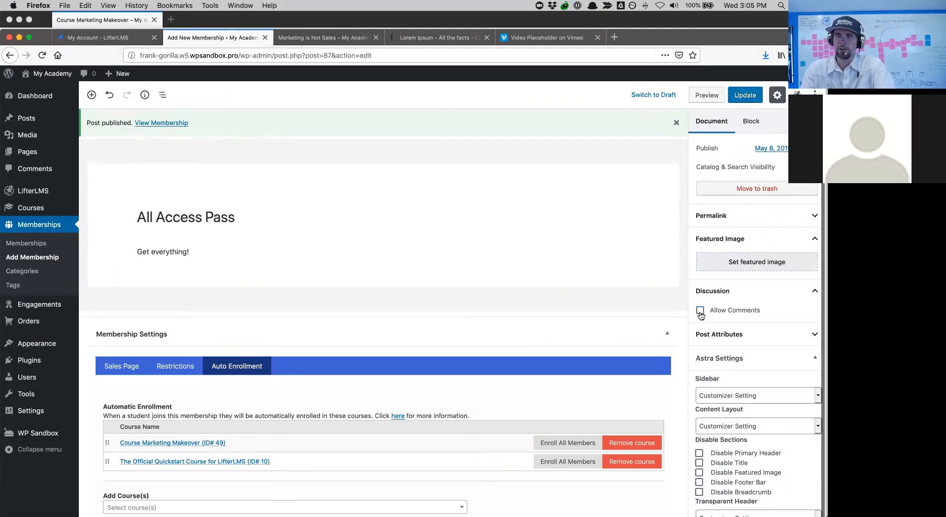
left_click(701, 311)
scroll(501, 365, "down", 5)
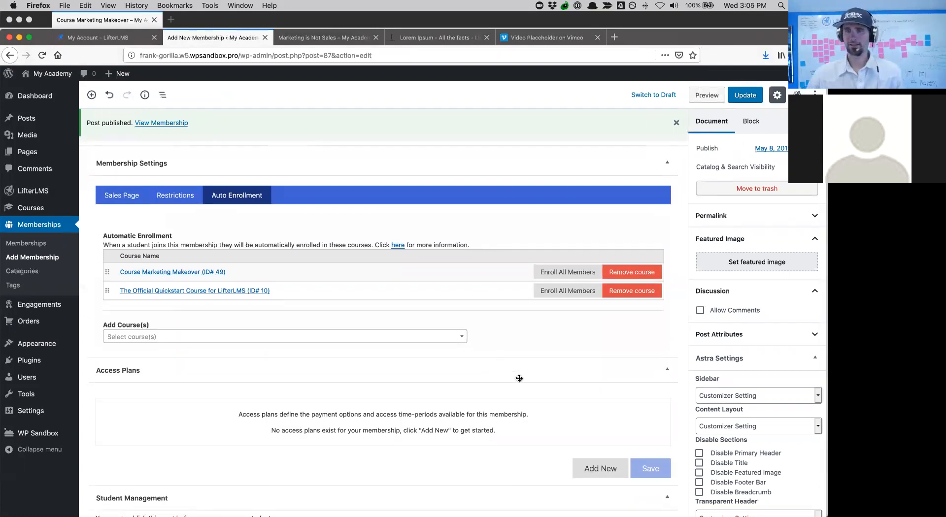
left_click(583, 473)
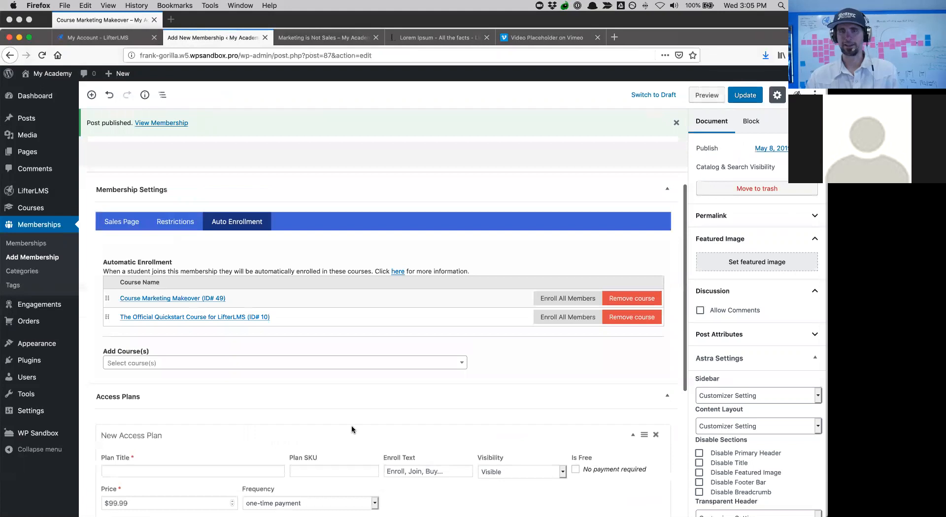
- Title the access plan 'All Access Pass' with enroll text 'Join'
scroll(247, 428, "down", 3)
left_click(146, 367)
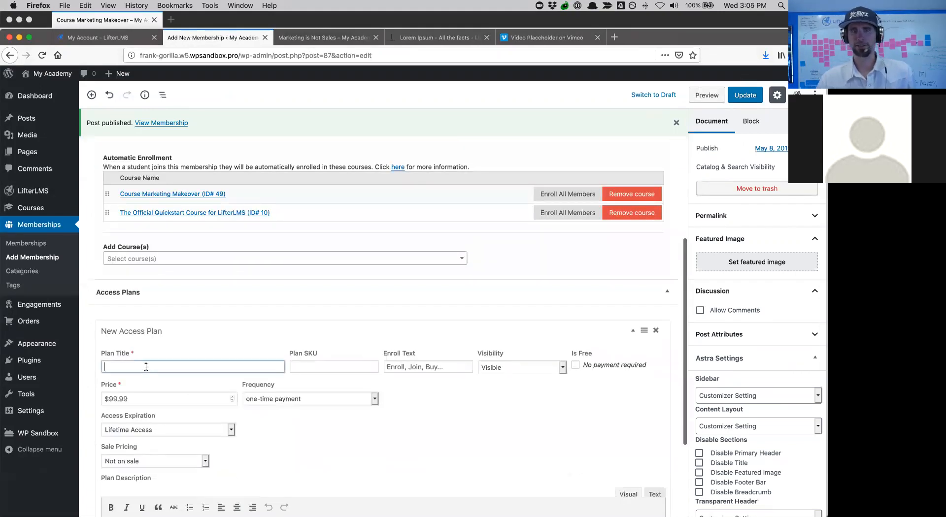
scroll(146, 367, "down", 1)
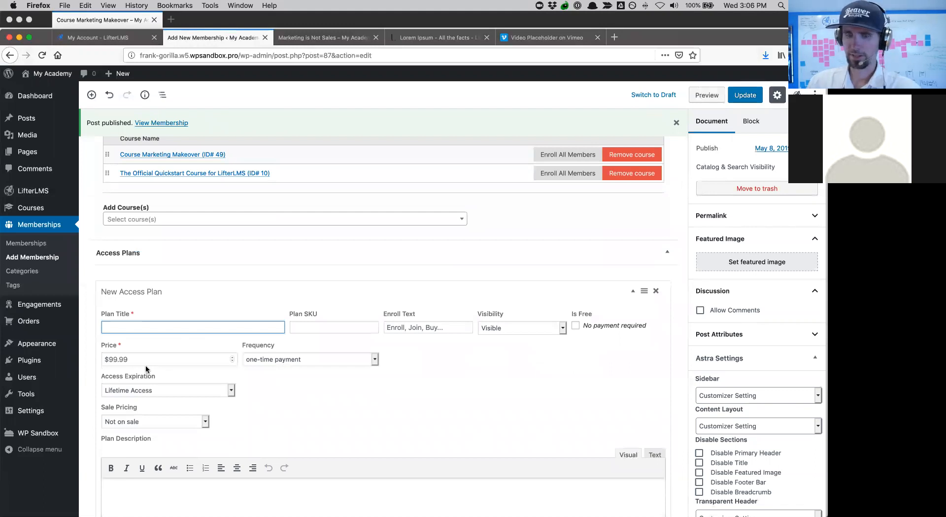
type("All Access Pass")
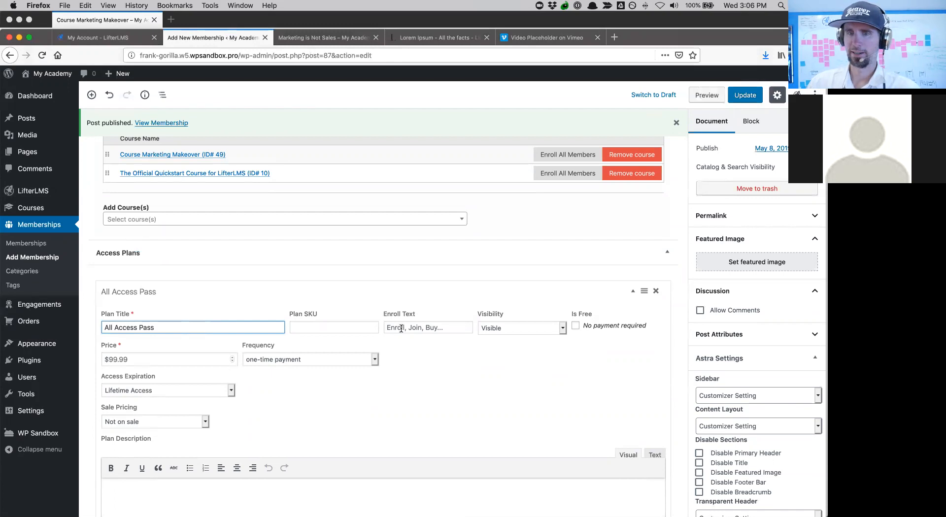
left_click(418, 326)
type("Join")
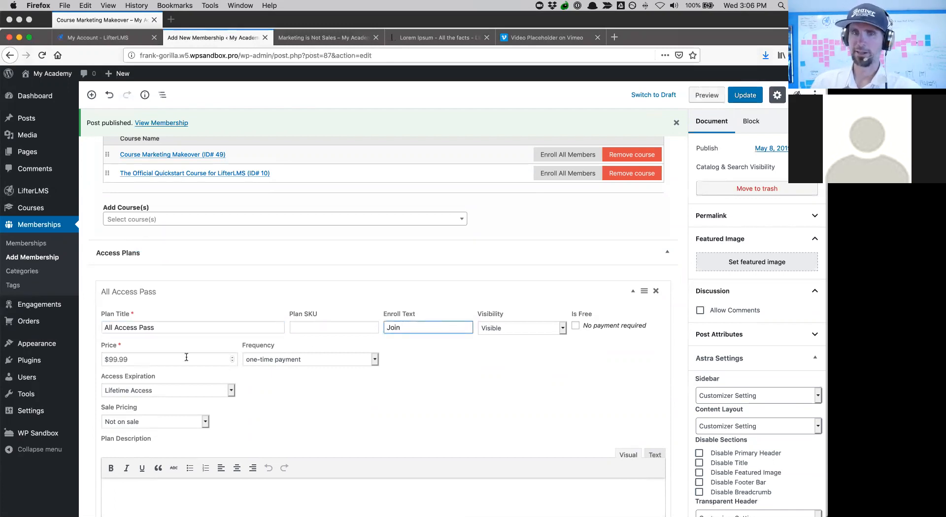
- Price the plan at 100 as a recurring payment every month and save it
left_click(186, 358)
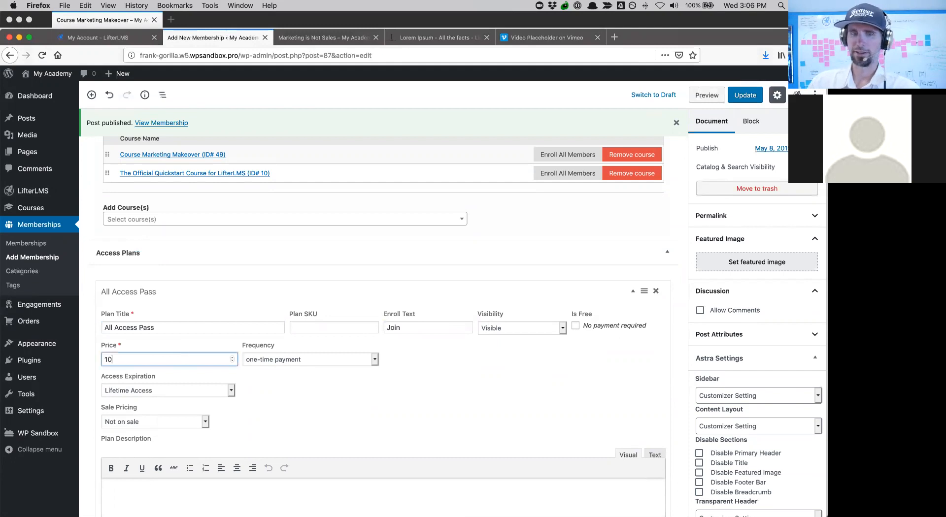
left_click(267, 358)
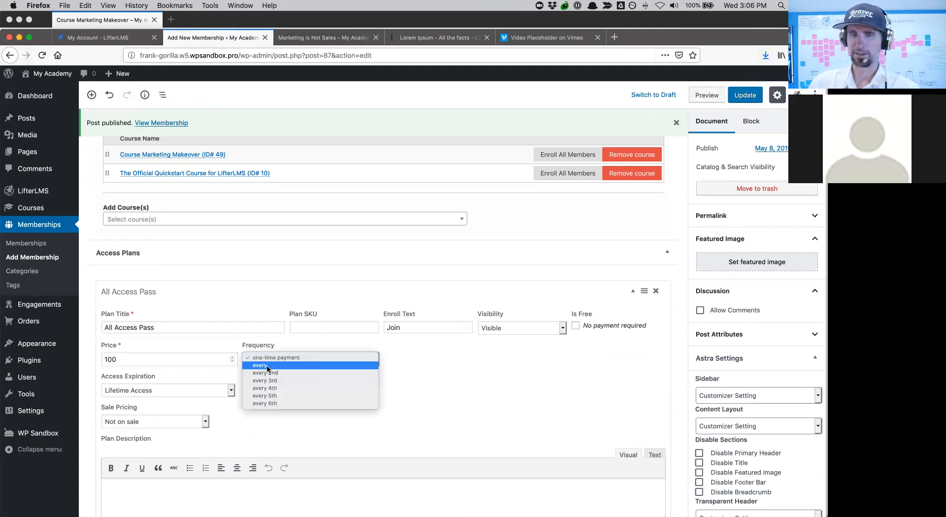
left_click(270, 371)
left_click(400, 361)
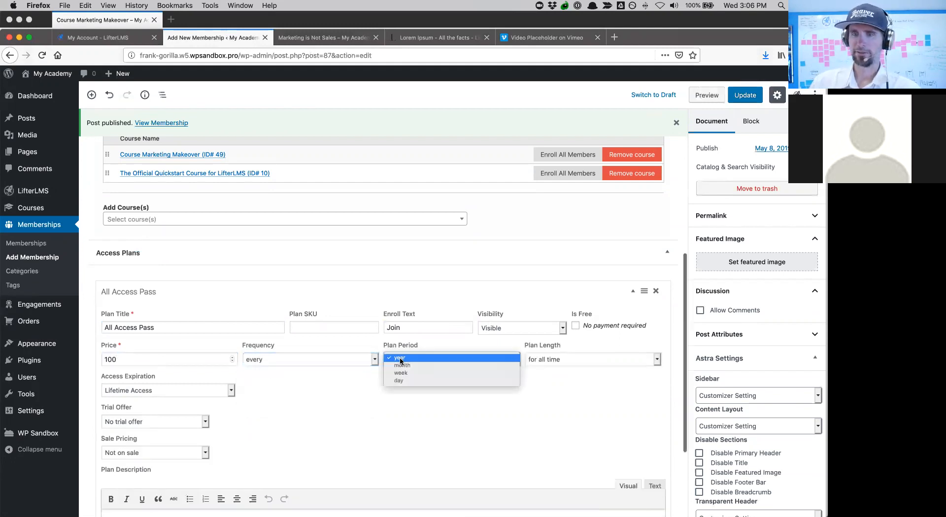
left_click(406, 370)
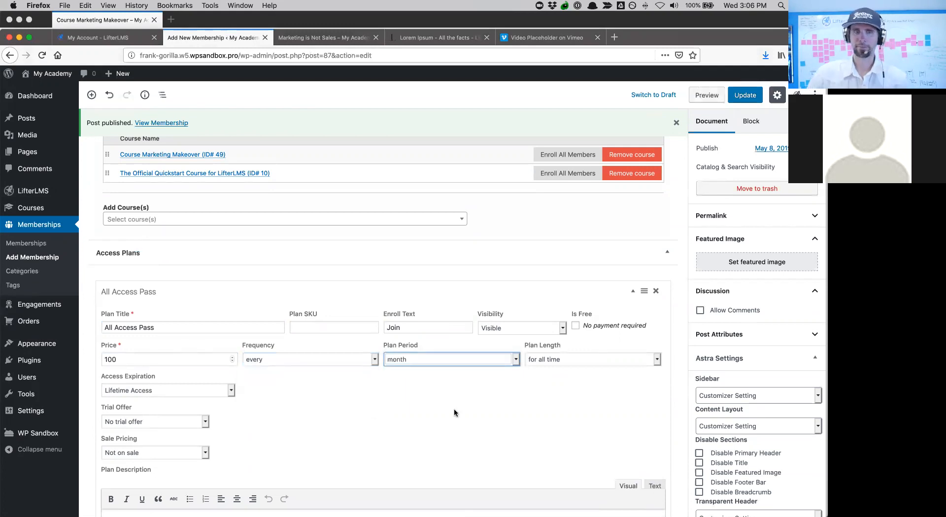
scroll(453, 413, "down", 3)
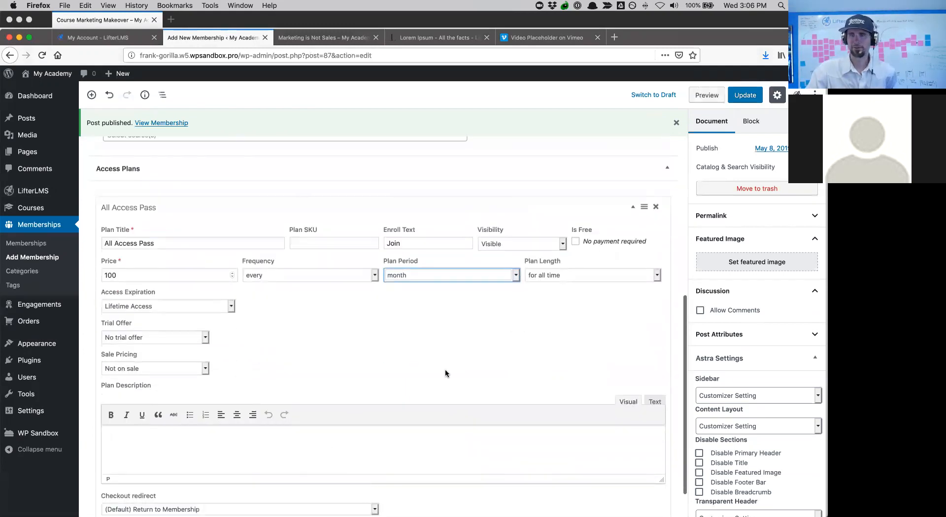
scroll(445, 370, "up", 1)
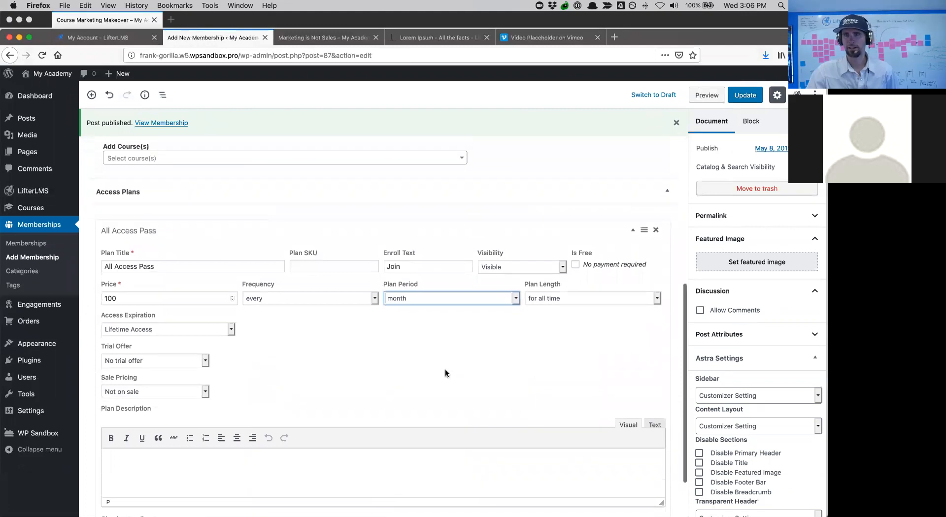
scroll(445, 369, "down", 3)
left_click(650, 469)
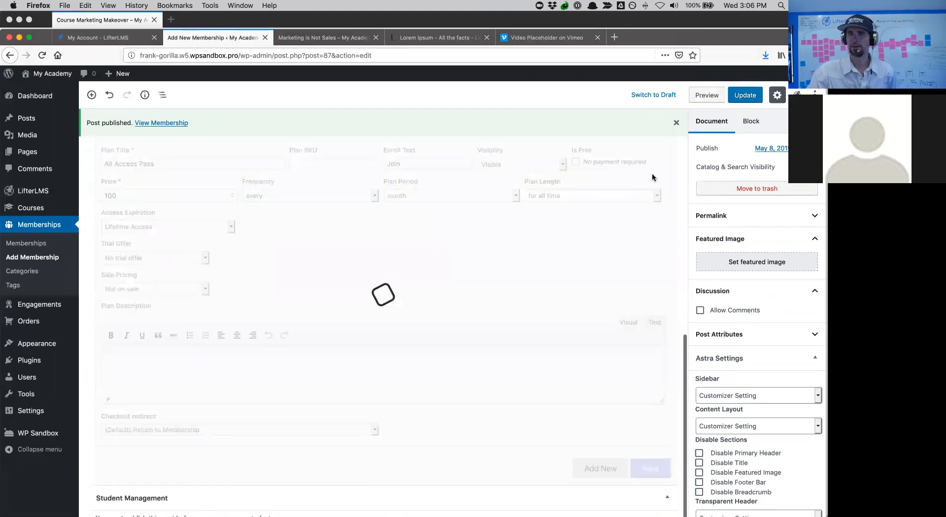
- Save the membership, view its All Access Pass page and try Join to reach Purchase
left_click(743, 94)
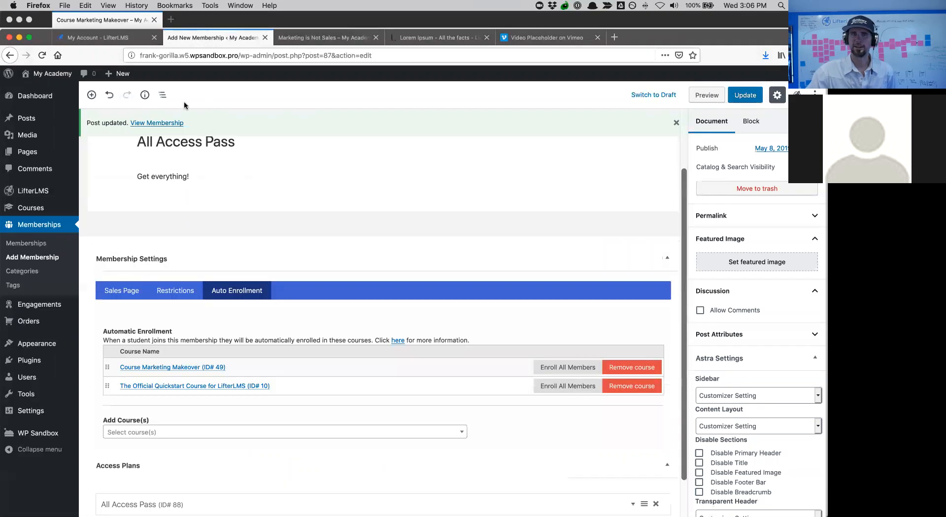
left_click(169, 122)
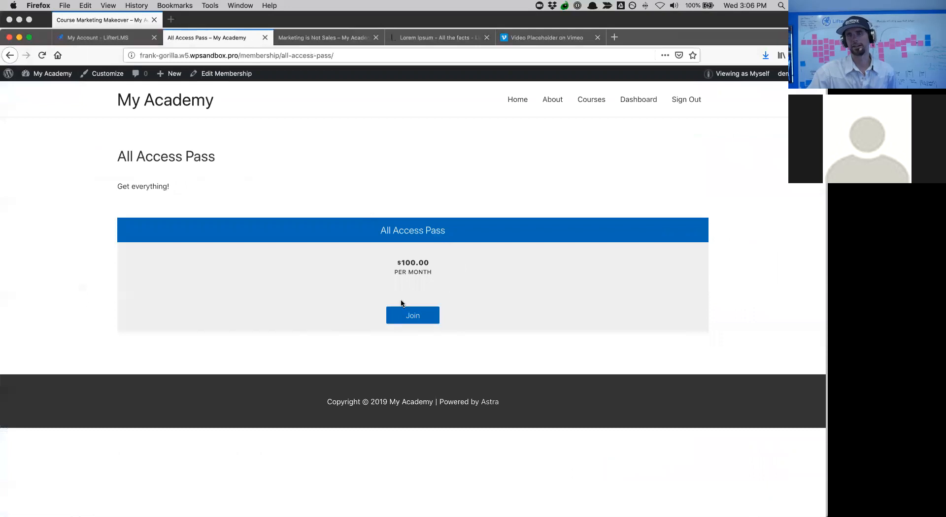
left_click(409, 314)
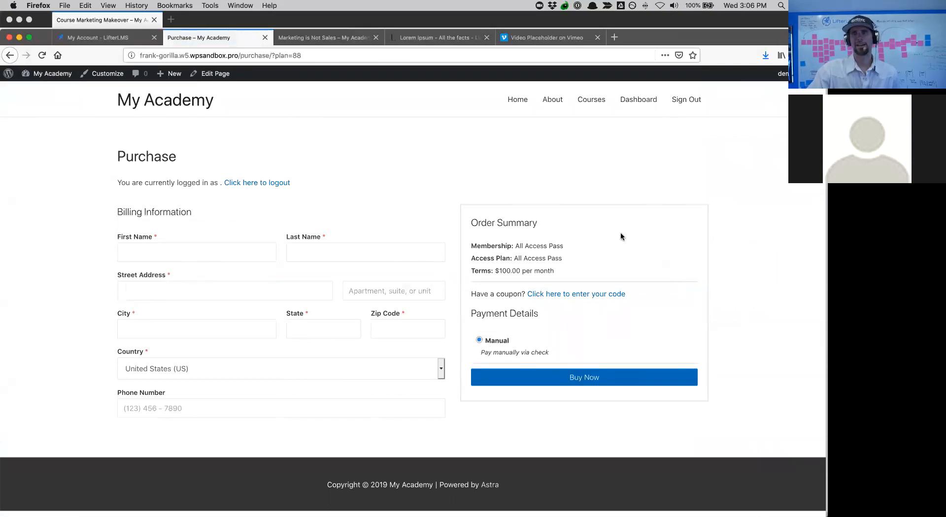
- Visit the student dashboard, then go back to the membership page and its editor
left_click(632, 105)
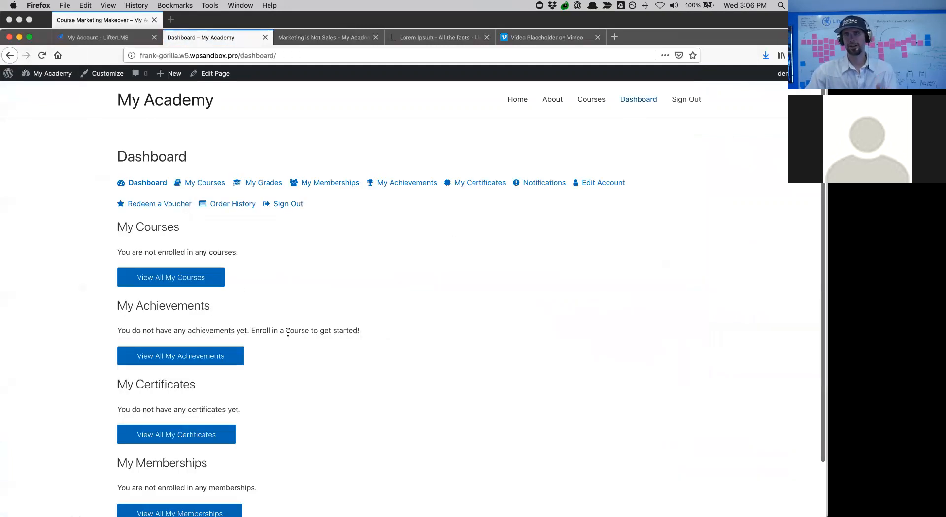
left_click(12, 53)
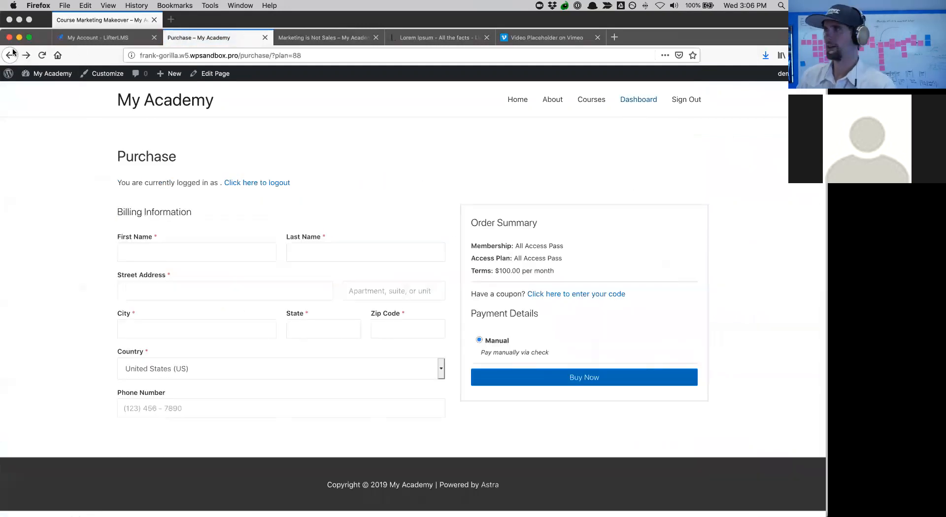
left_click(12, 52)
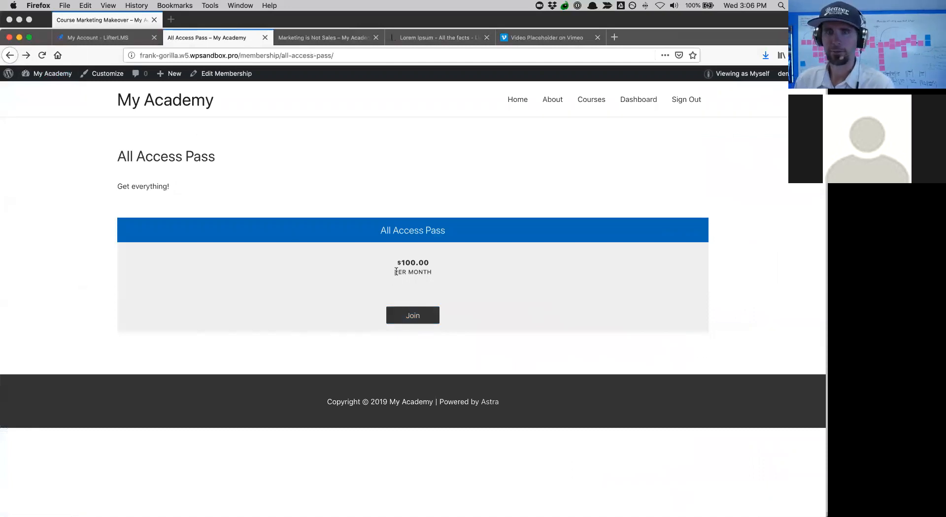
left_click(220, 75)
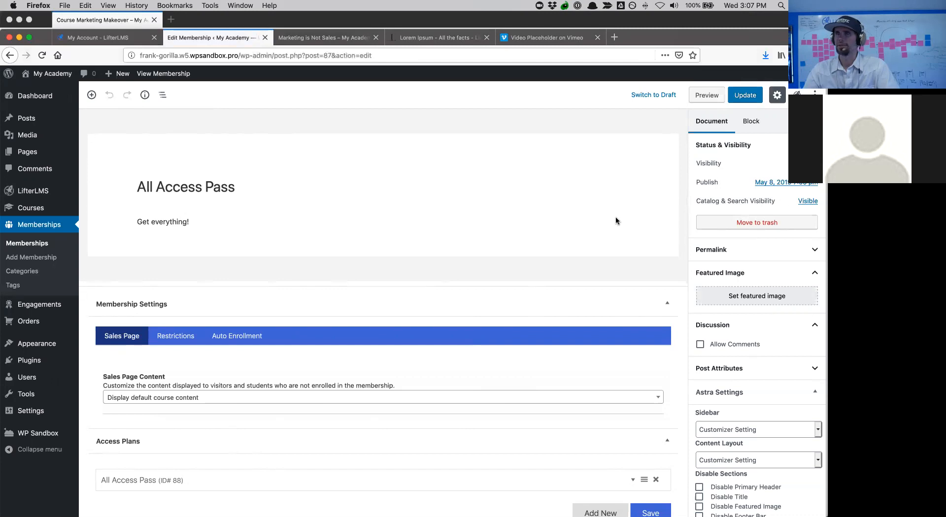
- Scroll through the All Access Pass membership editor to review Access Plans and Student Management
scroll(427, 213, "down", 5)
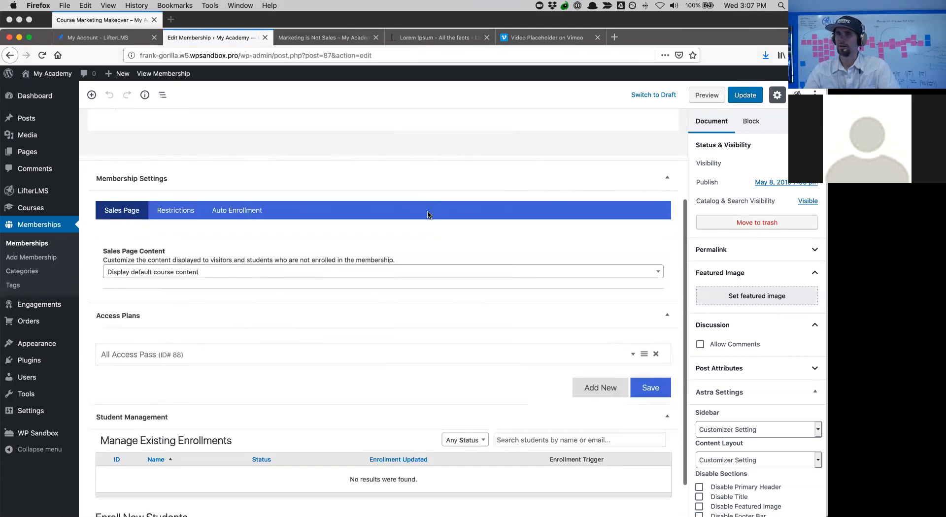
scroll(428, 215, "up", 5)
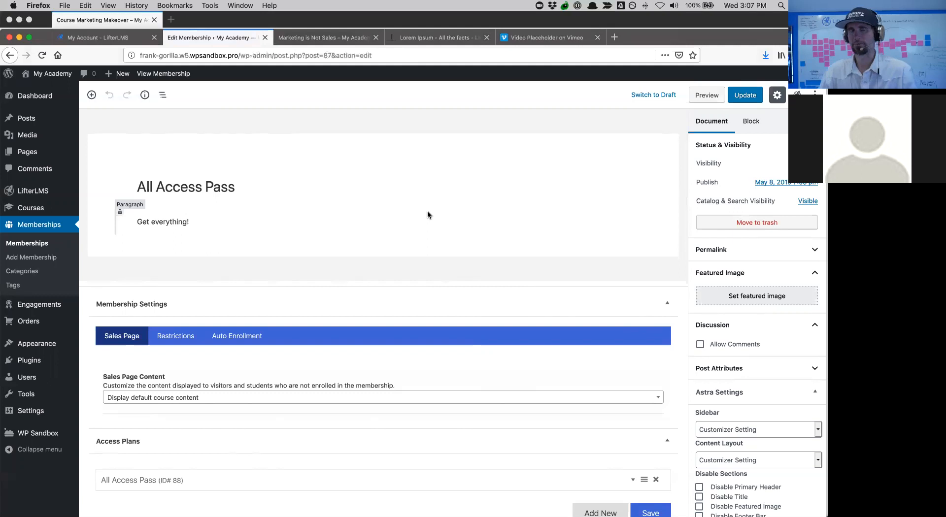
scroll(427, 211, "down", 5)
scroll(427, 211, "up", 5)
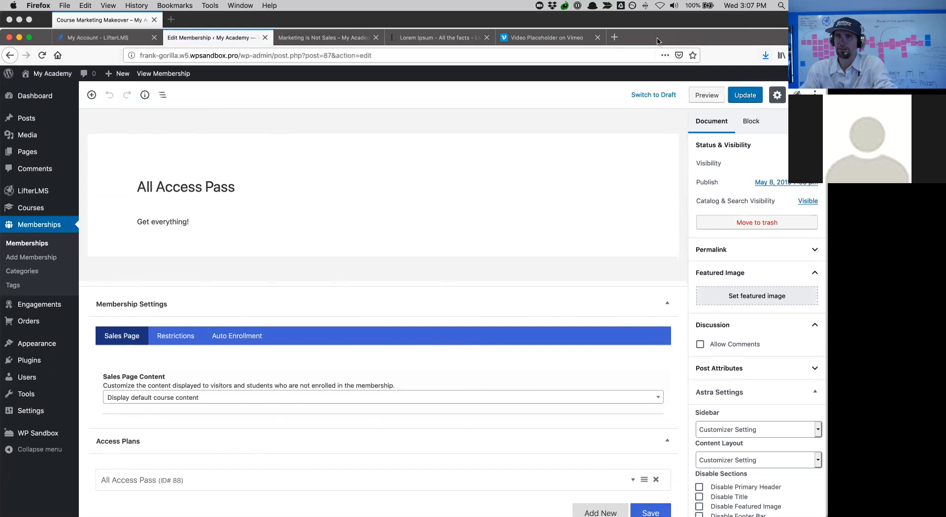
- Load lifterlms.com in a new tab and go to the LifterLMS Academy courses
left_click(614, 37)
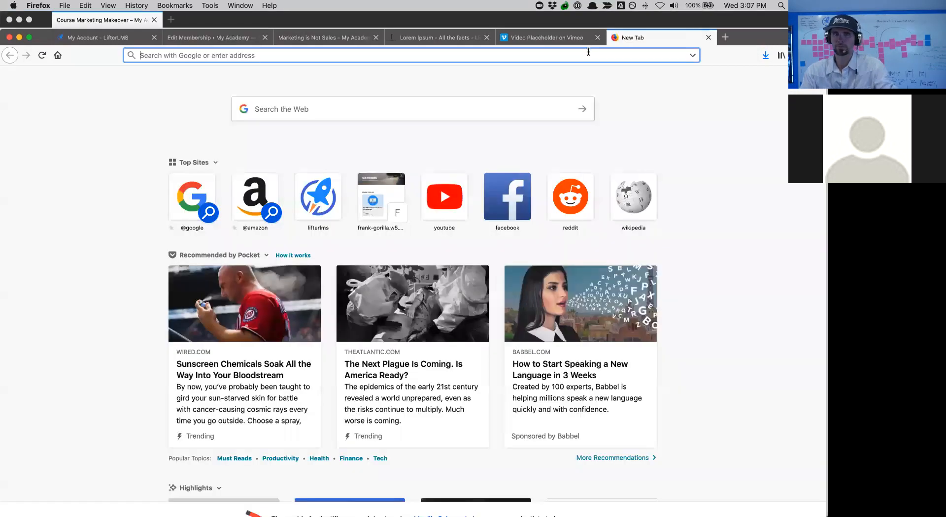
type("lifterlms.com/")
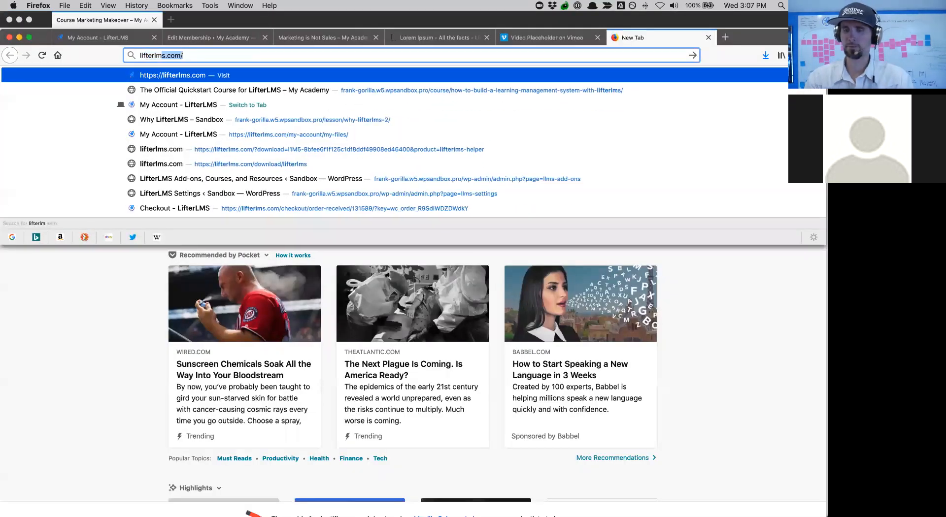
key("Return")
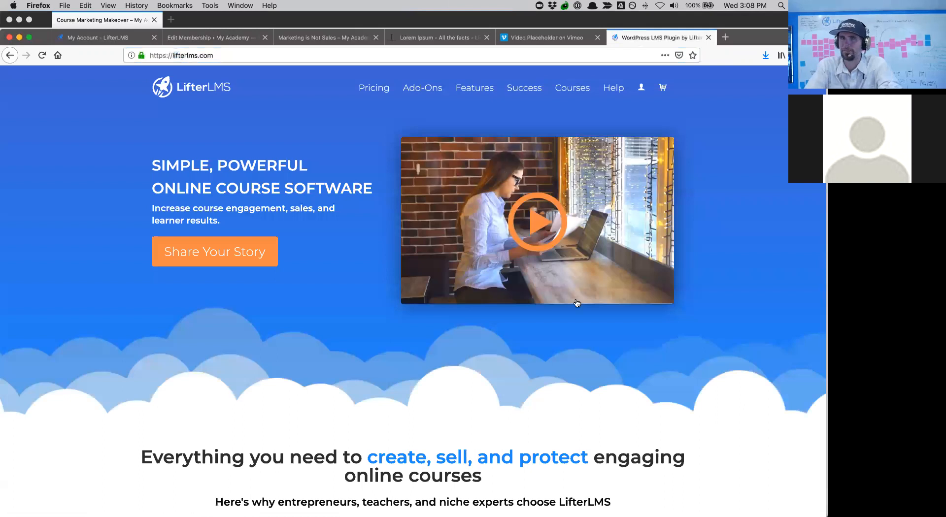
left_click(570, 92)
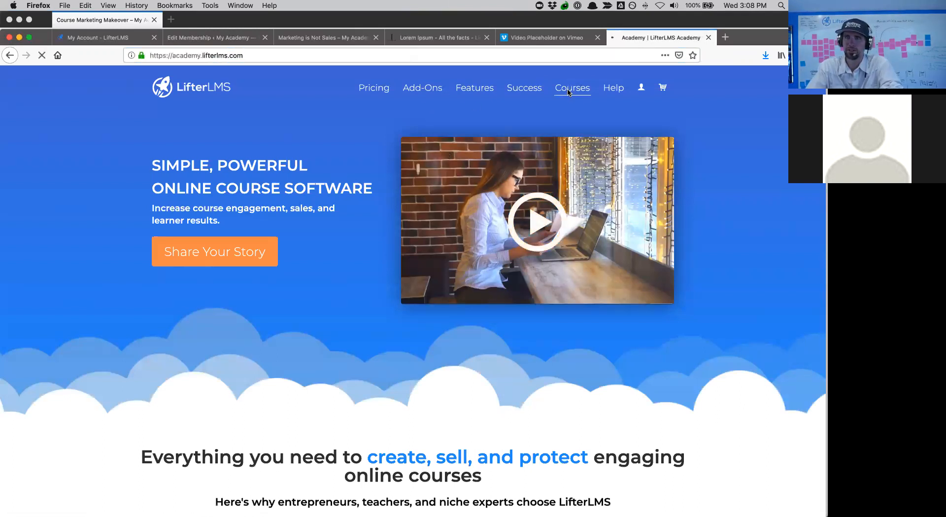
scroll(569, 302, "down", 6)
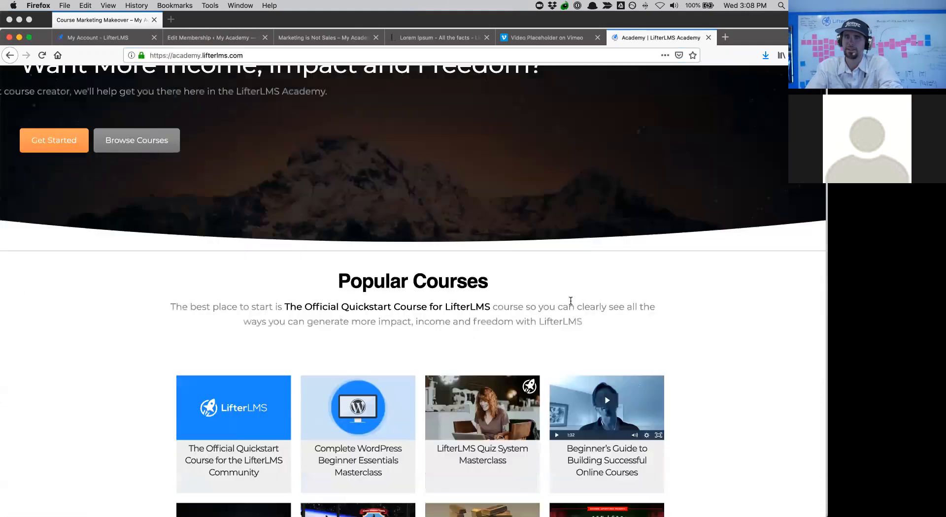
scroll(570, 300, "down", 1)
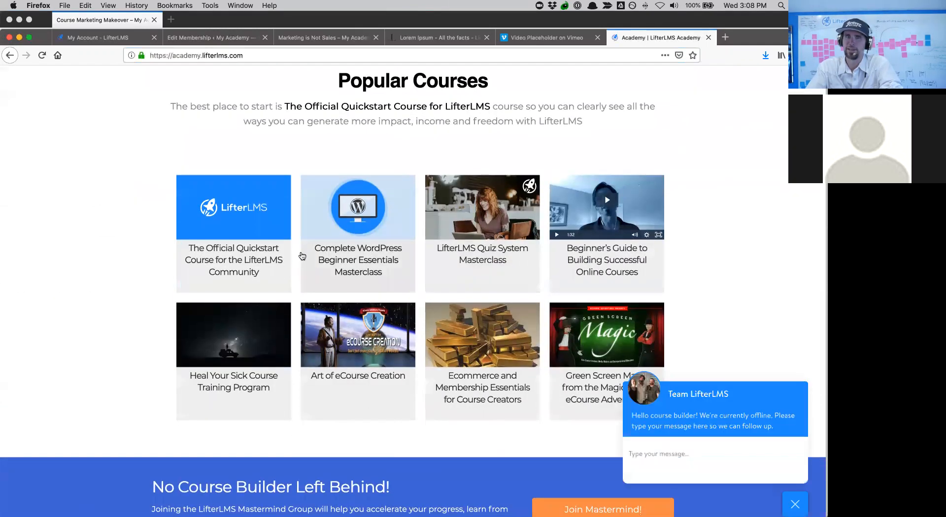
left_click(795, 504)
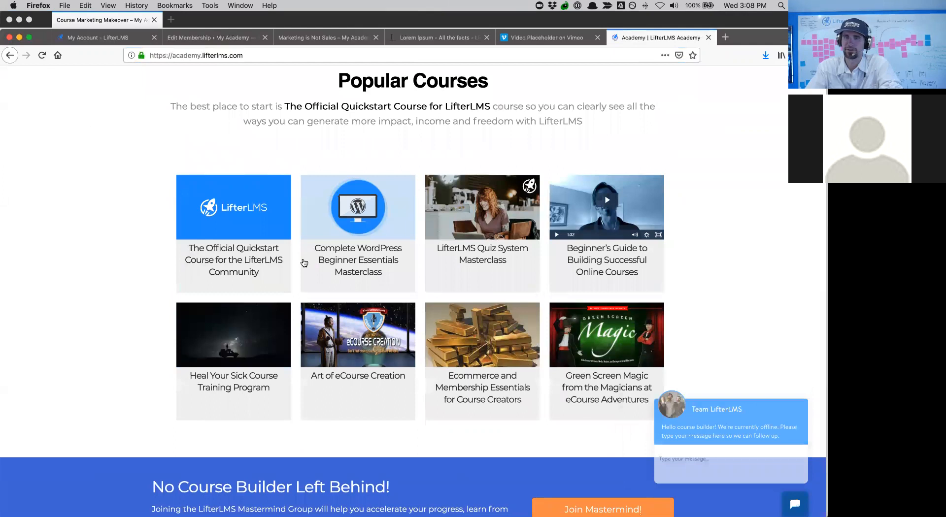
- Skim the Official Quickstart Course page, then go back twice to lifterlms.com
left_click(242, 259)
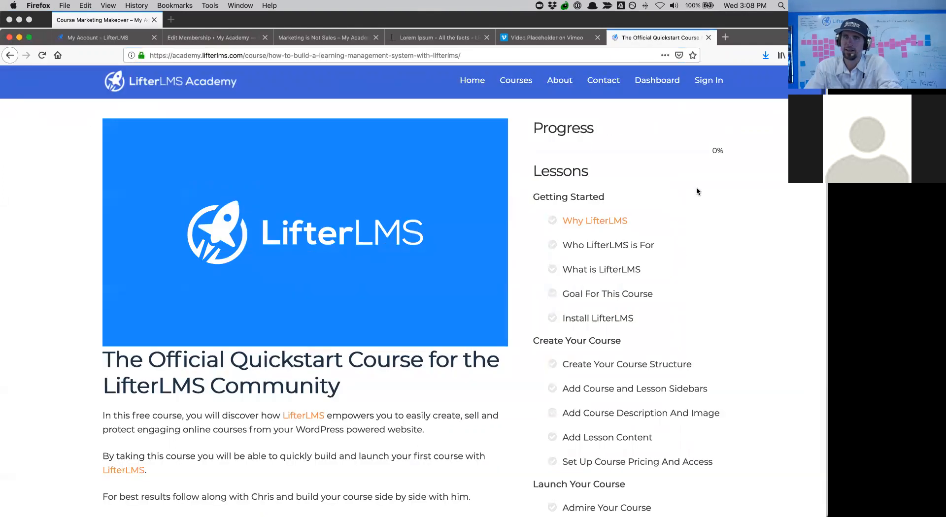
scroll(649, 358, "down", 2)
scroll(651, 358, "down", 2)
scroll(651, 358, "up", 3)
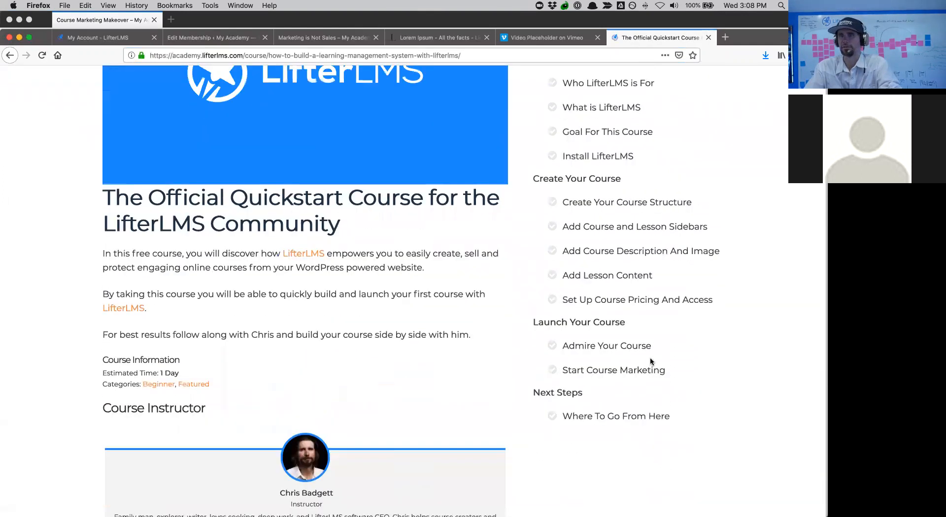
scroll(651, 358, "up", 2)
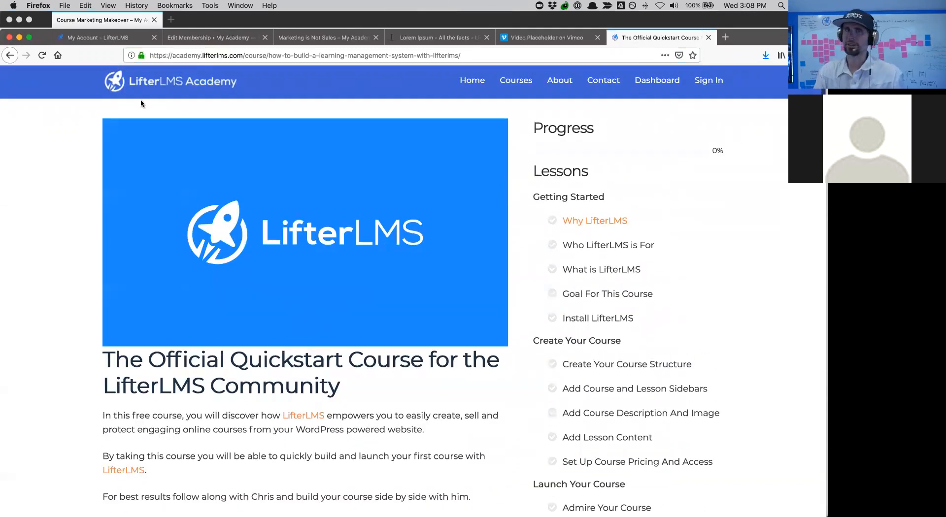
left_click(10, 55)
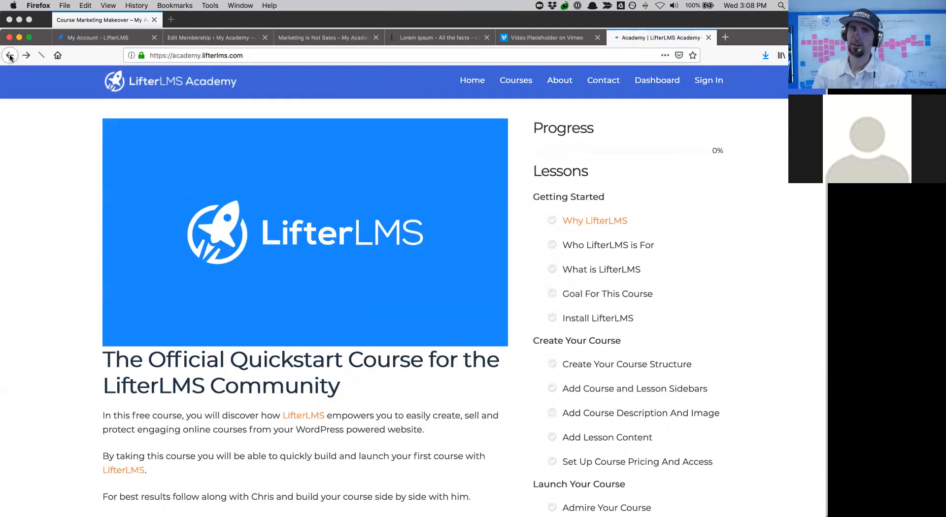
left_click(10, 55)
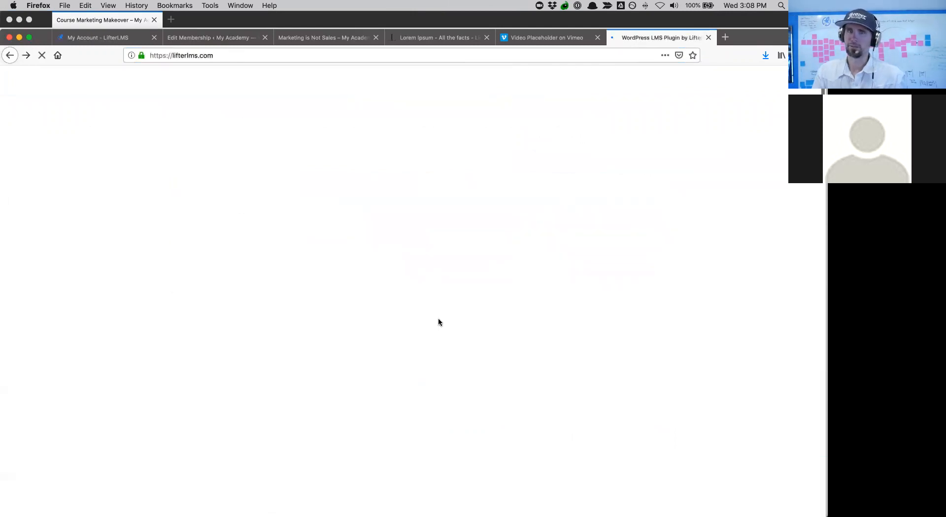
- Scroll past the lifterlms.com testimonials and choose Documentation under the footer's Support links
scroll(440, 322, "down", 15)
scroll(439, 322, "down", 20)
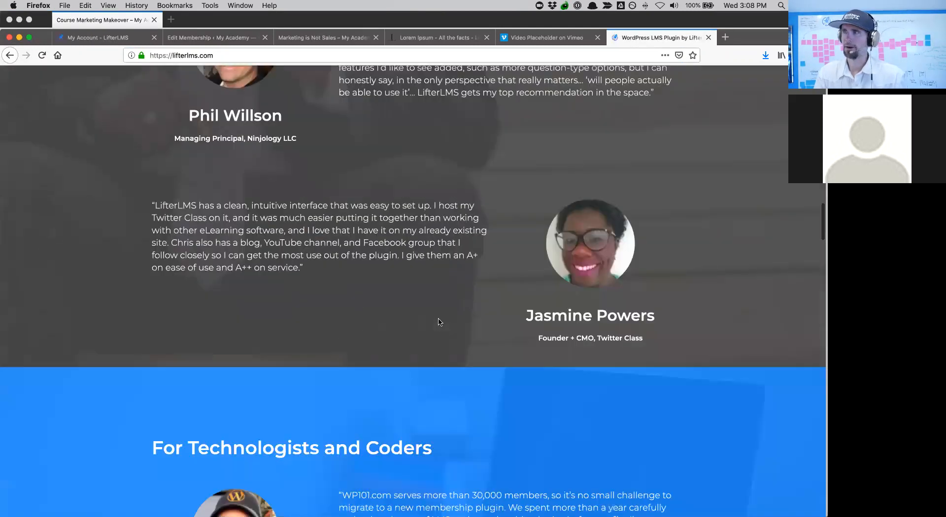
scroll(439, 323, "down", 3)
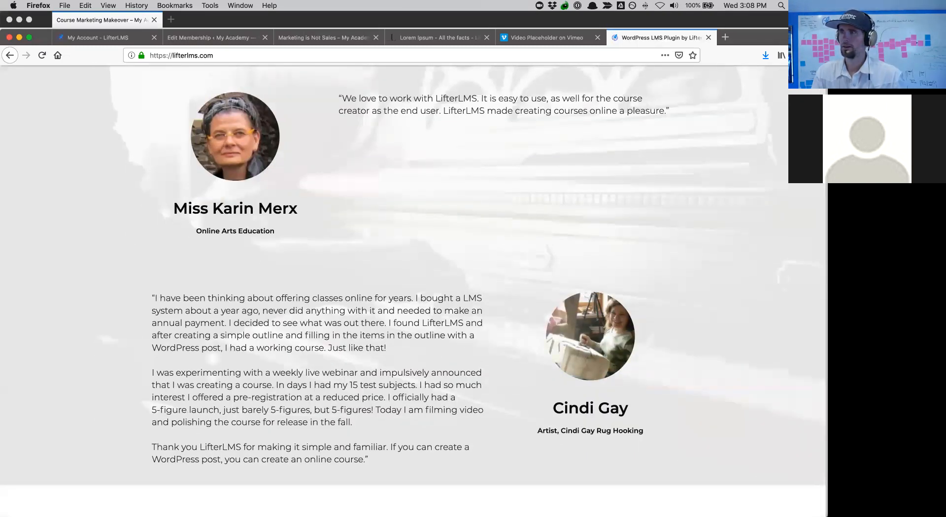
key("super+Tab")
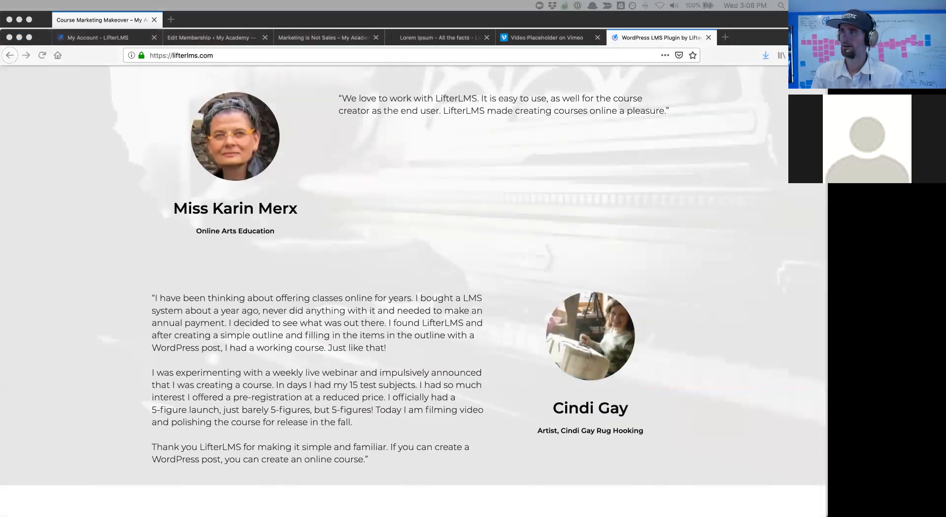
scroll(367, 305, "down", 20)
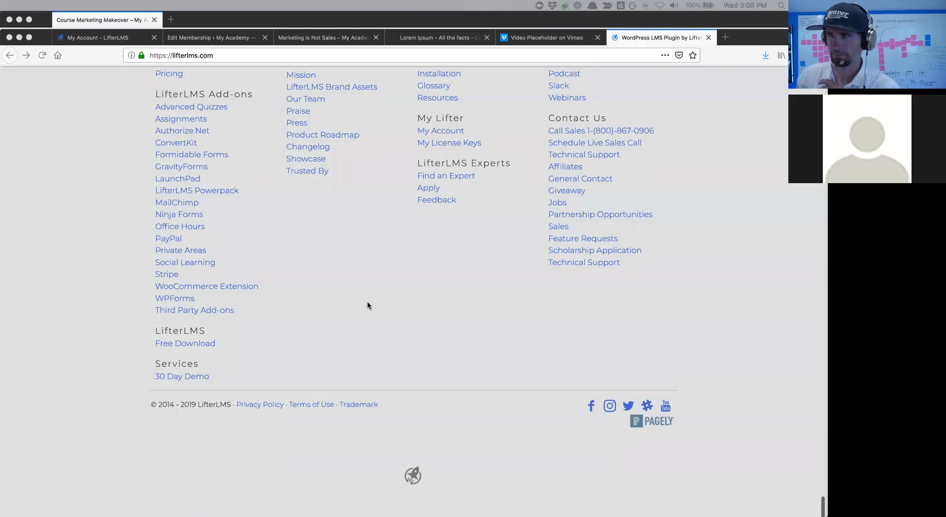
scroll(368, 305, "up", 3)
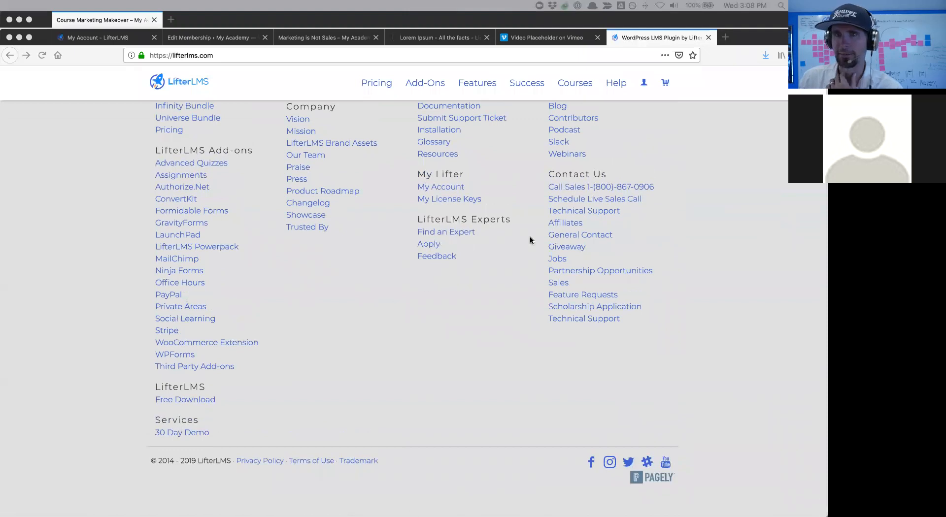
scroll(530, 235, "up", 4)
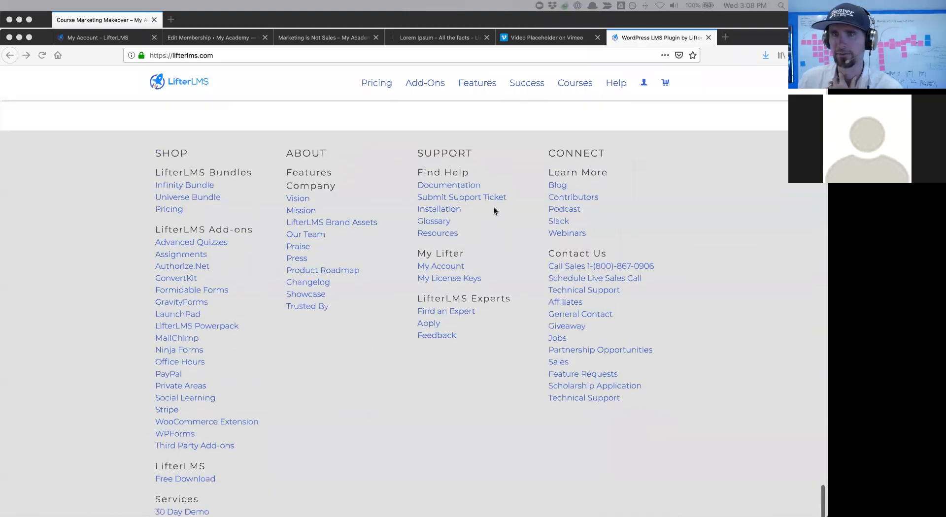
left_click(463, 184)
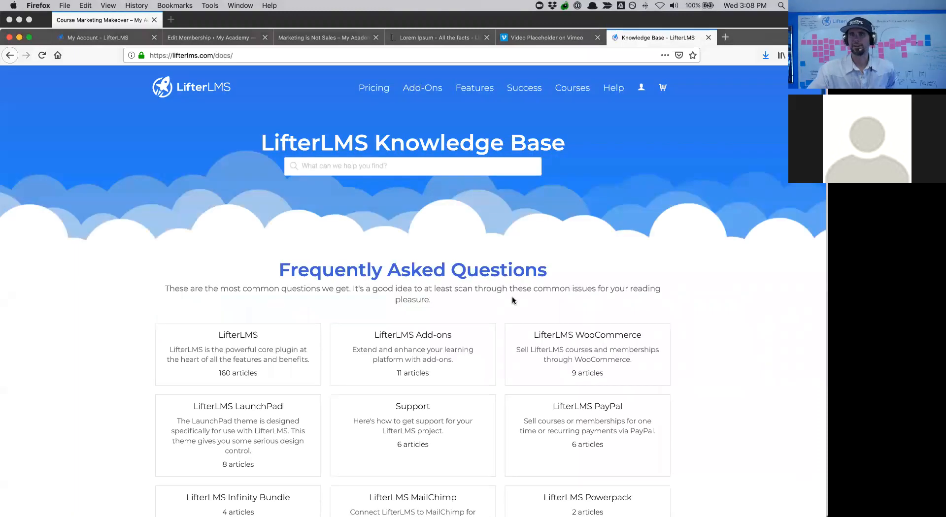
scroll(513, 301, "down", 5)
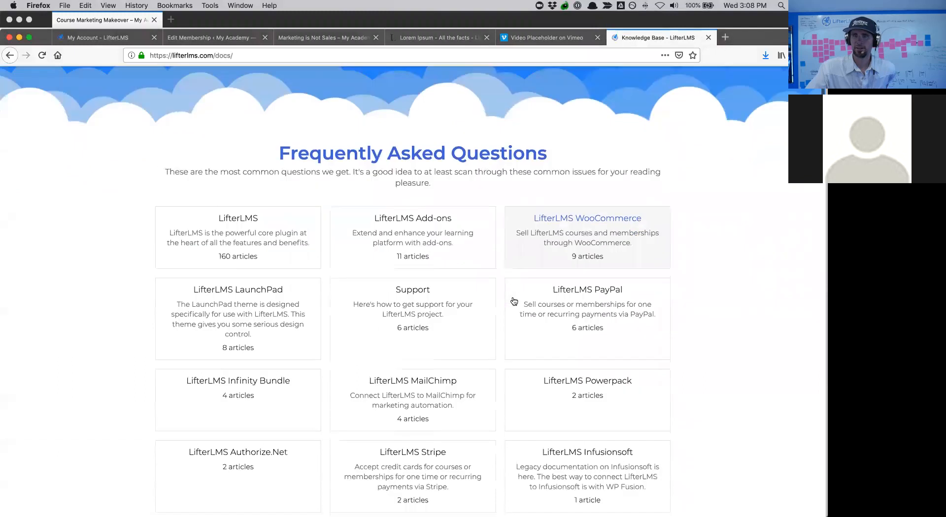
scroll(513, 301, "down", 5)
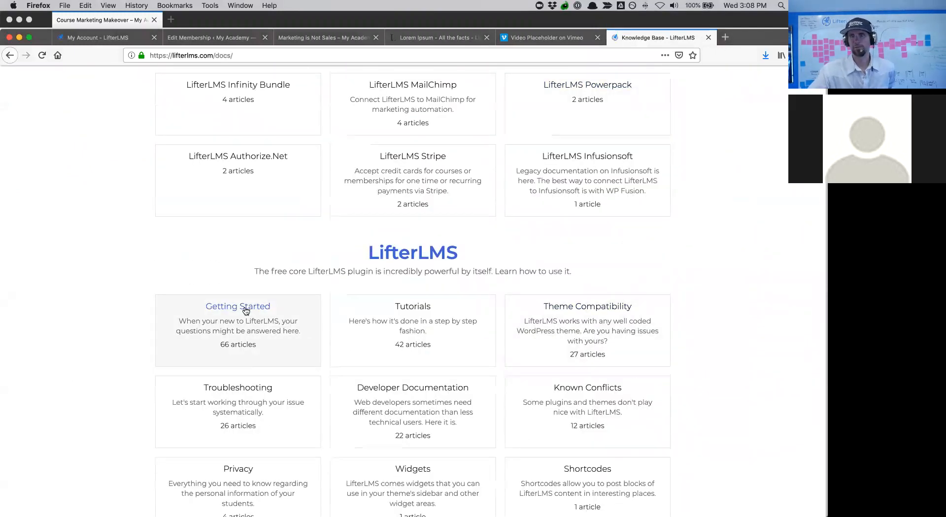
left_click(232, 321)
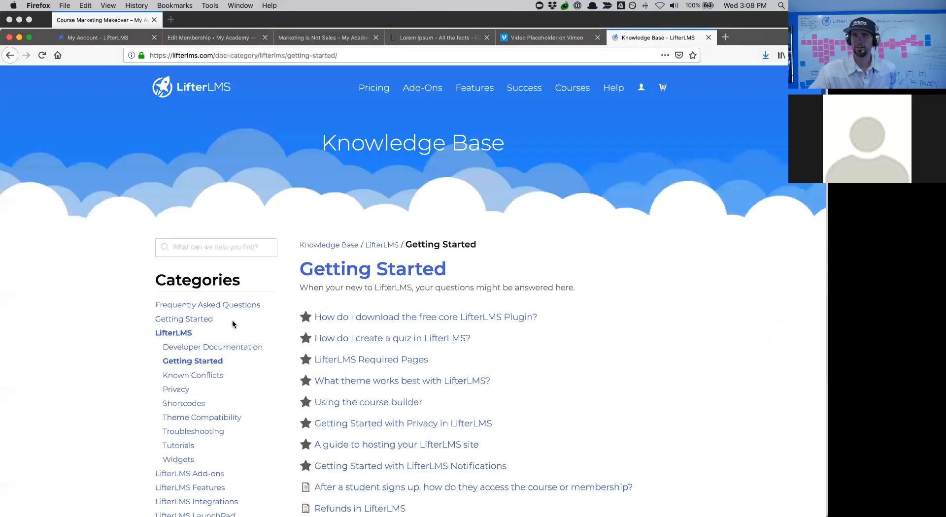
scroll(233, 324, "down", 5)
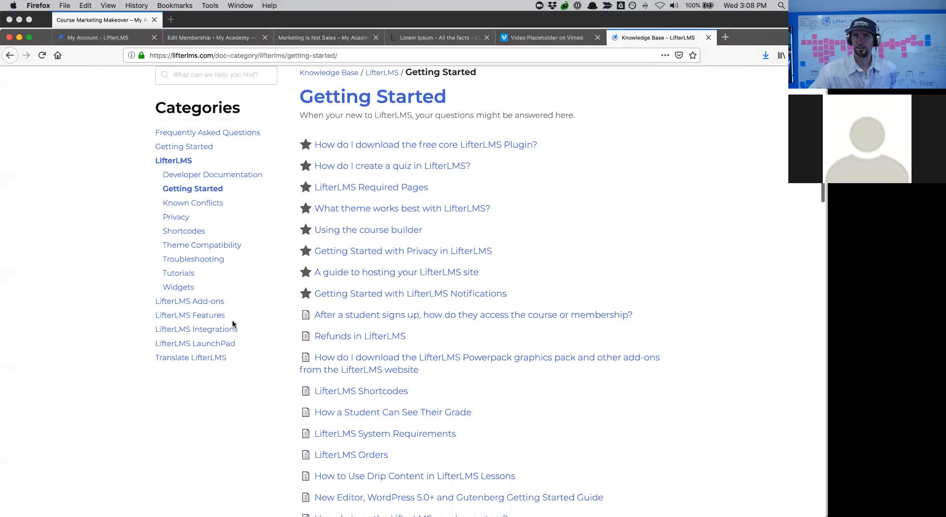
scroll(245, 290, "down", 14)
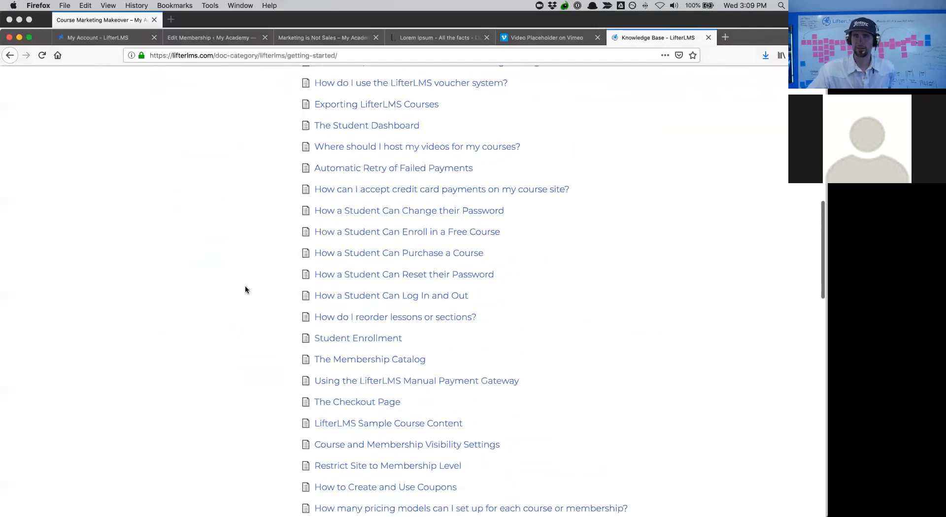
scroll(245, 290, "down", 4)
scroll(246, 289, "up", 20)
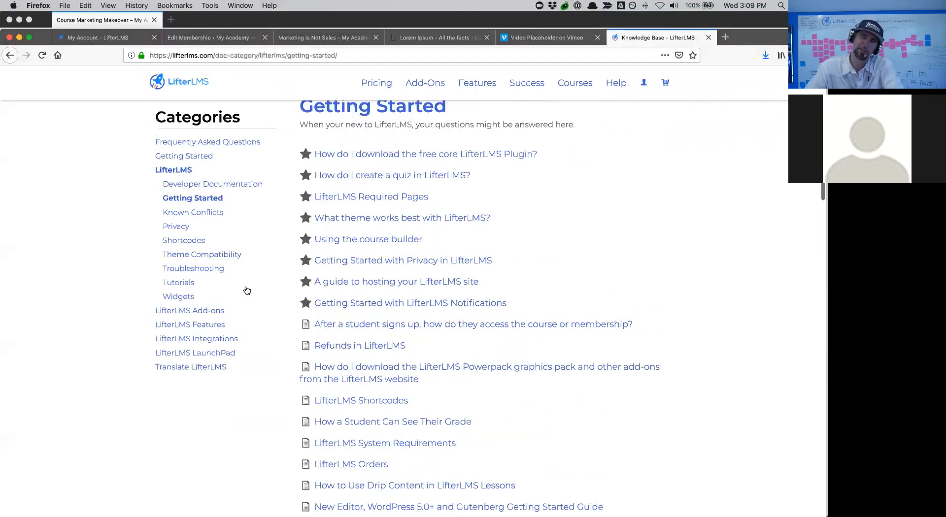
left_click(182, 246)
scroll(237, 272, "down", 20)
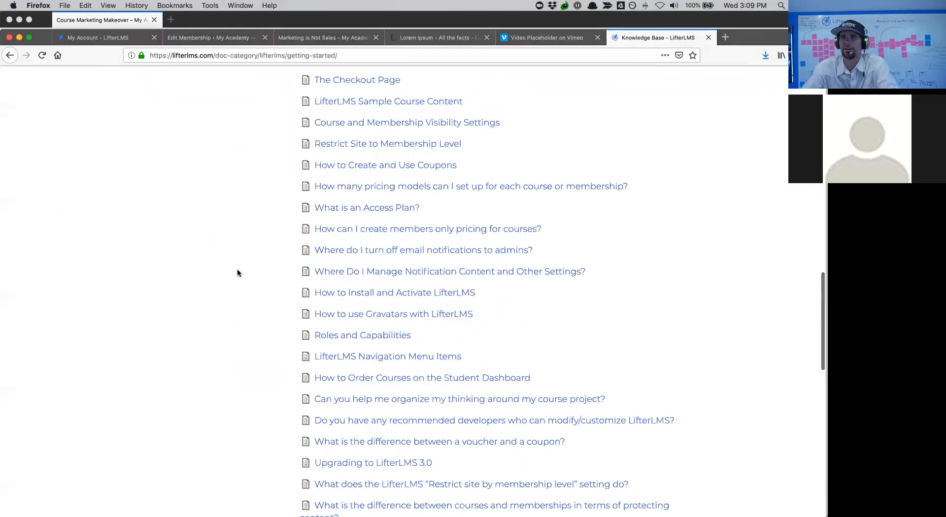
left_click(423, 211)
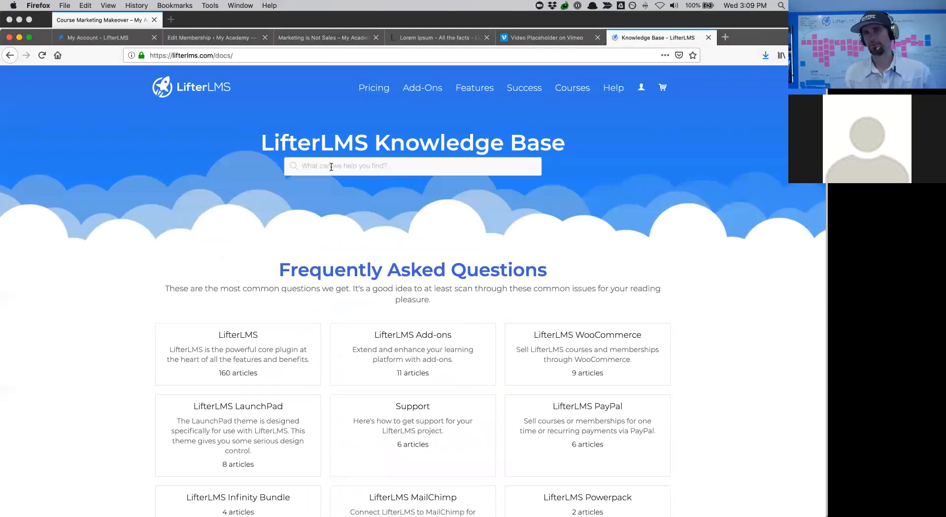
- Search the Knowledge Base for 'certificates' and skim the How to Create a Certificate article
type("certi")
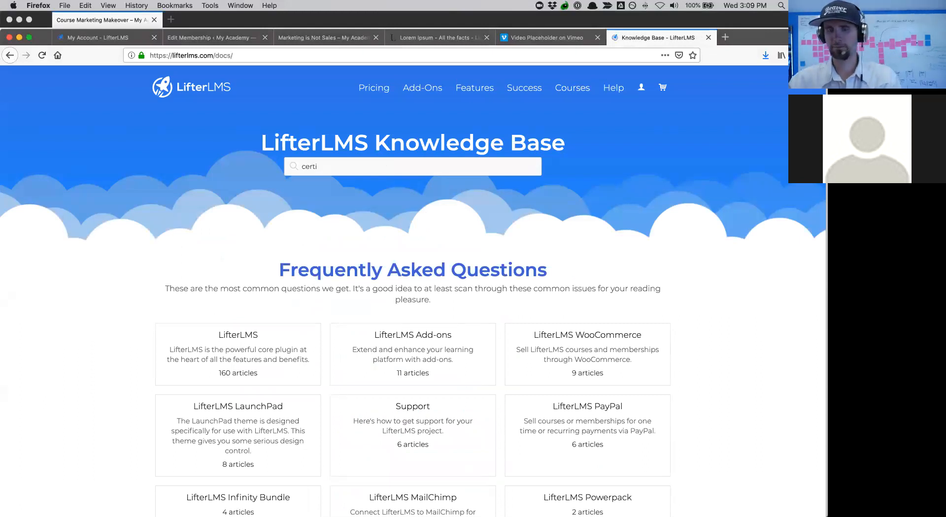
type("ficates")
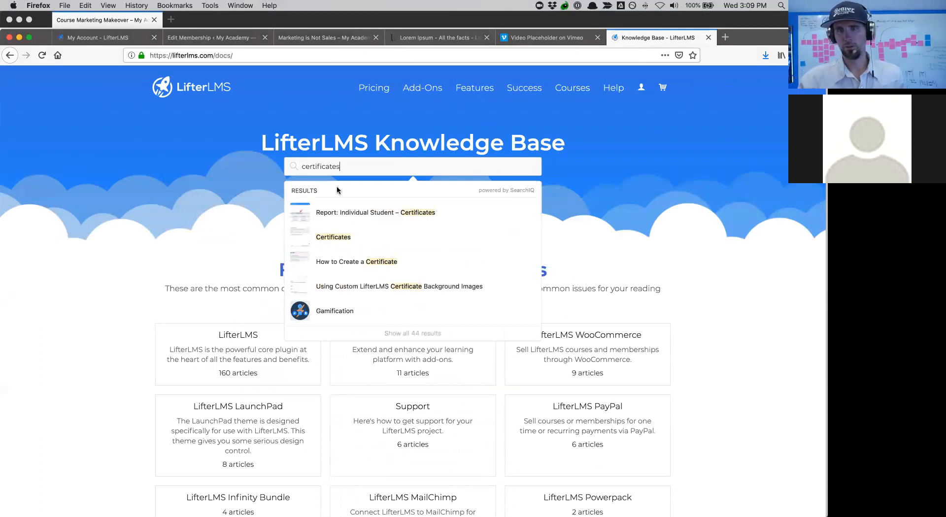
left_click(382, 261)
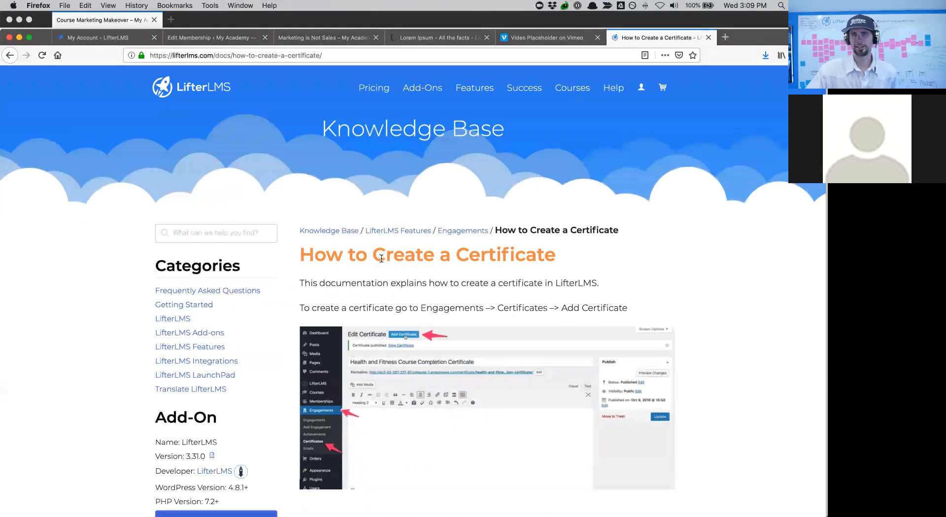
scroll(382, 259, "down", 10)
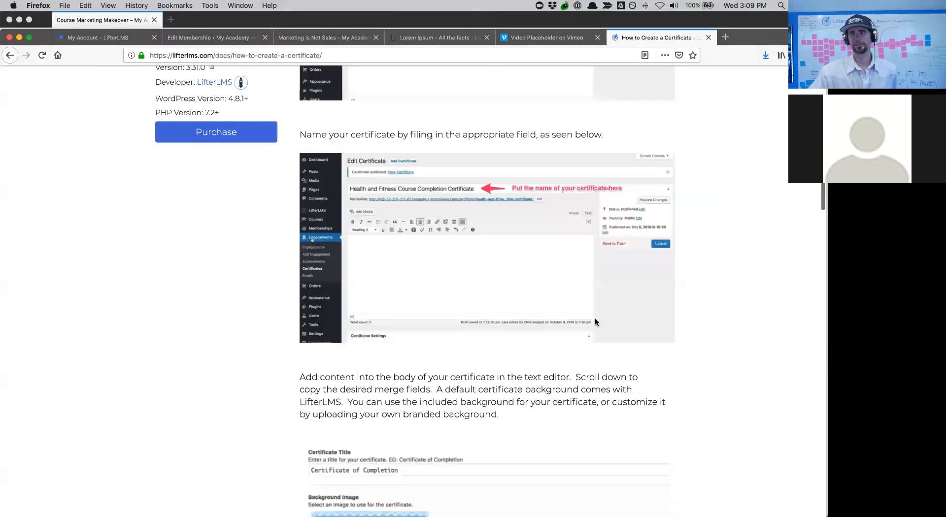
scroll(596, 323, "down", 3)
scroll(596, 323, "up", 7)
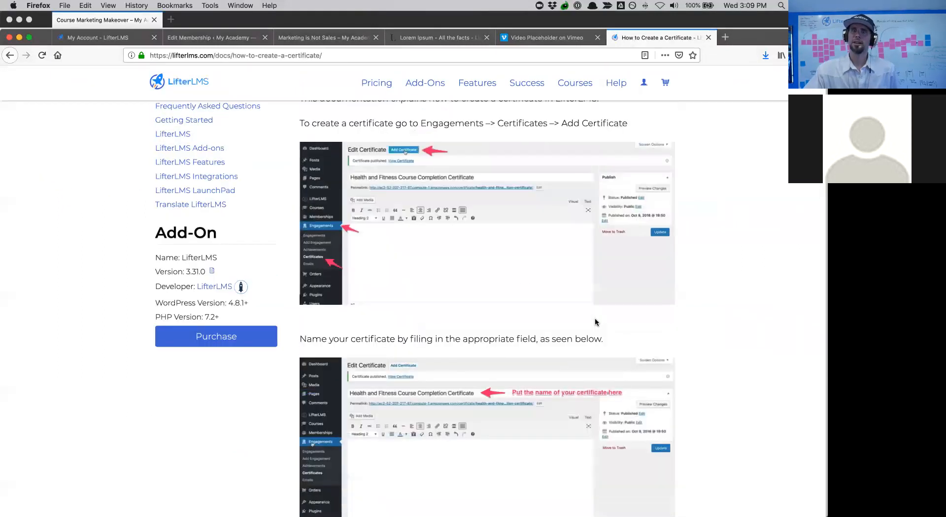
scroll(596, 323, "up", 5)
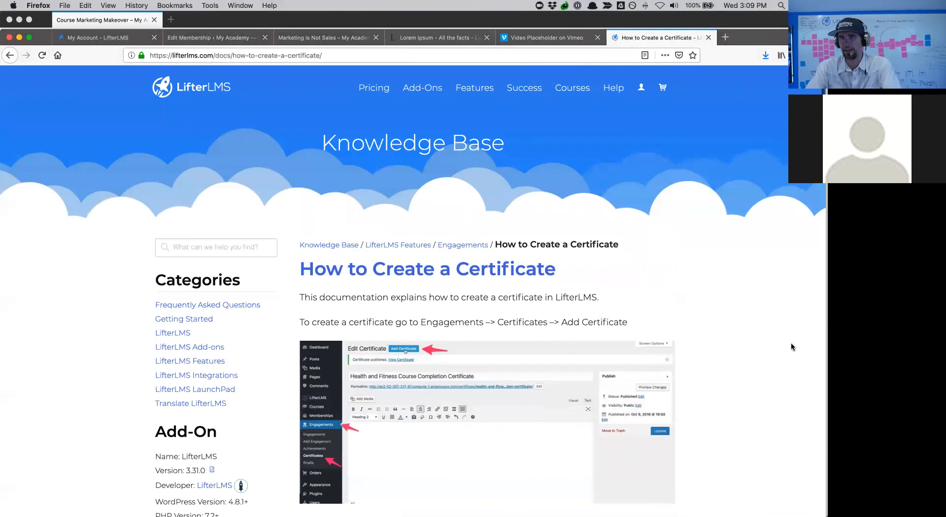
mouse_move(641, 91)
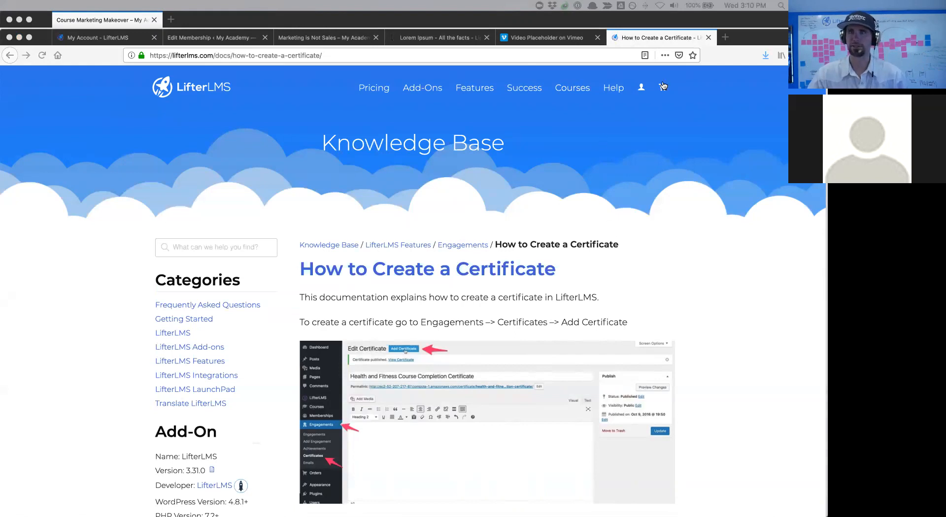
- Open Course Marketing Makeover in the course builder from Courses and expand the Introduction section
left_click(185, 43)
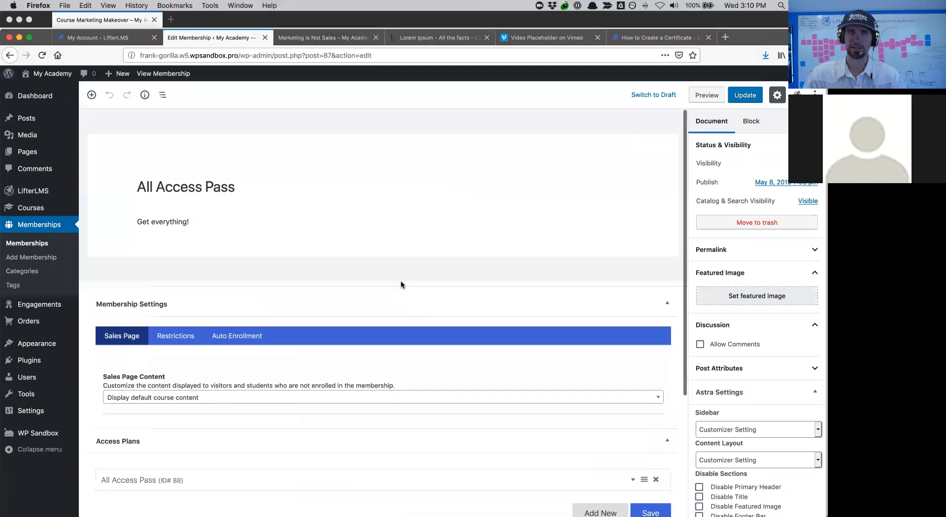
left_click(29, 212)
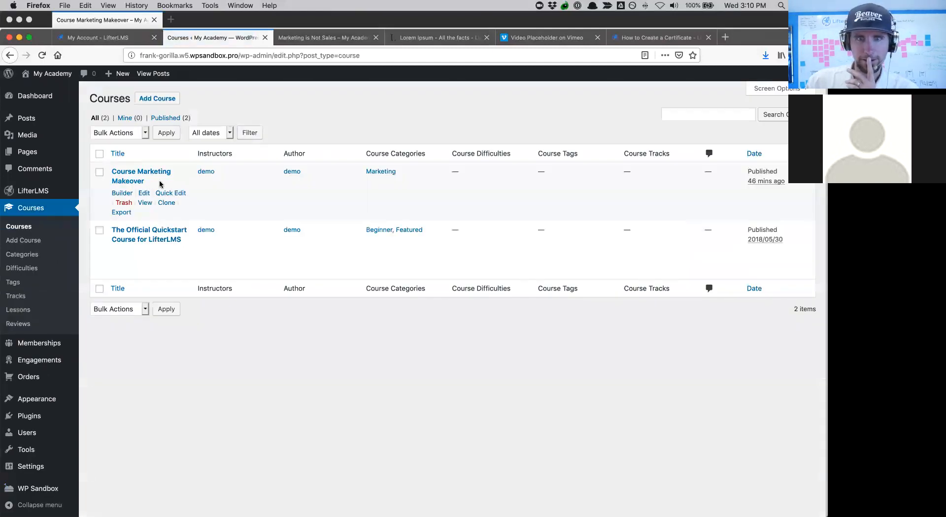
left_click(145, 194)
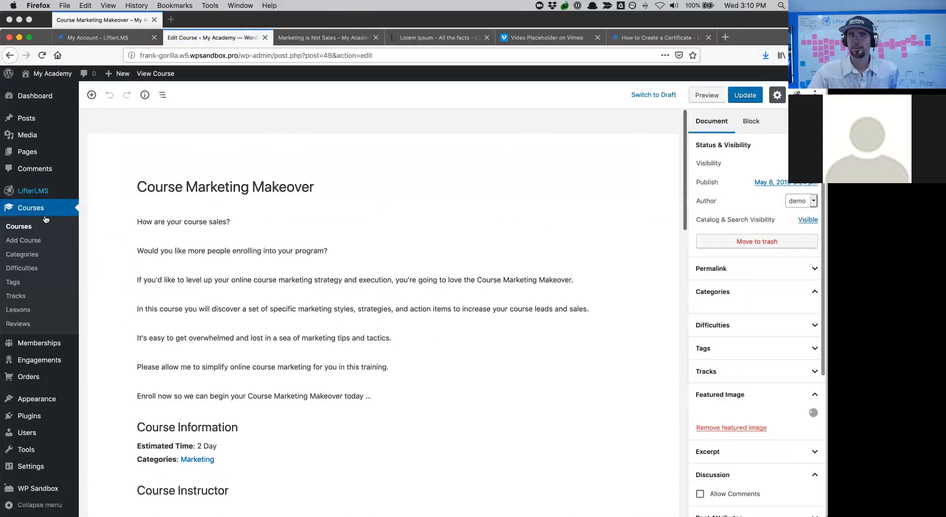
left_click(20, 227)
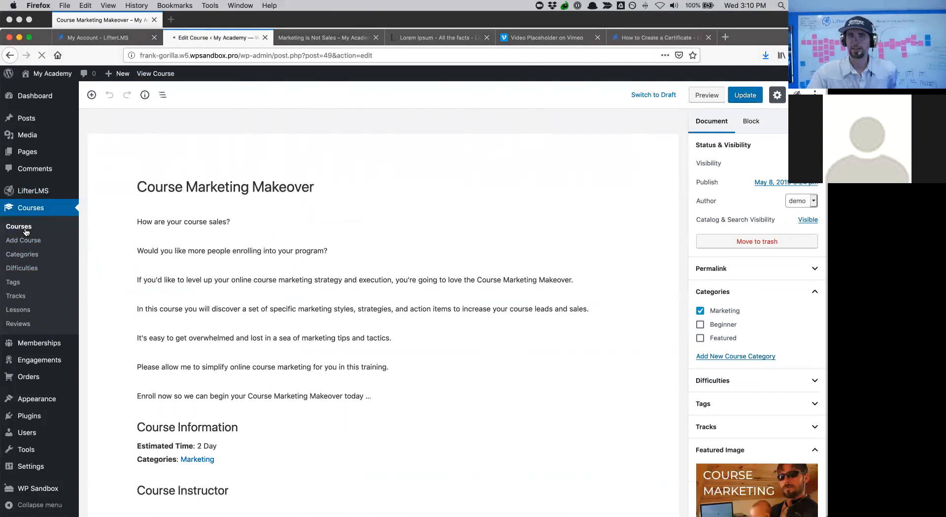
left_click(118, 194)
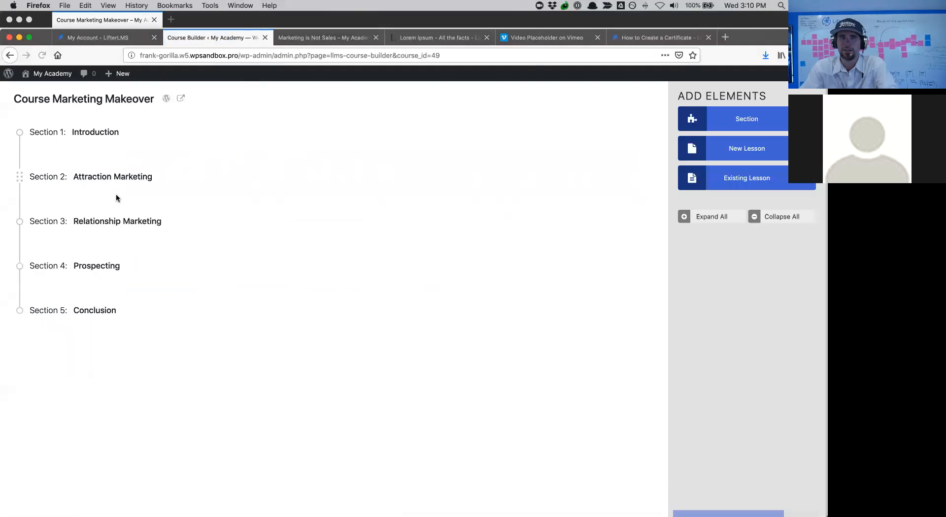
mouse_move(65, 133)
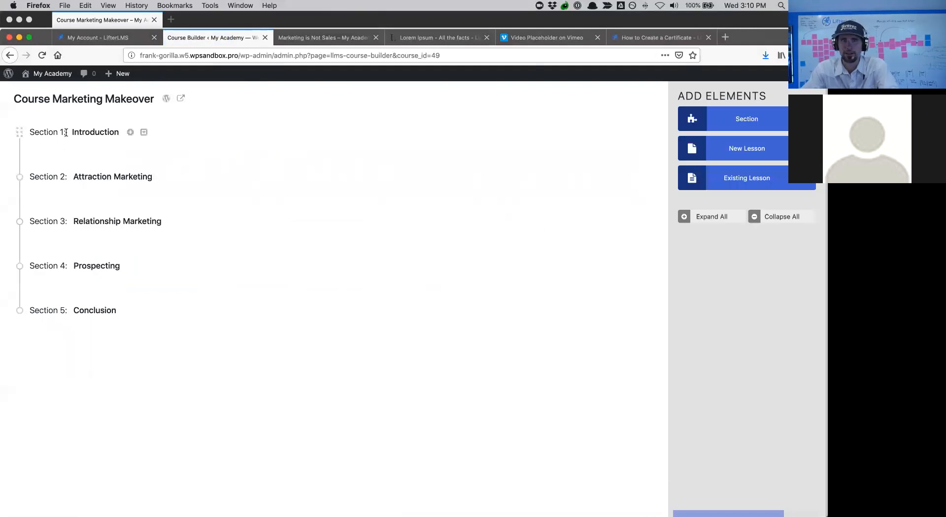
left_click(129, 132)
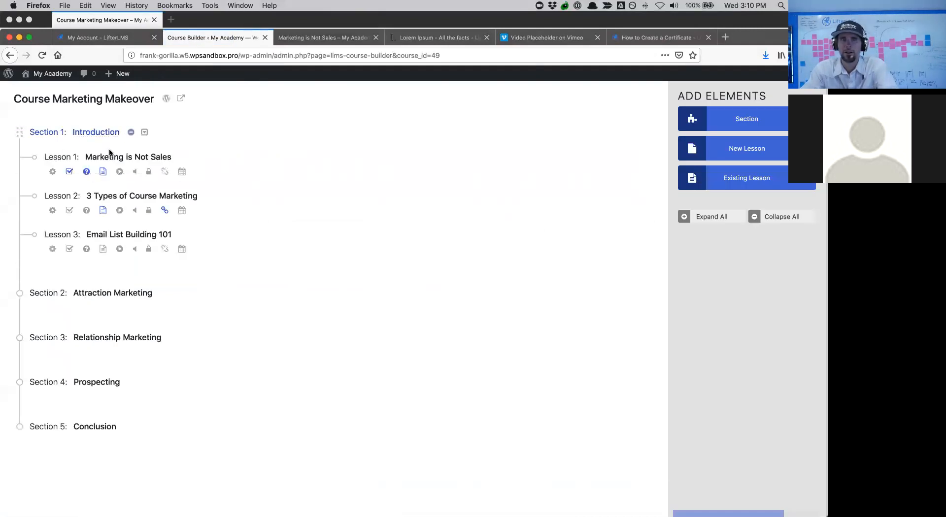
- Publish the Marketing is Not Sales Quiz and enable Randomize Question Order in General Settings
left_click(87, 172)
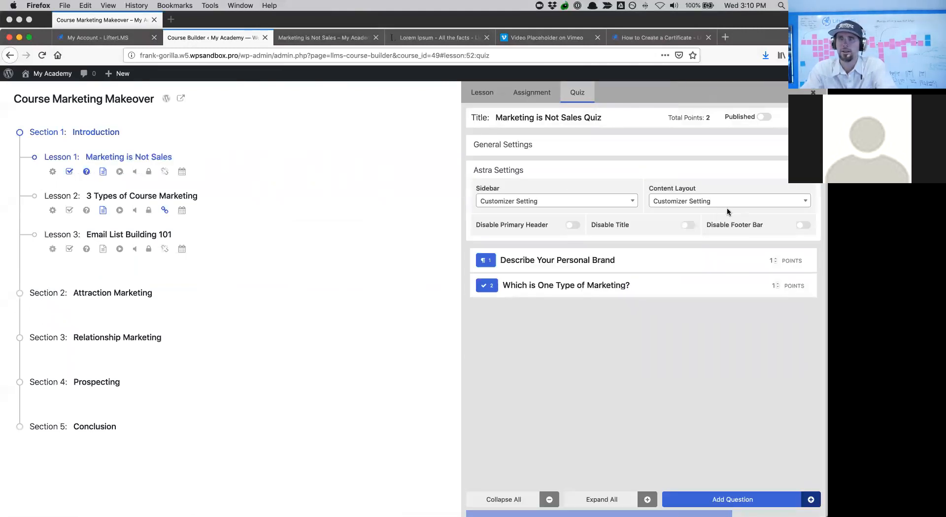
left_click(712, 261)
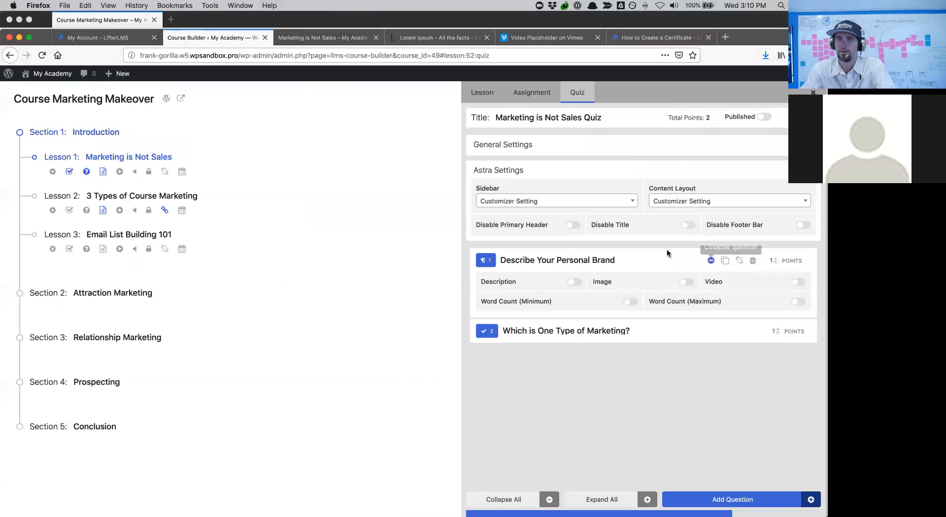
left_click(763, 119)
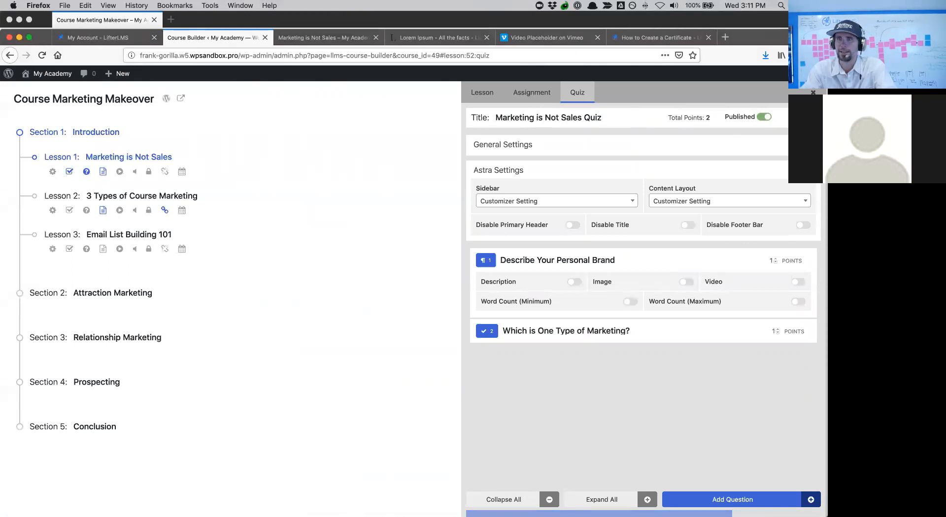
left_click(736, 143)
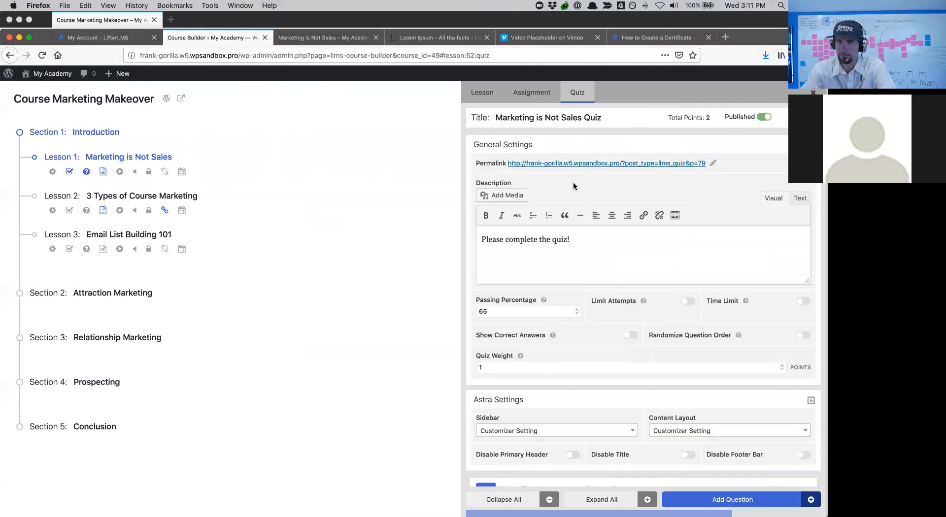
left_click(650, 337)
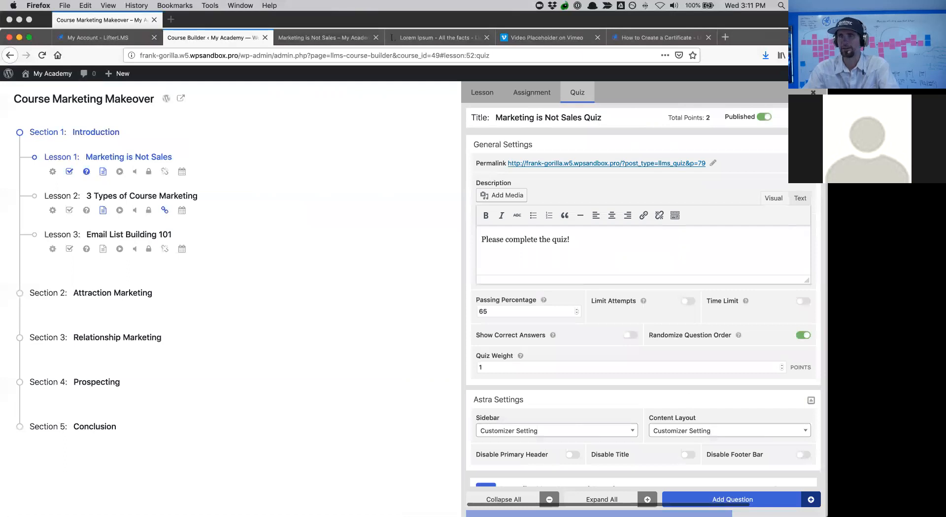
left_click(811, 145)
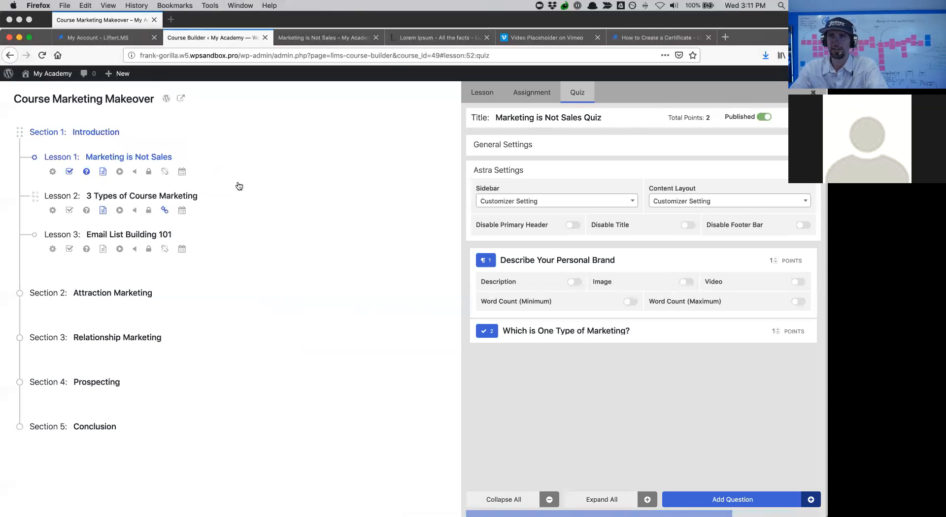
left_click(91, 38)
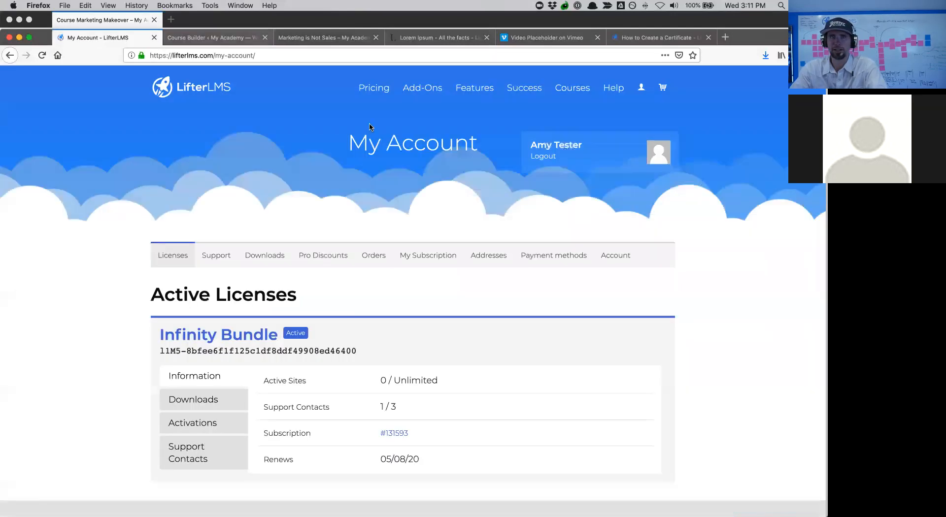
left_click_drag(748, 44, 752, 20)
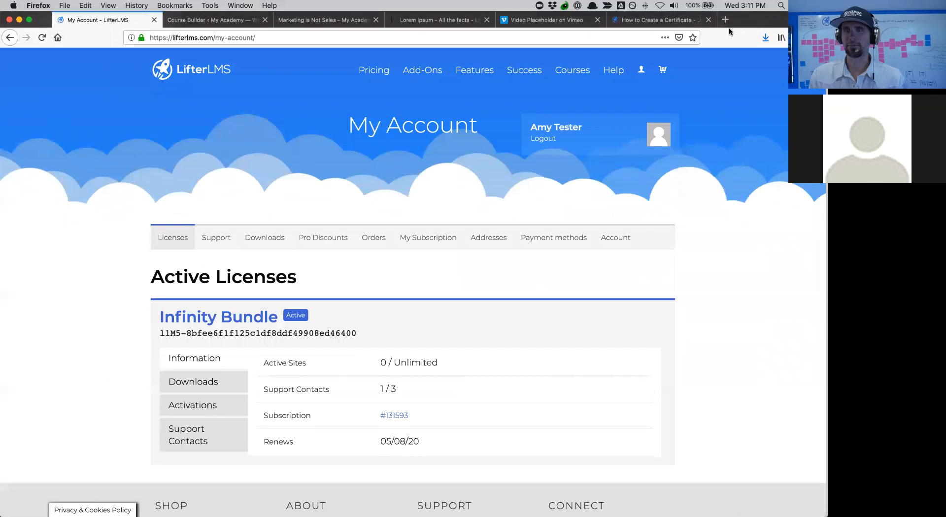
key("ctrl+Up")
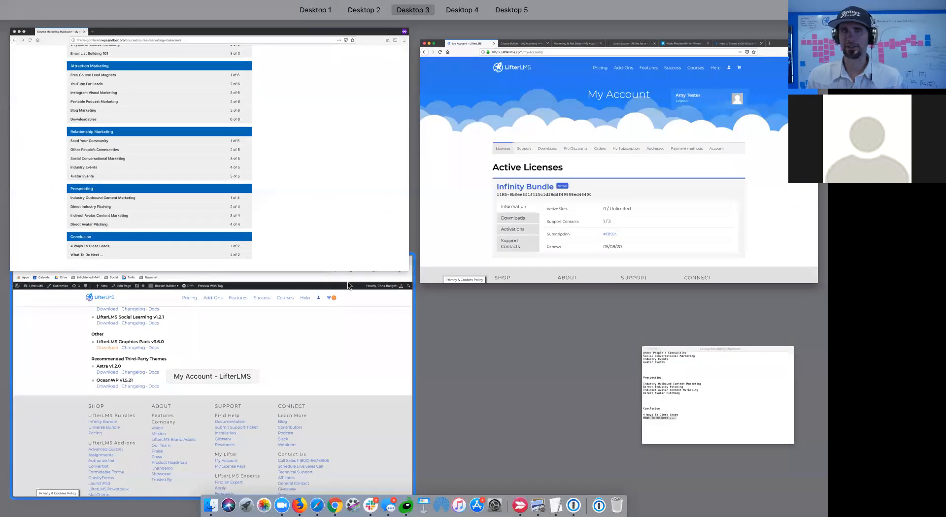
left_click(294, 213)
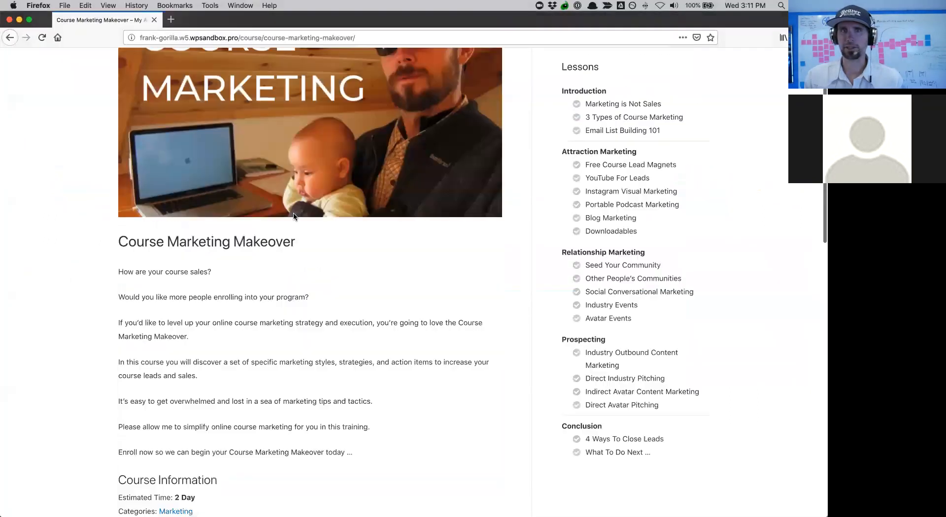
scroll(294, 217, "up", 3)
key("ctrl+Up")
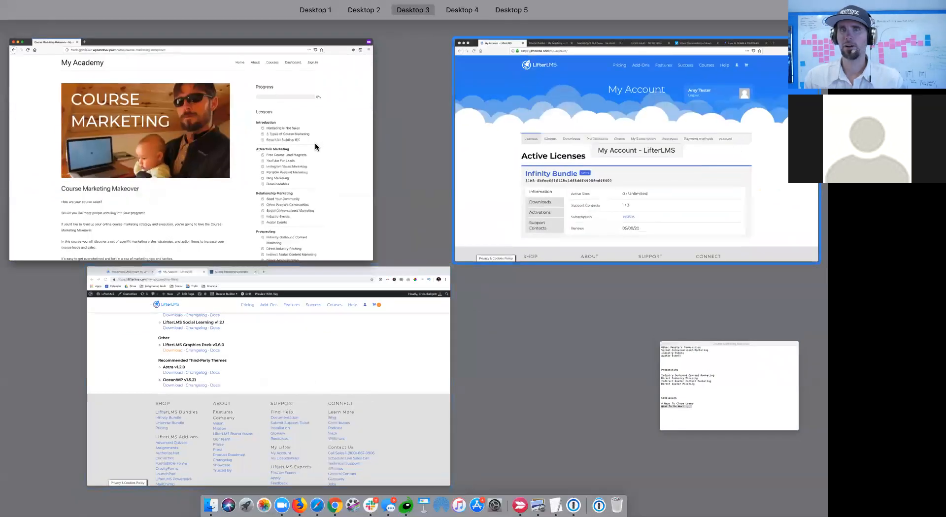
left_click(300, 142)
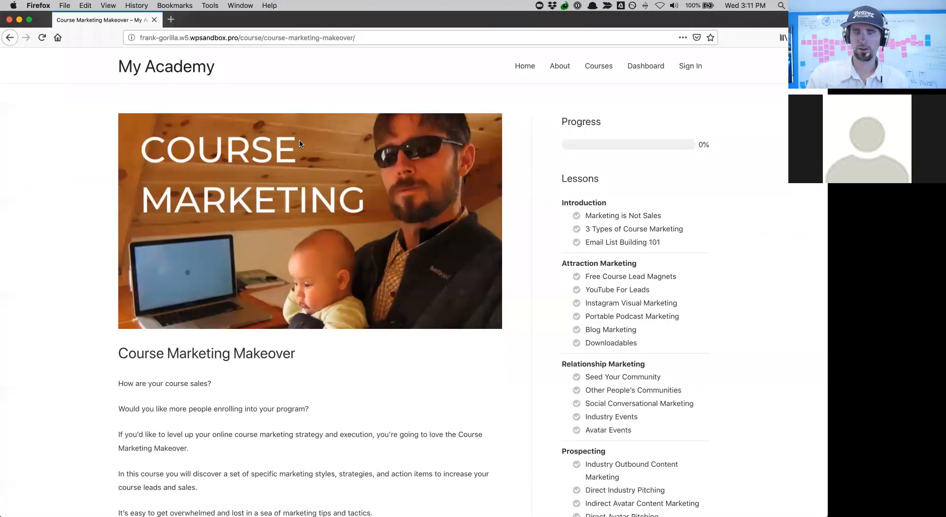
key("super+r")
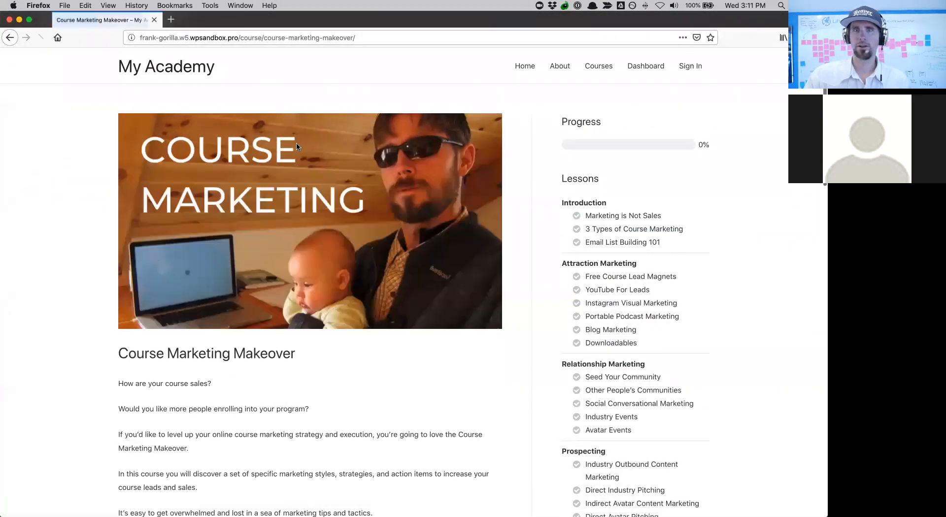
key("ctrl+Up")
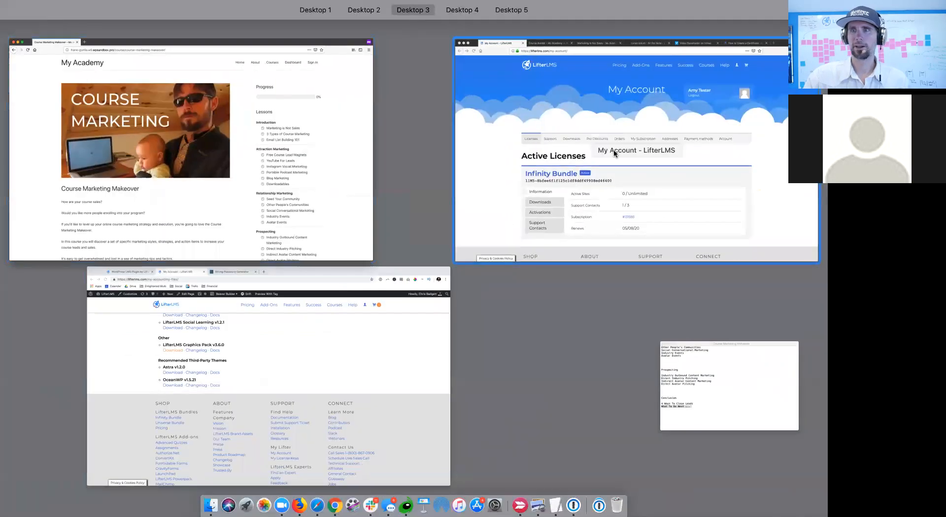
left_click(615, 152)
left_click(169, 21)
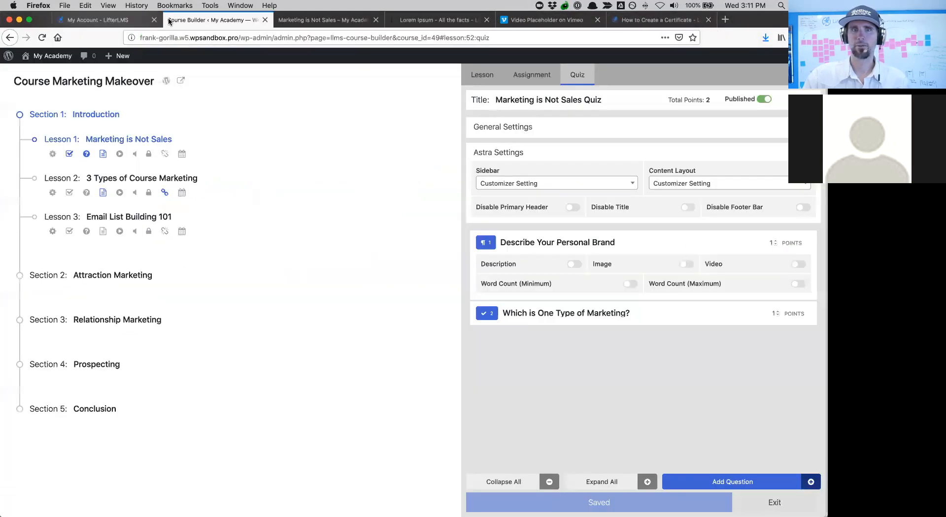
- Close the quiz editor and navigate via Dashboard and Orders to the Vouchers list
left_click(775, 502)
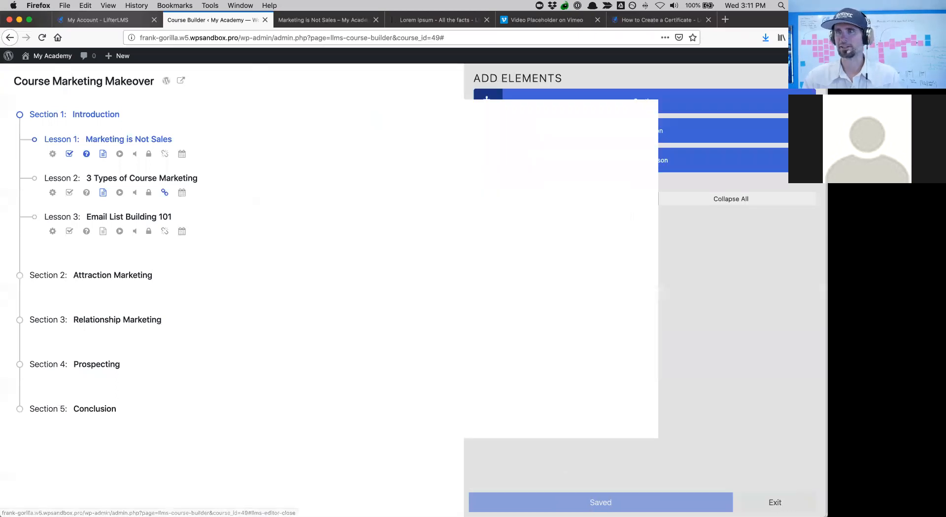
mouse_move(37, 57)
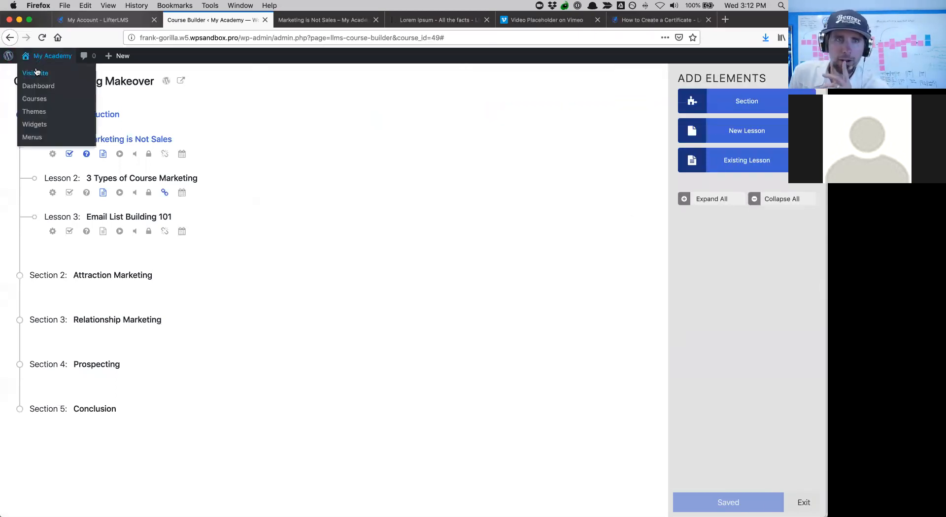
left_click(36, 87)
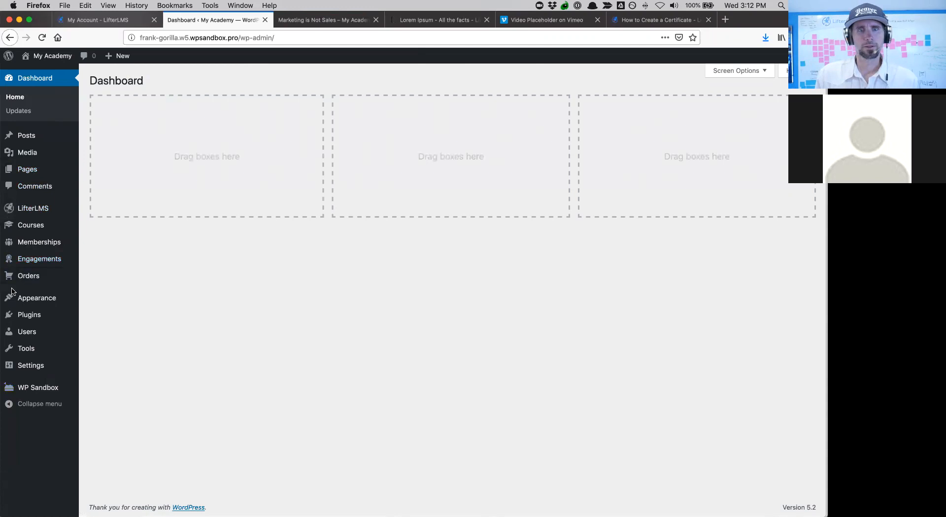
mouse_move(26, 248)
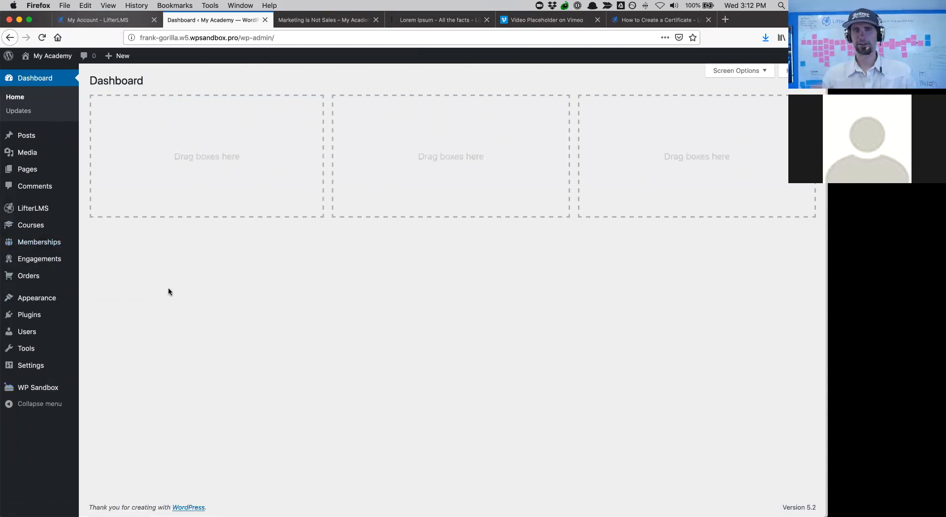
left_click(30, 284)
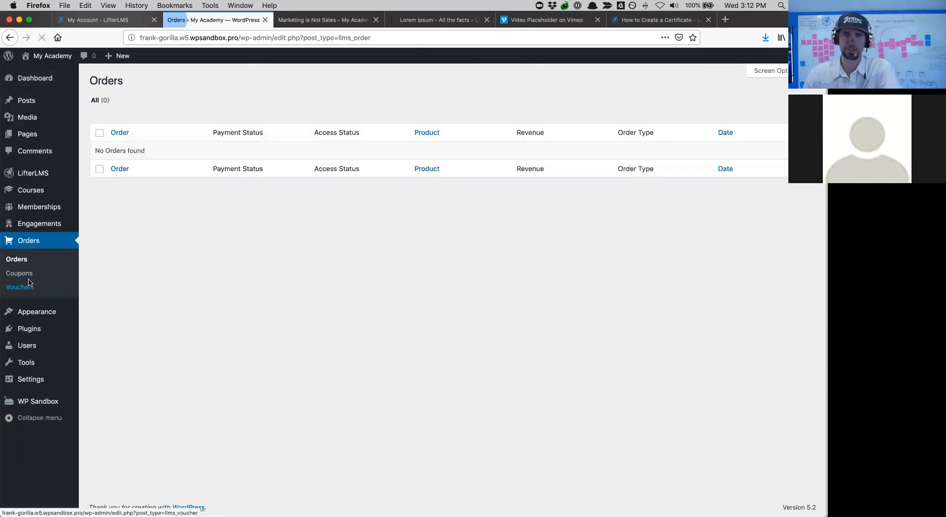
left_click(20, 287)
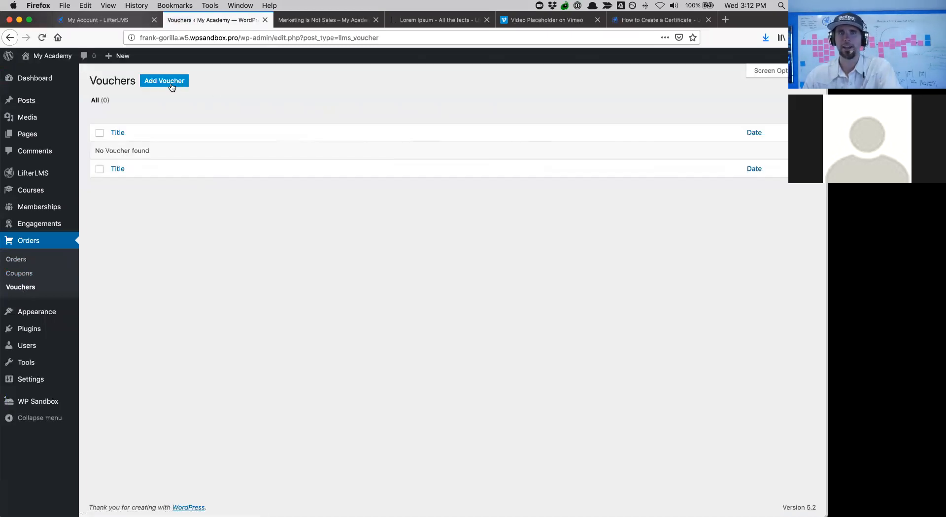
- Start a CompanyA voucher, fail to publish it without a course, then leave for Memberships
left_click(159, 88)
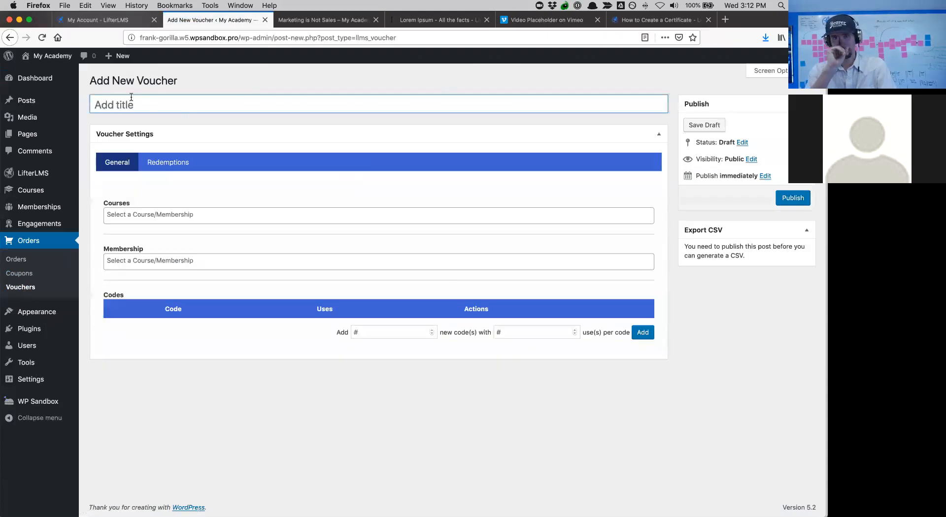
type("Compan")
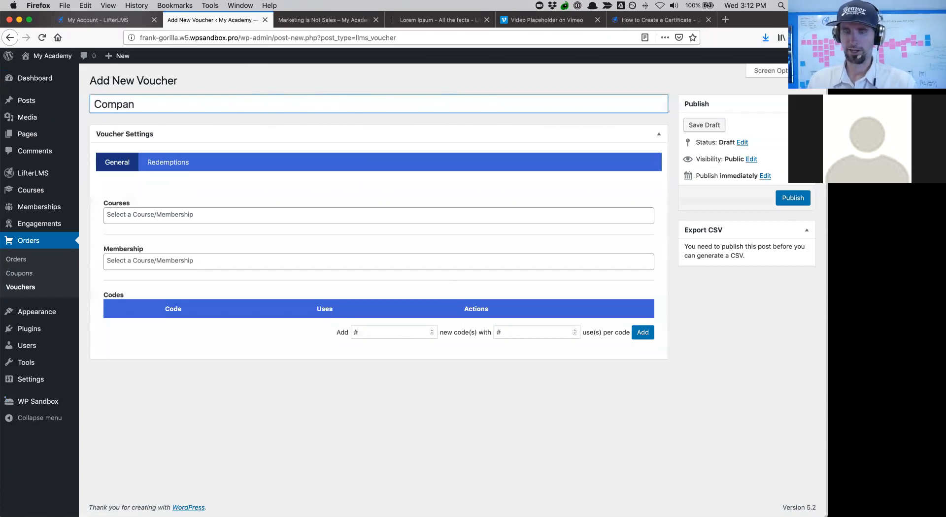
left_click_drag(170, 107, 86, 106)
left_click(169, 214)
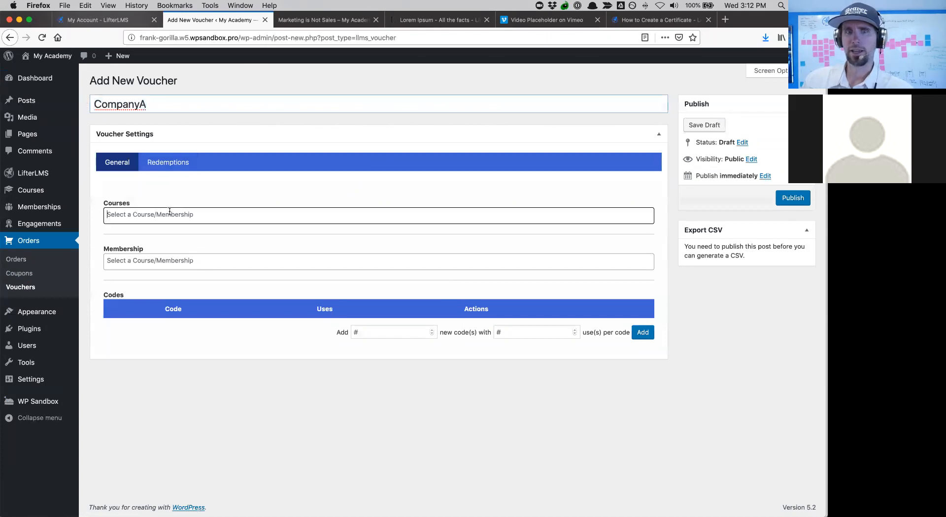
left_click(73, 300)
mouse_move(43, 207)
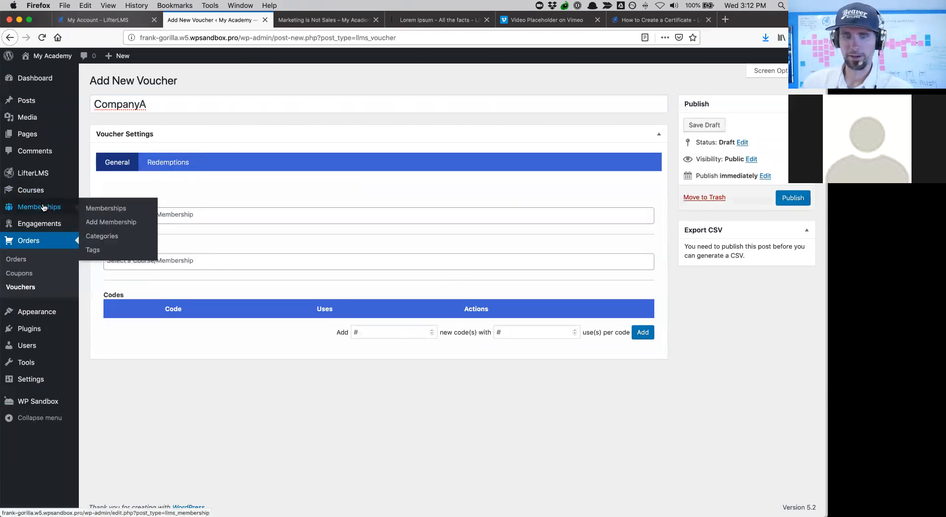
left_click(799, 202)
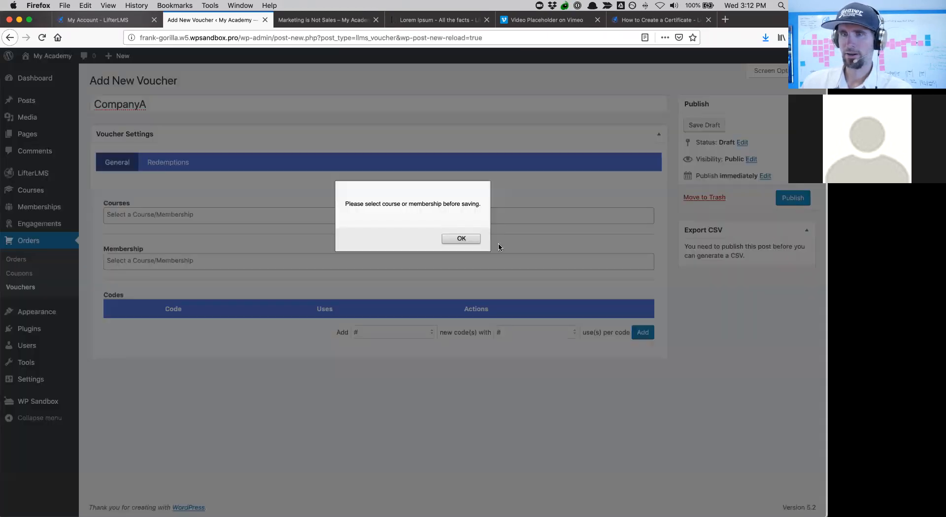
left_click(456, 241)
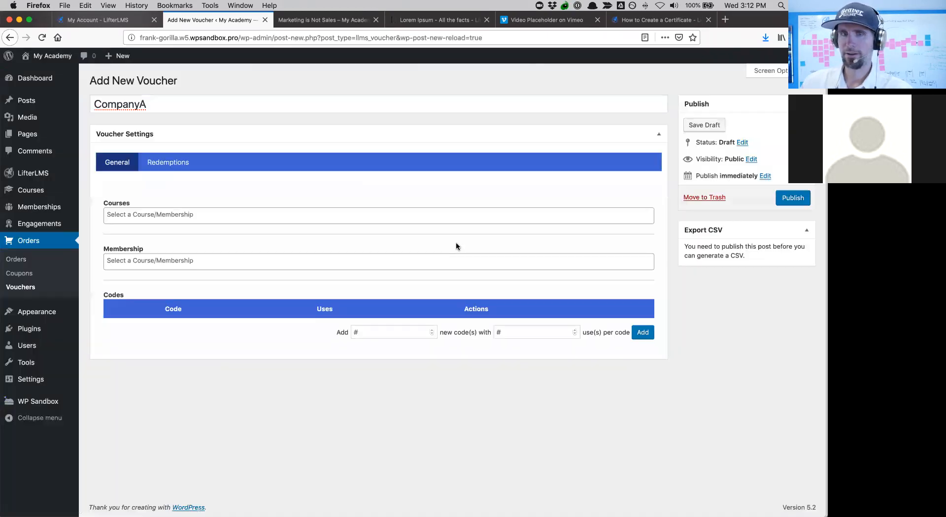
left_click(35, 206)
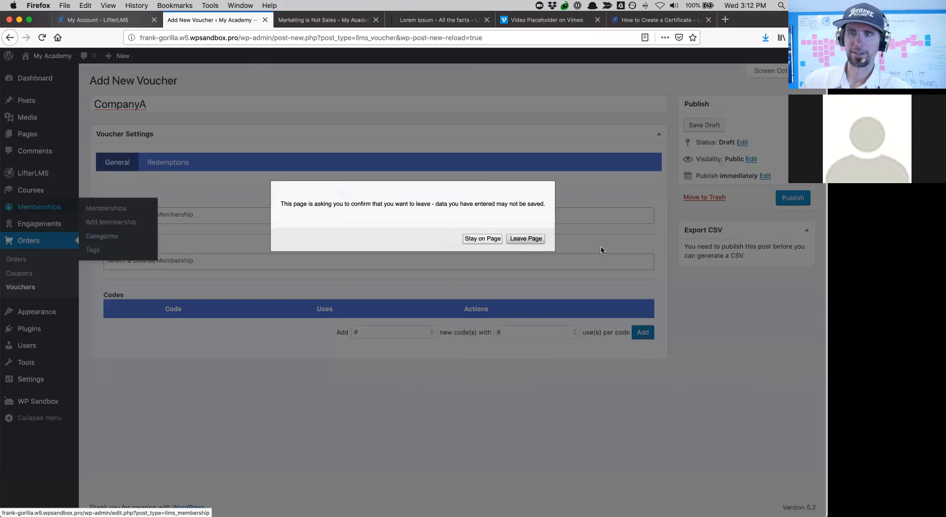
left_click(526, 239)
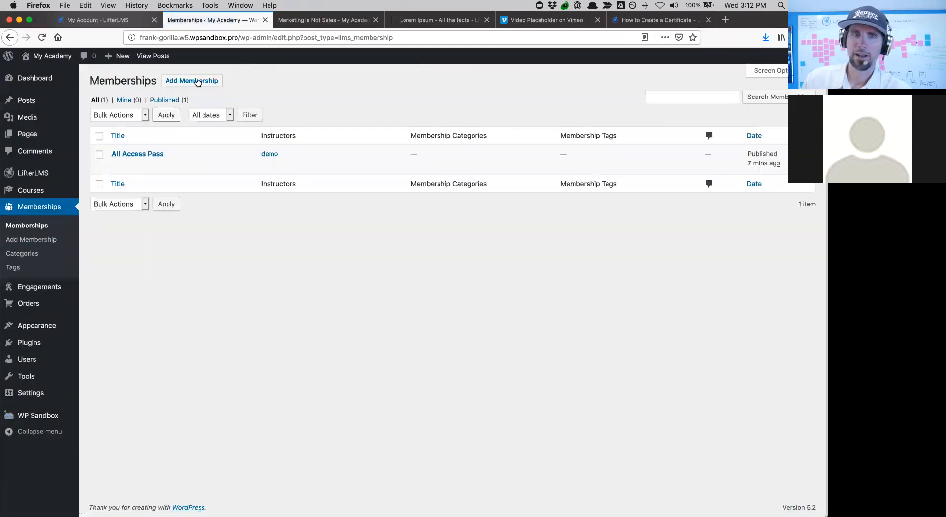
- Create a membership titled 'Company A Membership', uncheck Allow Comments, and publish it
left_click(197, 82)
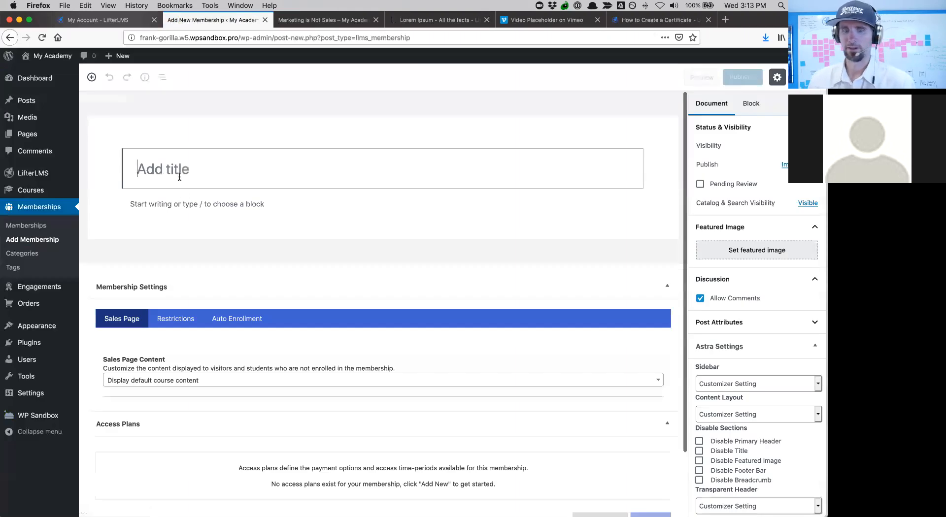
type("Company A Membership")
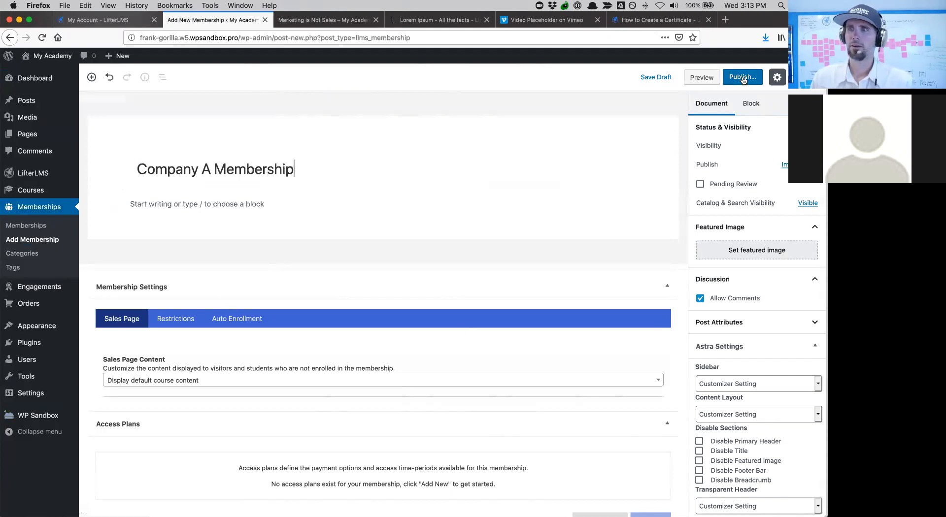
left_click(700, 299)
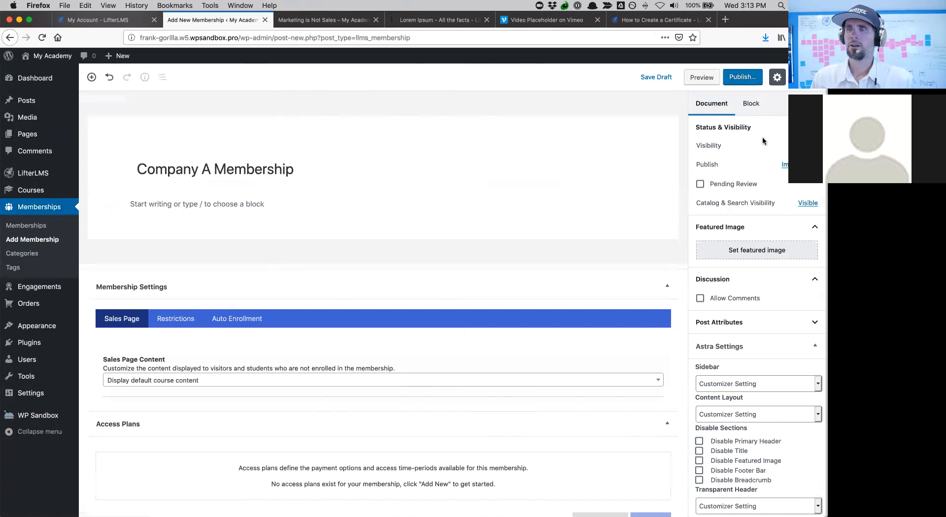
left_click(736, 81)
left_click(772, 82)
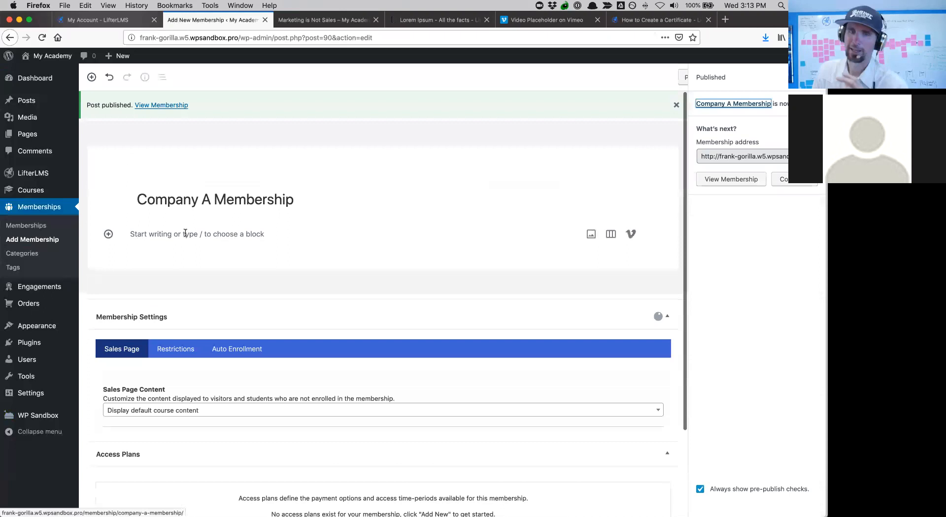
left_click(186, 233)
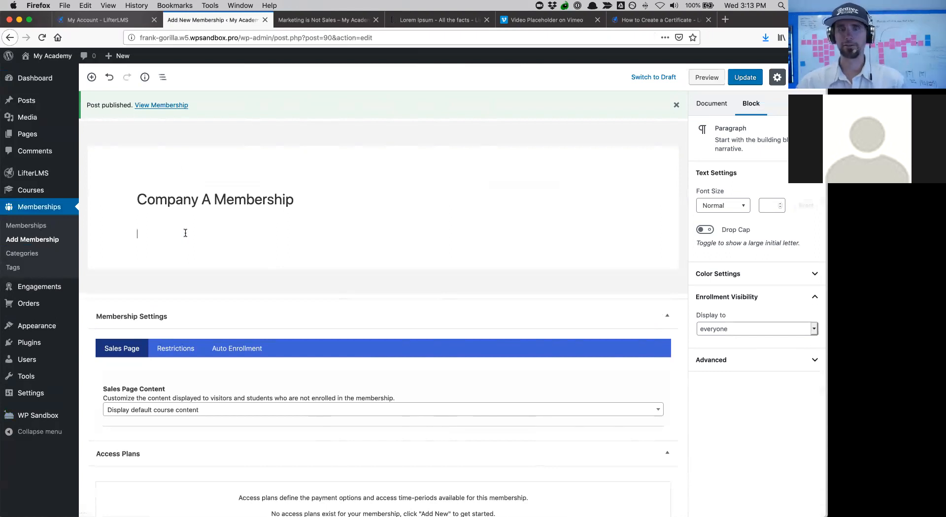
- Add Course Marketing Makeover and Official Quickstart Course under Auto Enrollment, then update the membership
left_click(240, 345)
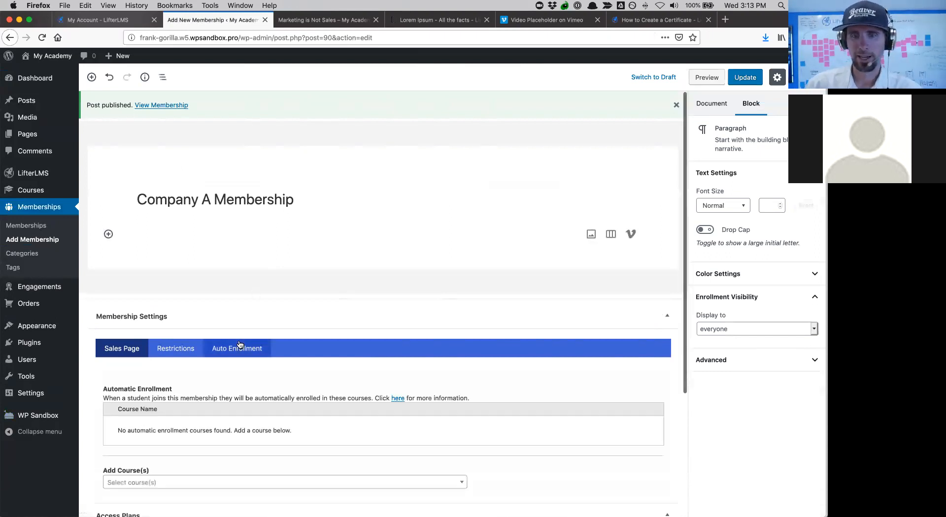
scroll(185, 448, "down", 3)
left_click(170, 443)
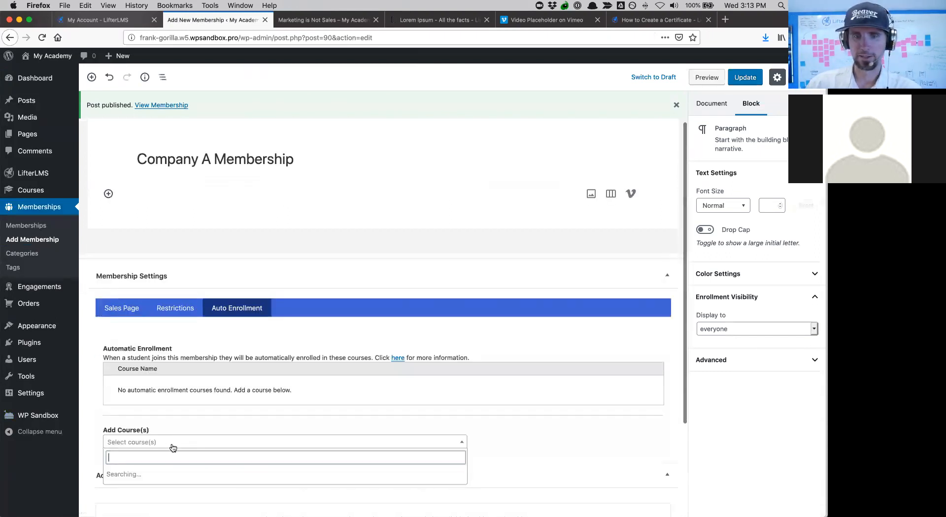
left_click(170, 474)
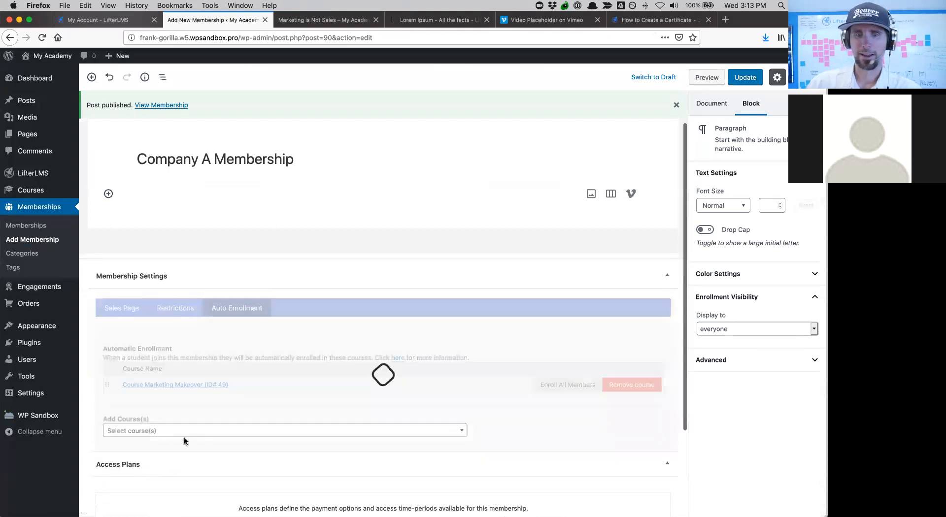
left_click(200, 431)
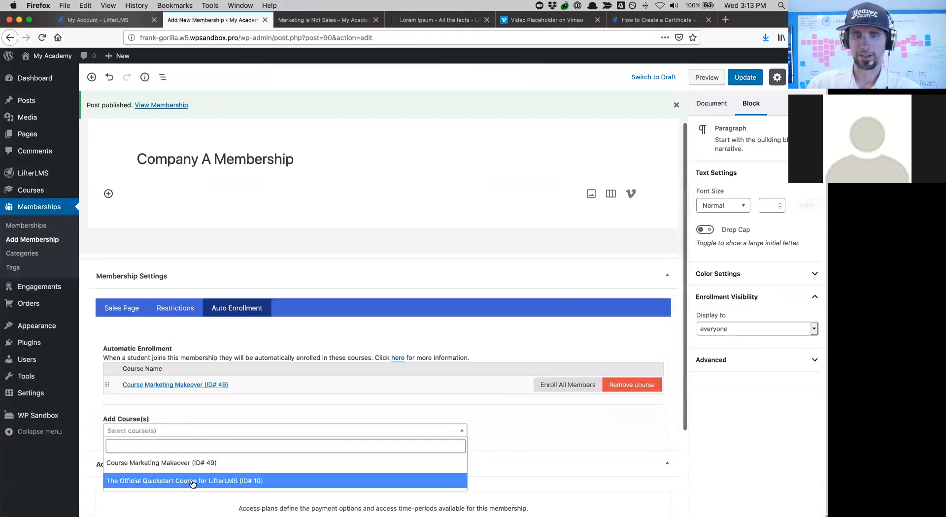
right_click(190, 479)
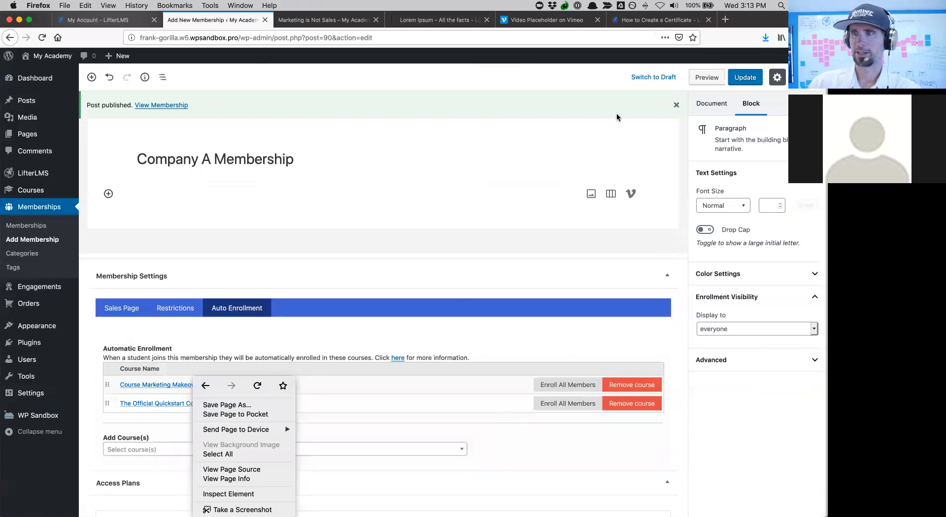
left_click(751, 85)
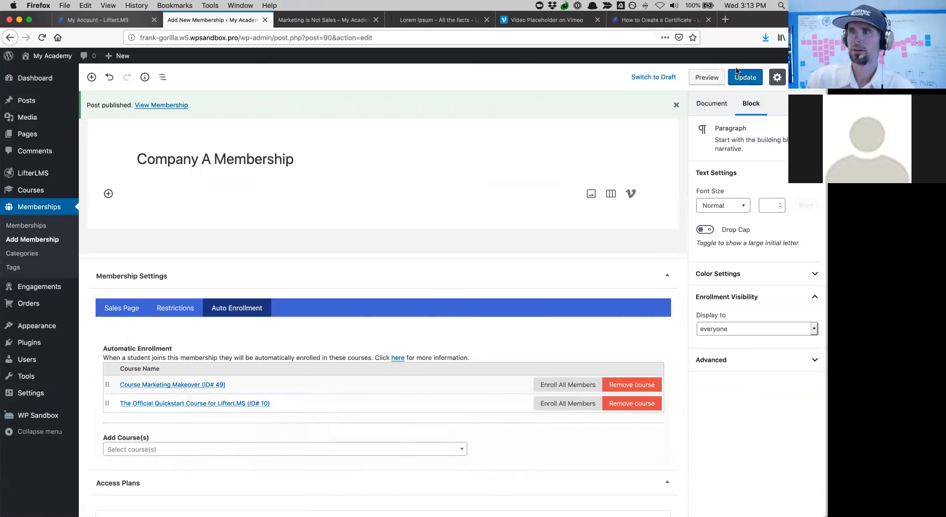
left_click(739, 74)
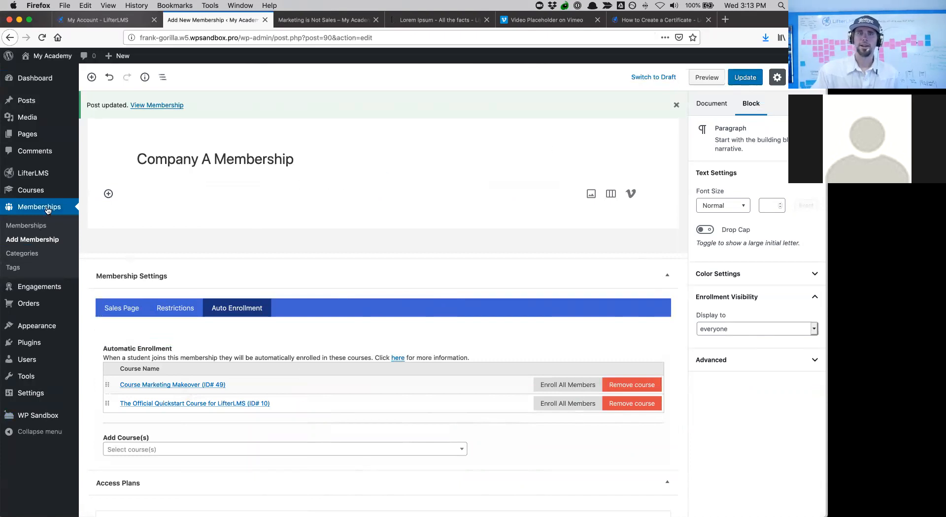
- In the CompanyA voucher, attach Company A Membership as the granted product
mouse_move(28, 305)
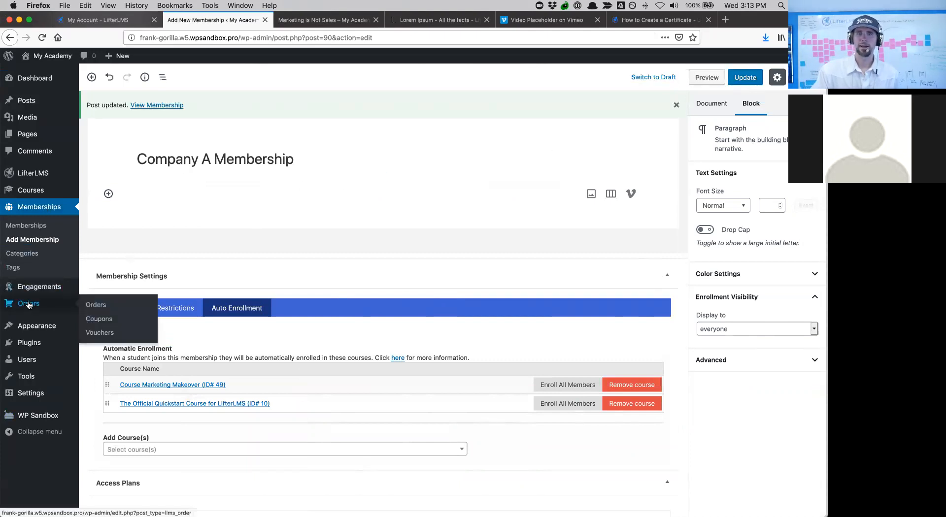
left_click(100, 333)
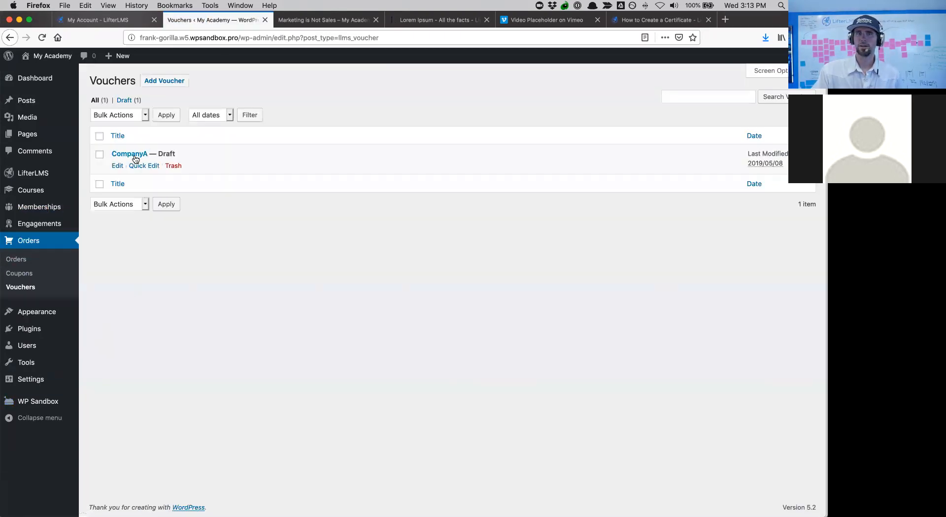
left_click(119, 167)
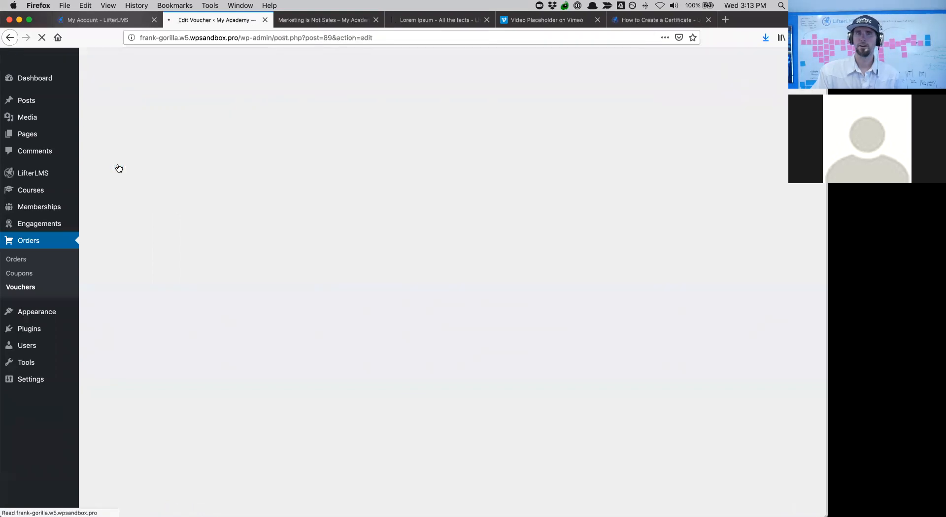
left_click(142, 264)
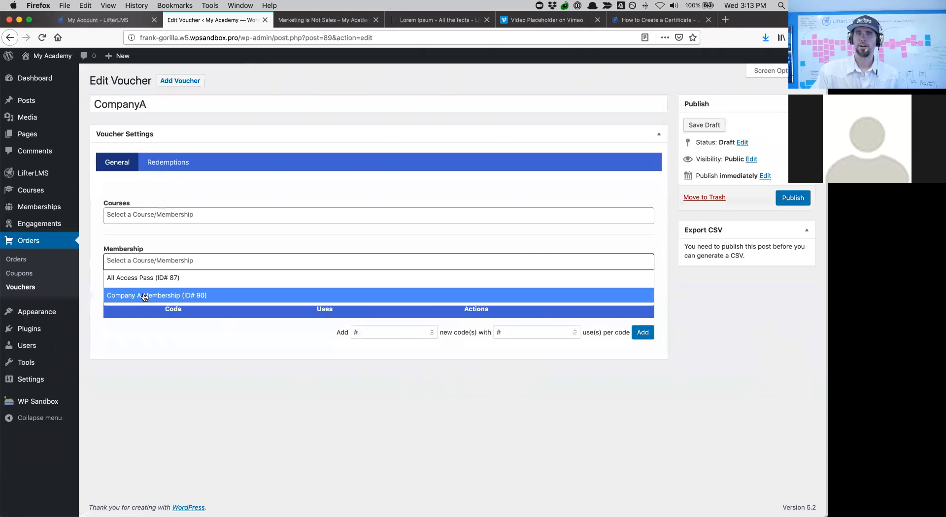
left_click(144, 297)
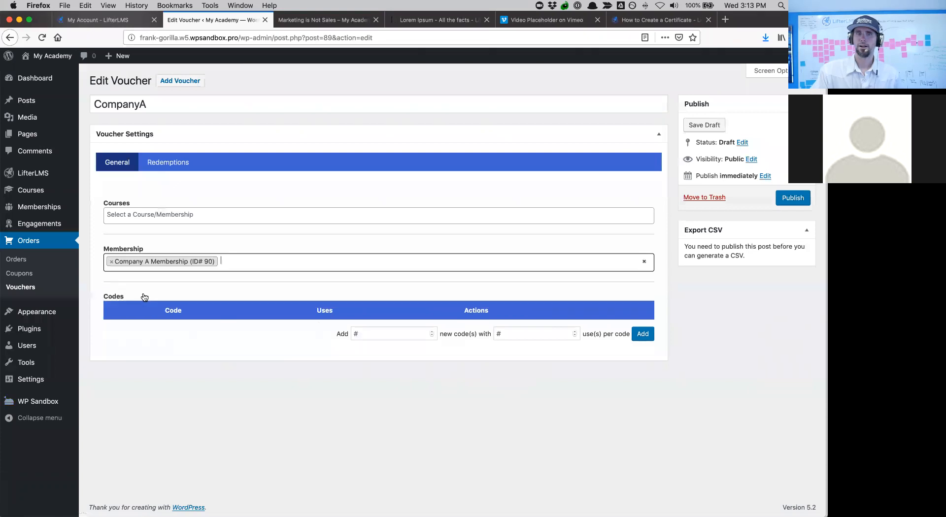
left_click(322, 266)
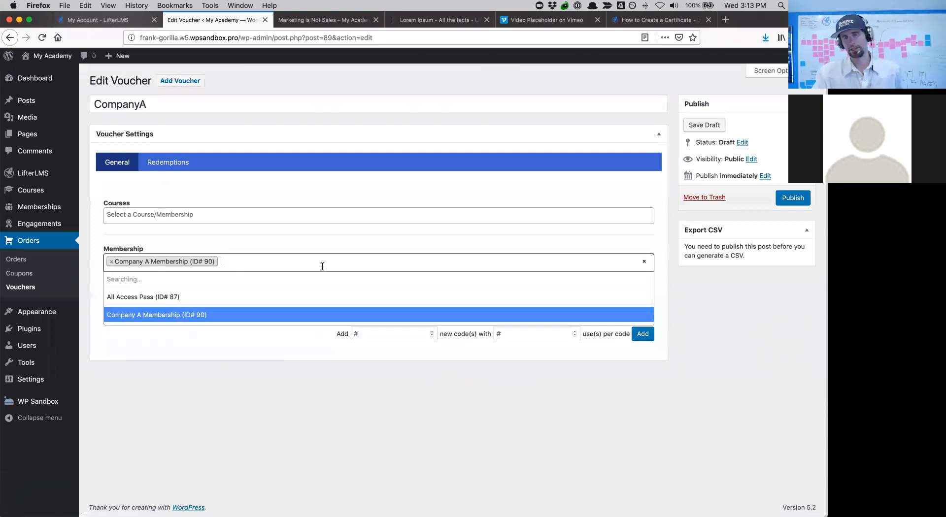
- Generate 1 voucher code with 50 uses, rename it companya, and publish the voucher
left_click(373, 332)
type("1")
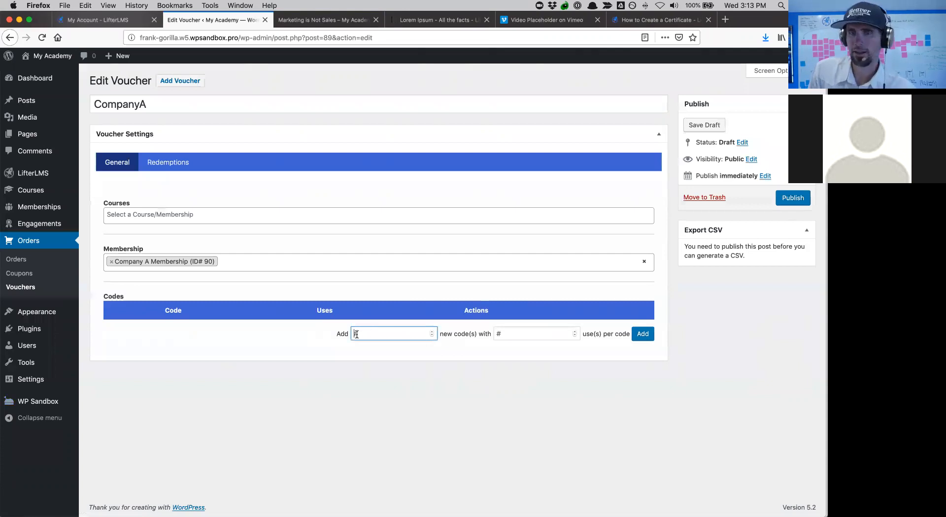
left_click(501, 335)
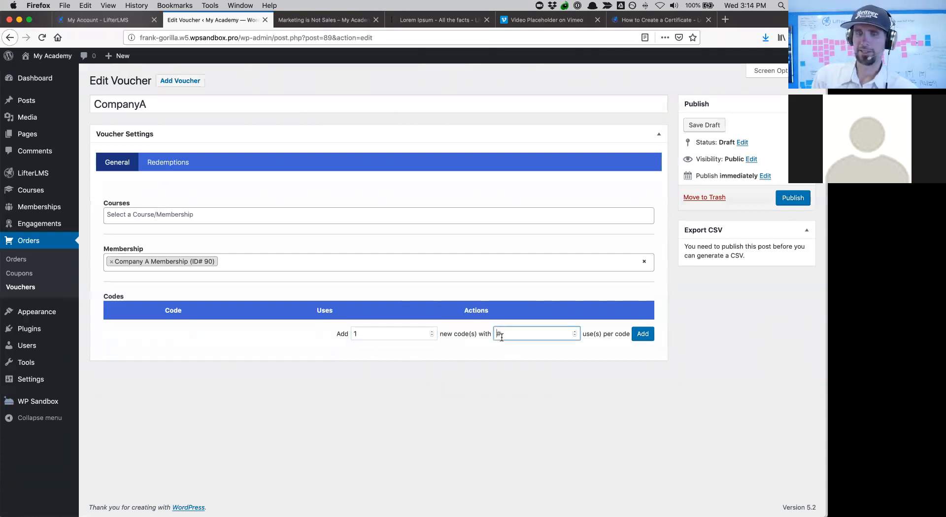
type("50")
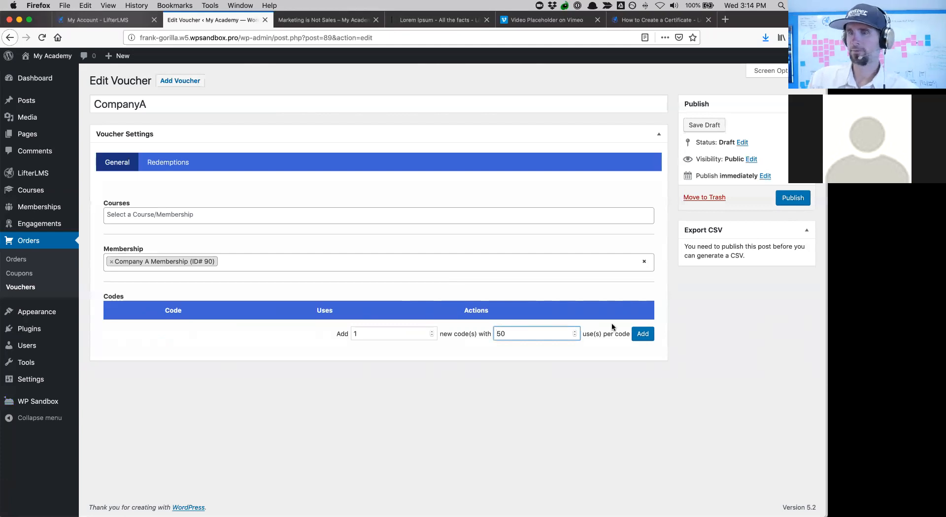
left_click(644, 338)
left_click_drag(189, 329, 106, 319)
type("companya")
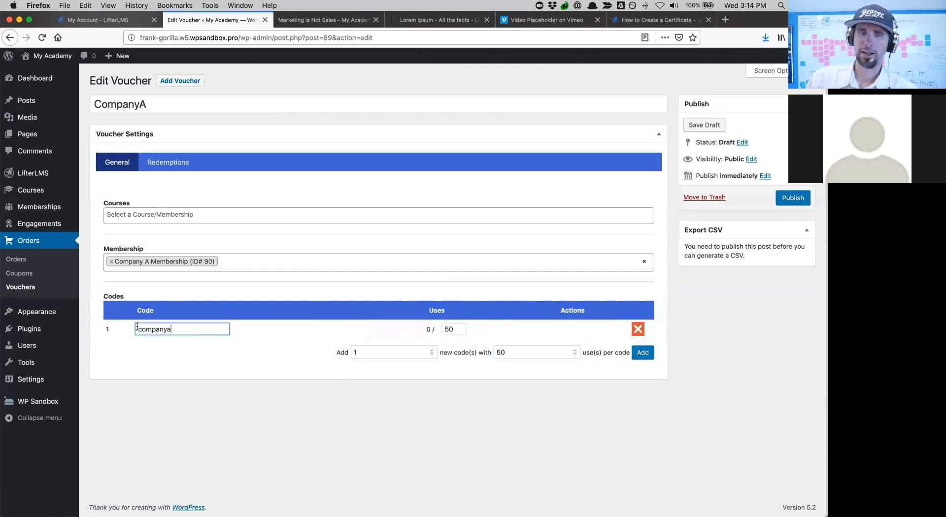
double_click(137, 327)
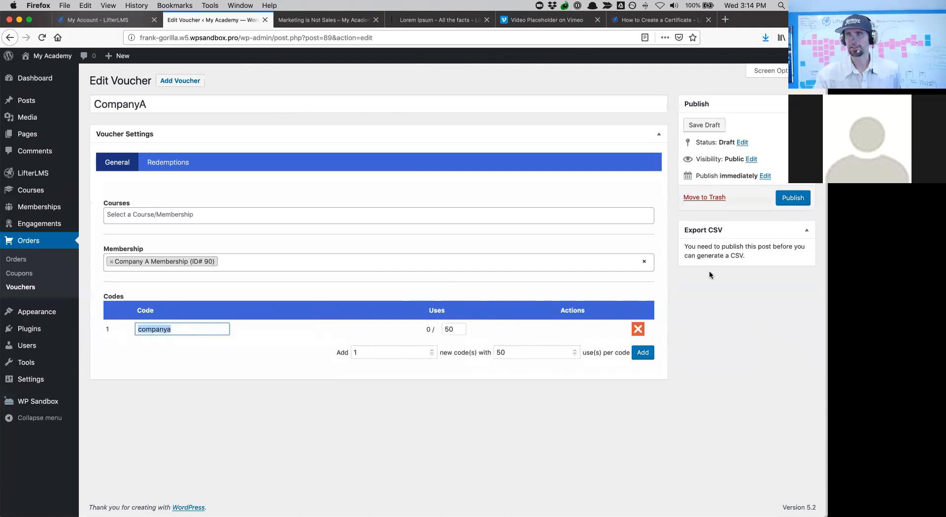
left_click(779, 200)
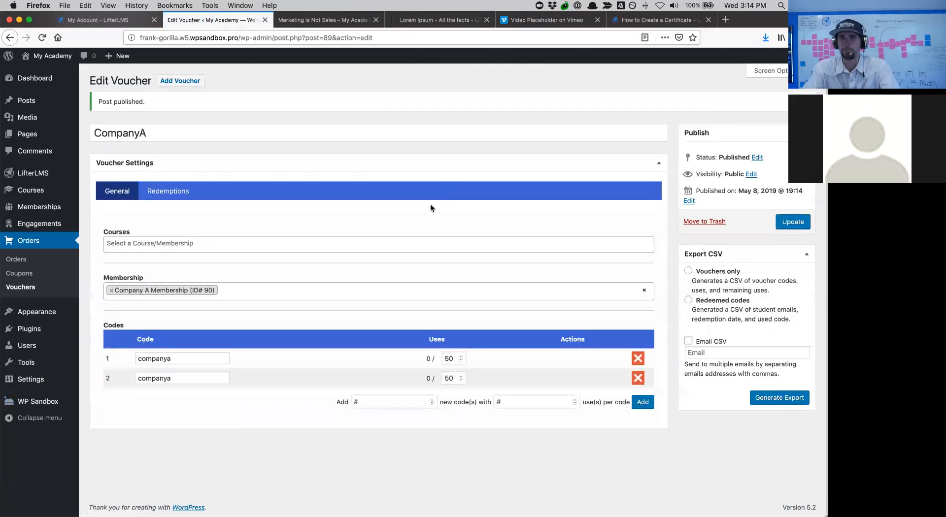
- Raise the second companya code's allowed uses from 50 to 60
left_click(195, 381)
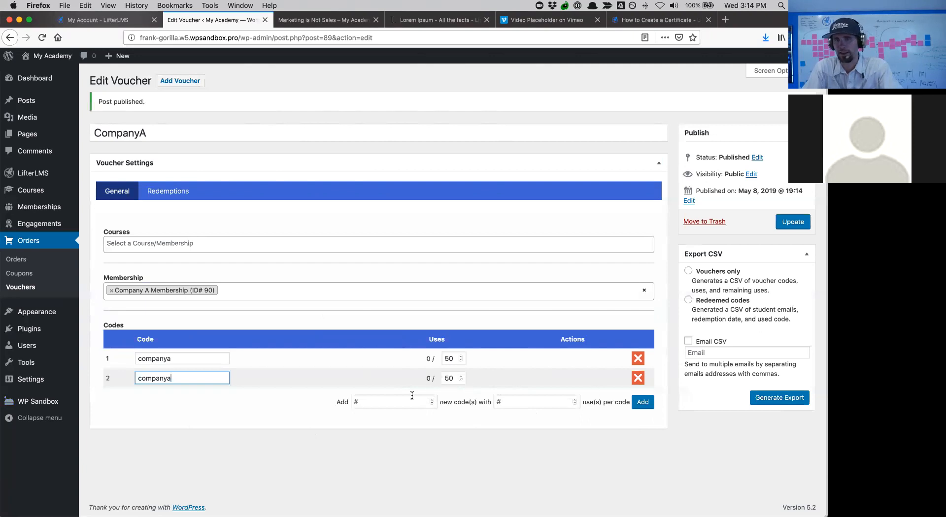
left_click(372, 401)
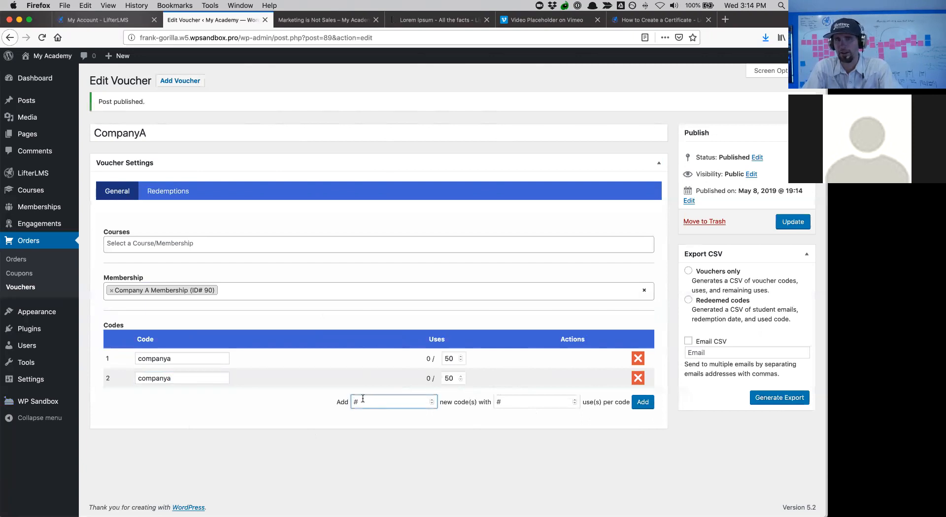
left_click(462, 377)
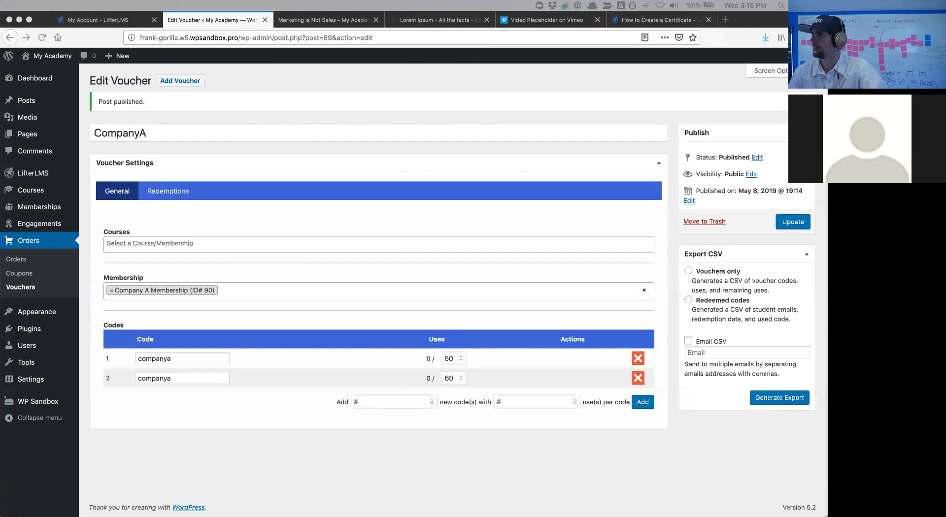
key("ctrl+Up")
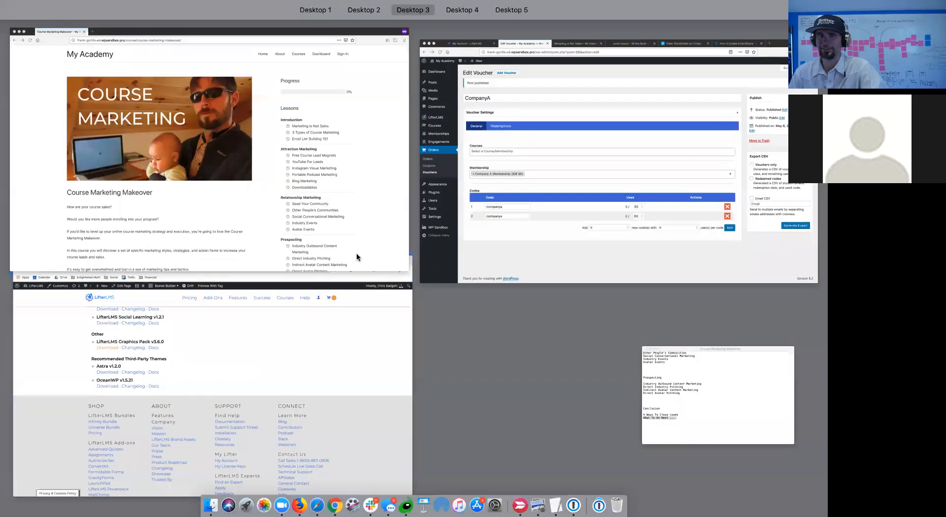
- Switch back to the Firefox window showing the WordPress Users list
left_click(493, 212)
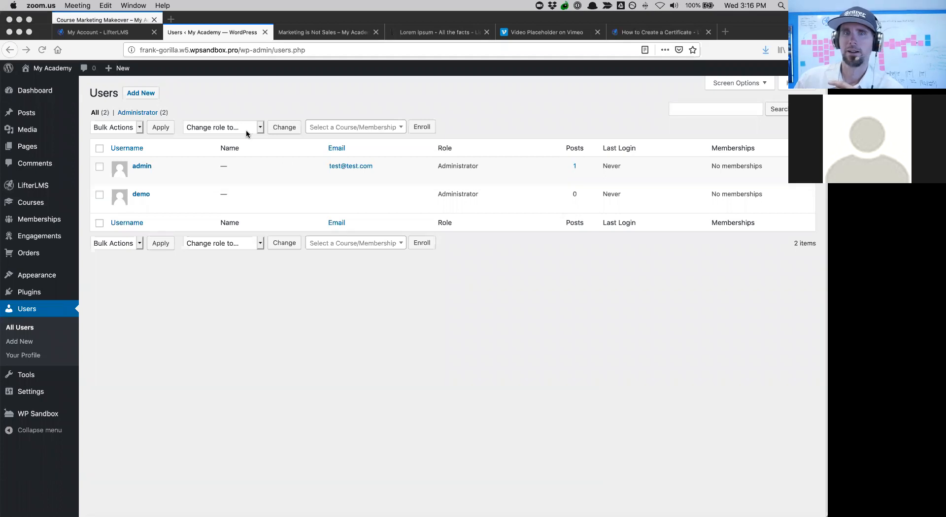
- On Add New User, enter the new student's username, first name and last name
left_click(155, 99)
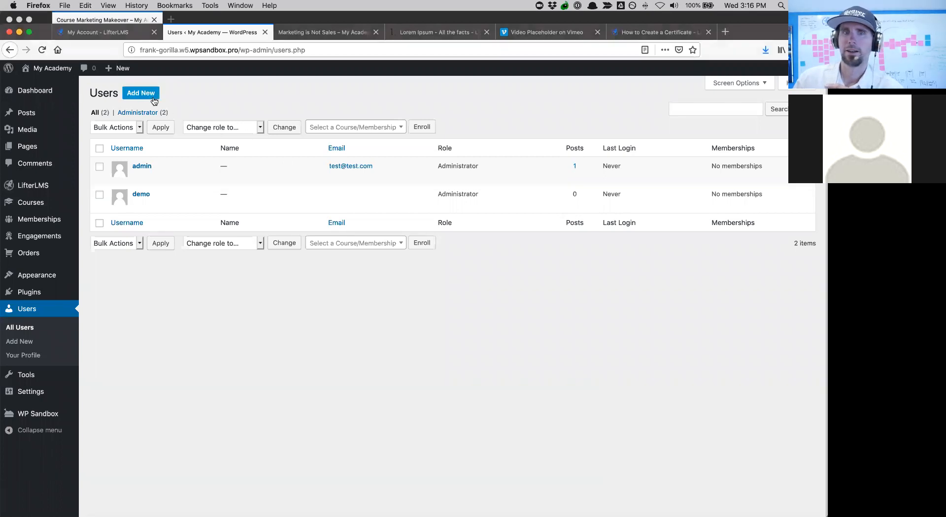
left_click(146, 96)
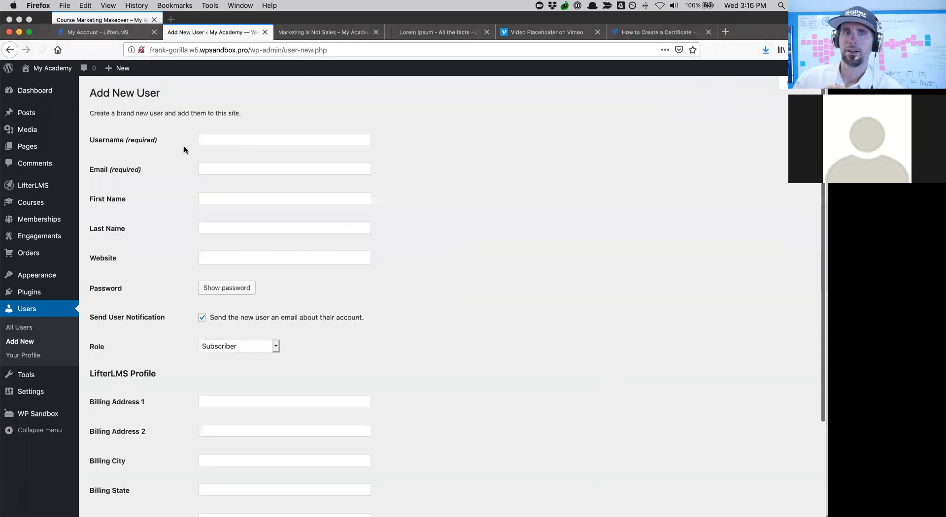
left_click(202, 142)
type("frank")
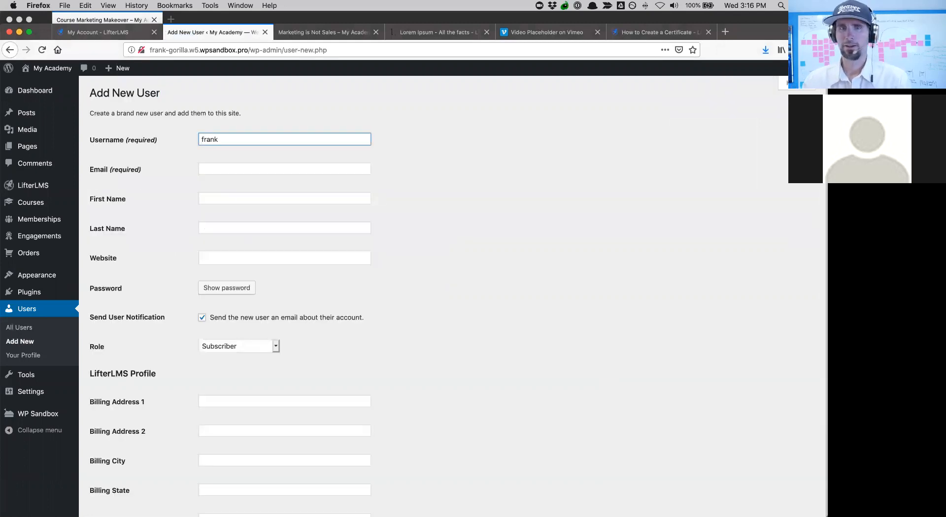
left_click(232, 202)
left_click(241, 227)
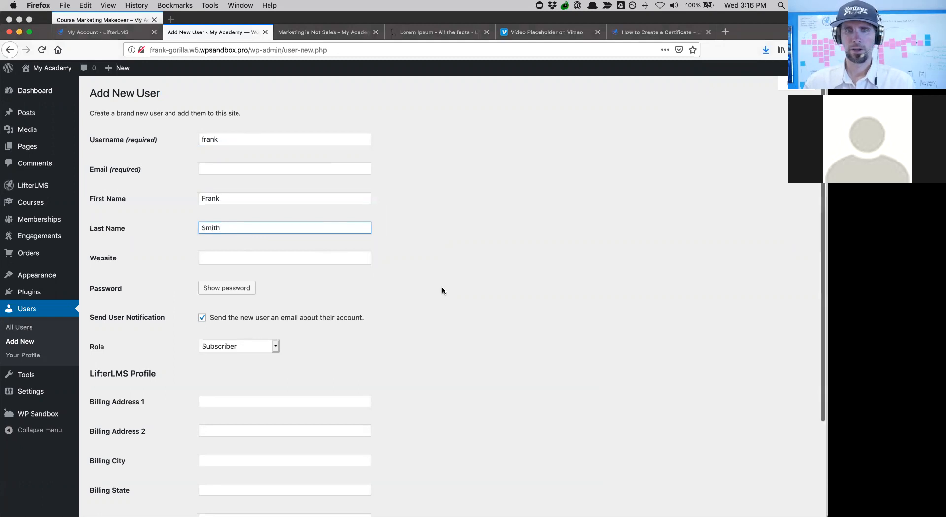
scroll(444, 290, "down", 2)
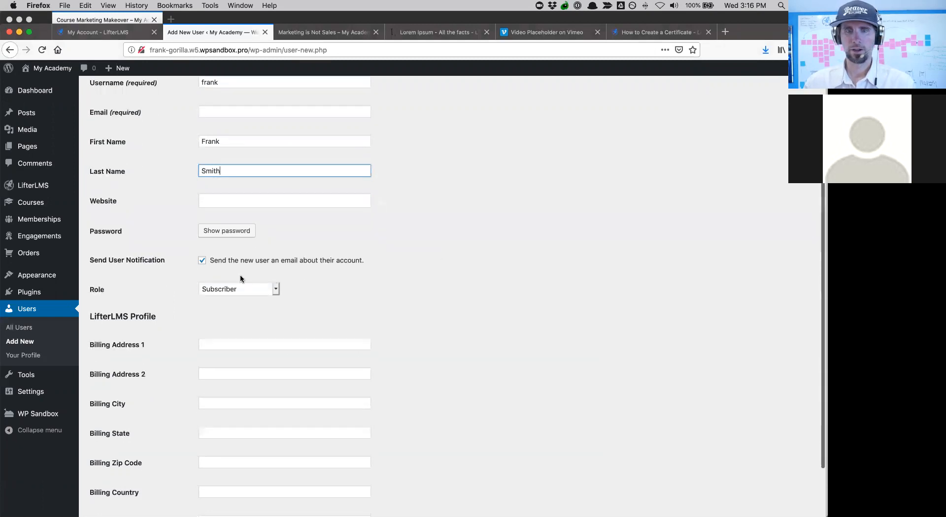
scroll(386, 307, "up", 2)
scroll(386, 307, "down", 2)
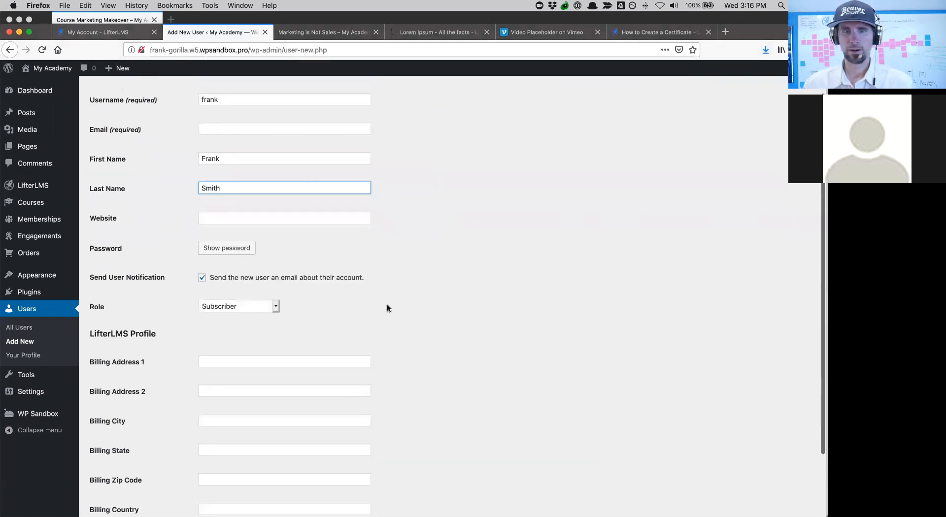
- Generate a strong password, enter the student's e-mail, create the Subscriber and decline saving the login
left_click(227, 240)
left_click(325, 238)
left_click_drag(324, 237, 177, 218)
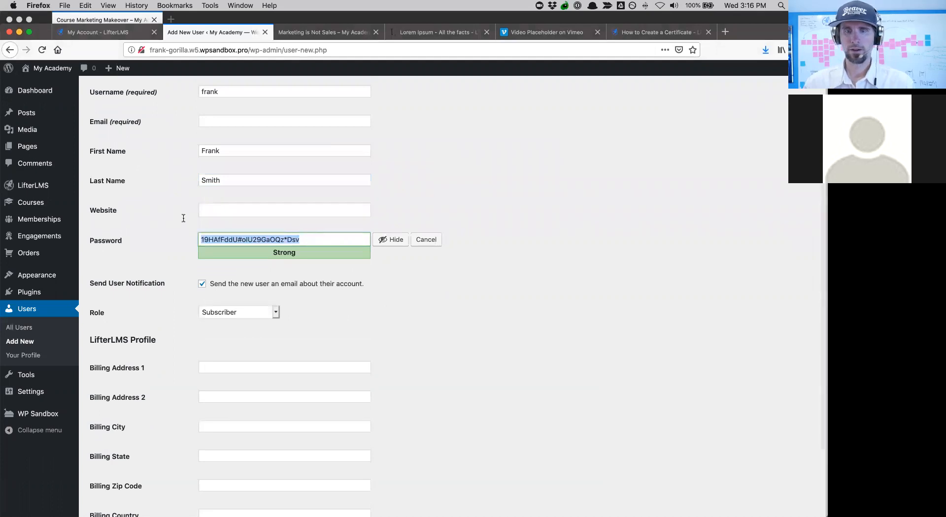
scroll(557, 280, "up", 2)
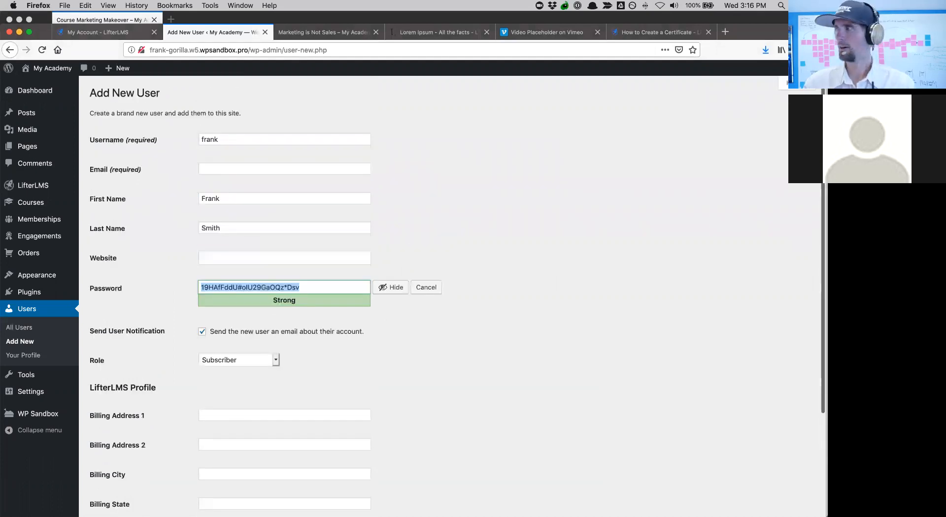
scroll(711, 288, "down", 1)
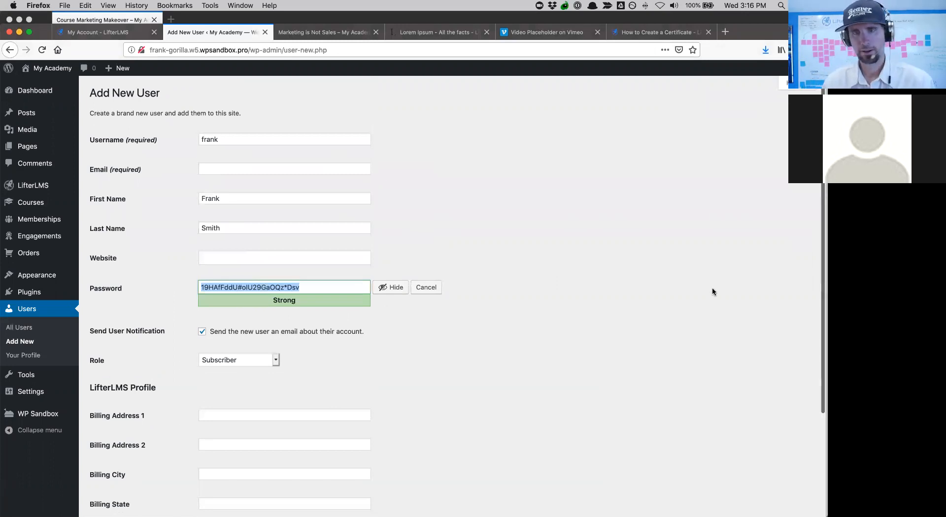
left_click(212, 163)
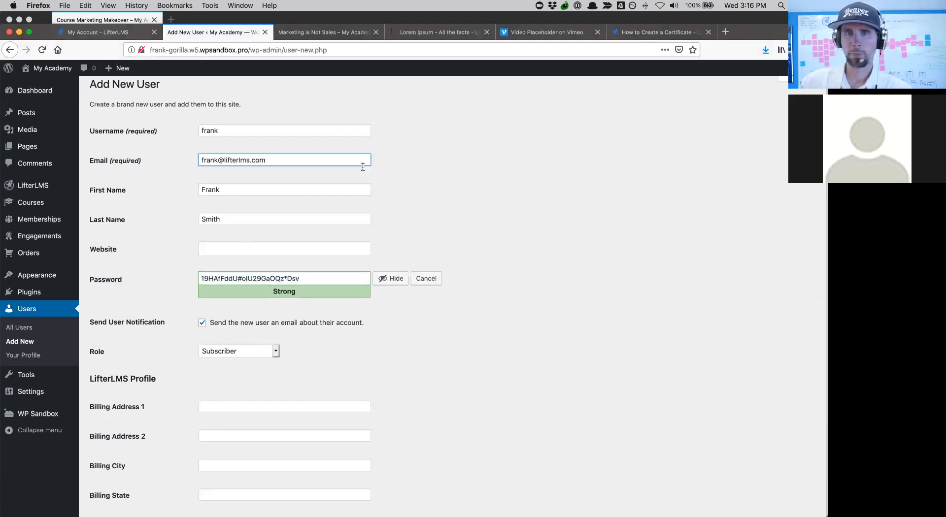
scroll(572, 251, "down", 5)
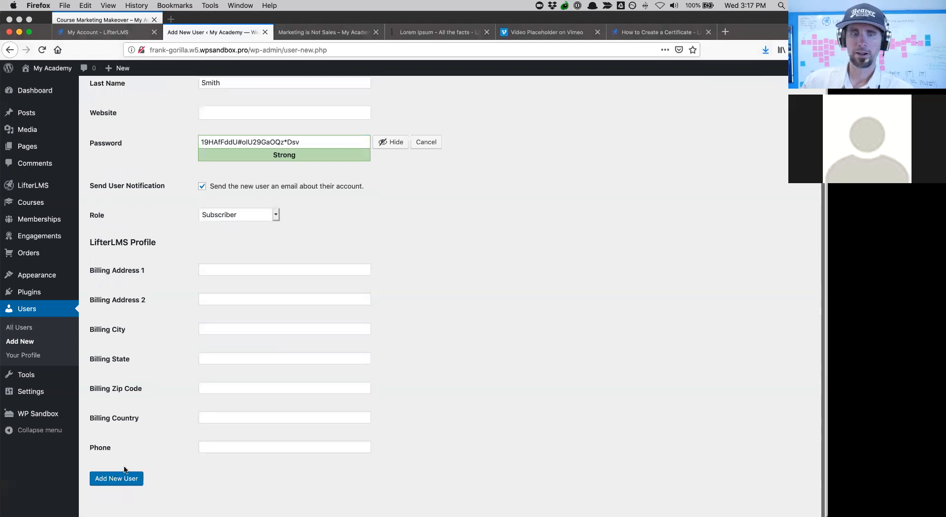
left_click(112, 486)
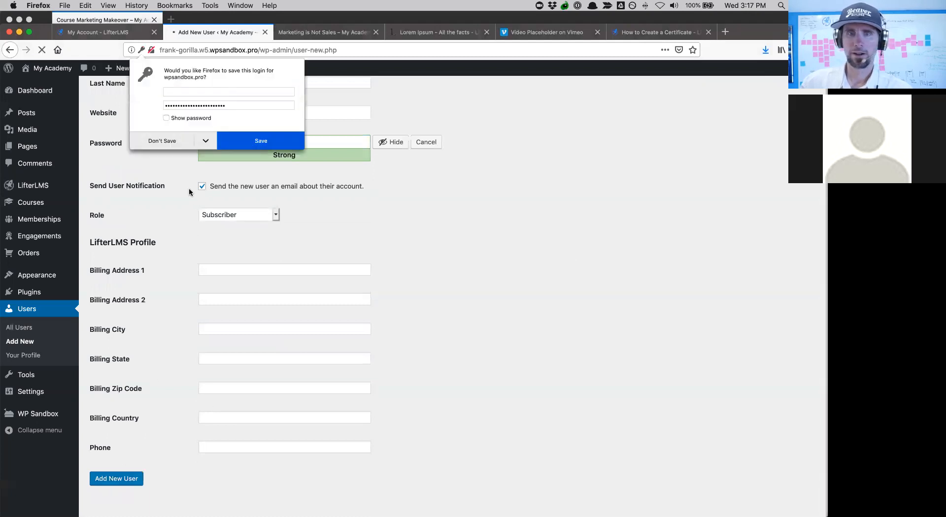
left_click(168, 142)
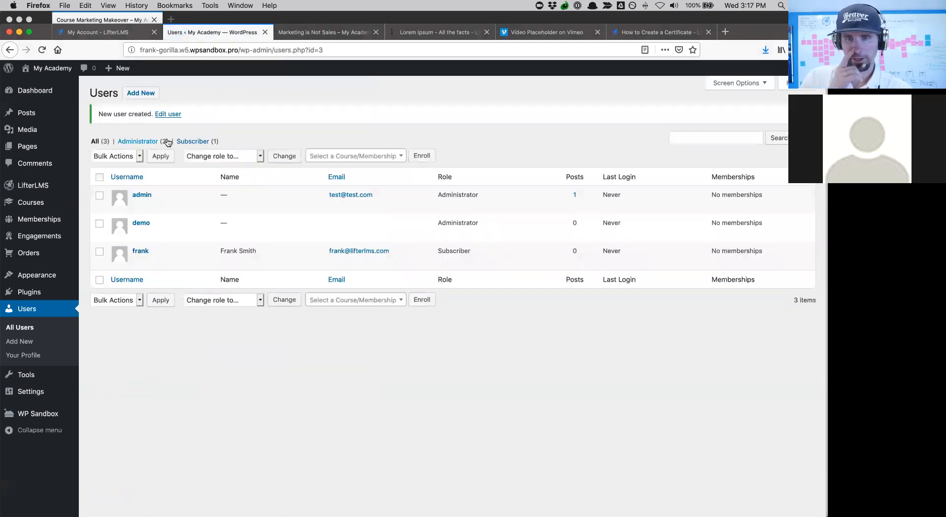
left_click(27, 209)
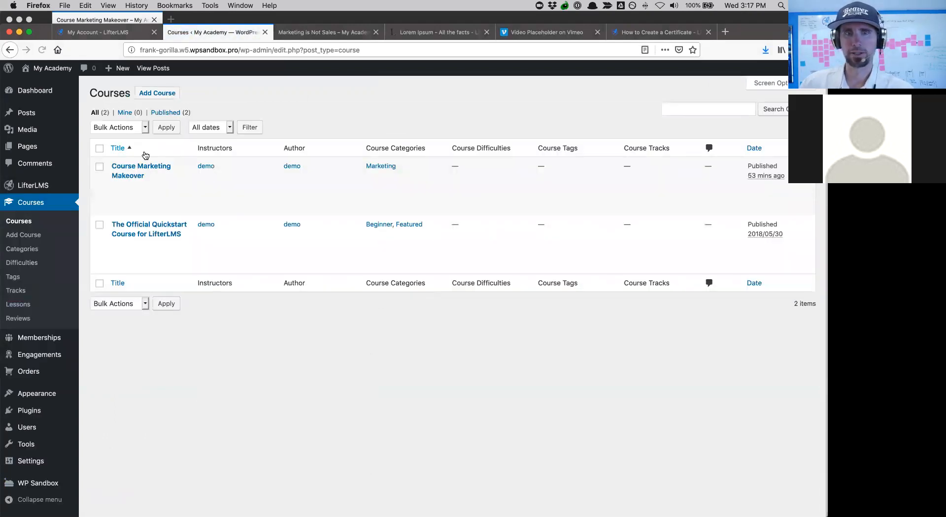
mouse_move(146, 172)
left_click(145, 171)
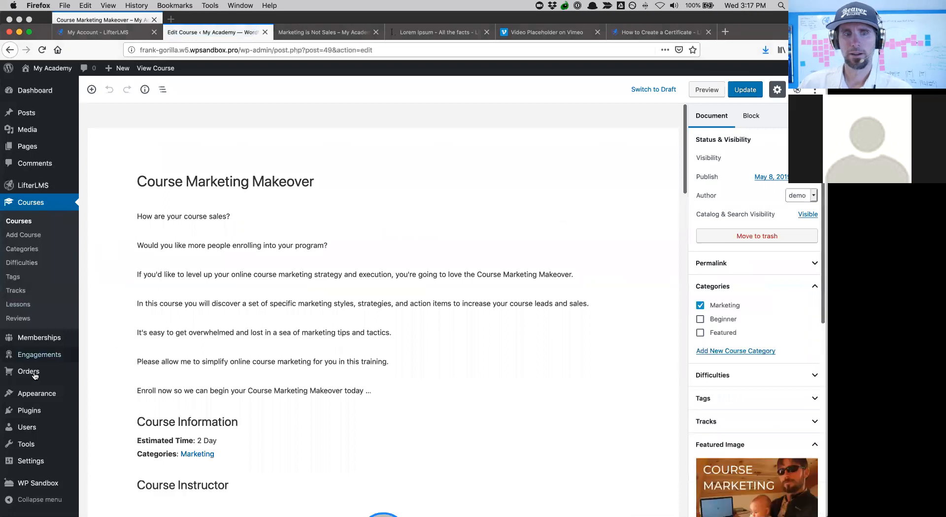
left_click(29, 428)
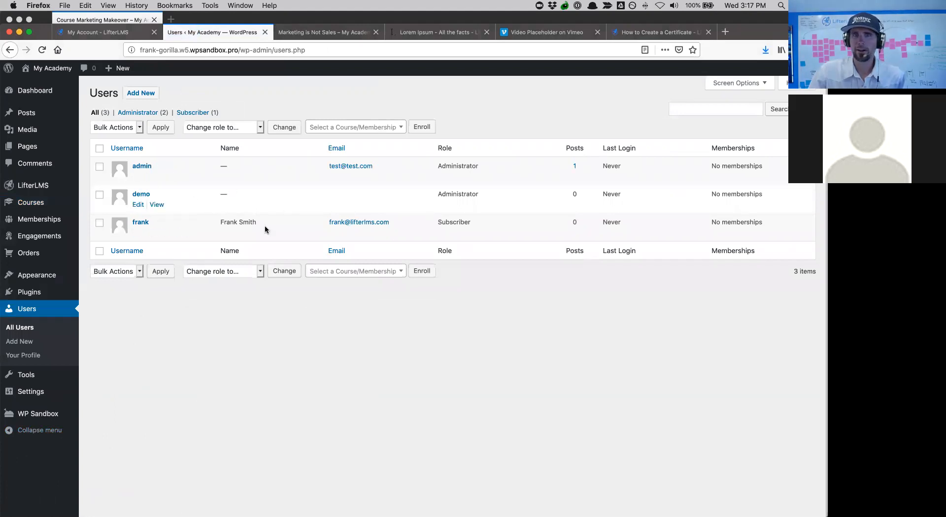
- Bulk-enroll the new student's account in Course Marketing Makeover from the Users list
left_click(99, 223)
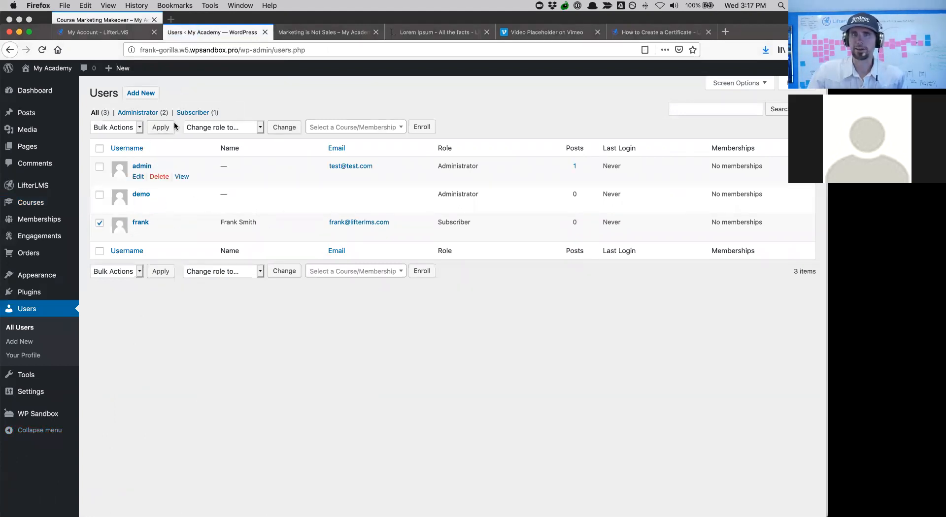
left_click(244, 131)
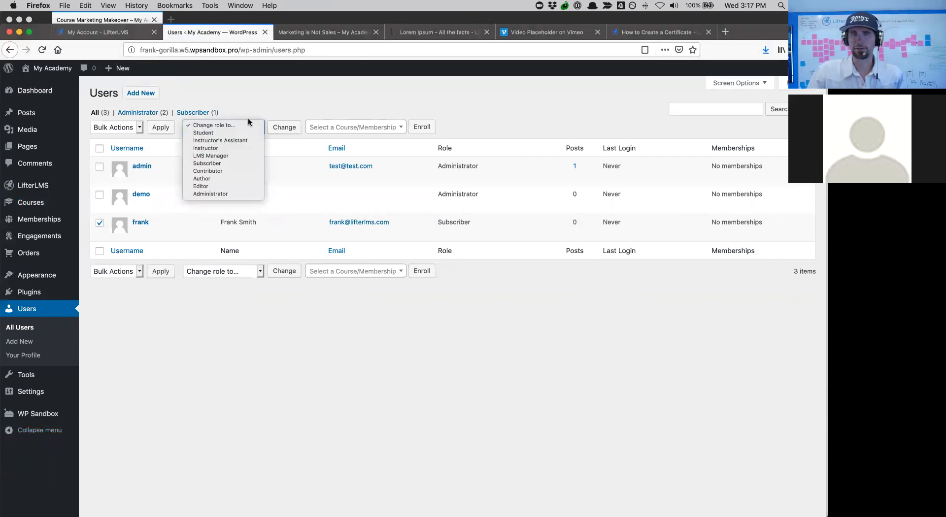
left_click(294, 115)
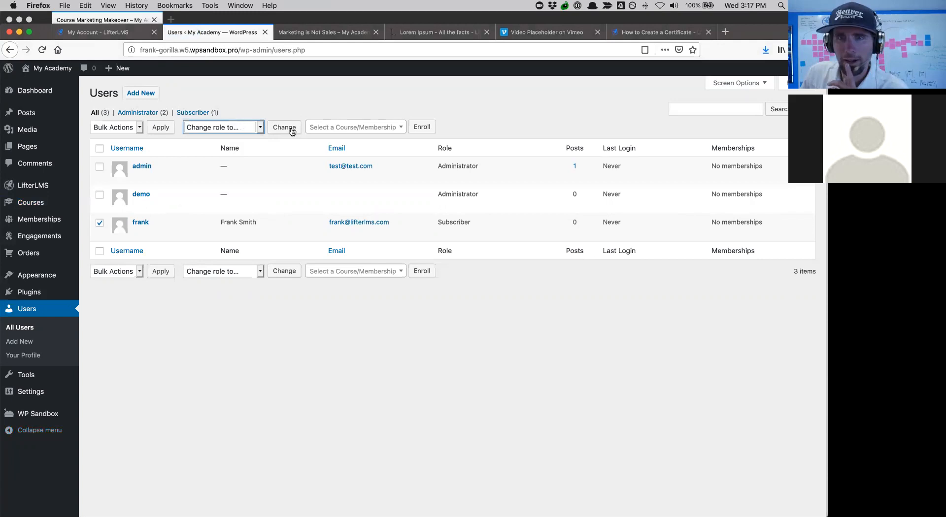
left_click(346, 129)
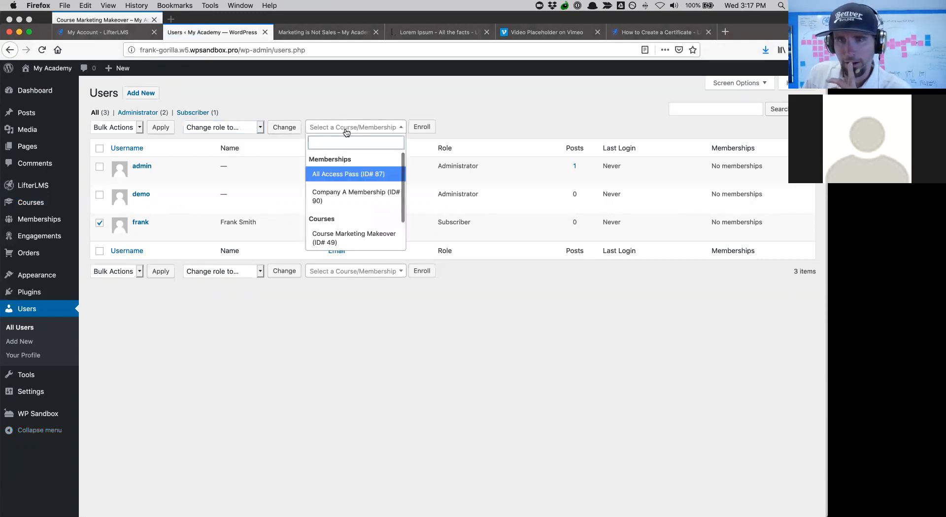
left_click(336, 235)
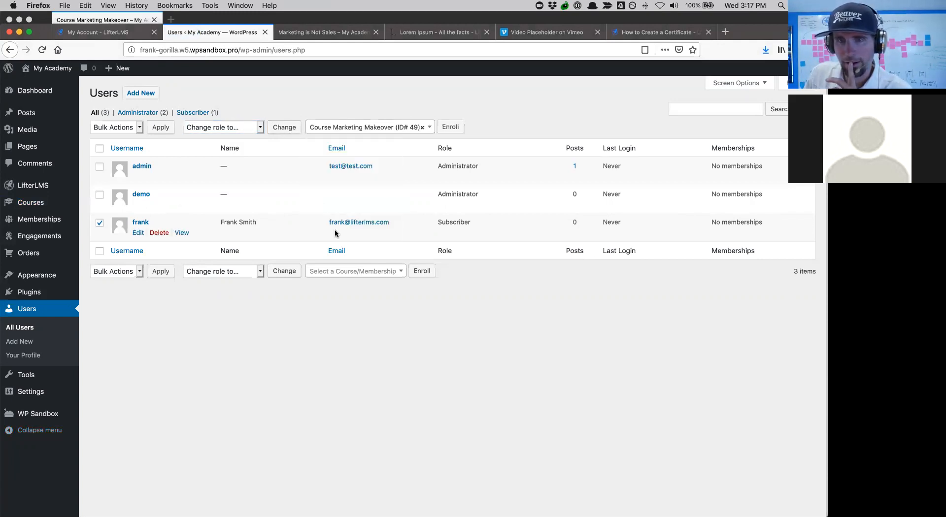
left_click(457, 132)
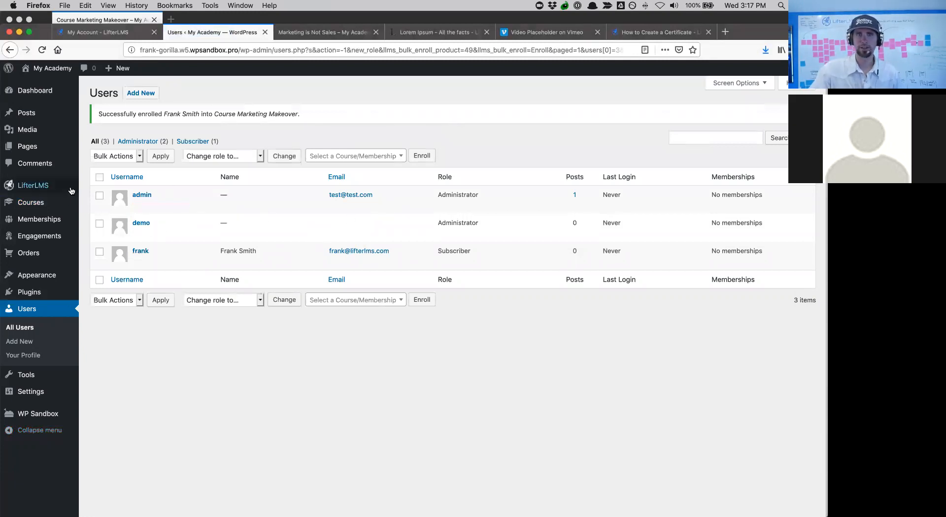
- Open the student's LifterLMS Reporting page and view the Courses tab
mouse_move(56, 192)
left_click(100, 200)
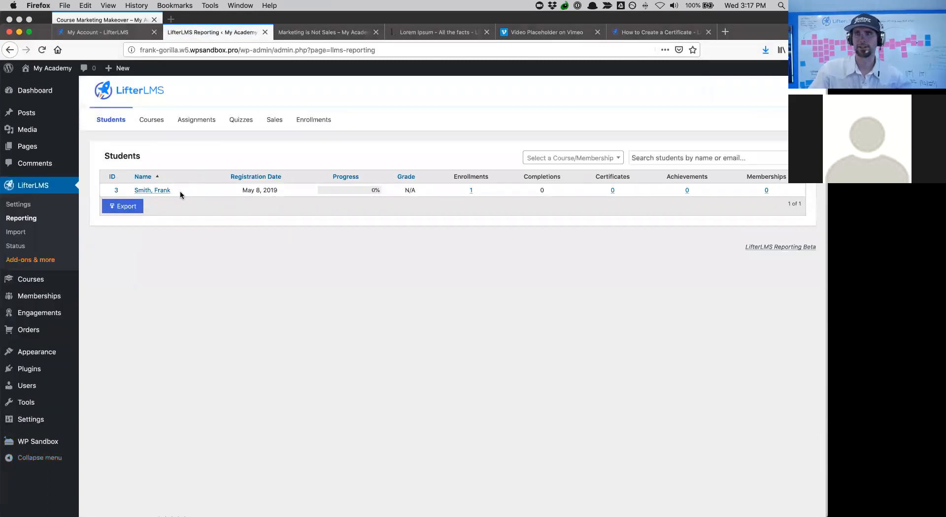
left_click(160, 190)
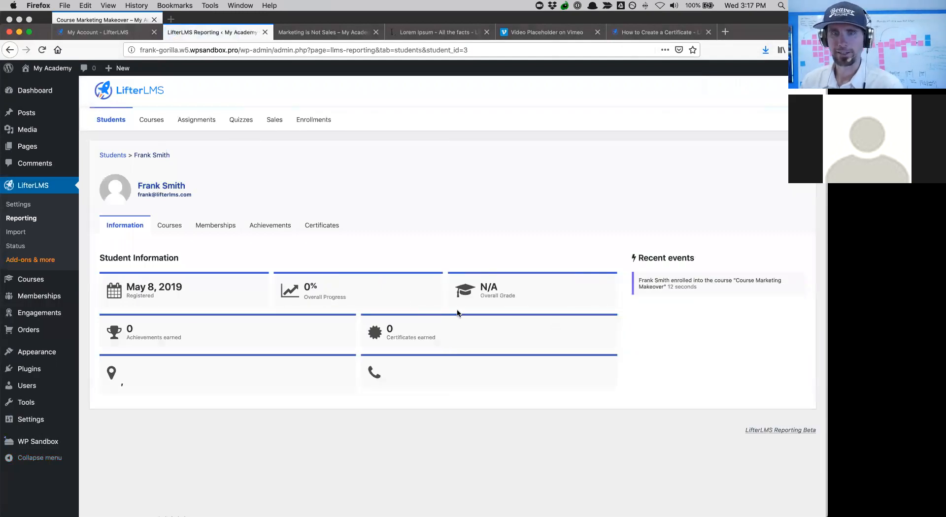
left_click(174, 227)
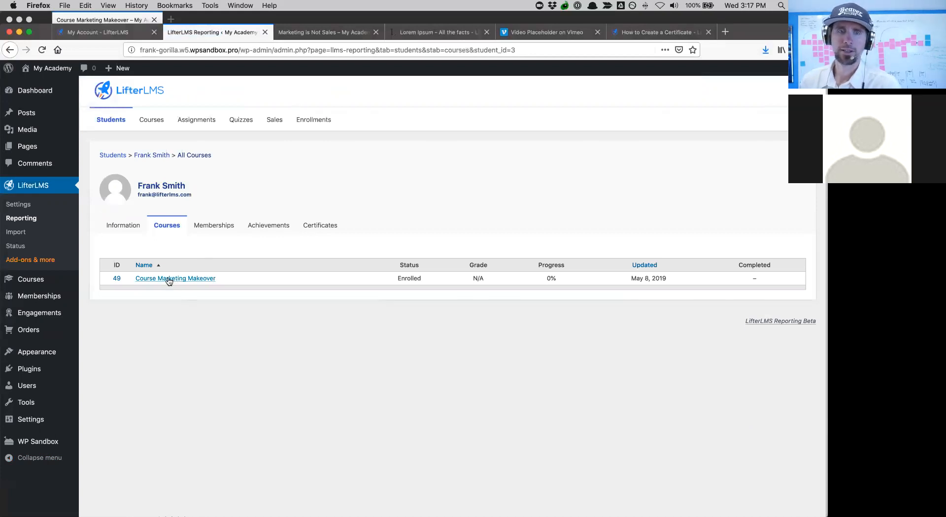
- Paste the copied password into a new tab to check it, then return to the reporting page
left_click(725, 31)
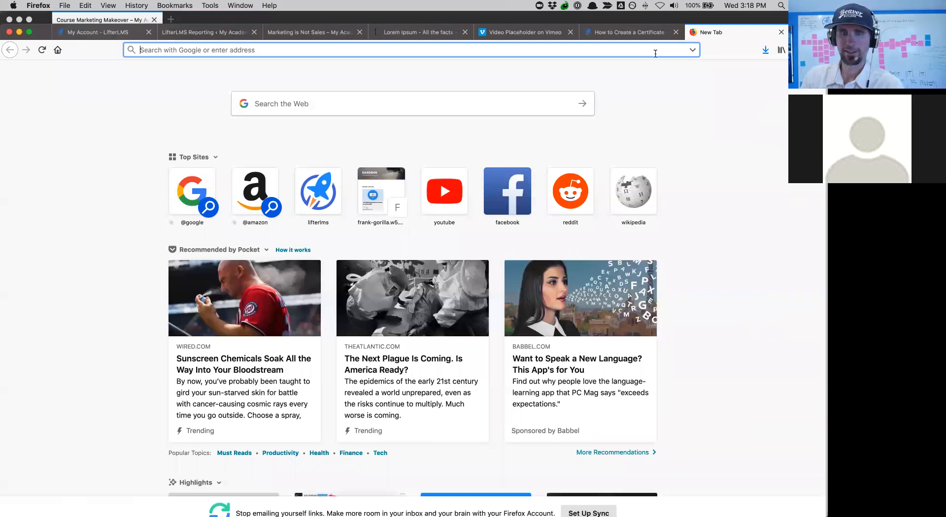
left_click(102, 207)
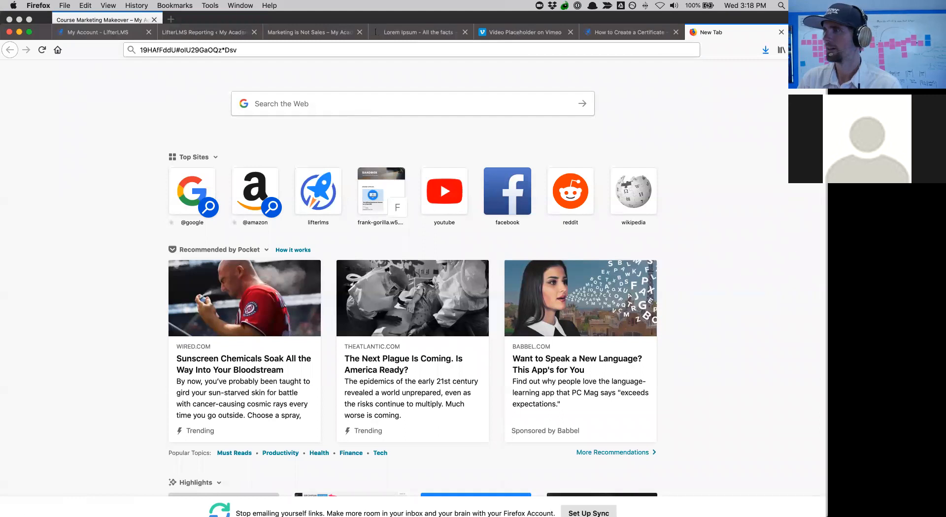
key("super+Tab")
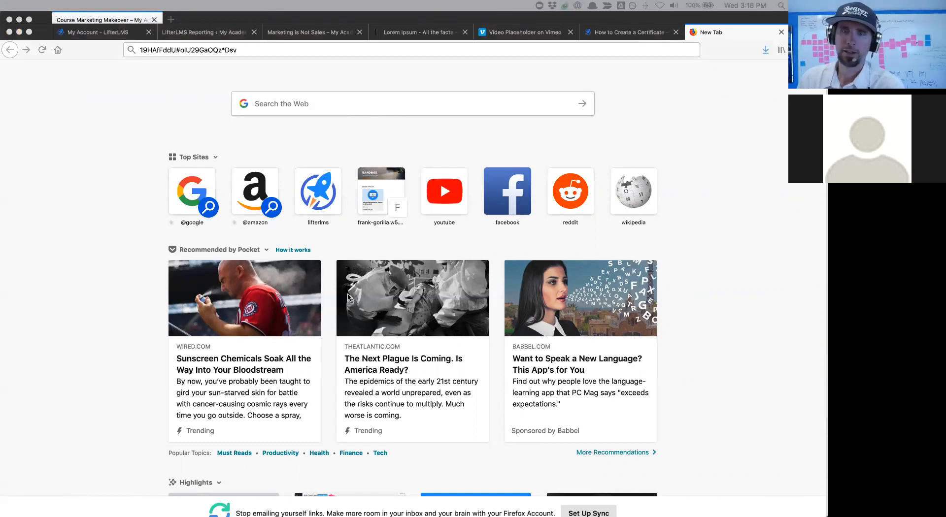
left_click(177, 32)
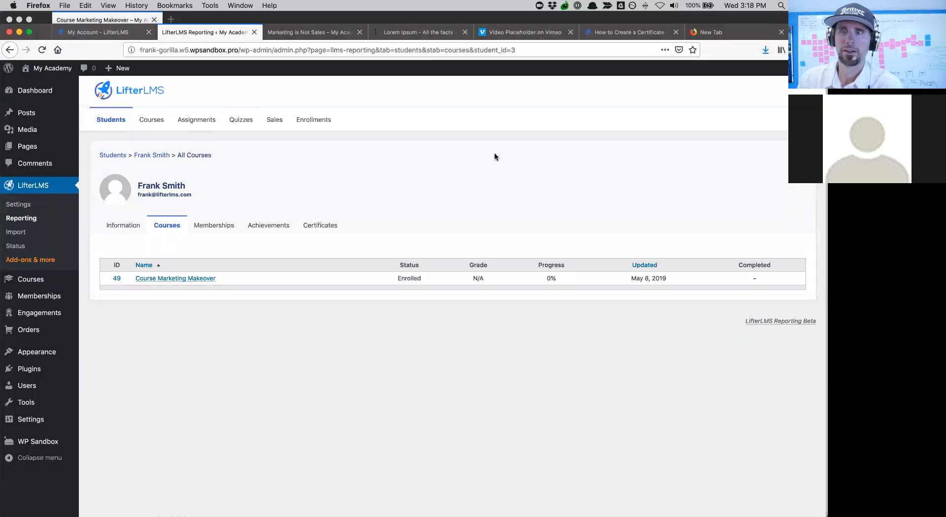
- Log out of the admin account and go to the site's Dashboard login page
mouse_move(778, 69)
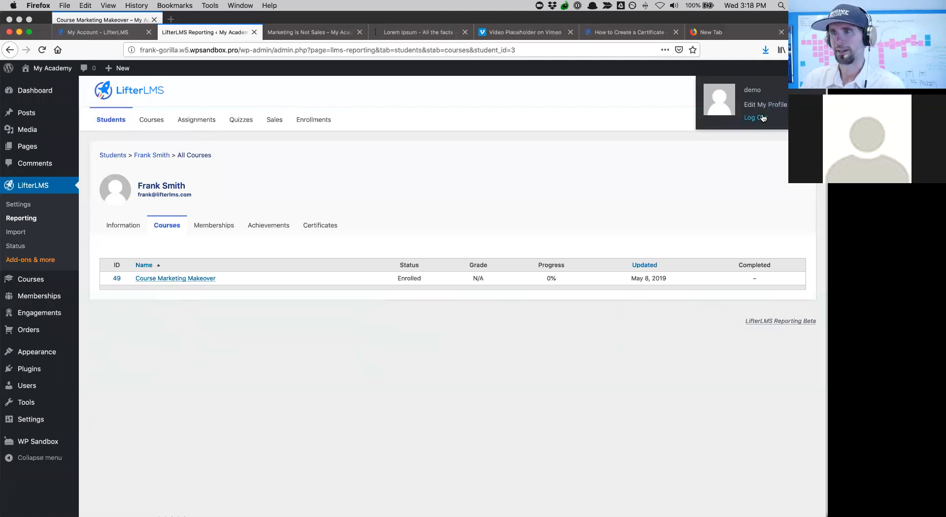
left_click(762, 118)
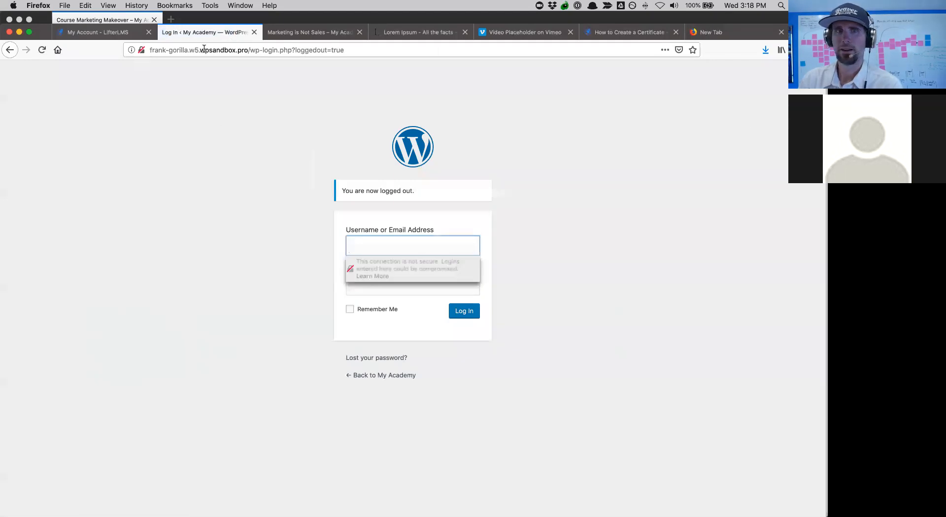
left_click(252, 51)
left_click_drag(253, 51, 434, 61)
key("BackSpace")
key("Return")
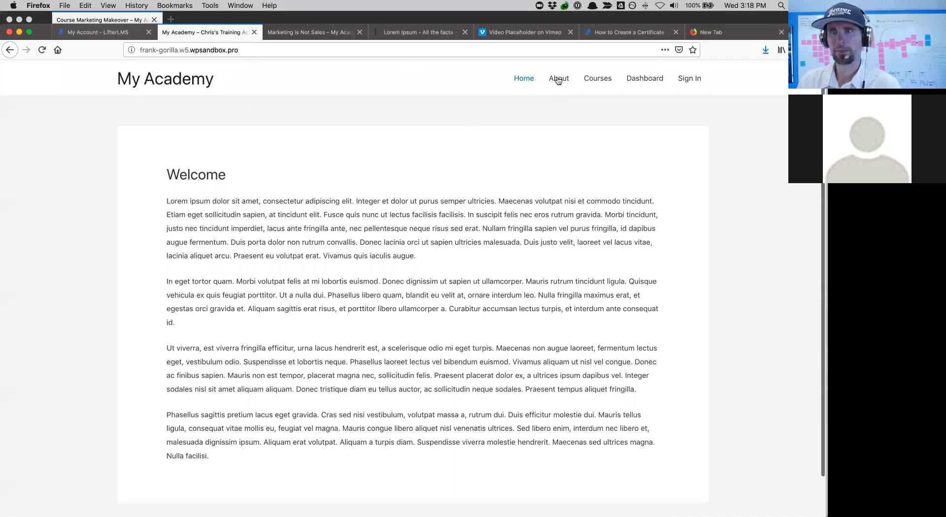
left_click(557, 79)
left_click(690, 80)
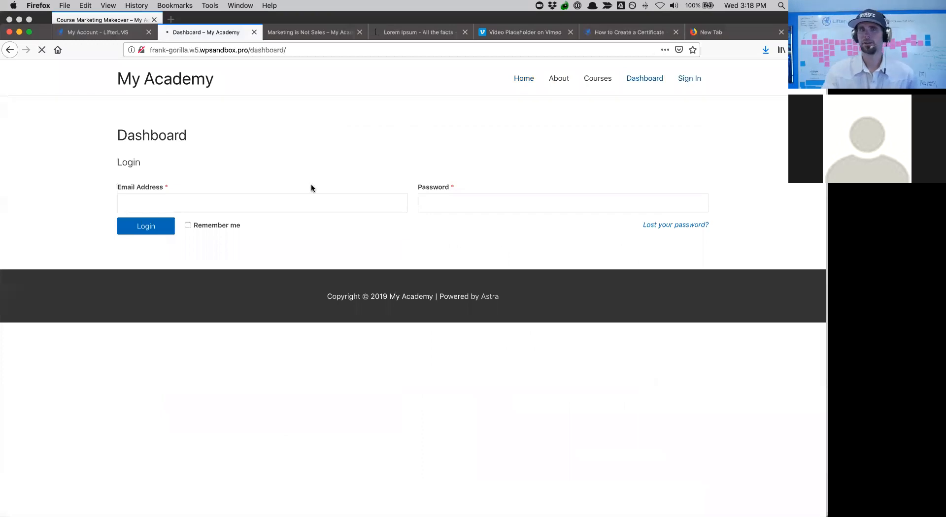
- Log in with the student's e-mail and pasted password, declining to save the login
left_click(263, 194)
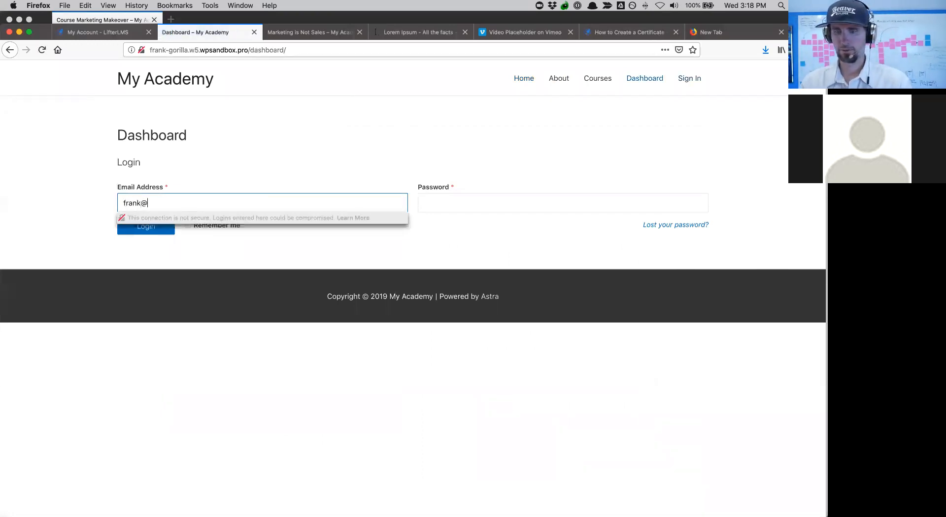
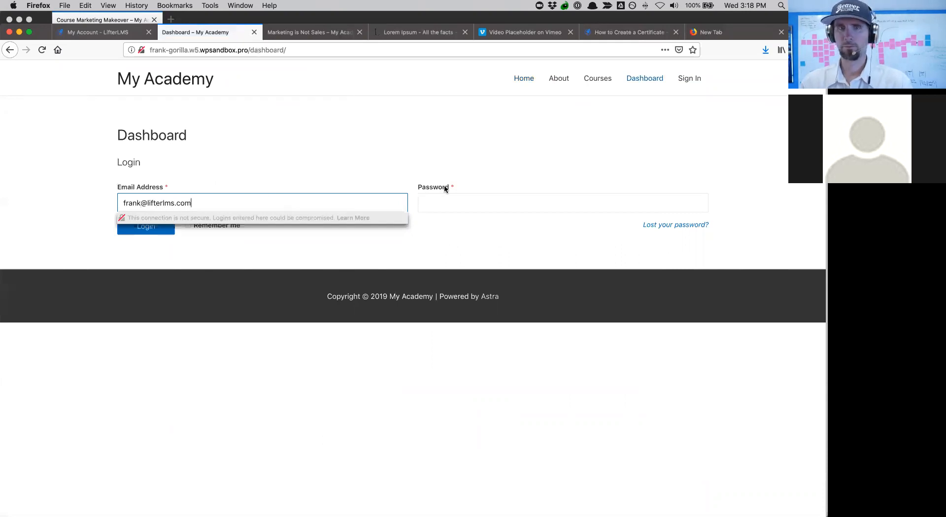
right_click(493, 201)
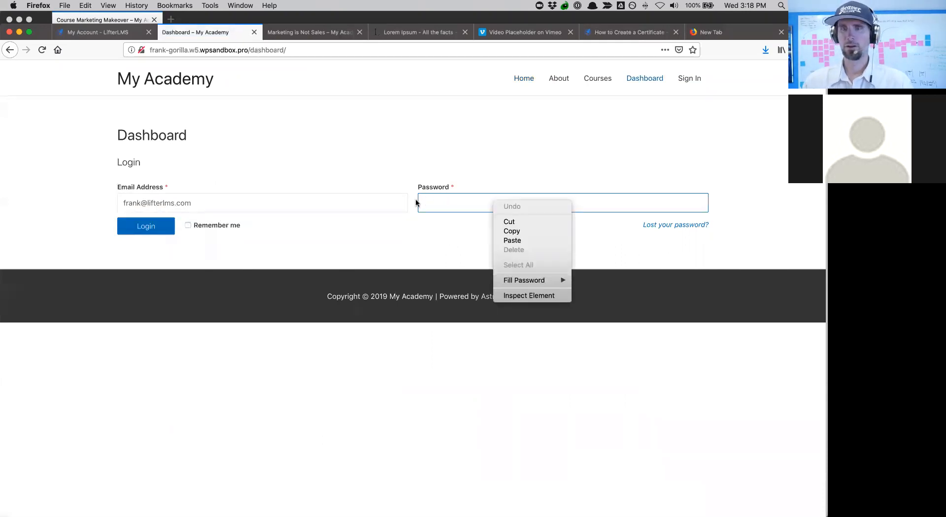
left_click(431, 202)
key("super+v")
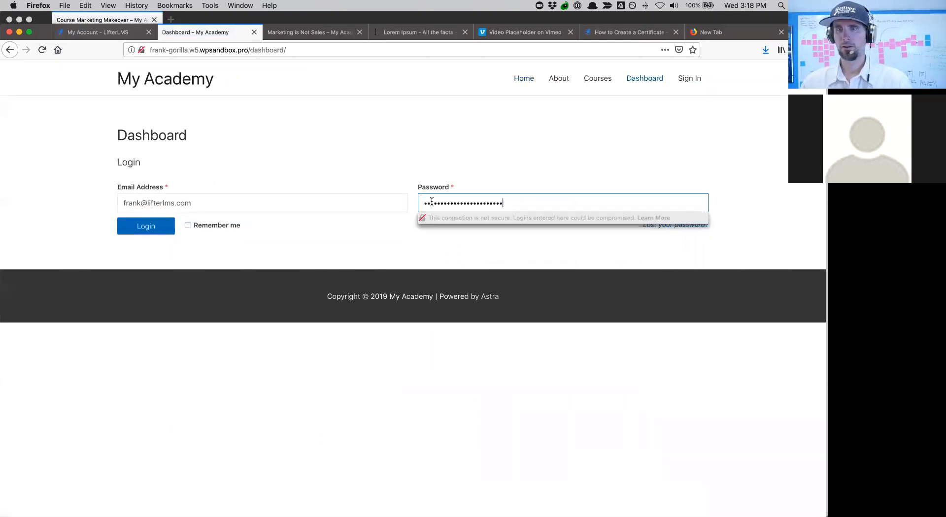
left_click(166, 232)
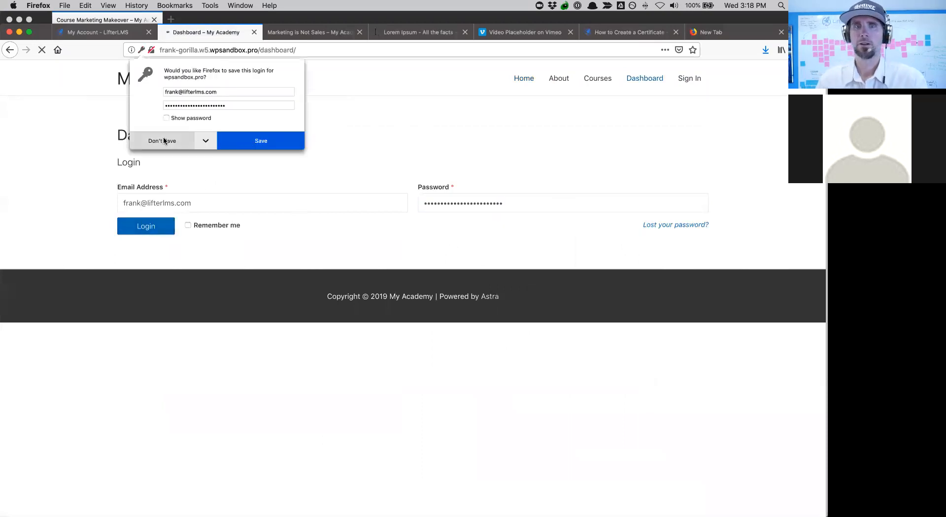
left_click(165, 141)
- From the student dashboard, open the Course Marketing Makeover course page
scroll(489, 324, "down", 1)
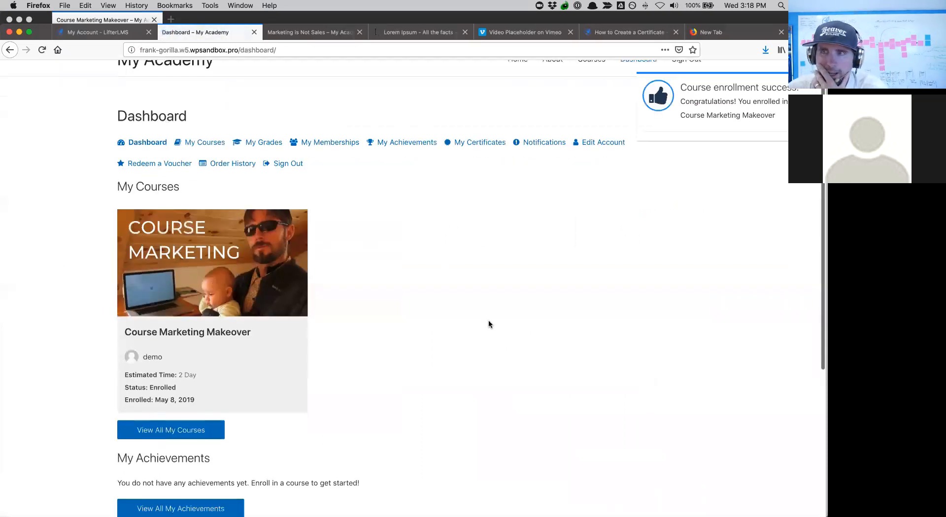
scroll(489, 324, "down", 2)
scroll(501, 273, "up", 3)
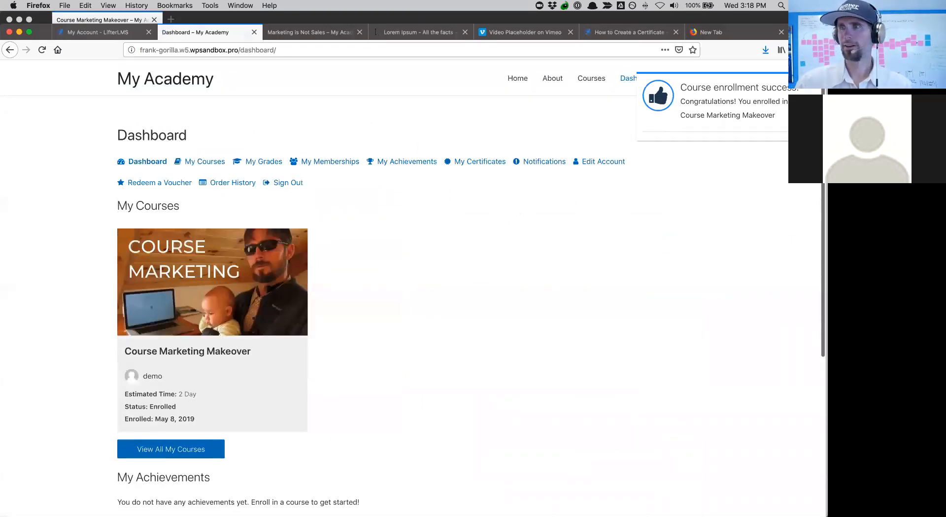
scroll(619, 312, "down", 5)
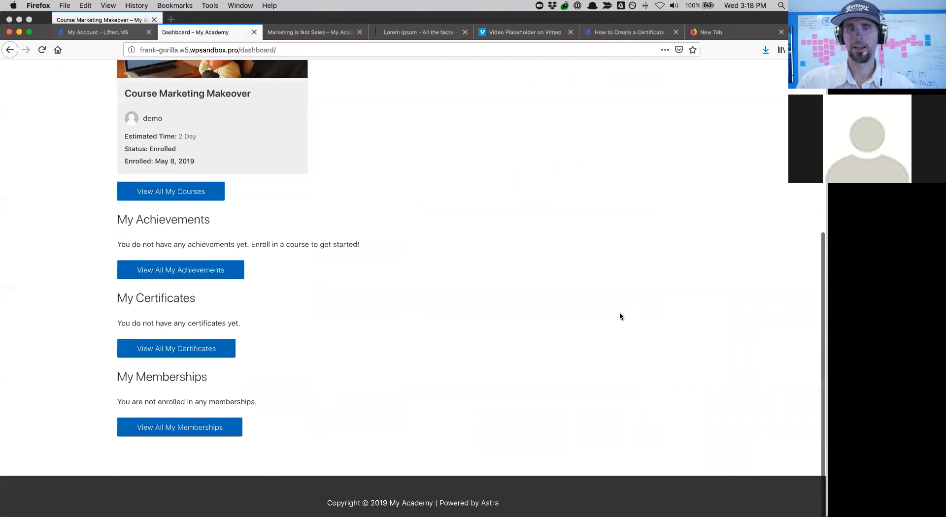
scroll(620, 315, "up", 4)
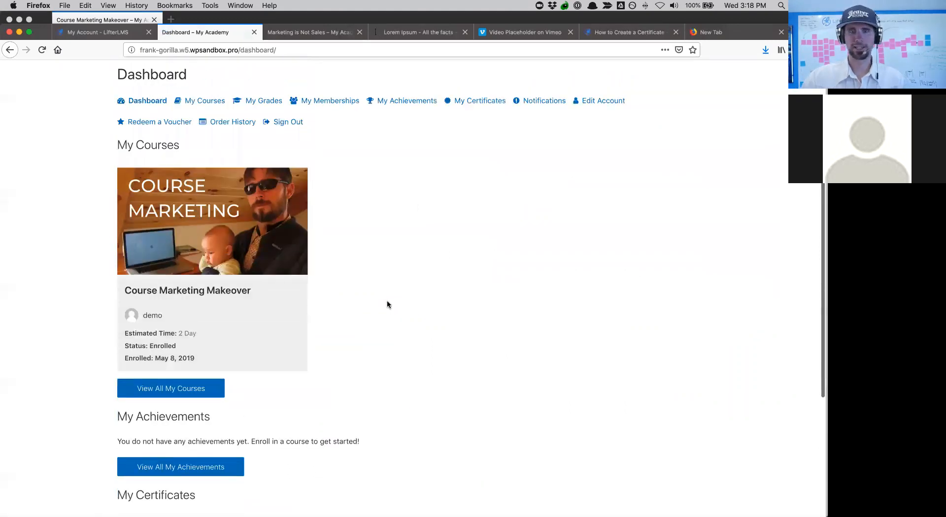
scroll(387, 305, "down", 4)
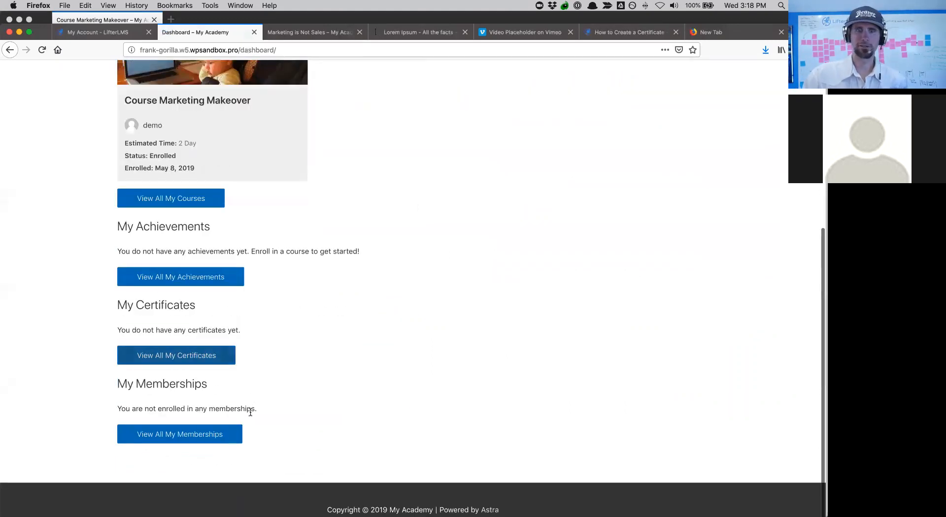
scroll(448, 302, "up", 5)
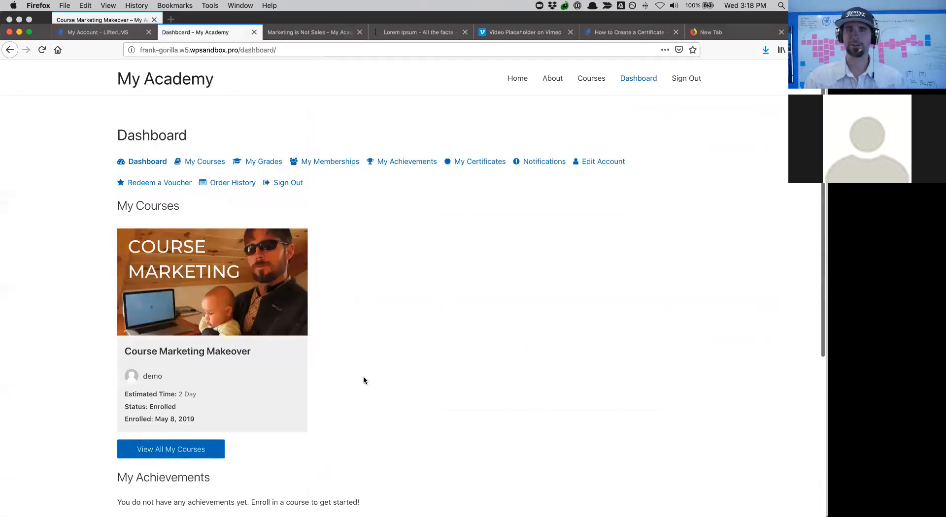
scroll(358, 384, "down", 3)
left_click(164, 201)
- Start the course at the Marketing is Not Sales lesson and play its video
scroll(595, 317, "down", 1)
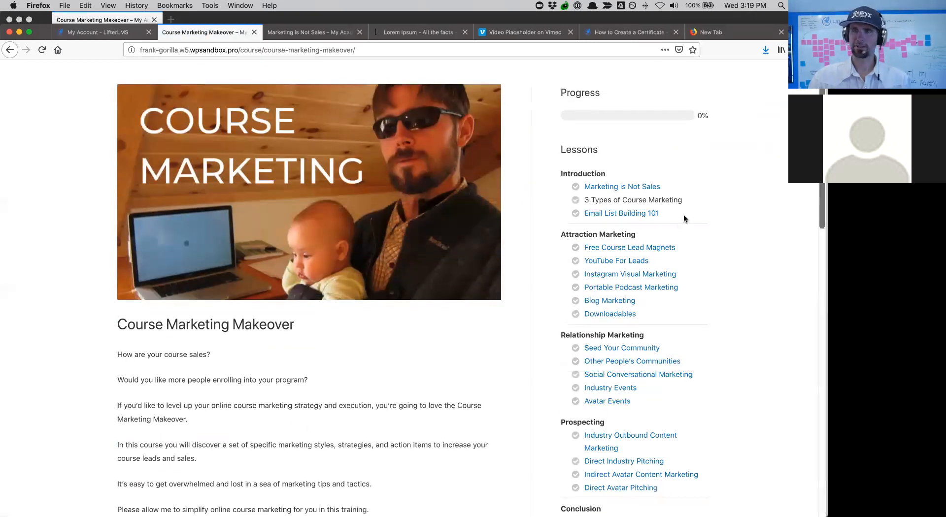
left_click_drag(684, 200, 705, 195)
scroll(363, 327, "down", 10)
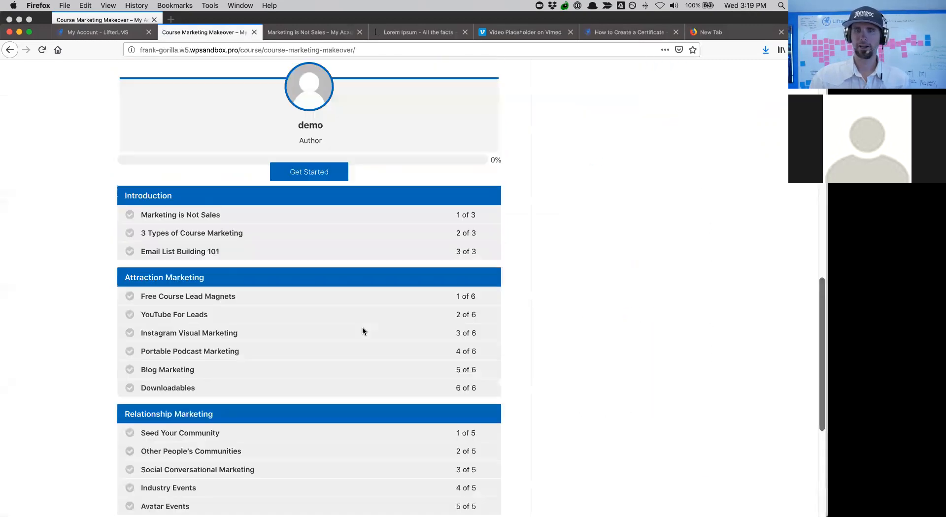
left_click(312, 330)
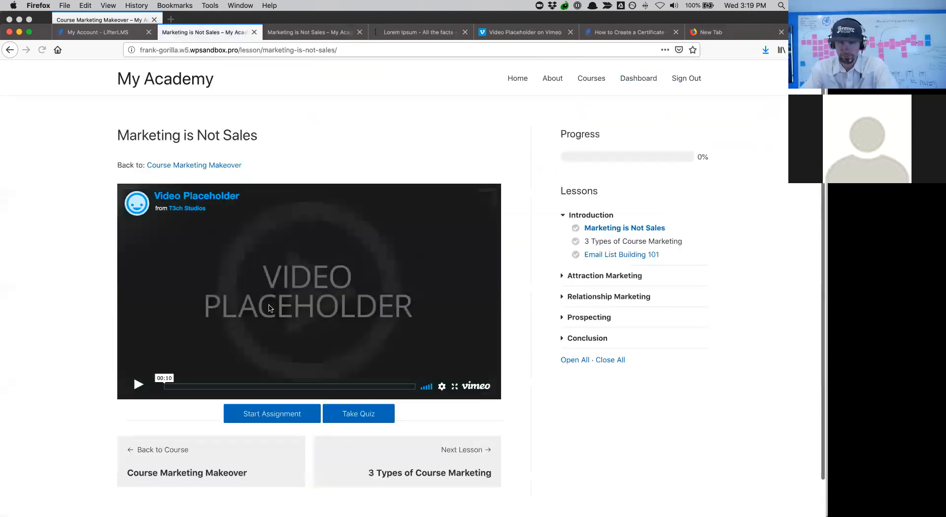
left_click(138, 389)
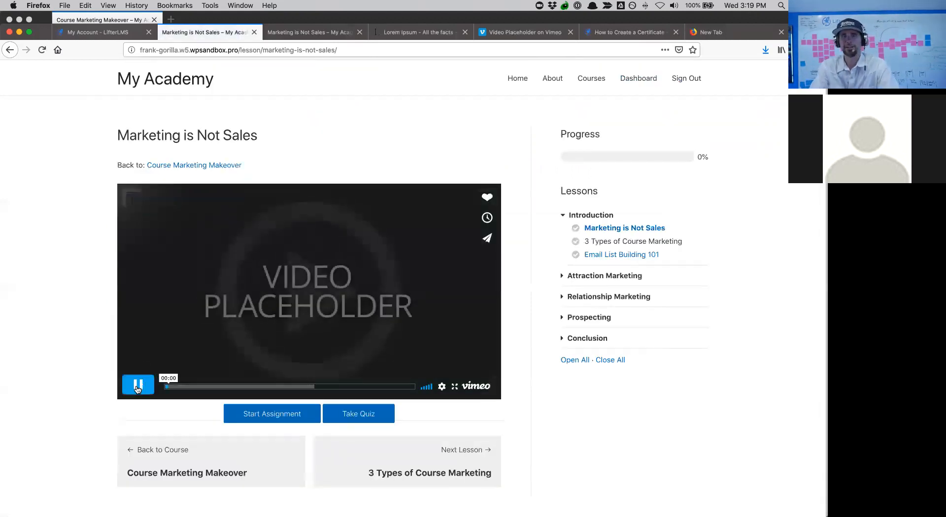
- Start the Marketing is Not Sales Quiz and answer question 1 with Attraction
left_click(365, 415)
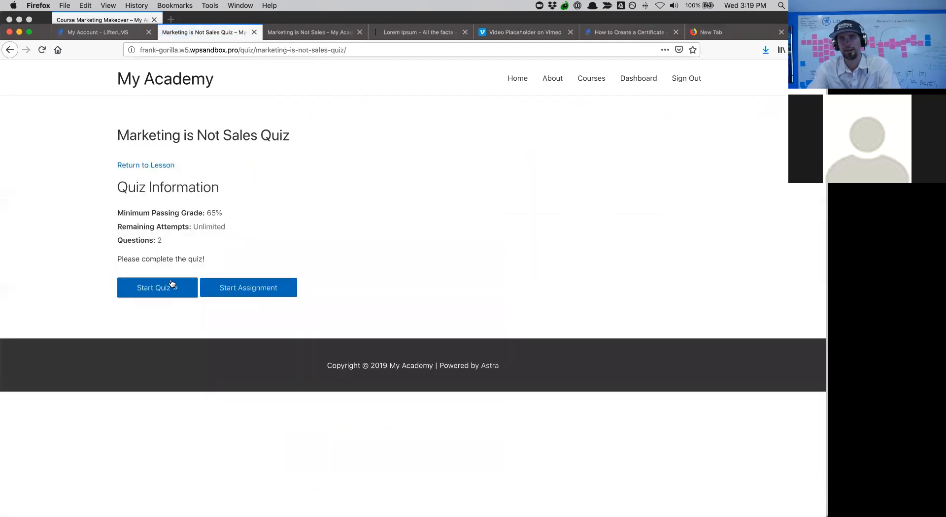
left_click(163, 285)
left_click(163, 287)
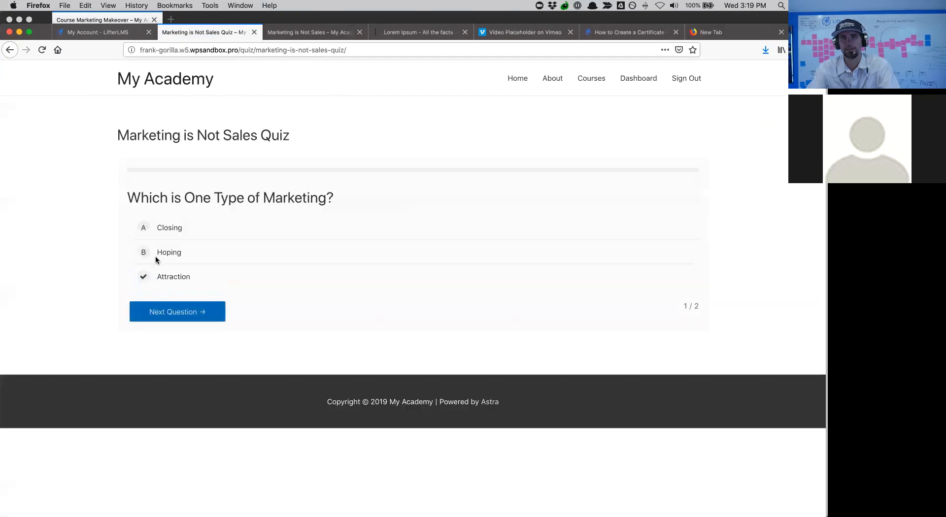
left_click(144, 222)
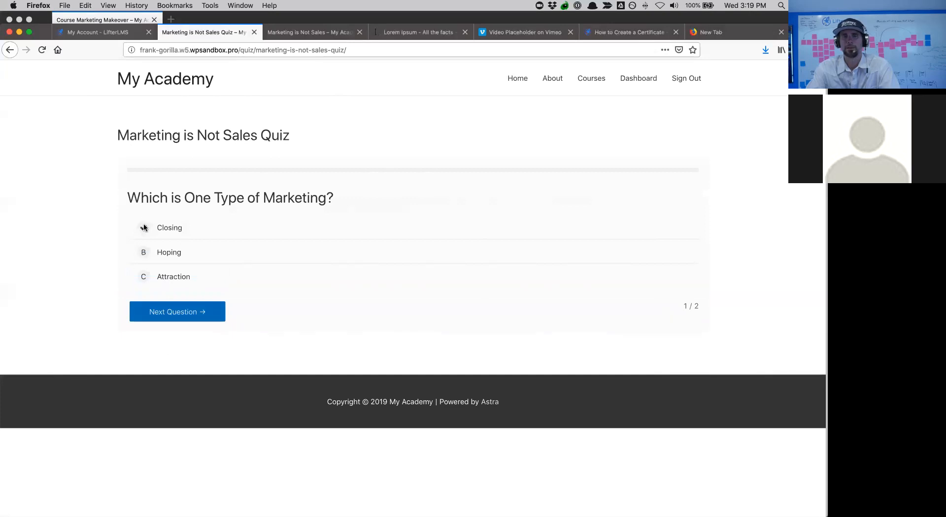
key("ctrl+Up")
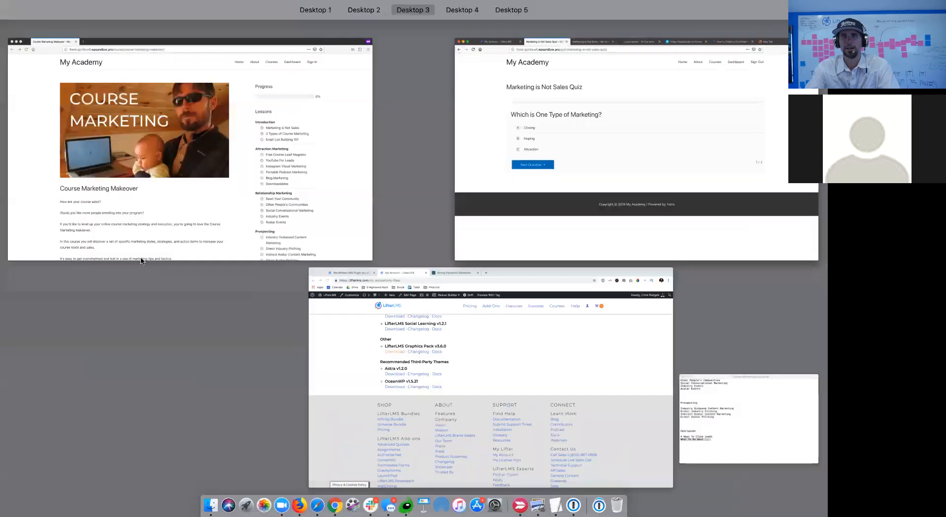
left_click(177, 114)
key("ctrl+Up")
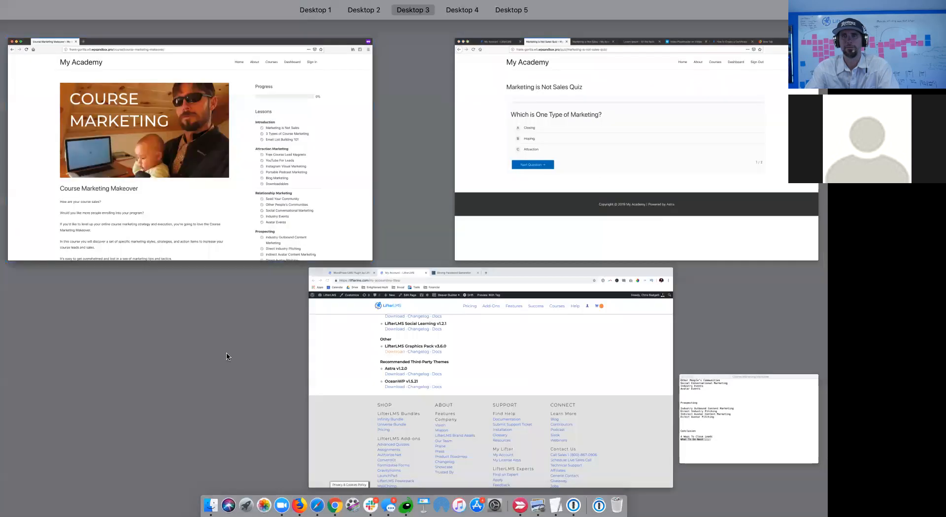
left_click(577, 127)
left_click(138, 278)
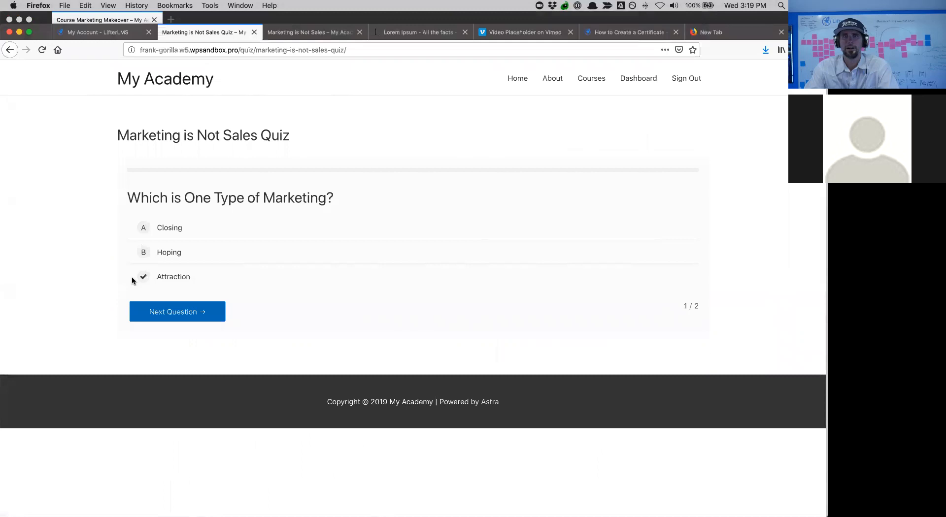
- Type a placeholder answer for Describe Your Personal Brand and complete the quiz
left_click(168, 320)
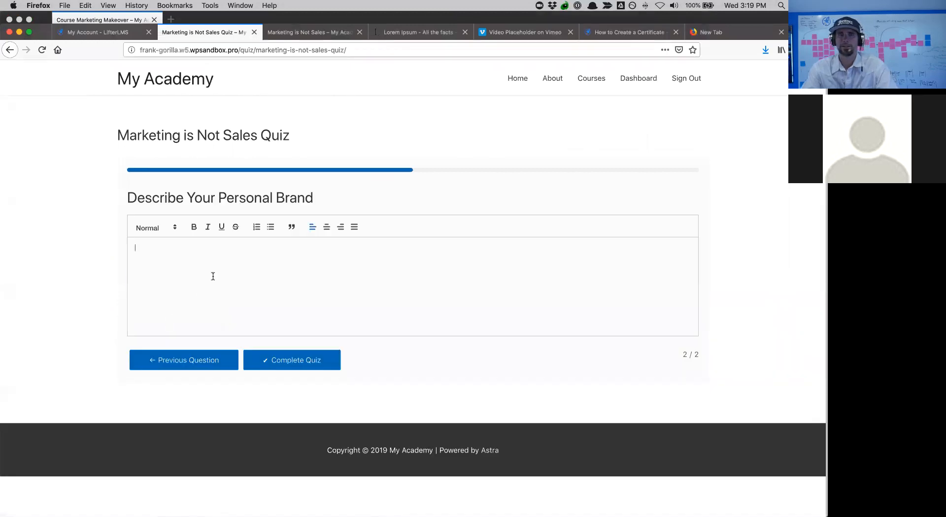
type("jljlkjslkjdhf j;dlskfj;lsdkfj ")
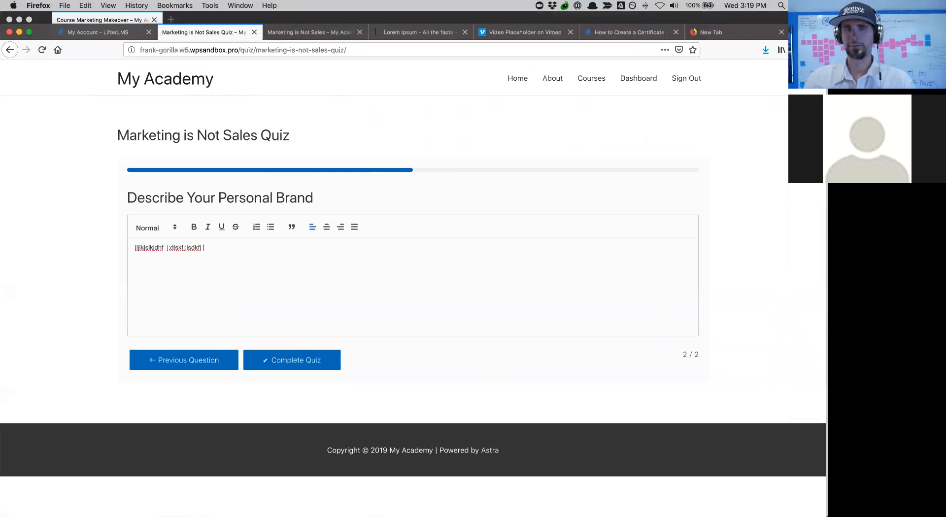
type("l;khjsdf;ladfhs;daskfhs;dkhfk;sdhjfsadkjghl")
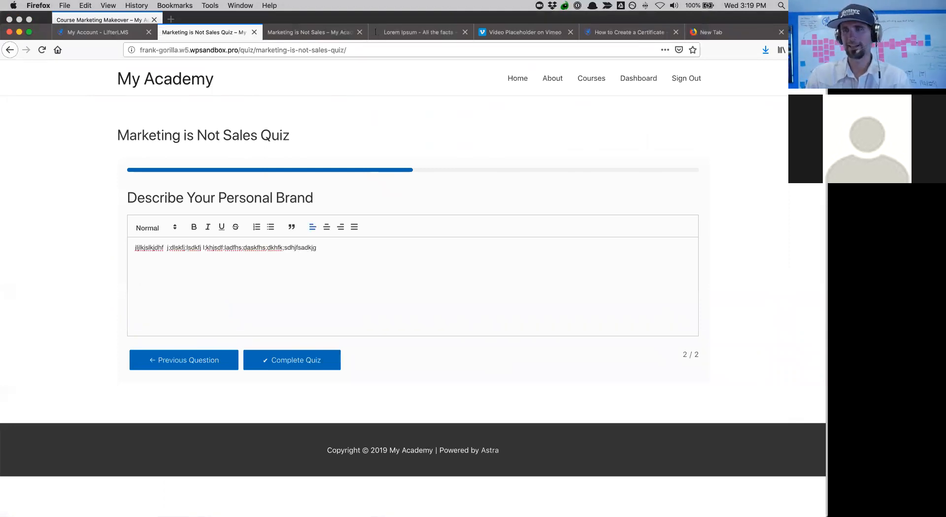
left_click(271, 360)
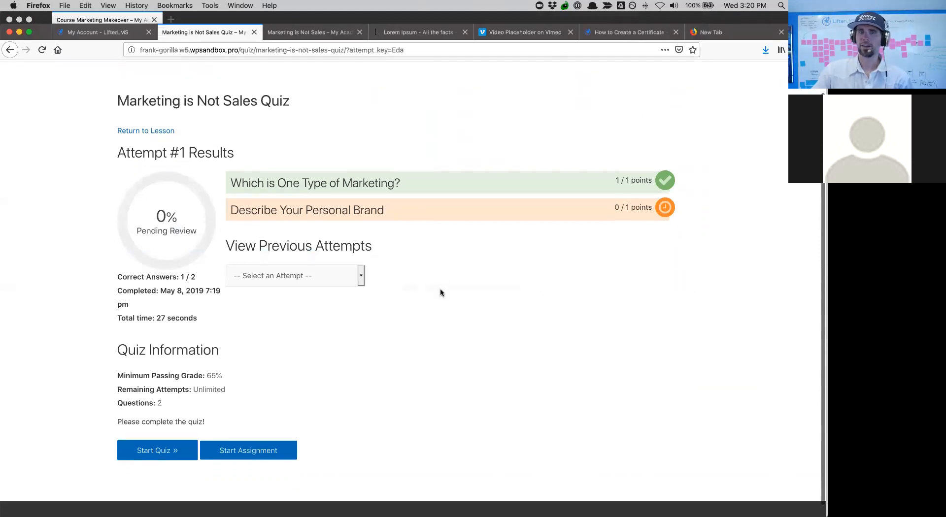
- Go from the dashboard to the Marketing is Not Sales lesson and start its assignment
scroll(440, 293, "up", 2)
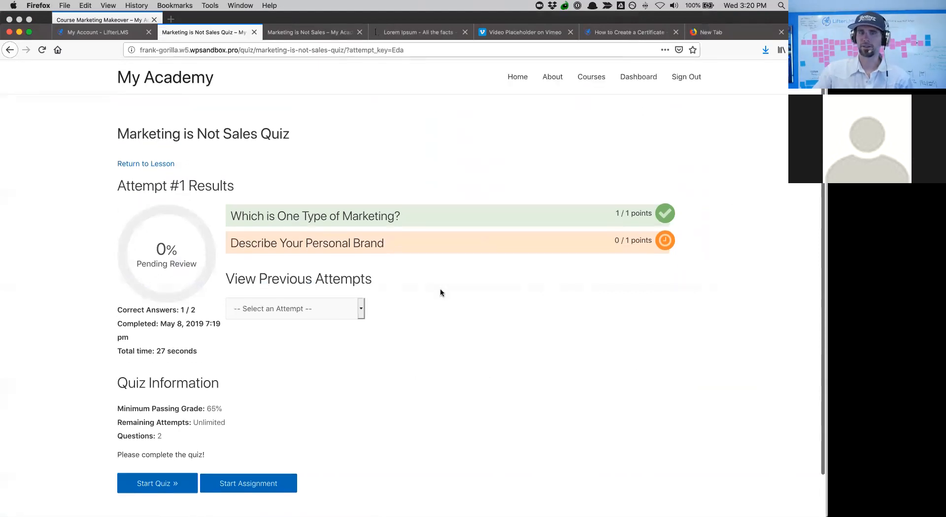
left_click(633, 80)
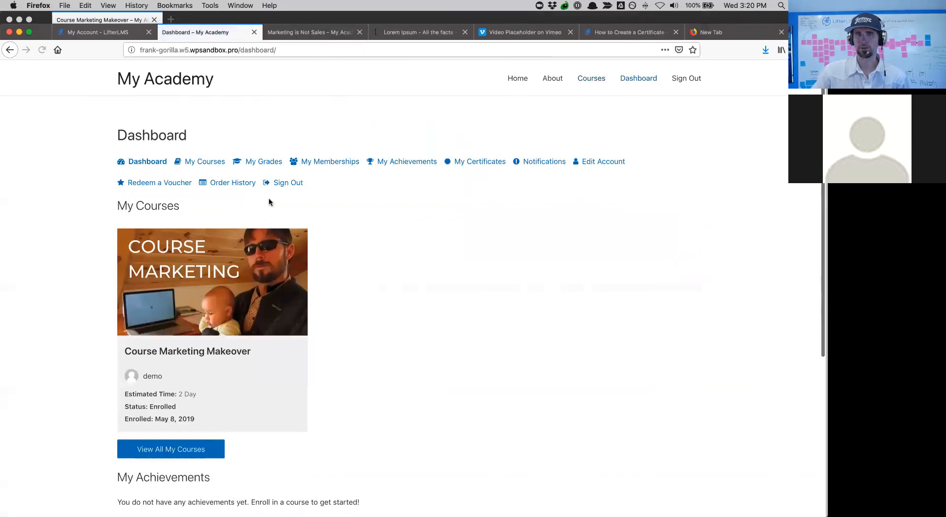
left_click(226, 279)
scroll(227, 279, "down", 1)
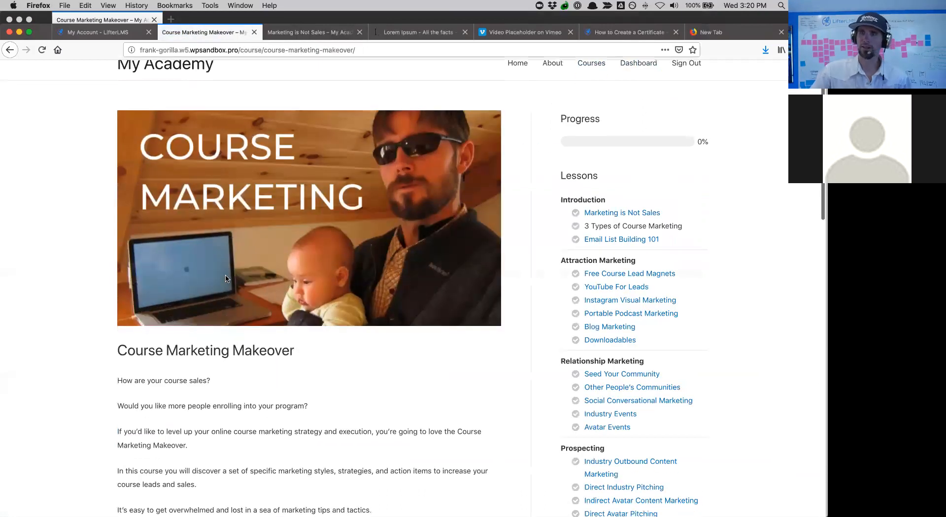
left_click_drag(595, 222, 646, 239)
left_click(606, 213)
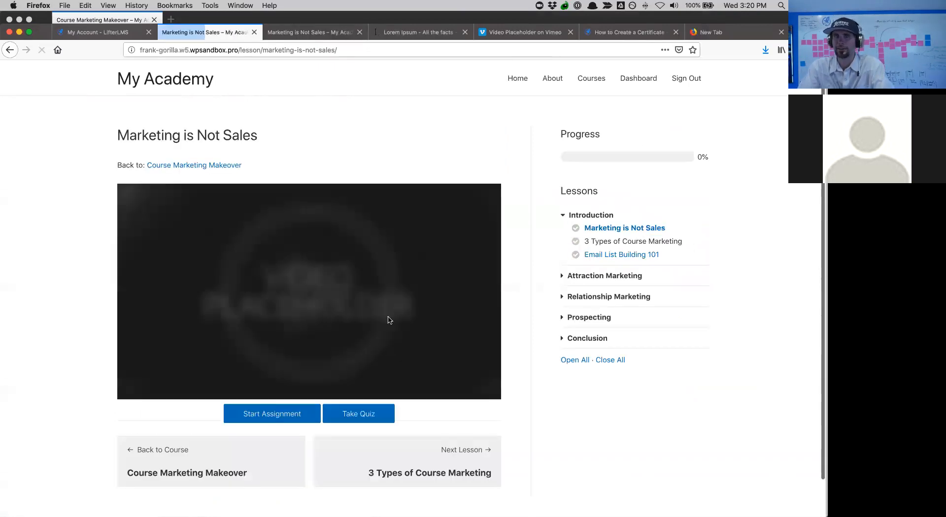
left_click(289, 412)
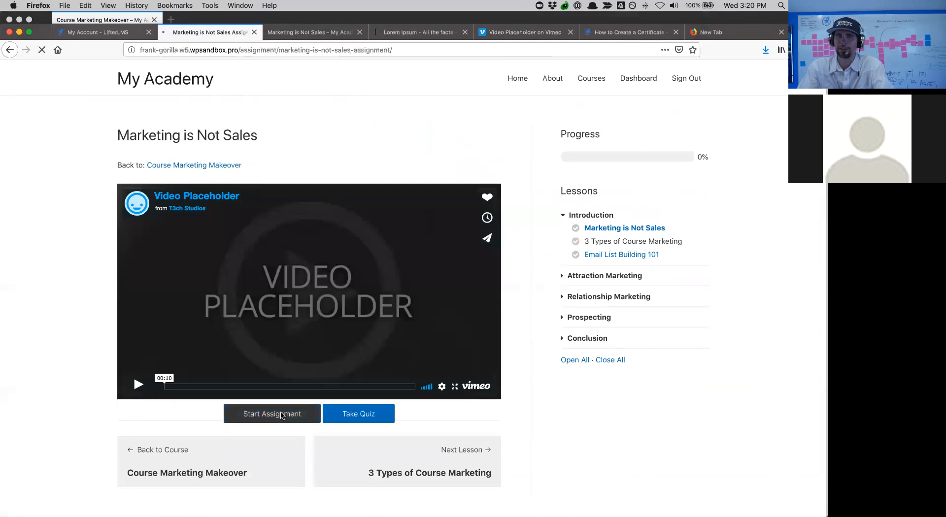
- Tick tasks A, B and C and submit the assignment
left_click(157, 217)
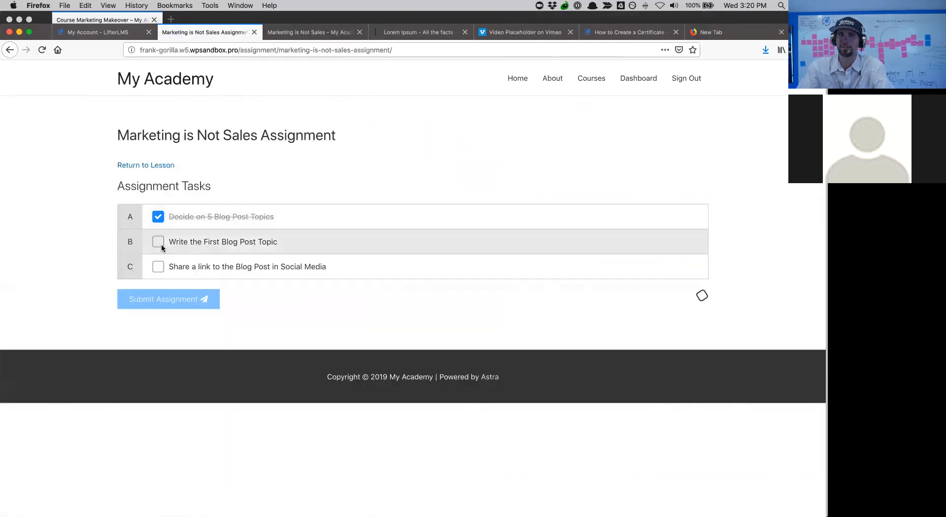
left_click(158, 252)
left_click(158, 289)
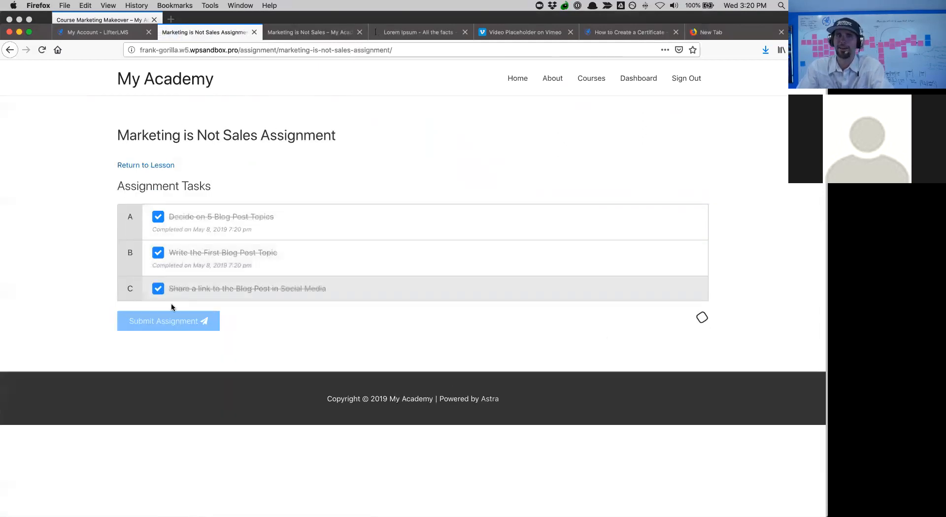
left_click(177, 331)
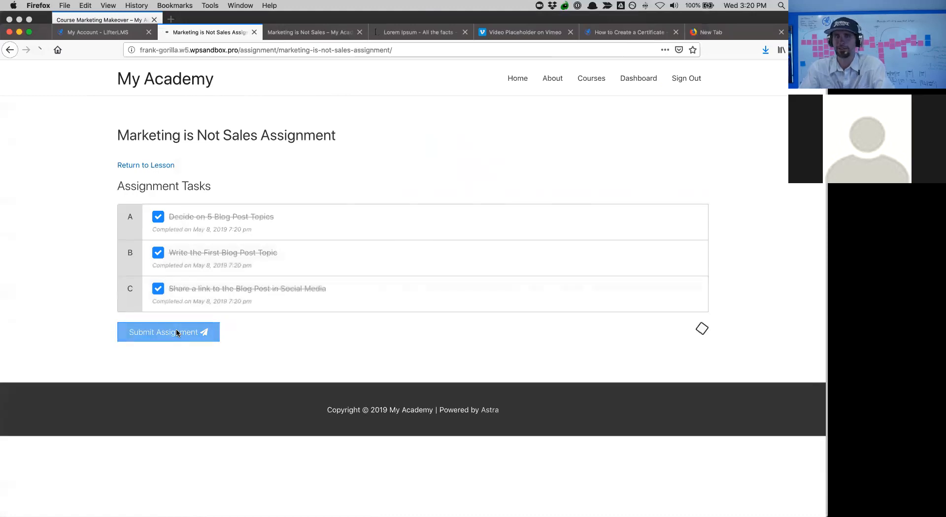
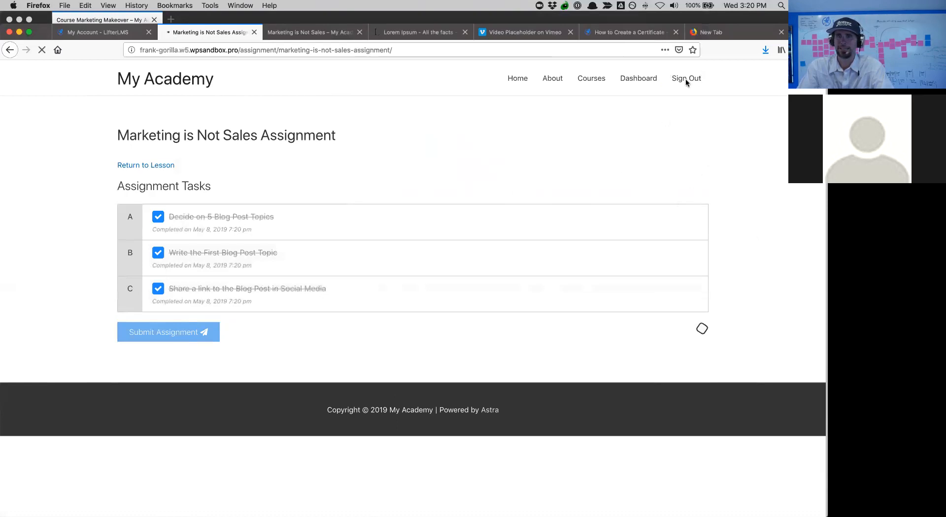
- Reload the assignment page to confirm its 100% Pass grade, then sign the student out
left_click(246, 50)
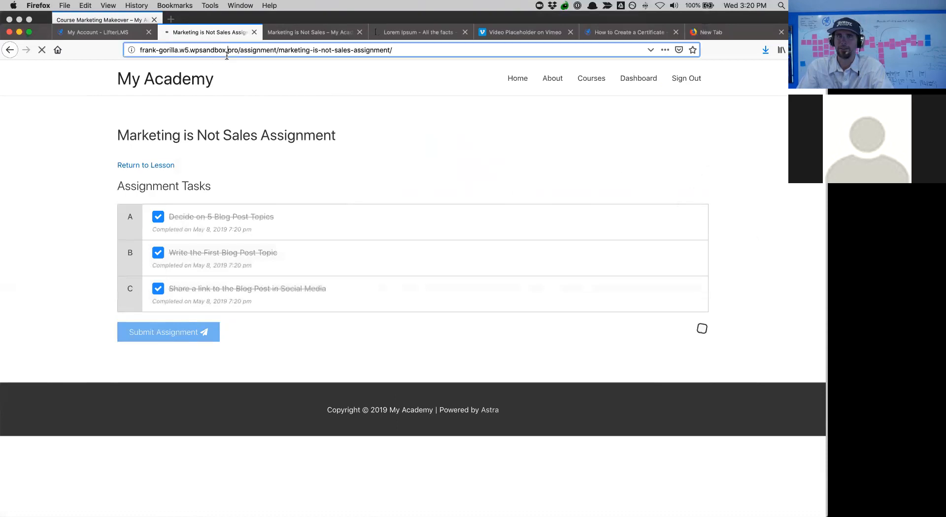
key("Return")
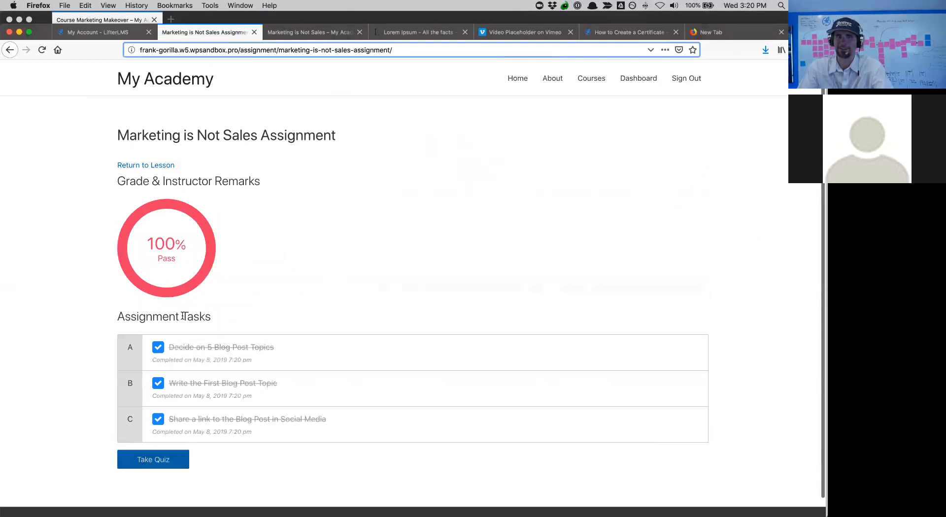
scroll(255, 342, "down", 1)
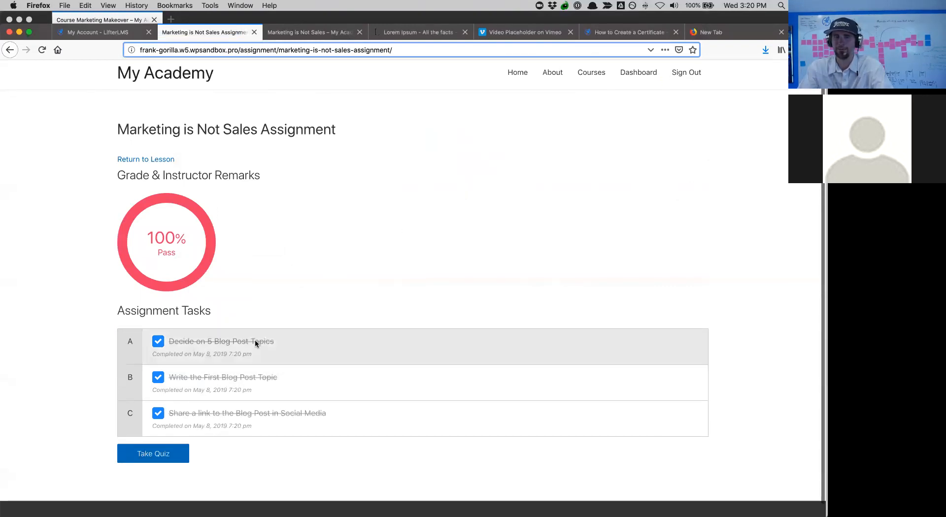
left_click(686, 76)
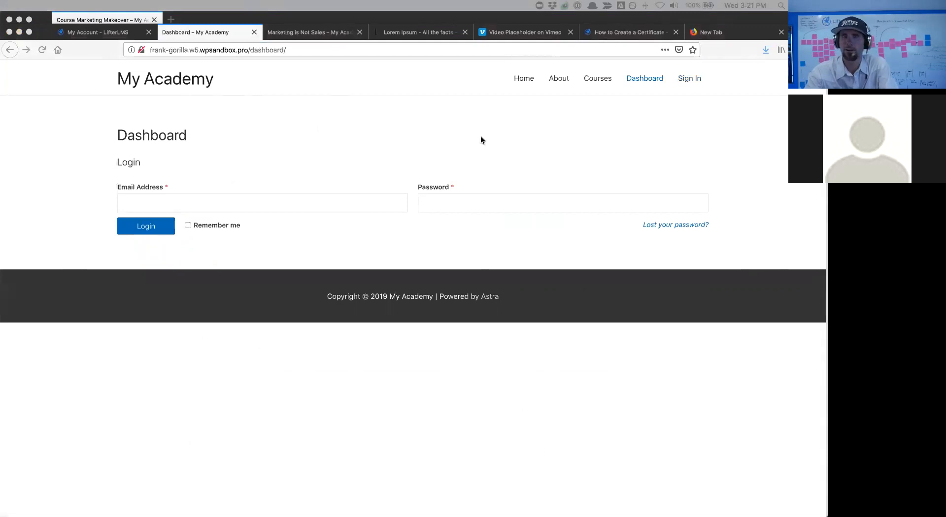
- Log back in as admin with the pasted login link and visit the site's front end
left_click(295, 48)
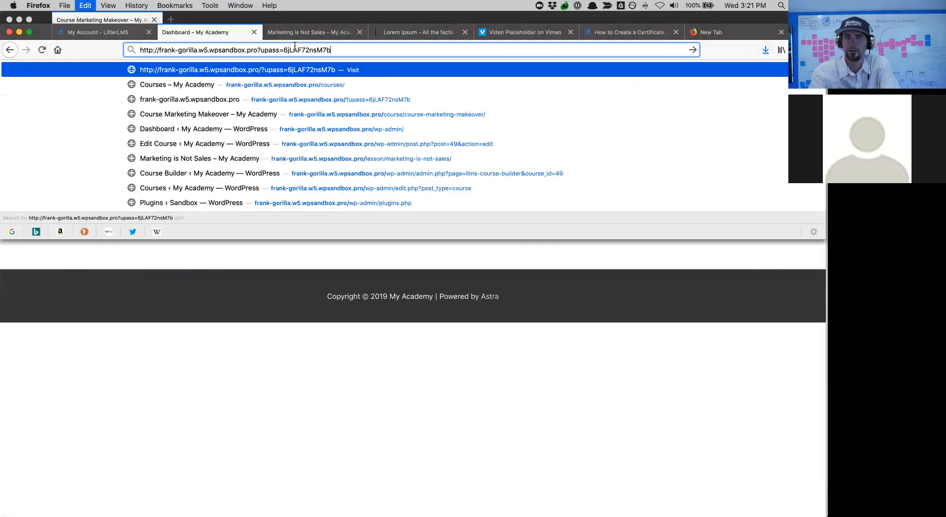
key("Return")
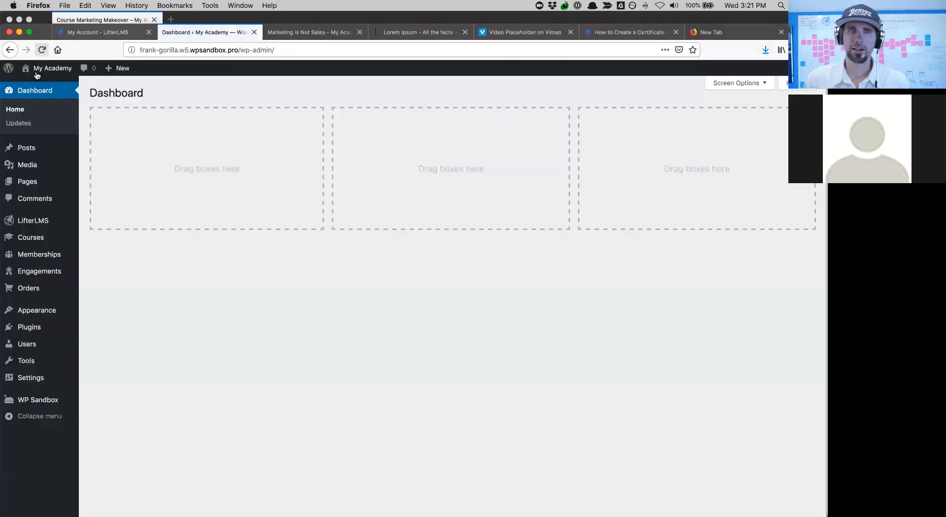
mouse_move(38, 73)
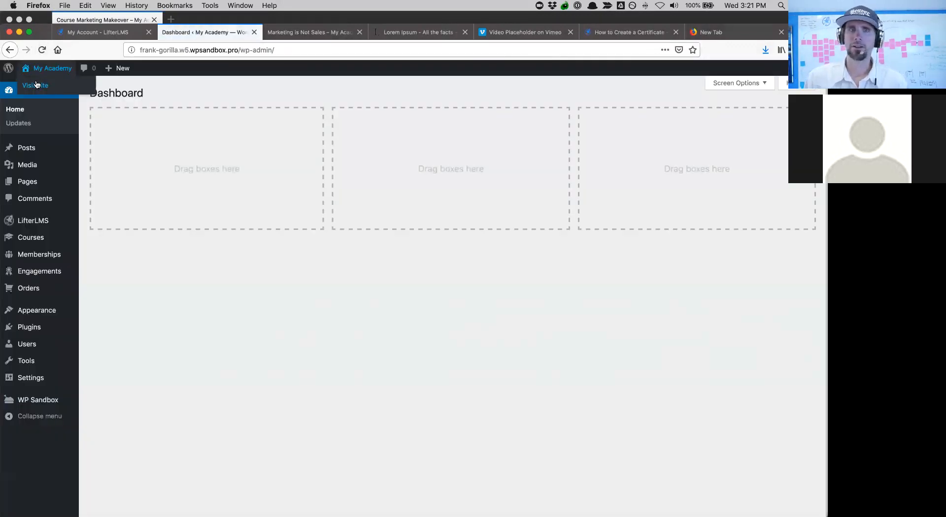
left_click(36, 84)
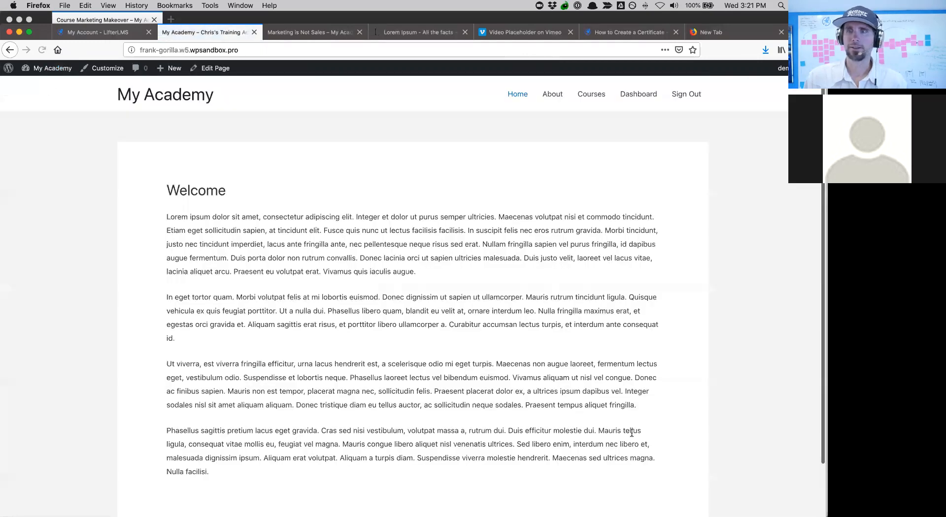
- Open the Course Marketing Makeover course from the catalog in the course editor
scroll(632, 436, "up", 3)
left_click(590, 95)
left_click(456, 238)
scroll(455, 236, "down", 3)
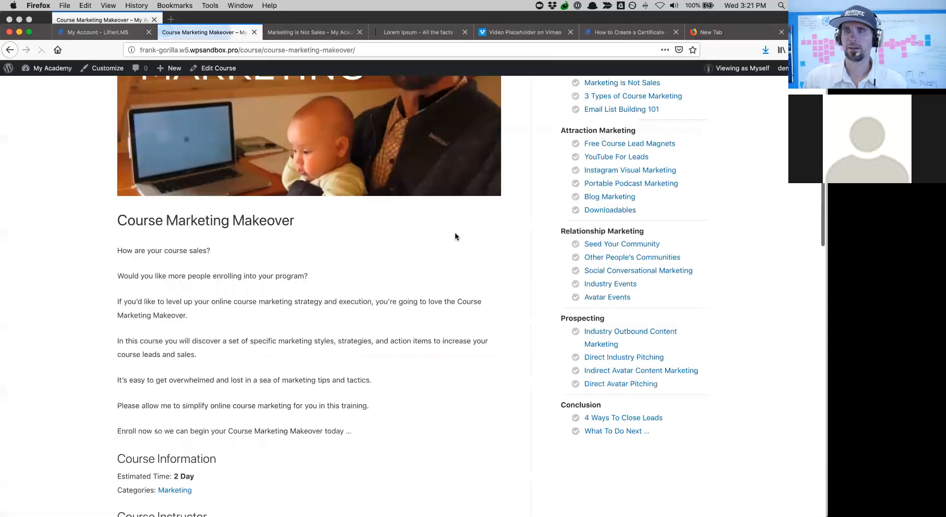
scroll(455, 232, "down", 5)
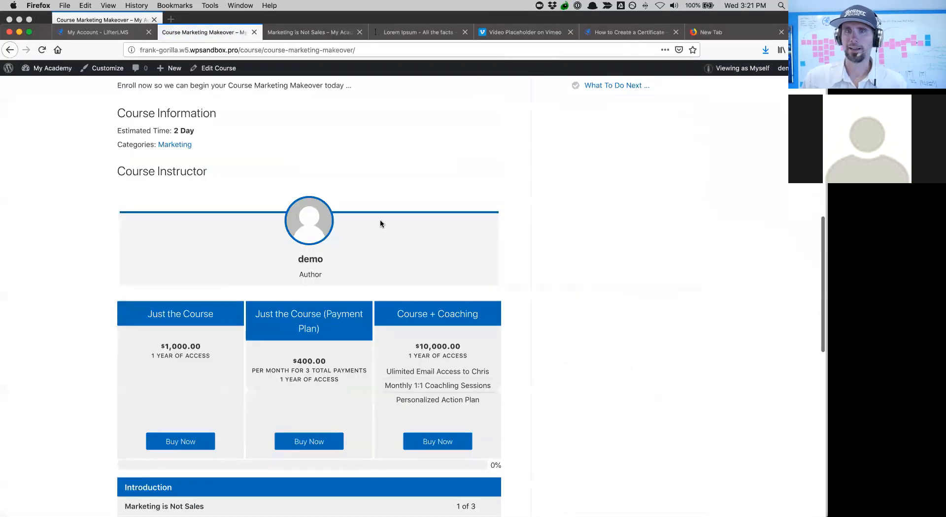
scroll(381, 224, "up", 10)
left_click(217, 69)
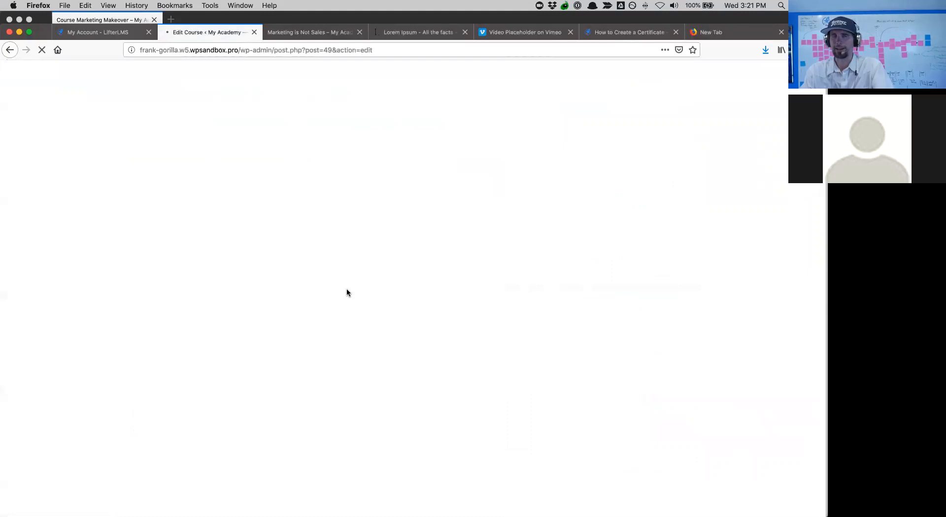
- Review the course's student enrollments, then go to LifterLMS Reporting
scroll(347, 293, "down", 15)
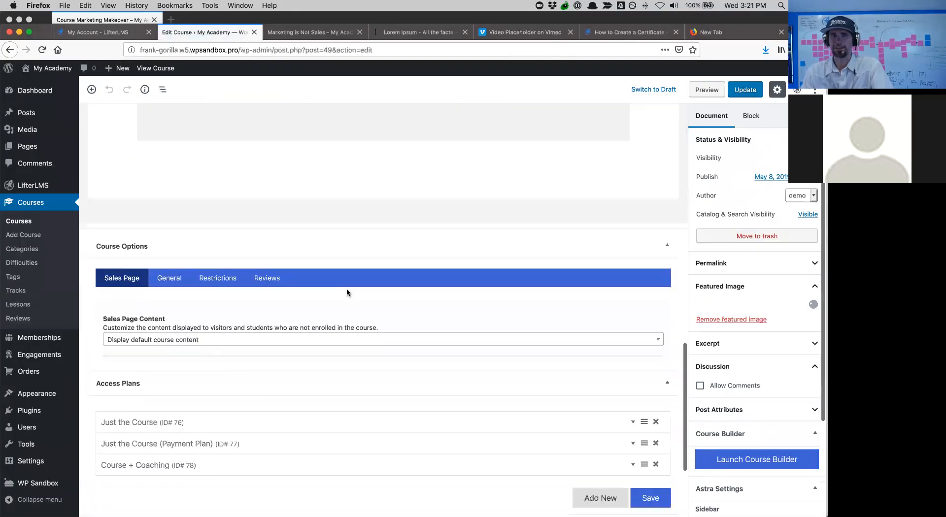
scroll(347, 293, "down", 10)
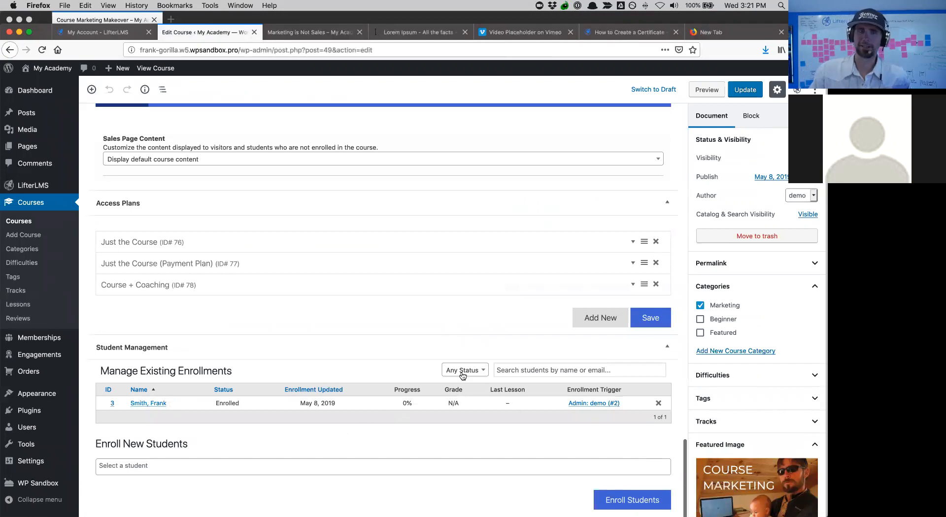
scroll(598, 409, "up", 6)
mouse_move(48, 186)
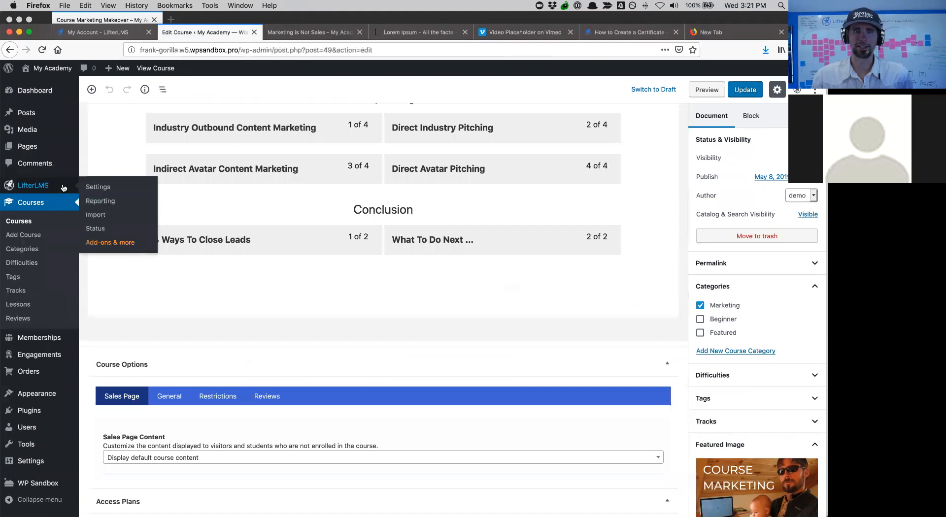
left_click(97, 201)
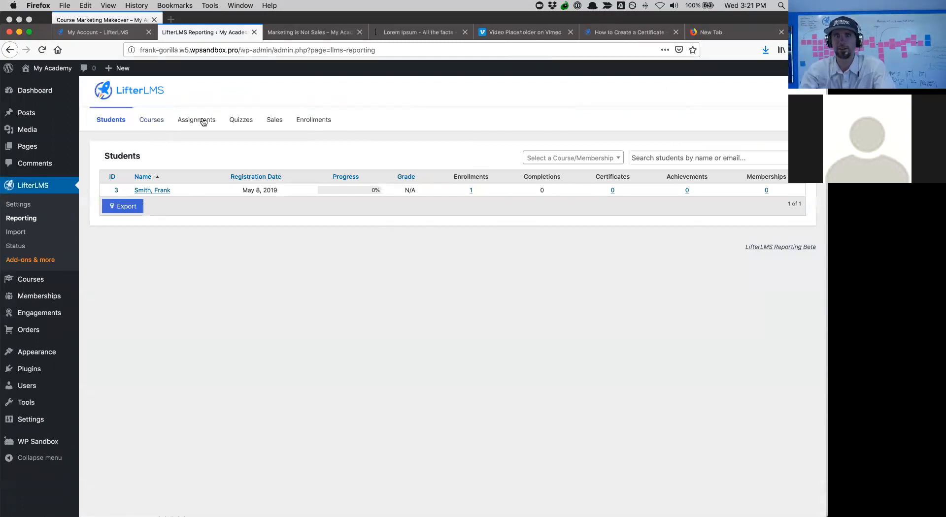
- Open the student's pending-review attempt #1 for Marketing is Not Sales Quiz from the Quizzes report
left_click(241, 123)
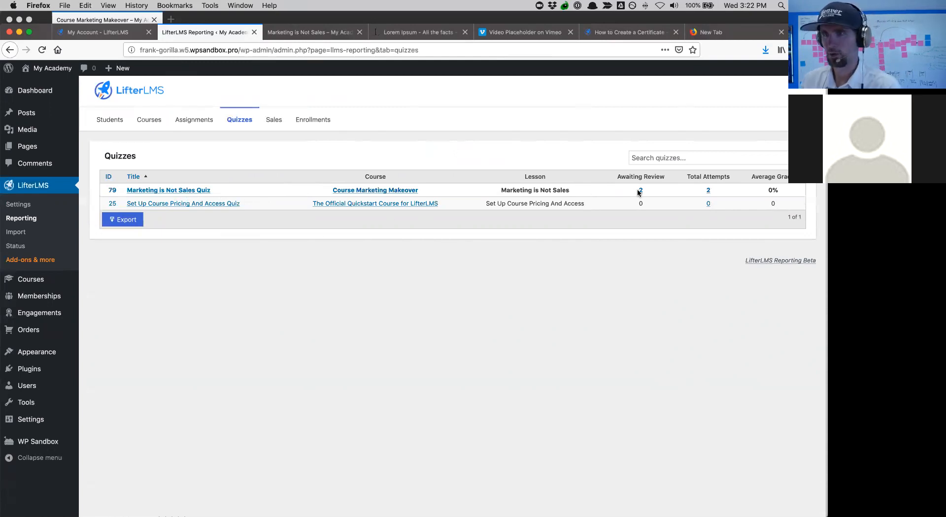
left_click(155, 193)
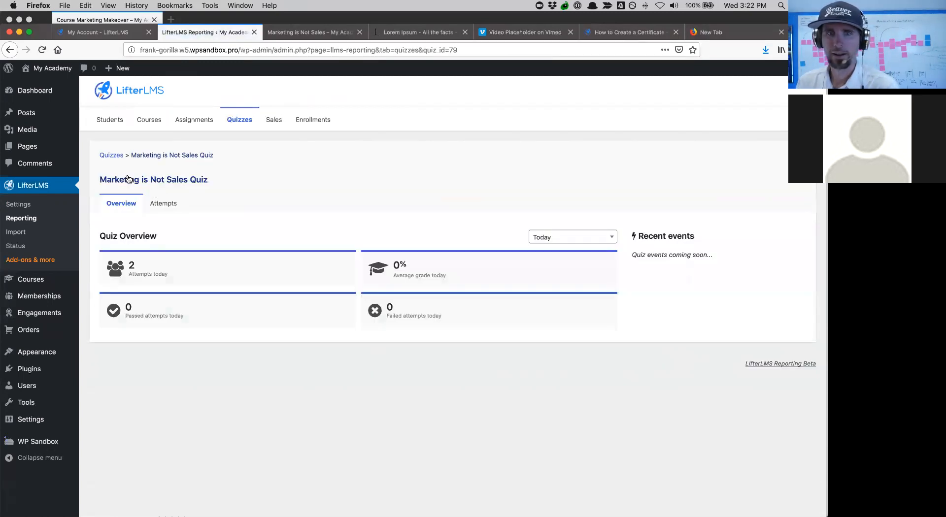
left_click(11, 49)
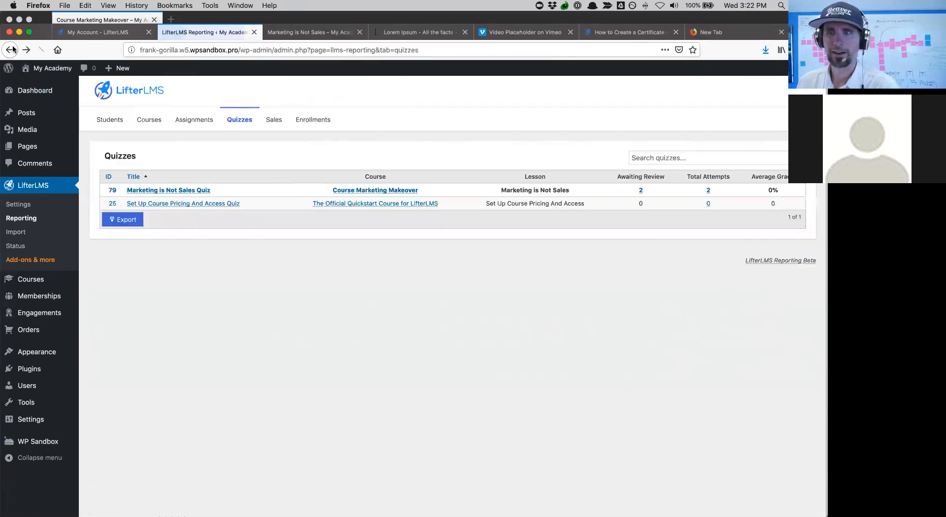
left_click(642, 190)
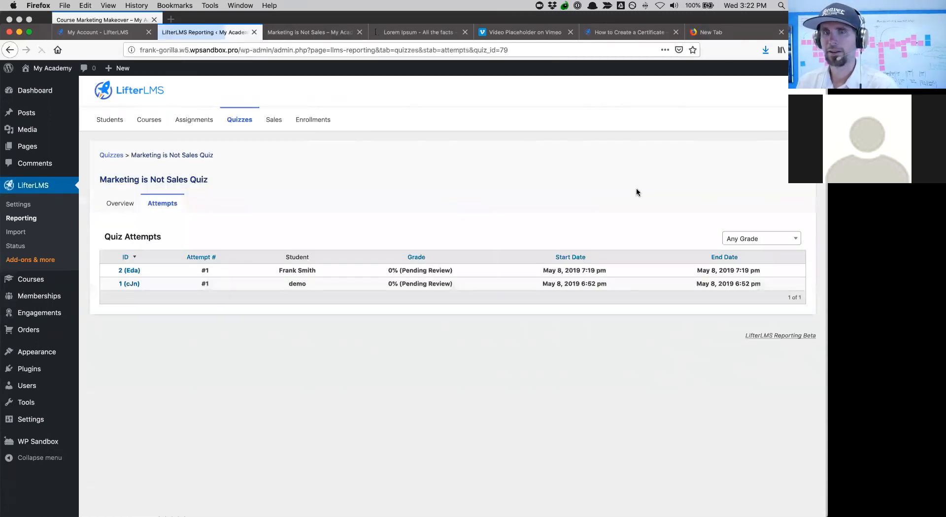
left_click(129, 270)
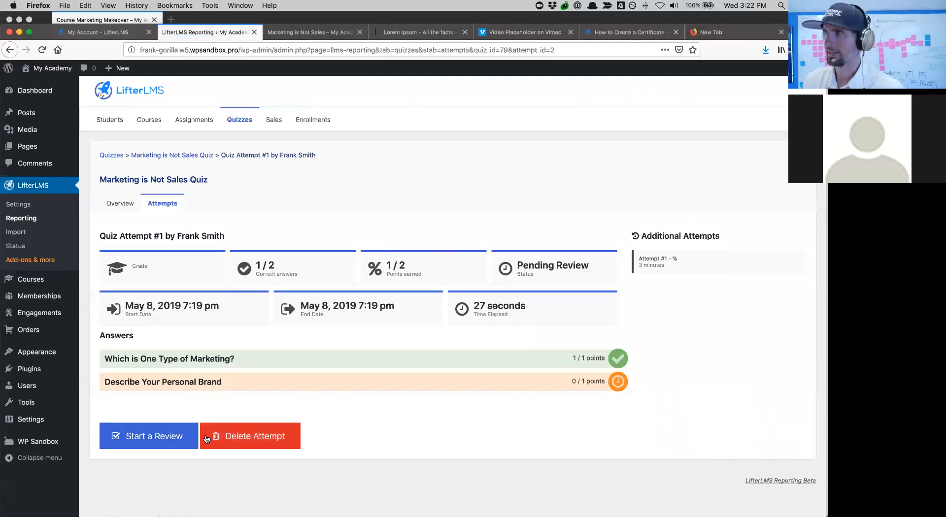
- Start the review and expand the Describe Your Personal Brand answer to read it
left_click(134, 437)
scroll(241, 391, "down", 3)
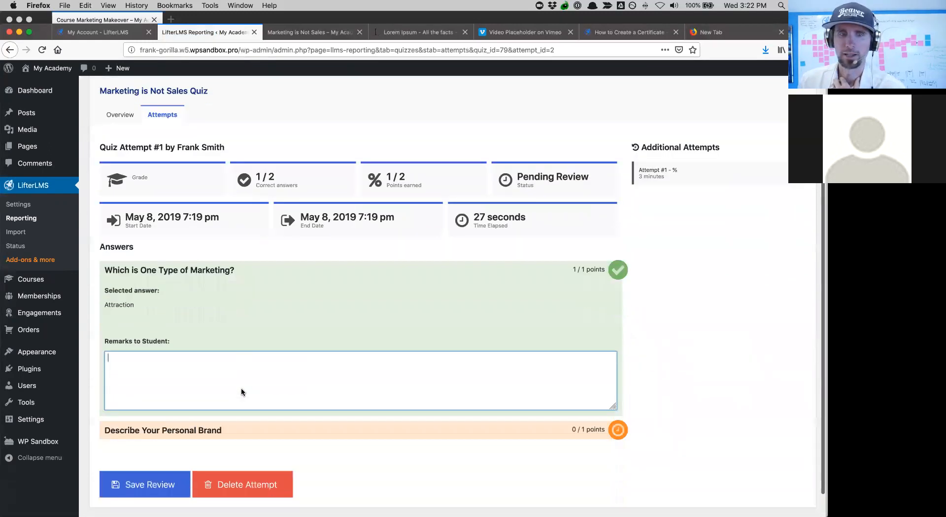
scroll(215, 375, "up", 1)
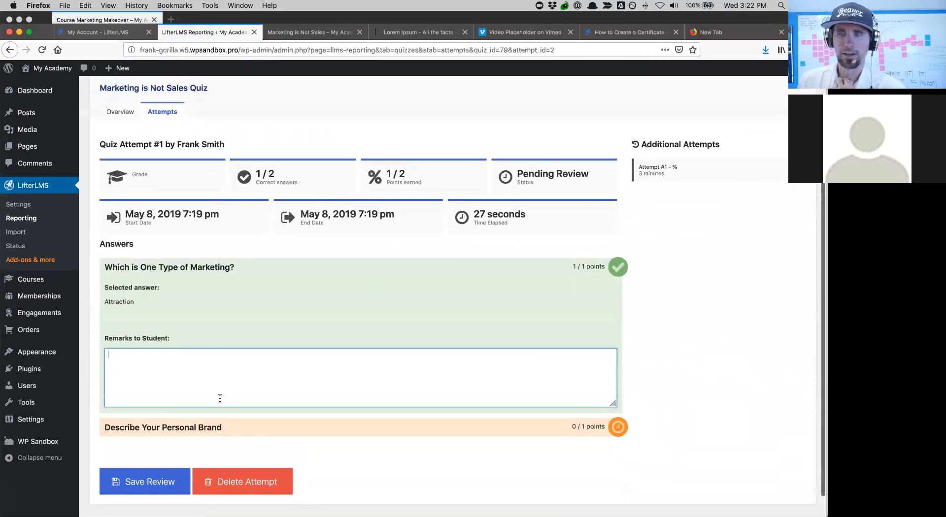
left_click(220, 428)
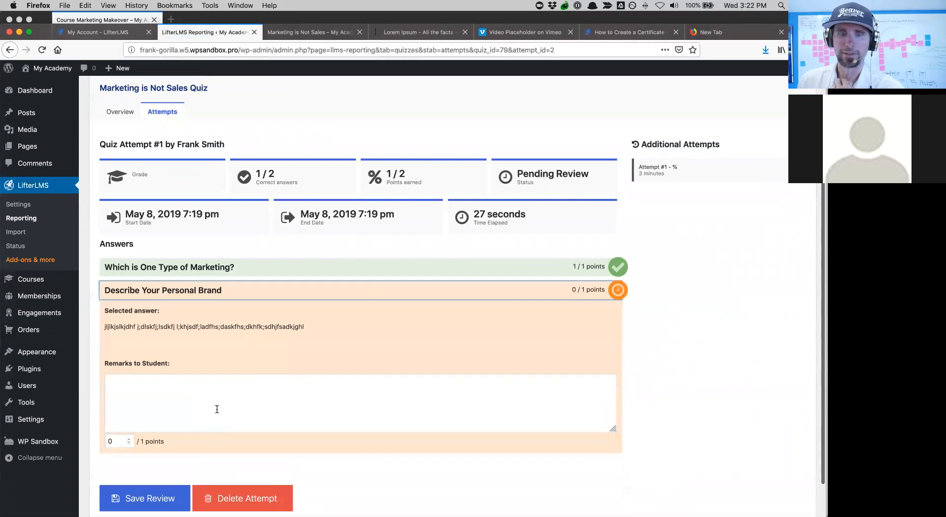
left_click(200, 267)
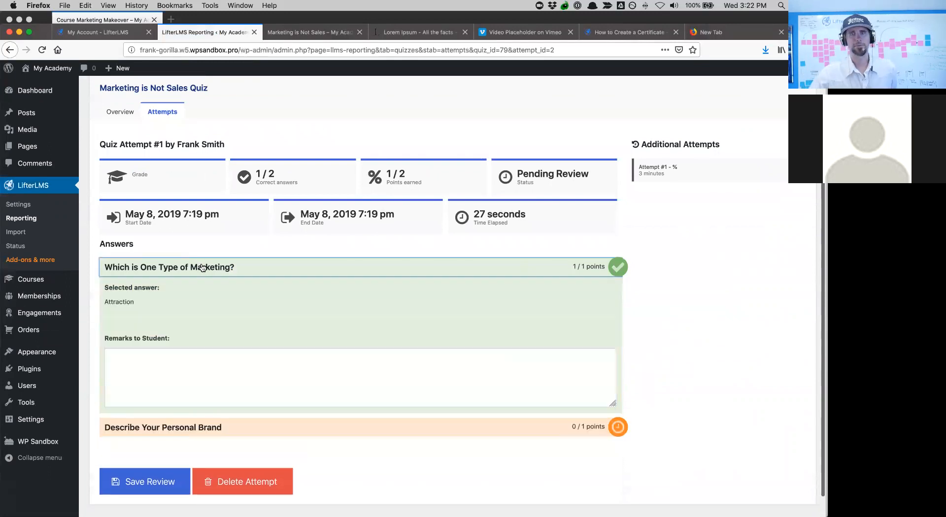
left_click(153, 359)
scroll(153, 359, "down", 2)
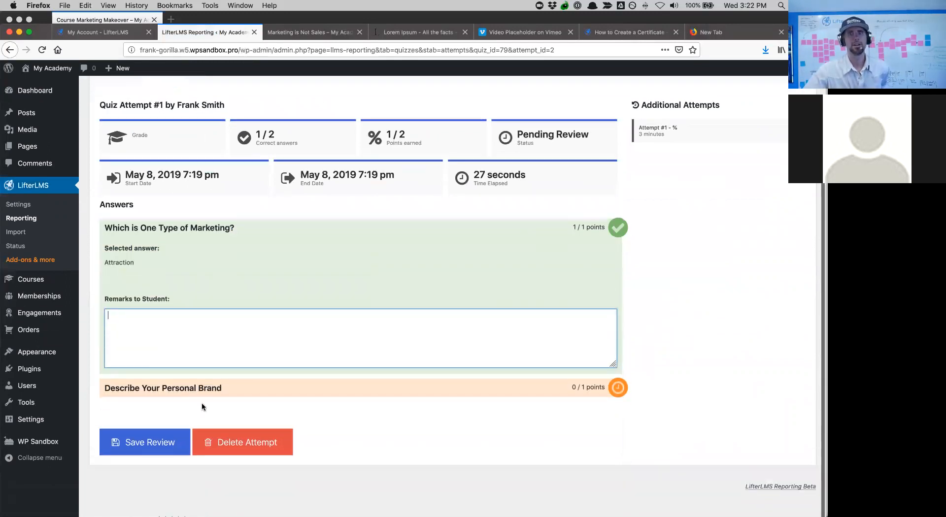
left_click(195, 389)
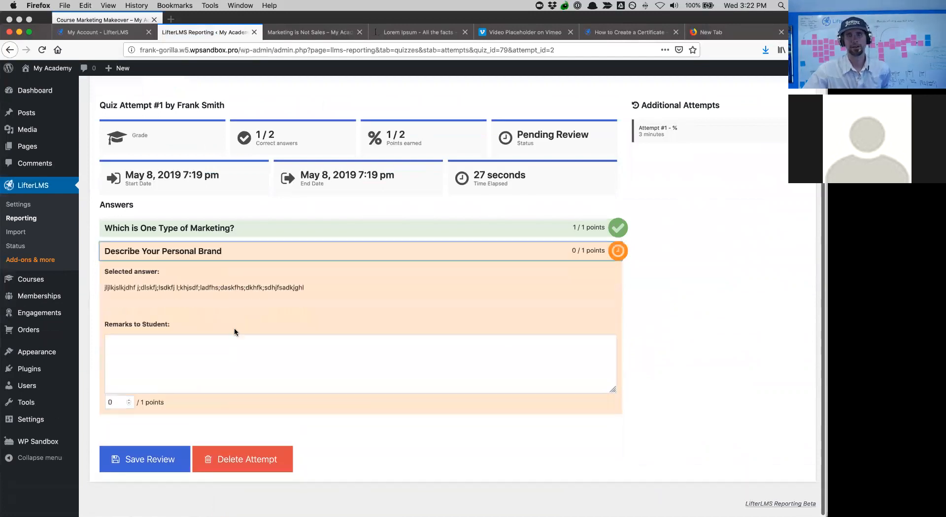
left_click_drag(119, 288, 250, 287)
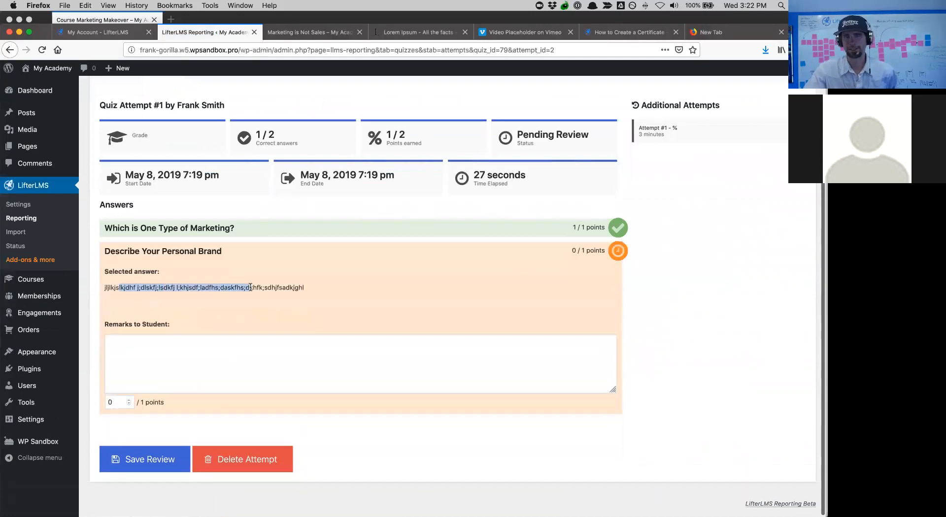
- Award the personal brand answer 1 point, add the remark 'Great job', and save the review
left_click(128, 400)
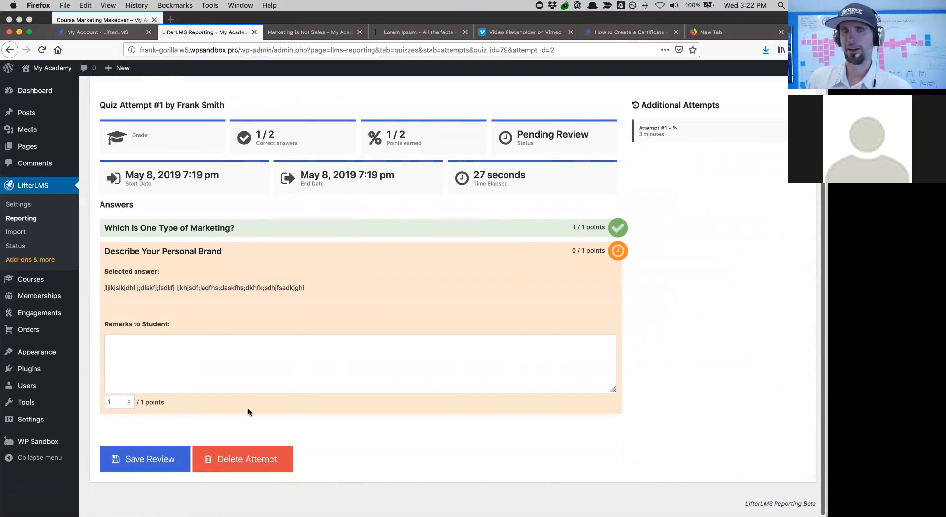
left_click(148, 350)
type("Great job Frank")
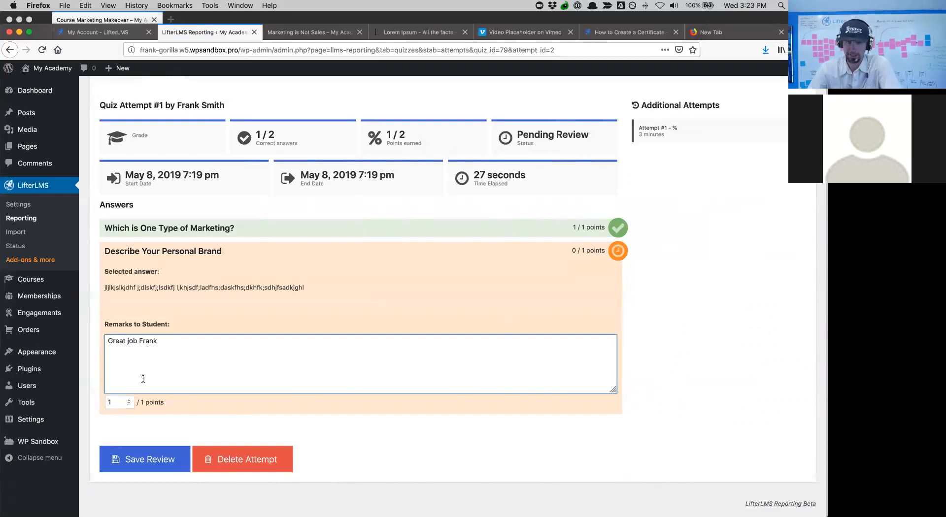
left_click(148, 463)
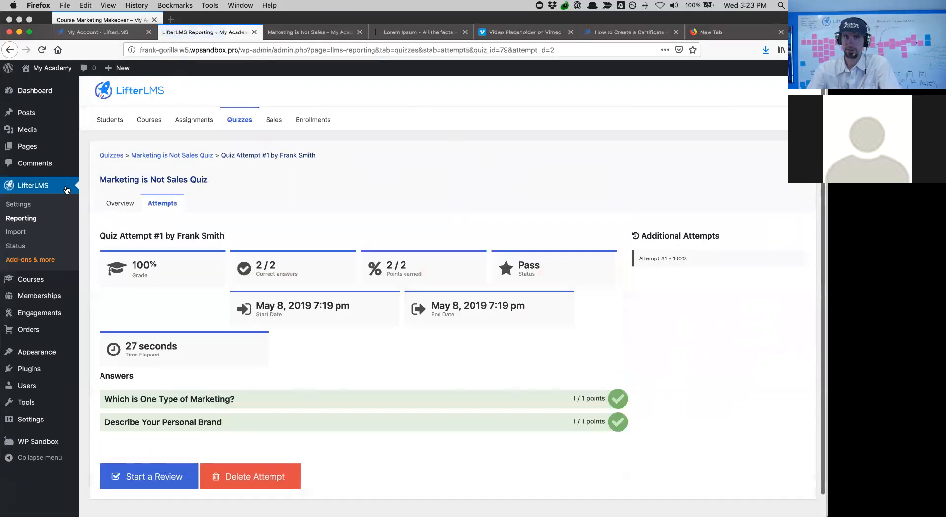
- Browse the Reporting courses list, then open the enrolled student's report
left_click(35, 218)
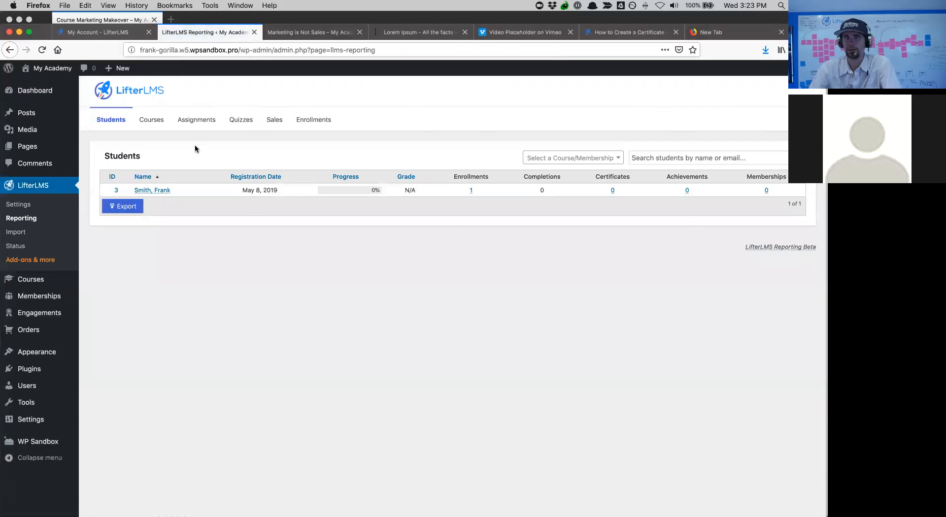
left_click(164, 125)
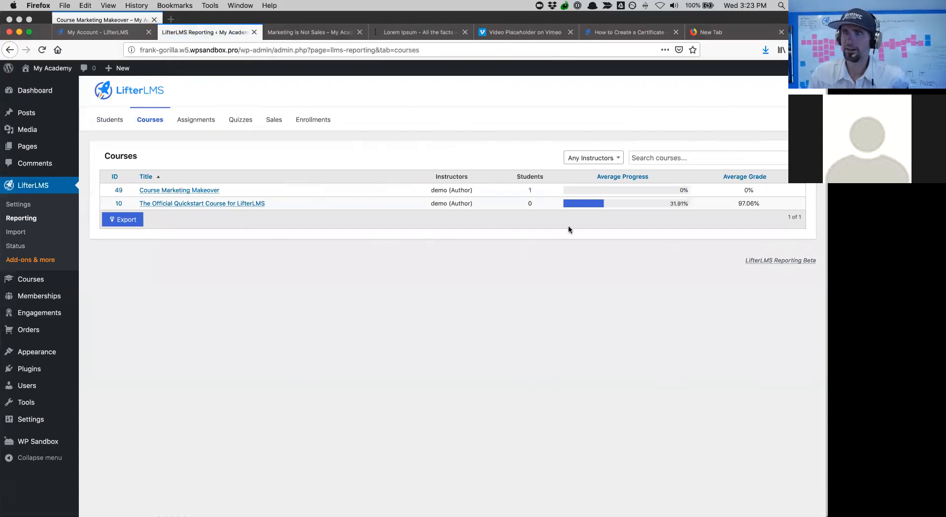
left_click(150, 123)
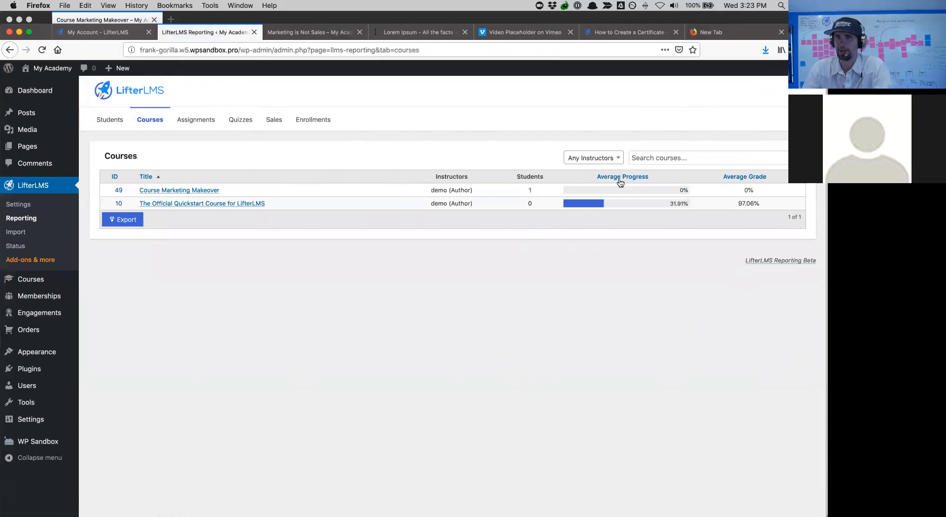
left_click(200, 205)
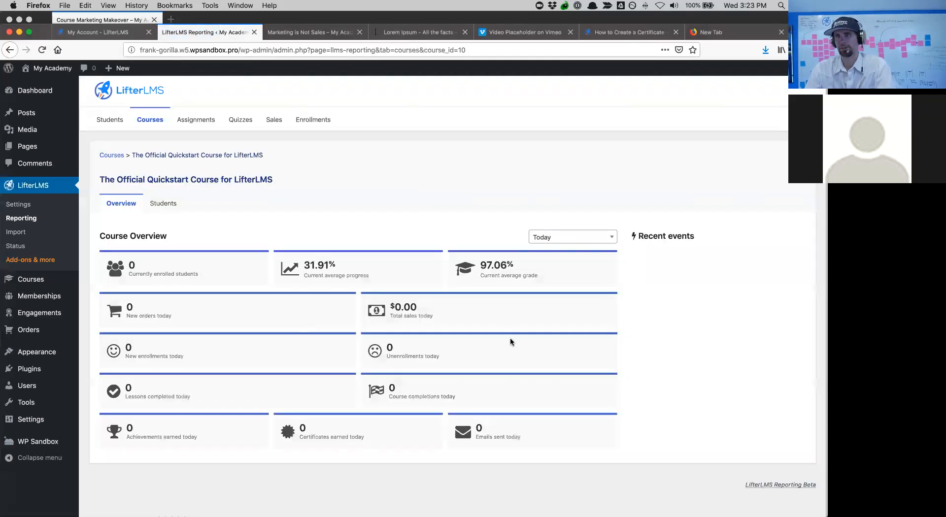
left_click(114, 120)
left_click(147, 191)
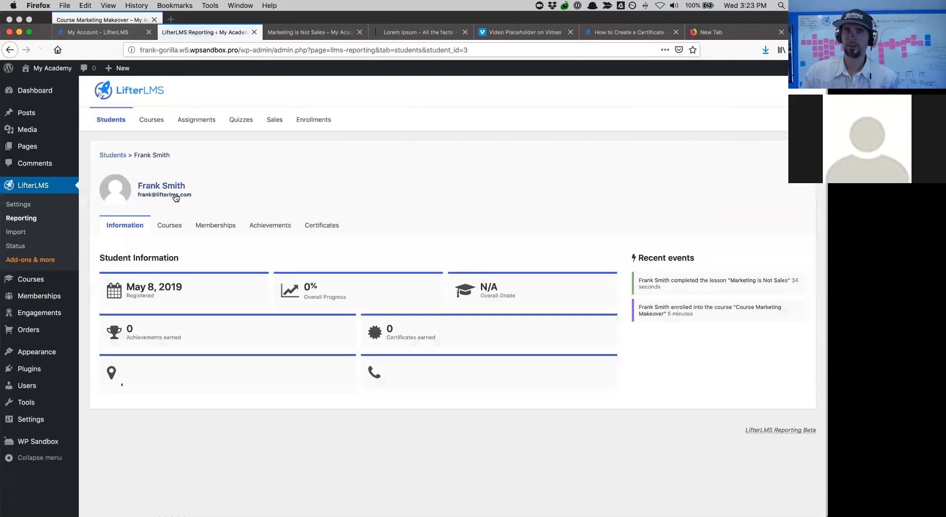
- Open the student's Course Marketing Makeover progress and the graded Marketing is Not Sales Quiz attempt
left_click(174, 228)
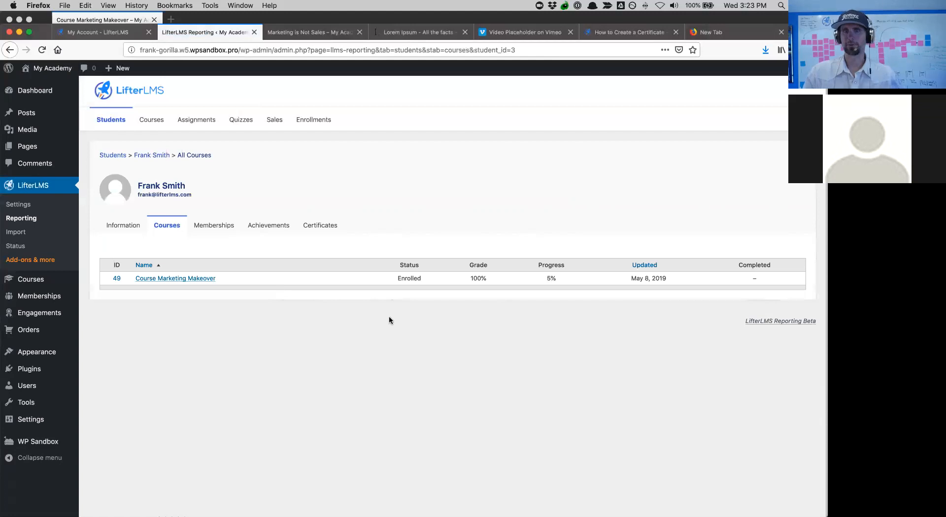
left_click(182, 279)
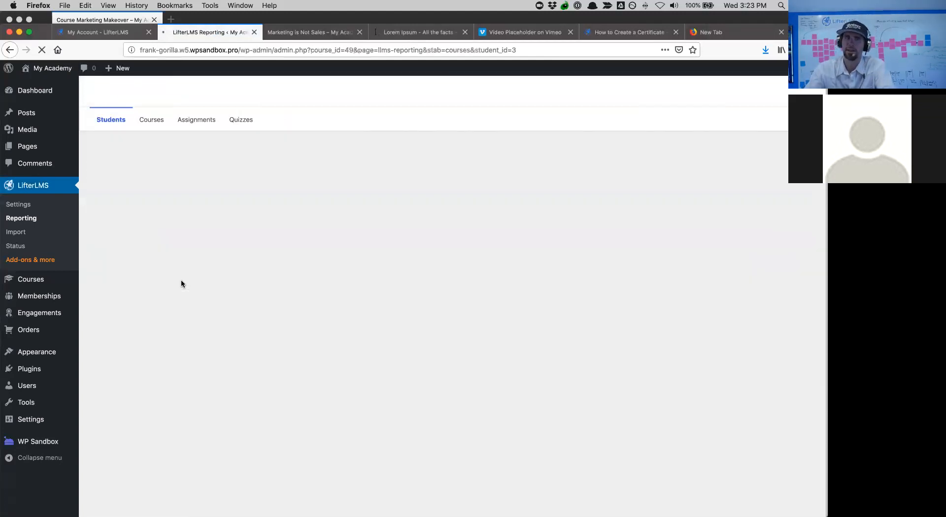
scroll(407, 341, "down", 3)
scroll(407, 341, "up", 3)
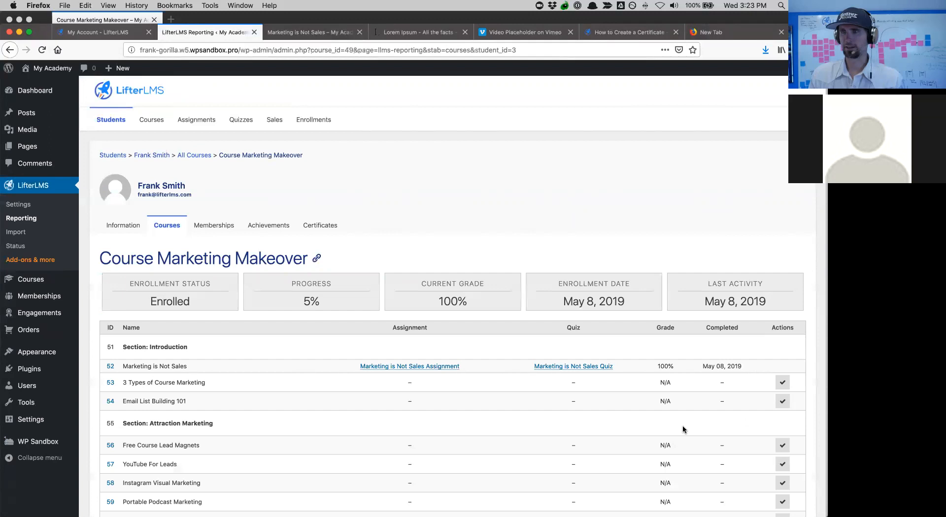
scroll(714, 360, "down", 2)
left_click_drag(747, 318, 637, 314)
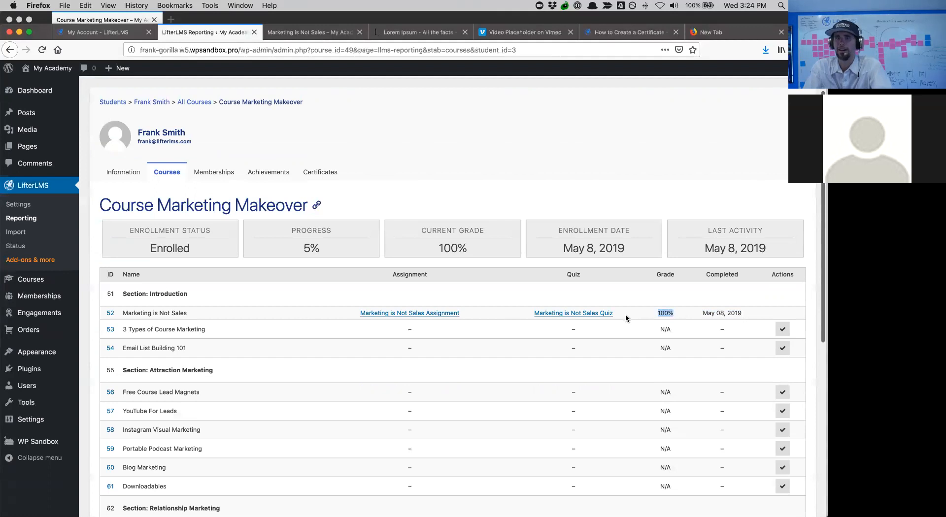
left_click(574, 314)
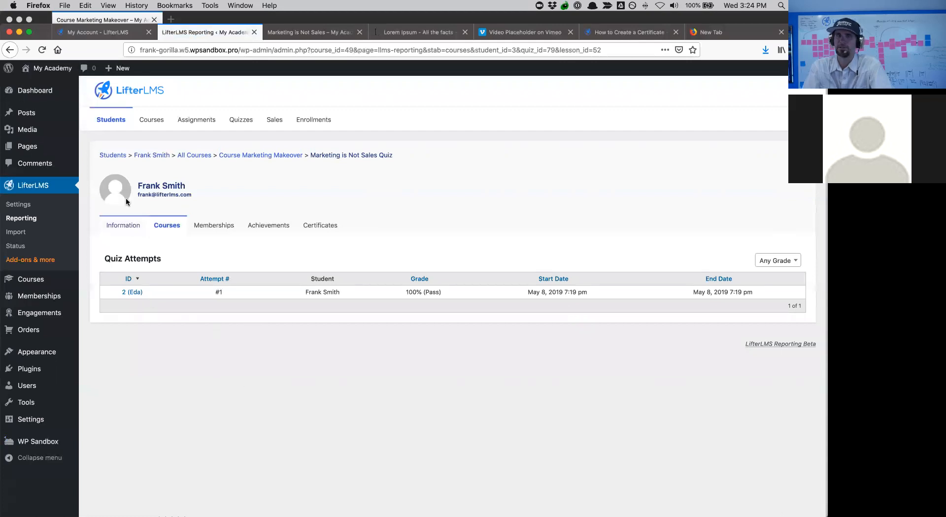
left_click(133, 293)
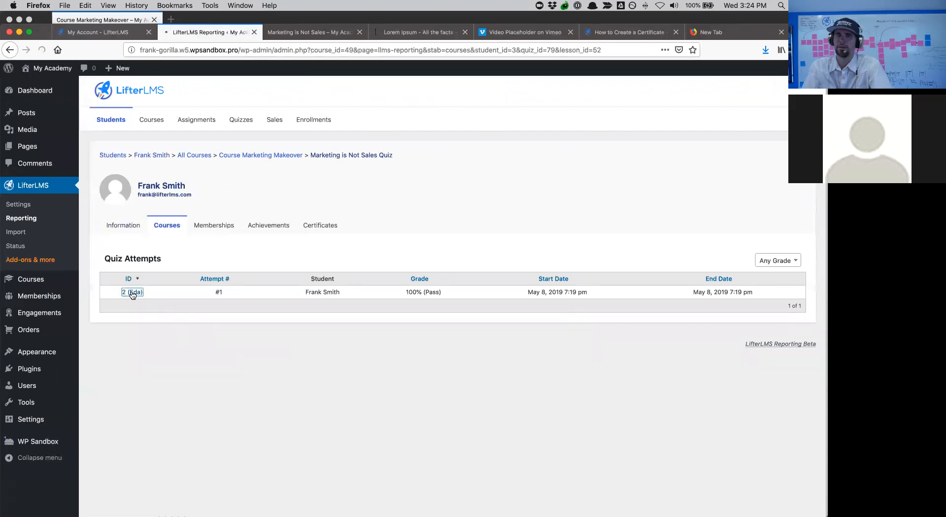